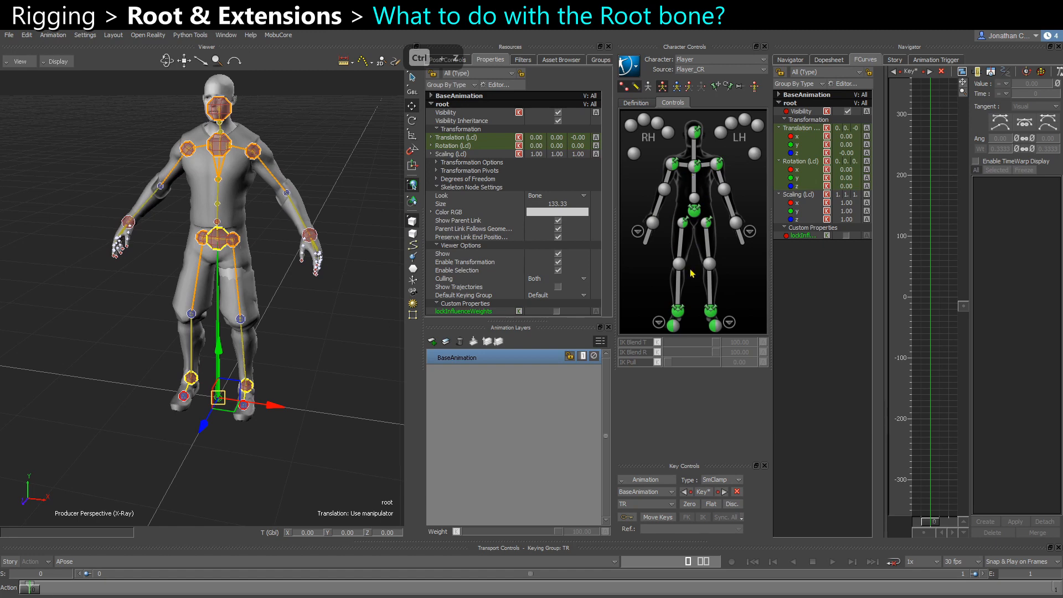
# Try moving the root bone across the ground plane, and undo the move.
pyautogui.keyDown('ctrl'); pyautogui.moveTo(239, 350); pyautogui.dragTo(239, 413); pyautogui.keyUp('ctrl')
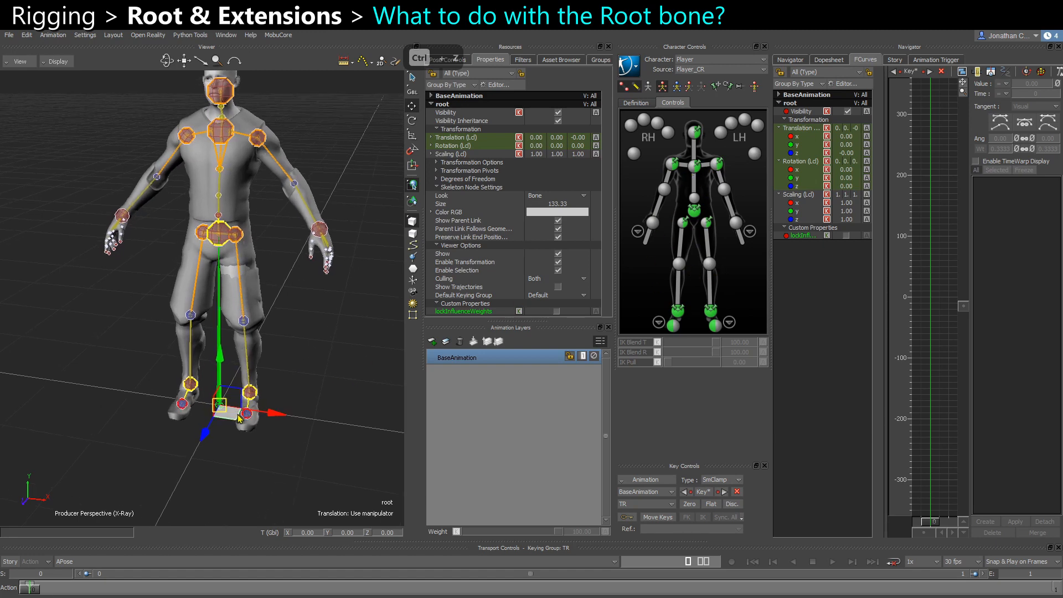
pyautogui.keyDown('ctrl'); pyautogui.keyDown('shift'); pyautogui.moveTo(237, 422); pyautogui.dragTo(219, 457); pyautogui.keyUp('shift'); pyautogui.keyUp('ctrl')
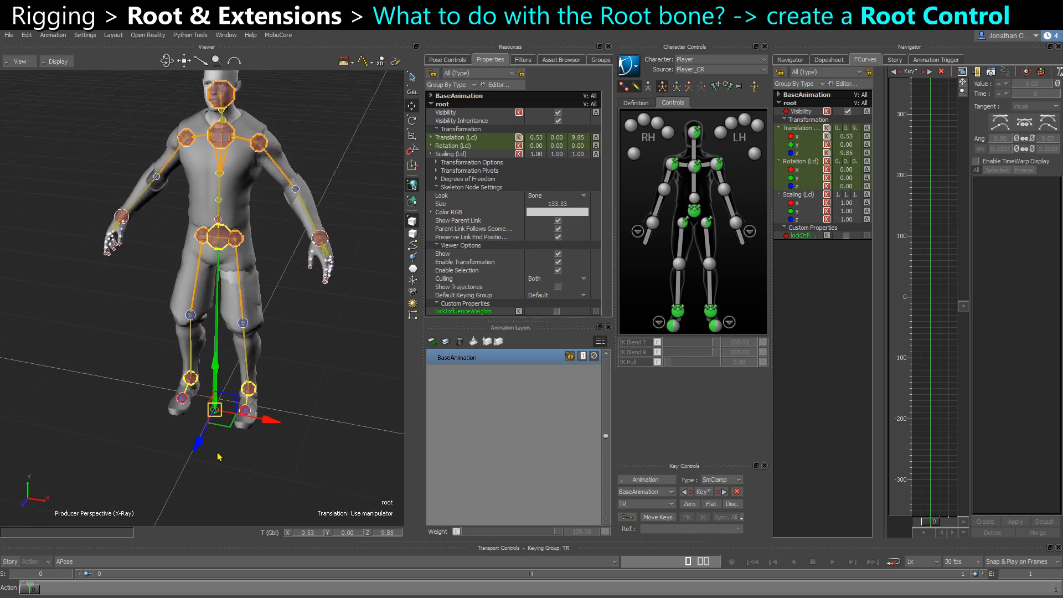
pyautogui.hotkey('ctrl', 'z')
pyautogui.click(560, 60)
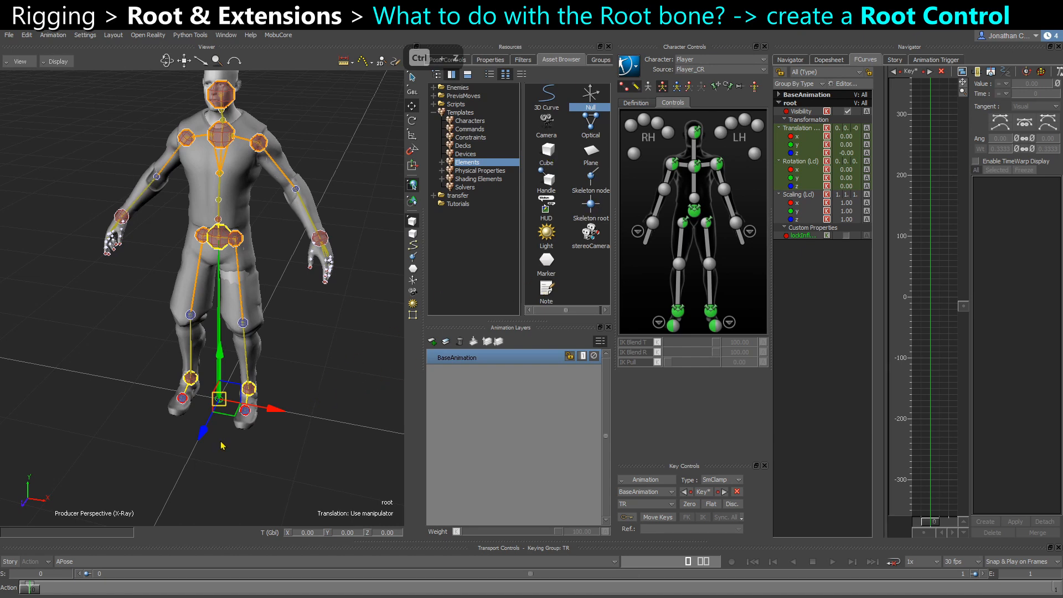
pyautogui.keyDown('ctrl'); pyautogui.keyDown('shift'); pyautogui.moveTo(276, 409); pyautogui.dragTo(230, 409); pyautogui.keyUp('shift'); pyautogui.keyUp('ctrl')
pyautogui.hotkey('ctrl', 'z')
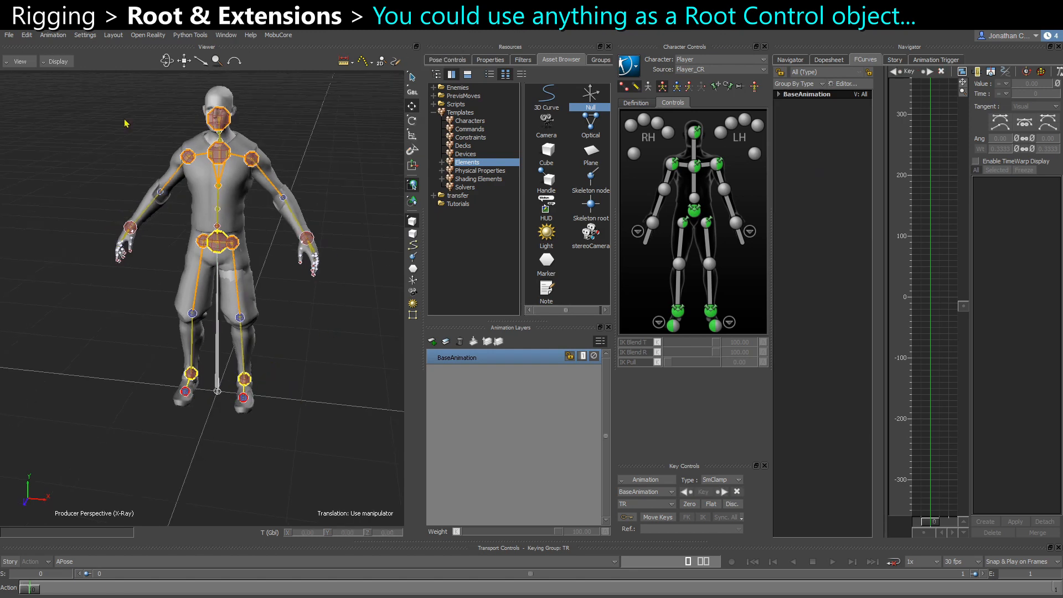
pyautogui.click(9, 36)
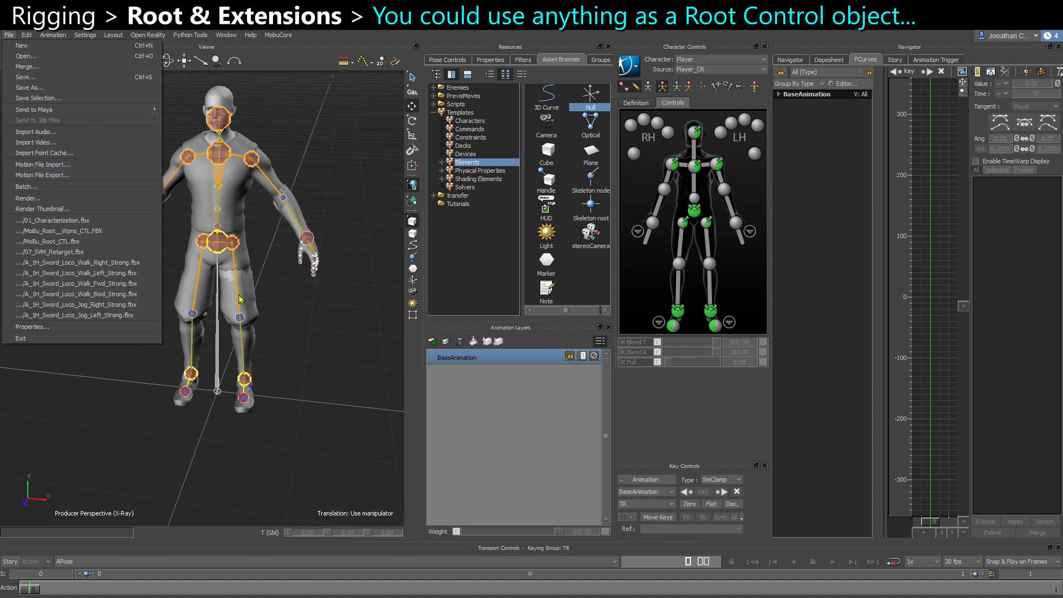
pyautogui.click(318, 383)
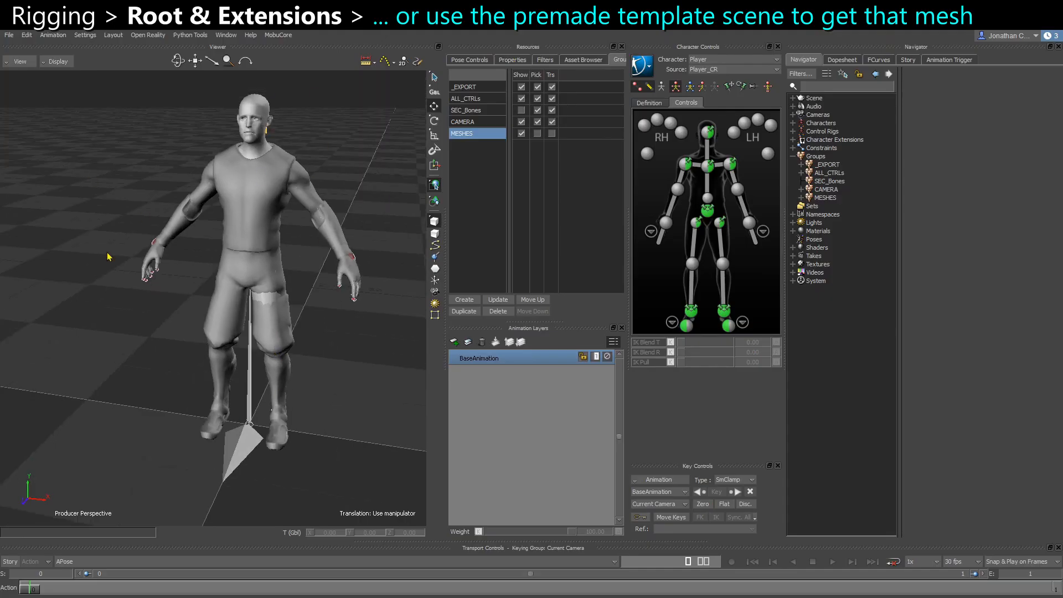
# Select the Root_CTL mesh at the character's feet and try rotating it about the vertical axis.
pyautogui.moveTo(206, 450)
pyautogui.keyDown('ctrl'); pyautogui.keyDown('shift'); pyautogui.mouseDown()
pyautogui.moveTo(252, 465)
pyautogui.moveTo(222, 461)
pyautogui.mouseUp(); pyautogui.keyUp('shift'); pyautogui.keyUp('ctrl')
pyautogui.click(249, 453)
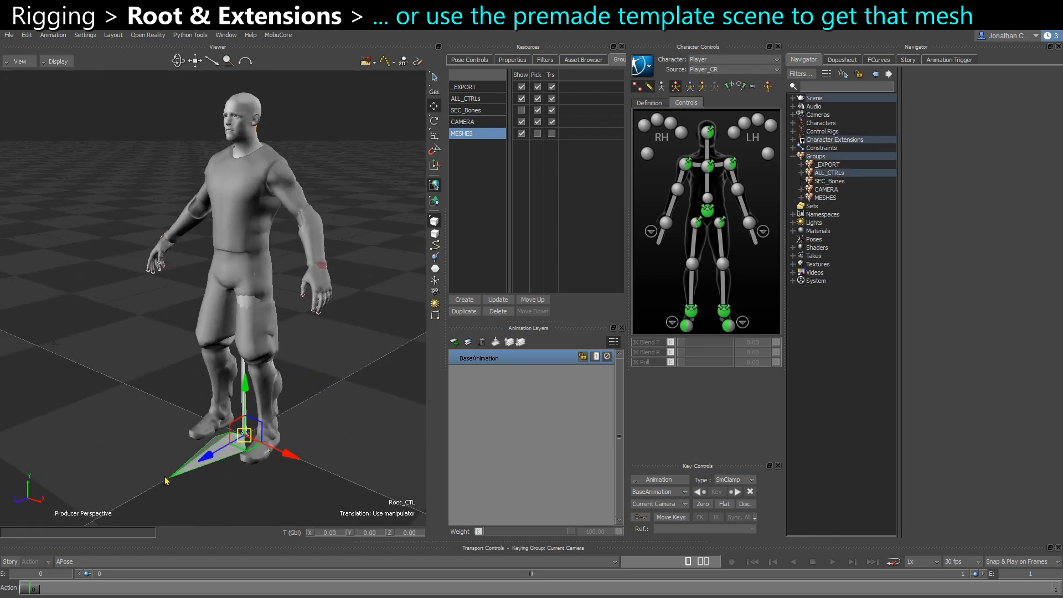
pyautogui.keyDown('ctrl'); pyautogui.keyDown('shift'); pyautogui.moveTo(166, 480); pyautogui.dragTo(262, 370); pyautogui.keyUp('shift'); pyautogui.keyUp('ctrl')
pyautogui.click(264, 463)
pyautogui.click(257, 412)
pyautogui.press('r')
pyautogui.hotkey('ctrl', 'z')
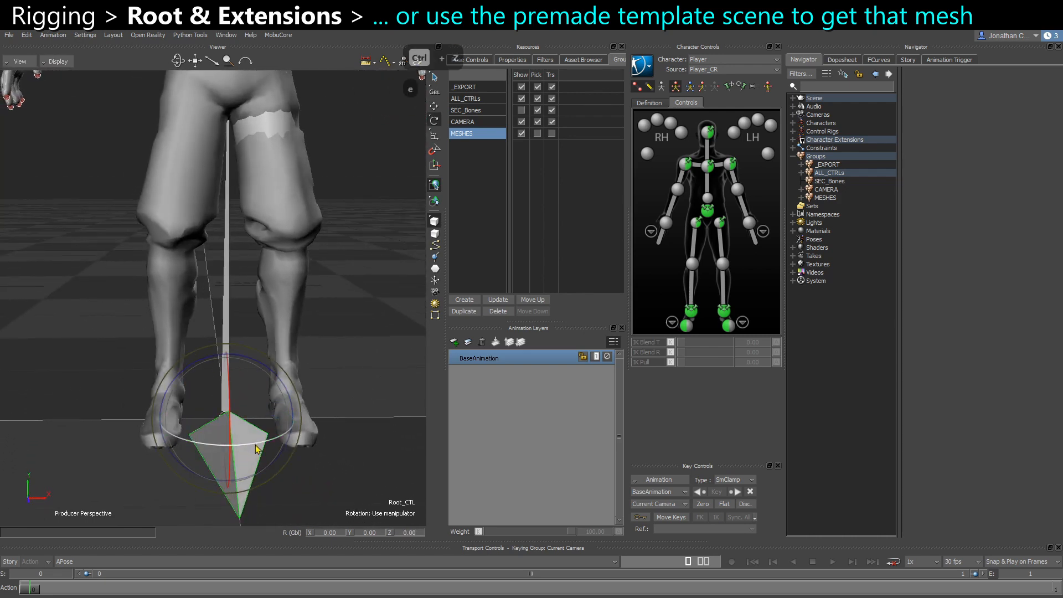
pyautogui.moveTo(256, 446)
pyautogui.mouseDown()
pyautogui.moveTo(225, 447)
pyautogui.moveTo(285, 455)
pyautogui.moveTo(252, 431)
pyautogui.moveTo(250, 458)
pyautogui.mouseUp()
pyautogui.hotkey('ctrl', 'z')
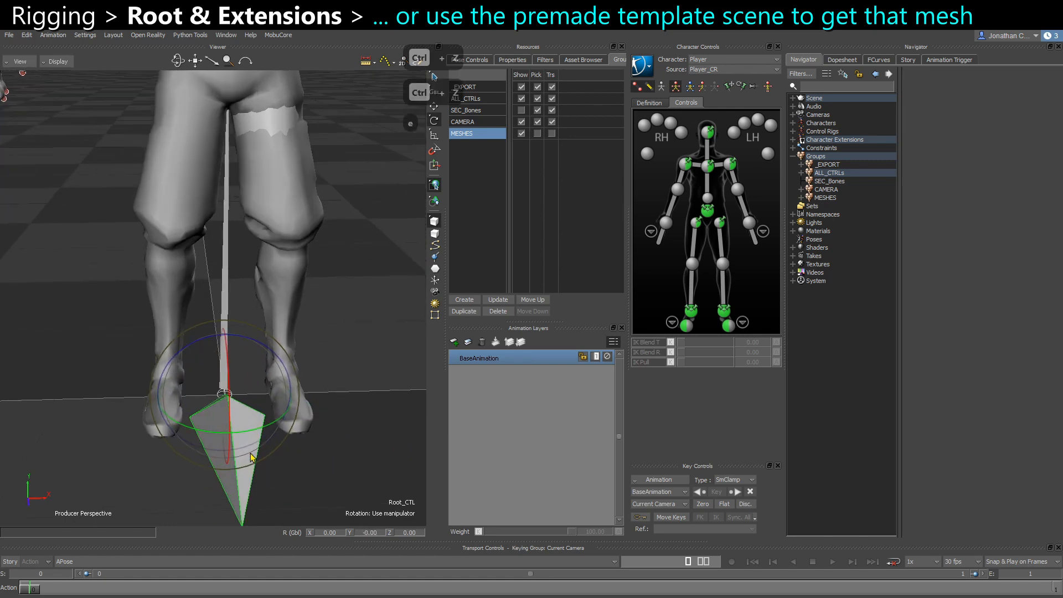
# Try rotating the root bone itself instead of its control, and undo the changes.
pyautogui.click(236, 394)
pyautogui.keyDown('ctrl'); pyautogui.keyDown('shift'); pyautogui.moveTo(249, 396); pyautogui.dragTo(288, 422); pyautogui.keyUp('shift'); pyautogui.keyUp('ctrl')
pyautogui.click(249, 378)
pyautogui.keyDown('ctrl'); pyautogui.moveTo(56, 244); pyautogui.dragTo(170, 382); pyautogui.keyUp('ctrl')
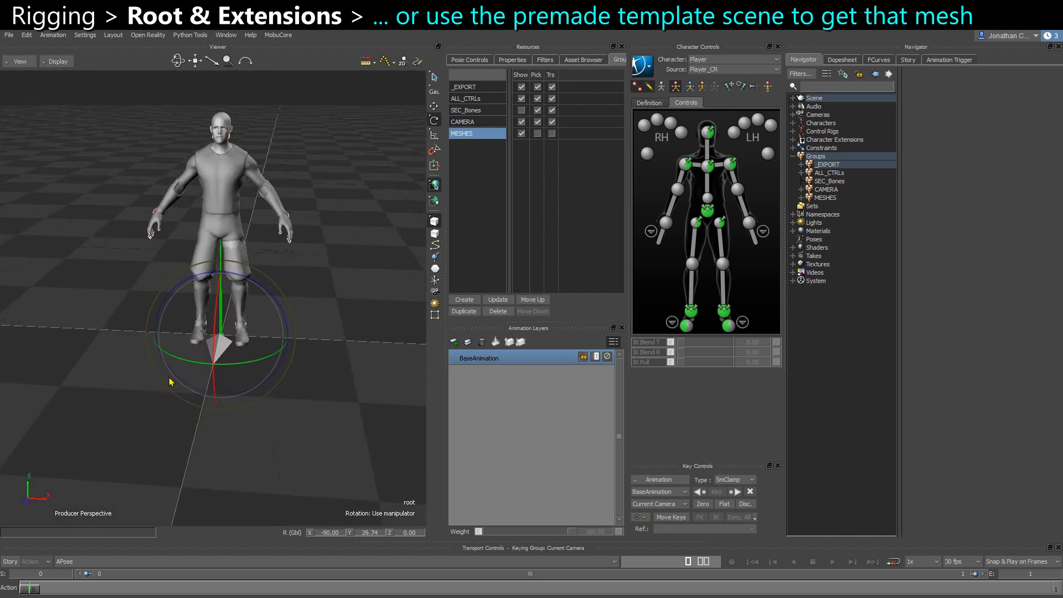
pyautogui.hotkey('ctrl', 'z')
pyautogui.hotkey('ctrl', 'z')
pyautogui.hotkey('ctrl', 'z')
pyautogui.hotkey('ctrl', 'z')
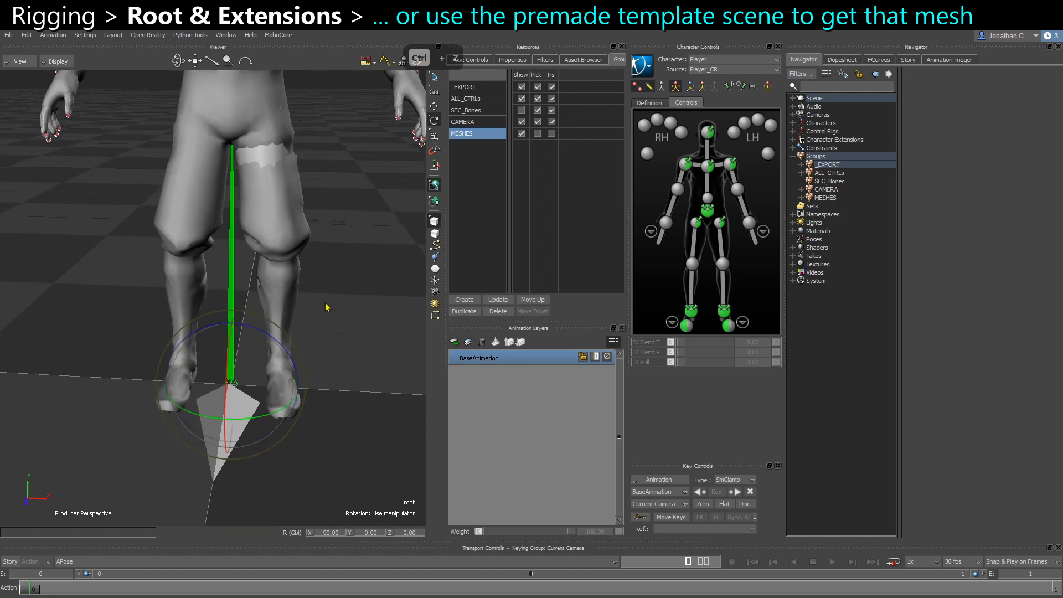
pyautogui.hotkey('ctrl', 'z')
# Switch the viewer to Models only display and inspect the Root_CTL arrow from the character's side.
pyautogui.hotkey('ctrl', 'a')
pyautogui.keyDown('ctrl'); pyautogui.moveTo(231, 264); pyautogui.dragTo(192, 227); pyautogui.keyUp('ctrl')
pyautogui.keyDown('ctrl'); pyautogui.moveTo(201, 266); pyautogui.dragTo(208, 439); pyautogui.keyUp('ctrl')
pyautogui.click(169, 413)
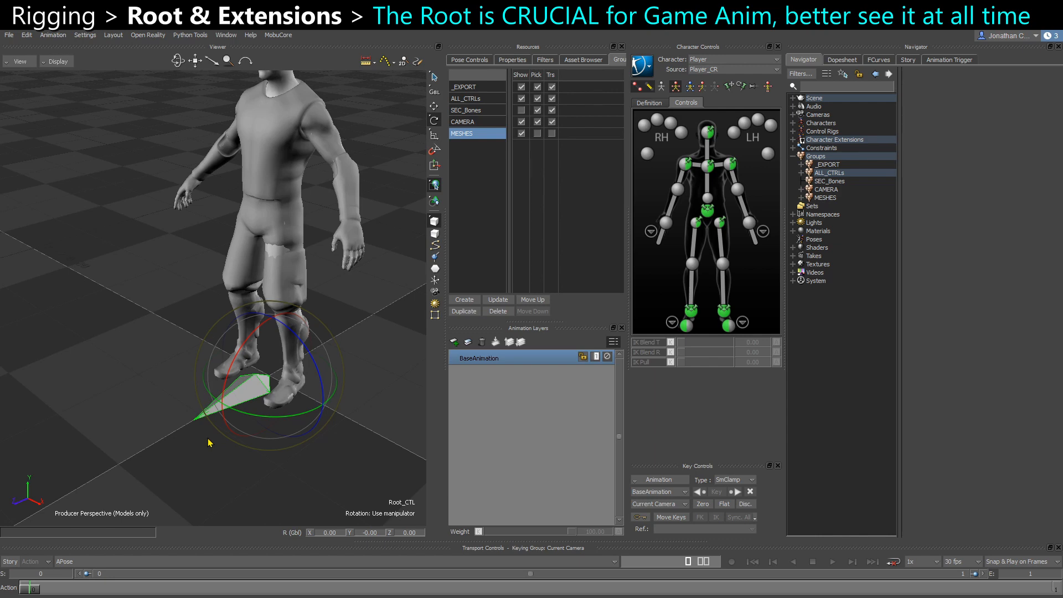
pyautogui.keyDown('ctrl'); pyautogui.keyDown('shift'); pyautogui.moveTo(208, 443); pyautogui.dragTo(98, 464); pyautogui.keyUp('shift'); pyautogui.keyUp('ctrl')
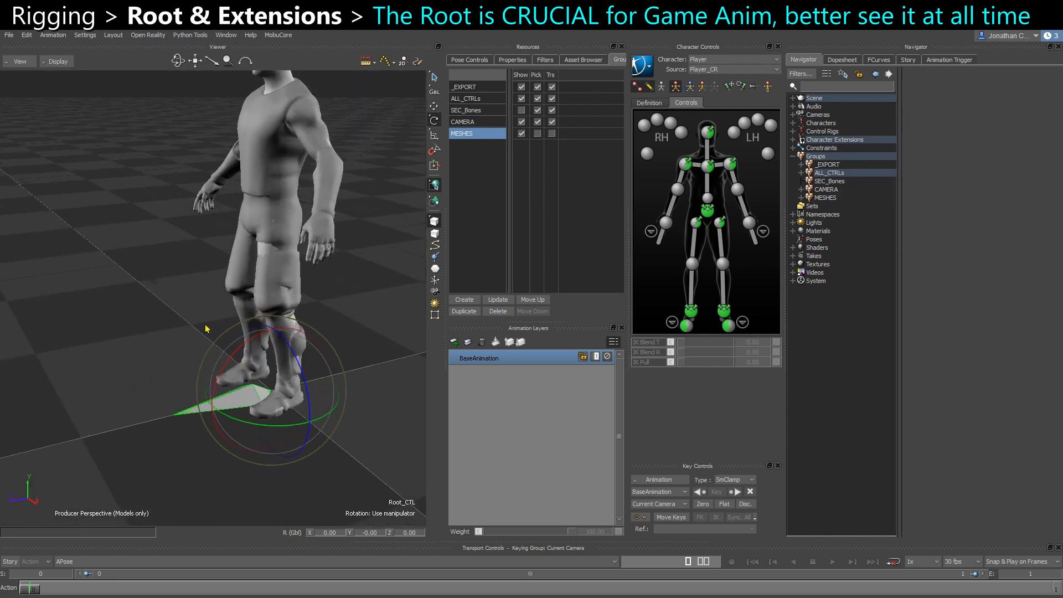
pyautogui.click(114, 454)
pyautogui.keyDown('ctrl'); pyautogui.keyDown('shift'); pyautogui.moveTo(164, 447); pyautogui.dragTo(166, 380); pyautogui.keyUp('shift'); pyautogui.keyUp('ctrl')
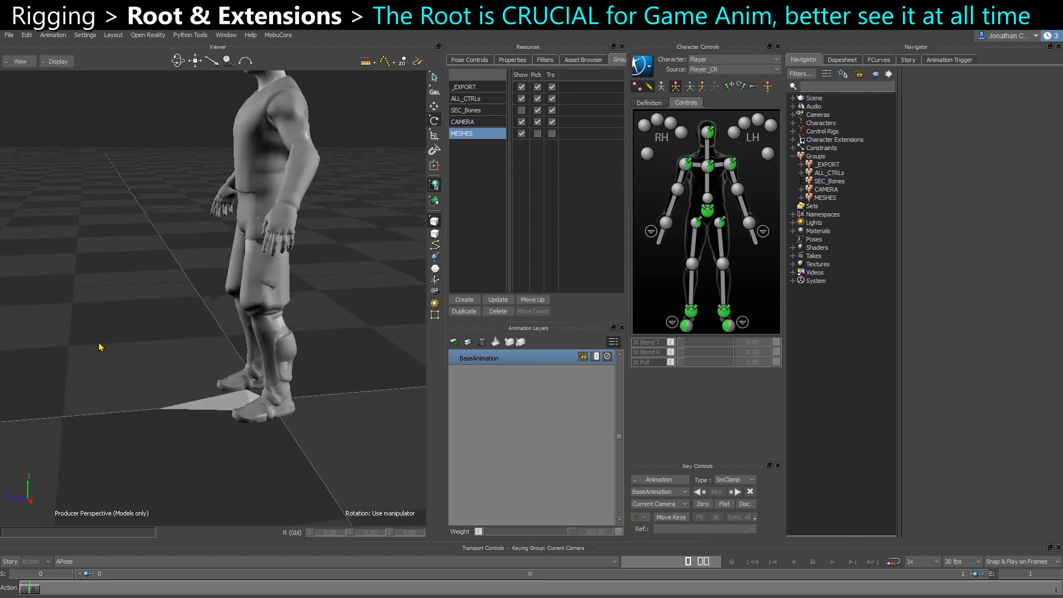
# Examine how the Root_CTL arrow lies on the floor in the orthographic Right view.
pyautogui.hotkey('ctrl', 'r')
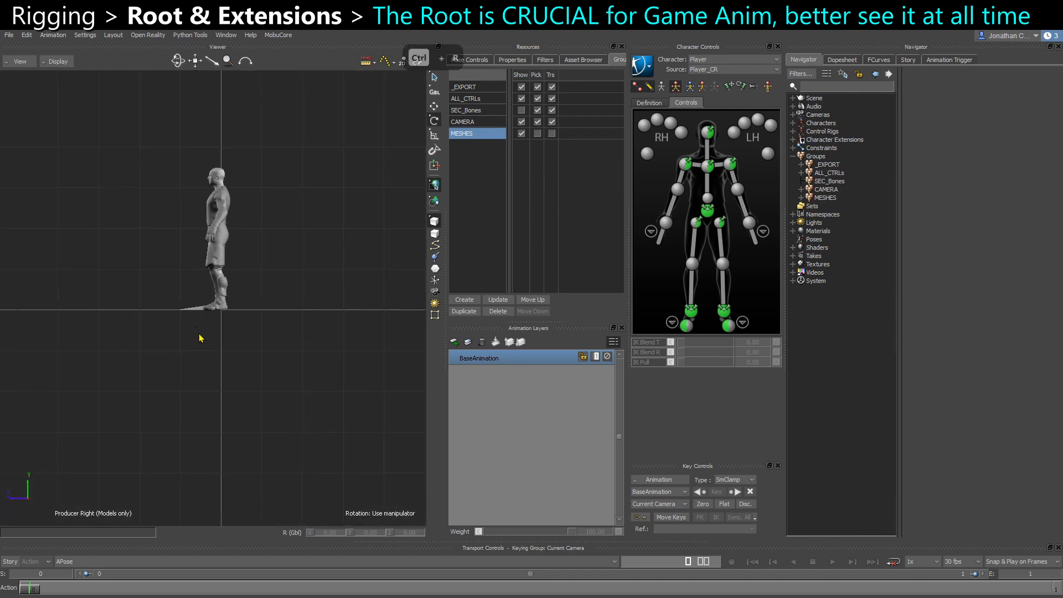
pyautogui.keyDown('ctrl'); pyautogui.moveTo(177, 342); pyautogui.dragTo(169, 461); pyautogui.keyUp('ctrl')
pyautogui.click(177, 461)
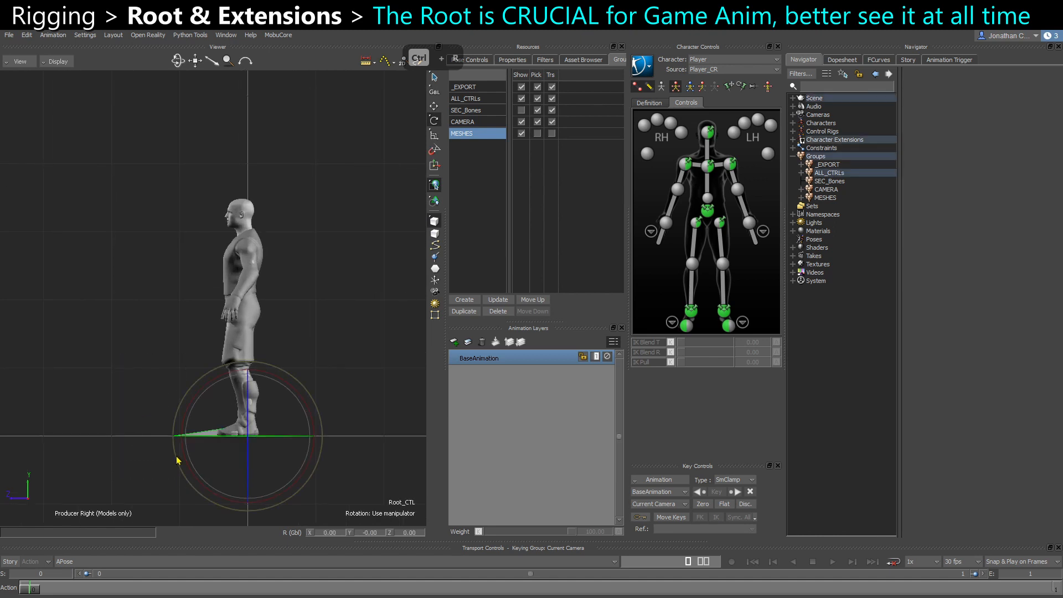
pyautogui.click(122, 446)
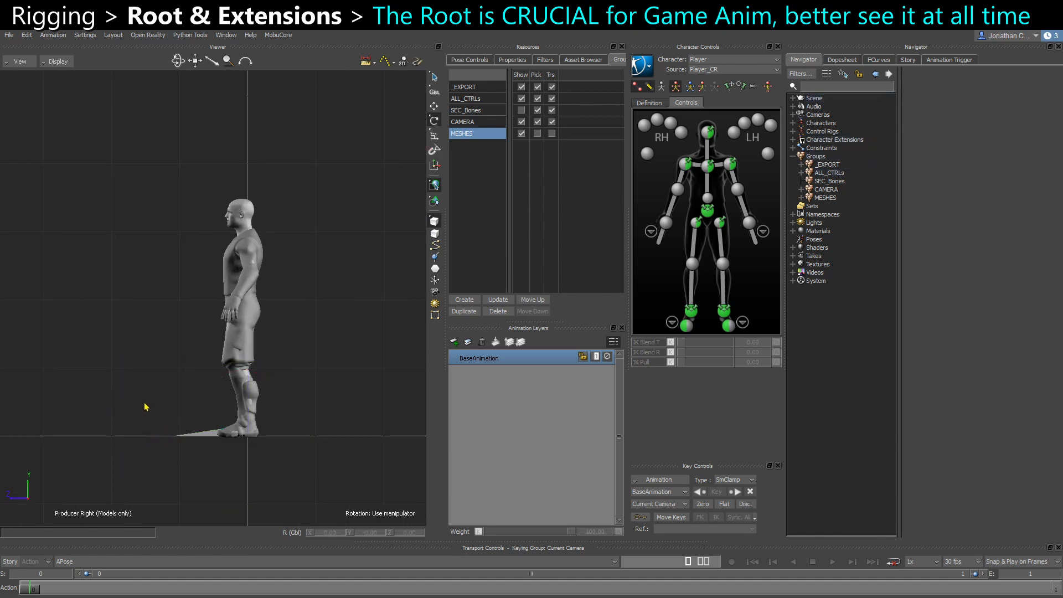
pyautogui.click(194, 468)
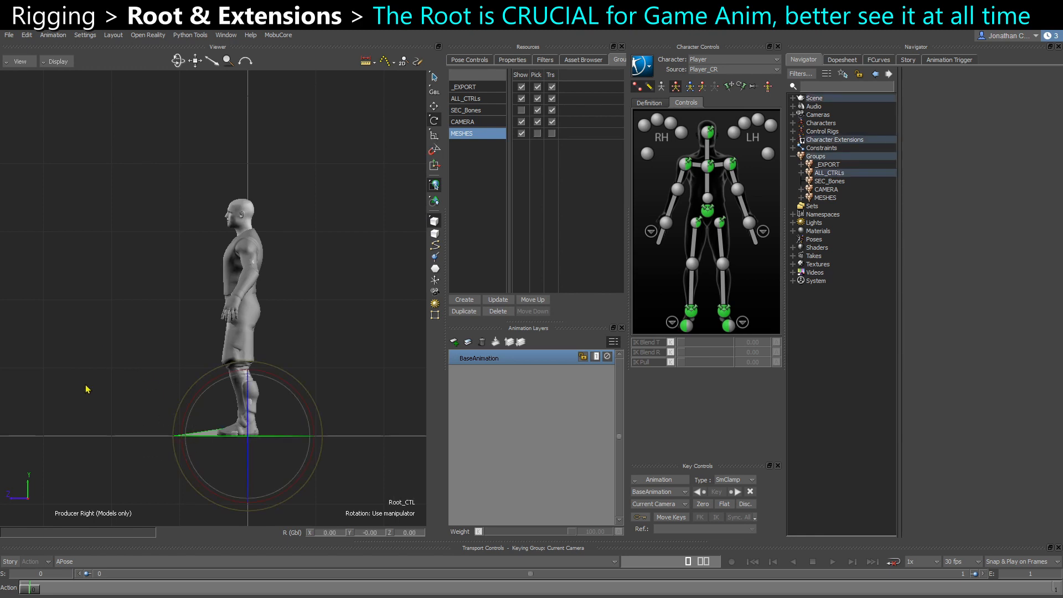
pyautogui.click(94, 364)
# Return to the Producer Perspective view and select the Root_CTL mesh in front of the character.
pyautogui.hotkey('ctrl', 'e')
pyautogui.keyDown('ctrl'); pyautogui.moveTo(291, 417); pyautogui.dragTo(235, 372); pyautogui.keyUp('ctrl')
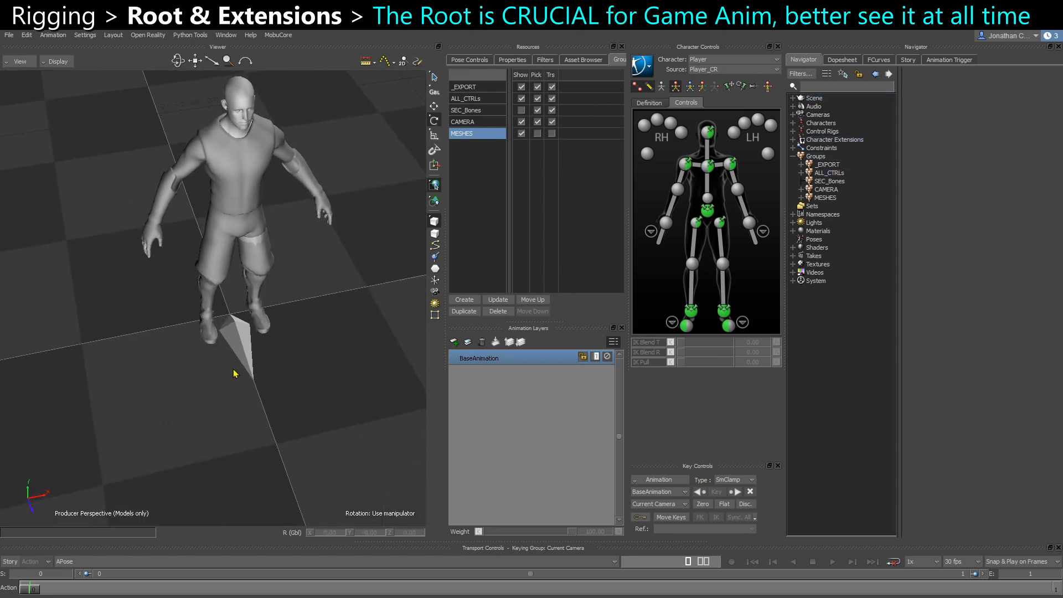
pyautogui.keyDown('ctrl'); pyautogui.keyDown('shift'); pyautogui.moveTo(223, 410); pyautogui.dragTo(242, 370); pyautogui.keyUp('shift'); pyautogui.keyUp('ctrl')
pyautogui.click(227, 384)
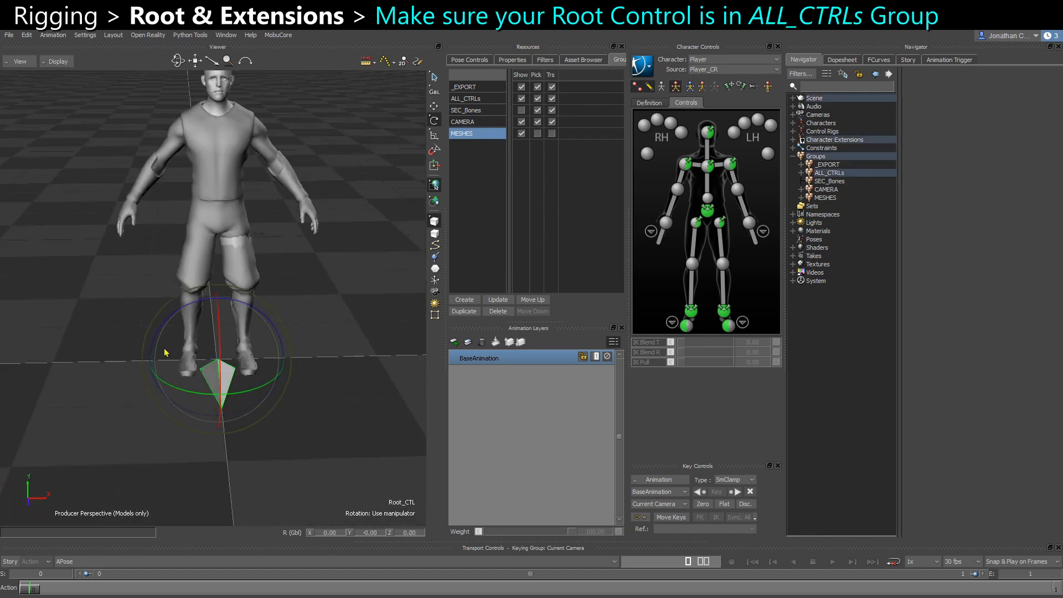
# Check whether Root_CTL is a member of the ALL_CTRLs group, and clear the selection.
pyautogui.click(802, 172)
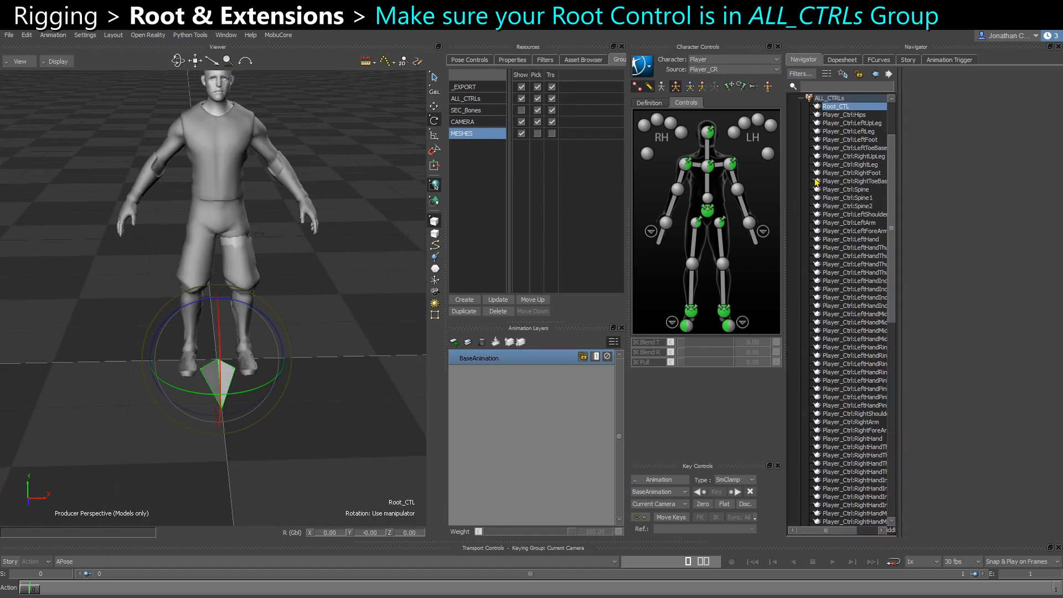
pyautogui.scroll(3, 805, 129)
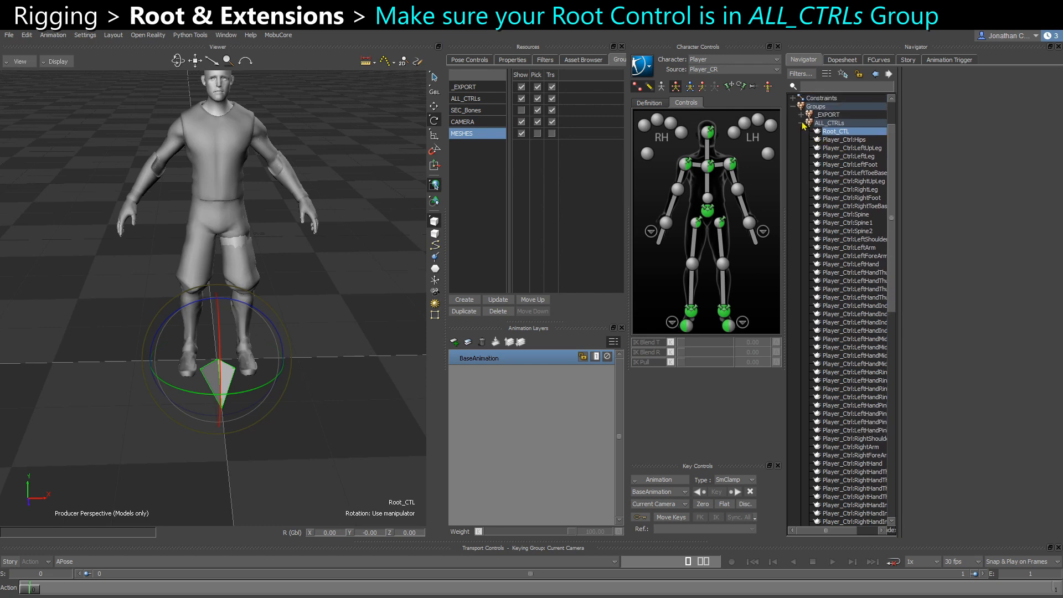
pyautogui.click(802, 123)
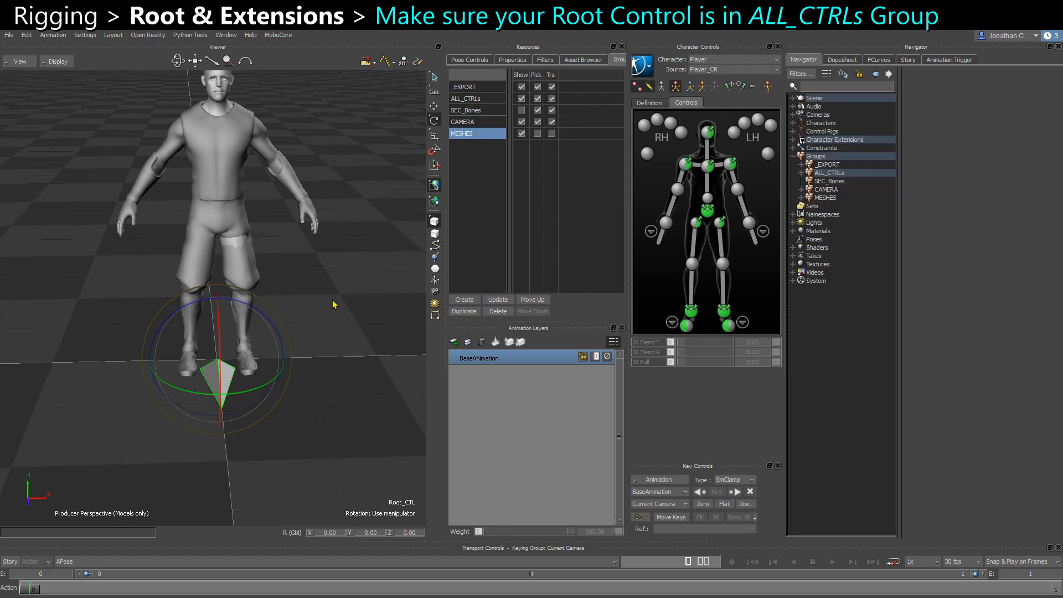
pyautogui.click(363, 288)
# Create a character extension from the Player character.
pyautogui.click(793, 140)
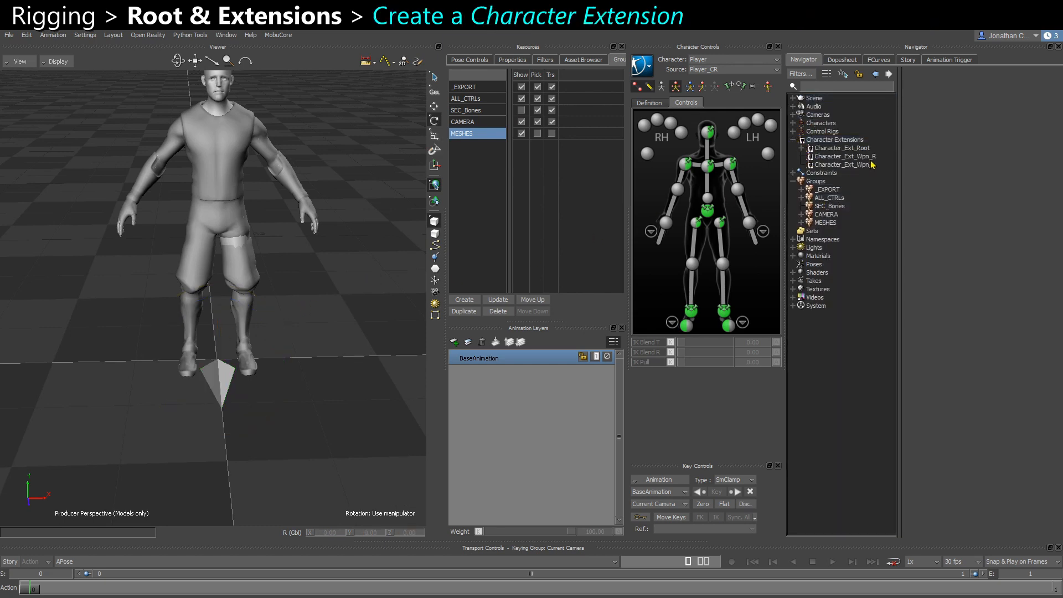
pyautogui.click(793, 123)
pyautogui.click(823, 133)
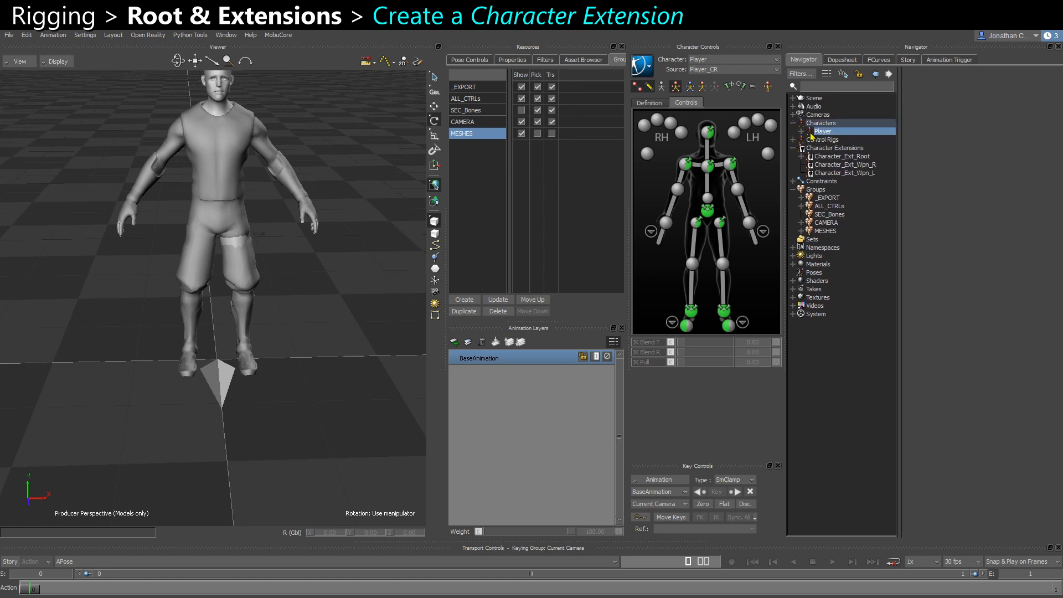
pyautogui.rightClick(831, 138)
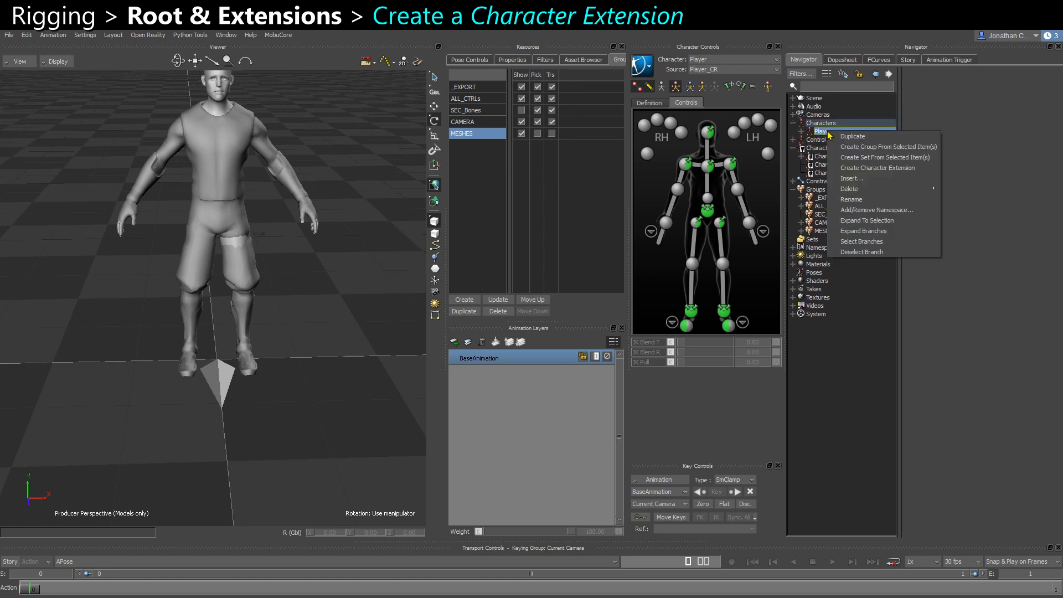
pyautogui.click(872, 172)
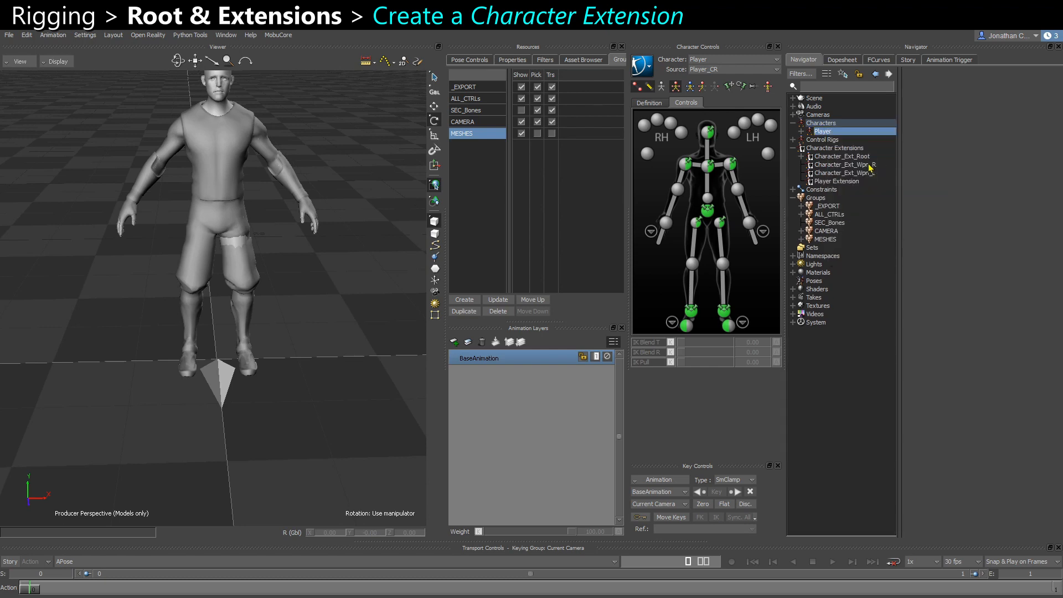
# Review the new Player Extension's Attached Character property and delete the extension.
pyautogui.click(852, 182)
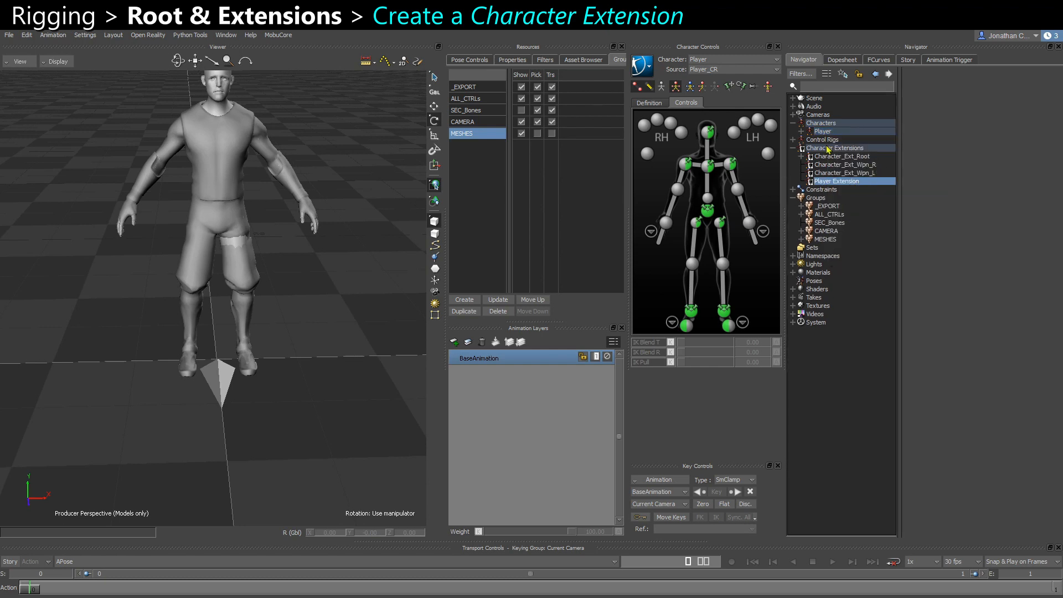
pyautogui.click(509, 59)
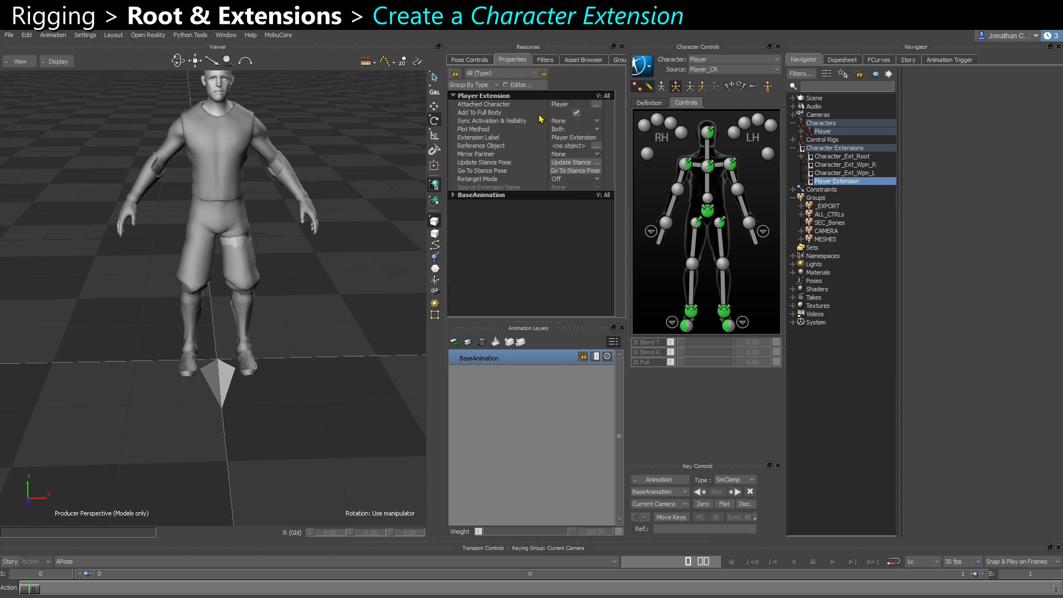
pyautogui.click(497, 105)
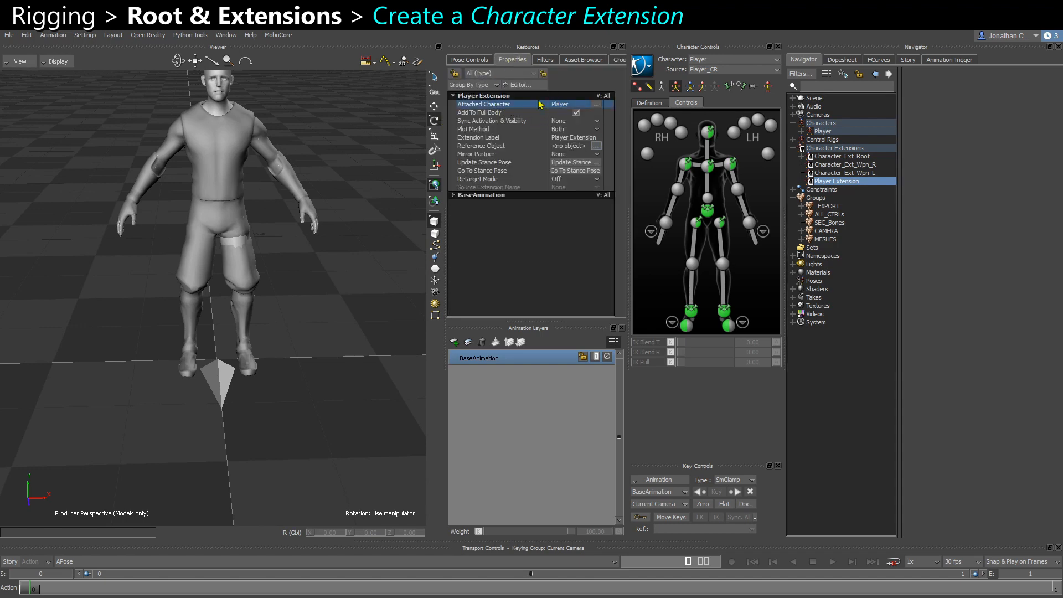
pyautogui.rightClick(841, 190)
pyautogui.click(987, 225)
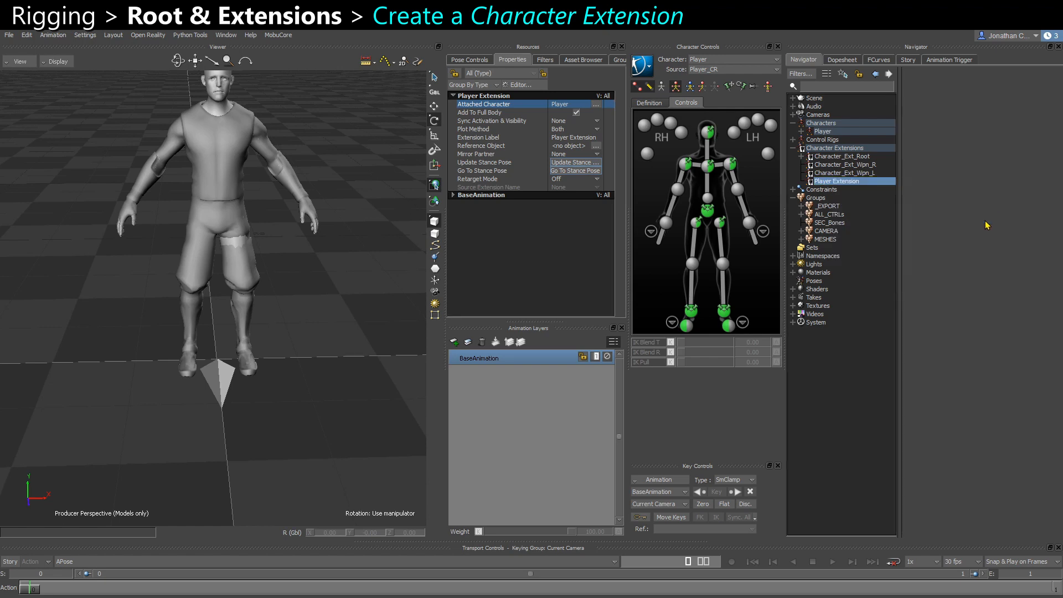
pyautogui.press('Delete')
# Expand the Character_Ext_Root extension and inspect the Root_CTL control it contains.
pyautogui.click(858, 157)
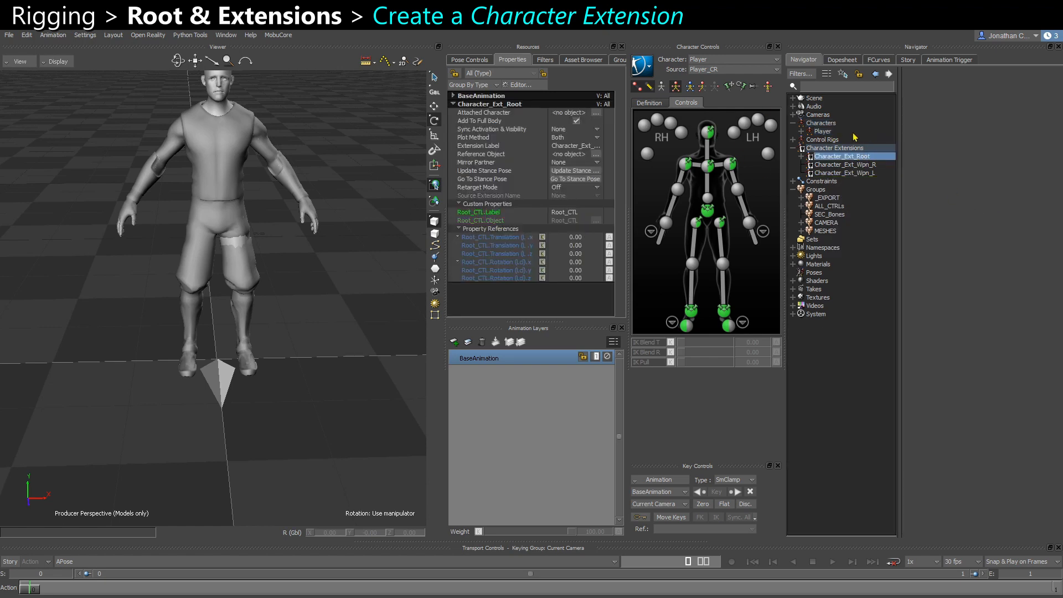
pyautogui.click(802, 157)
pyautogui.click(843, 165)
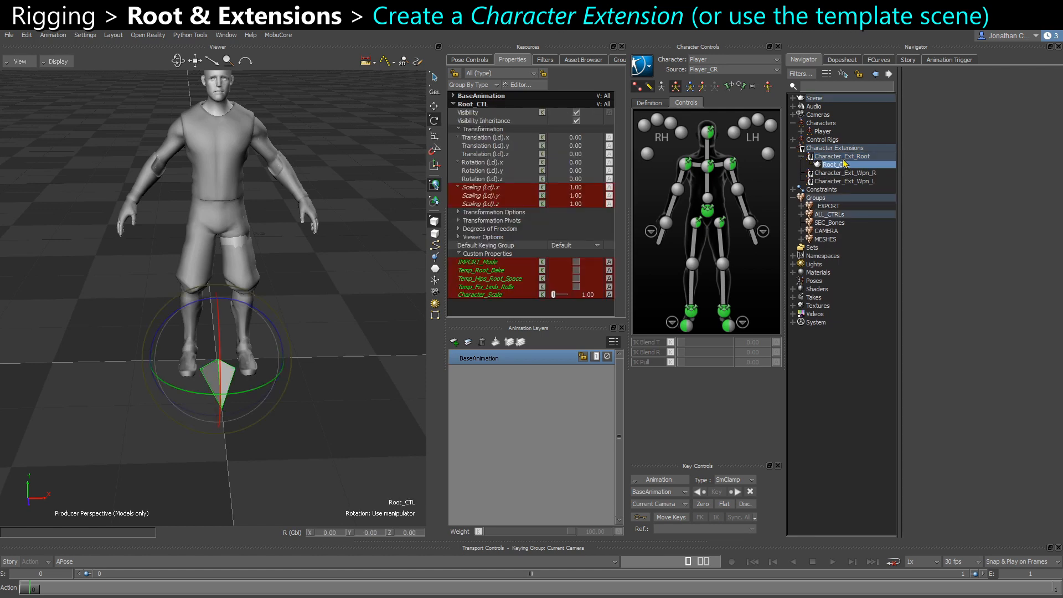
# Set the Player character as the Attached Character of Character_Ext_Root and check its attached-object list.
pyautogui.click(840, 158)
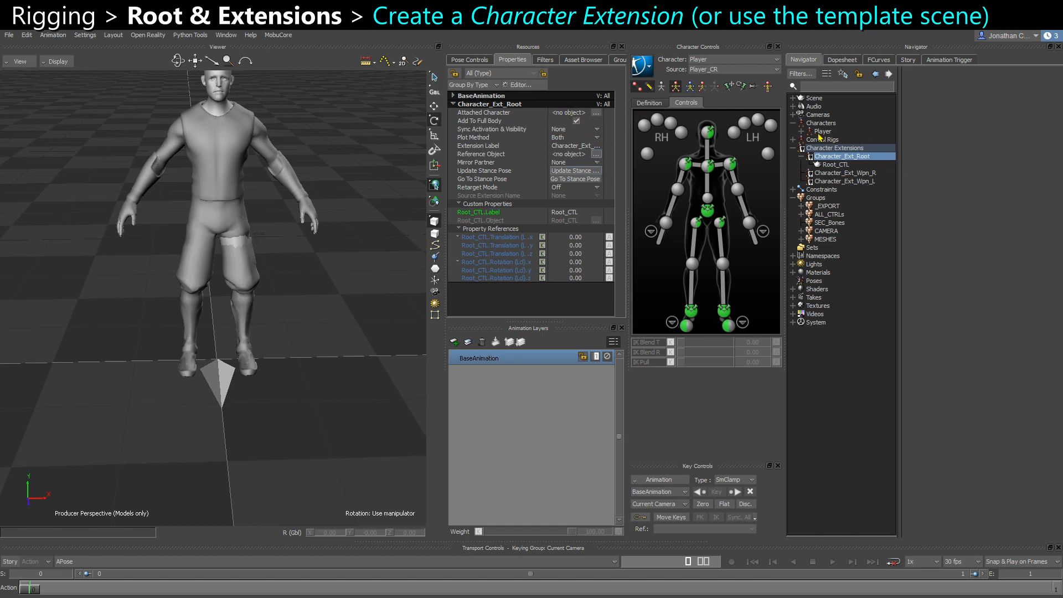
pyautogui.moveTo(818, 133); pyautogui.dragTo(576, 115)
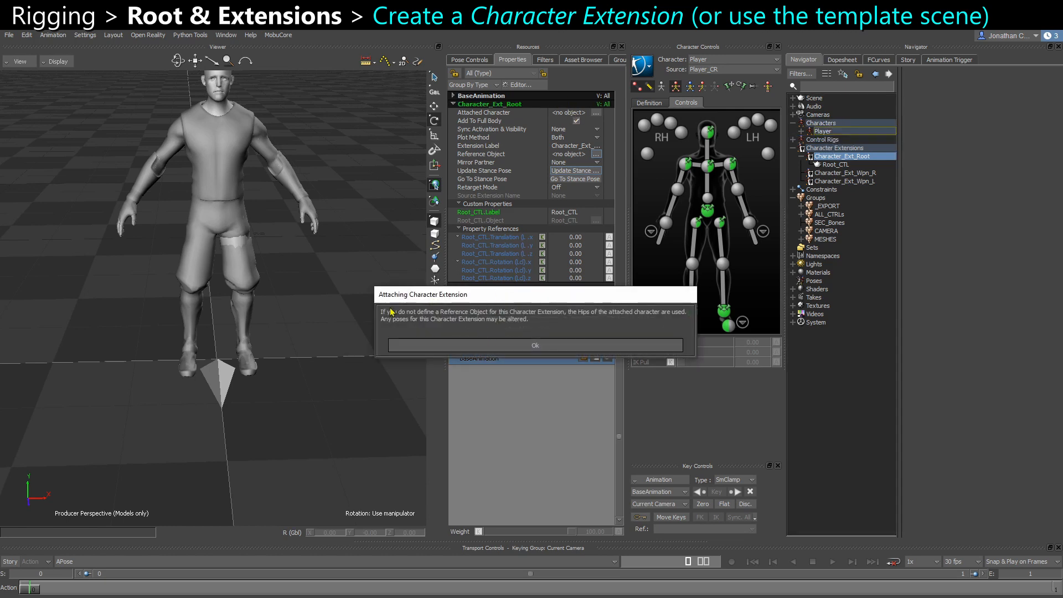
pyautogui.click(428, 347)
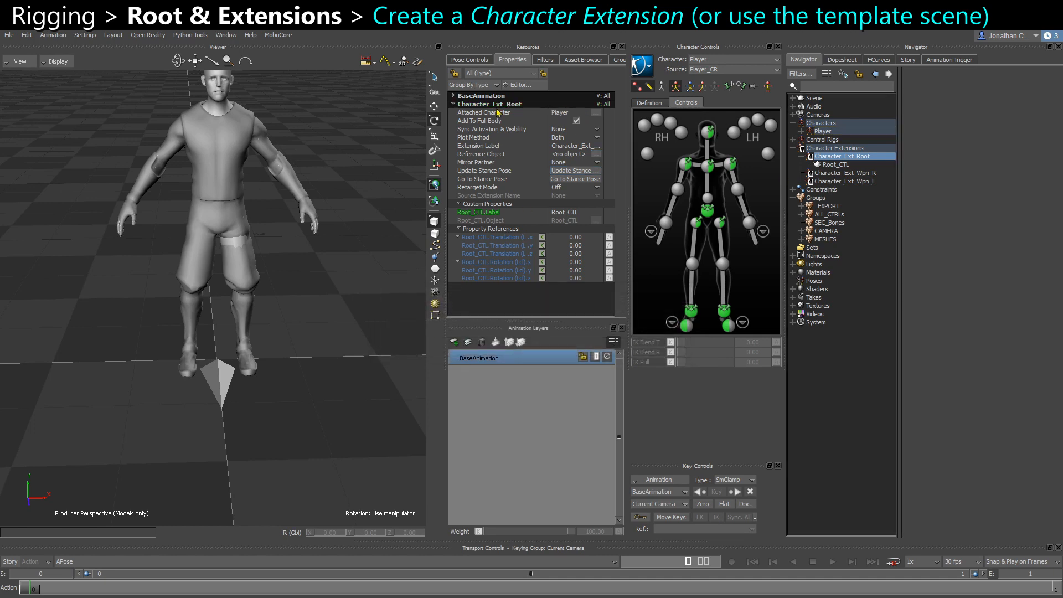
pyautogui.click(562, 113)
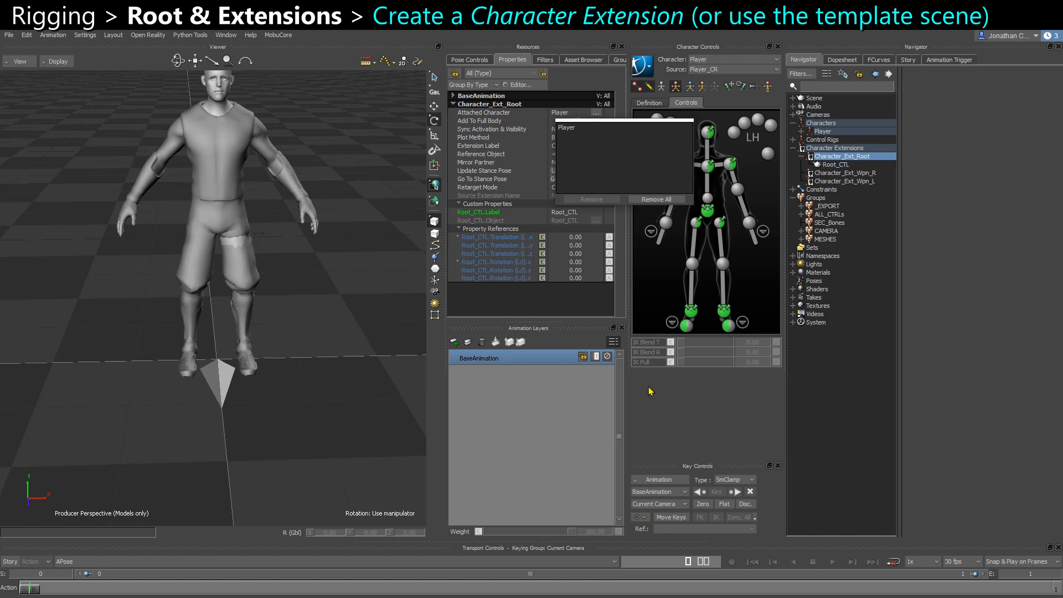
pyautogui.click(839, 410)
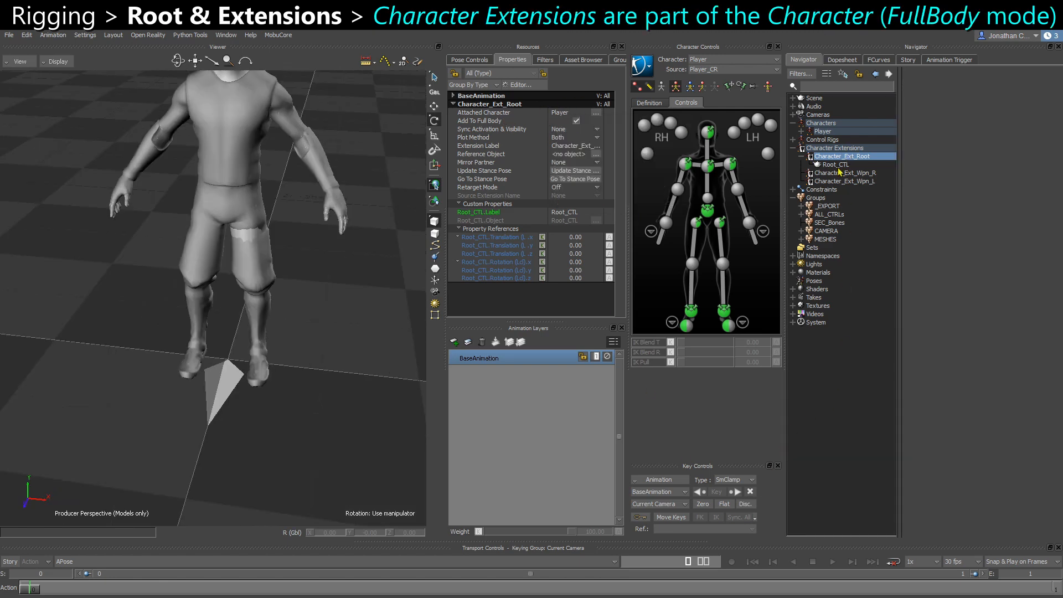
# Select the Root_CTL mesh at the character's feet and switch its manipulator to translation.
pyautogui.click(220, 390)
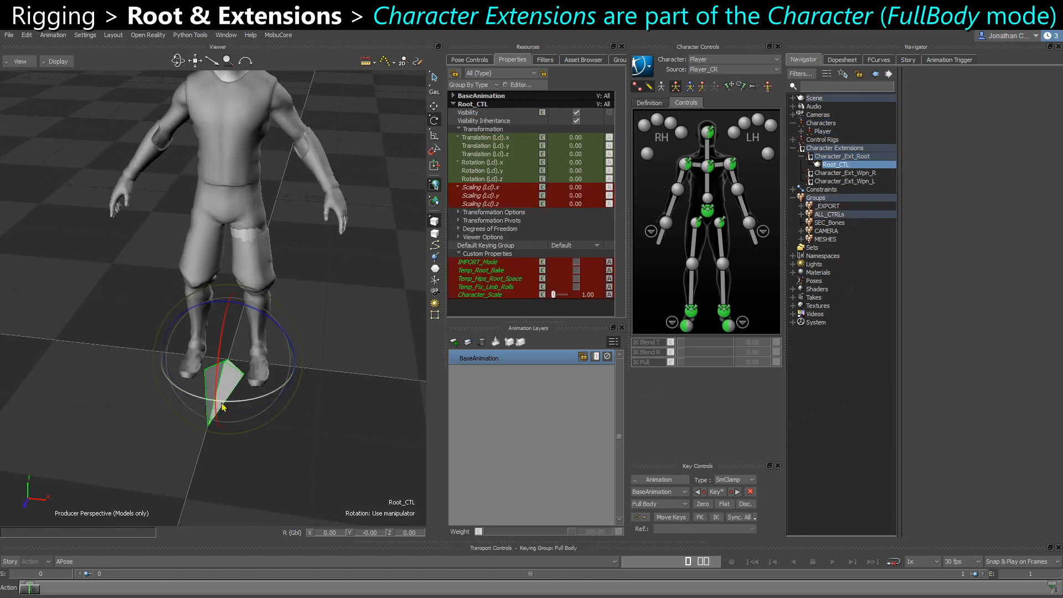
pyautogui.keyDown('alt'); pyautogui.moveTo(234, 413); pyautogui.dragTo(261, 409); pyautogui.keyUp('alt')
pyautogui.press('w')
pyautogui.keyDown('alt'); pyautogui.moveTo(304, 371); pyautogui.dragTo(307, 358); pyautogui.keyUp('alt')
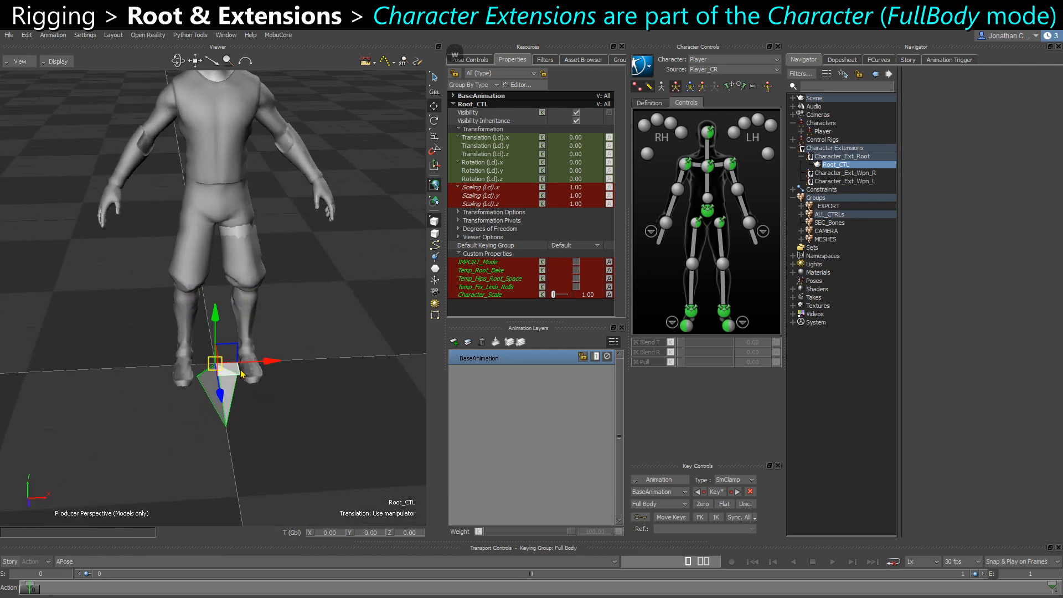
# Try moving Root_CTL away from the character to about X 56, Z 57 with a Full Body key, and undo it.
pyautogui.moveTo(243, 388); pyautogui.dragTo(242, 410)
pyautogui.hotkey('ctrl', 'z')
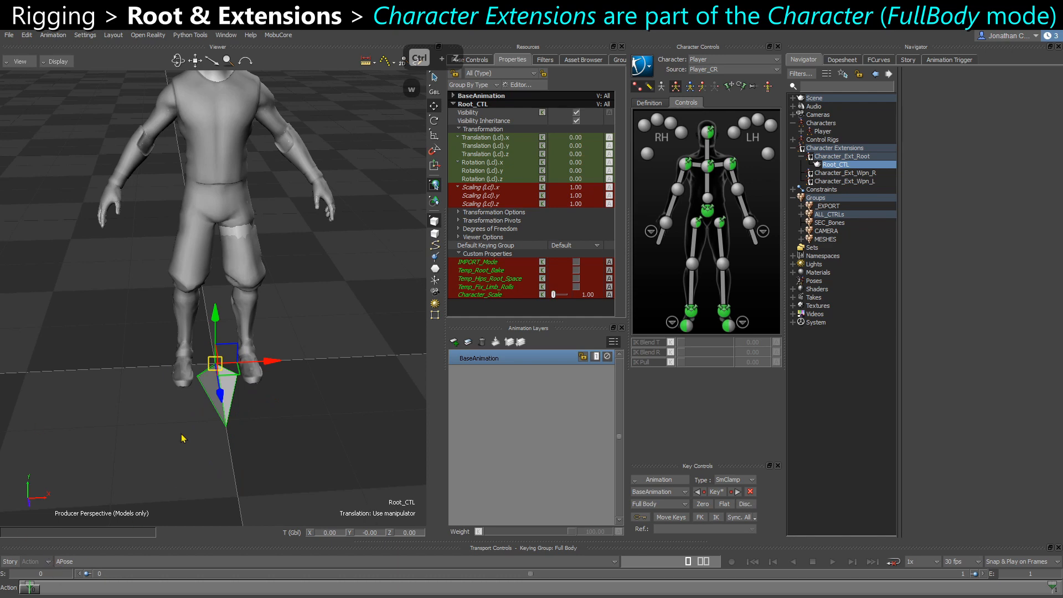
pyautogui.moveTo(232, 374); pyautogui.dragTo(366, 434)
pyautogui.press('s')
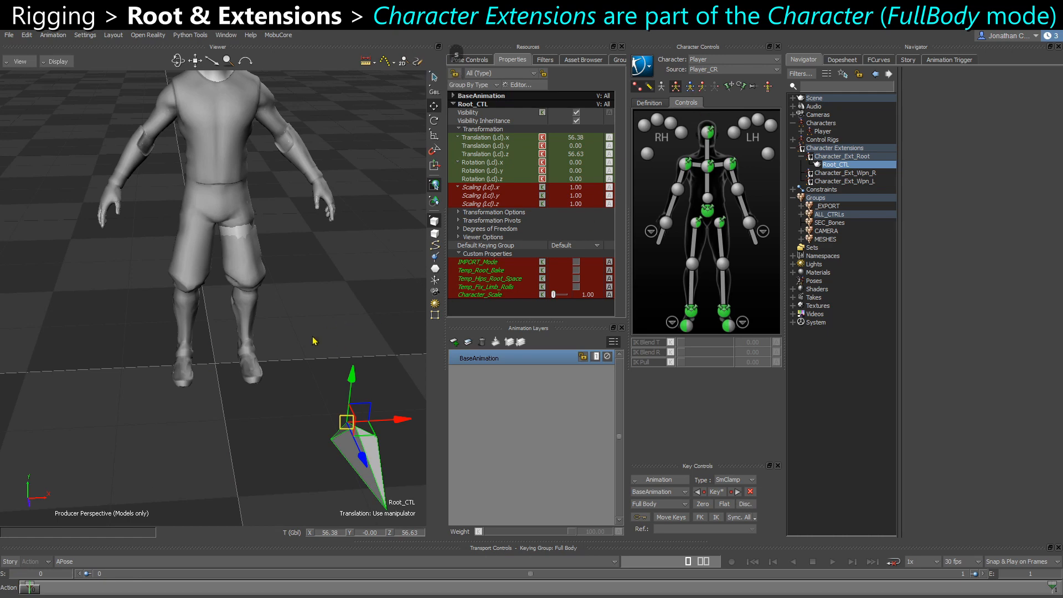
pyautogui.hotkey('ctrl', 'z')
pyautogui.hotkey('ctrl', 'z')
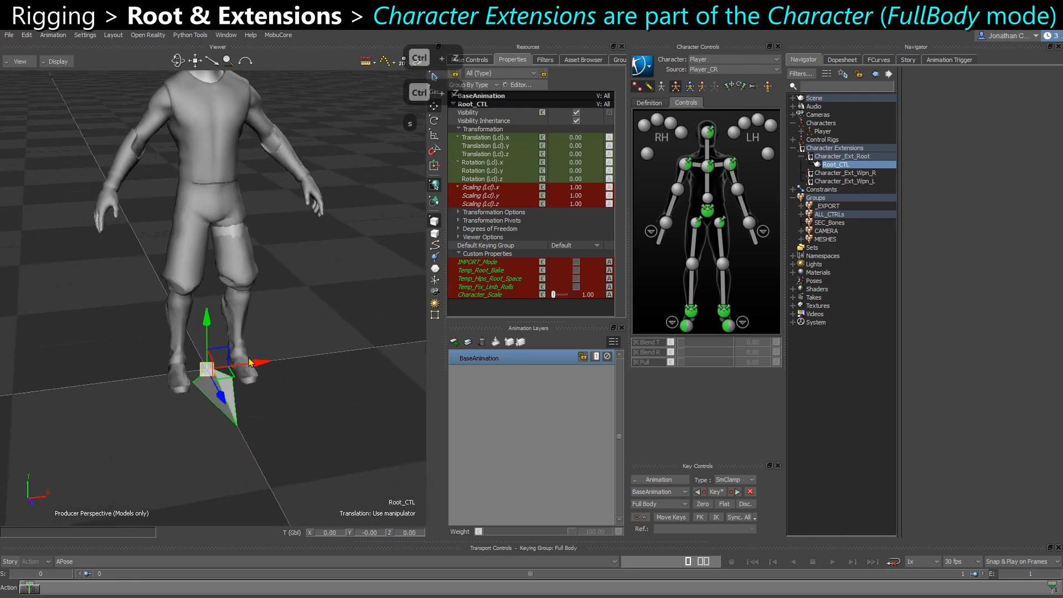
pyautogui.hotkey('ctrl', 'z')
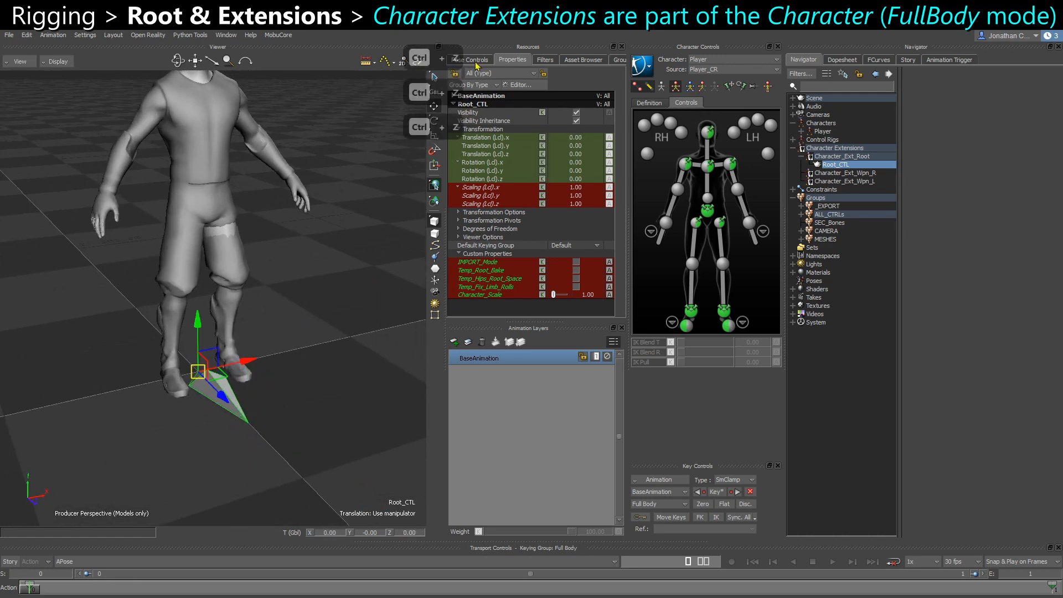
# Create a pose of the Player character in Pose Controls and expand the Poses folder.
pyautogui.click(476, 61)
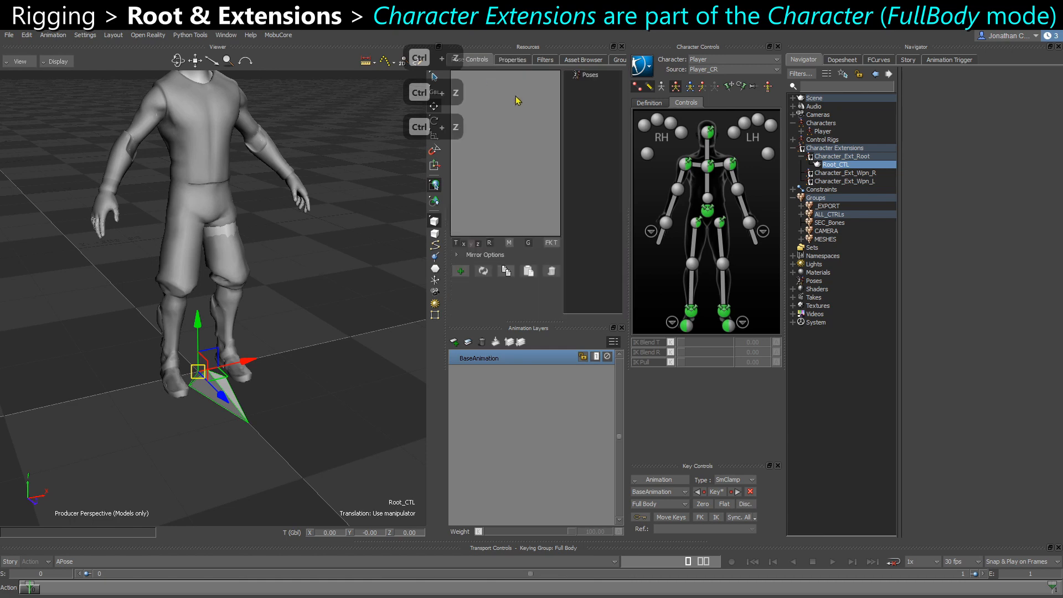
pyautogui.click(461, 274)
pyautogui.click(570, 75)
# Move Root_CTL off the character, rotate it about 45° around Y, and paste the stored Player pose relative to it.
pyautogui.keyDown('ctrl'); pyautogui.keyDown('shift'); pyautogui.moveTo(332, 301); pyautogui.dragTo(361, 411); pyautogui.keyUp('shift'); pyautogui.keyUp('ctrl')
pyautogui.press('e')
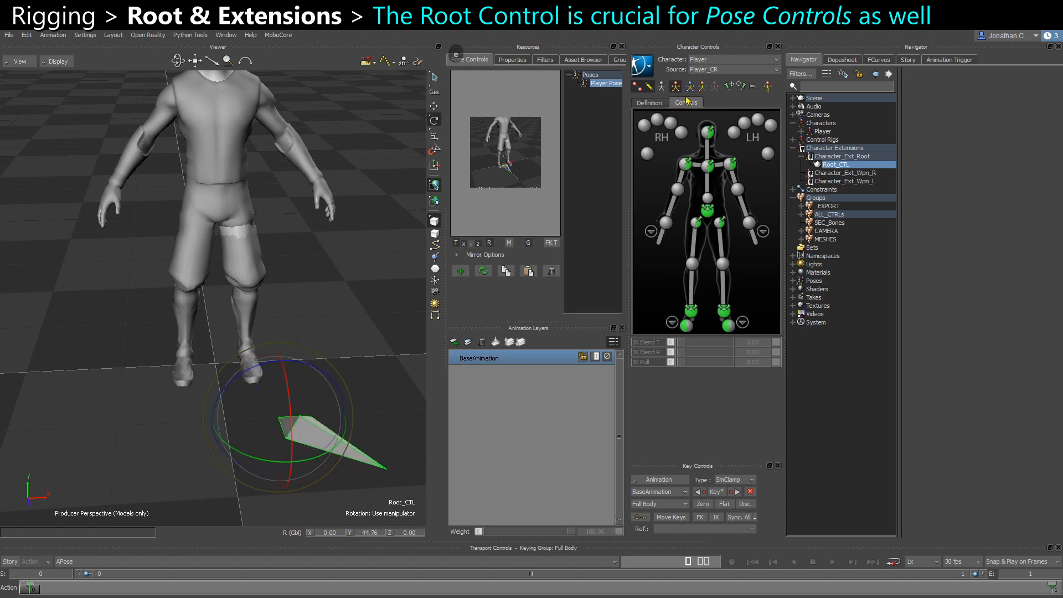
pyautogui.doubleClick(604, 87)
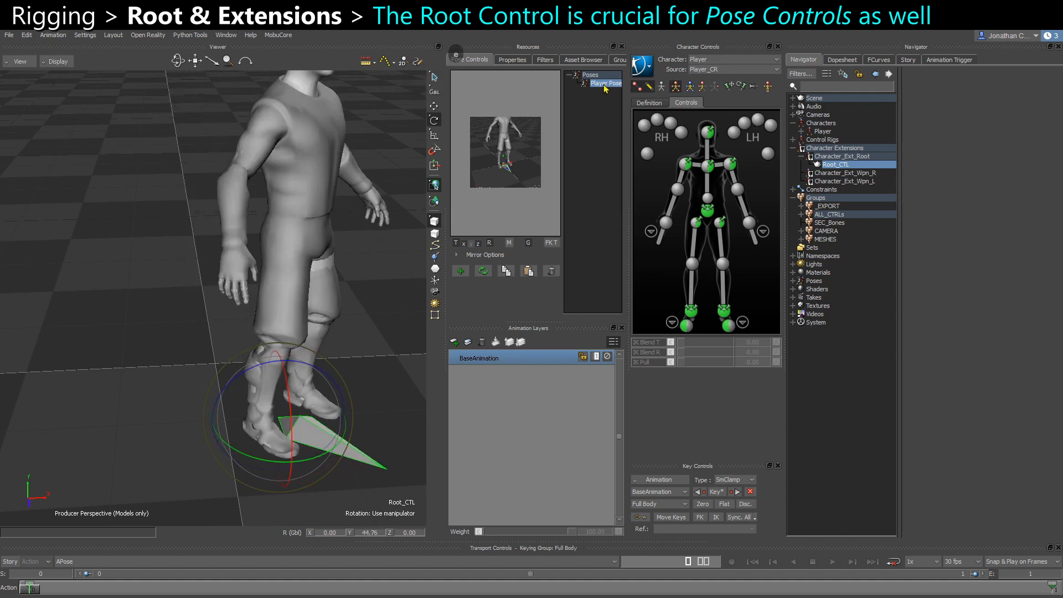
pyautogui.keyDown('alt'); pyautogui.moveTo(339, 248); pyautogui.dragTo(165, 188, button='right'); pyautogui.keyUp('alt')
pyautogui.keyDown('alt'); pyautogui.moveTo(165, 188); pyautogui.dragTo(197, 188); pyautogui.keyUp('alt')
pyautogui.keyDown('alt'); pyautogui.moveTo(268, 364); pyautogui.dragTo(227, 395); pyautogui.keyUp('alt')
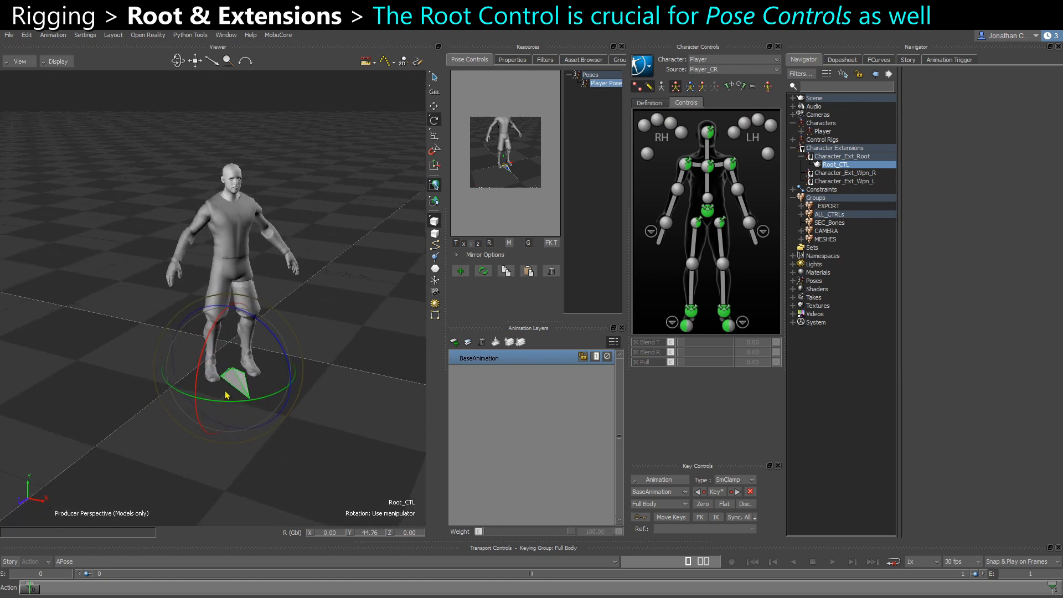
pyautogui.keyDown('alt'); pyautogui.moveTo(232, 228); pyautogui.dragTo(216, 299); pyautogui.keyUp('alt')
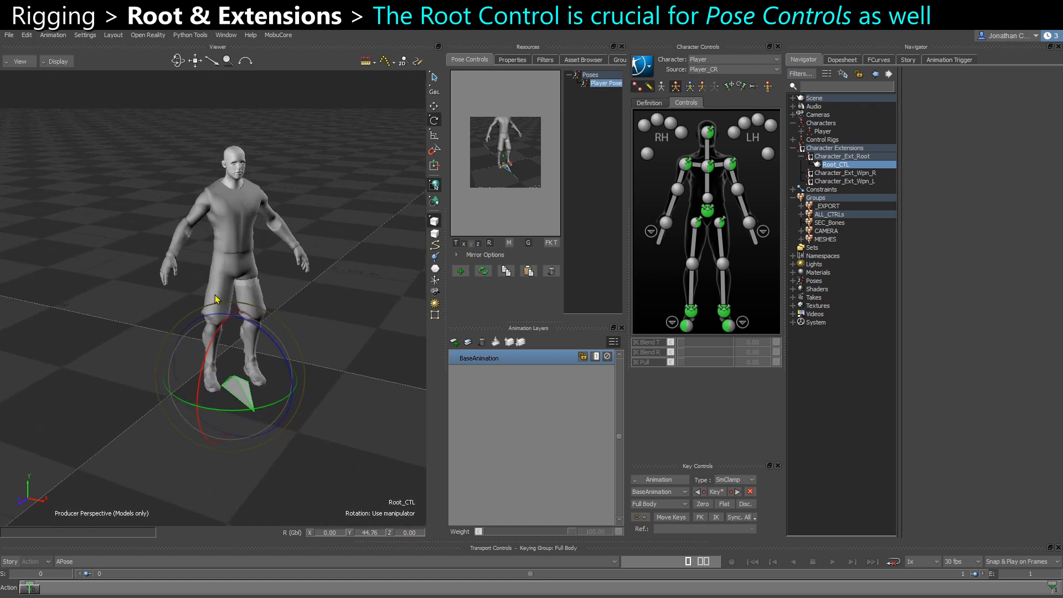
# Undo the pose paste and the test rotation and move of Root_CTL.
pyautogui.hotkey('ctrl', 'z')
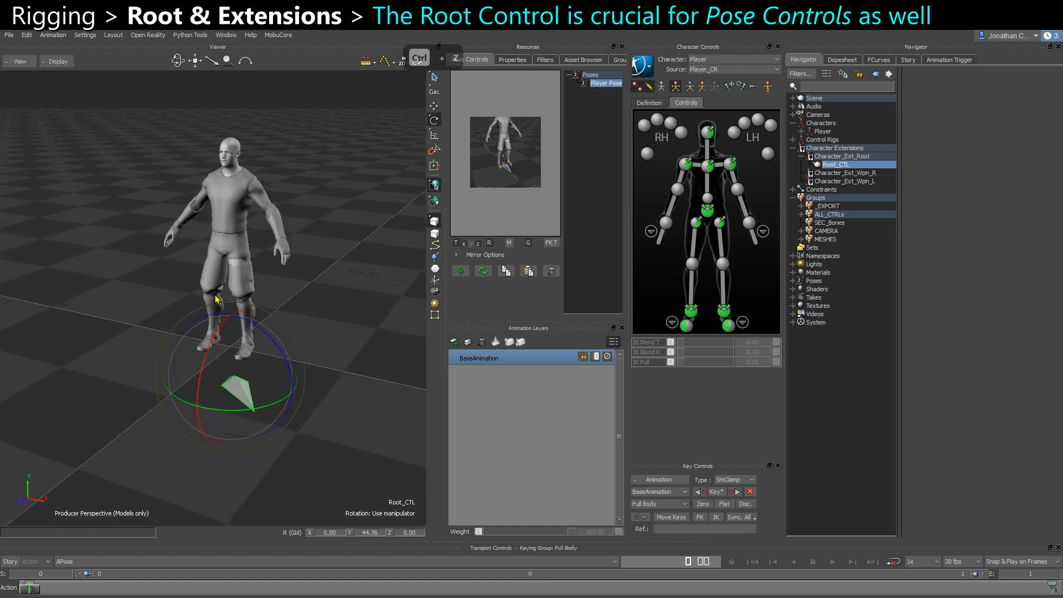
pyautogui.hotkey('ctrl', 'z')
pyautogui.hotkey('ctrl', 'z')
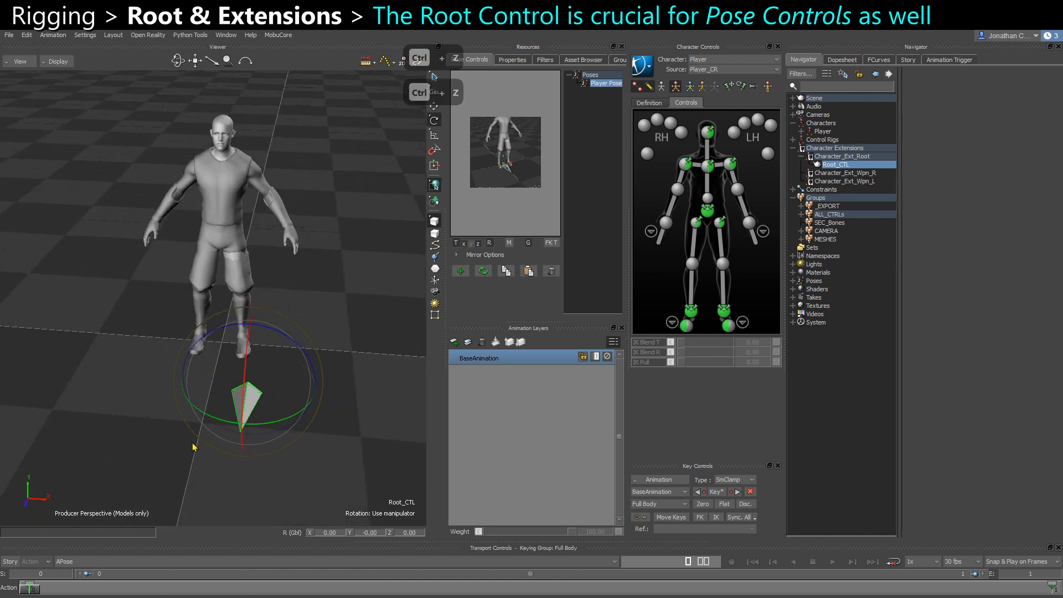
pyautogui.moveTo(193, 443)
pyautogui.keyDown('alt'); pyautogui.mouseDown()
pyautogui.moveTo(218, 444)
pyautogui.moveTo(202, 437)
pyautogui.mouseUp(); pyautogui.keyUp('alt')
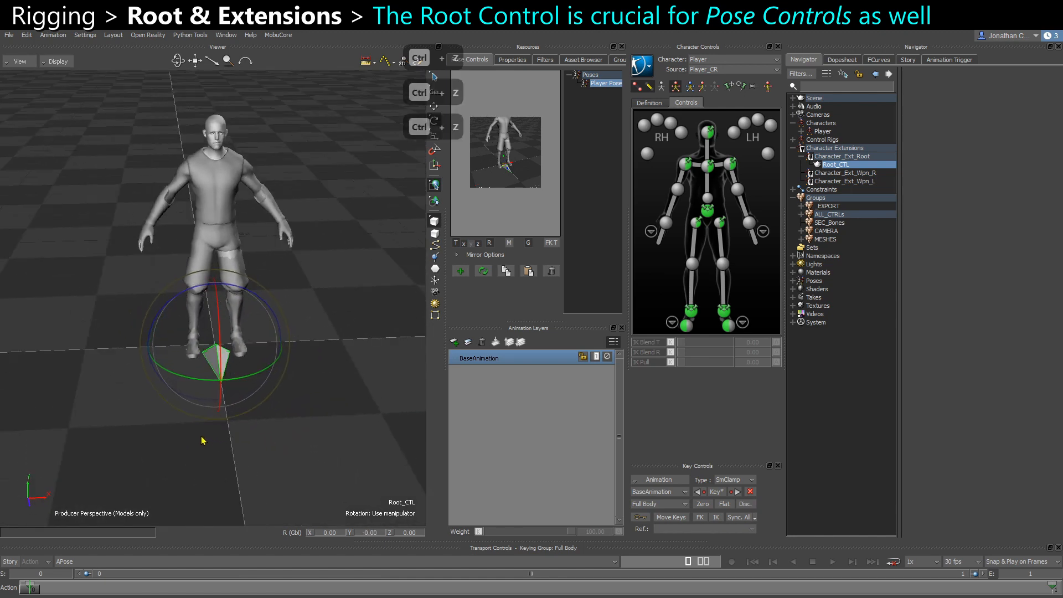
# Select Character_Ext_Root and review its contents alongside the character model.
pyautogui.click(847, 156)
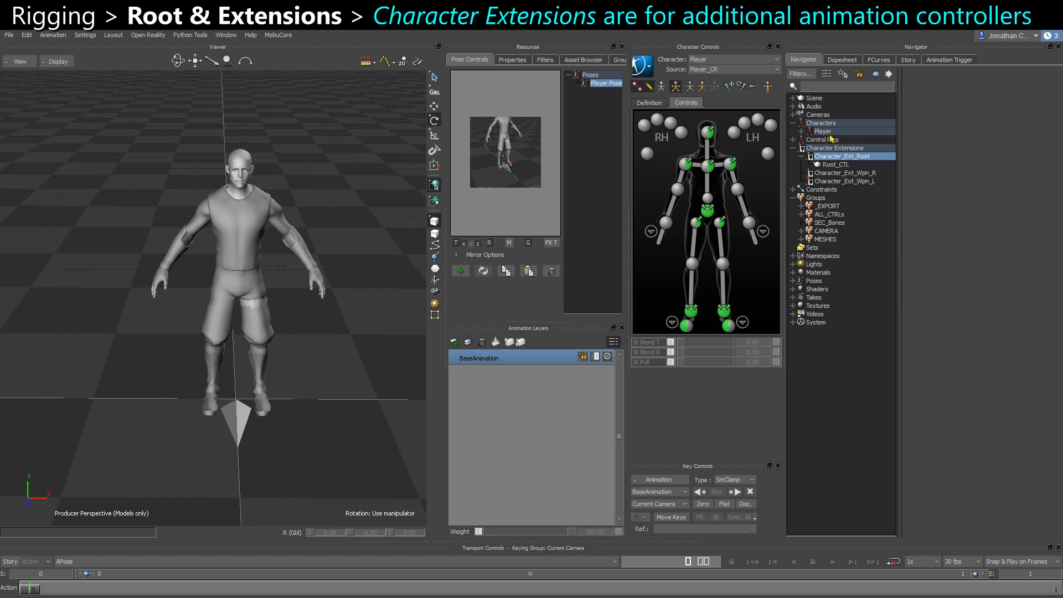
pyautogui.keyDown('alt'); pyautogui.moveTo(278, 333); pyautogui.dragTo(244, 301); pyautogui.keyUp('alt')
pyautogui.keyDown('alt'); pyautogui.moveTo(244, 302); pyautogui.dragTo(247, 349, button='right'); pyautogui.keyUp('alt')
pyautogui.keyDown('alt'); pyautogui.moveTo(247, 349); pyautogui.dragTo(281, 288); pyautogui.keyUp('alt')
pyautogui.keyDown('alt'); pyautogui.moveTo(264, 179); pyautogui.dragTo(290, 180); pyautogui.keyUp('alt')
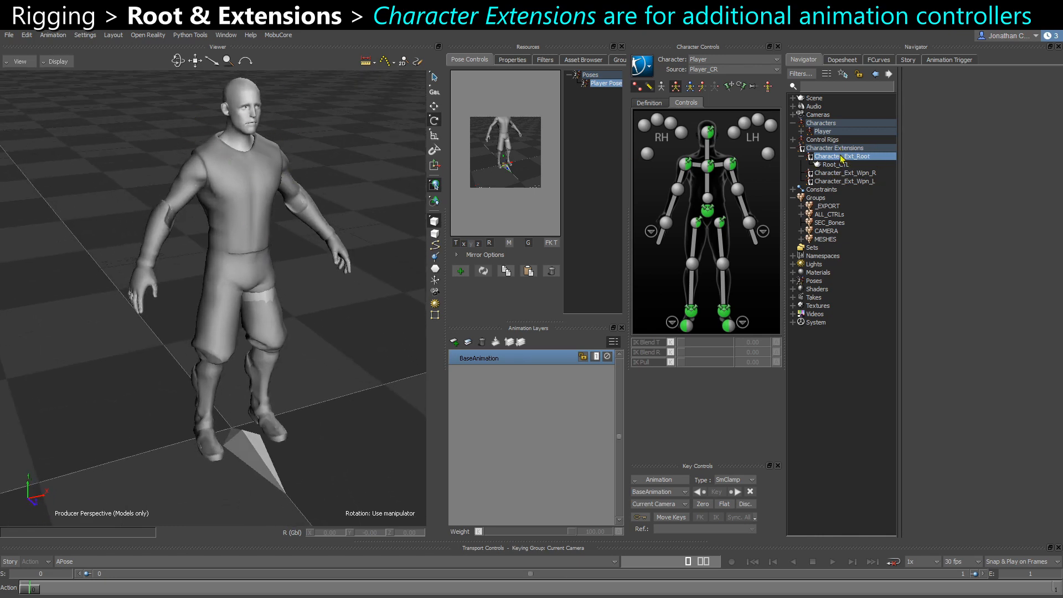
pyautogui.click(802, 158)
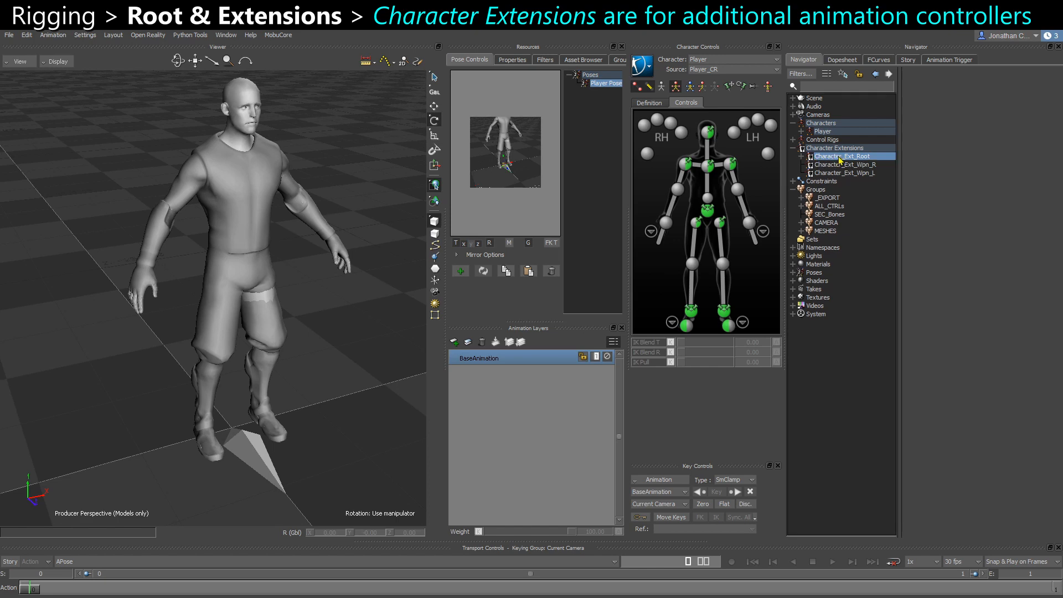
pyautogui.click(802, 157)
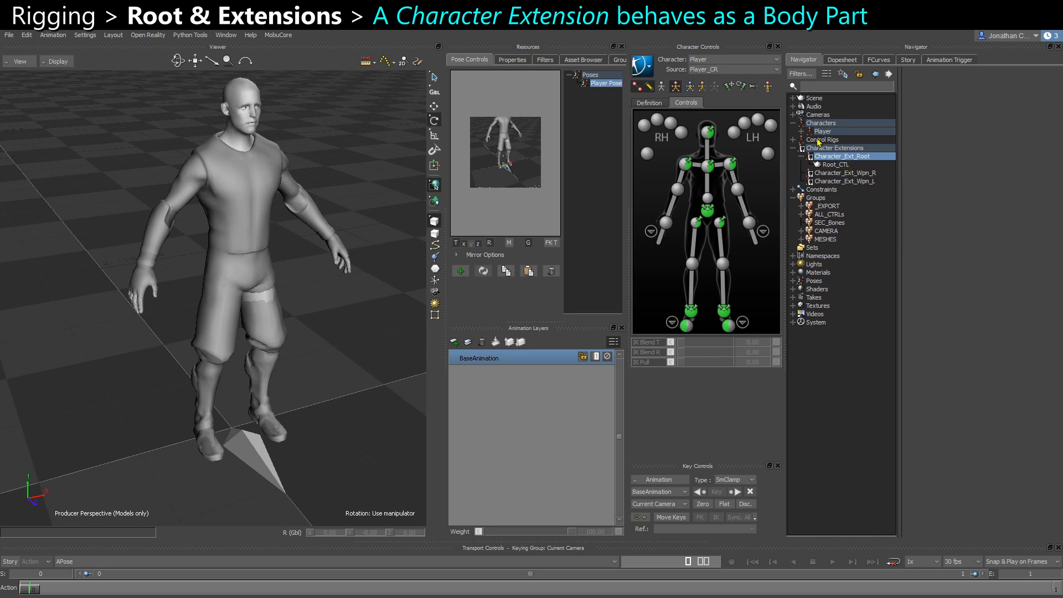
# Select Root_CTL and clear its keys in Full Body keying mode.
pyautogui.click(249, 458)
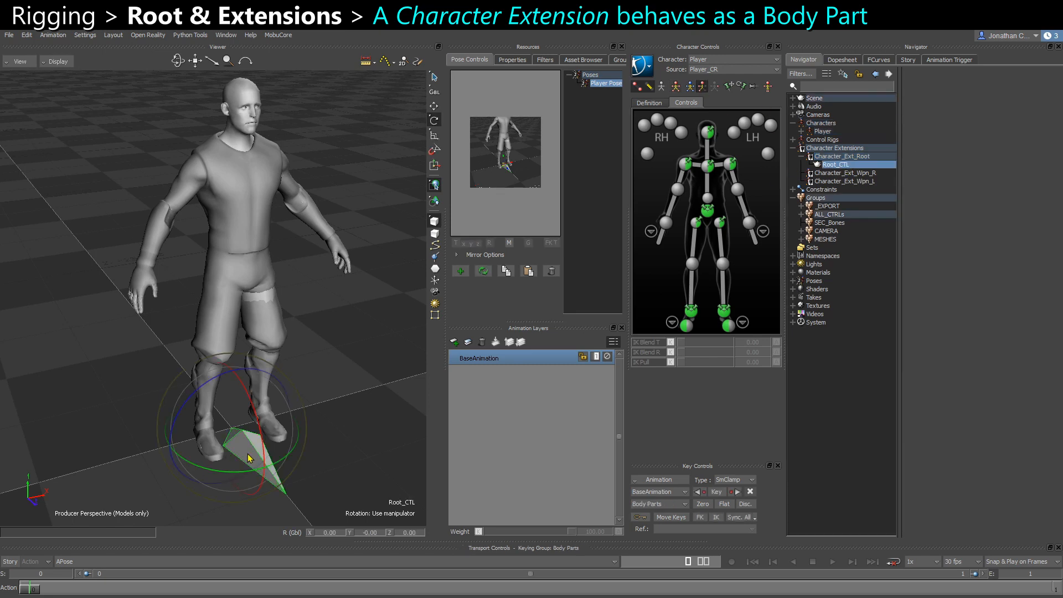
pyautogui.hotkey('ctrl', 'z')
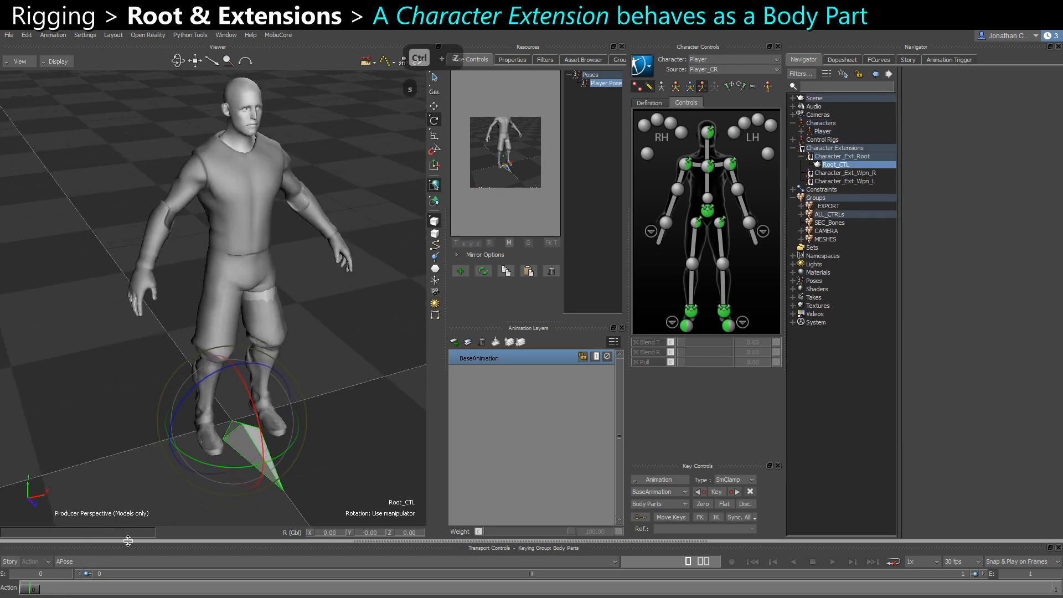
pyautogui.press('v')
pyautogui.press('v')
pyautogui.press('Delete')
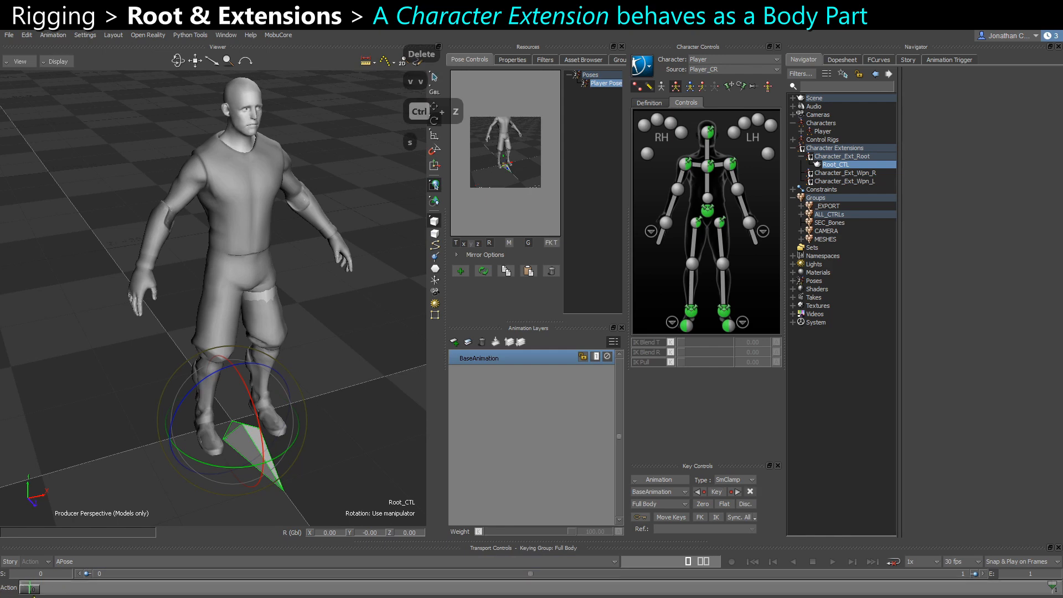
# Switch to Body Parts keying mode and key Root_CTL at frame 0.
pyautogui.press('v')
pyautogui.press('v')
pyautogui.press('s')
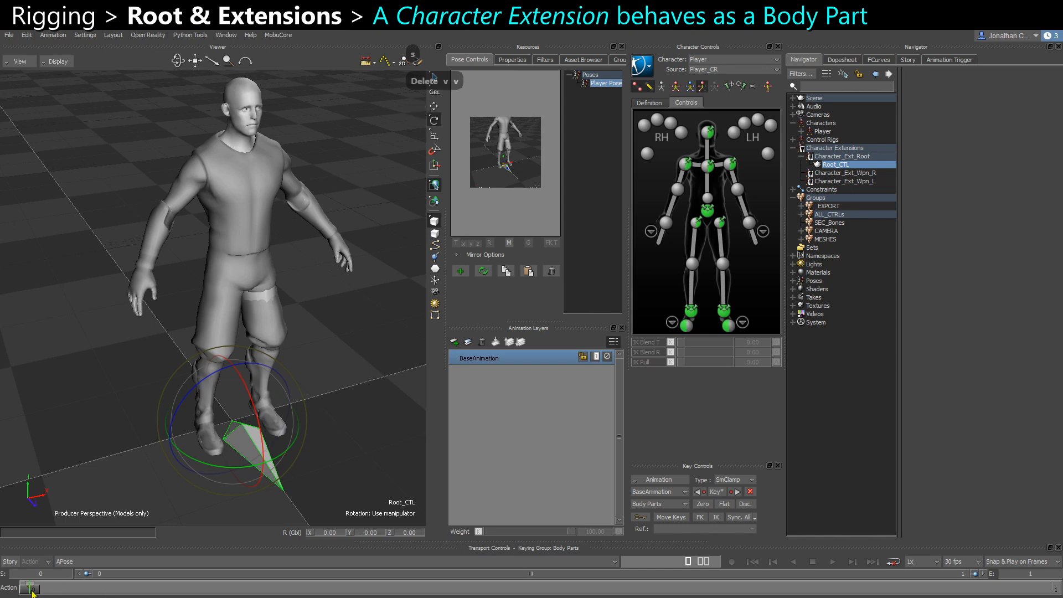
pyautogui.moveTo(32, 589); pyautogui.dragTo(1052, 588)
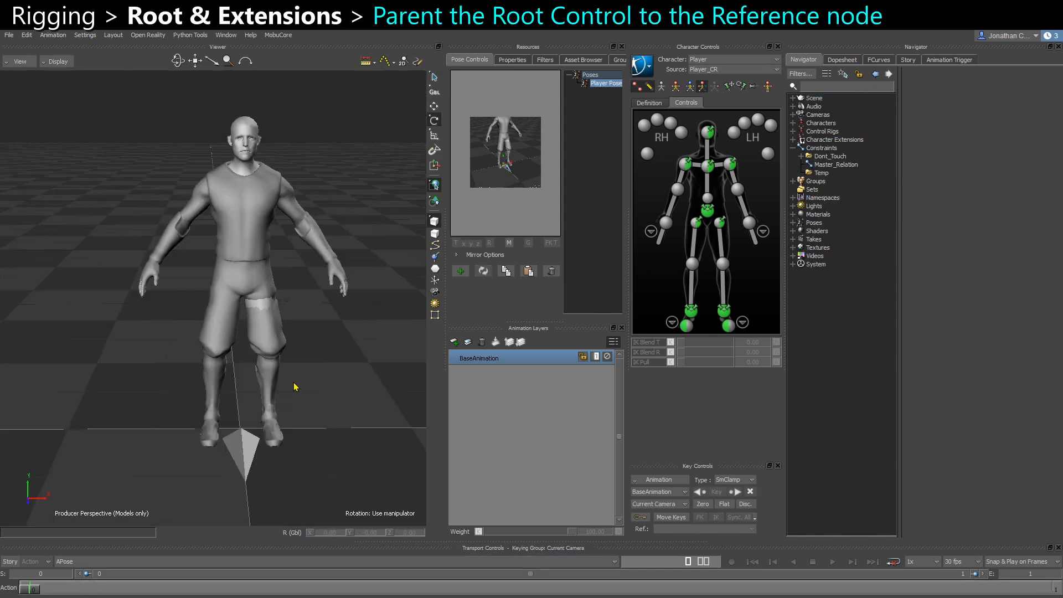
# Select the Root_CTL mesh in the perspective view and show it in the schematic view.
pyautogui.keyDown('ctrl'); pyautogui.keyDown('shift'); pyautogui.moveTo(191, 463); pyautogui.dragTo(247, 474); pyautogui.keyUp('shift'); pyautogui.keyUp('ctrl')
pyautogui.click(220, 446)
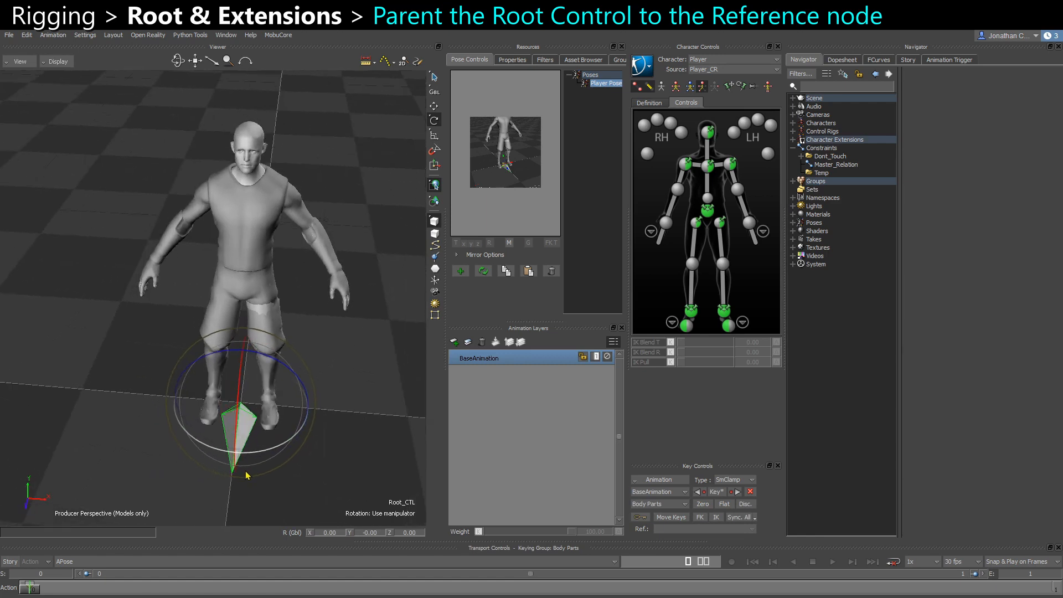
pyautogui.moveTo(277, 439)
pyautogui.keyDown('ctrl'); pyautogui.keyDown('shift'); pyautogui.mouseDown()
pyautogui.moveTo(292, 445)
pyautogui.moveTo(316, 387)
pyautogui.moveTo(260, 432)
pyautogui.mouseUp(); pyautogui.keyUp('shift'); pyautogui.keyUp('ctrl')
pyautogui.keyDown('ctrl'); pyautogui.keyDown('shift'); pyautogui.moveTo(202, 450); pyautogui.dragTo(219, 449); pyautogui.keyUp('shift'); pyautogui.keyUp('ctrl')
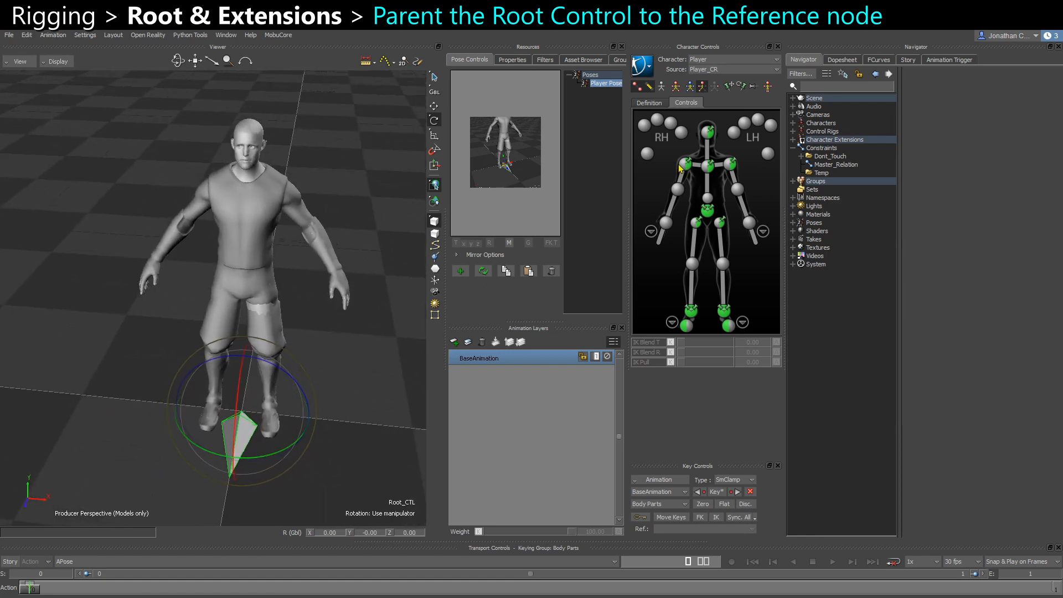
pyautogui.hotkey('ctrl', 'w')
pyautogui.hotkey('ctrl', 'w')
pyautogui.hotkey('ctrl', 'w')
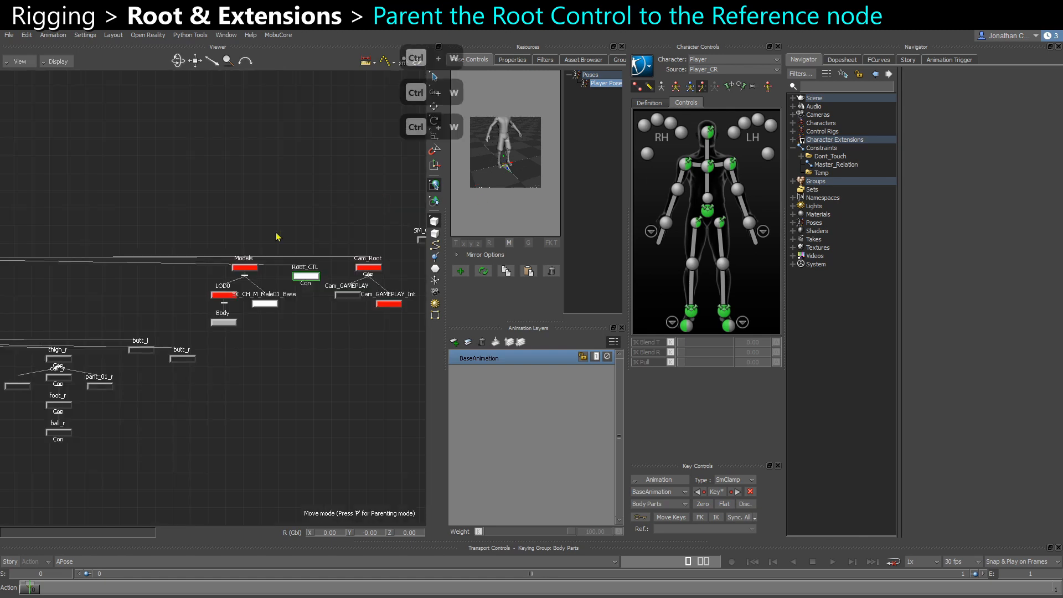
# Parent the Root_CTL node to Player_Ctrl:Reference in the schematic view.
pyautogui.keyDown('ctrl'); pyautogui.moveTo(266, 321); pyautogui.dragTo(414, 360); pyautogui.keyUp('ctrl')
pyautogui.keyDown('shift'); pyautogui.moveTo(70, 337); pyautogui.dragTo(126, 349); pyautogui.keyUp('shift')
pyautogui.scroll(3, 126, 348)
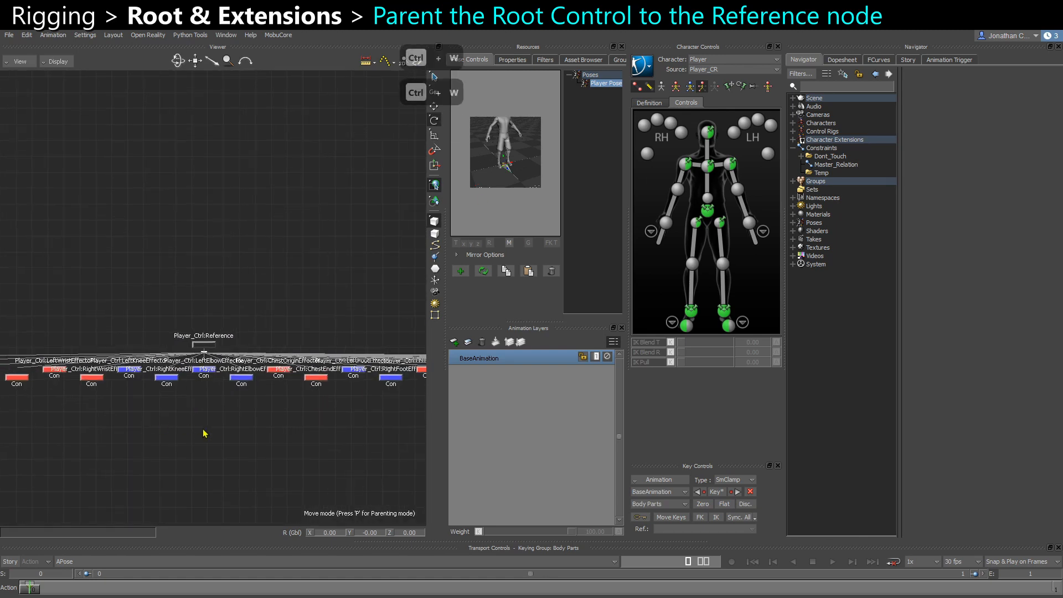
pyautogui.rightClick(209, 350)
pyautogui.click(228, 313)
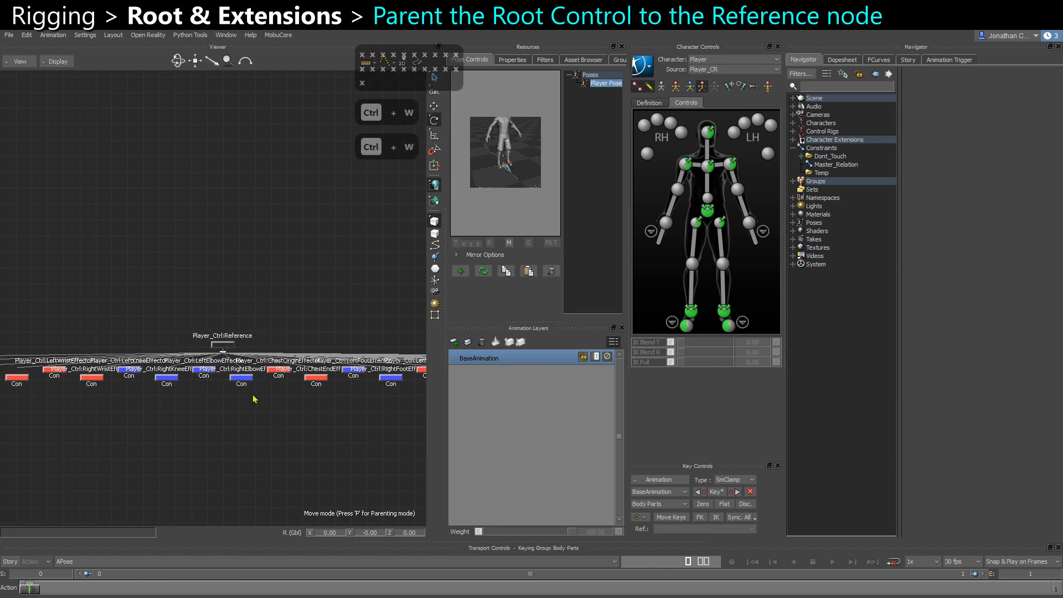
pyautogui.scroll(3, 244, 327)
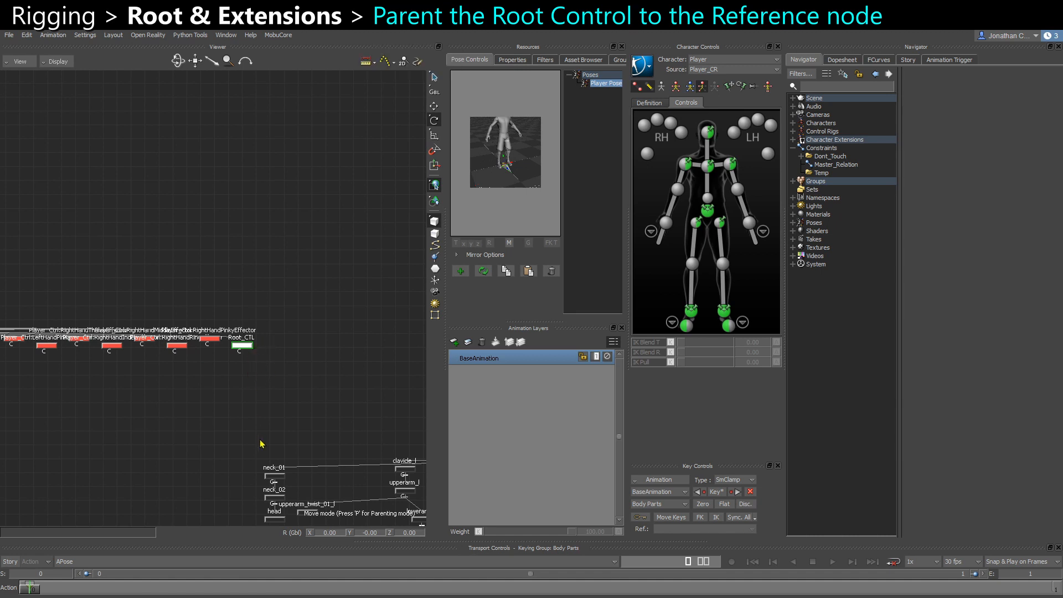
pyautogui.scroll(-3, 297, 418)
pyautogui.keyDown('shift'); pyautogui.moveTo(271, 403); pyautogui.dragTo(180, 308); pyautogui.keyUp('shift')
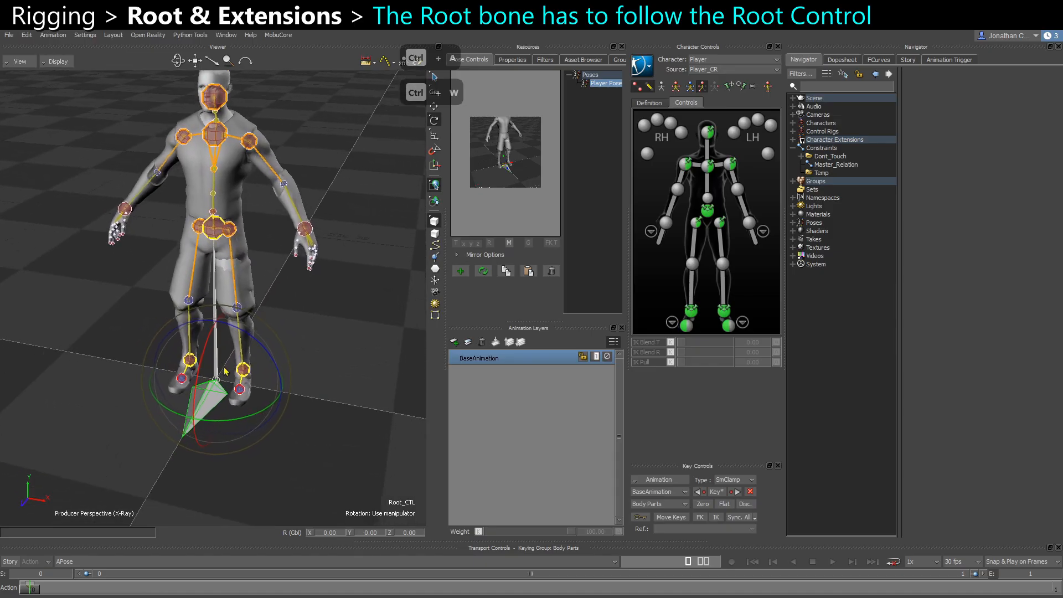
# Return to the perspective view, test-move Root_CTL away from the character, and undo the move.
pyautogui.hotkey('ctrl', 'a')
pyautogui.hotkey('ctrl', 'w')
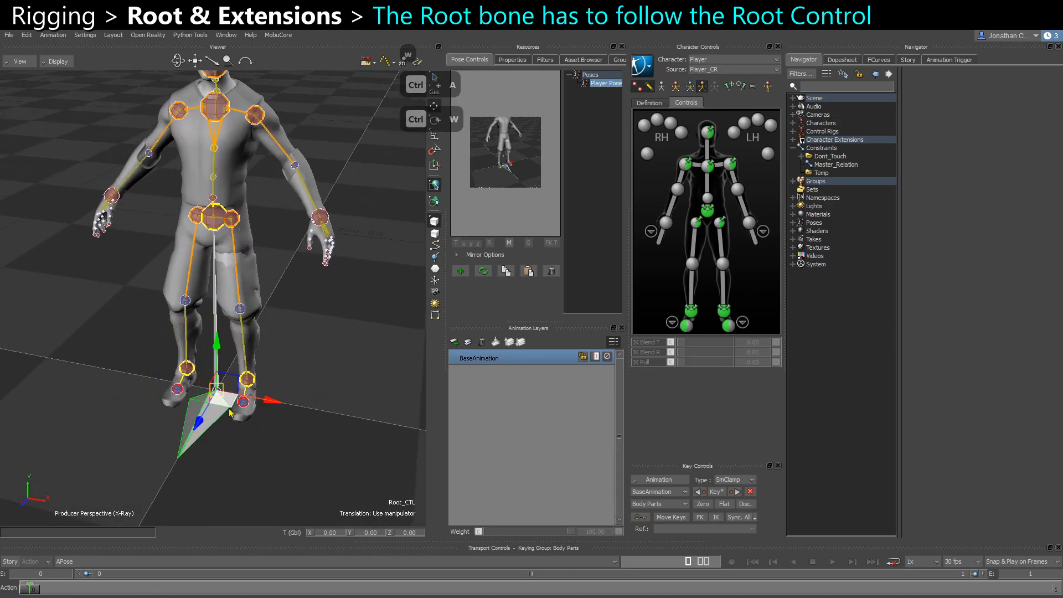
pyautogui.moveTo(230, 412); pyautogui.dragTo(171, 411)
pyautogui.hotkey('ctrl', 'z')
# Select the root bone between the feet and switch its manipulator to the local reference mode.
pyautogui.keyDown('alt'); pyautogui.moveTo(183, 356); pyautogui.dragTo(226, 336); pyautogui.keyUp('alt')
pyautogui.click(210, 355)
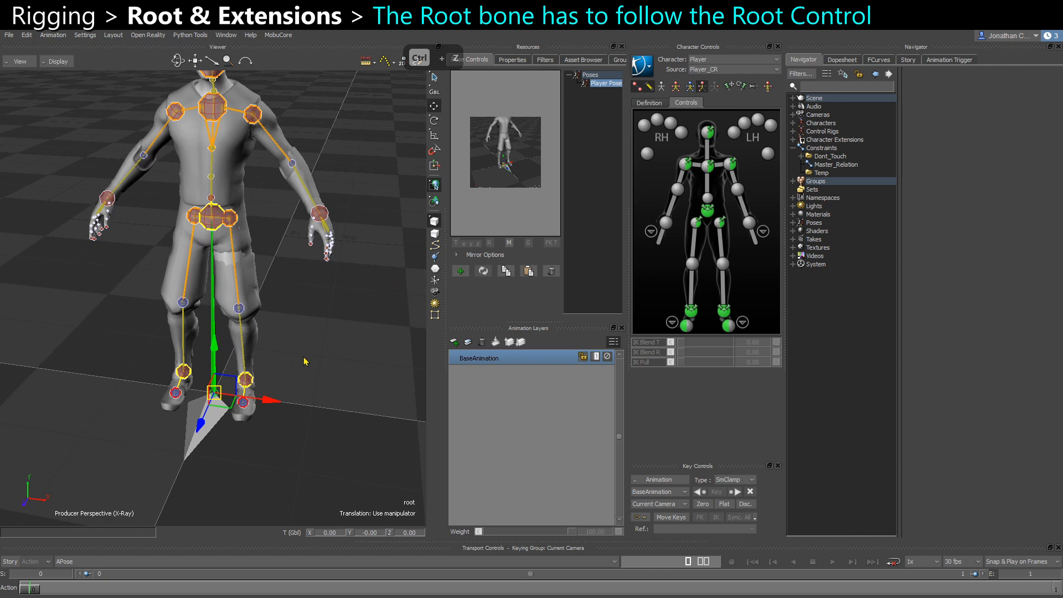
pyautogui.press('F5')
pyautogui.keyDown('alt'); pyautogui.moveTo(204, 404); pyautogui.dragTo(206, 349); pyautogui.keyUp('alt')
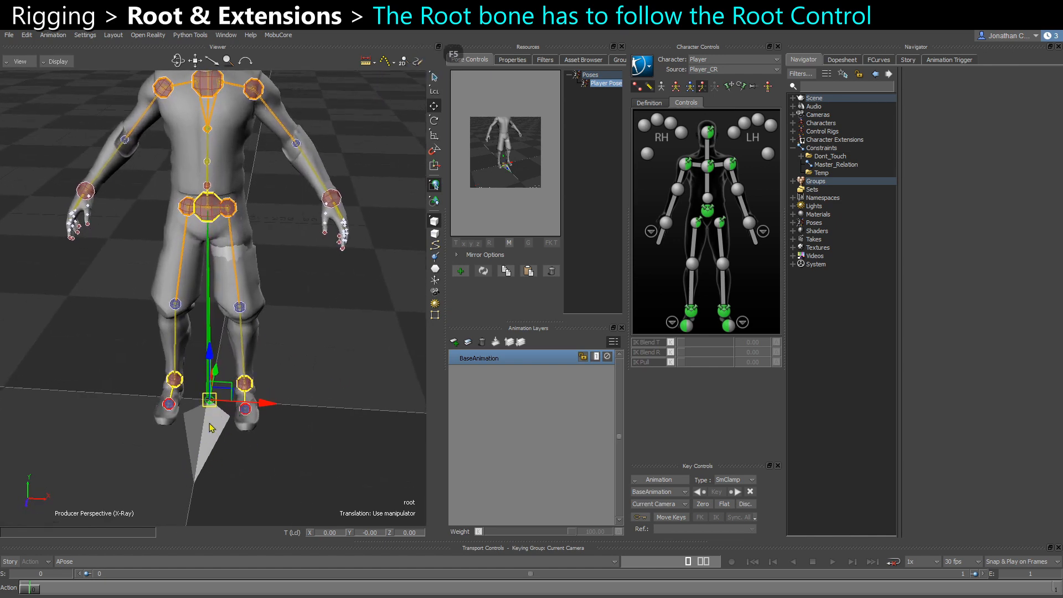
# Insert a Parent/Child constraint under Constraints and rename it Root_B_2_CTL.
pyautogui.rightClick(814, 148)
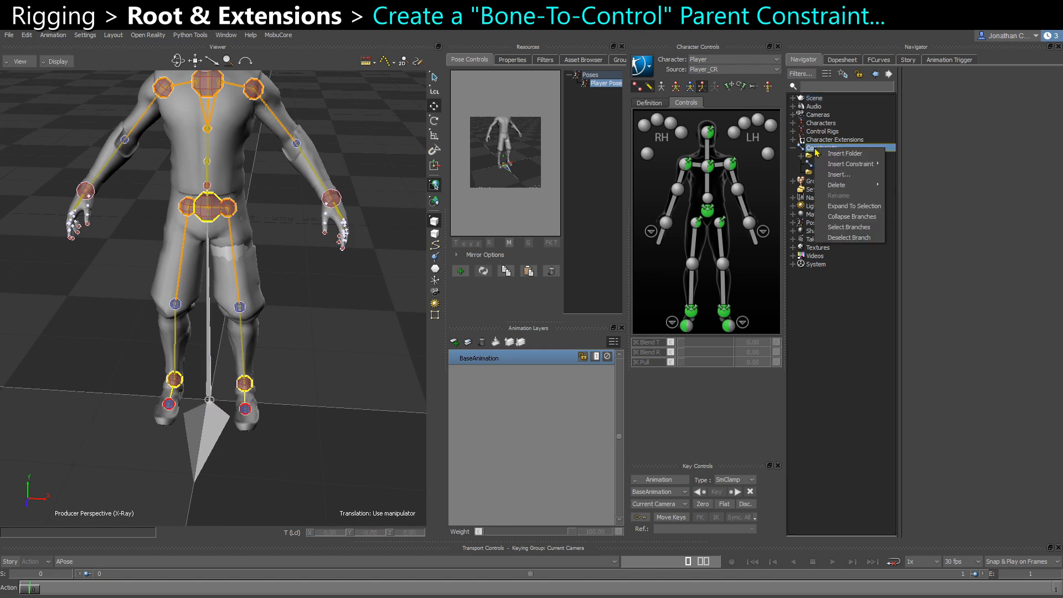
pyautogui.moveTo(847, 165)
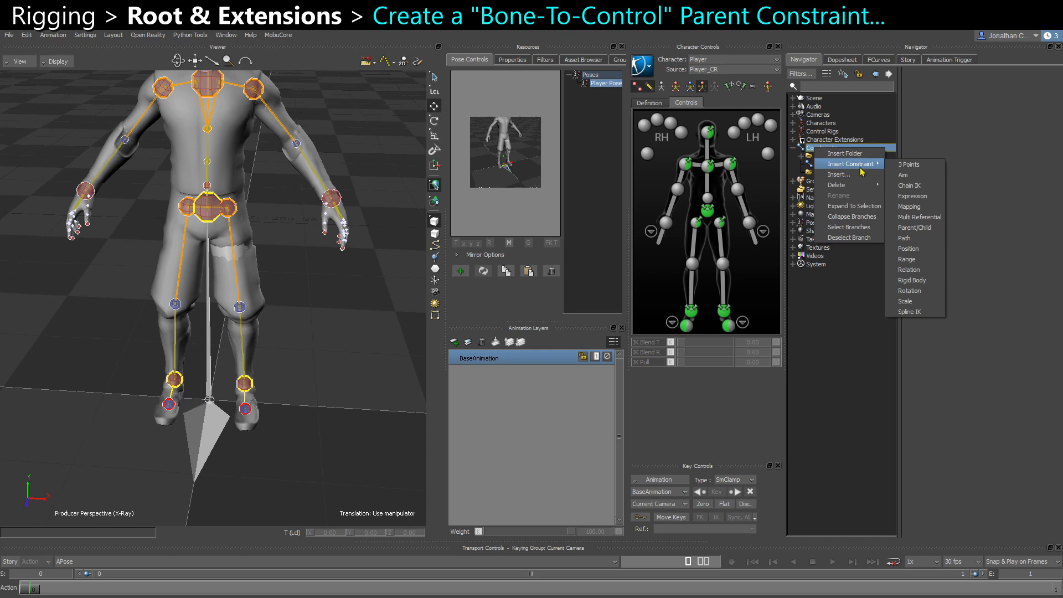
pyautogui.click(924, 228)
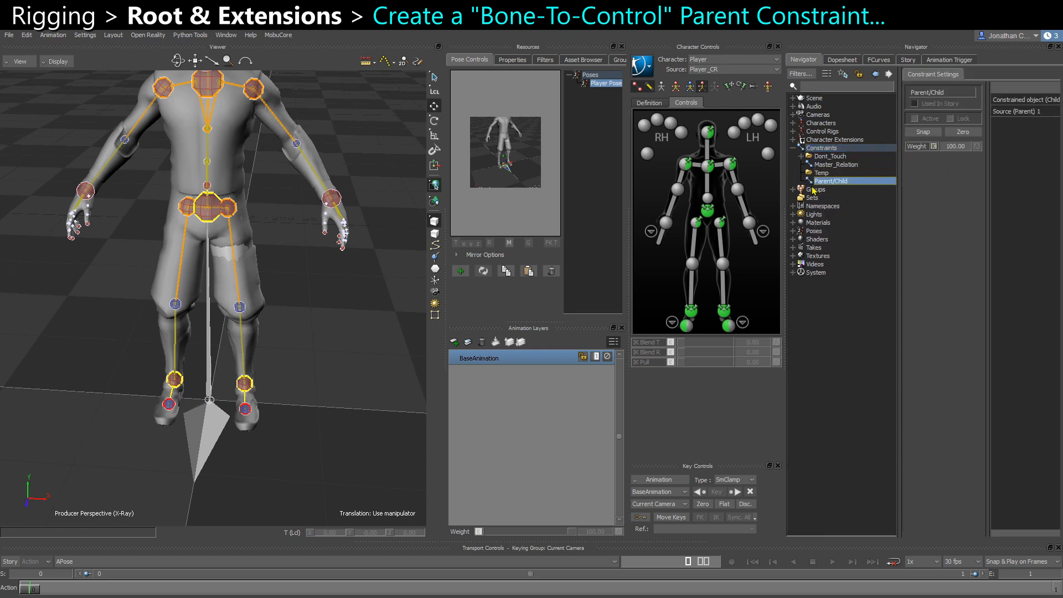
pyautogui.rightClick(817, 182)
pyautogui.click(849, 239)
pyautogui.write('R')
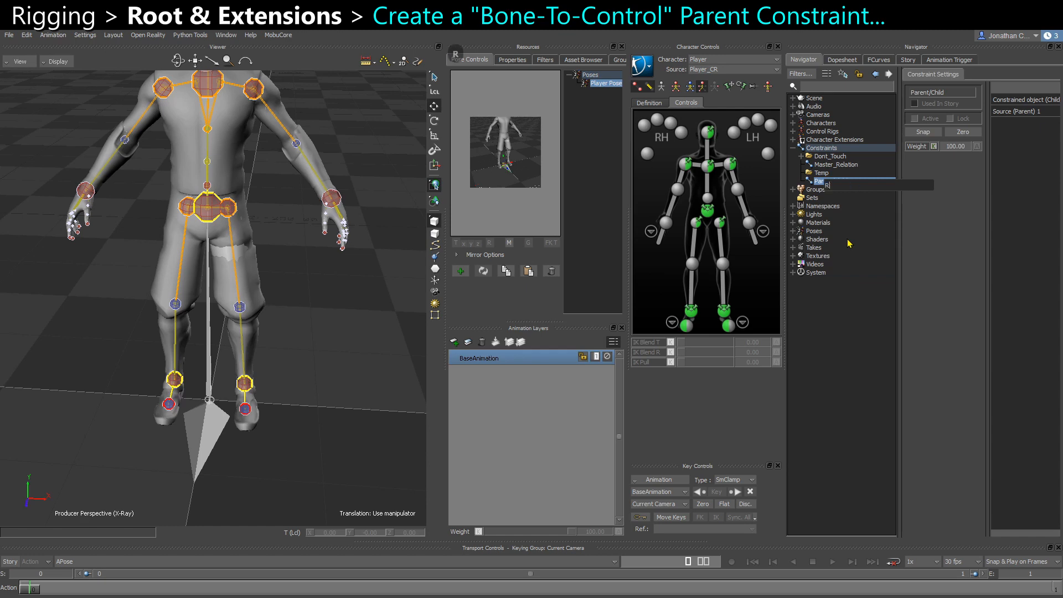
pyautogui.write('oot_B_')
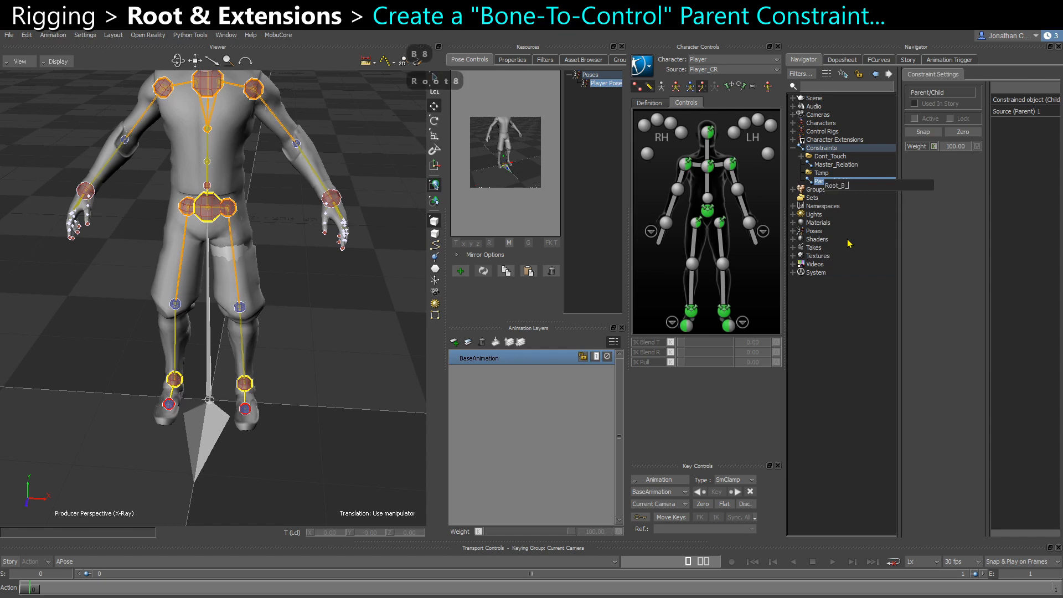
pyautogui.write('2_CTL')
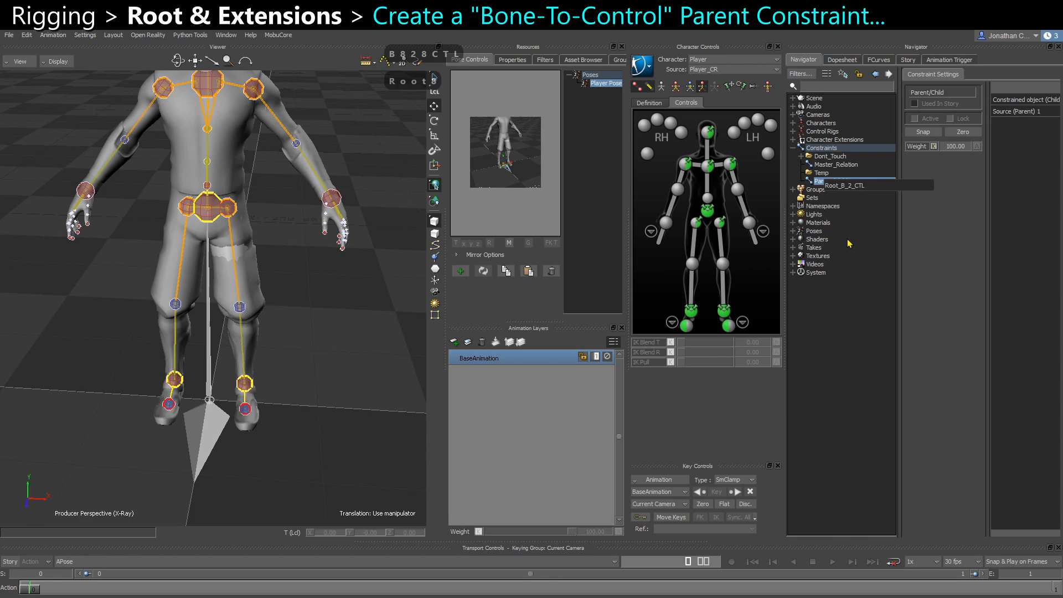
pyautogui.press('Return')
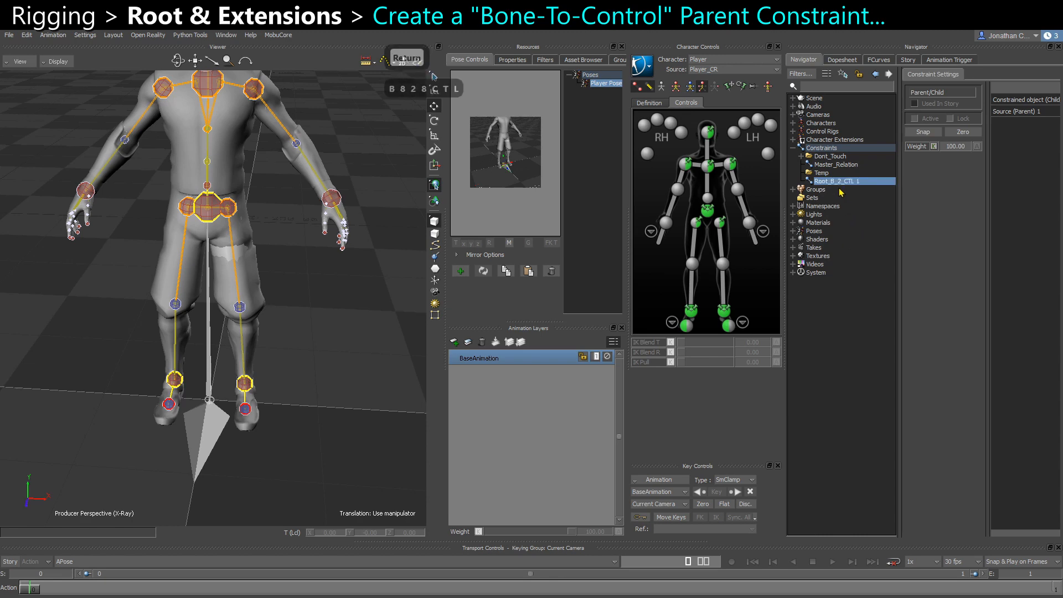
# Duplicate the Root_B_2_CTL constraint and rename the copy Root_CTL_2_B.
pyautogui.rightClick(831, 183)
pyautogui.click(844, 188)
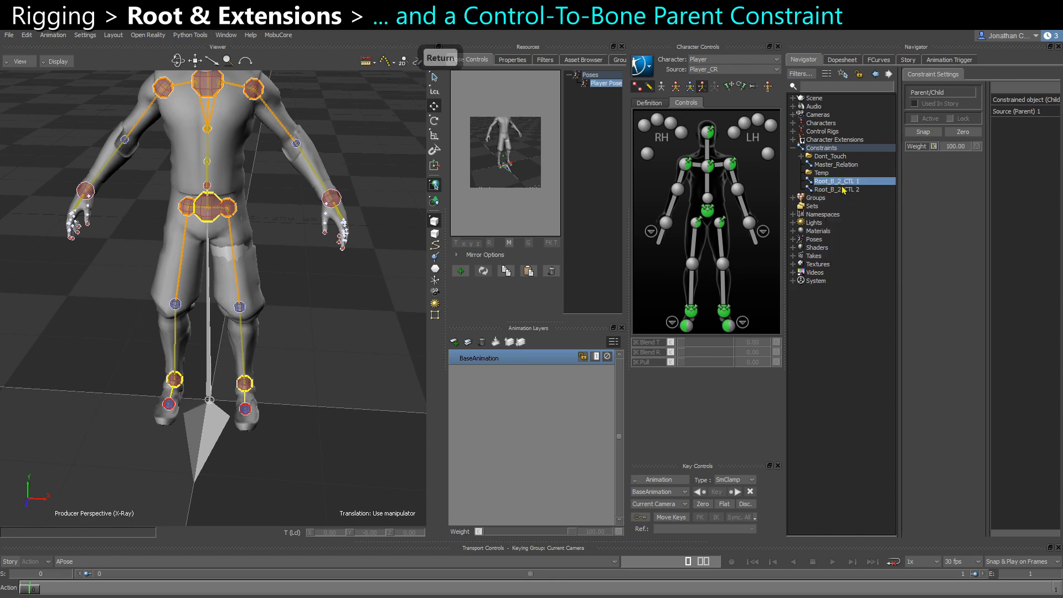
pyautogui.click(844, 190)
pyautogui.rightClick(843, 188)
pyautogui.click(875, 234)
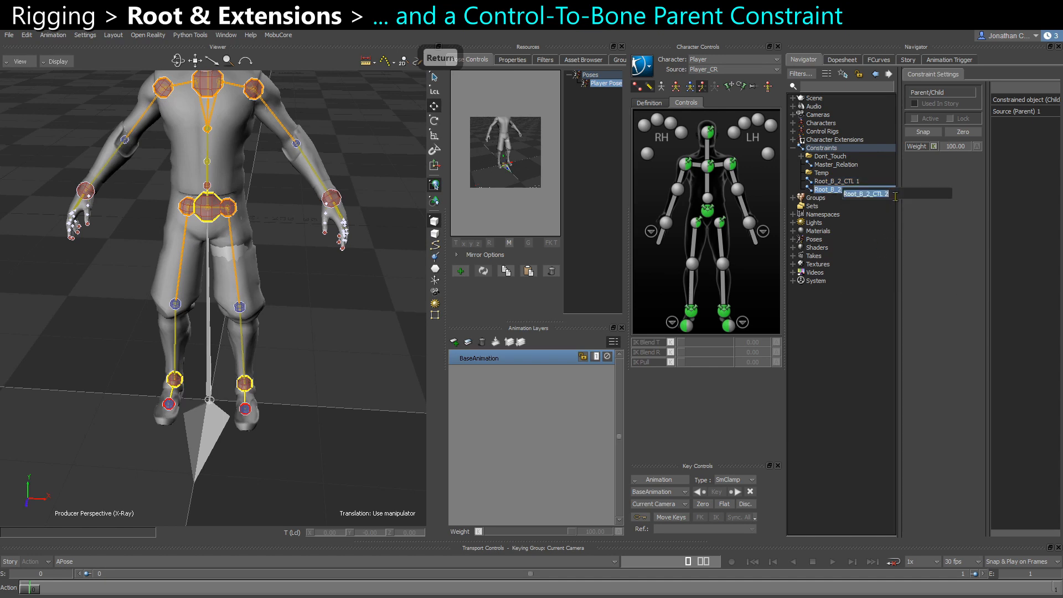
pyautogui.write('Root_CTL_')
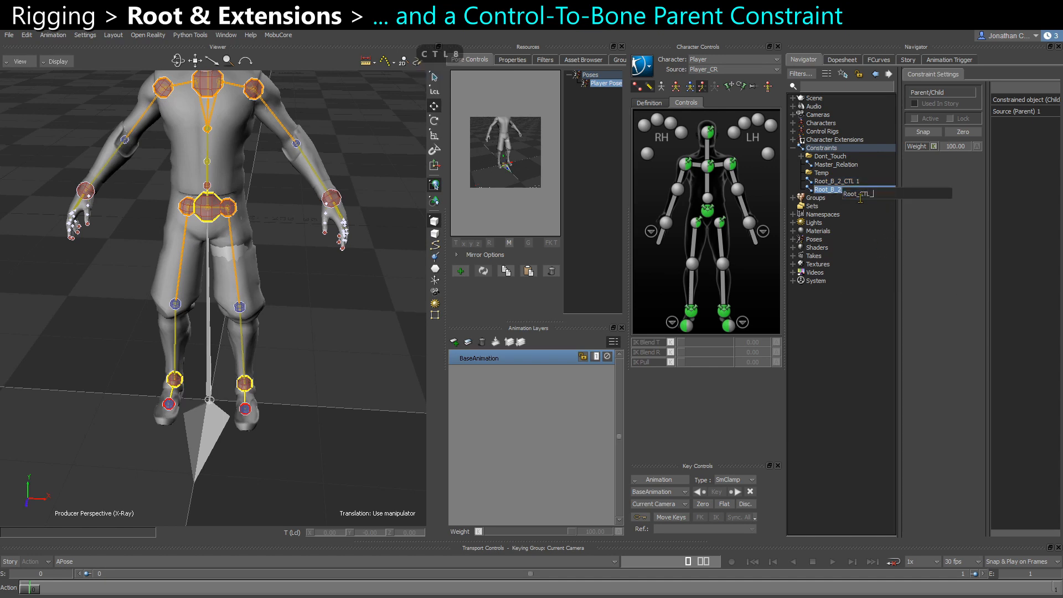
pyautogui.write('2_B')
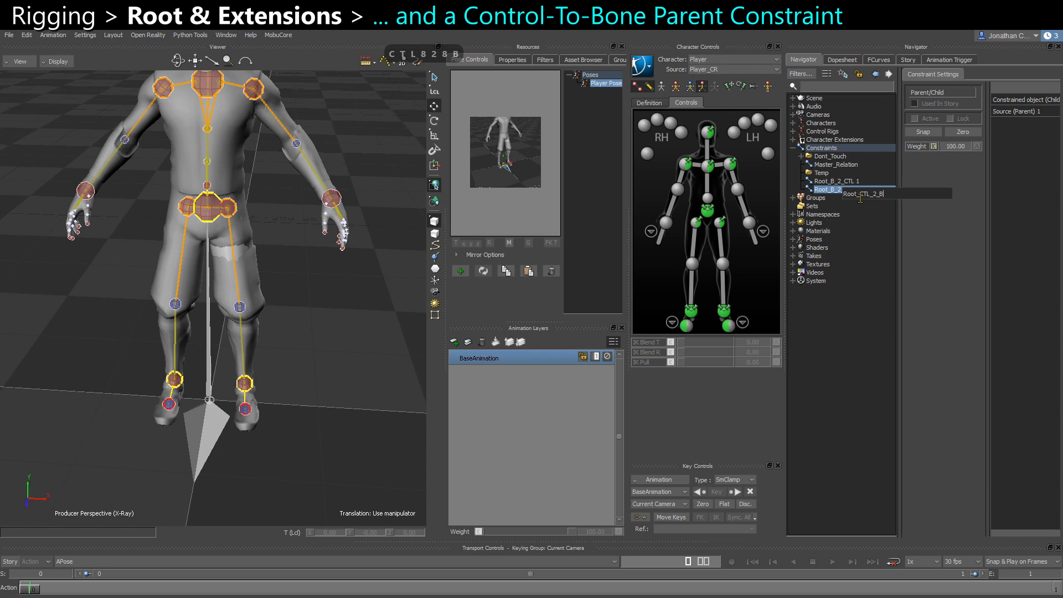
pyautogui.press('Return')
# Delete both newly made constraints, Root_B_2_CTL and Root_CTL_2_B.
pyautogui.keyDown('ctrl'); pyautogui.click(833, 181); pyautogui.keyUp('ctrl')
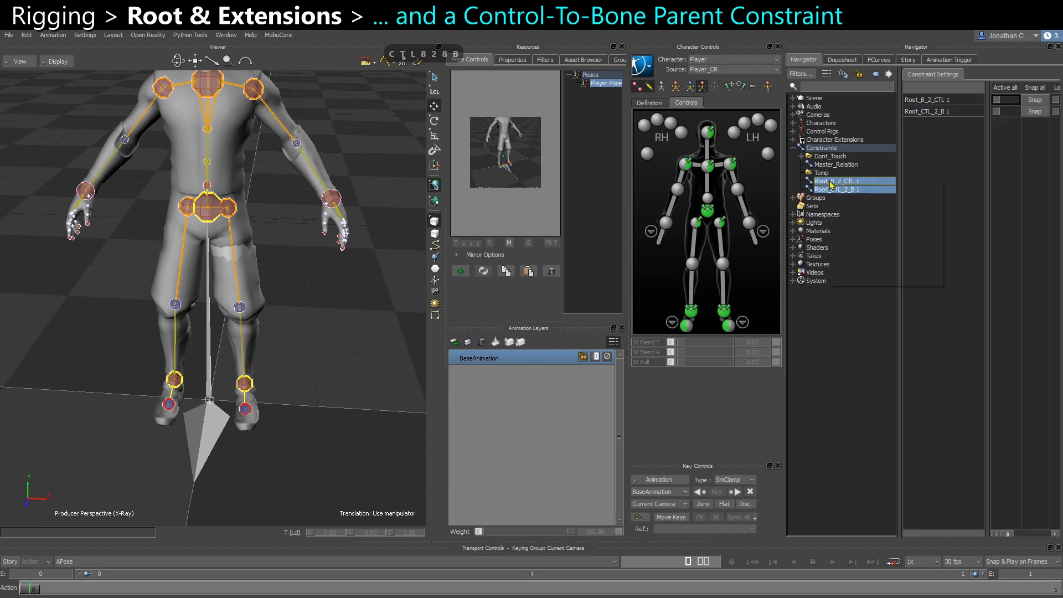
pyautogui.rightClick(831, 183)
pyautogui.moveTo(870, 232)
pyautogui.click(963, 228)
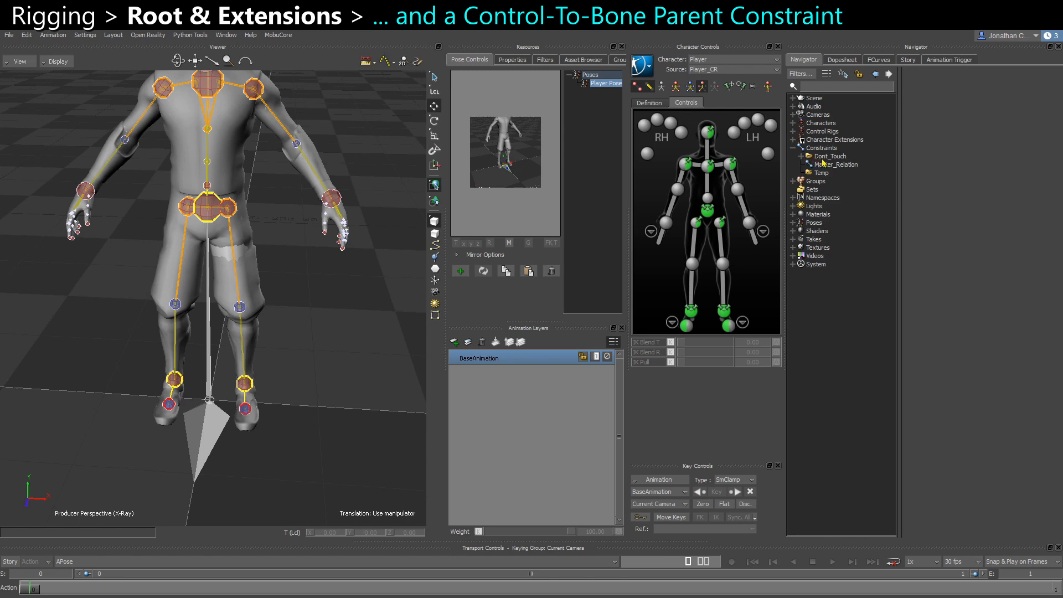
# Expand the Dont_Touch and Driven_Constraints folders and open the settings of the template's Root_B_2_CTL constraint.
pyautogui.click(824, 158)
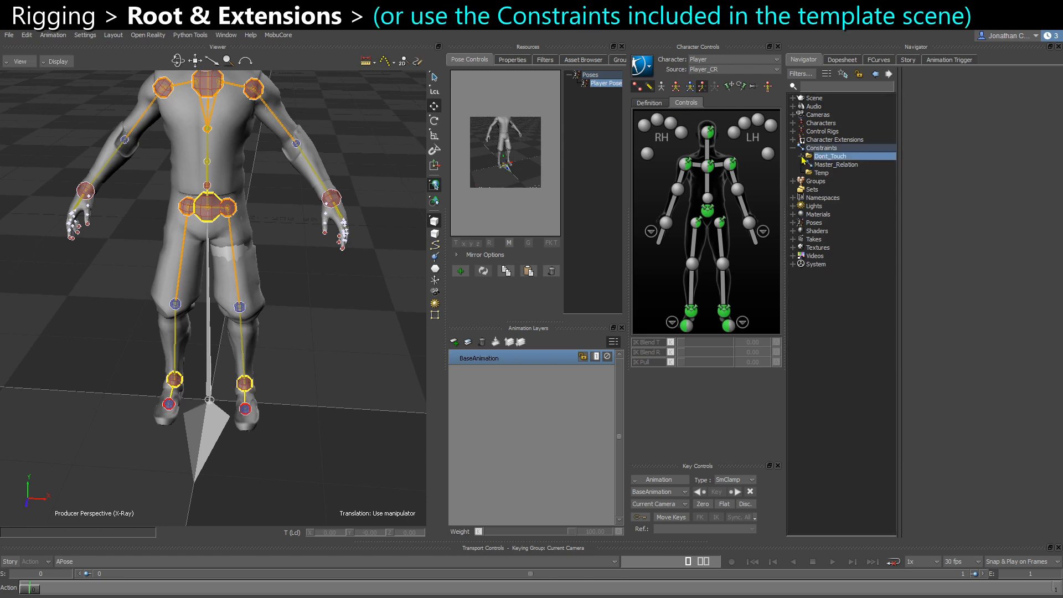
pyautogui.click(802, 157)
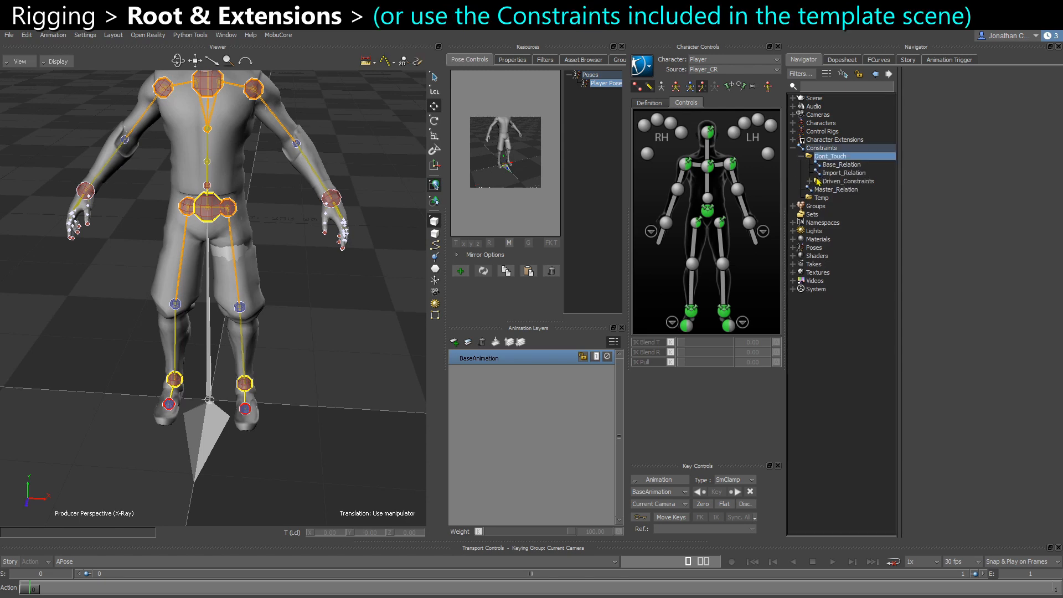
pyautogui.click(810, 182)
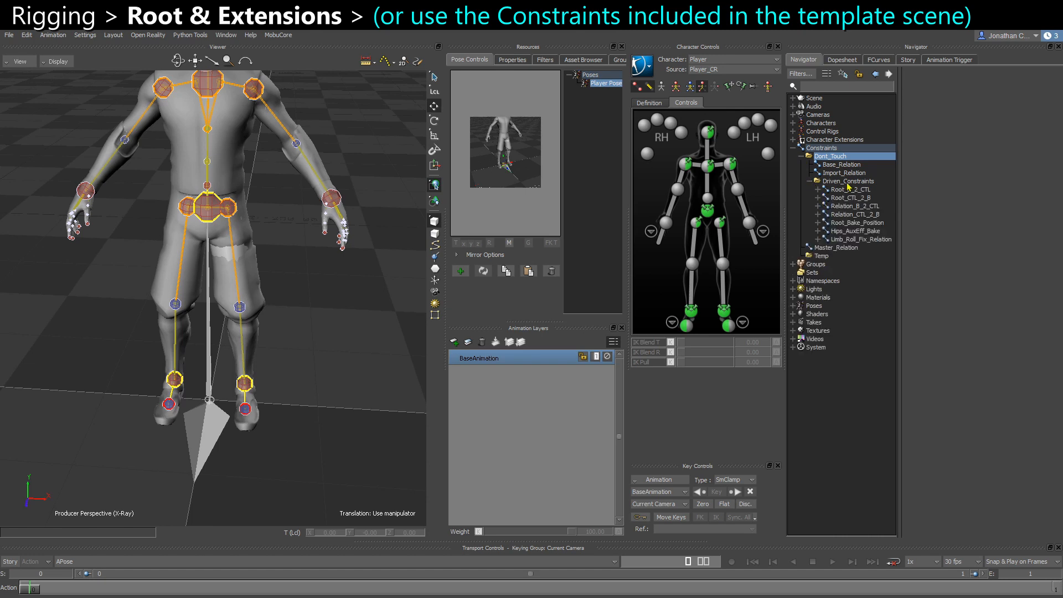
pyautogui.click(847, 189)
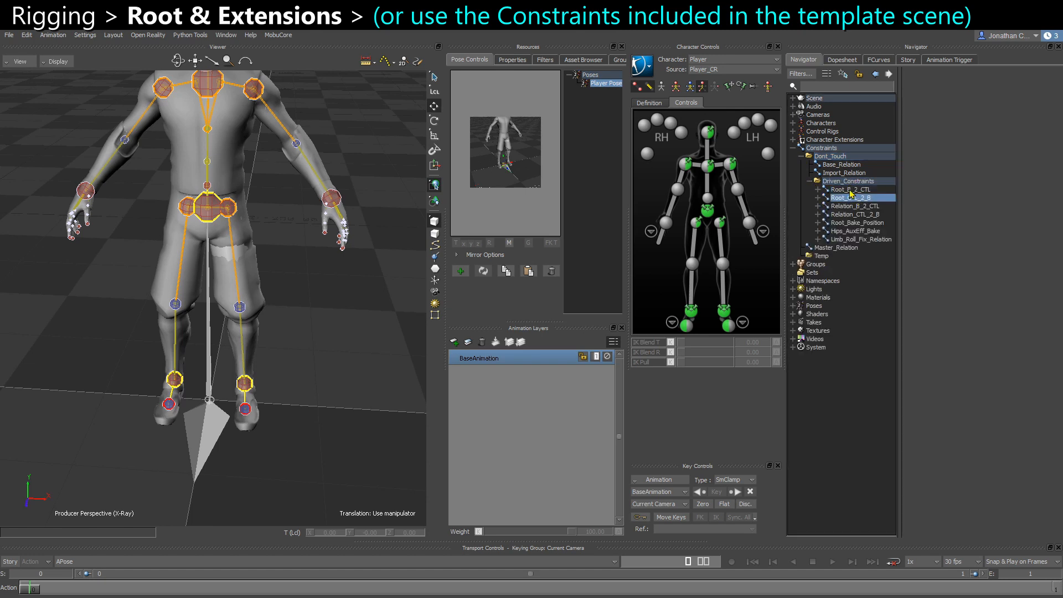
pyautogui.doubleClick(853, 190)
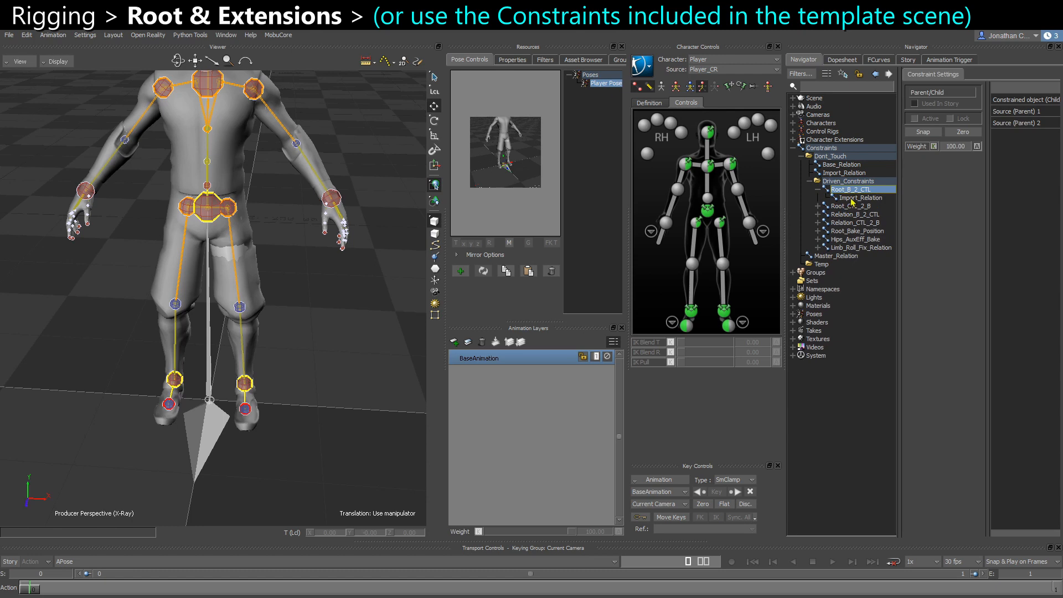
pyautogui.click(846, 206)
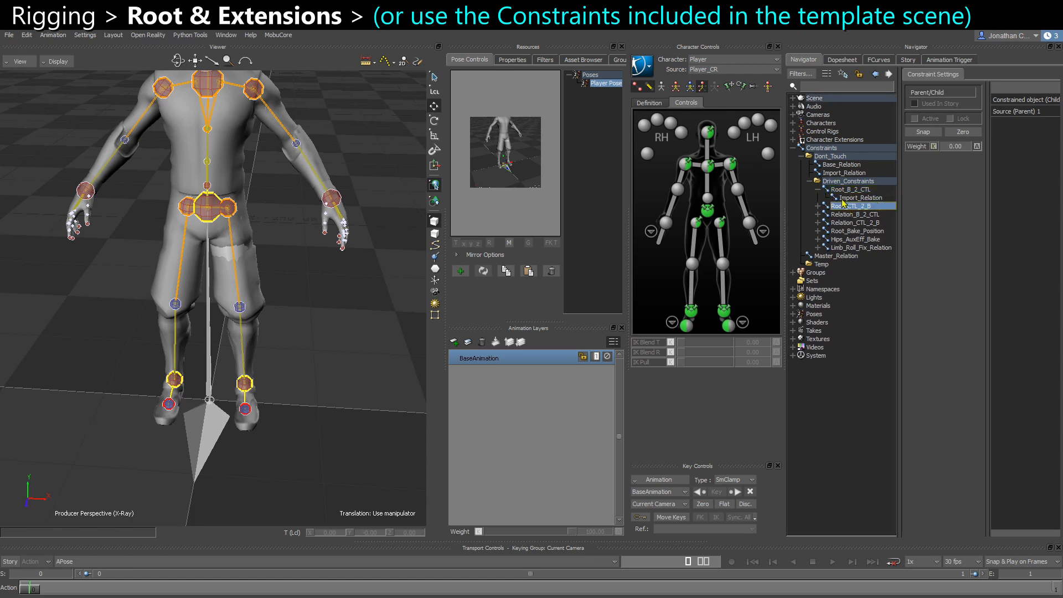
pyautogui.doubleClick(822, 191)
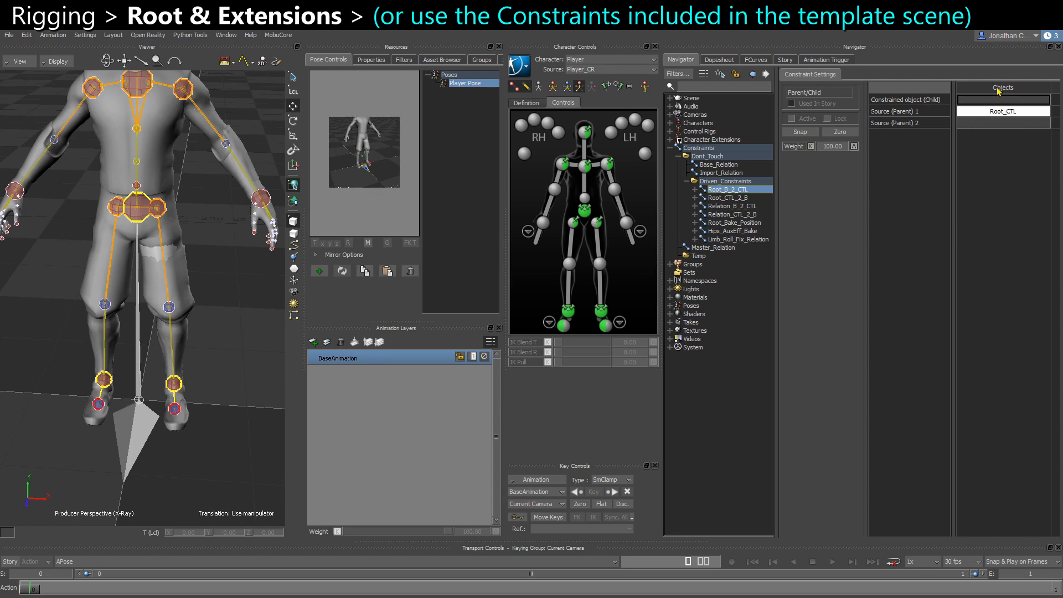
# Assign the skeleton's root bone as the constrained child object of the Root_B_2_CTL constraint and check its assignments.
pyautogui.click(140, 380)
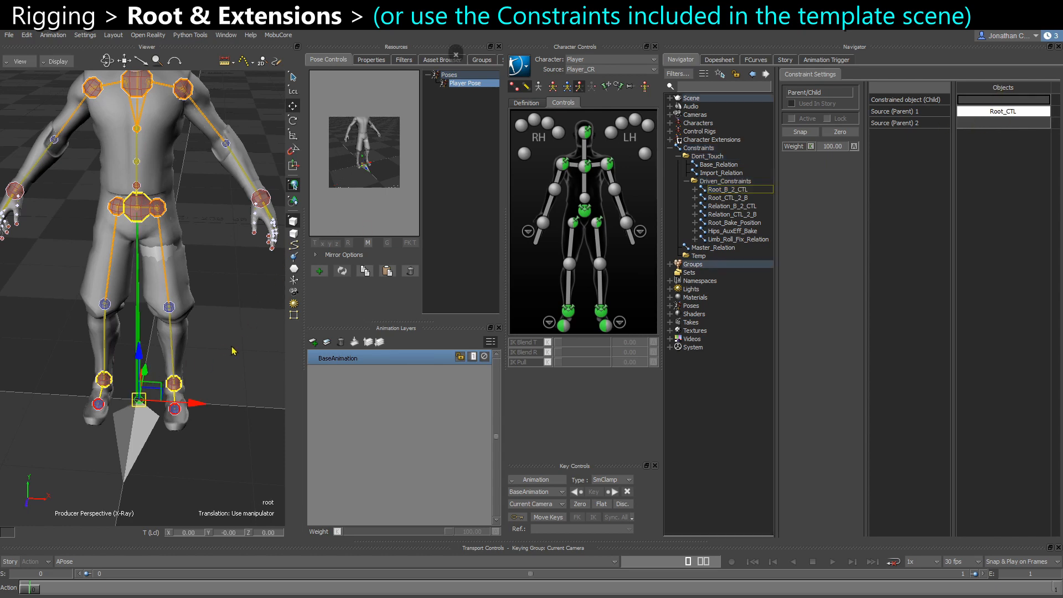
pyautogui.hotkey('ctrl', 'w')
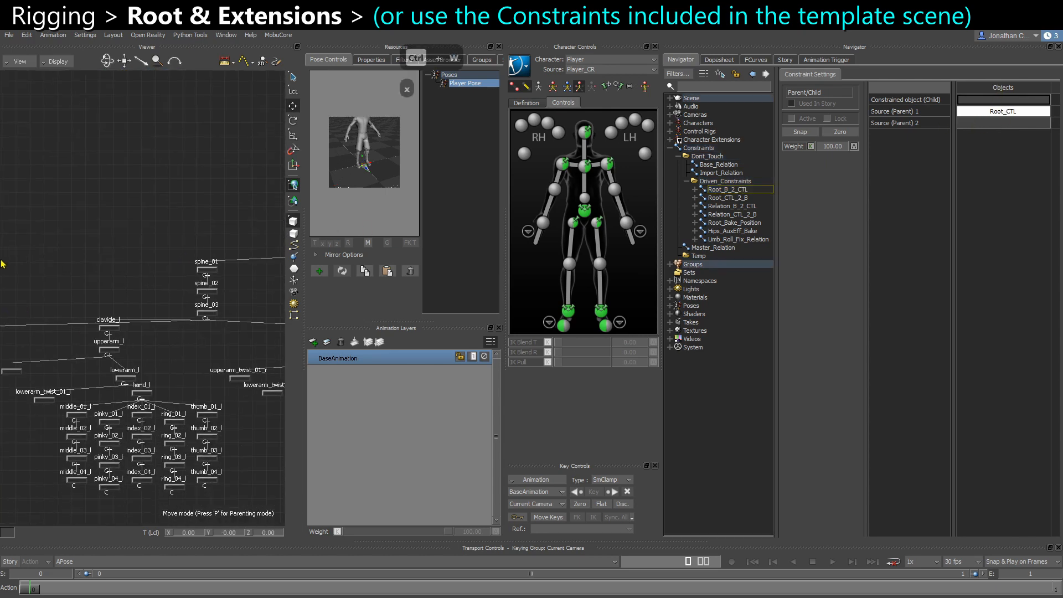
pyautogui.moveTo(208, 297); pyautogui.dragTo(49, 305, button='middle')
pyautogui.scroll(3, 142, 237)
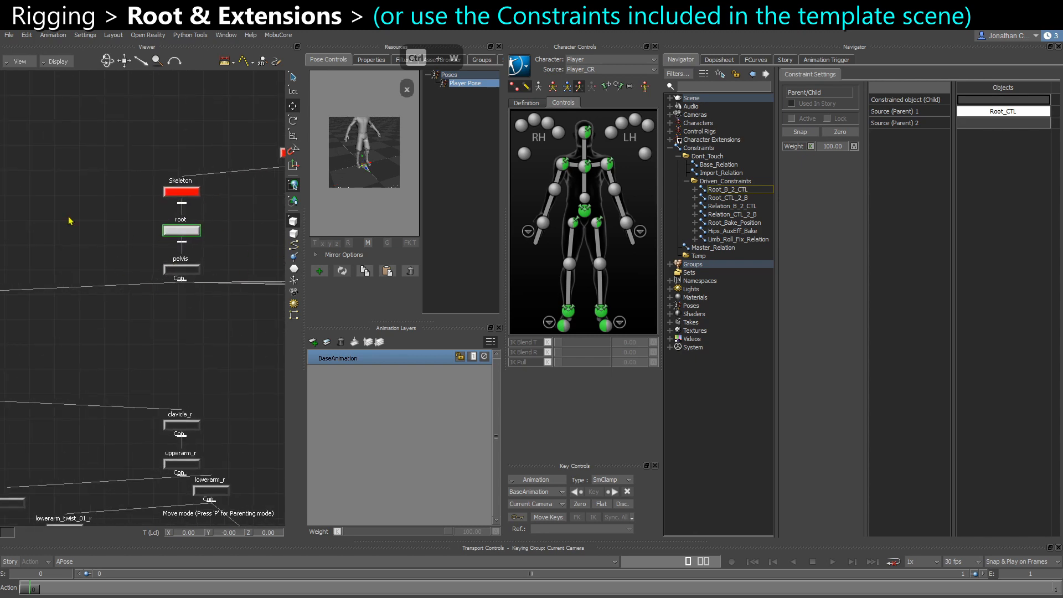
pyautogui.hotkey('ctrl', 'w')
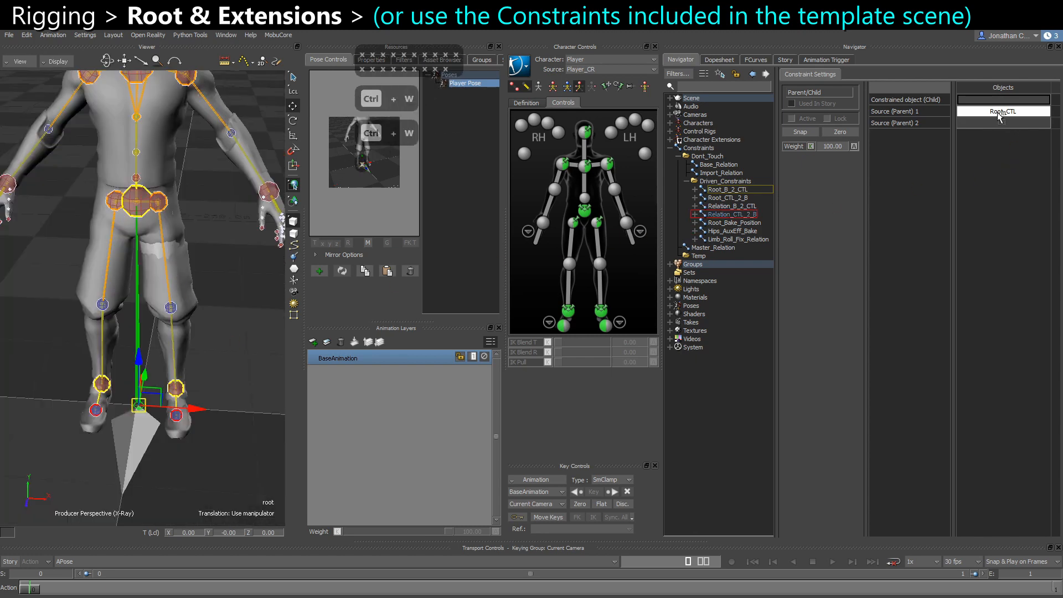
pyautogui.moveTo(998, 113); pyautogui.dragTo(986, 100)
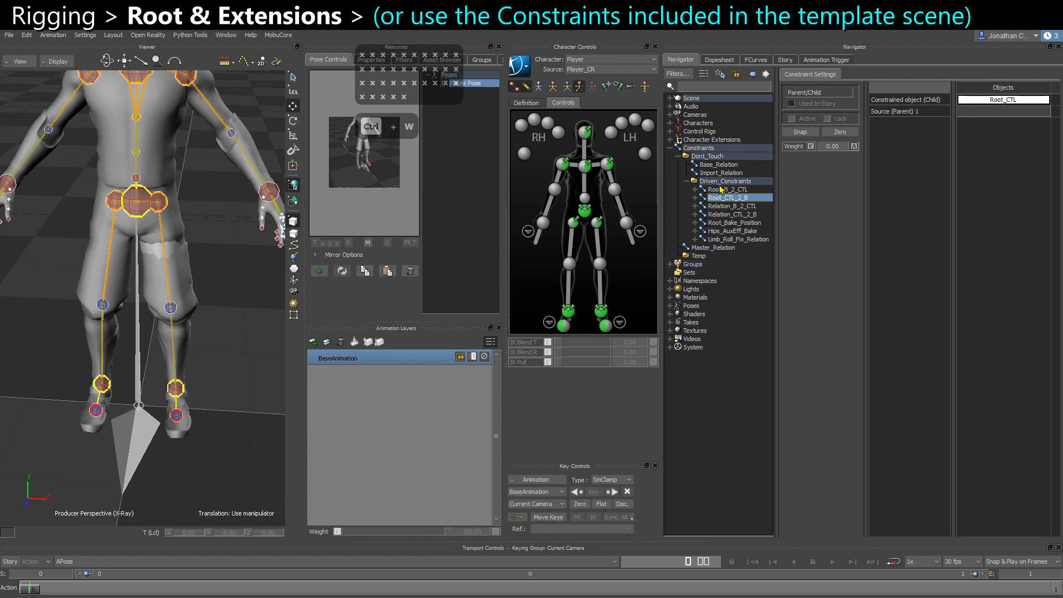
pyautogui.click(724, 190)
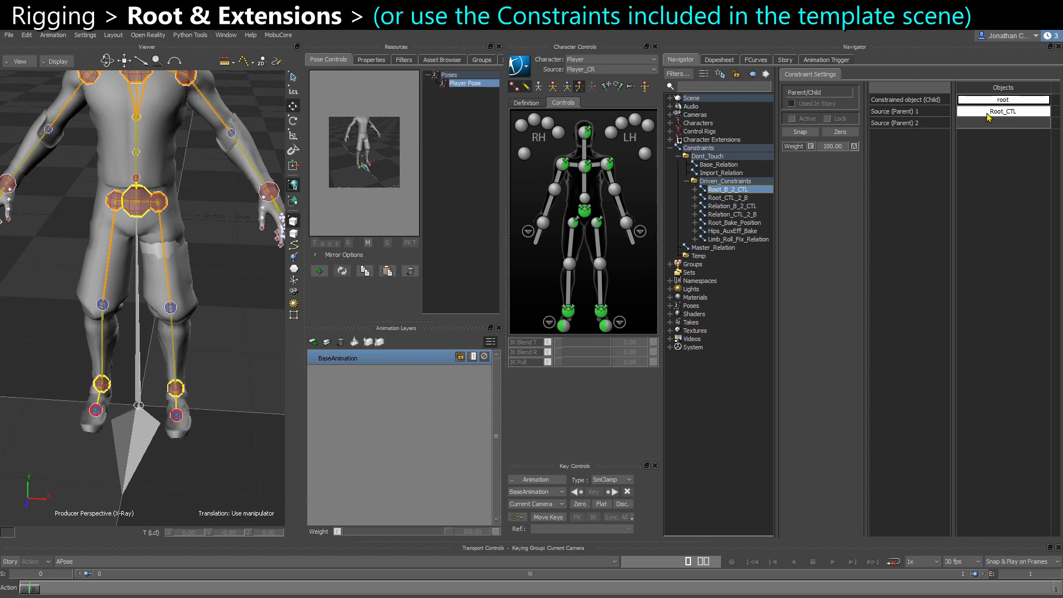
# Assign the skeleton's root bone as the first source (parent) of the Root_CTL_2_B constraint.
pyautogui.click(730, 197)
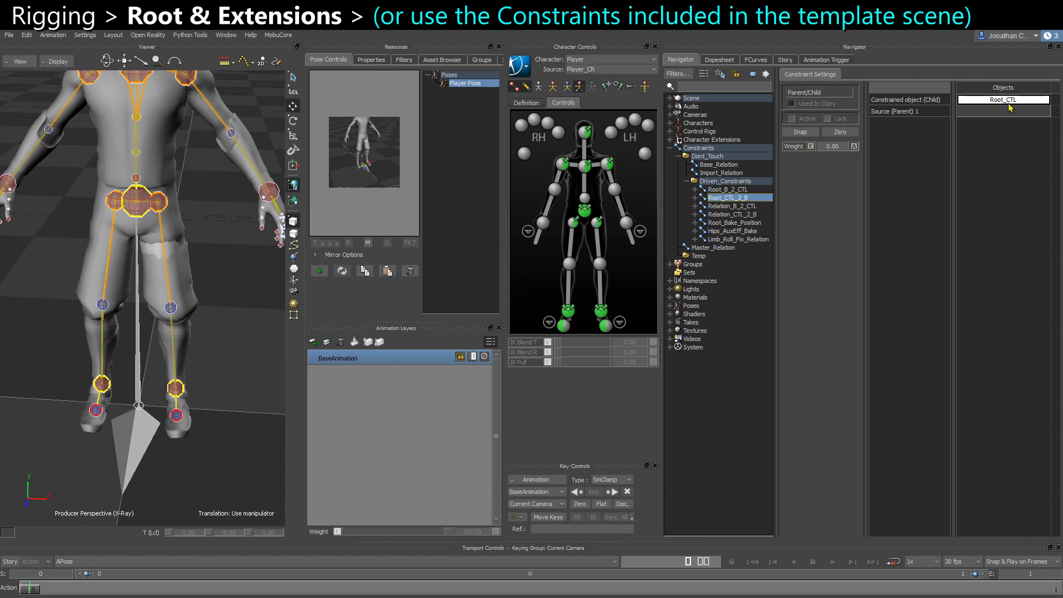
pyautogui.click(141, 381)
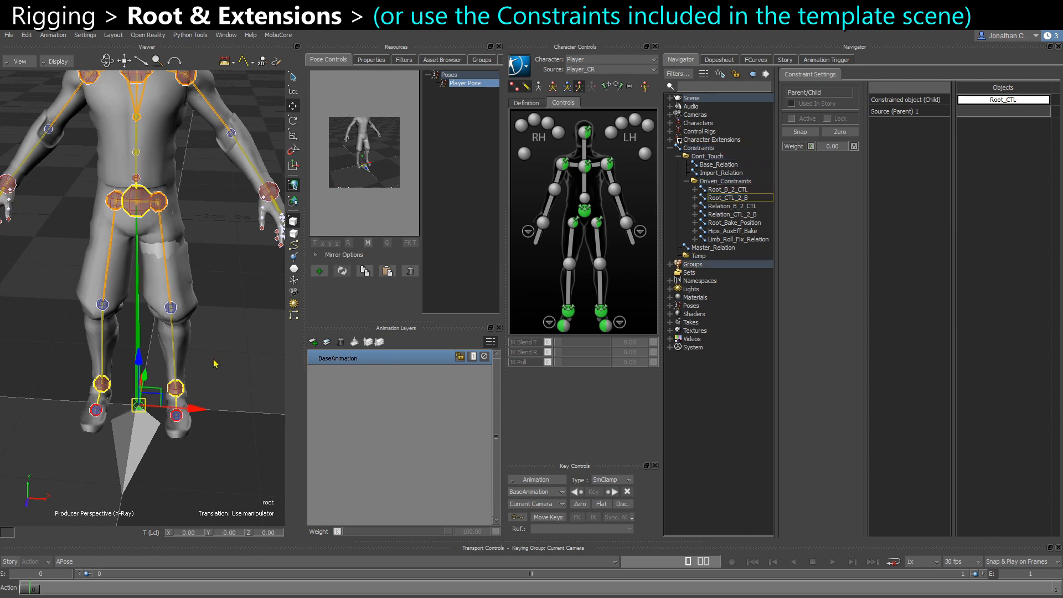
pyautogui.press('x')
pyautogui.moveTo(214, 364); pyautogui.dragTo(1002, 114)
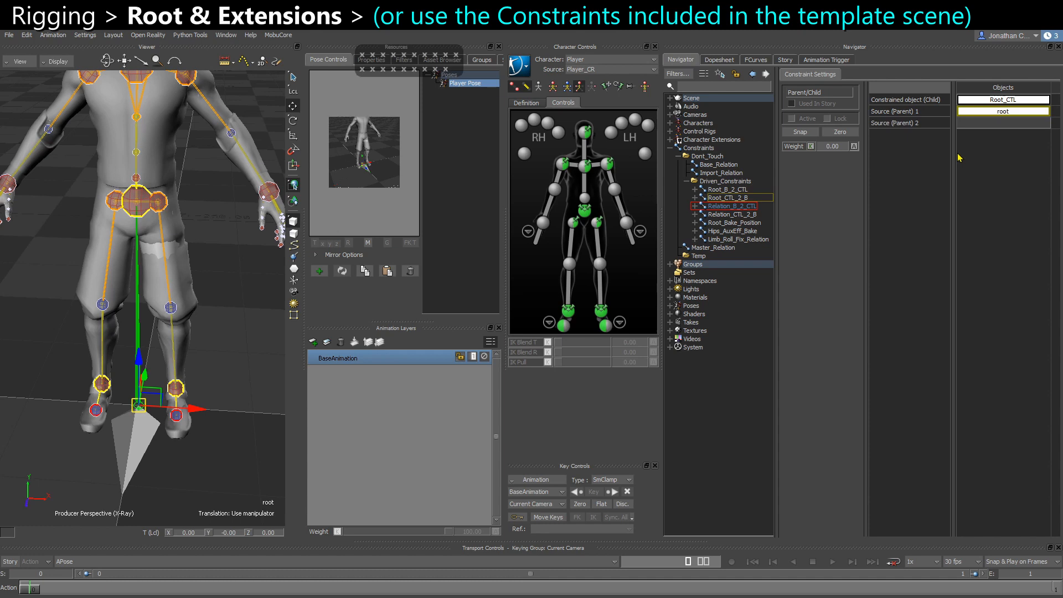
# Open the Root_B_2_CTL constraint and examine the root bone's rotation settings, its place in the hierarchy and its global rotation.
pyautogui.click(735, 190)
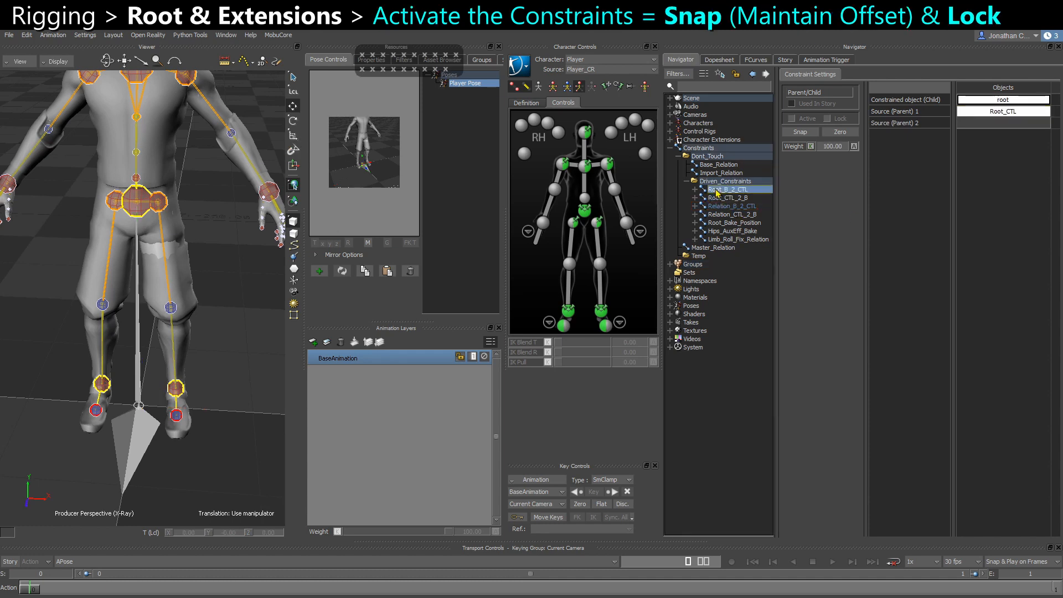
pyautogui.click(799, 133)
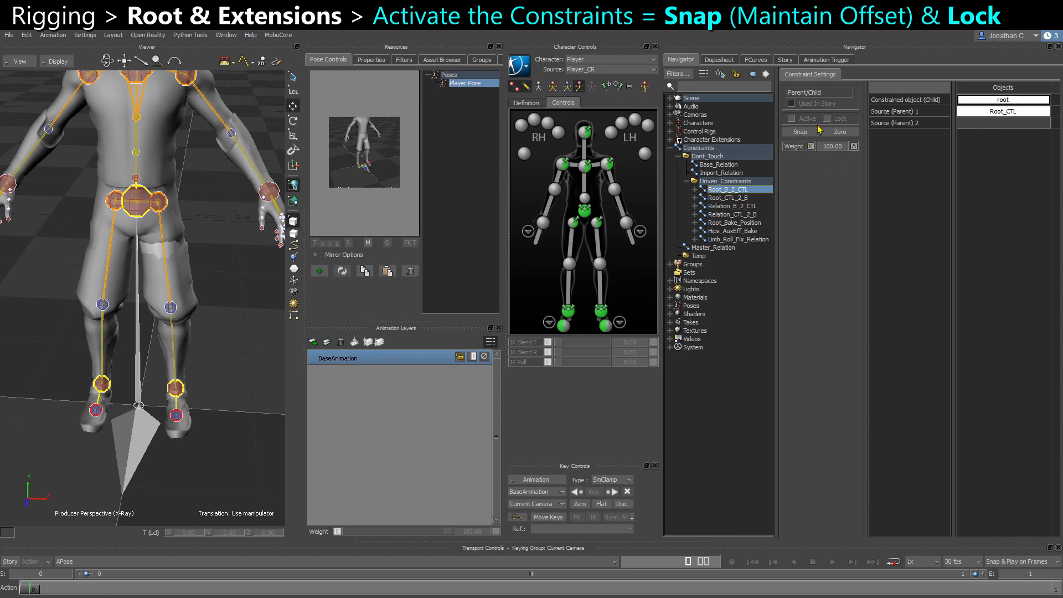
pyautogui.click(146, 390)
pyautogui.scroll(2, 146, 398)
pyautogui.press('e')
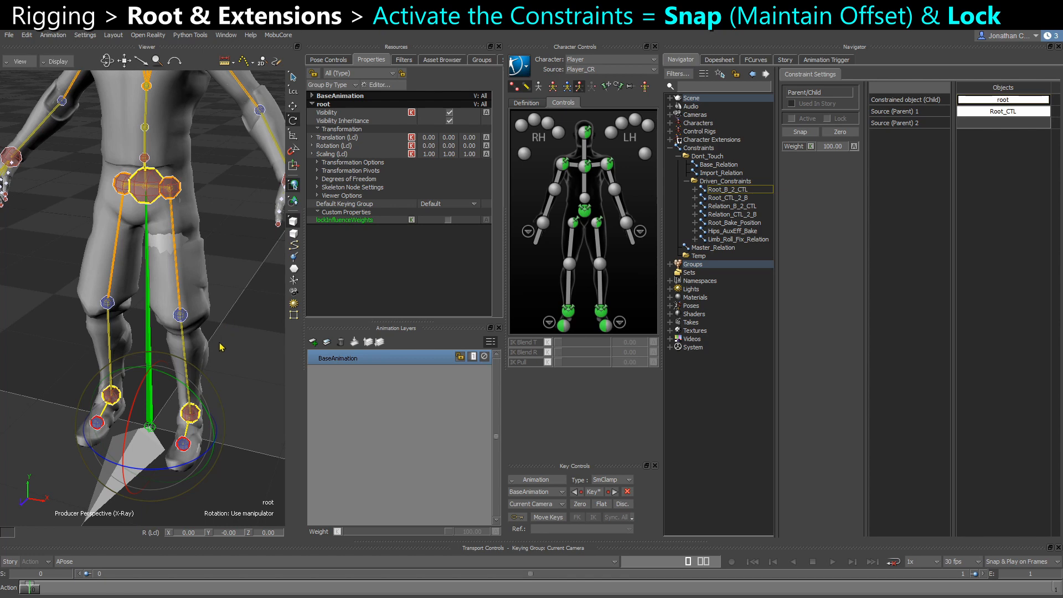
pyautogui.hotkey('ctrl', 'w')
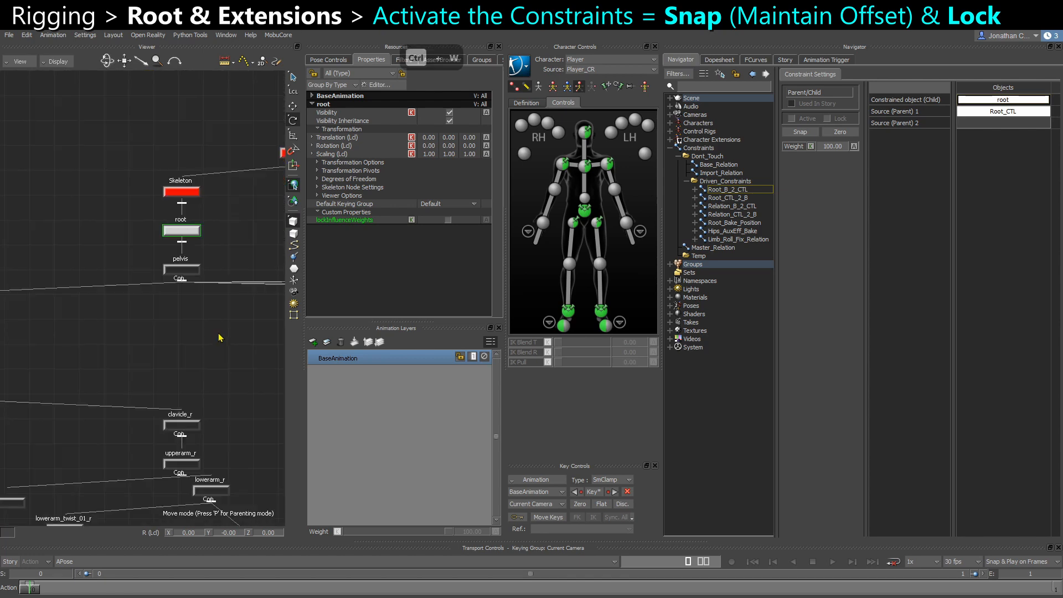
pyautogui.press('F6')
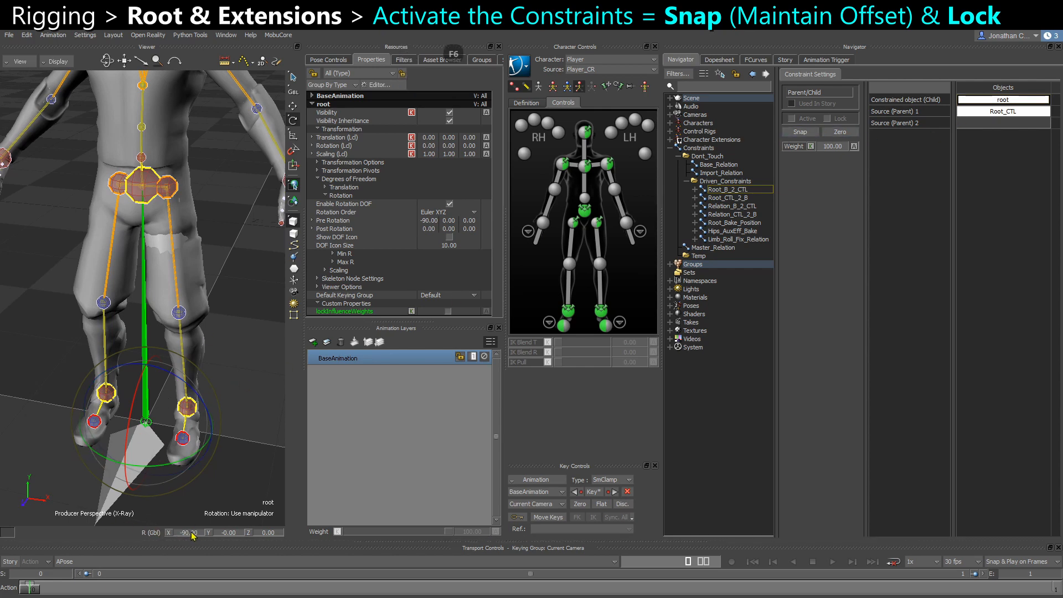
# Activate the Root_B_2_CTL and Root_CTL_2_B constraints by snapping them with their current offset and locking them.
pyautogui.click(806, 133)
pyautogui.click(843, 120)
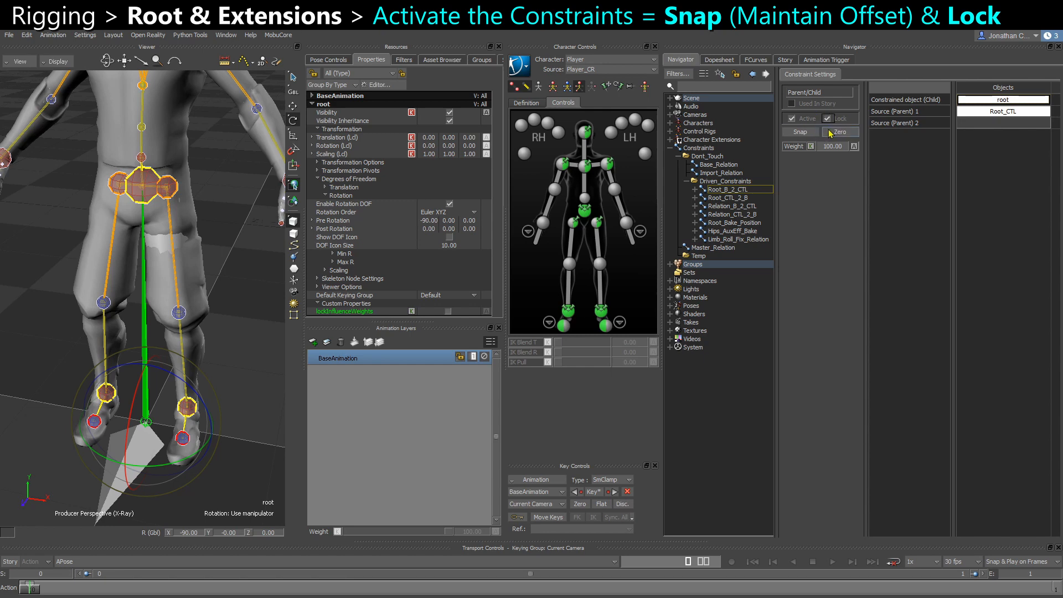
pyautogui.click(734, 199)
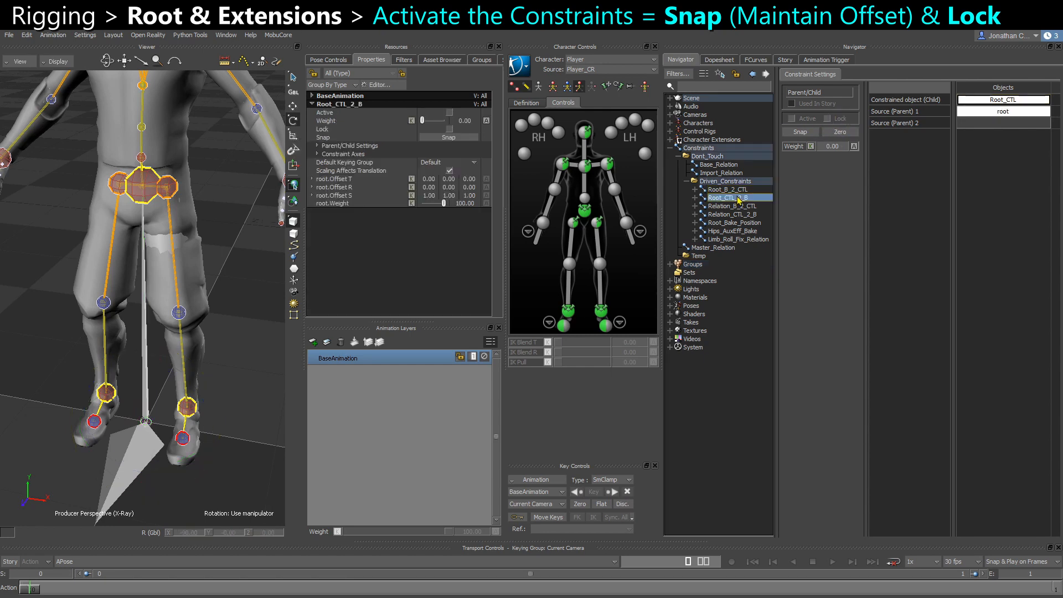
pyautogui.click(802, 133)
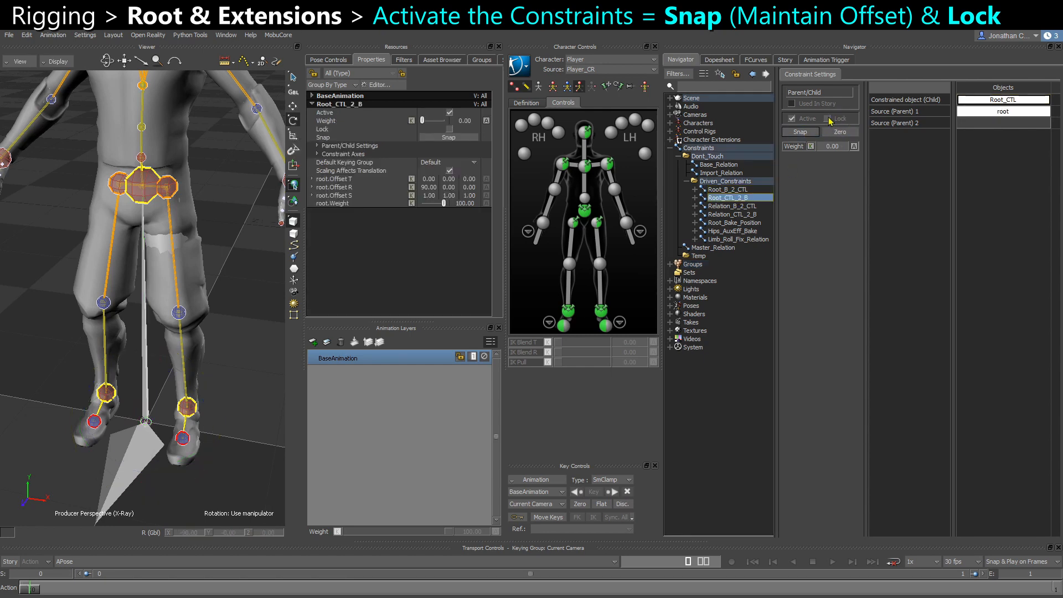
pyautogui.click(828, 119)
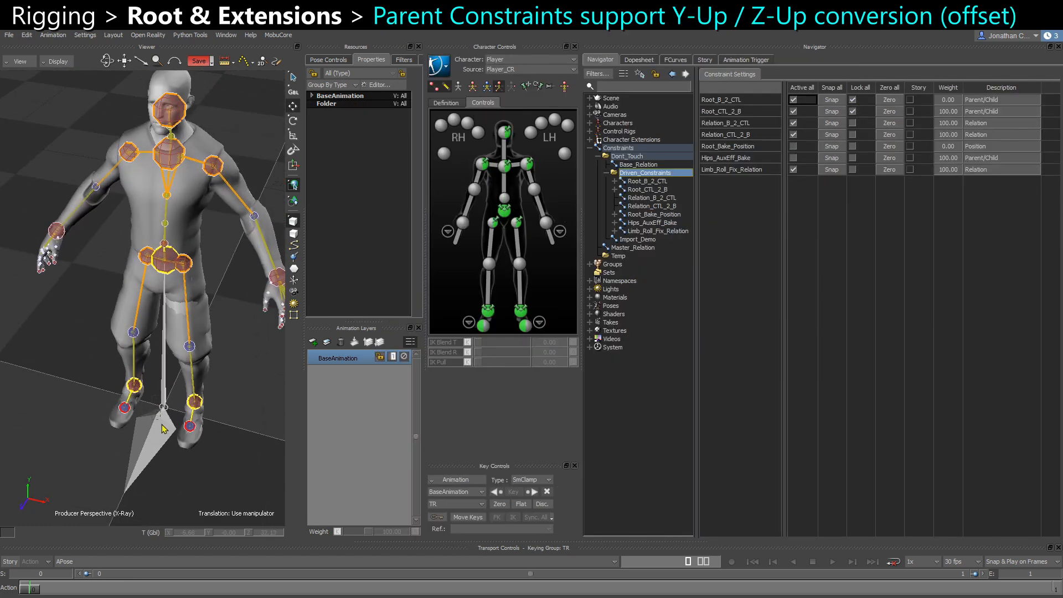
# Compare the offset properties of the Root_B_2_CTL and Root_CTL_2_B constraints, widening the properties area to read them.
pyautogui.click(636, 182)
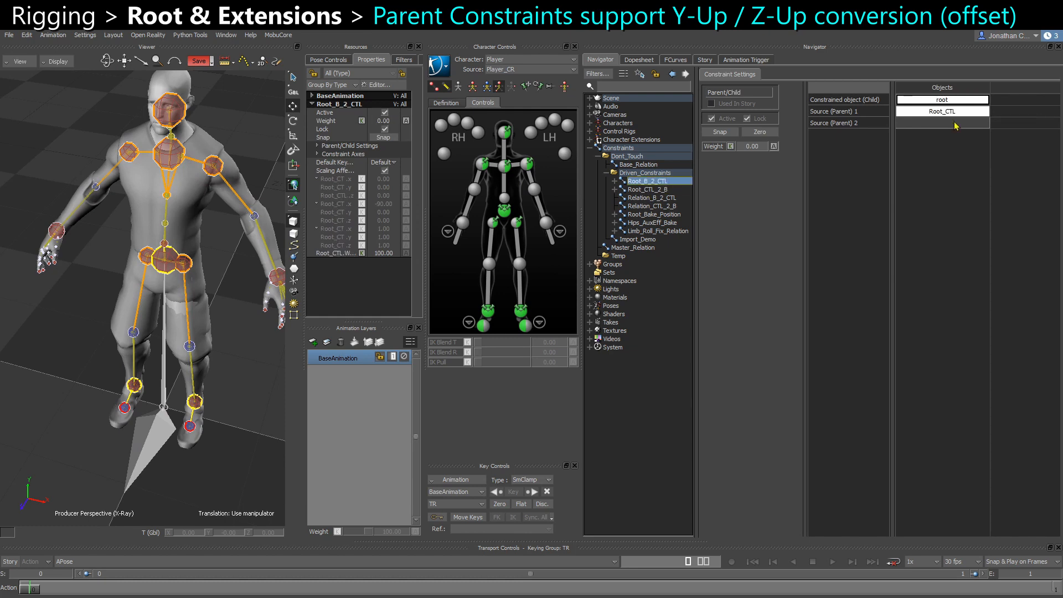
pyautogui.click(643, 189)
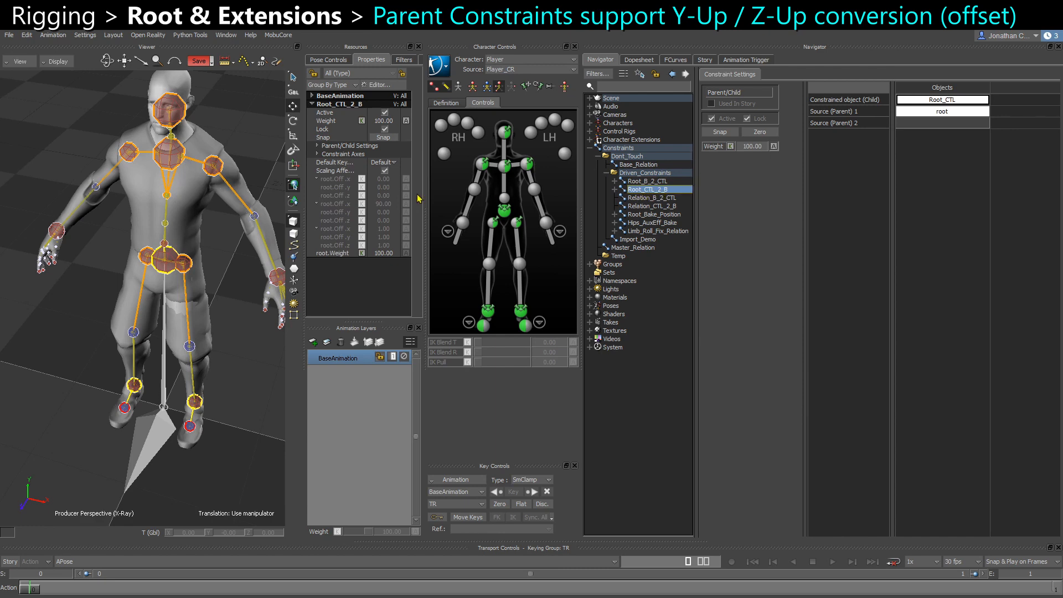
pyautogui.click(649, 182)
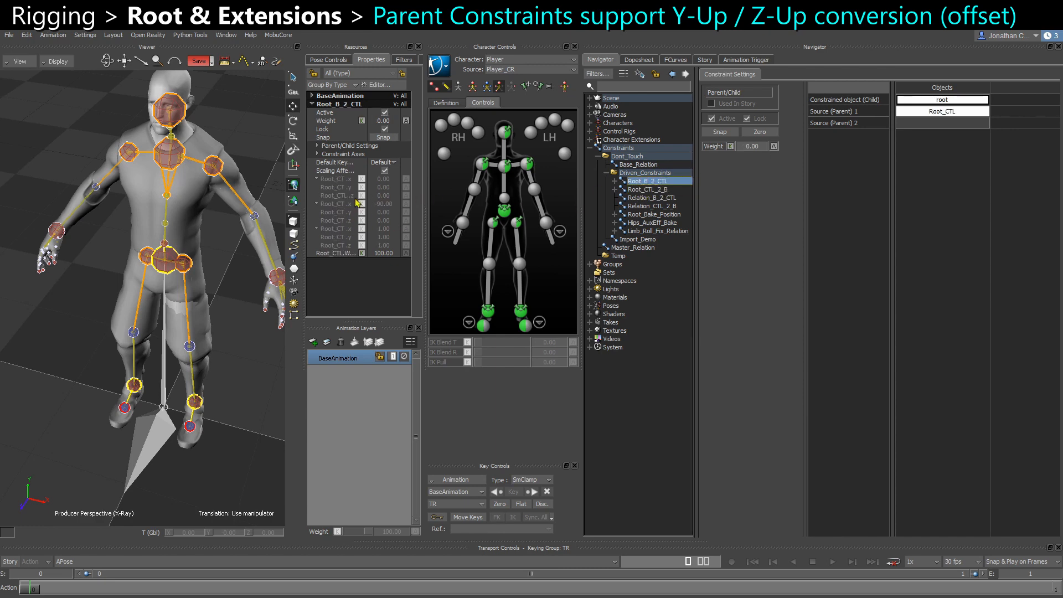
pyautogui.moveTo(423, 285); pyautogui.dragTo(494, 298)
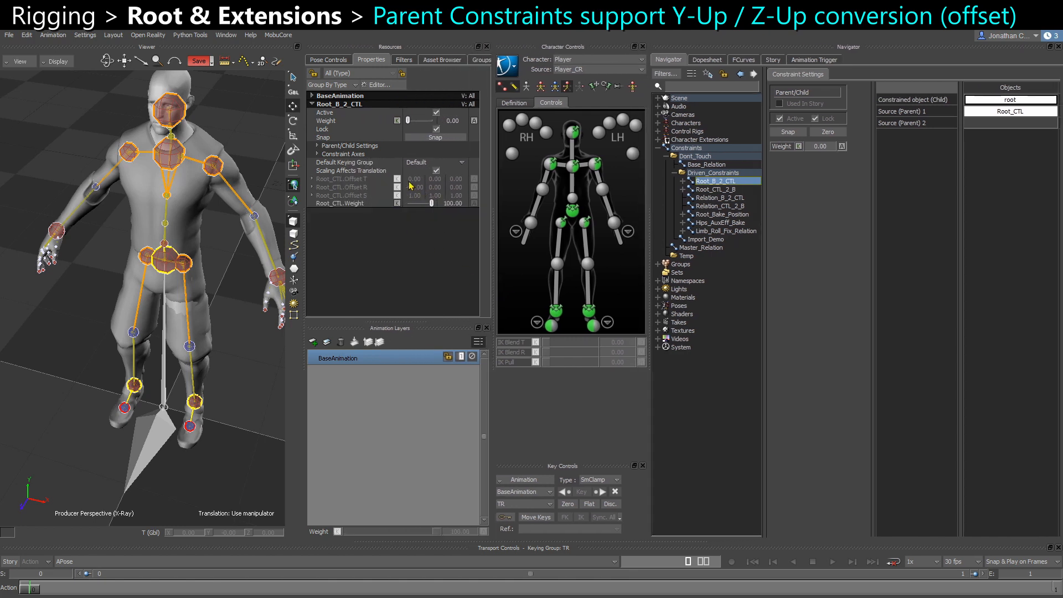
pyautogui.click(715, 189)
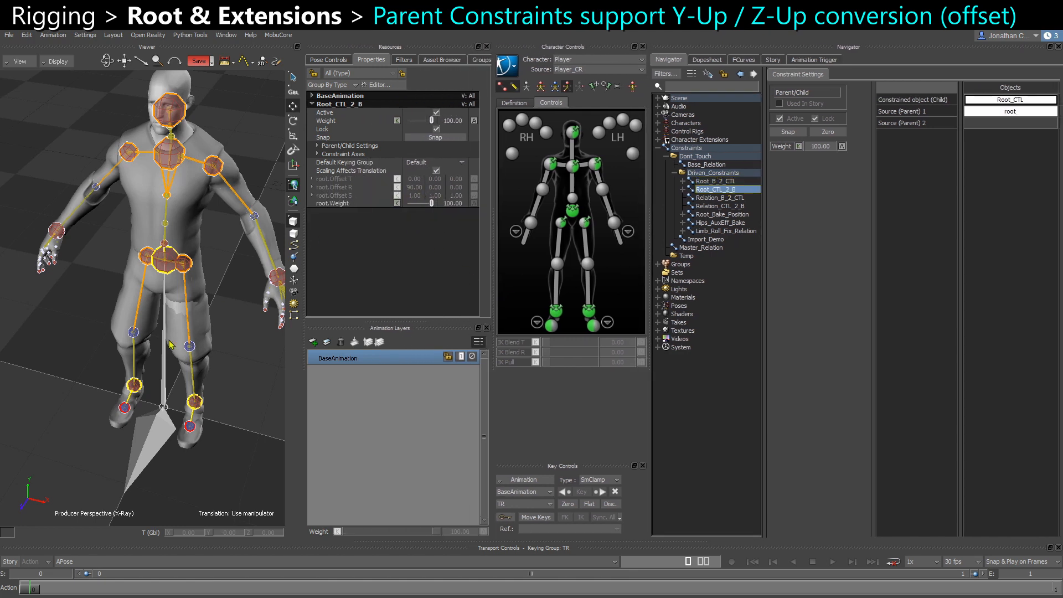
# Examine the root bone's global and local axes from several angles and compare them with the root control's orientation.
pyautogui.click(162, 397)
pyautogui.keyDown('ctrl'); pyautogui.keyDown('shift'); pyautogui.moveTo(163, 384); pyautogui.dragTo(186, 433); pyautogui.keyUp('shift'); pyautogui.keyUp('ctrl')
pyautogui.keyDown('ctrl'); pyautogui.keyDown('shift'); pyautogui.moveTo(148, 465); pyautogui.dragTo(149, 410); pyautogui.keyUp('shift'); pyautogui.keyUp('ctrl')
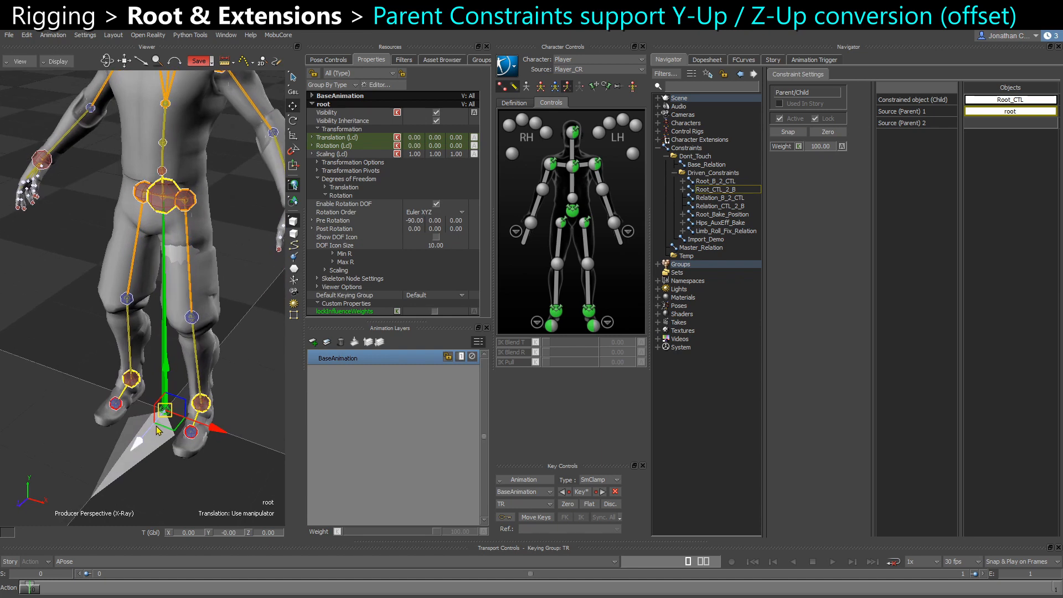
pyautogui.press('F5')
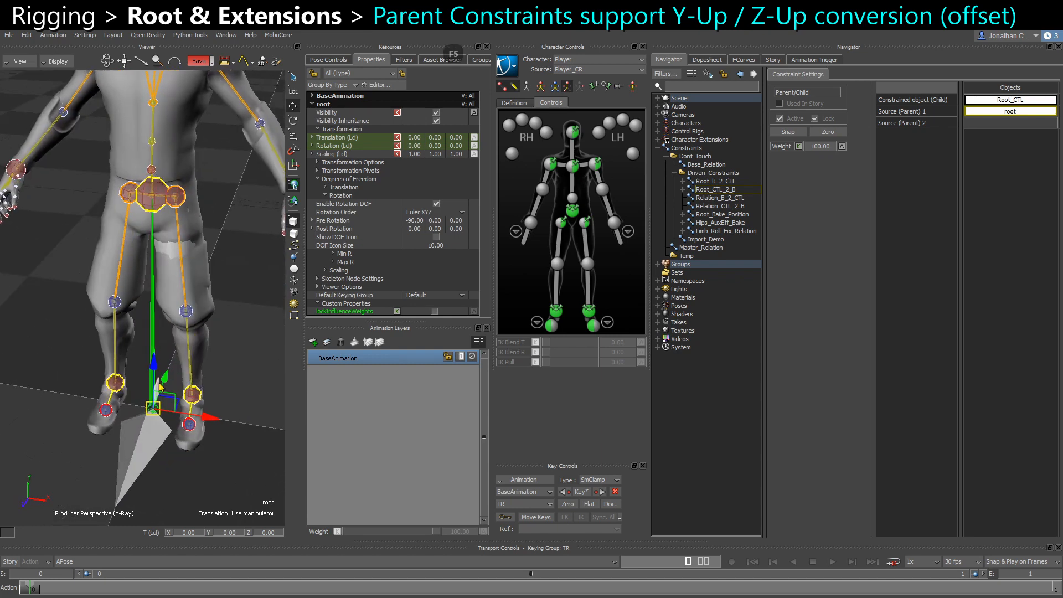
pyautogui.keyDown('ctrl'); pyautogui.keyDown('shift'); pyautogui.moveTo(206, 417); pyautogui.dragTo(147, 422); pyautogui.keyUp('shift'); pyautogui.keyUp('ctrl')
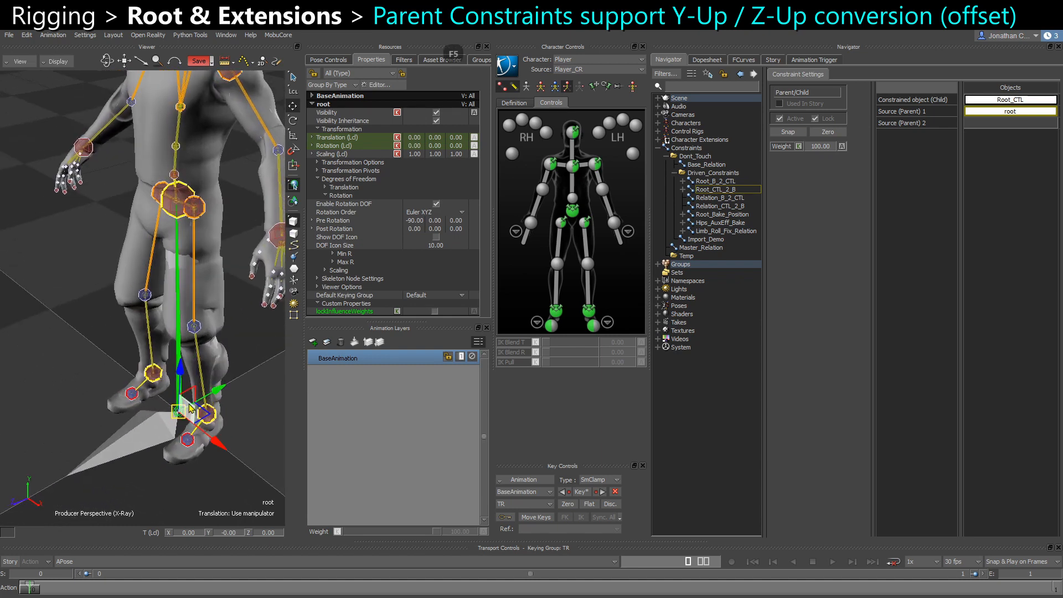
pyautogui.keyDown('ctrl'); pyautogui.keyDown('shift'); pyautogui.moveTo(239, 386); pyautogui.dragTo(208, 411); pyautogui.keyUp('shift'); pyautogui.keyUp('ctrl')
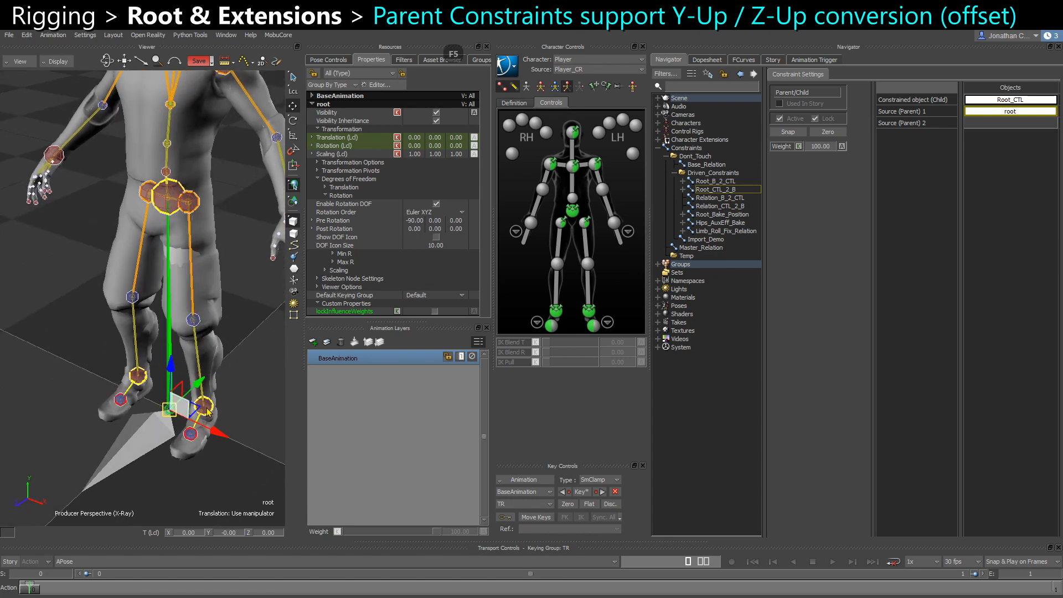
pyautogui.click(144, 452)
pyautogui.keyDown('ctrl'); pyautogui.keyDown('shift'); pyautogui.moveTo(144, 452); pyautogui.dragTo(170, 354); pyautogui.keyUp('shift'); pyautogui.keyUp('ctrl')
pyautogui.keyDown('ctrl'); pyautogui.keyDown('shift'); pyautogui.moveTo(164, 450); pyautogui.dragTo(184, 462); pyautogui.keyUp('shift'); pyautogui.keyUp('ctrl')
pyautogui.click(199, 483)
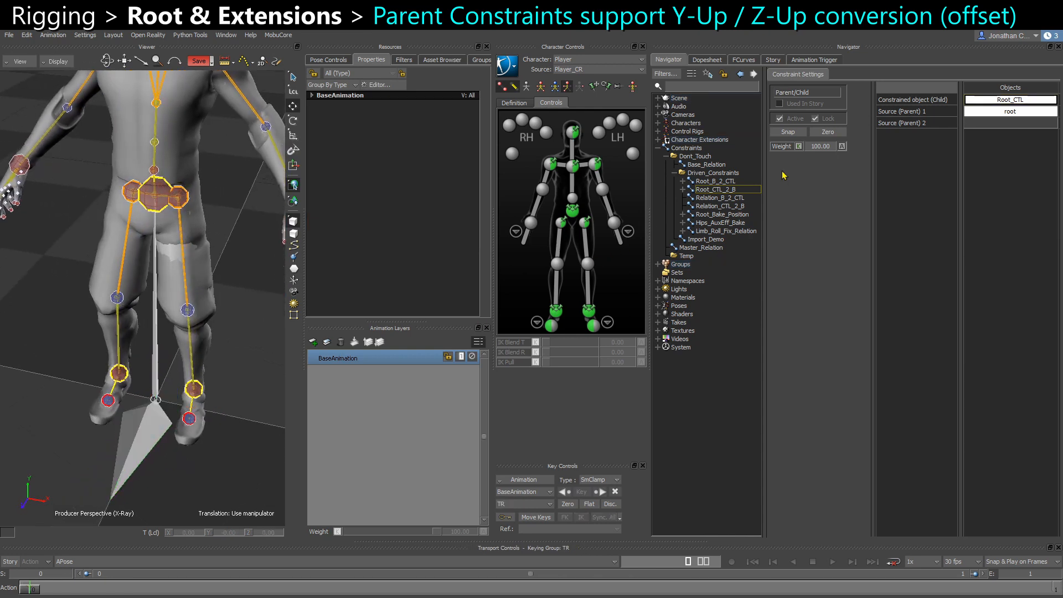
# Open the Import_Relation constraint and examine its connections from Root_CTL to the Import_Activates and Import_Deactivates nodes.
pyautogui.click(733, 188)
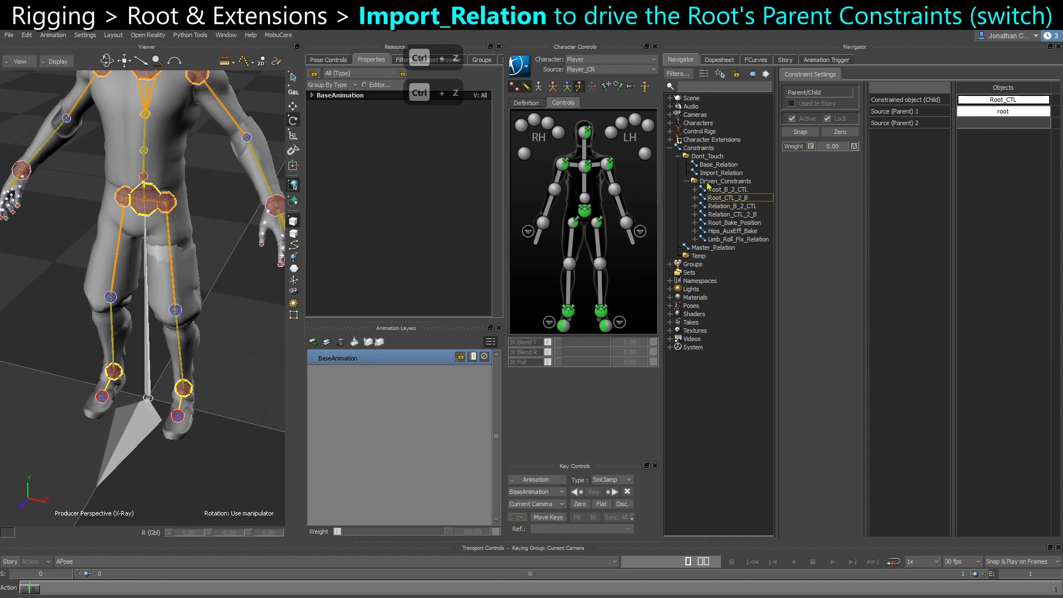
pyautogui.hotkey('ctrl', 'z')
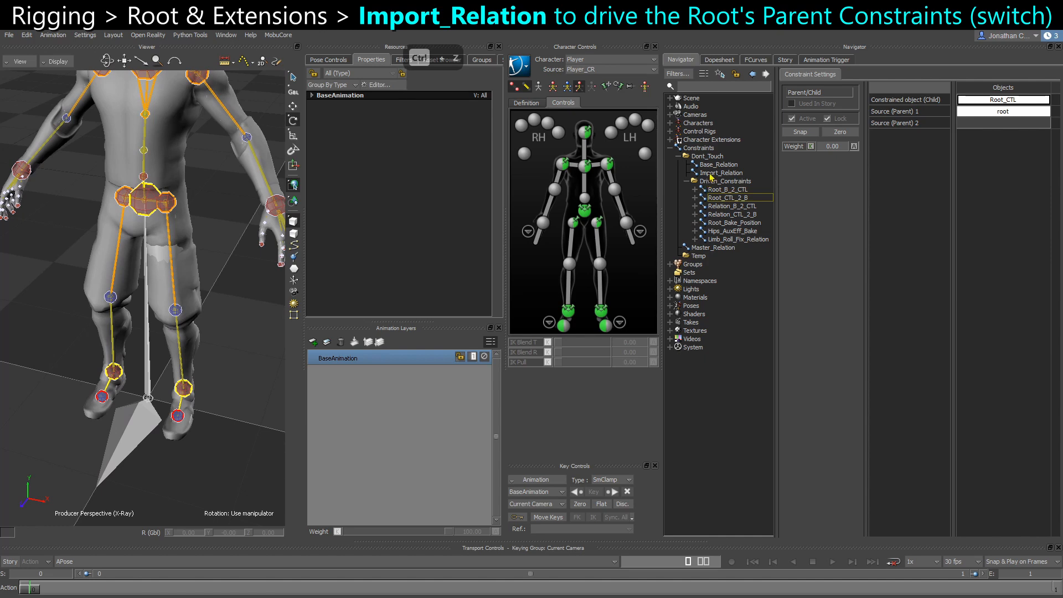
pyautogui.click(710, 174)
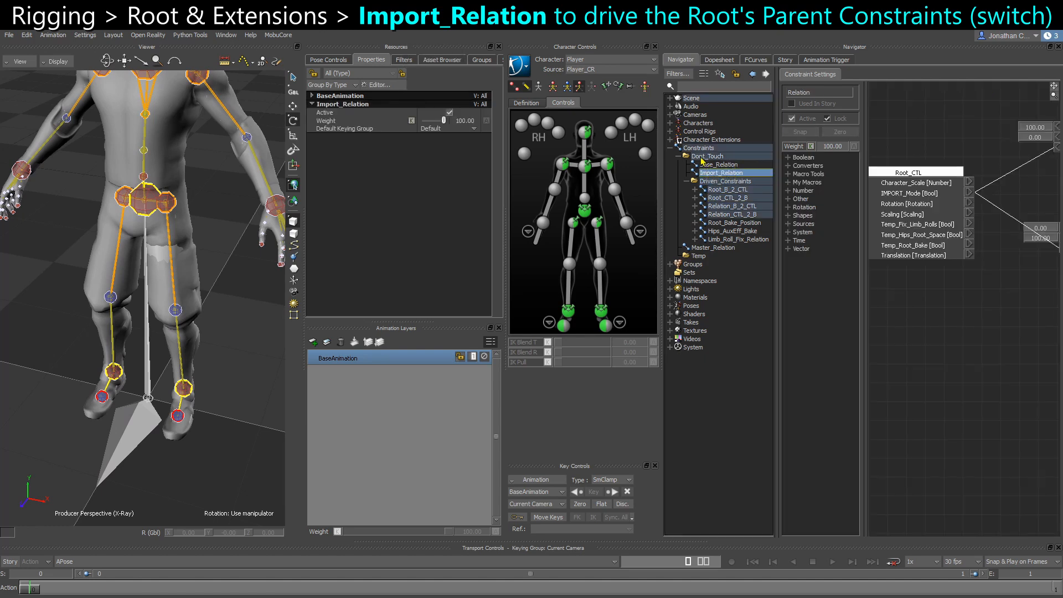
pyautogui.click(701, 158)
pyautogui.click(678, 156)
pyautogui.click(678, 156)
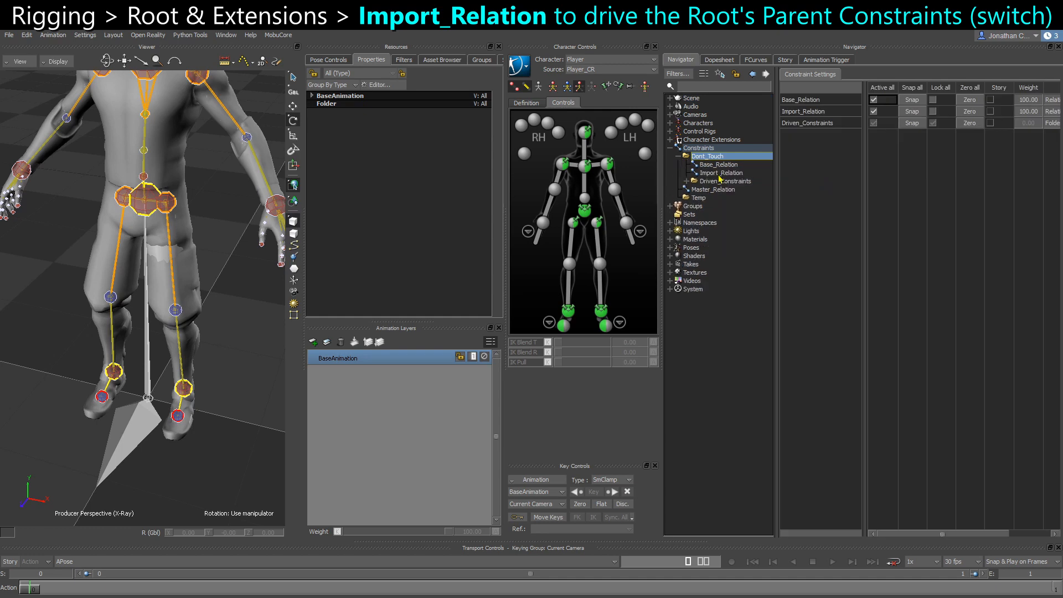
pyautogui.click(720, 174)
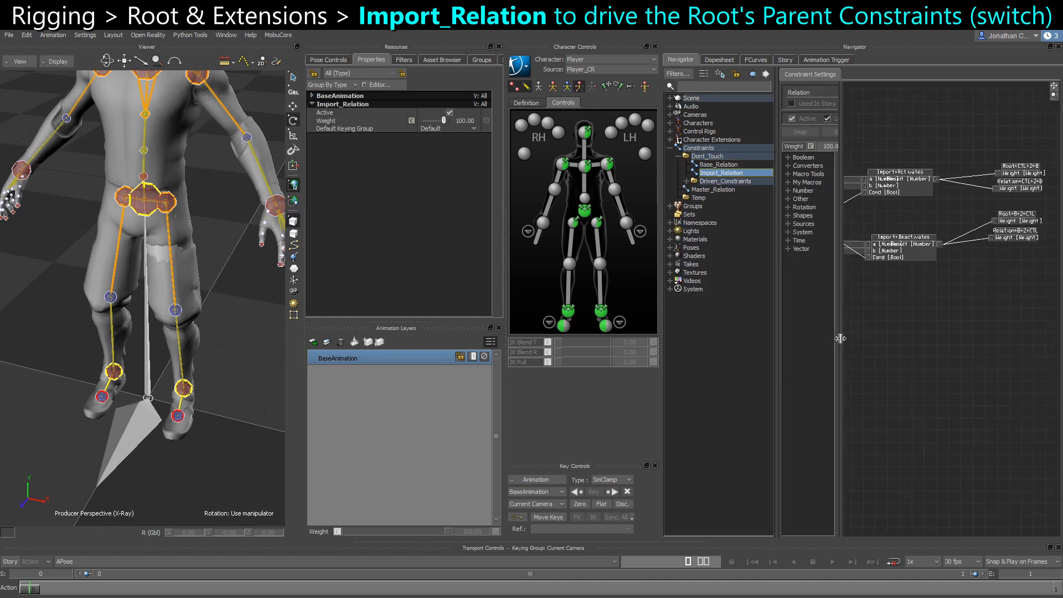
pyautogui.moveTo(841, 338); pyautogui.dragTo(810, 338)
pyautogui.scroll(3, 914, 268)
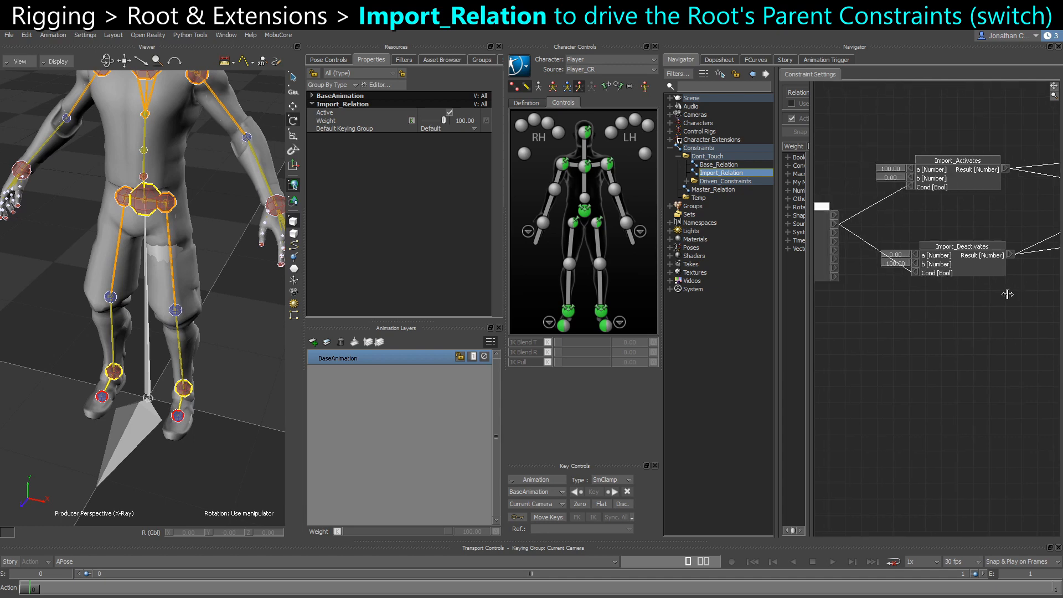
pyautogui.moveTo(874, 295); pyautogui.dragTo(978, 287)
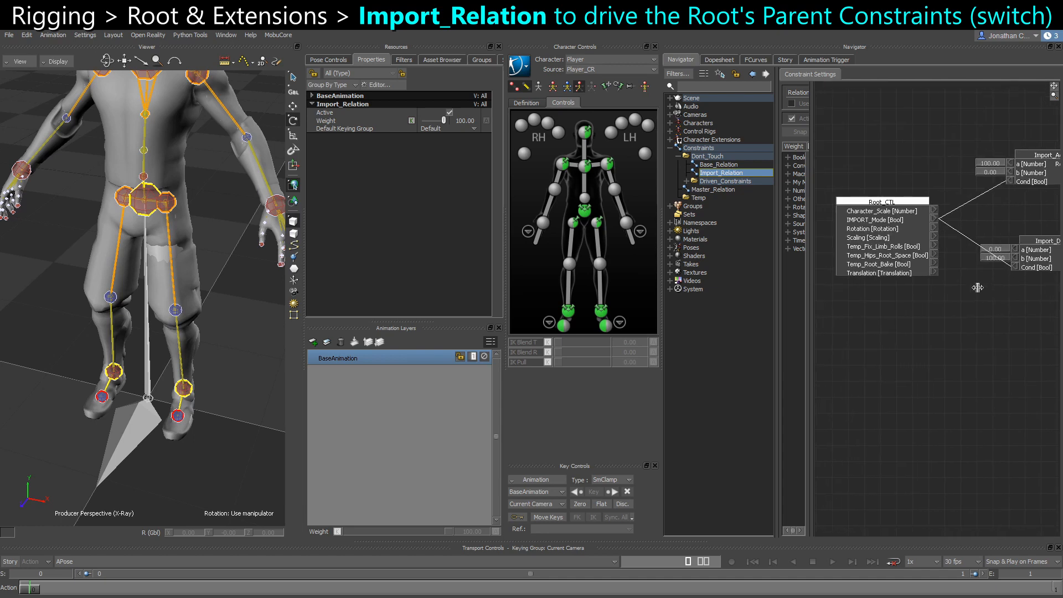
# Check the root constraints in the Driven_Constraints folder and return to the Import_Relation graph.
pyautogui.click(687, 182)
pyautogui.click(721, 190)
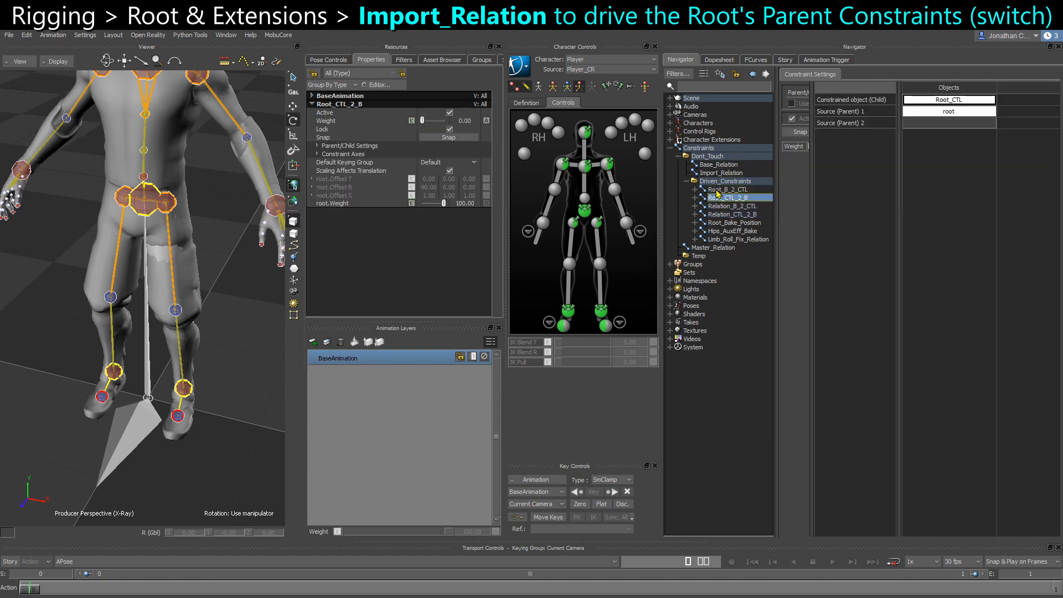
pyautogui.click(720, 173)
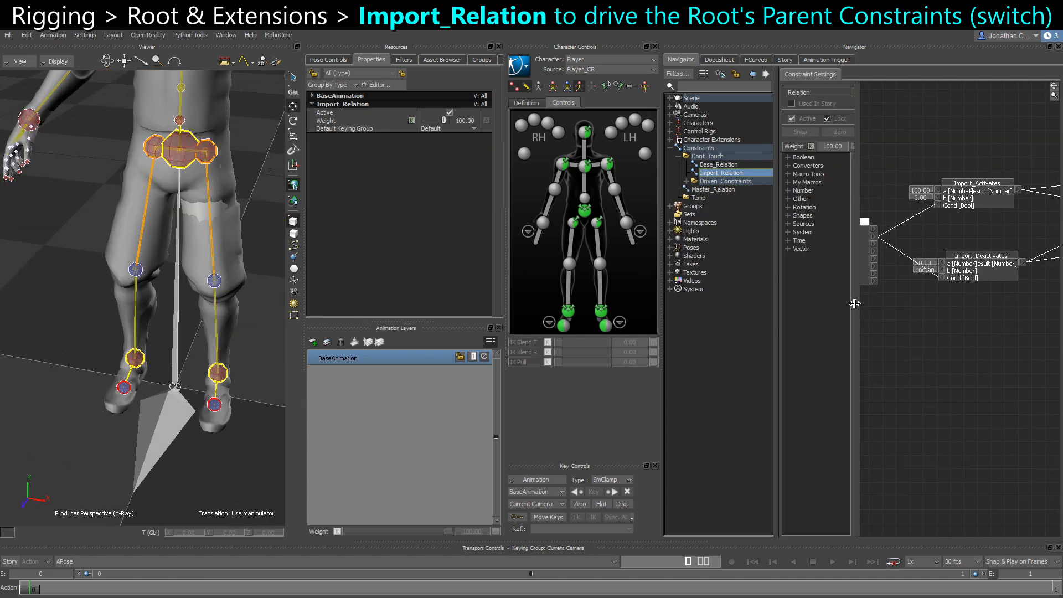
pyautogui.moveTo(848, 303); pyautogui.dragTo(855, 303)
# Add a Bool custom property to the Root_CTL control through the Property Editor.
pyautogui.click(146, 490)
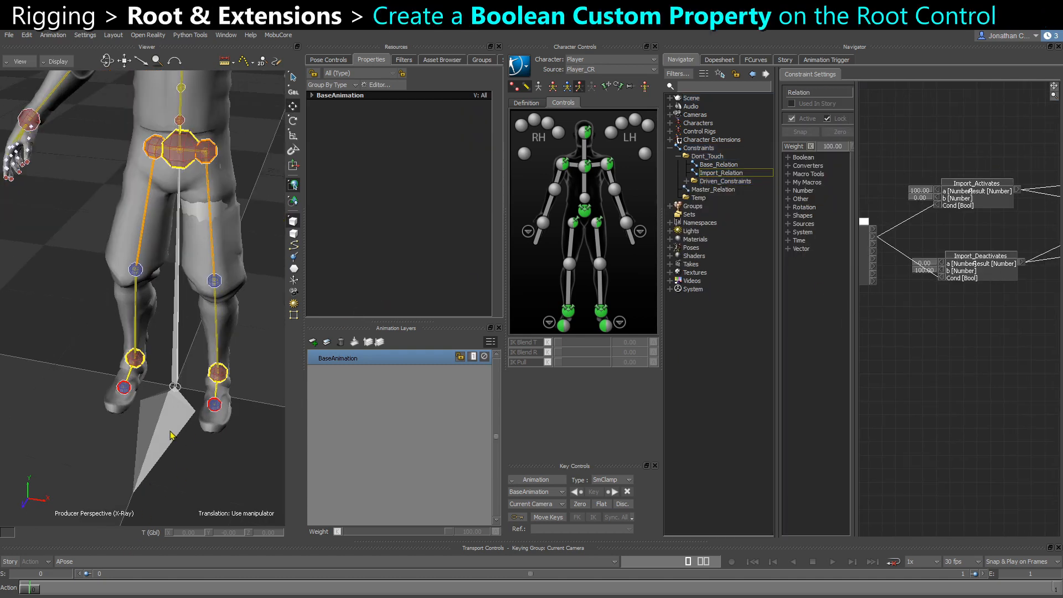
pyautogui.click(169, 432)
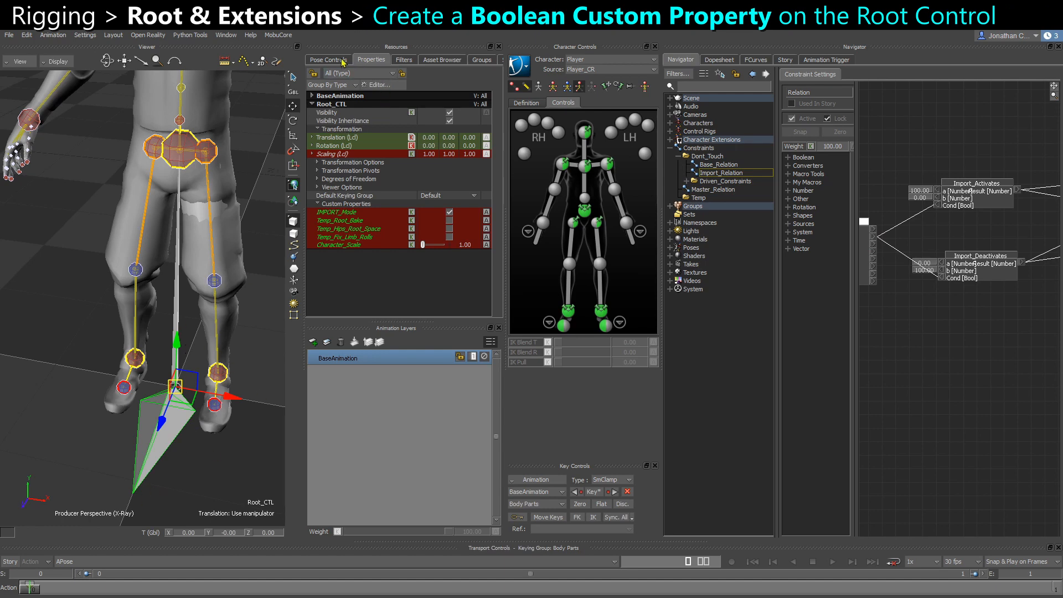
pyautogui.click(382, 85)
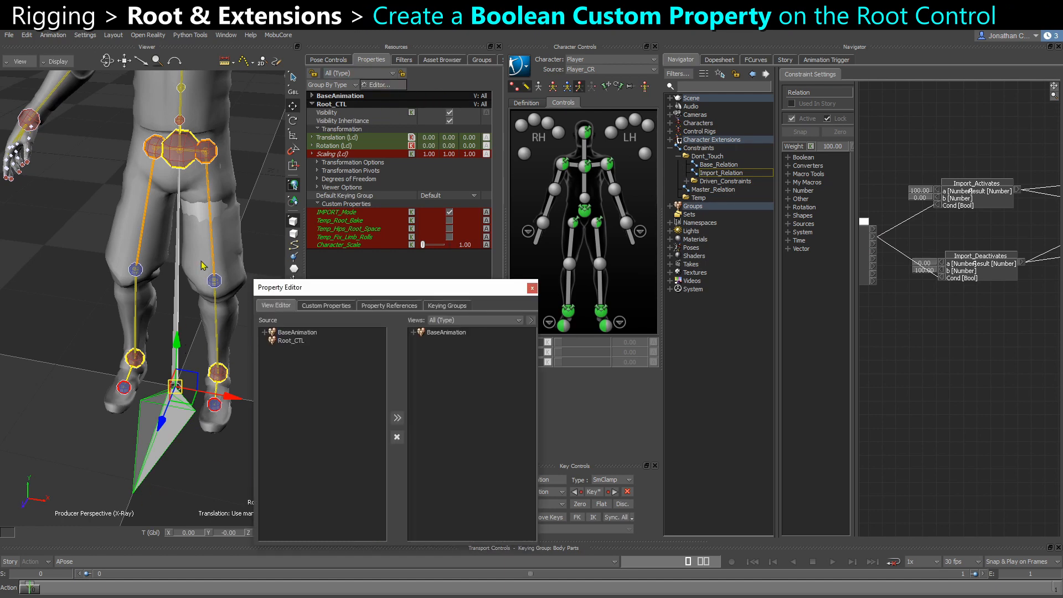
pyautogui.click(328, 305)
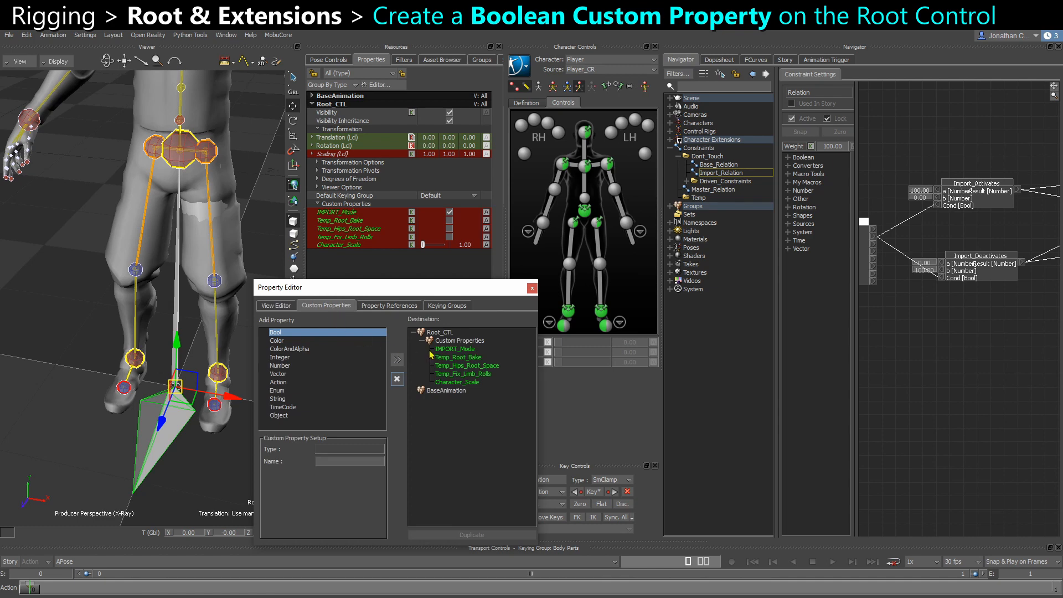
pyautogui.click(436, 333)
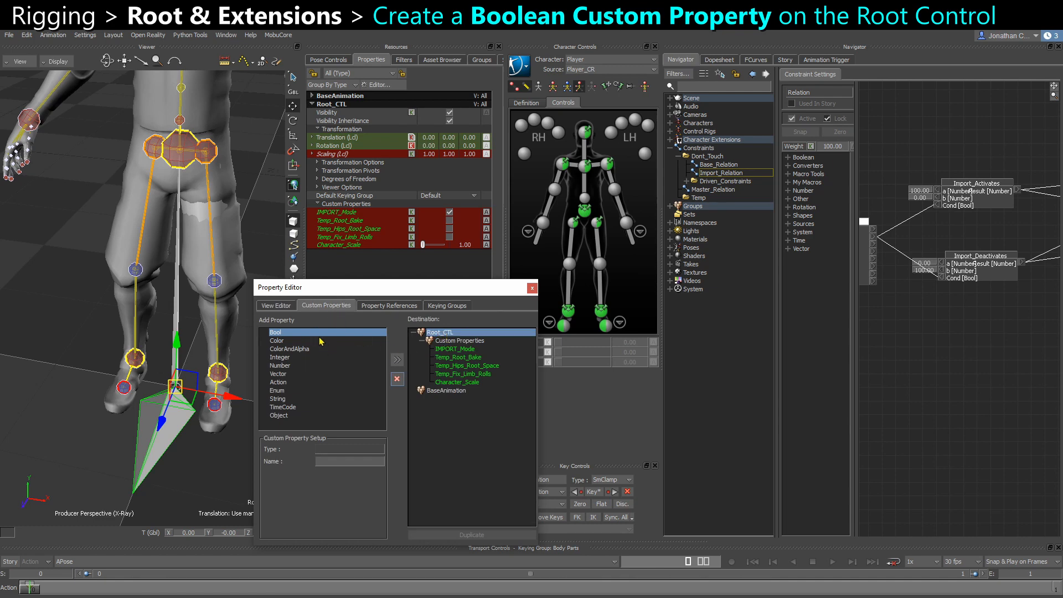
pyautogui.click(397, 359)
pyautogui.click(441, 391)
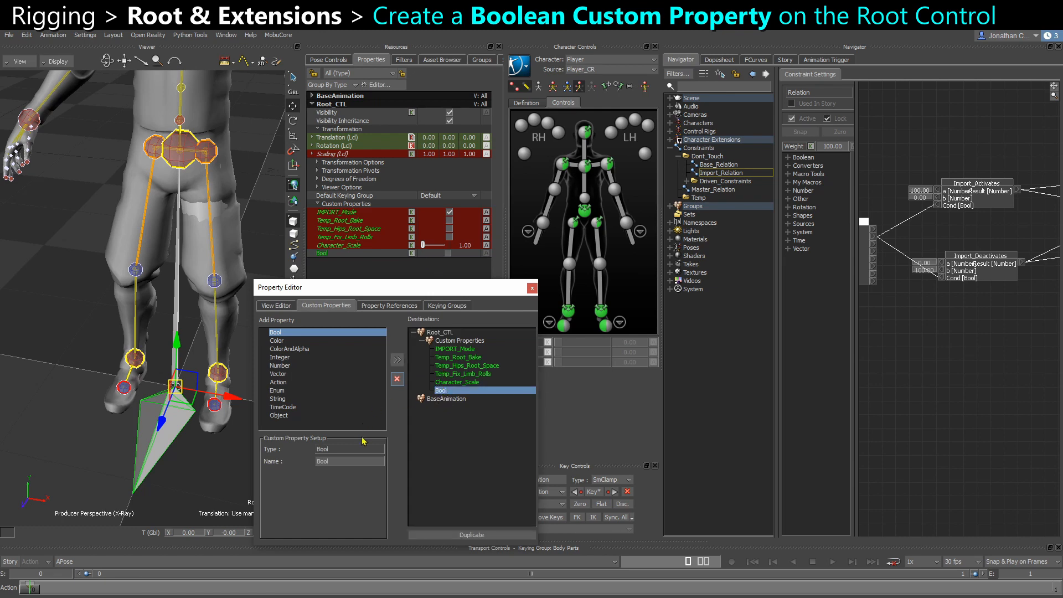
# Name the new Bool custom property MyBoolean and close the Property Editor.
pyautogui.click(340, 463)
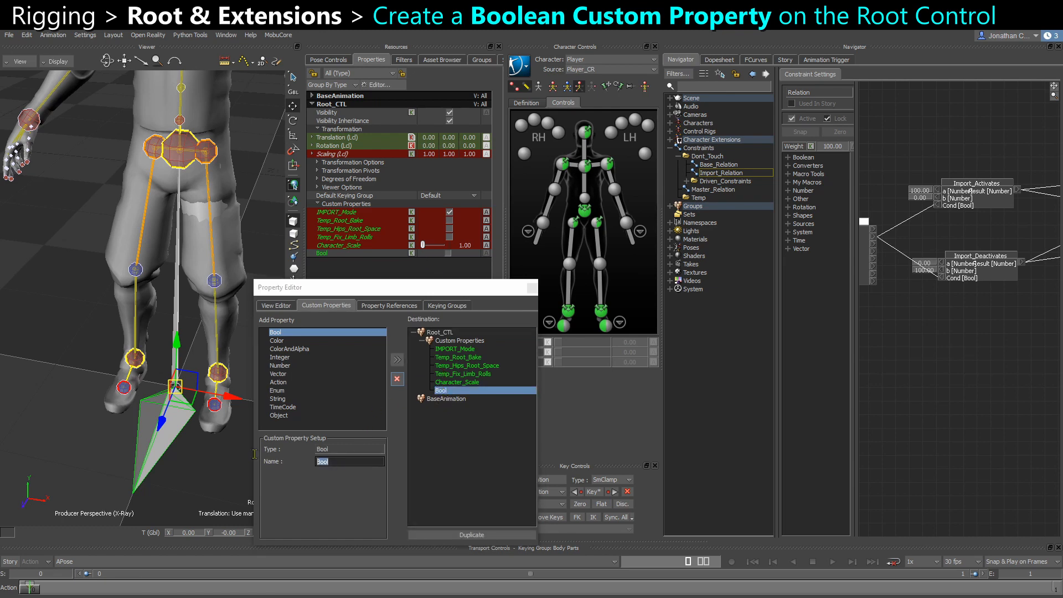
pyautogui.write('MyBoolean')
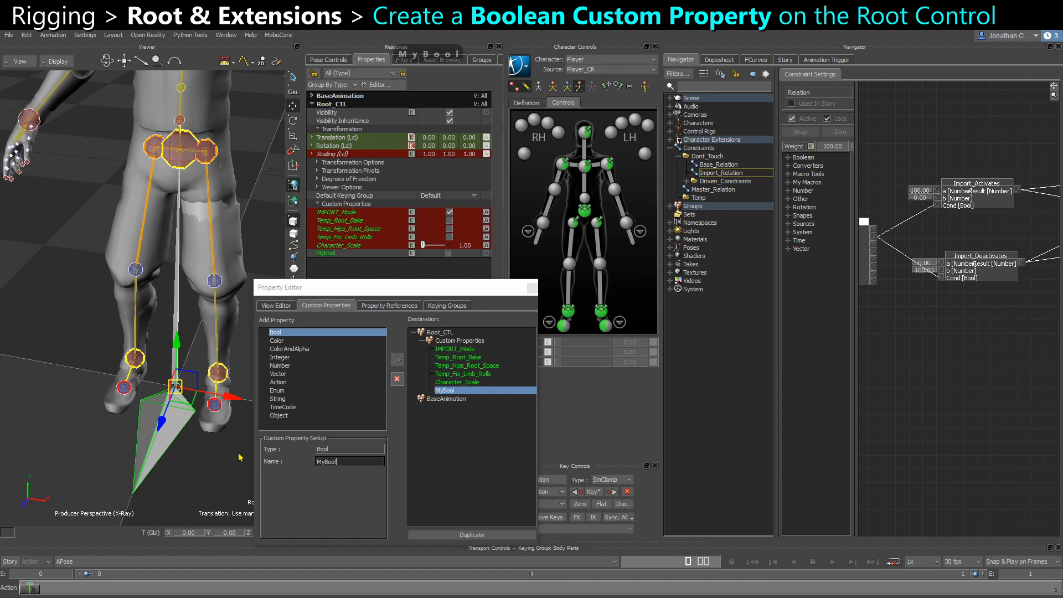
pyautogui.press('Return')
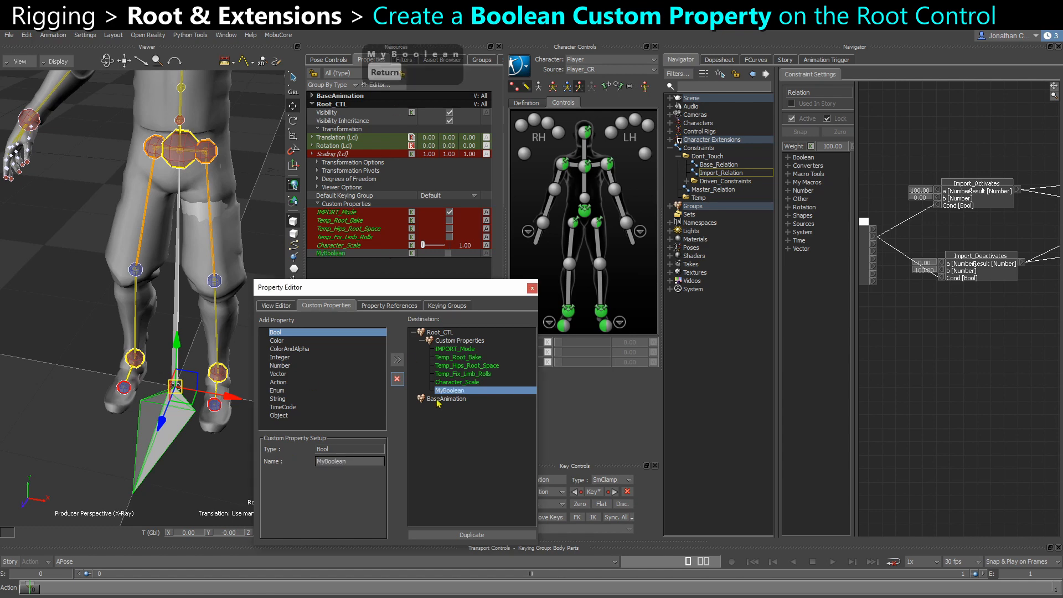
pyautogui.click(532, 288)
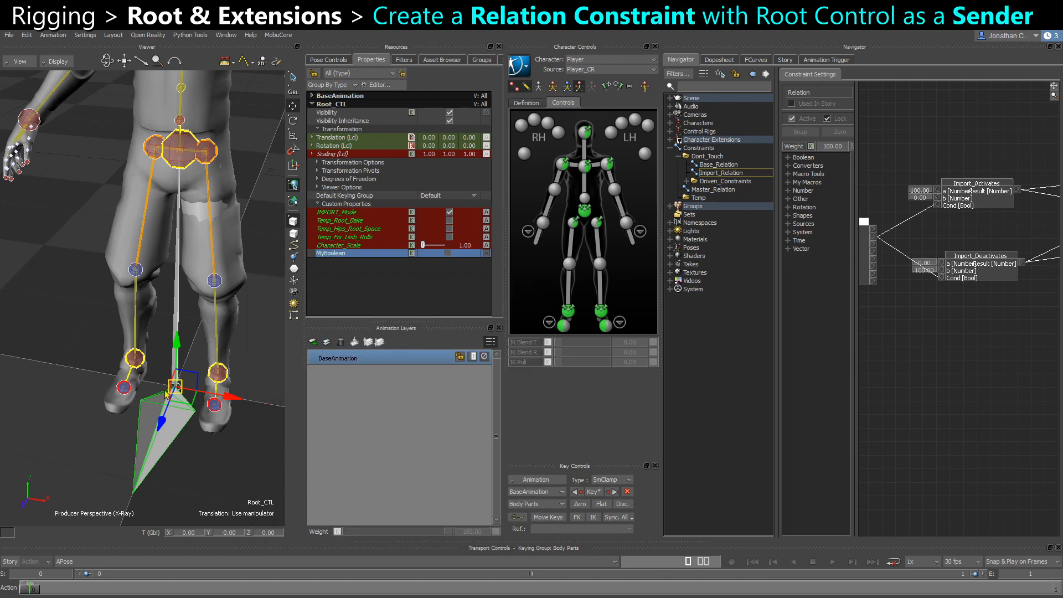
# Insert a Relation constraint under Constraints and rename it Import_Demo.
pyautogui.click(705, 149)
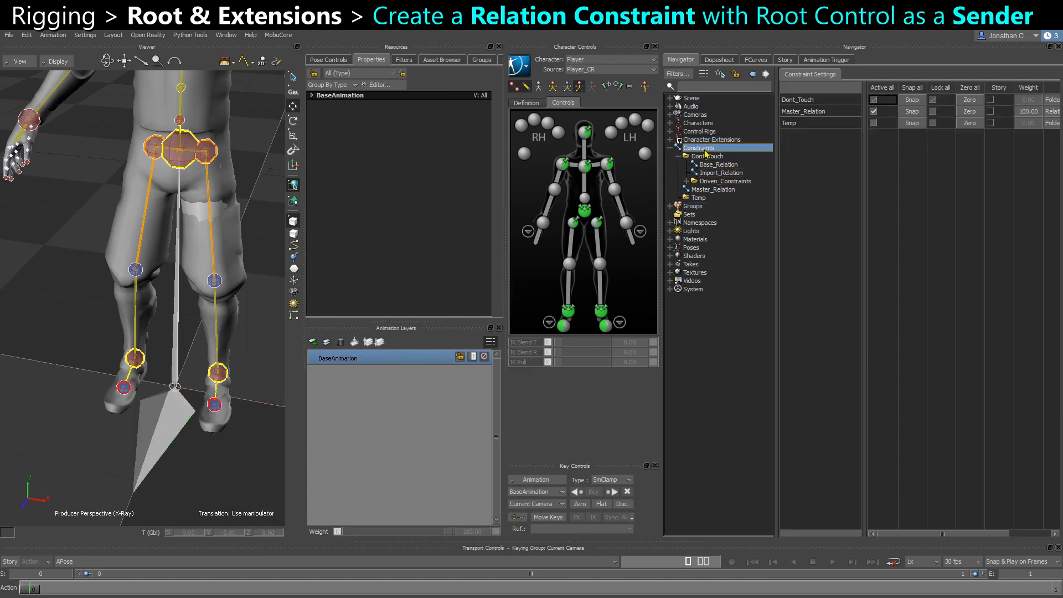
pyautogui.rightClick(701, 148)
pyautogui.moveTo(748, 166)
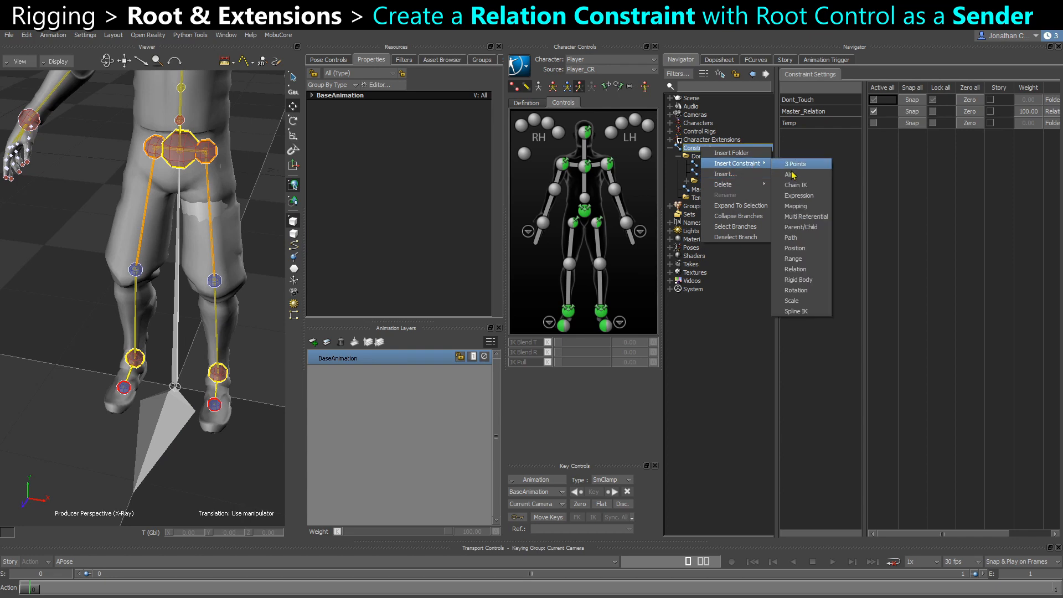
pyautogui.click(808, 270)
pyautogui.rightClick(705, 208)
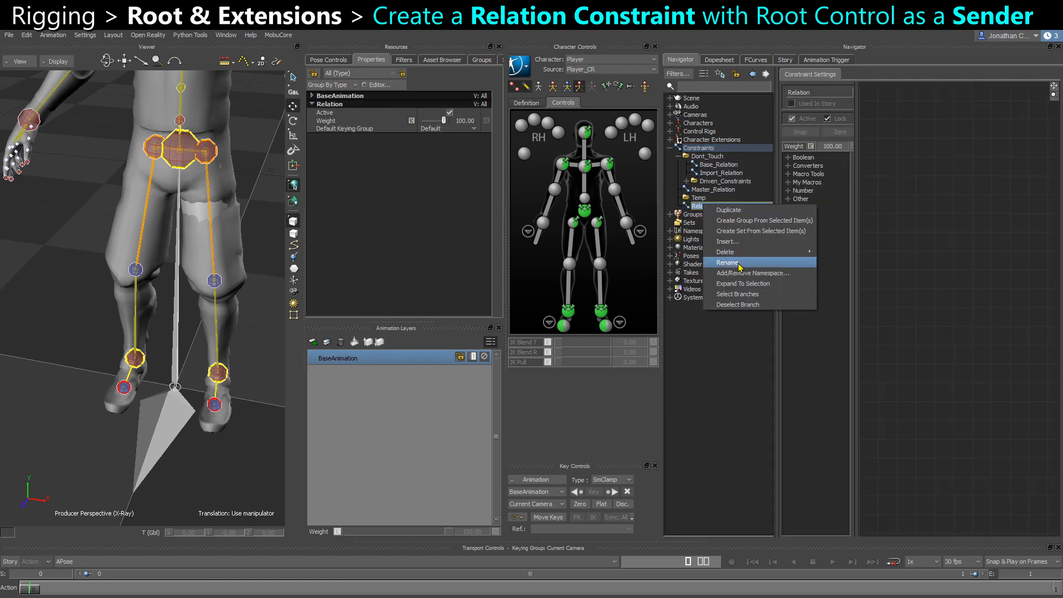
pyautogui.click(741, 268)
pyautogui.write('Import8Demo')
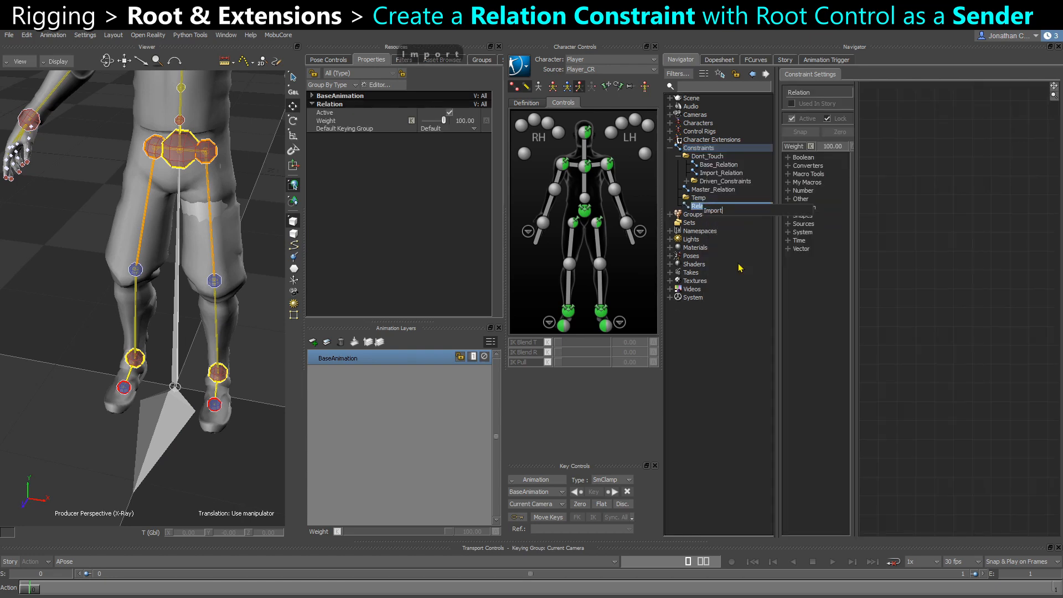
pyautogui.press('Return')
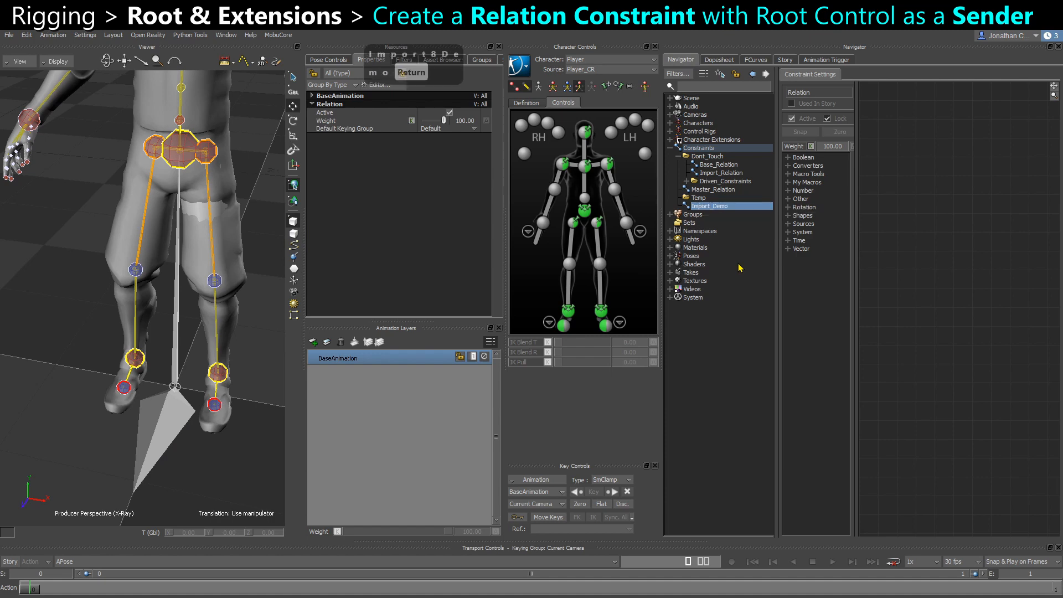
# Add Root_CTL to the Import_Demo relation graph as a Sender and position its node.
pyautogui.click(175, 419)
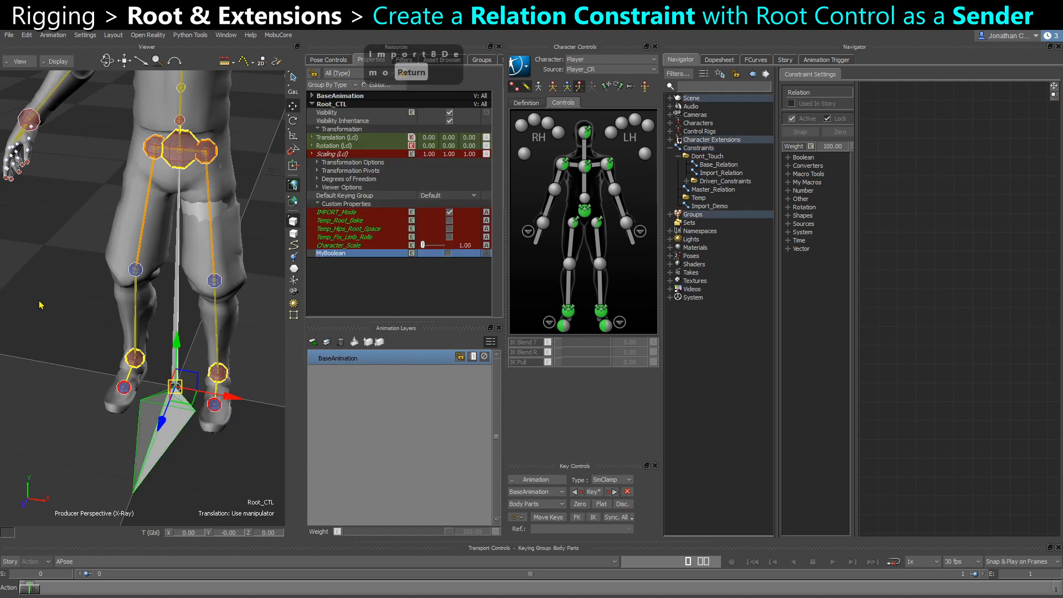
pyautogui.press('x')
pyautogui.moveTo(54, 295); pyautogui.dragTo(930, 264)
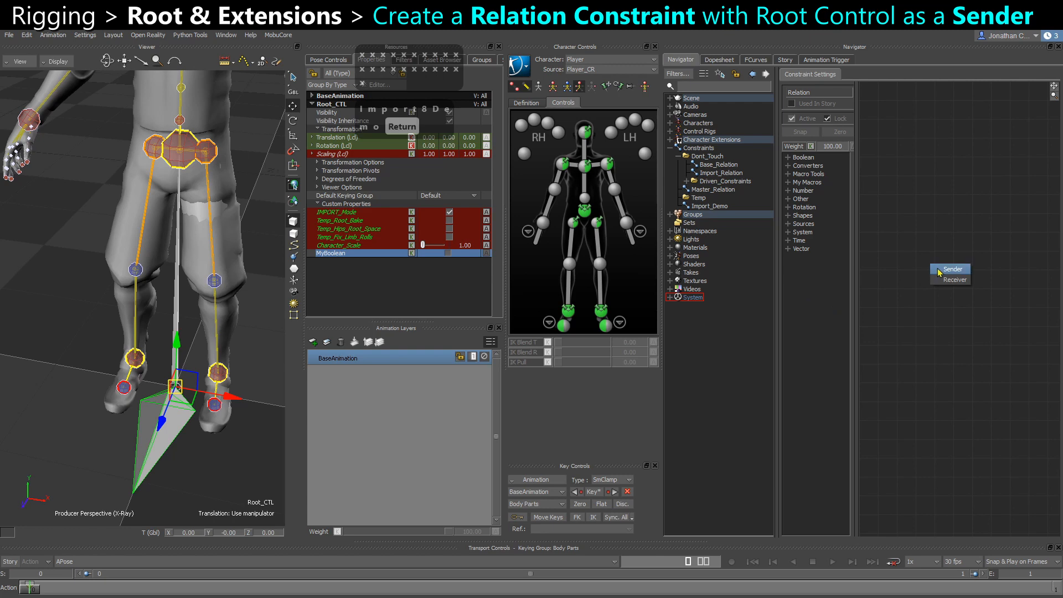
pyautogui.click(949, 270)
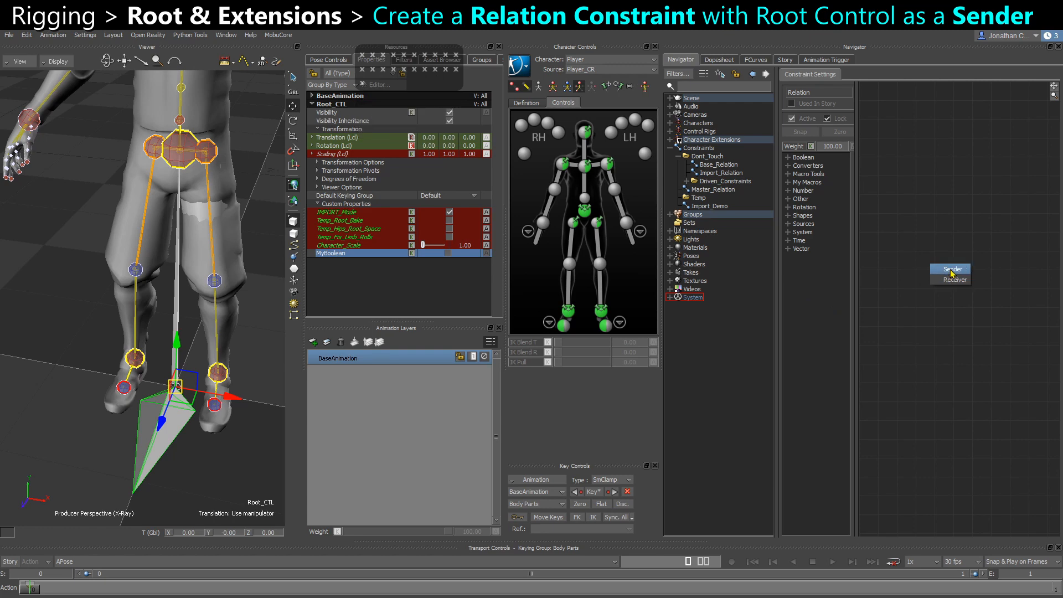
pyautogui.moveTo(963, 271); pyautogui.dragTo(914, 223)
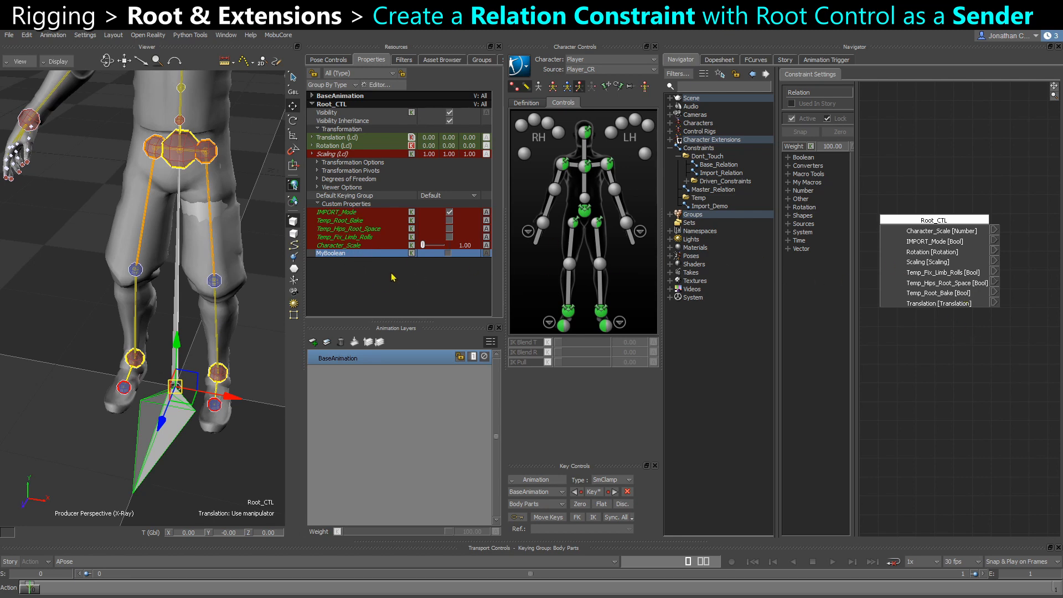
# Make Root_CTL's MyBoolean property animatable and lock it.
pyautogui.click(486, 253)
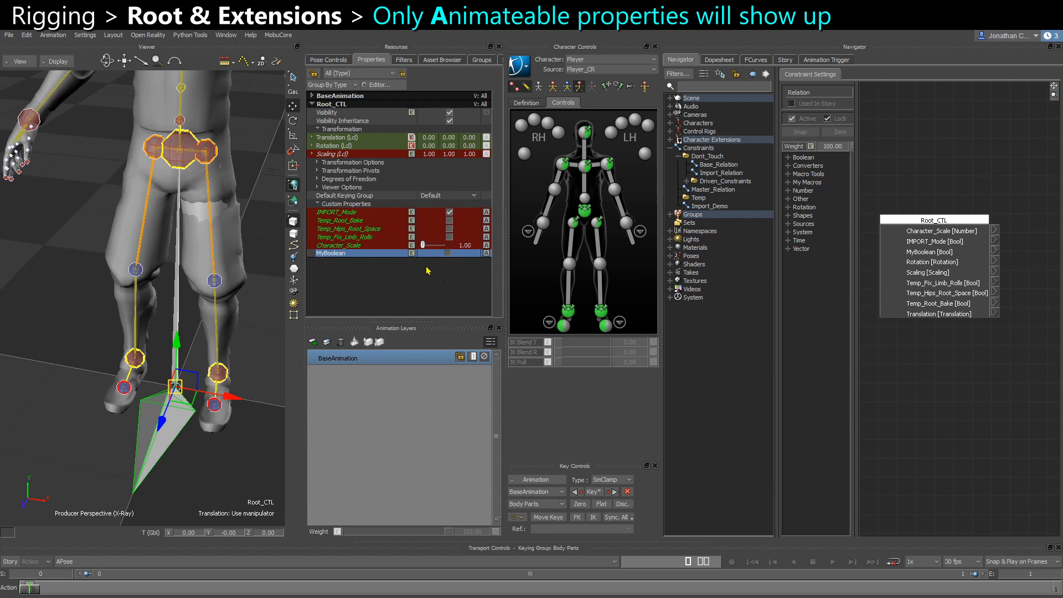
pyautogui.rightClick(334, 255)
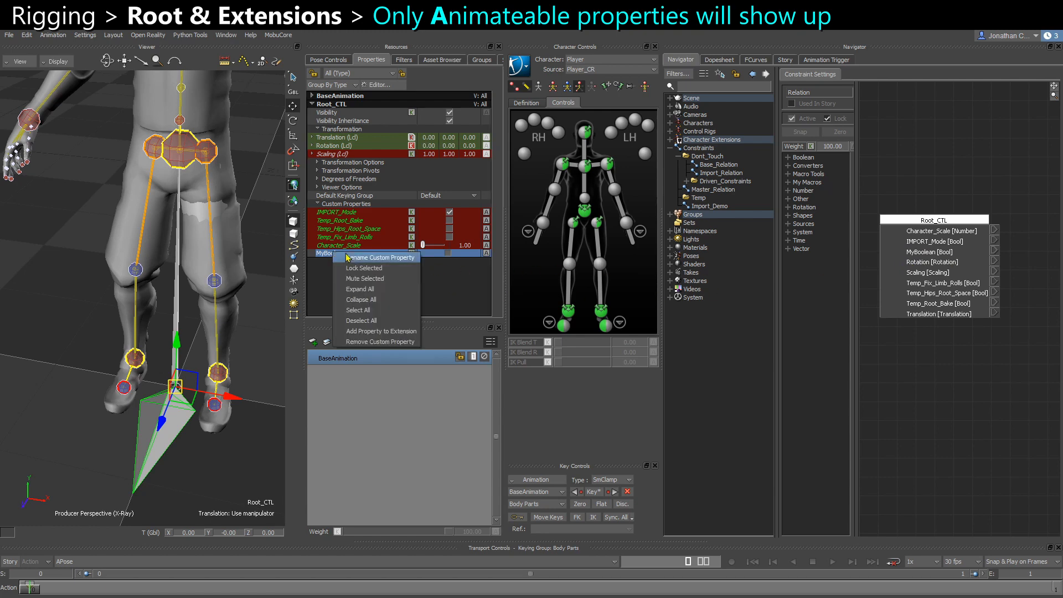
pyautogui.click(382, 269)
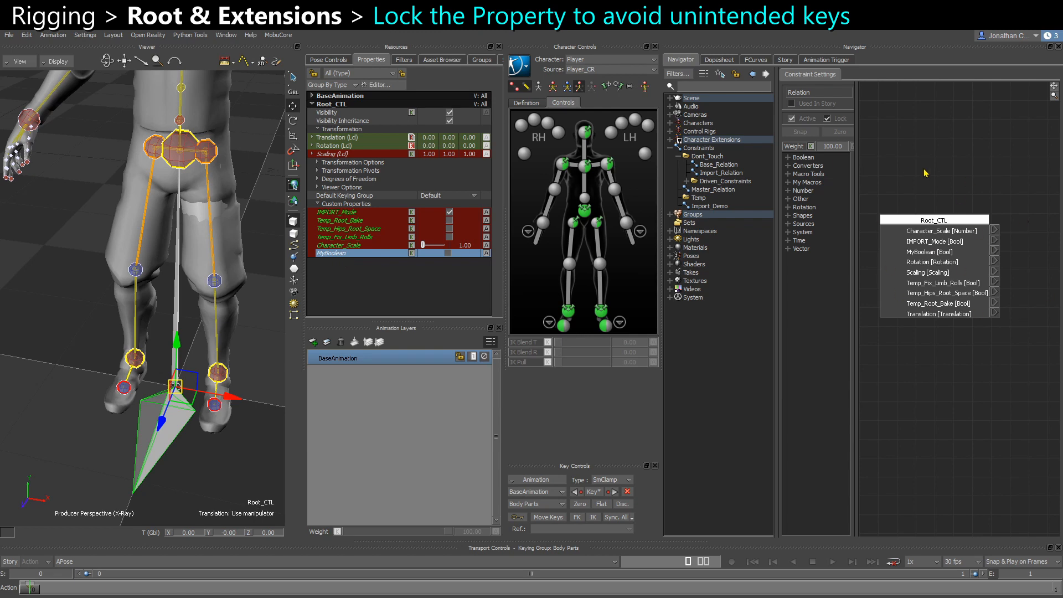
pyautogui.moveTo(921, 261); pyautogui.dragTo(901, 272)
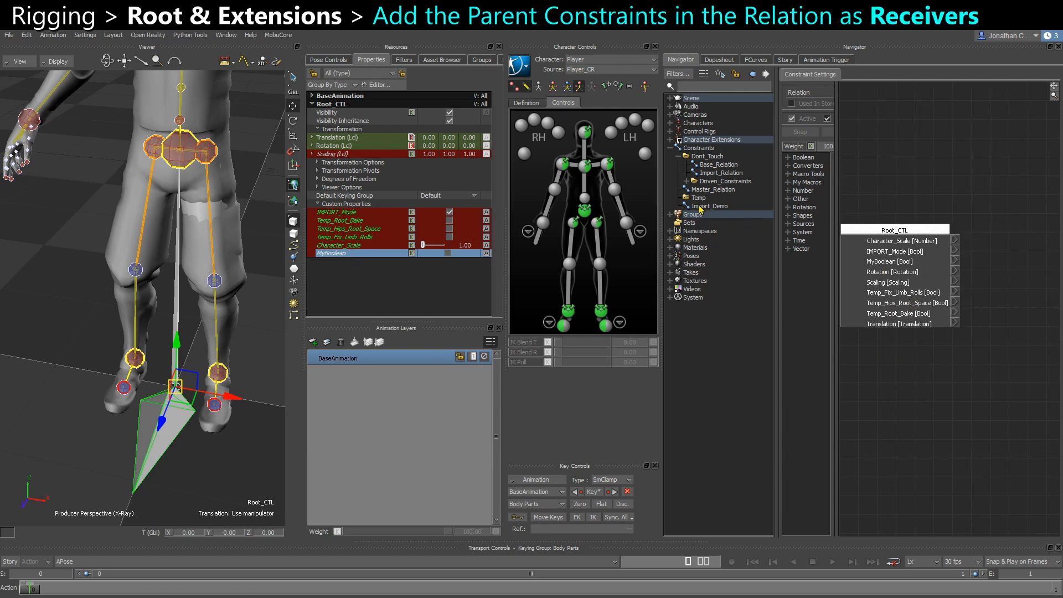
# Check the constrained and source objects of Root_B_2_CTL and Root_CTL_2_B in the Driven_Constraints folder.
pyautogui.click(709, 206)
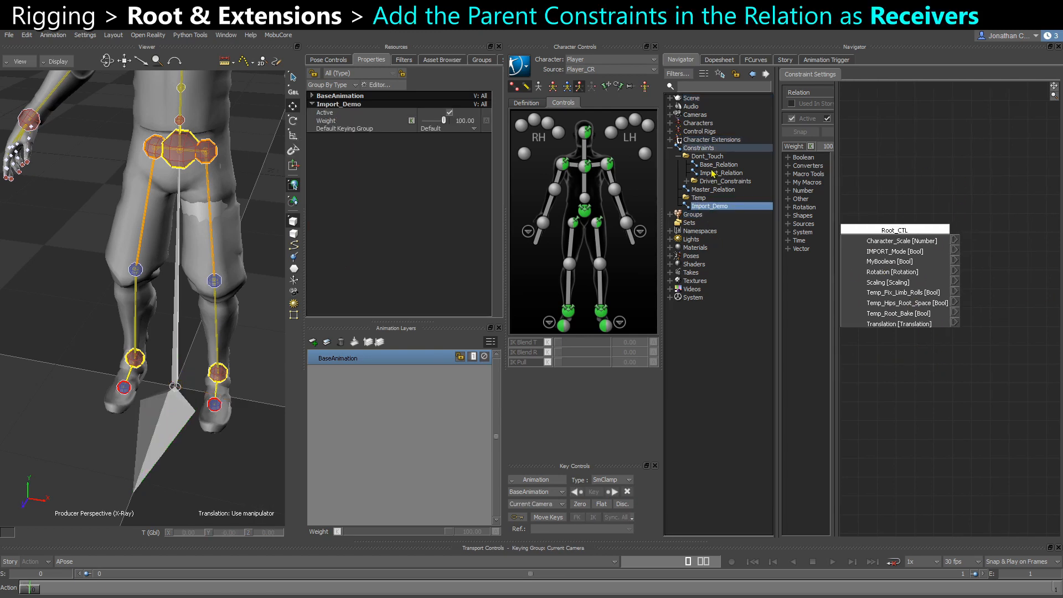
pyautogui.click(687, 182)
pyautogui.click(720, 190)
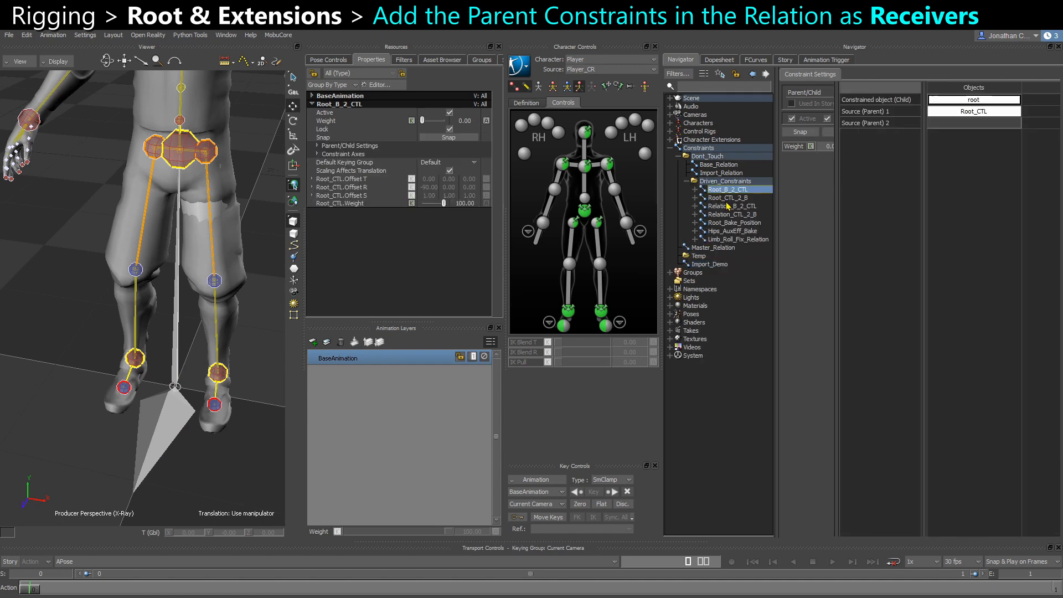
pyautogui.keyDown('ctrl'); pyautogui.click(723, 197); pyautogui.keyUp('ctrl')
pyautogui.keyDown('ctrl'); pyautogui.click(728, 197); pyautogui.keyUp('ctrl')
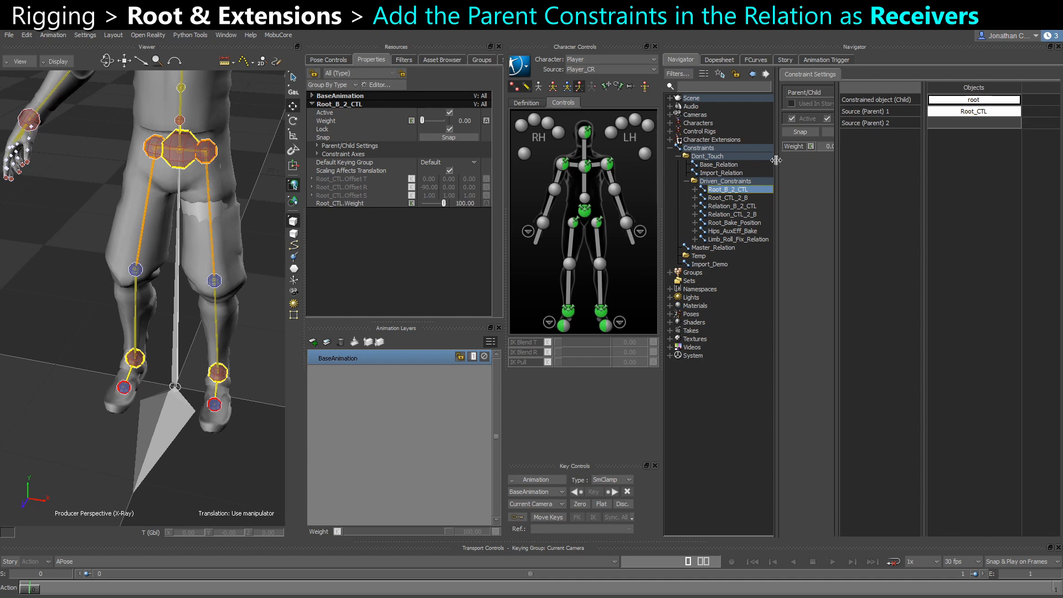
pyautogui.click(732, 198)
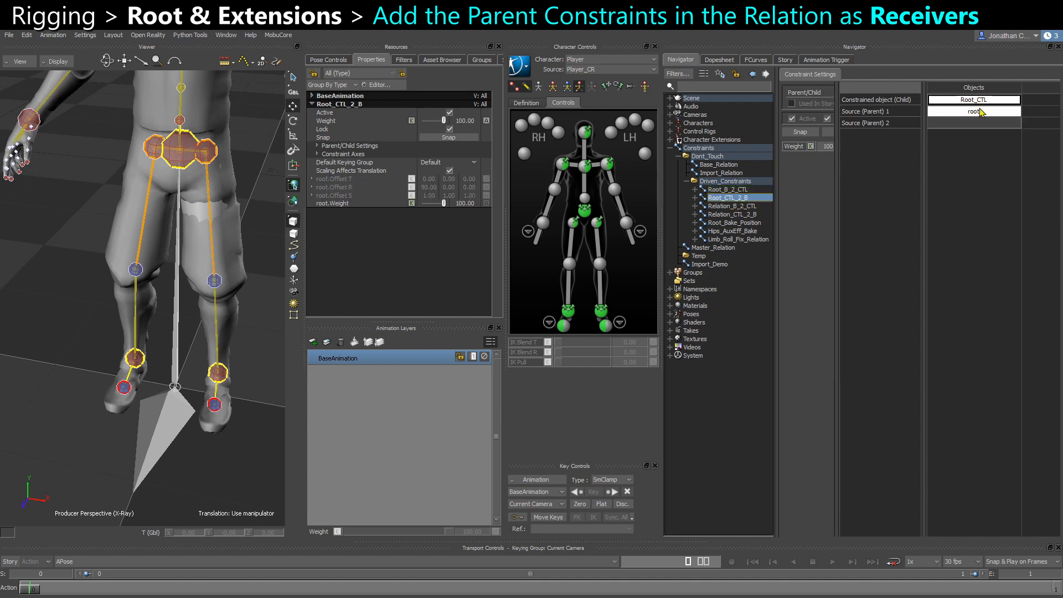
# Check the Weight settings of both root Parent/Child constraints and make the Weight of Root_CTL_2_B animatable.
pyautogui.click(745, 190)
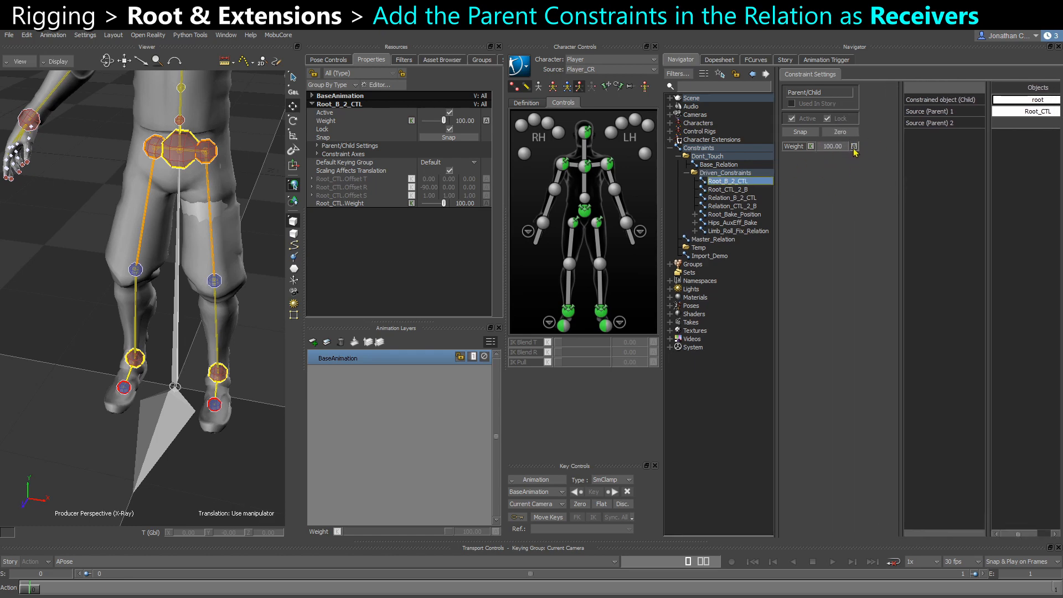
pyautogui.click(730, 190)
pyautogui.press('Return')
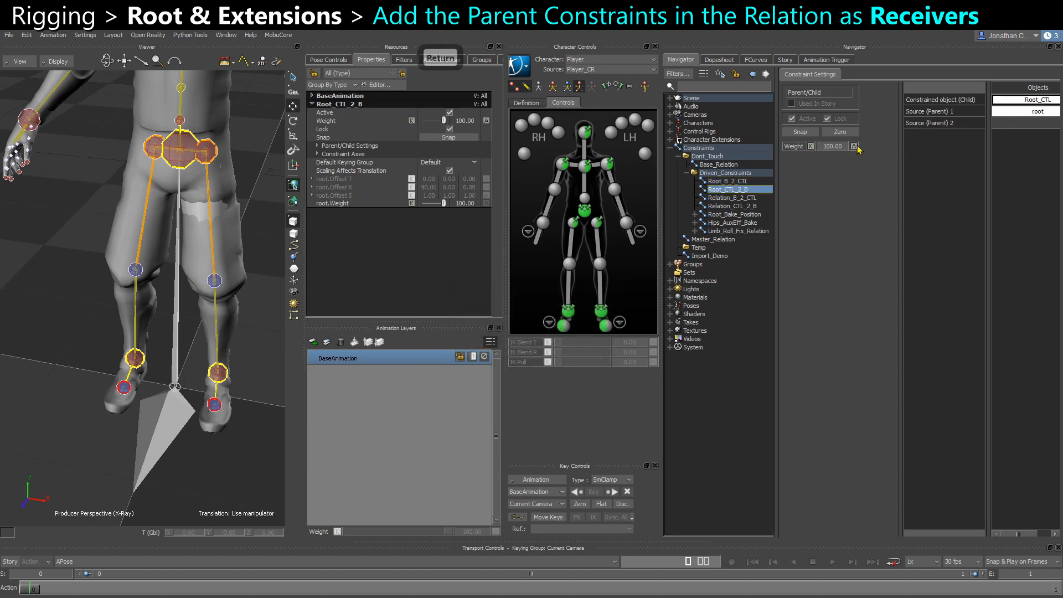
pyautogui.press('Return')
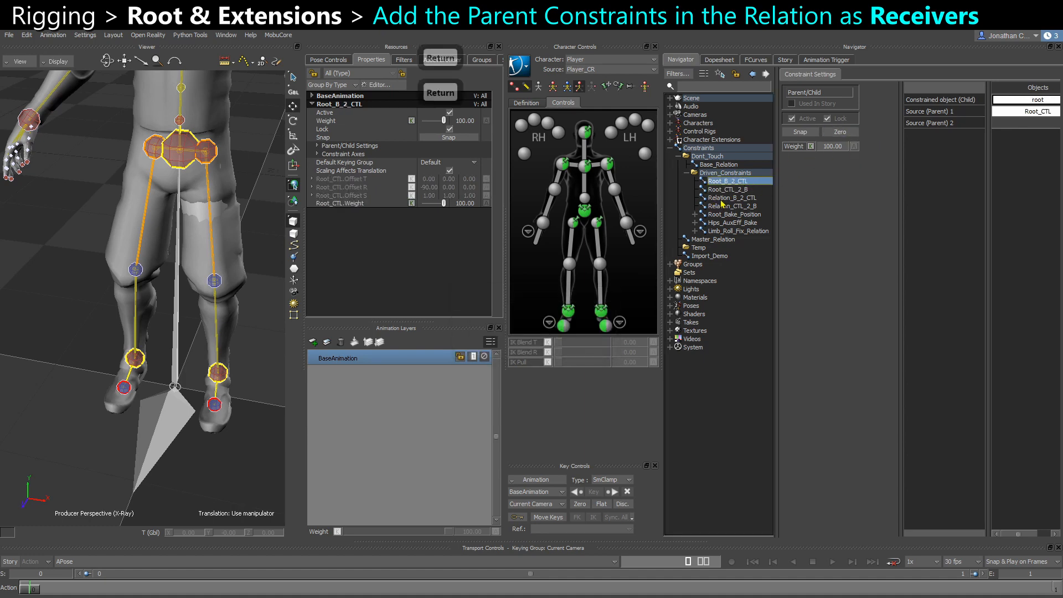
pyautogui.click(742, 181)
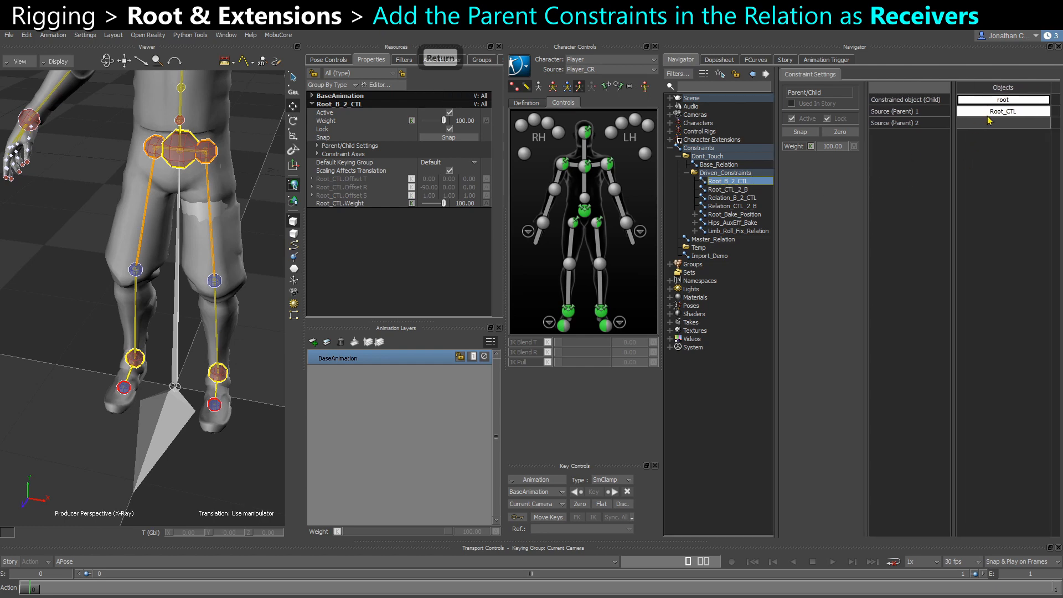
pyautogui.click(740, 189)
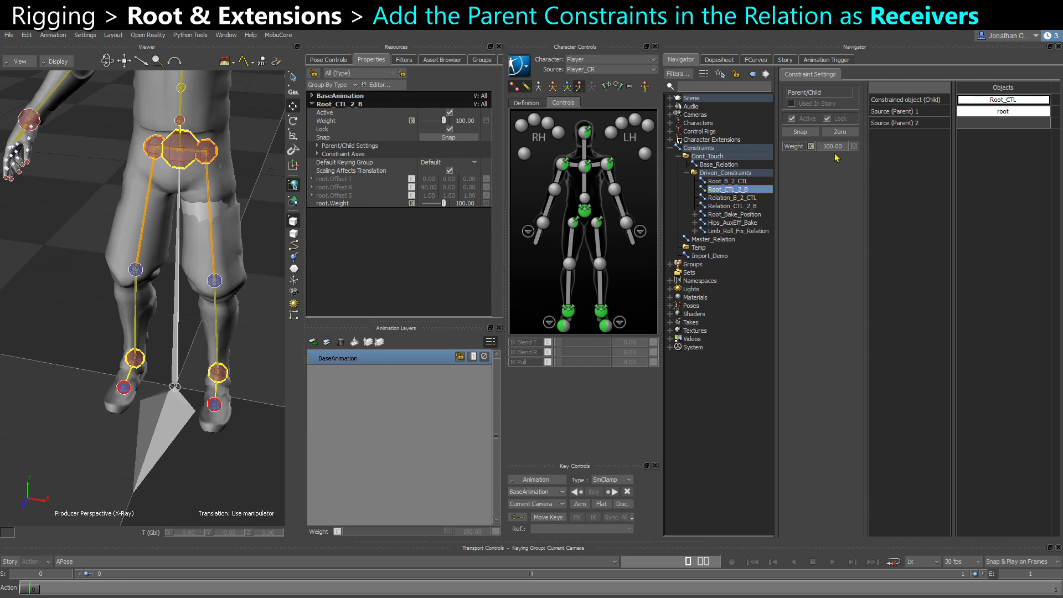
pyautogui.click(854, 147)
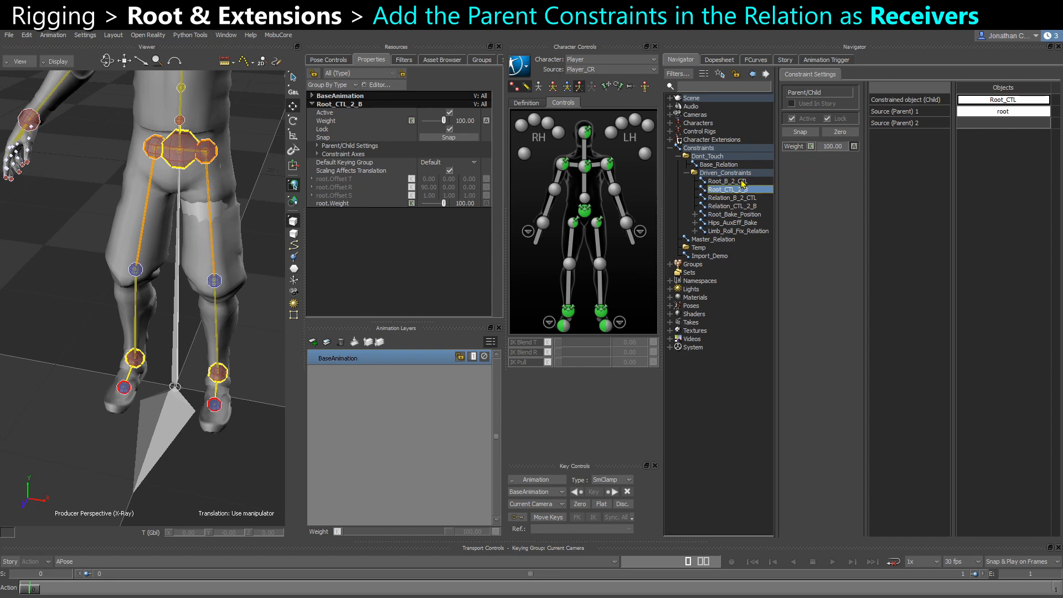
# Reopen the Import_Demo relation and add the Root_CTL_2_B constraint to its graph as a receiver.
pyautogui.click(709, 256)
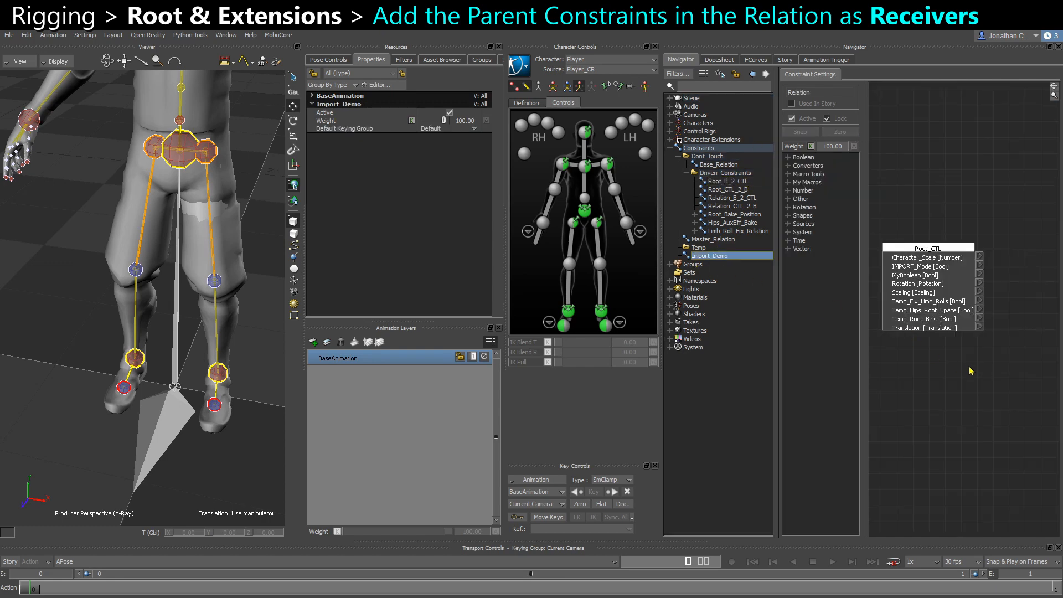
pyautogui.moveTo(722, 198); pyautogui.dragTo(991, 226)
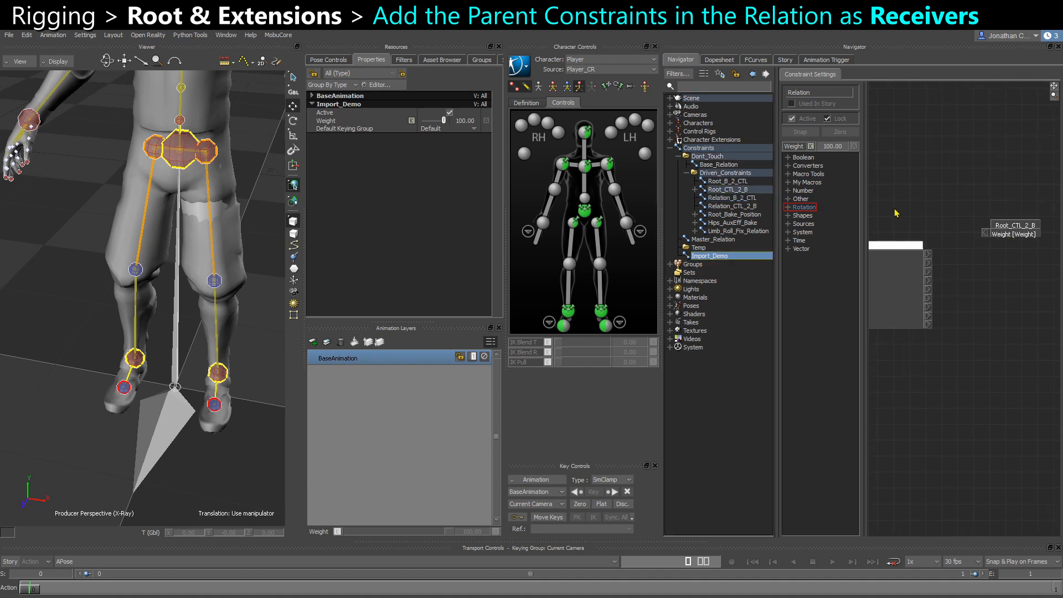
# Add the Root_B_2_CTL constraint to the Import_Demo relation graph as a receiver and widen the graph area.
pyautogui.moveTo(720, 181); pyautogui.dragTo(992, 256)
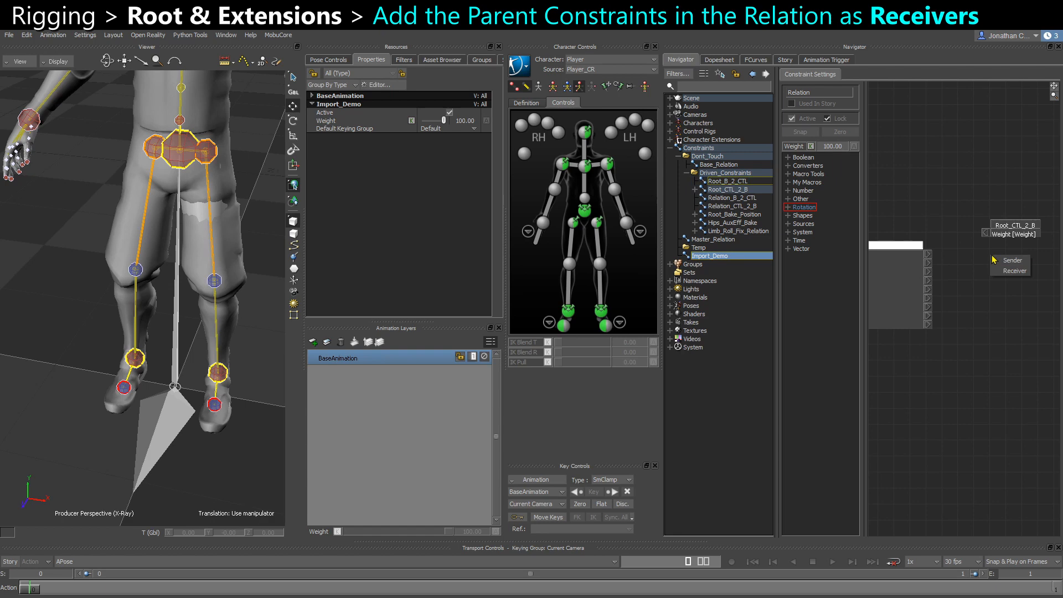
pyautogui.click(1017, 272)
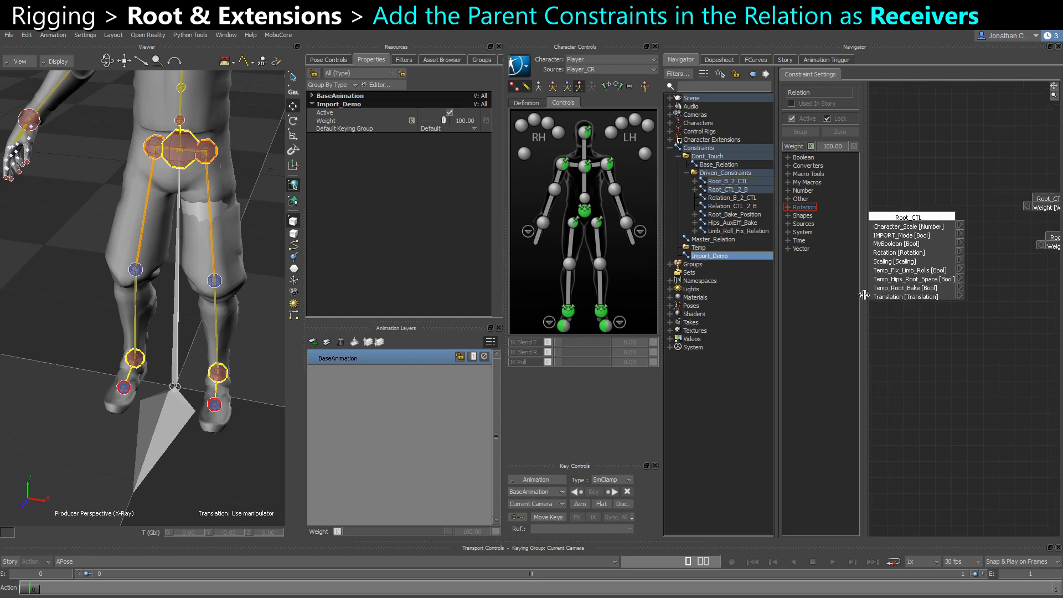
pyautogui.moveTo(867, 294); pyautogui.dragTo(831, 294)
pyautogui.keyDown('ctrl'); pyautogui.moveTo(933, 319); pyautogui.dragTo(926, 285); pyautogui.keyUp('ctrl')
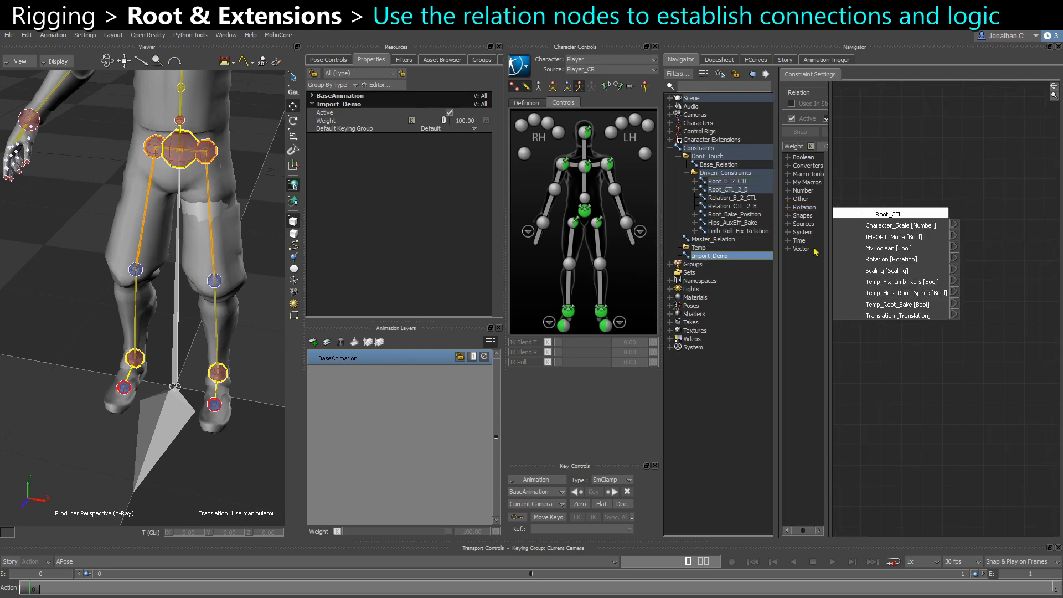
pyautogui.moveTo(829, 238); pyautogui.dragTo(864, 238)
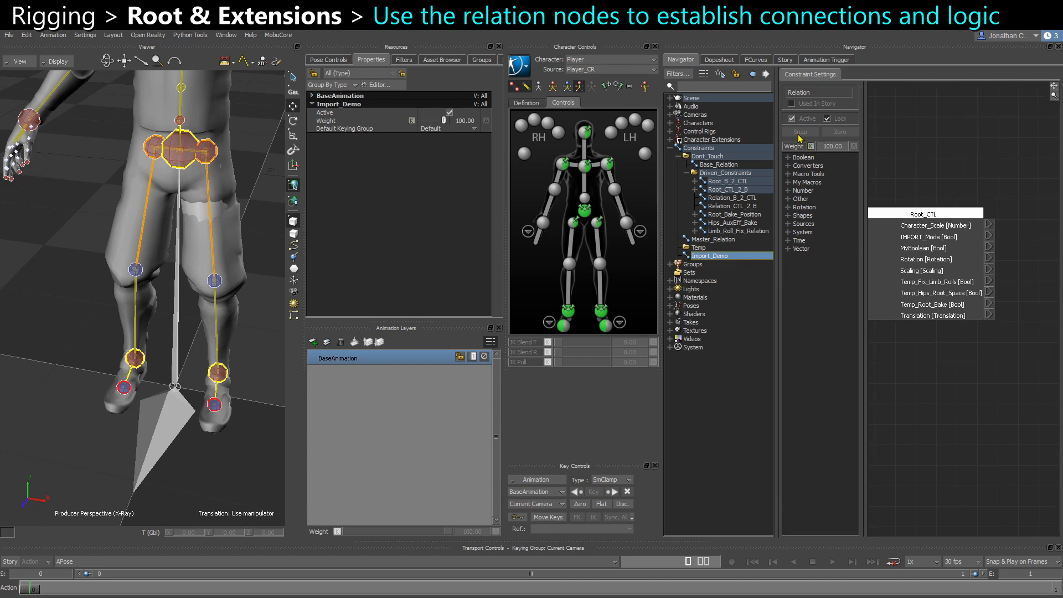
pyautogui.moveTo(504, 244); pyautogui.dragTo(456, 244)
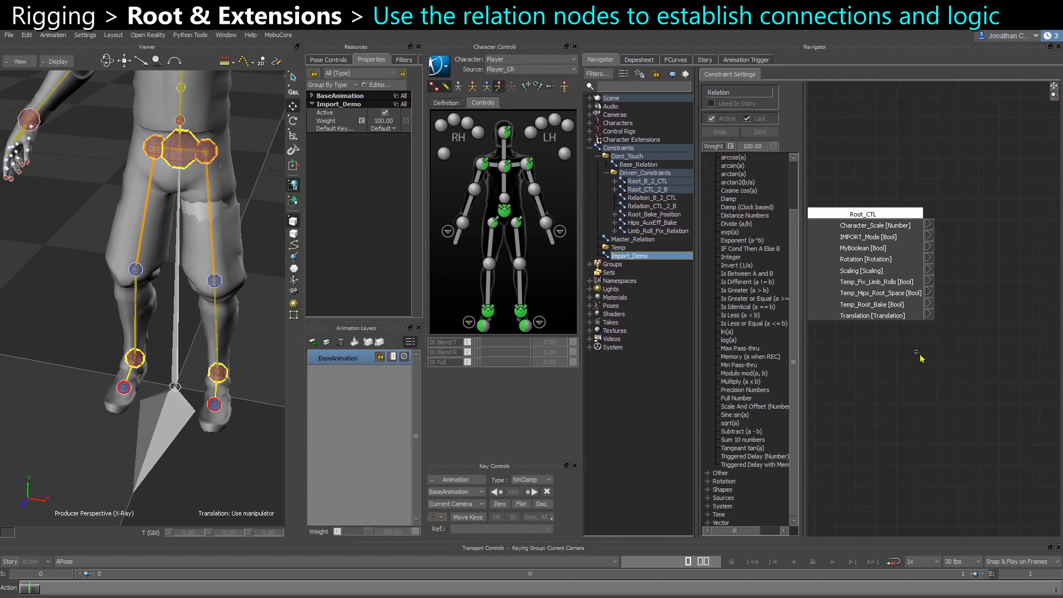
# Line up the Root_CTL_2_B and Root_B_2_CTL receiver nodes one above the other in the relation graph.
pyautogui.moveTo(870, 260); pyautogui.dragTo(880, 264)
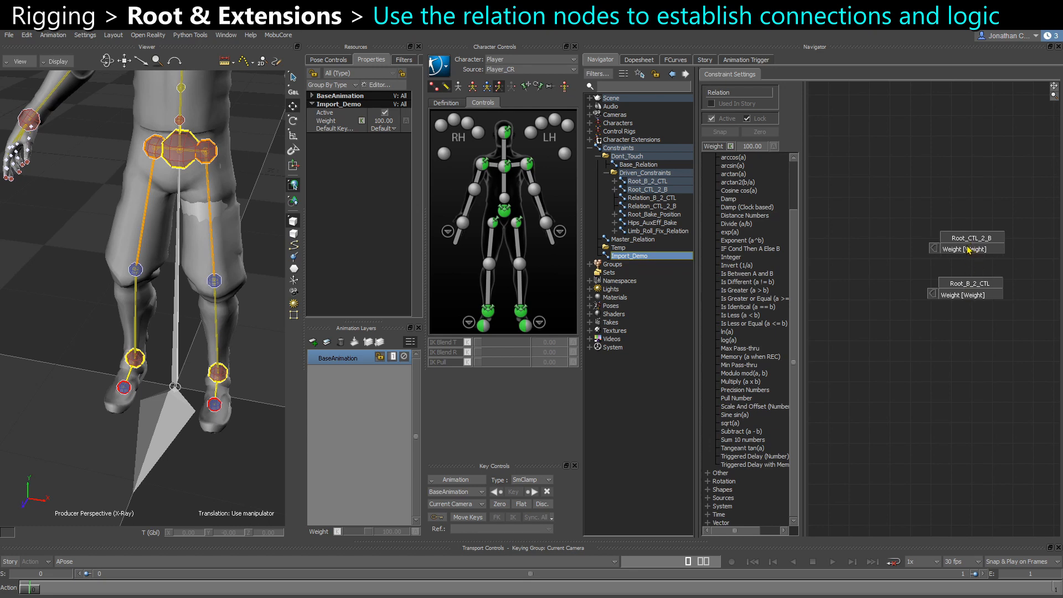
pyautogui.moveTo(967, 247); pyautogui.dragTo(965, 249)
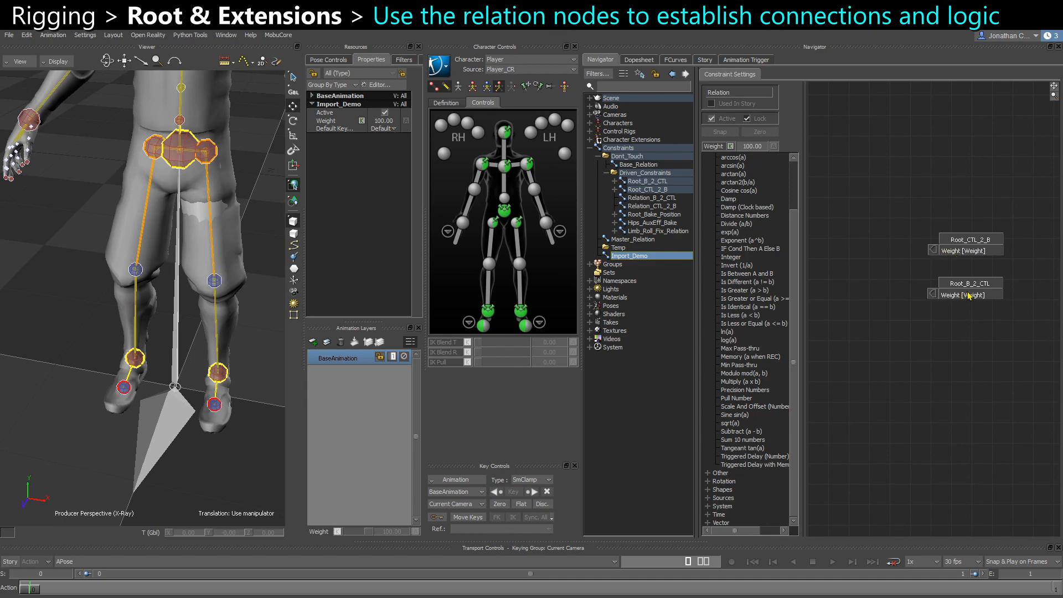
pyautogui.moveTo(969, 296); pyautogui.dragTo(970, 304)
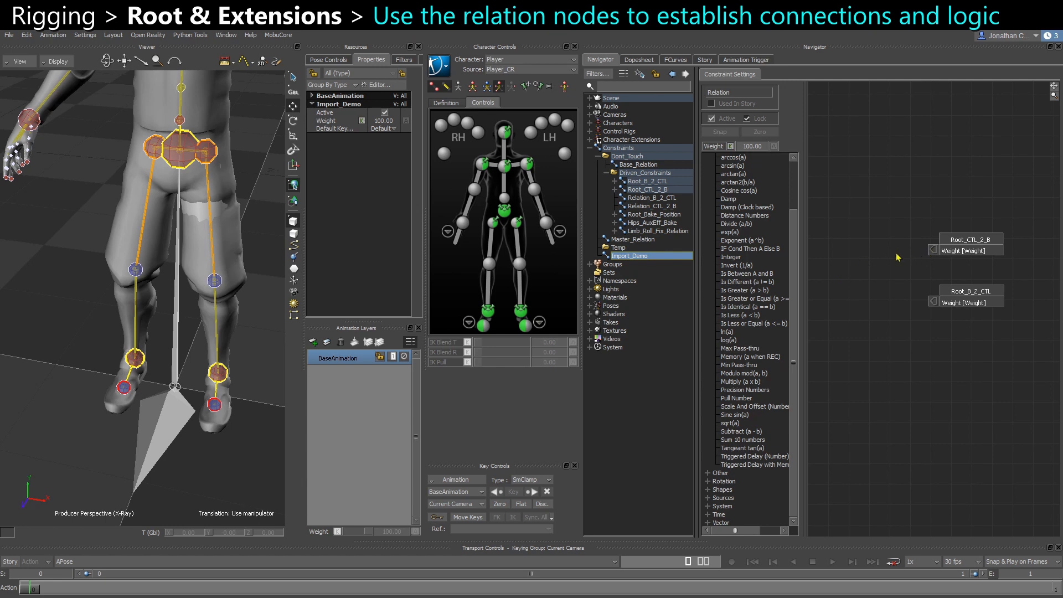
# Add an IF Cond Then A Else B number operator and place it between Root_CTL and the receiver nodes.
pyautogui.click(753, 249)
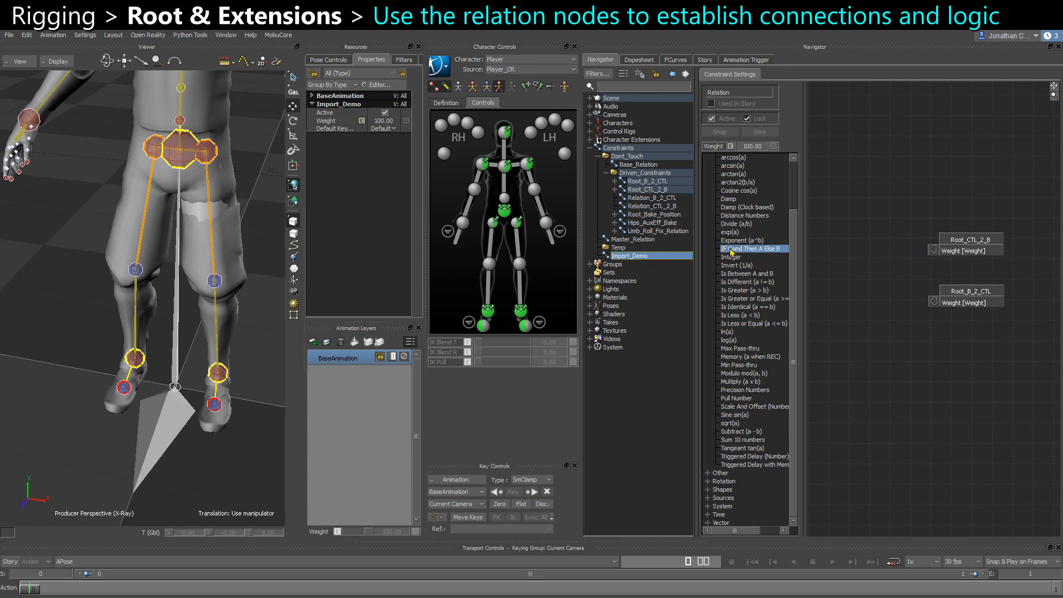
pyautogui.moveTo(731, 250); pyautogui.dragTo(735, 249)
pyautogui.moveTo(829, 237); pyautogui.dragTo(838, 233)
pyautogui.keyDown('shift'); pyautogui.moveTo(881, 286); pyautogui.dragTo(996, 272); pyautogui.keyUp('shift')
pyautogui.moveTo(981, 234); pyautogui.dragTo(950, 232)
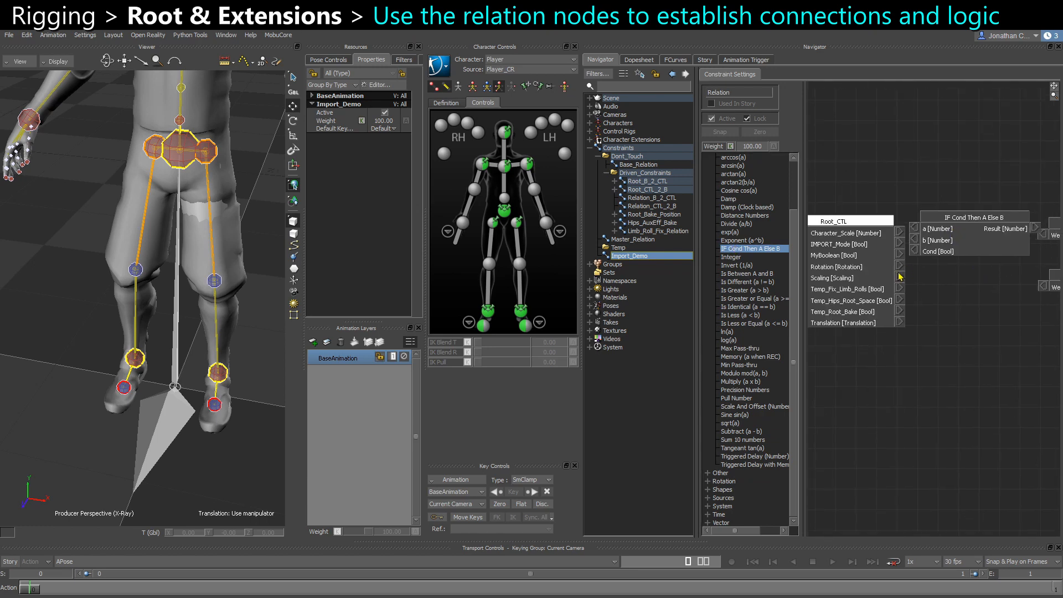
pyautogui.moveTo(892, 277); pyautogui.dragTo(871, 270)
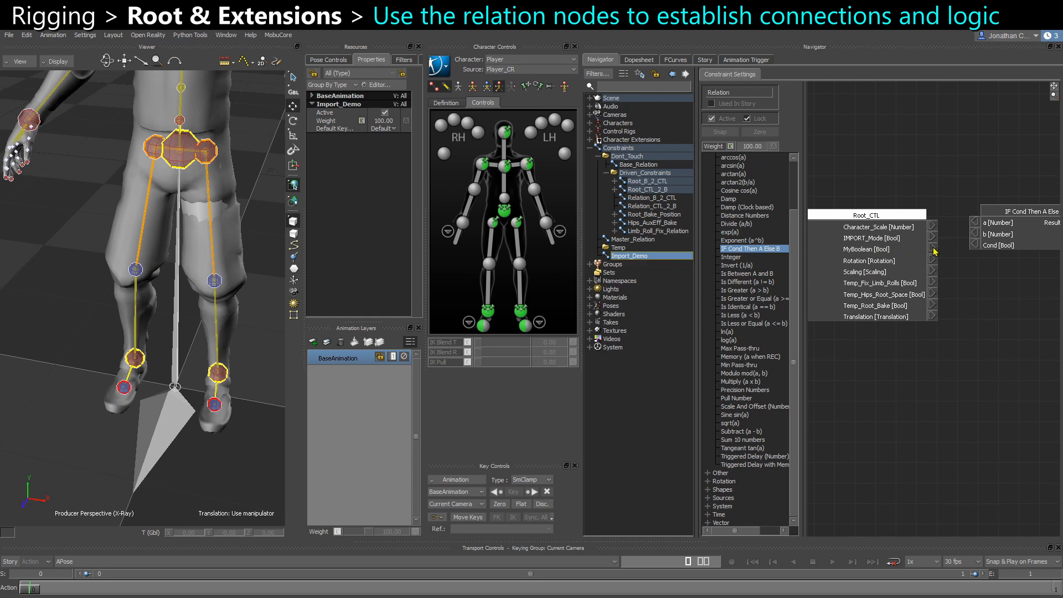
# Connect Root_CTL's MyBoolean output to the Cond input of the IF Cond Then A Else B node.
pyautogui.moveTo(933, 249); pyautogui.dragTo(975, 247)
pyautogui.keyDown('shift'); pyautogui.moveTo(1000, 285); pyautogui.dragTo(932, 293); pyautogui.keyUp('shift')
pyautogui.moveTo(963, 241); pyautogui.dragTo(926, 268)
pyautogui.moveTo(1015, 233); pyautogui.dragTo(1027, 235)
pyautogui.keyDown('shift'); pyautogui.moveTo(912, 299); pyautogui.dragTo(966, 300); pyautogui.keyUp('shift')
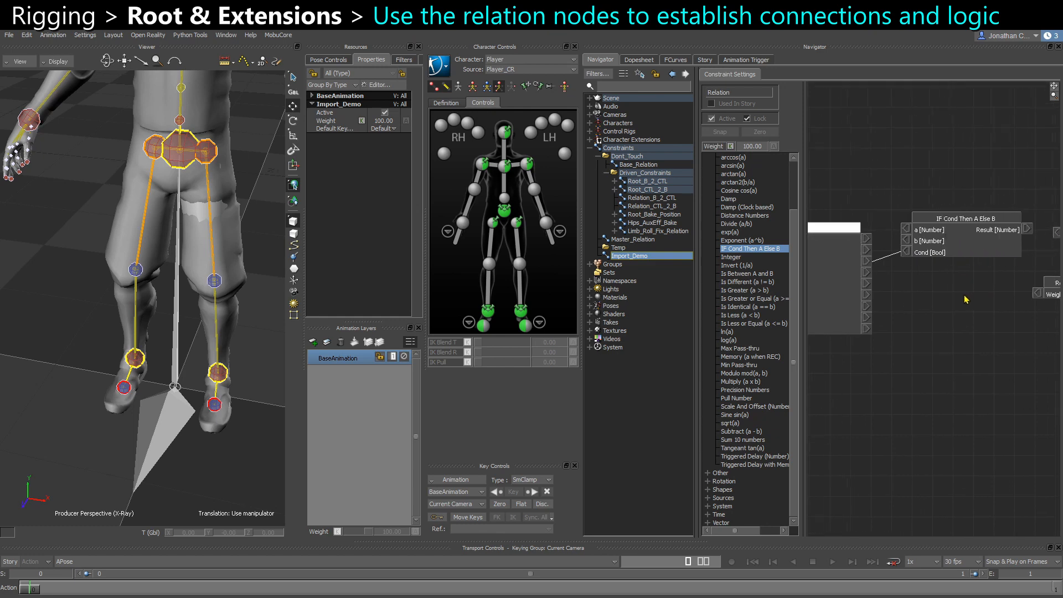
pyautogui.keyDown('shift'); pyautogui.moveTo(861, 292); pyautogui.dragTo(905, 284); pyautogui.keyUp('shift')
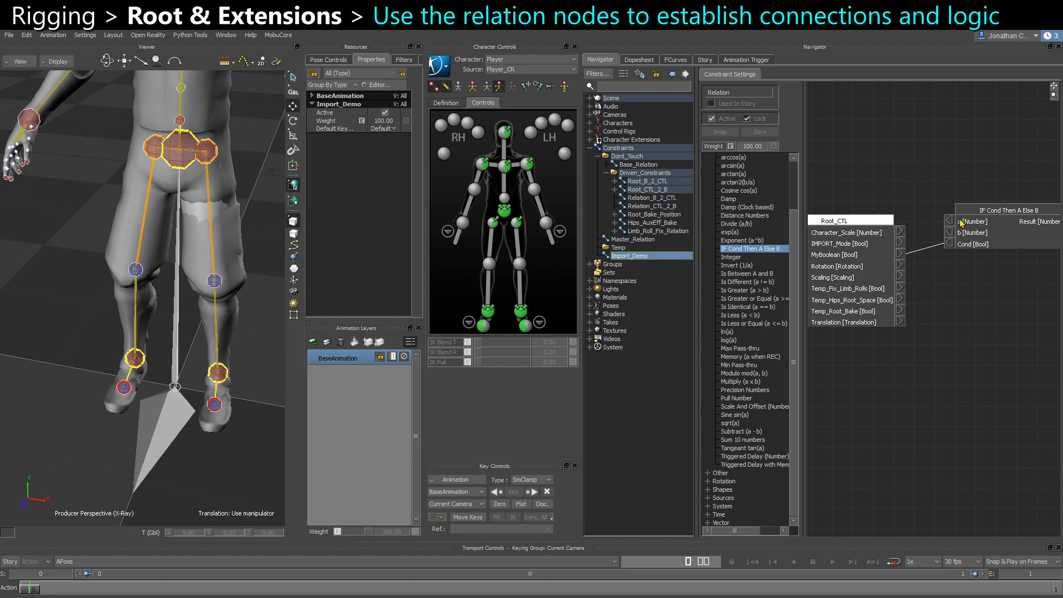
pyautogui.moveTo(878, 260); pyautogui.dragTo(872, 261)
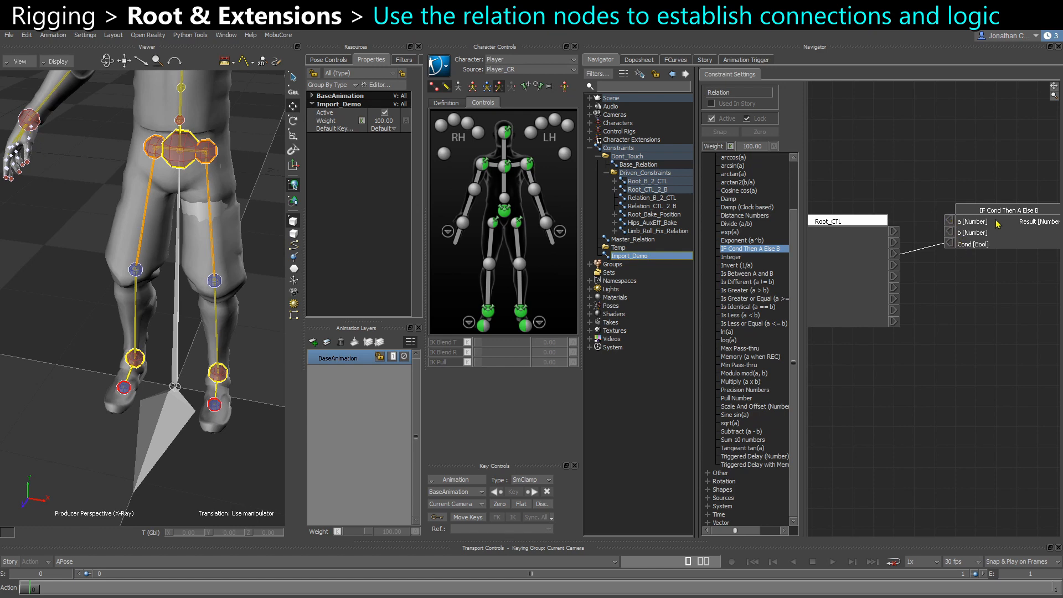
# Set the condition node's a input to 100 and its b input to 0.
pyautogui.rightClick(950, 223)
pyautogui.click(966, 224)
pyautogui.moveTo(874, 257); pyautogui.dragTo(857, 258)
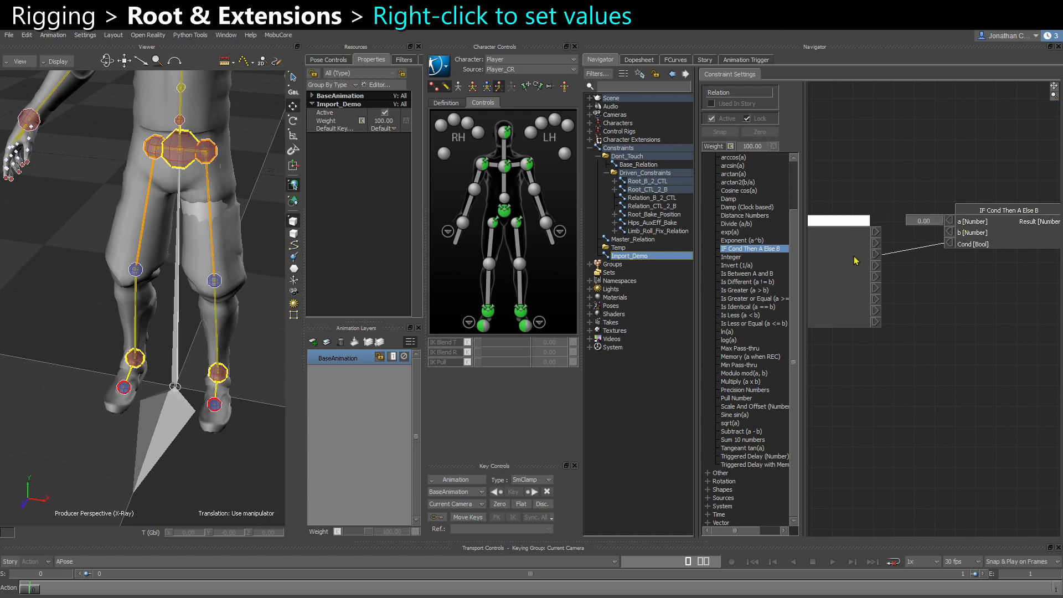
pyautogui.write('100')
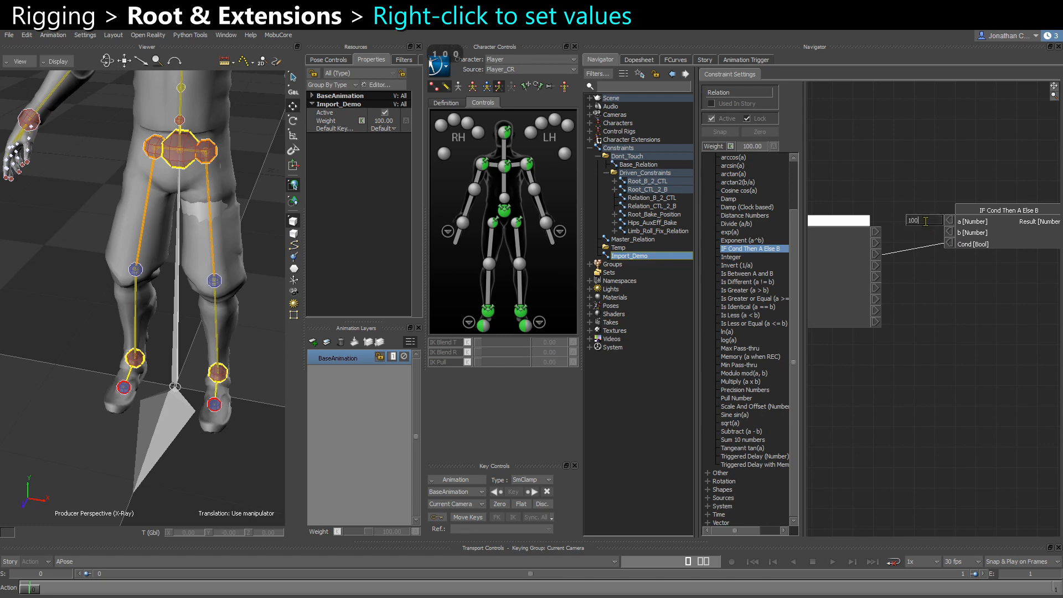
pyautogui.press('Return')
pyautogui.rightClick(948, 232)
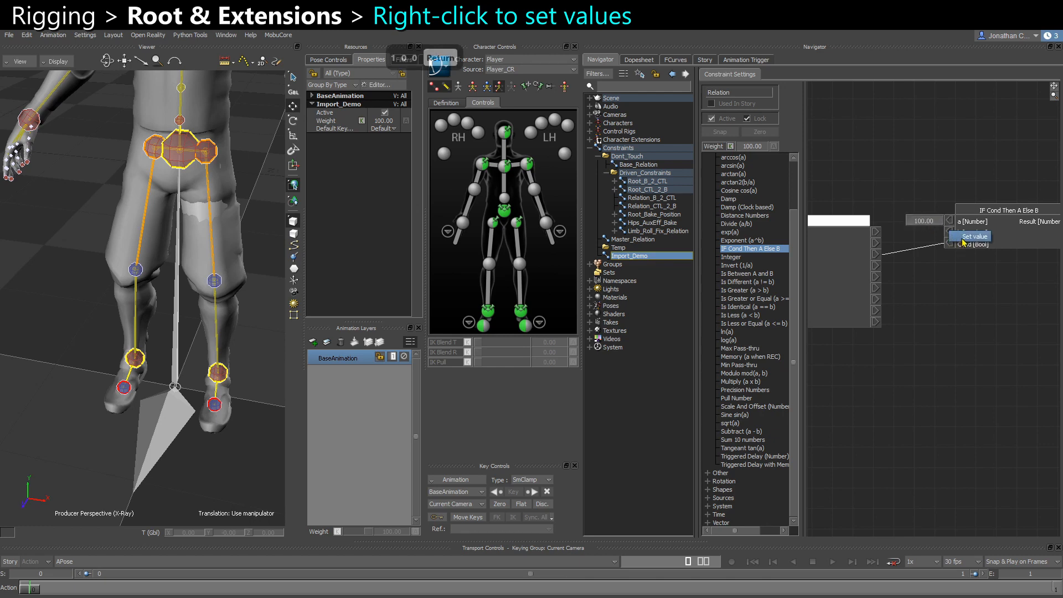
pyautogui.click(974, 237)
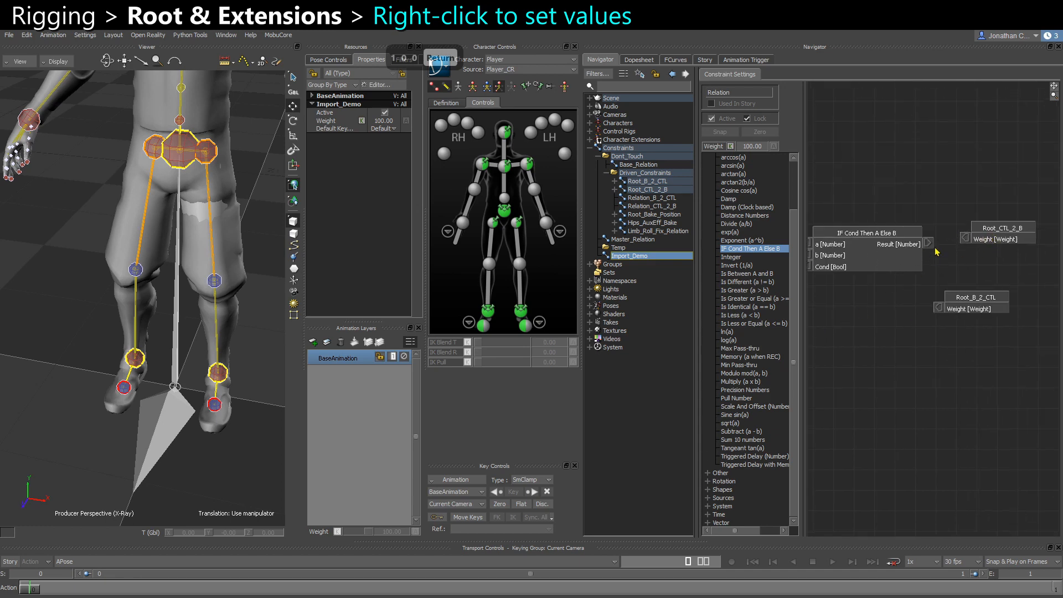
# Connect the condition node's Result to the Weight of Root_CTL_2_B and place a duplicate of the node directly below it.
pyautogui.moveTo(929, 243); pyautogui.dragTo(1001, 244)
pyautogui.moveTo(980, 309); pyautogui.dragTo(1014, 314)
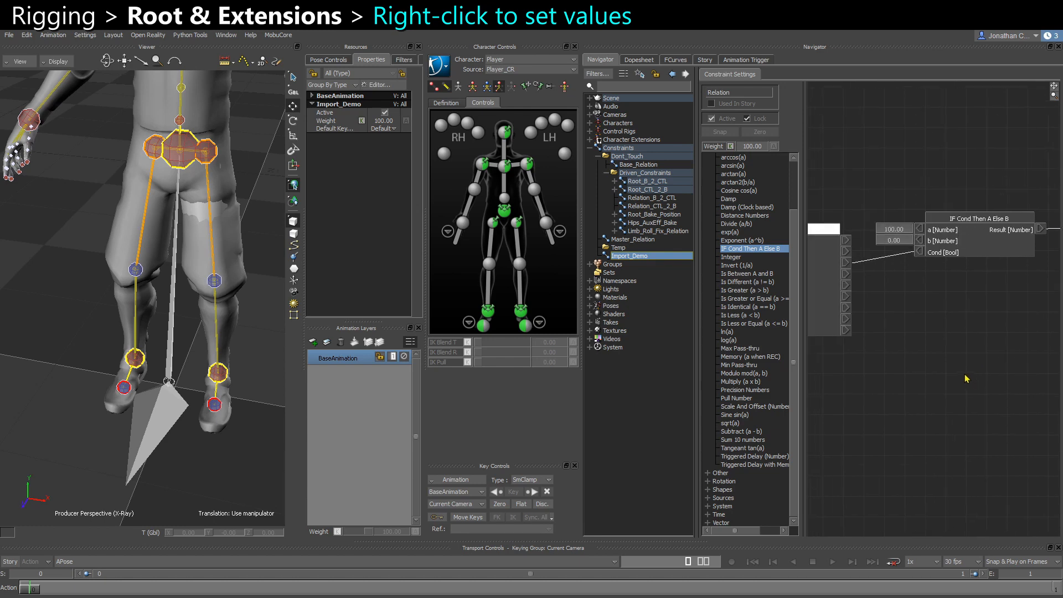
pyautogui.click(973, 220)
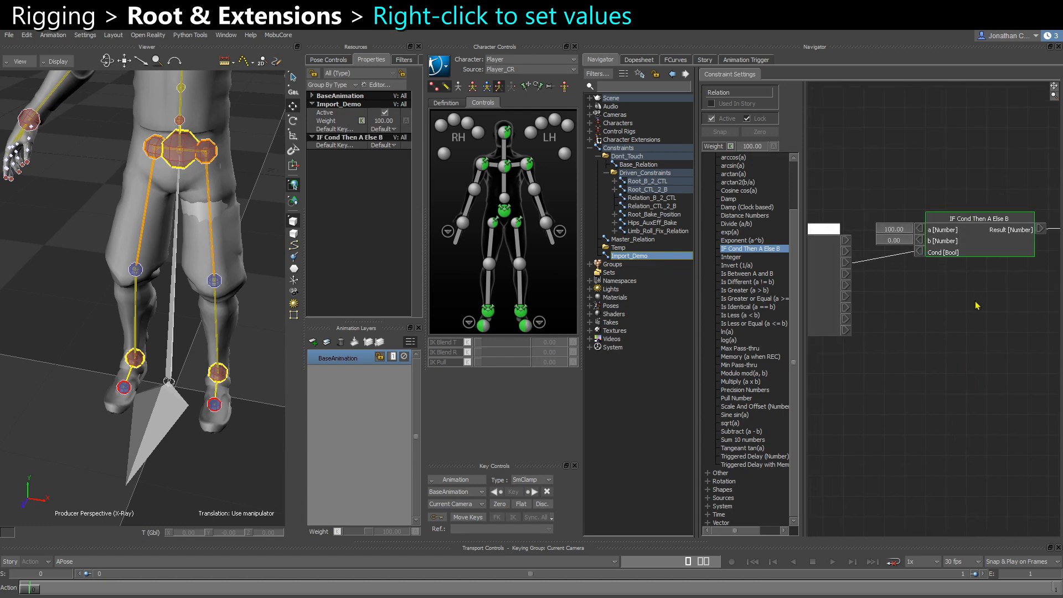
pyautogui.hotkey('ctrl', 'c')
pyautogui.hotkey('ctrl', 'v')
pyautogui.moveTo(996, 315); pyautogui.dragTo(946, 284)
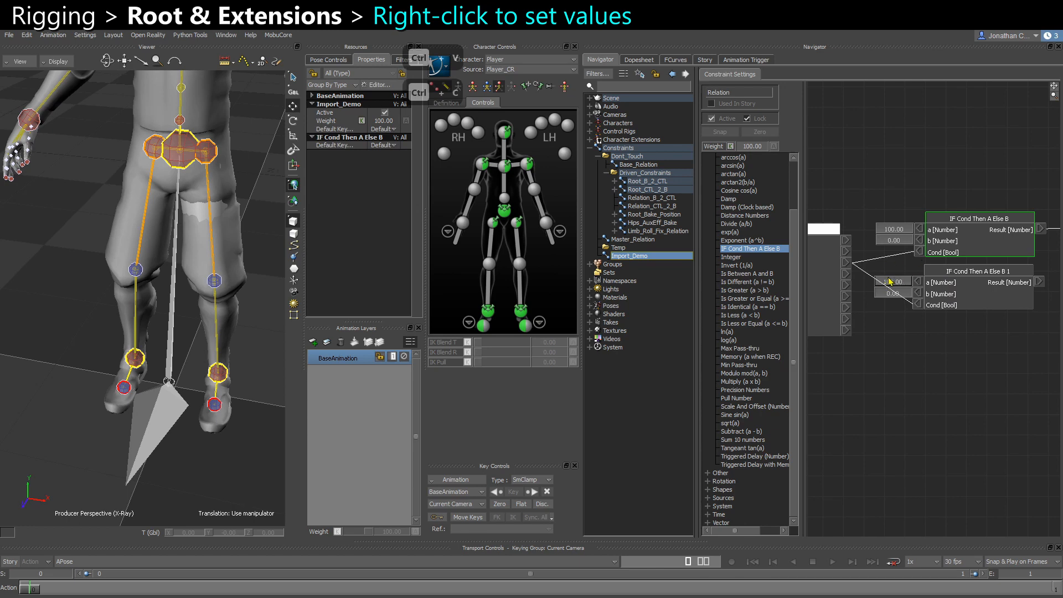
# Set the duplicated condition node's a to 0 and b to 100, and connect its Result to the Weight of Root_B_2_CTL.
pyautogui.write('0')
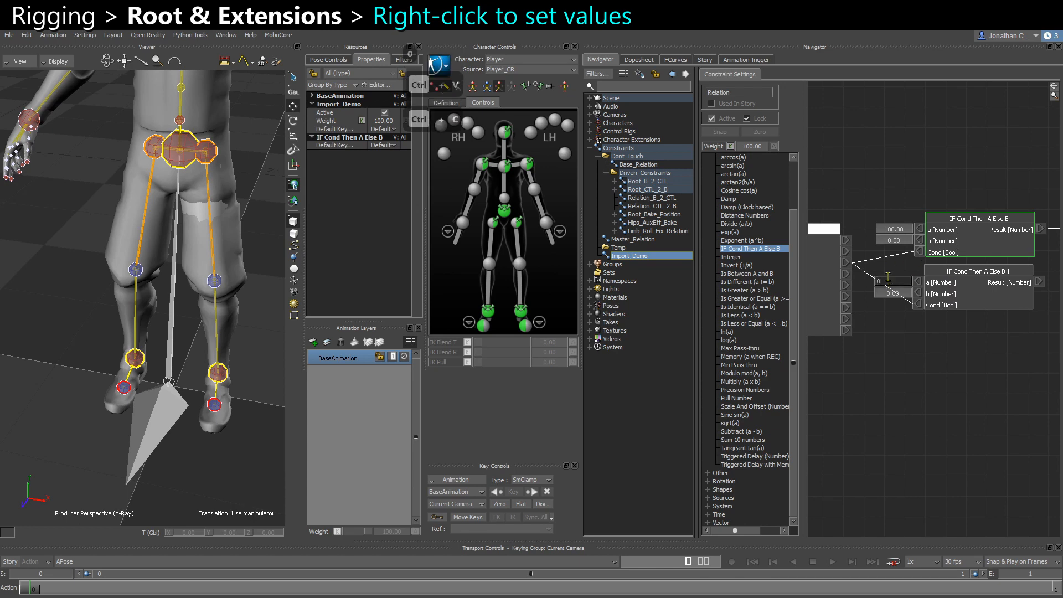
pyautogui.press('Tab')
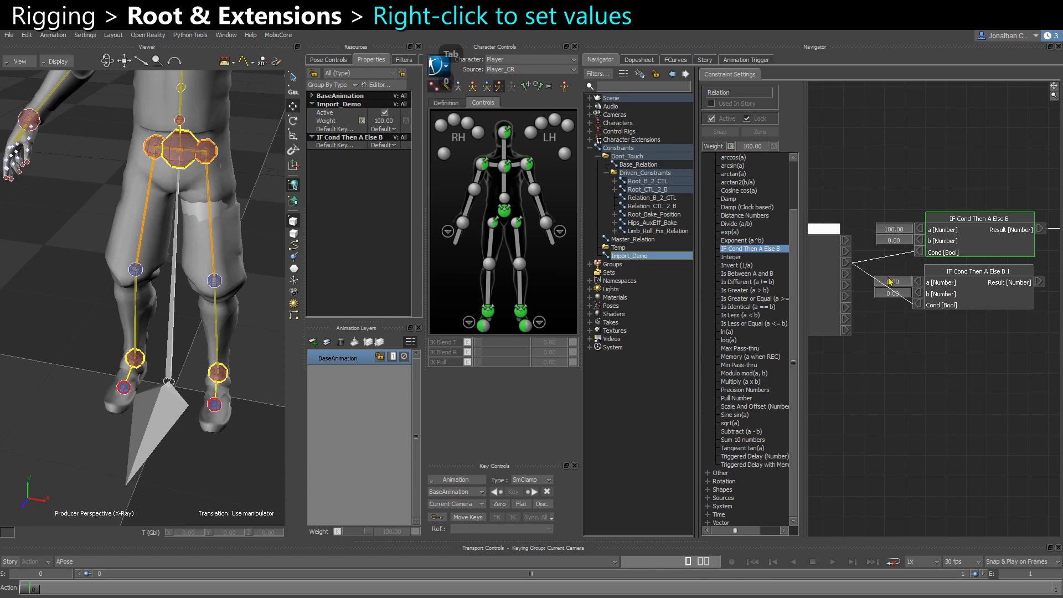
pyautogui.write('100')
pyautogui.press('Return')
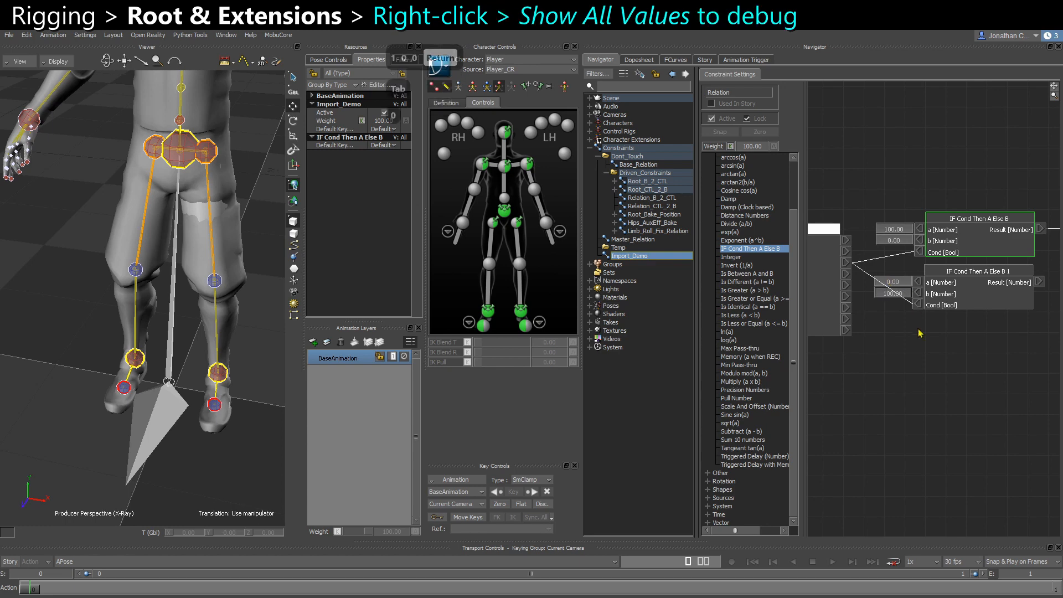
pyautogui.moveTo(970, 345); pyautogui.dragTo(805, 348, button='middle')
pyautogui.moveTo(880, 284); pyautogui.dragTo(956, 281)
# Show all values on the connections in the relation graph.
pyautogui.moveTo(900, 343); pyautogui.dragTo(996, 349, button='middle')
pyautogui.moveTo(922, 377); pyautogui.dragTo(1009, 358, button='middle')
pyautogui.rightClick(924, 354)
pyautogui.click(941, 360)
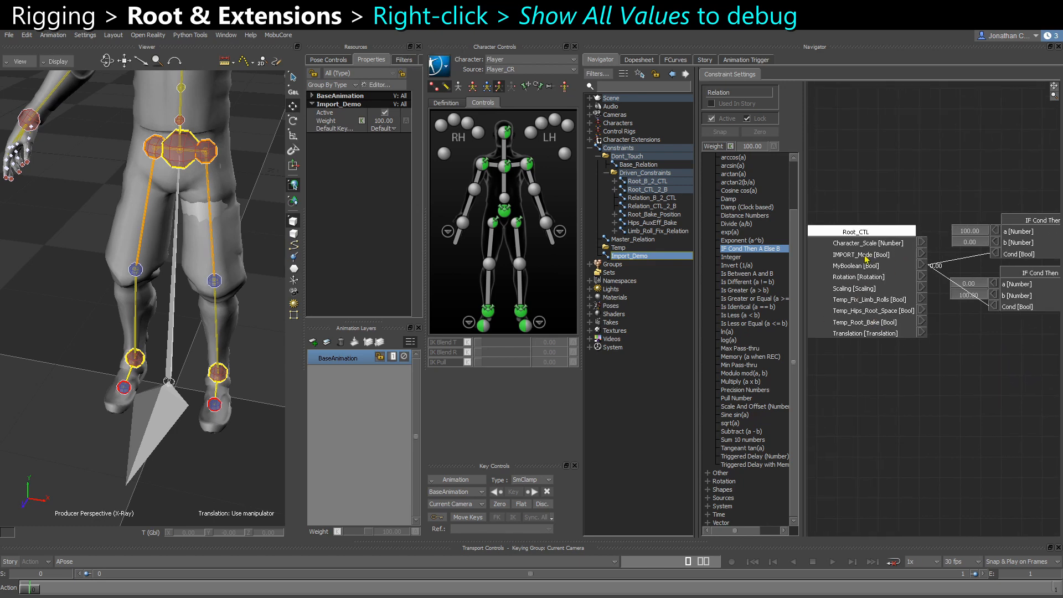
# Examine the values passing from MyBoolean through both condition nodes to the two constraint weights.
pyautogui.scroll(2, 936, 273)
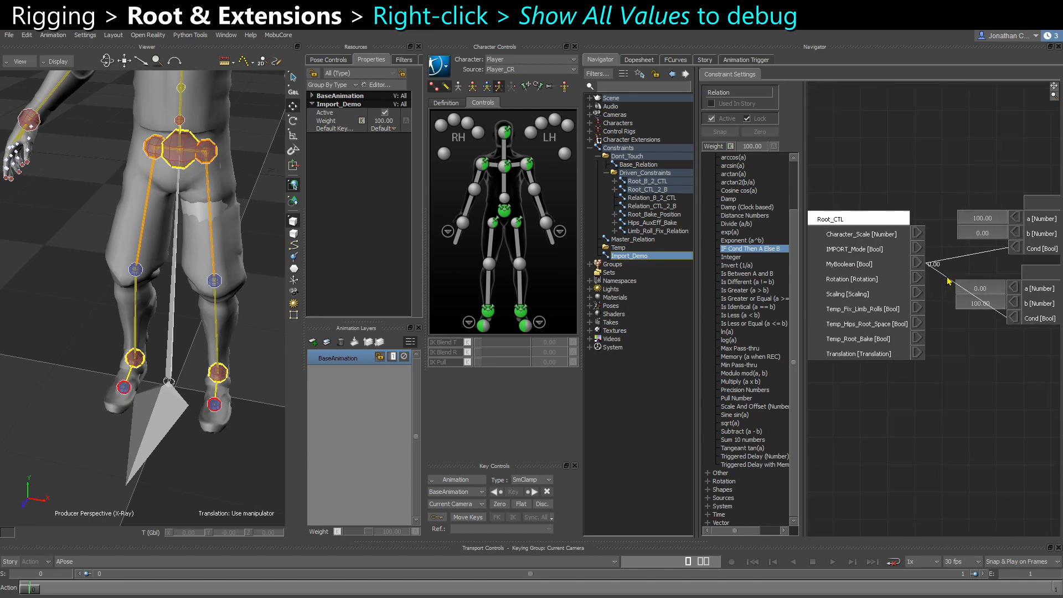
pyautogui.moveTo(991, 305); pyautogui.dragTo(851, 331, button='middle')
pyautogui.scroll(-1, 927, 324)
pyautogui.moveTo(933, 289); pyautogui.dragTo(987, 274, button='middle')
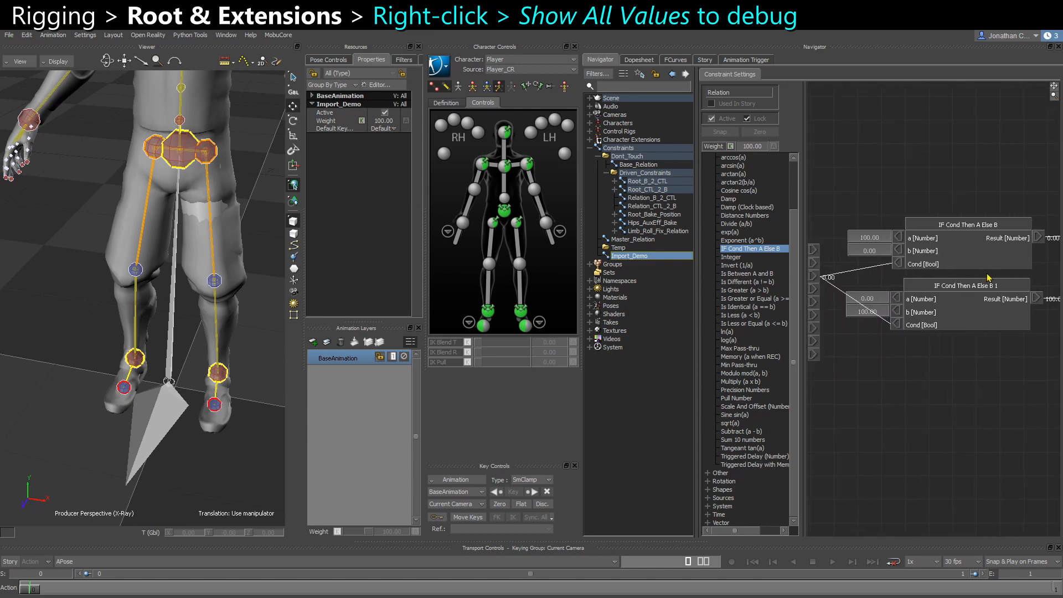
pyautogui.click(957, 249)
pyautogui.moveTo(938, 351); pyautogui.dragTo(921, 339, button='middle')
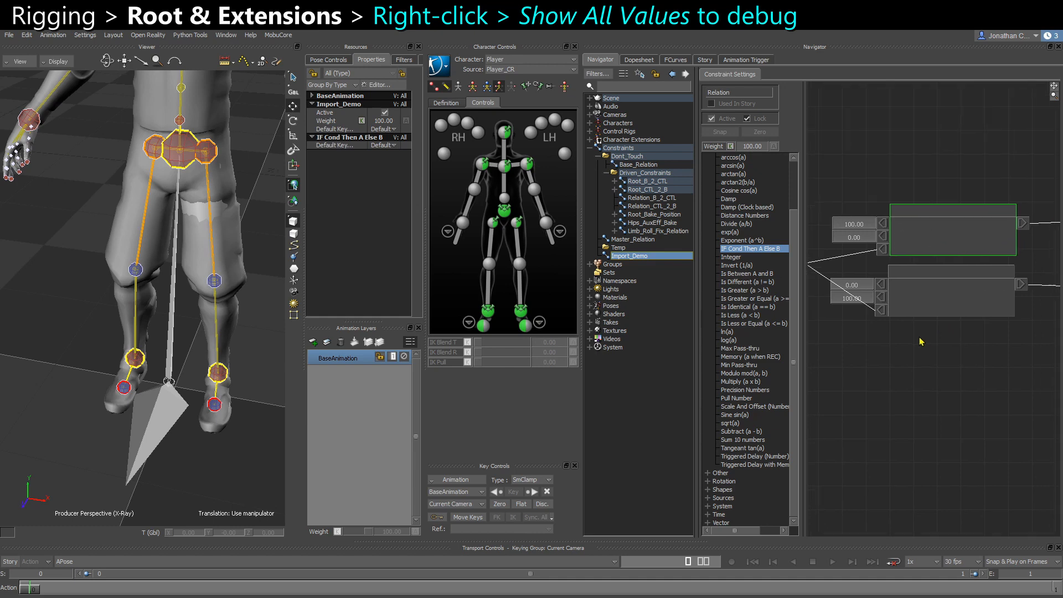
pyautogui.moveTo(928, 353); pyautogui.dragTo(963, 296)
pyautogui.moveTo(1013, 316); pyautogui.dragTo(899, 321, button='middle')
pyautogui.scroll(1, 944, 295)
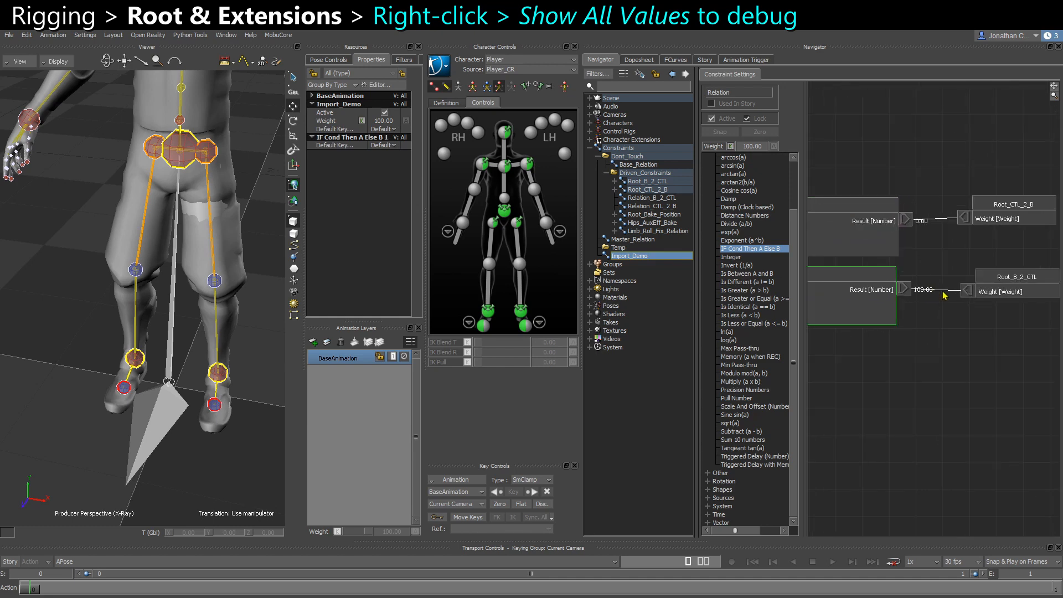
pyautogui.click(987, 326)
# Move Root_CTL in front of the feet to about X 6.66, Z 32.13 and check how the root bone responds.
pyautogui.click(159, 420)
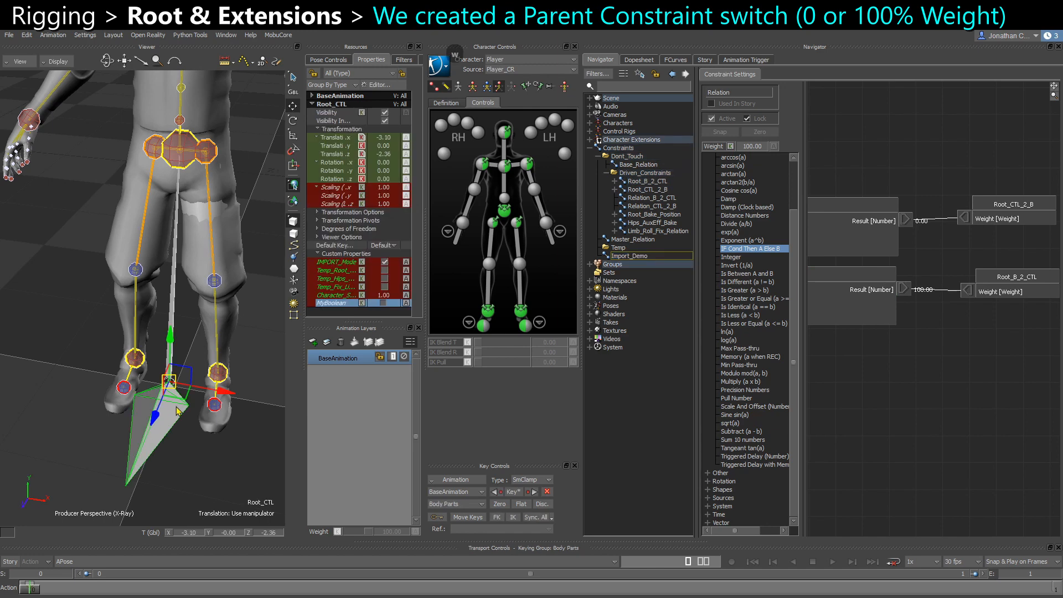
pyautogui.moveTo(187, 405); pyautogui.dragTo(175, 422)
pyautogui.keyDown('alt'); pyautogui.moveTo(174, 422); pyautogui.dragTo(191, 321, button='middle'); pyautogui.keyUp('alt')
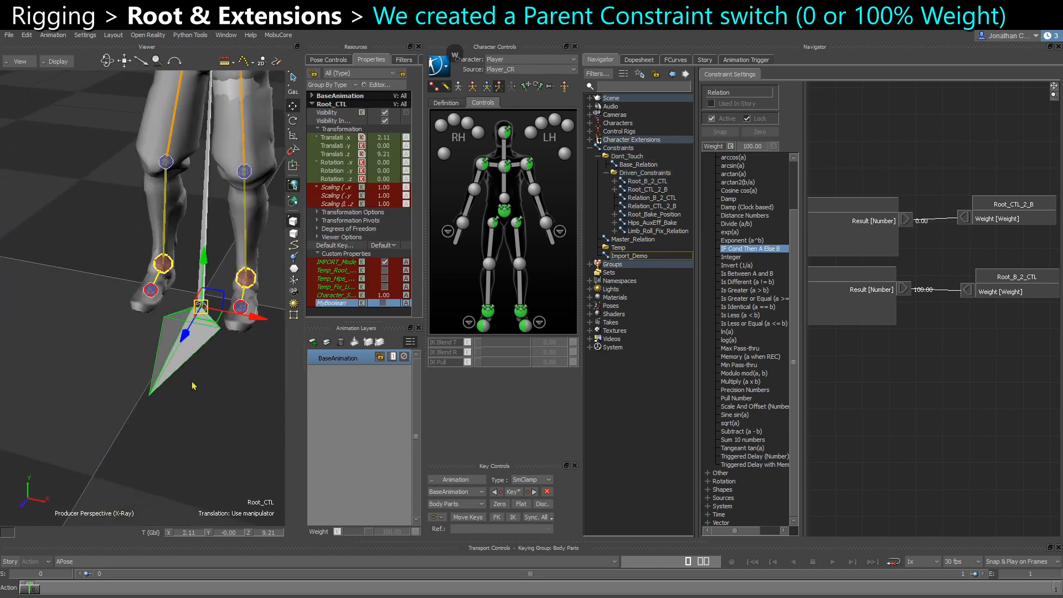
pyautogui.keyDown('alt'); pyautogui.moveTo(193, 383); pyautogui.dragTo(175, 373, button='right'); pyautogui.keyUp('alt')
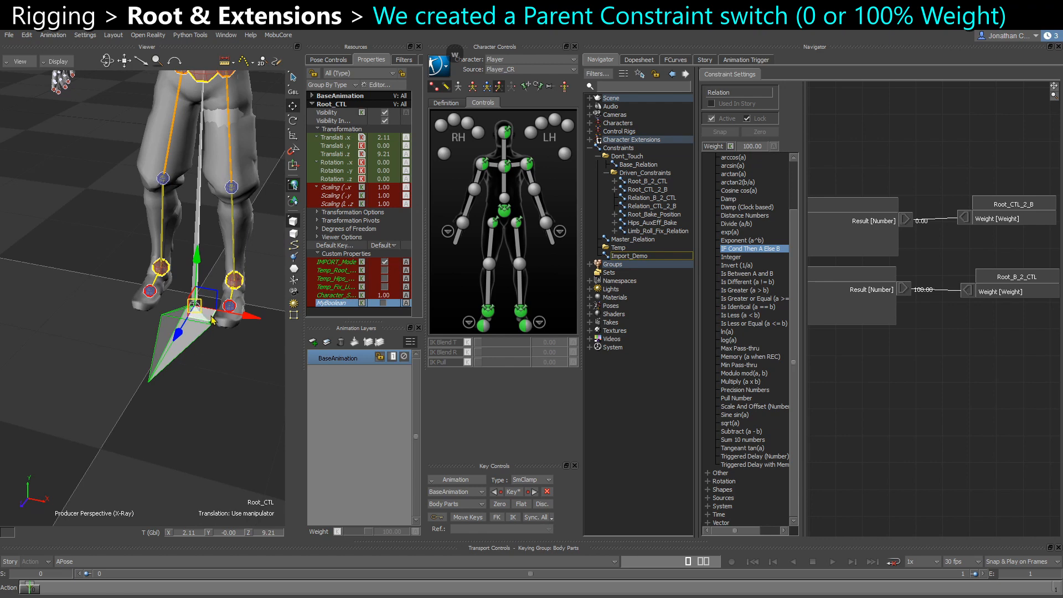
pyautogui.keyDown('alt'); pyautogui.moveTo(209, 321); pyautogui.dragTo(205, 349); pyautogui.keyUp('alt')
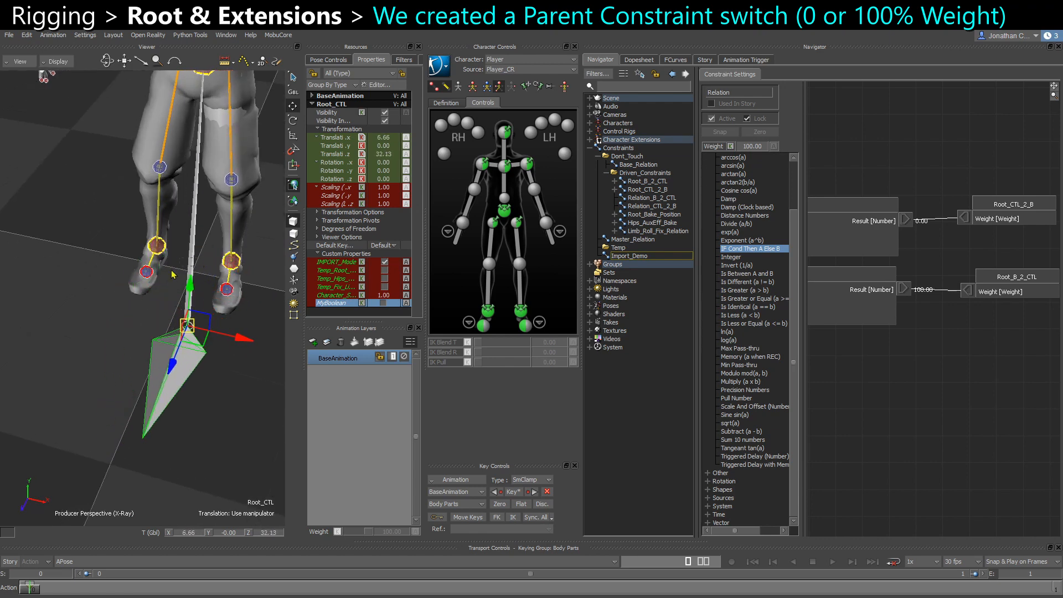
pyautogui.click(183, 309)
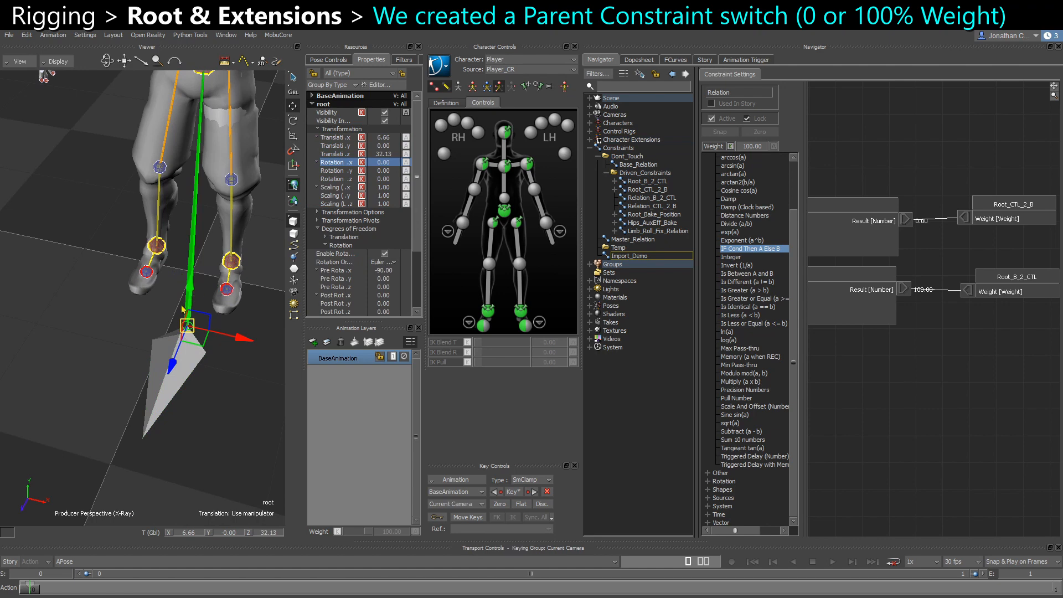
pyautogui.click(161, 406)
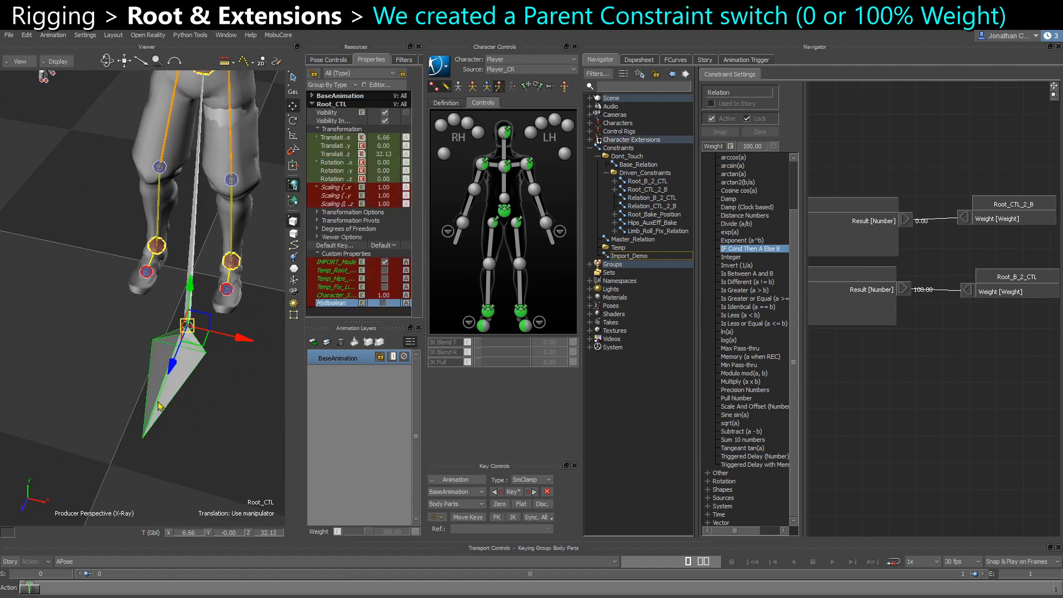
# Unlock Root_CTL's MyBoolean property, enable it, and check the values reaching both constraint weights in the relation graph.
pyautogui.rightClick(340, 305)
pyautogui.click(367, 320)
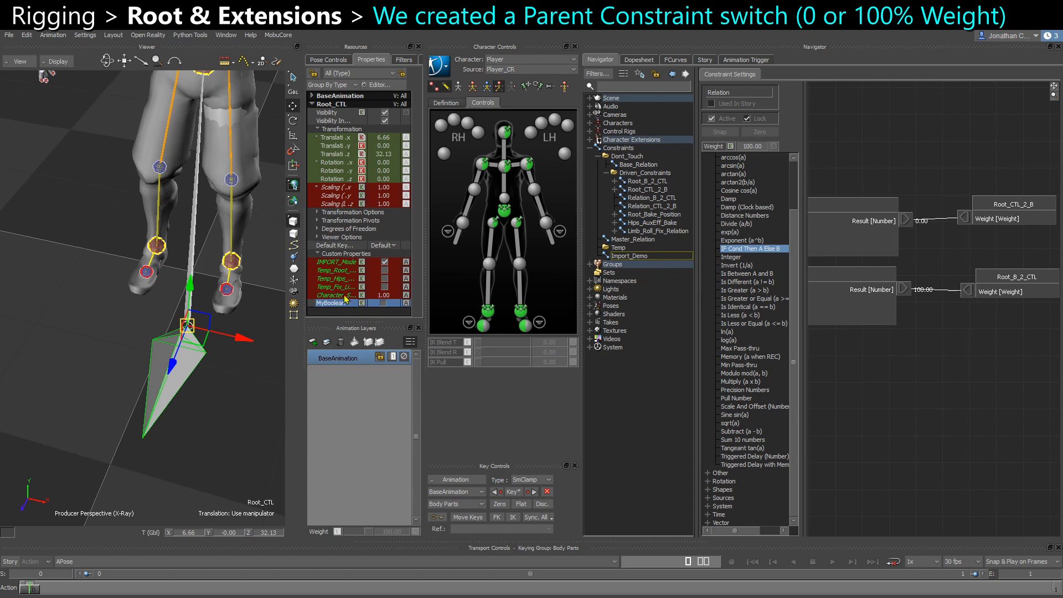
pyautogui.click(384, 303)
pyautogui.click(190, 379)
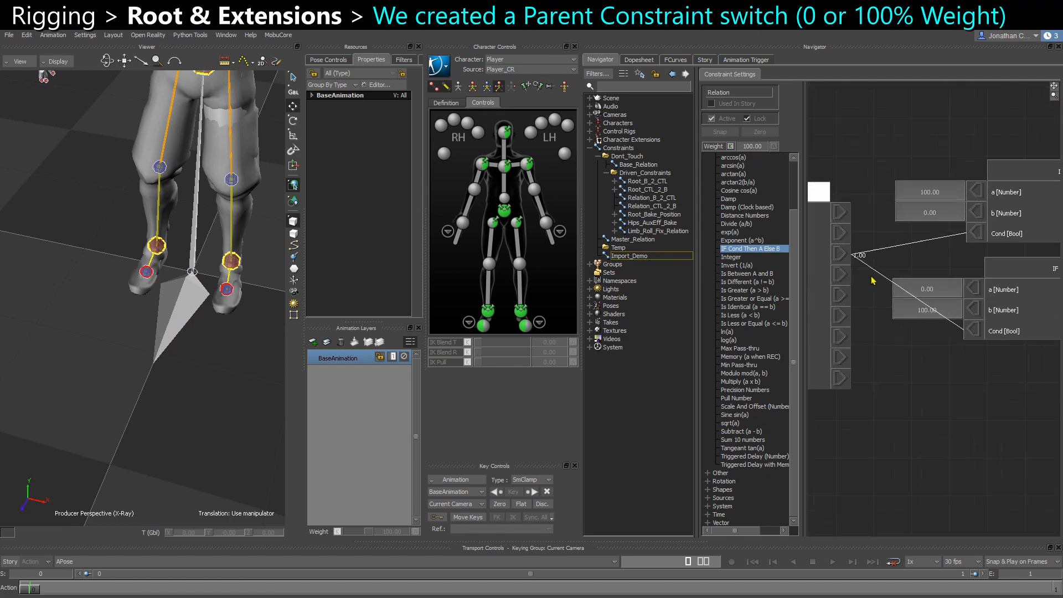
pyautogui.scroll(2, 852, 255)
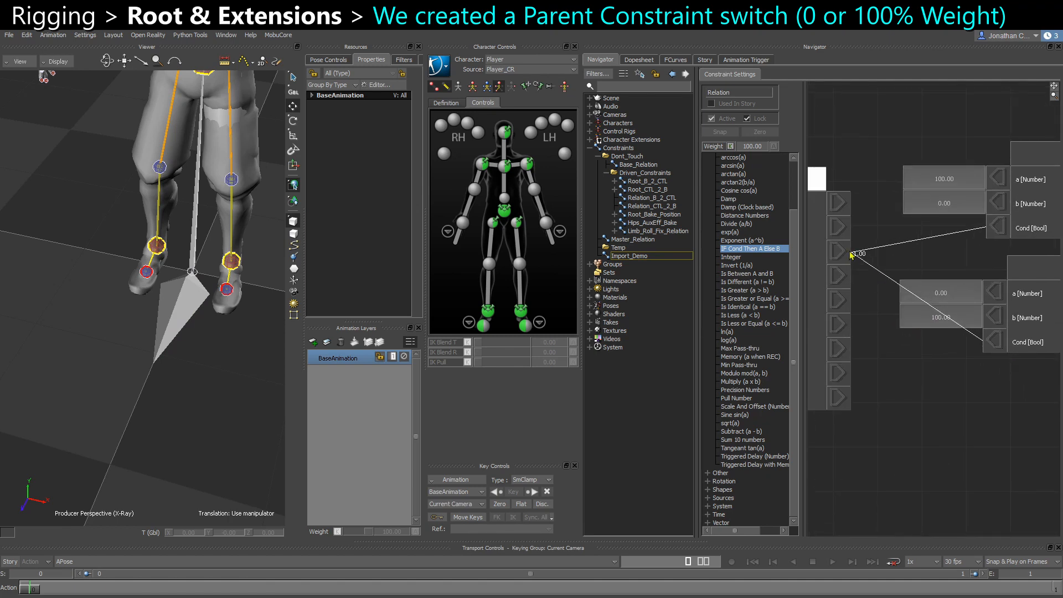
pyautogui.scroll(-3, 916, 354)
pyautogui.scroll(3, 967, 366)
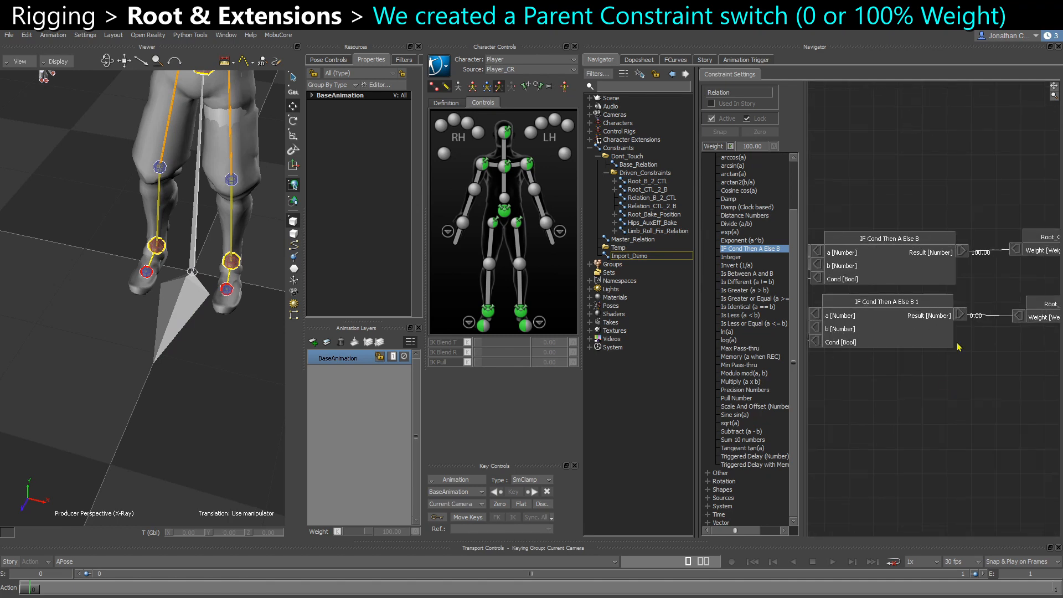
# Move the root bone in front of the feet to about Z 26.77 to test the constraint, and undo the move.
pyautogui.click(191, 249)
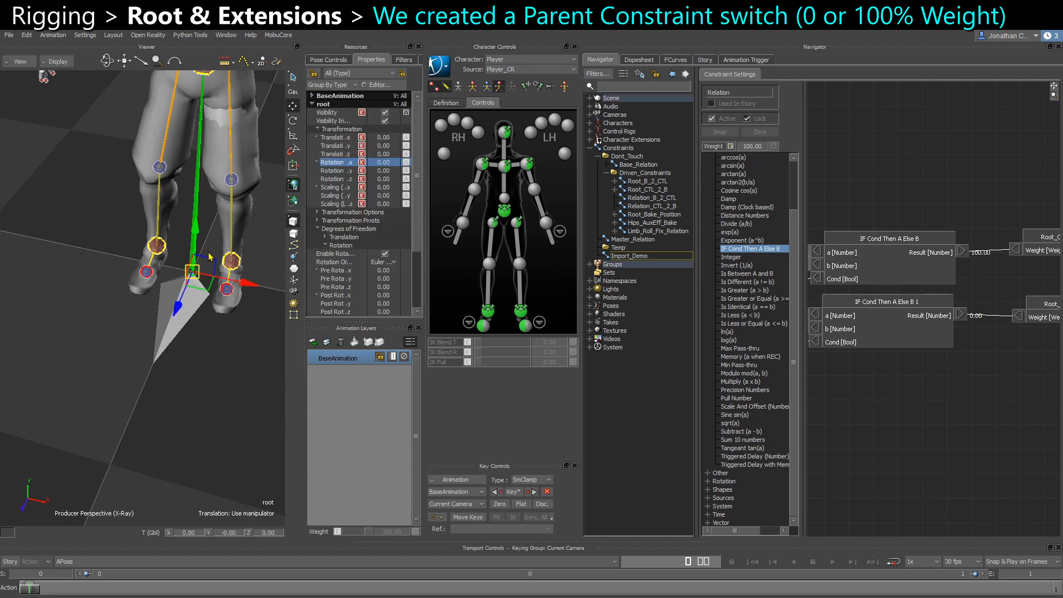
pyautogui.moveTo(204, 277); pyautogui.dragTo(193, 329)
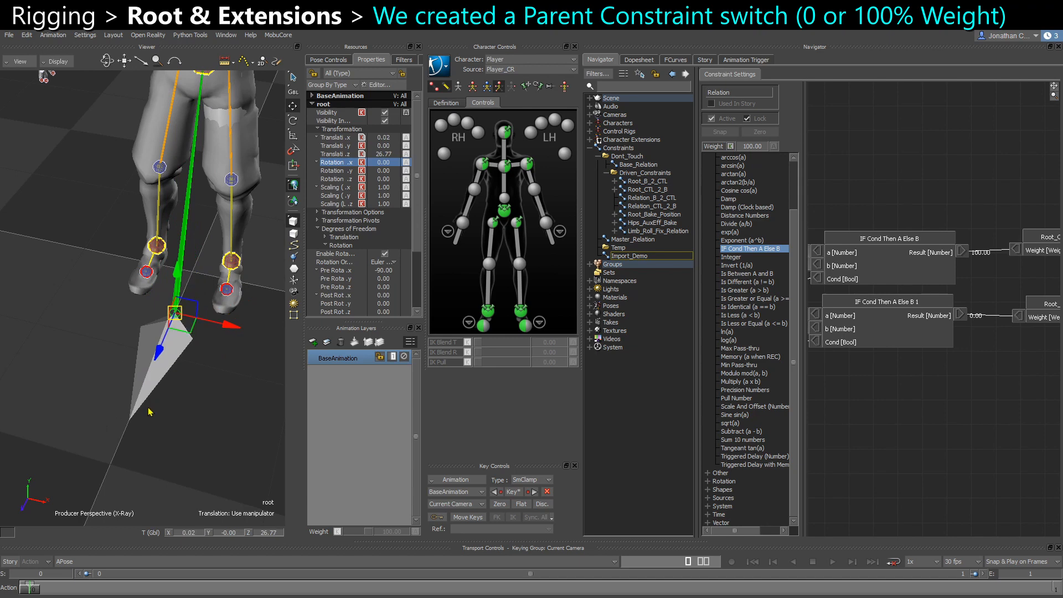
pyautogui.hotkey('ctrl', 'z')
pyautogui.hotkey('ctrl', 'z')
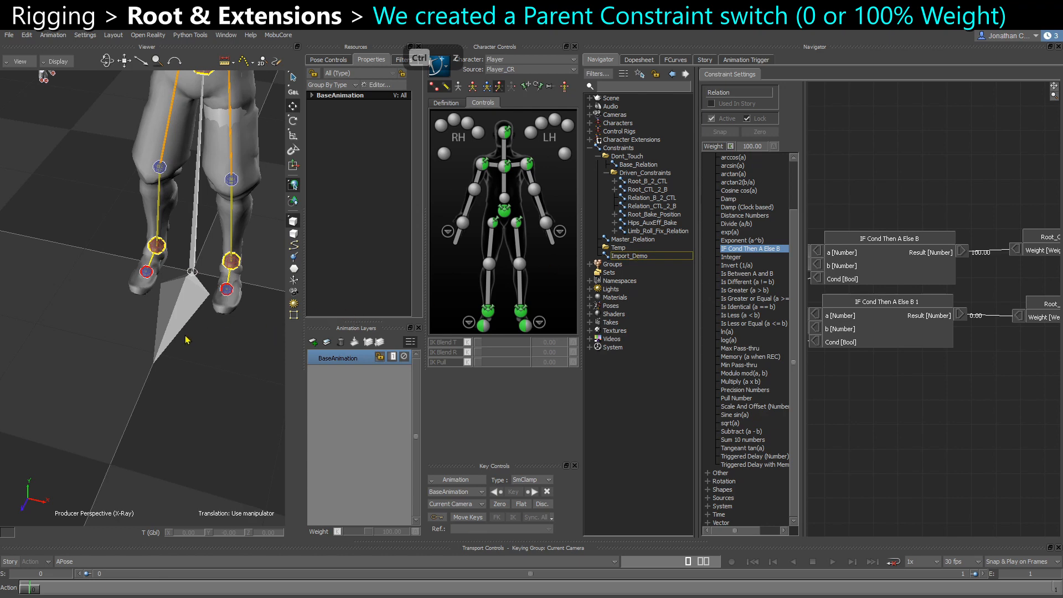
# Disable MyBoolean on Root_CTL and lock the property again.
pyautogui.click(182, 316)
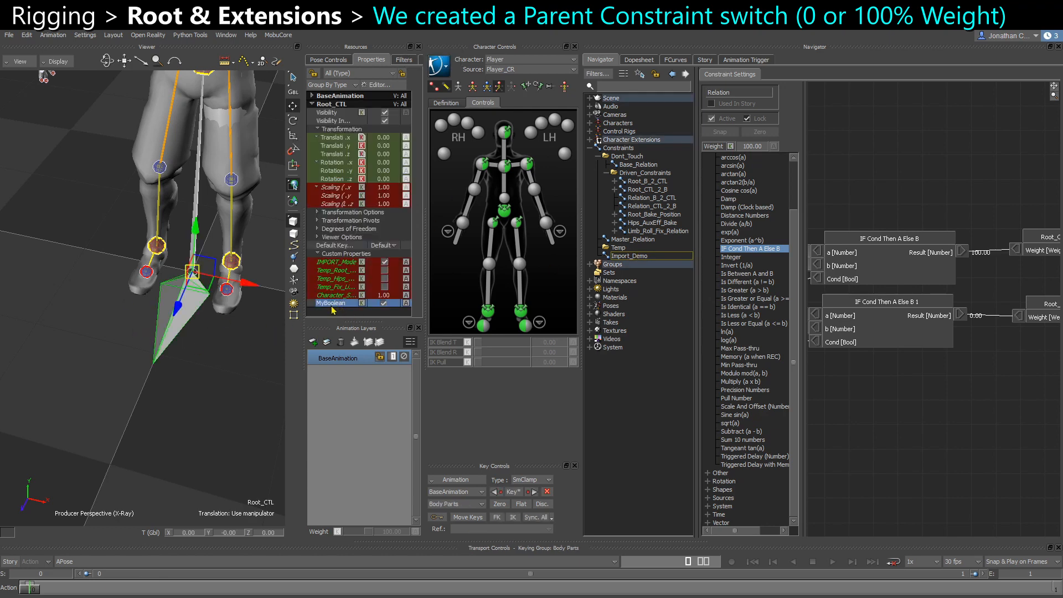
pyautogui.click(384, 303)
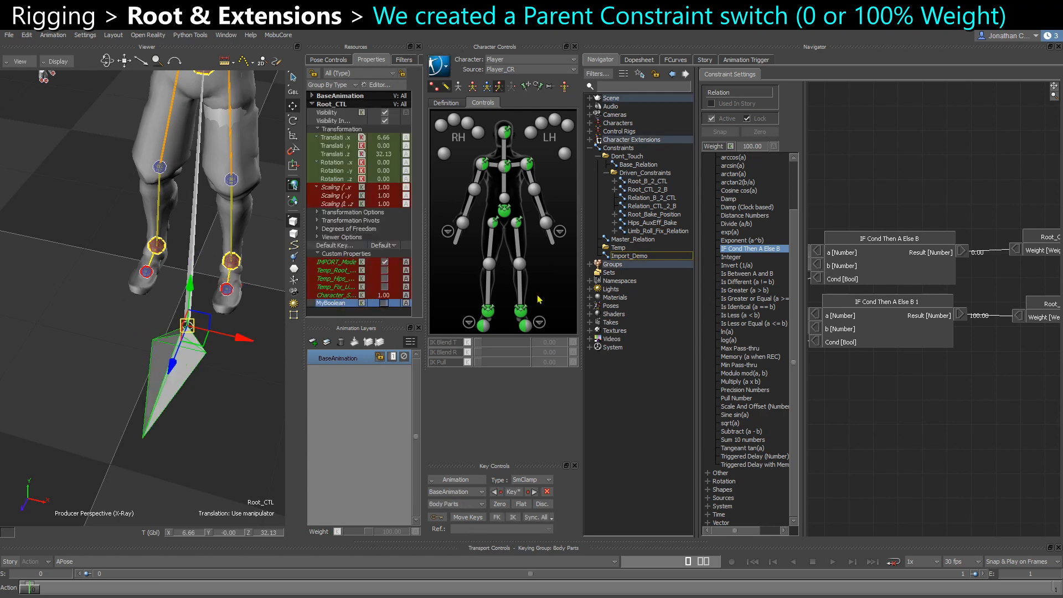
pyautogui.rightClick(344, 305)
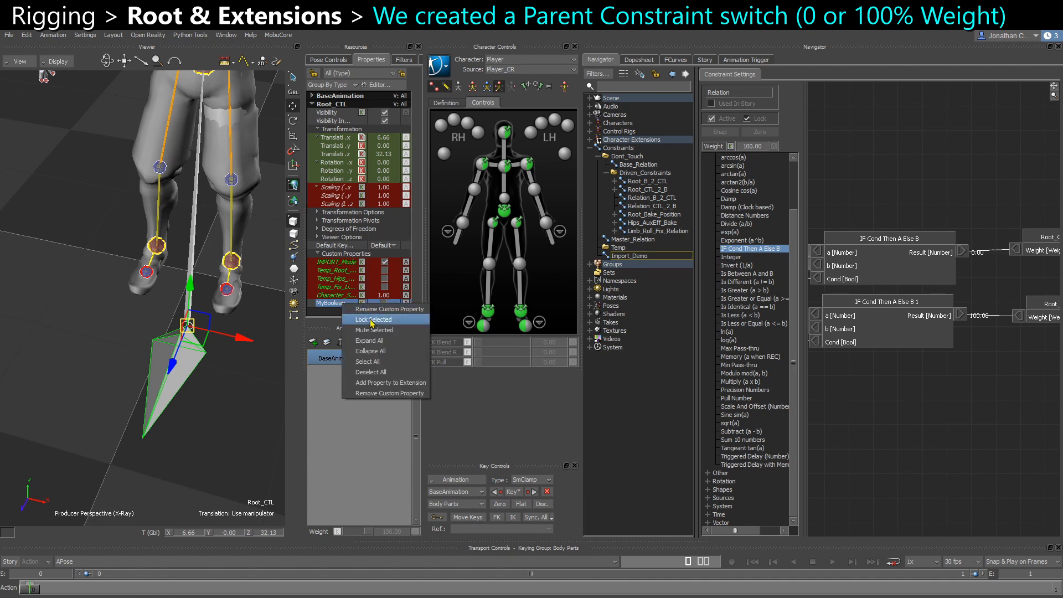
pyautogui.click(373, 320)
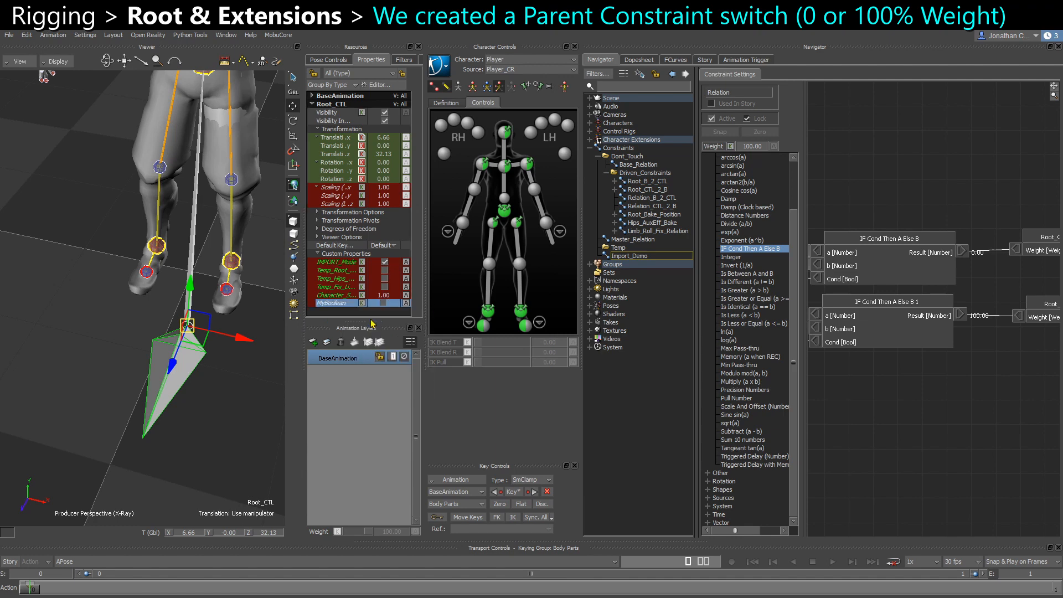
# Move the Import_Demo relation into the Dont_Touch constraints folder.
pyautogui.click(600, 161)
pyautogui.click(631, 182)
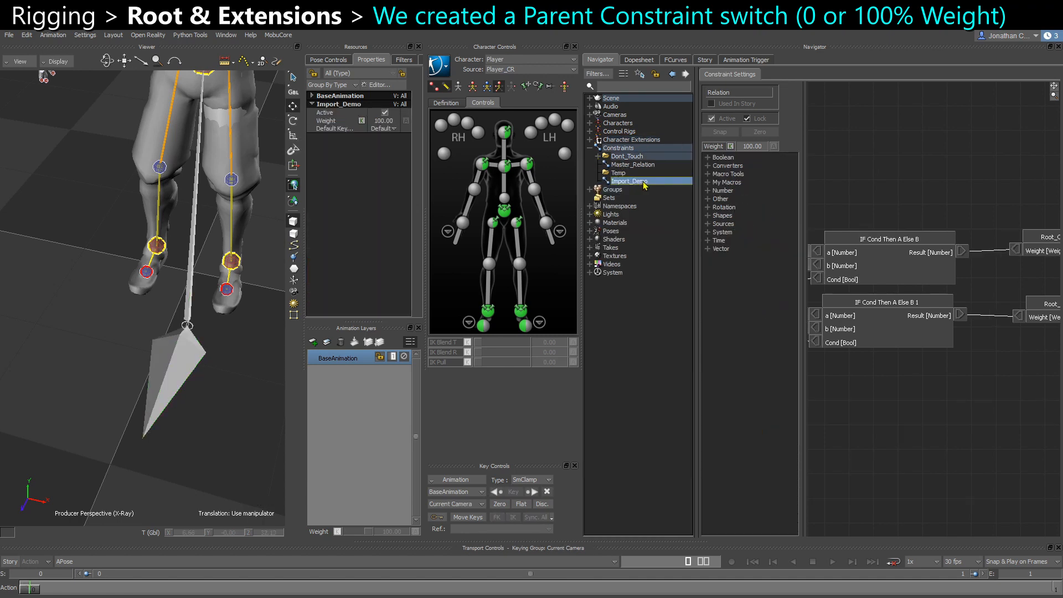
pyautogui.moveTo(629, 159); pyautogui.dragTo(626, 159)
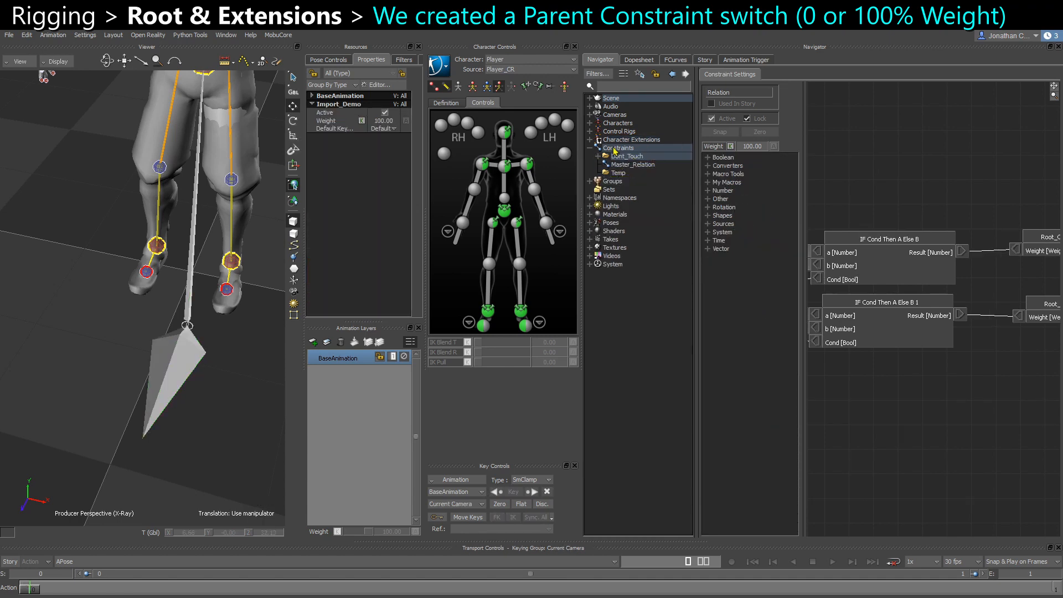
# Open Master_Relation and expose an editable value on the MyBoolean input of its Root_CTL node.
pyautogui.click(632, 165)
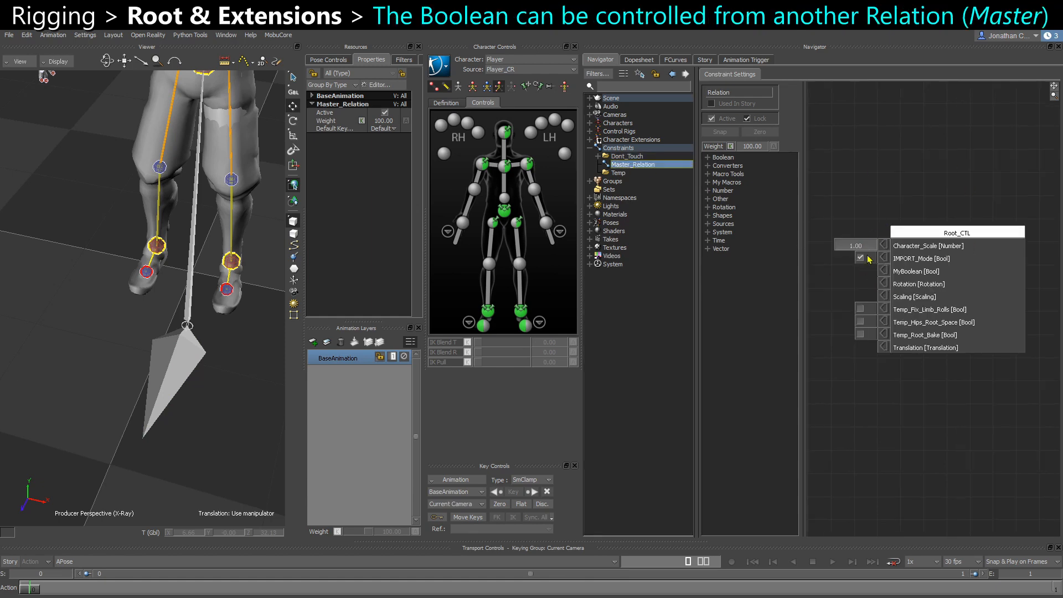
pyautogui.scroll(1, 860, 209)
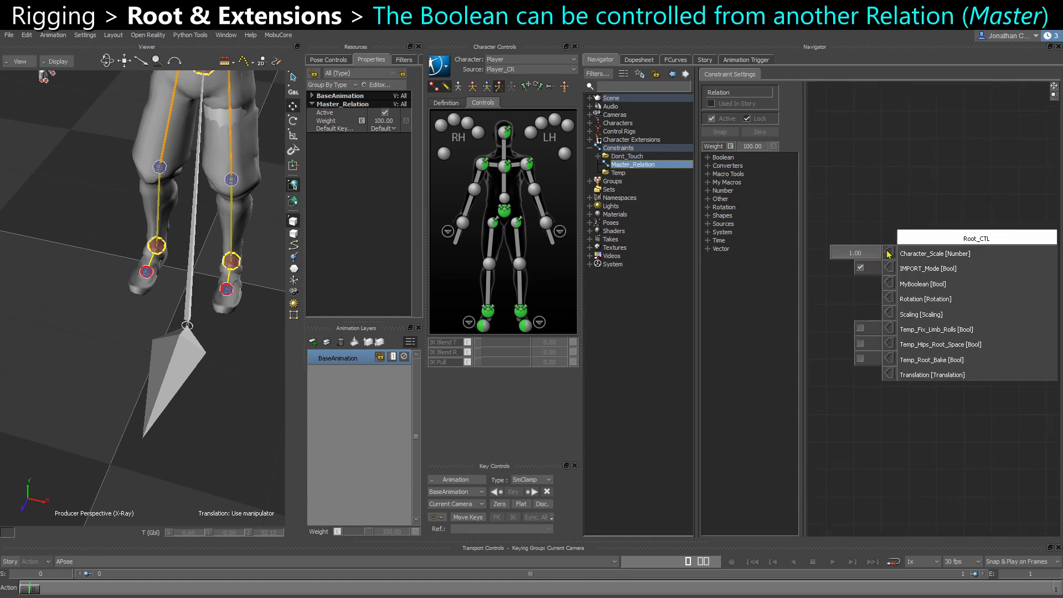
pyautogui.rightClick(890, 285)
pyautogui.click(911, 287)
# Toggle the MyBoolean value in Master_Relation on and off to test the switch, leaving it enabled.
pyautogui.click(860, 283)
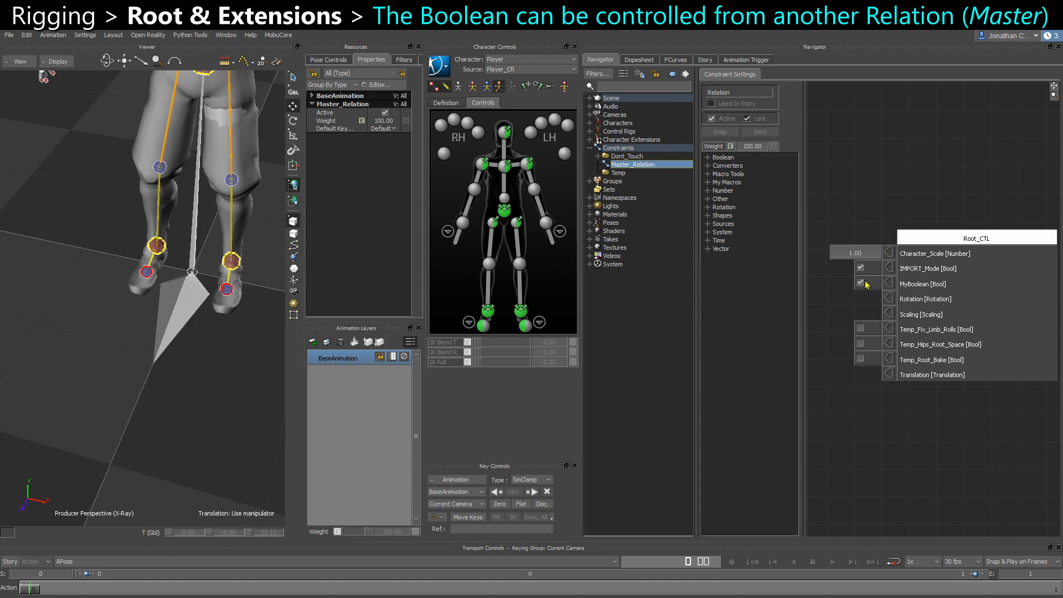
pyautogui.click(862, 283)
pyautogui.click(862, 283)
pyautogui.click(861, 283)
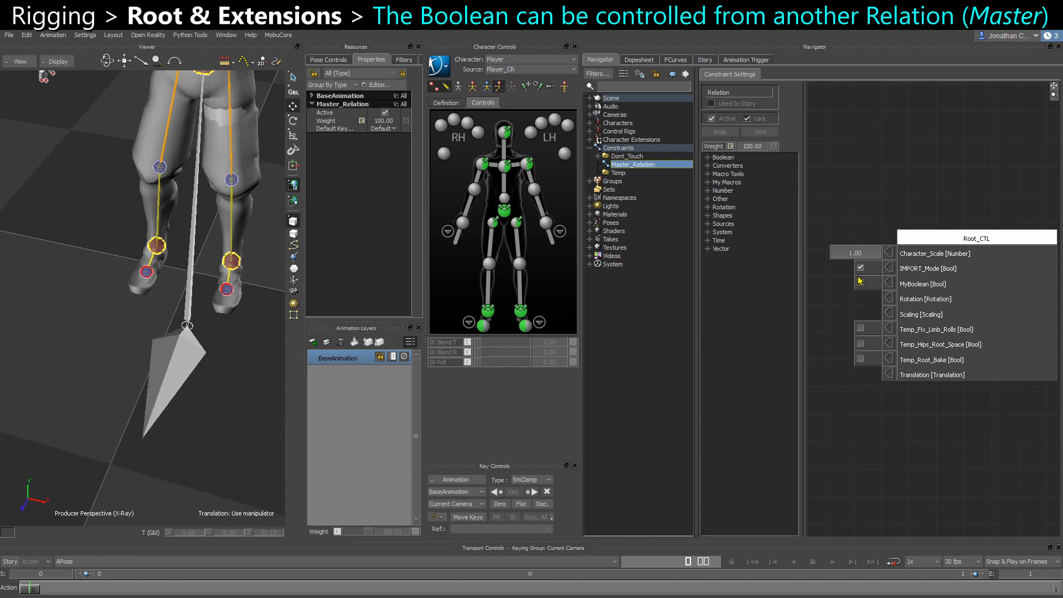
pyautogui.click(860, 284)
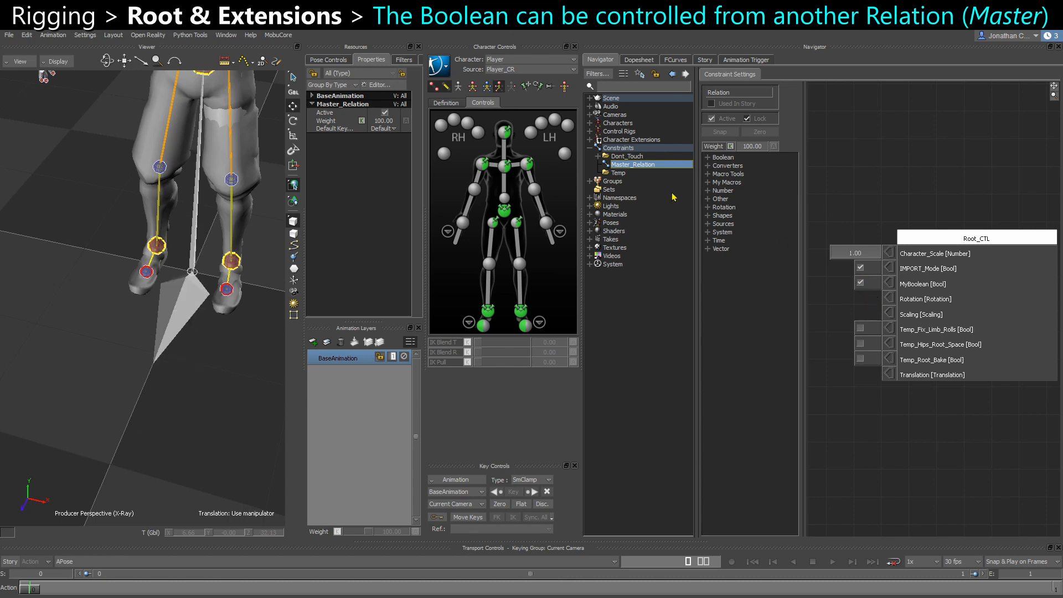
# Deactivate Root_B_2_CTL and Root_CTL_2_B in Driven_Constraints and activate both constraints again.
pyautogui.click(598, 157)
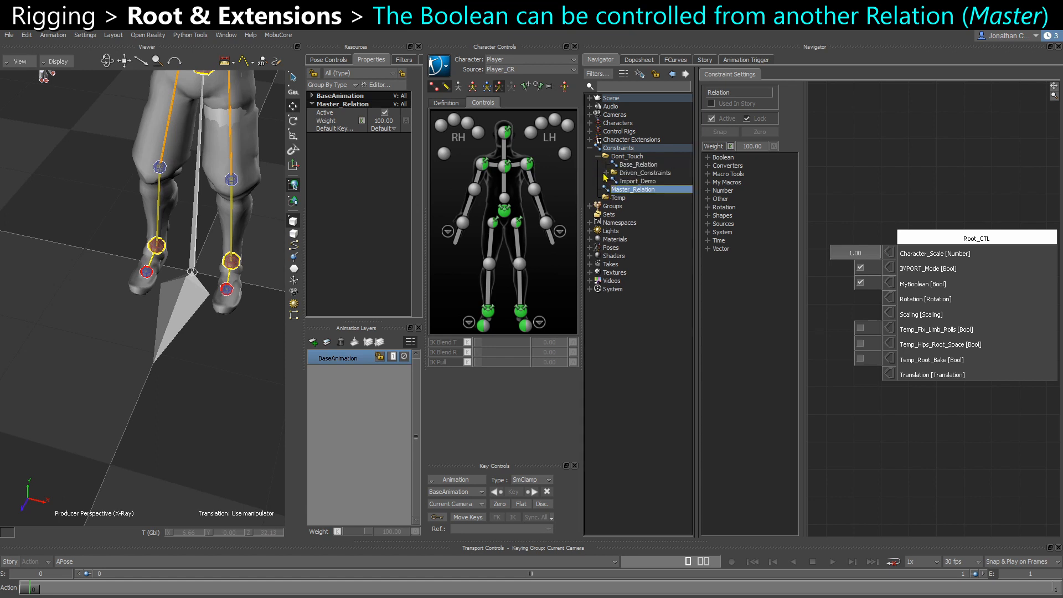
pyautogui.click(606, 173)
pyautogui.click(645, 181)
pyautogui.keyDown('ctrl'); pyautogui.click(646, 189); pyautogui.keyUp('ctrl')
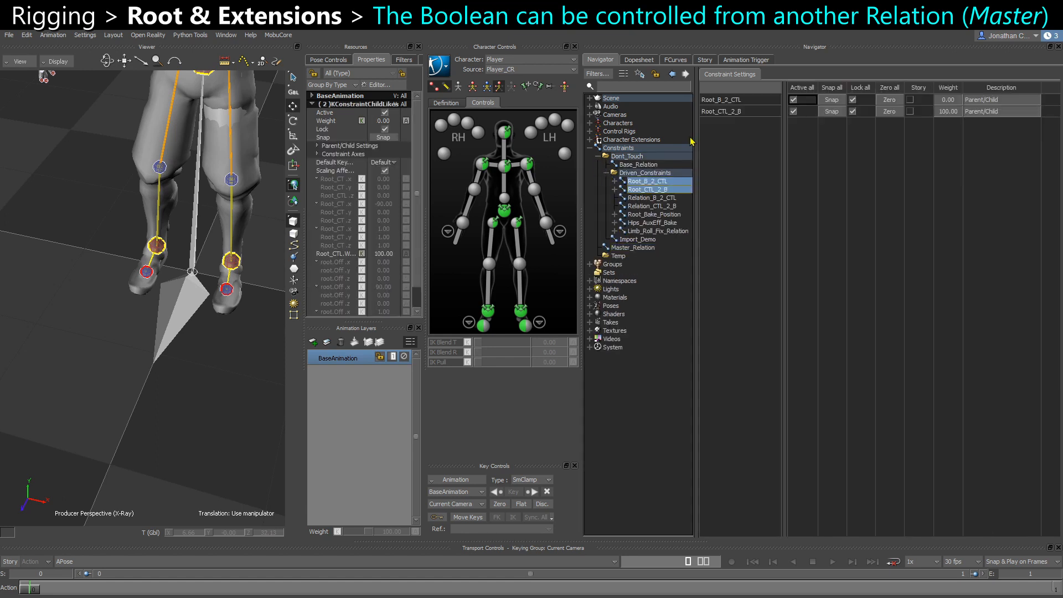
pyautogui.click(793, 99)
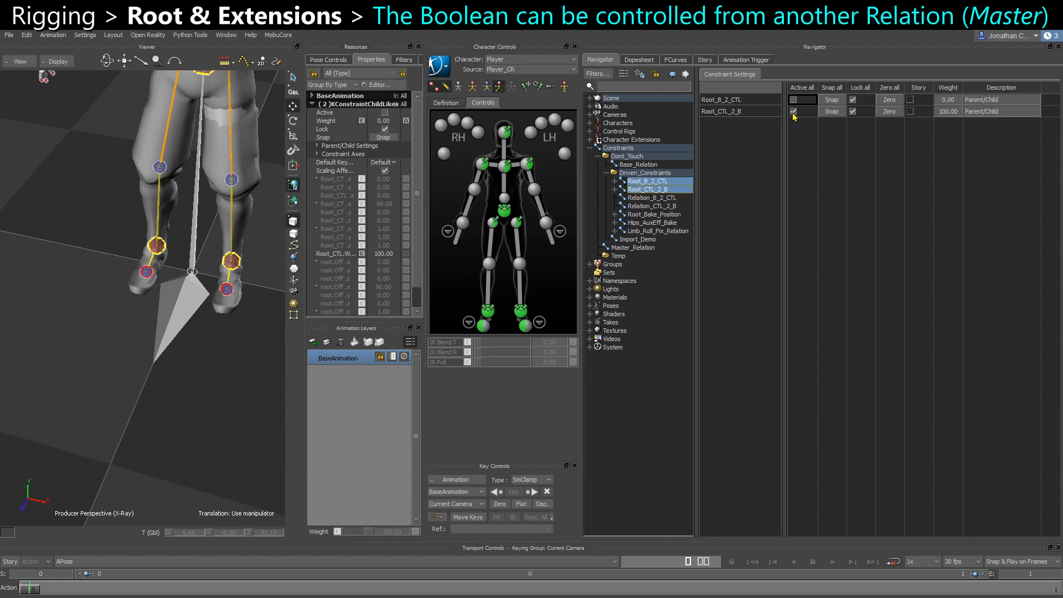
pyautogui.click(794, 111)
pyautogui.click(793, 100)
pyautogui.click(794, 111)
# Check the individual weights of the Root_B_2_CTL and Root_CTL_2_B constraints, and collapse their folders.
pyautogui.click(623, 182)
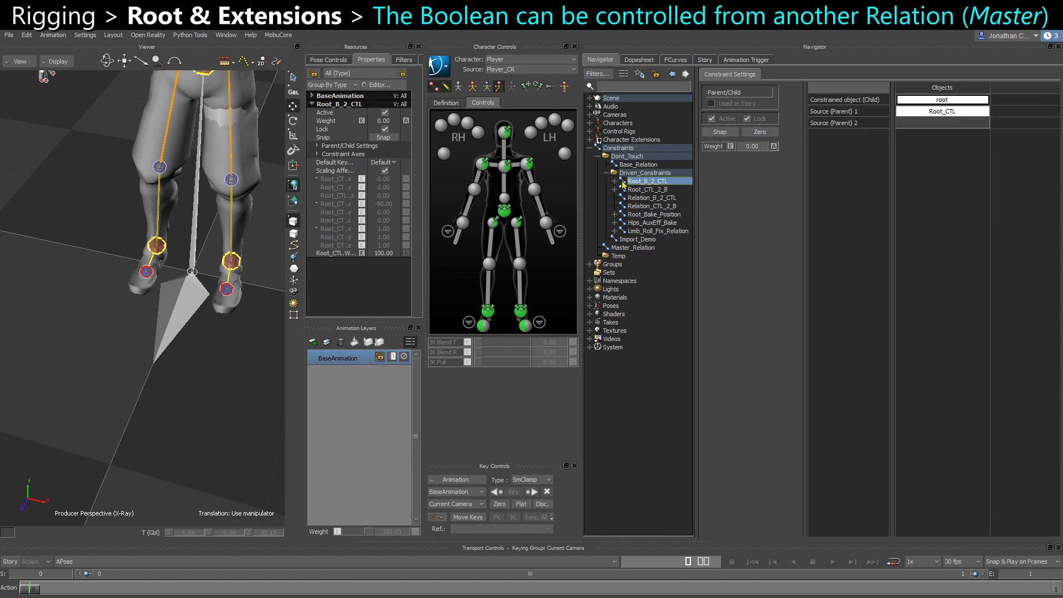
pyautogui.click(643, 190)
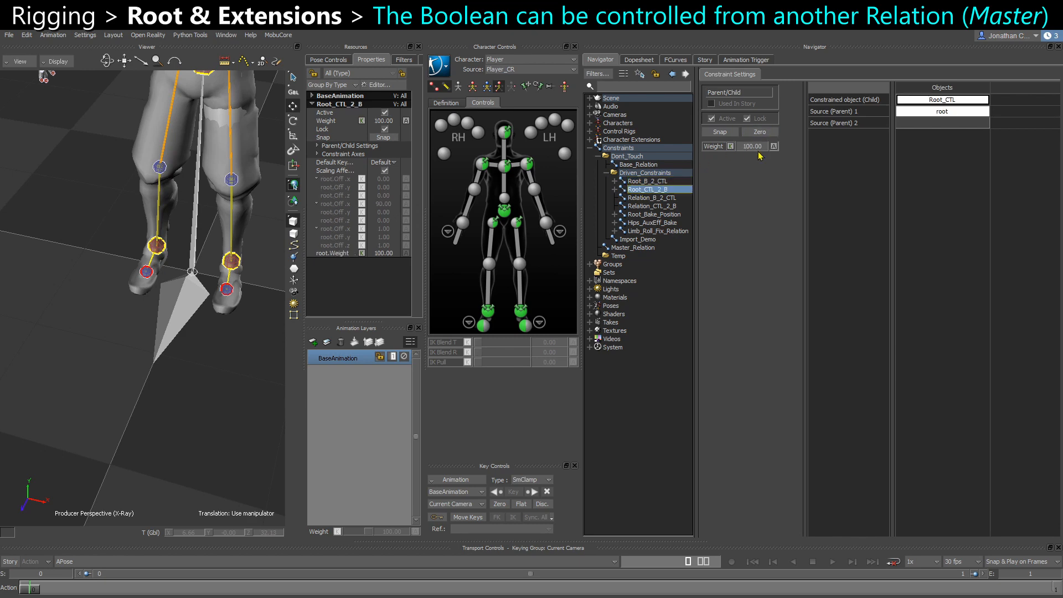
pyautogui.click(606, 173)
pyautogui.click(598, 157)
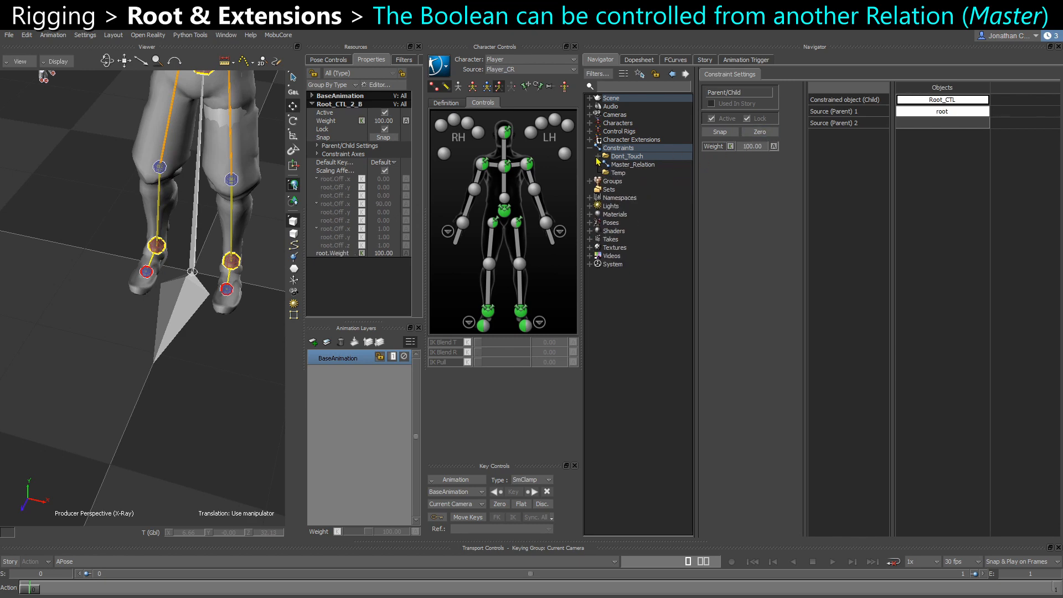
# Reopen Master_Relation to toggle its MyBoolean value, and look over the available takes.
pyautogui.click(632, 165)
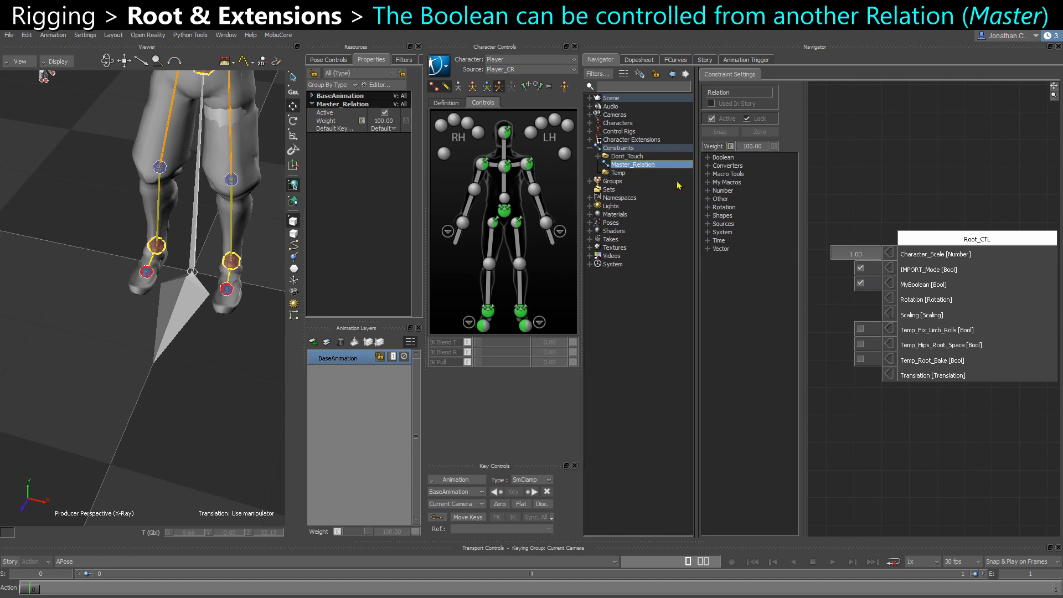
pyautogui.click(861, 284)
pyautogui.click(122, 562)
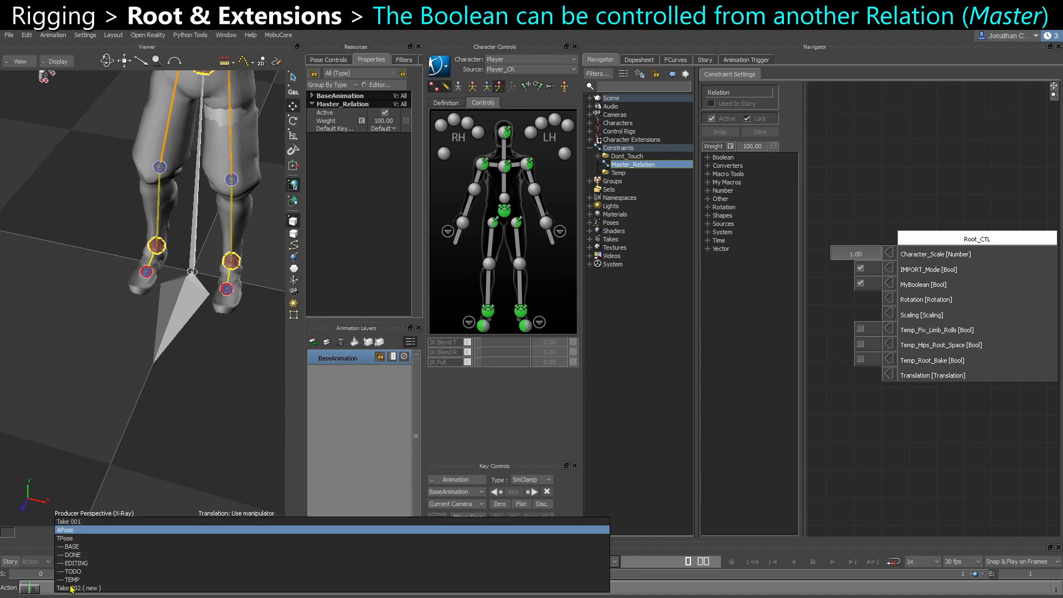
# Set the keying group to TR.
pyautogui.click(438, 505)
pyautogui.click(435, 539)
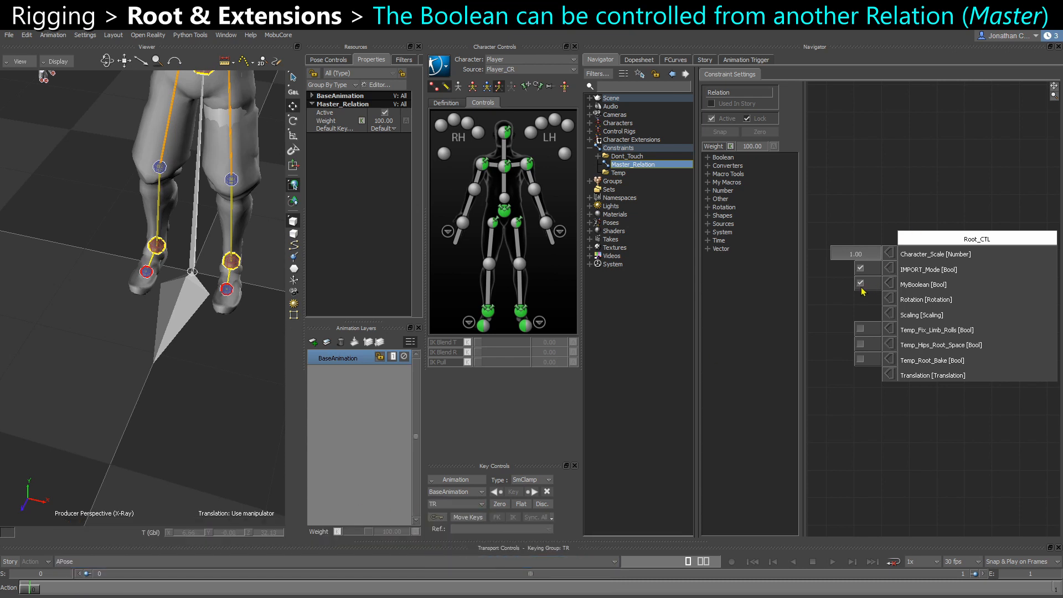
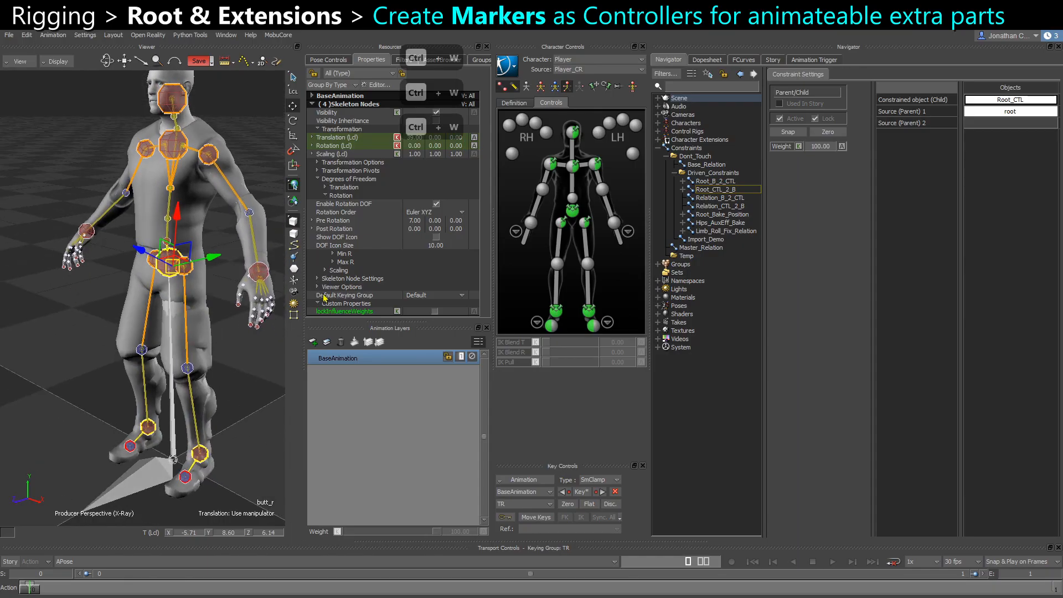
# Examine the Viewer Options and Skeleton Node Settings of the four selected skeleton nodes.
pyautogui.click(320, 288)
pyautogui.click(436, 281)
pyautogui.keyDown('ctrl'); pyautogui.keyDown('shift'); pyautogui.moveTo(173, 324); pyautogui.dragTo(259, 182); pyautogui.keyUp('shift'); pyautogui.keyUp('ctrl')
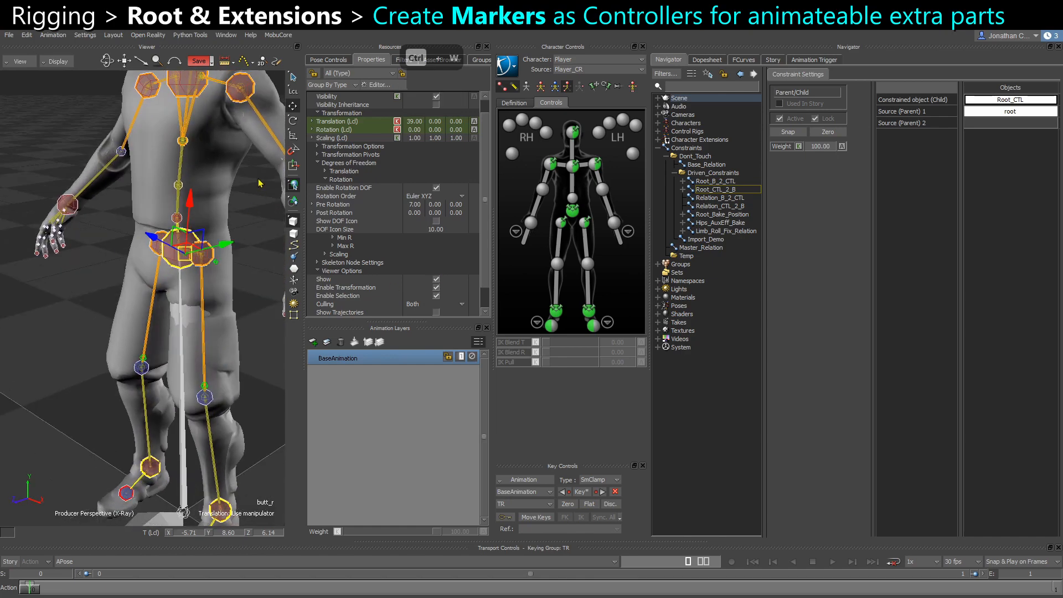
pyautogui.click(293, 107)
pyautogui.keyDown('ctrl'); pyautogui.keyDown('shift'); pyautogui.moveTo(233, 233); pyautogui.dragTo(244, 296); pyautogui.keyUp('shift'); pyautogui.keyUp('ctrl')
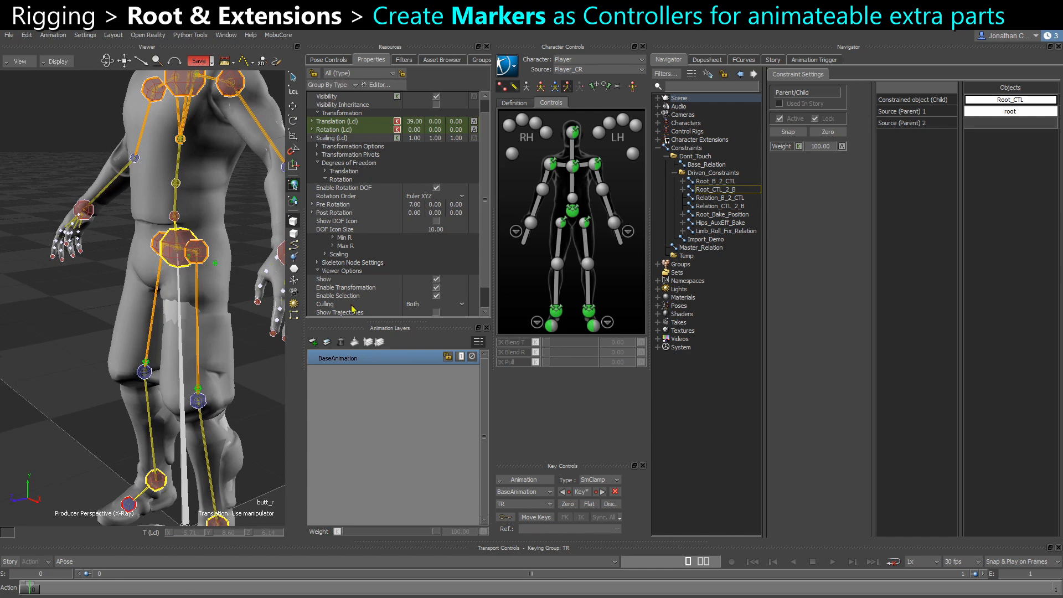
pyautogui.scroll(-1, 364, 307)
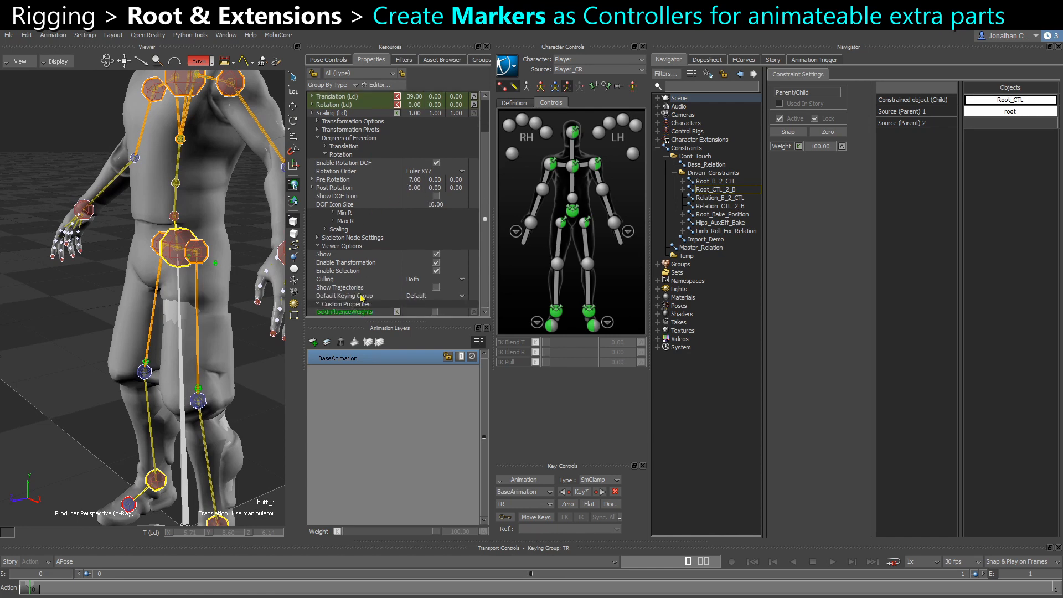
pyautogui.click(318, 238)
pyautogui.click(437, 271)
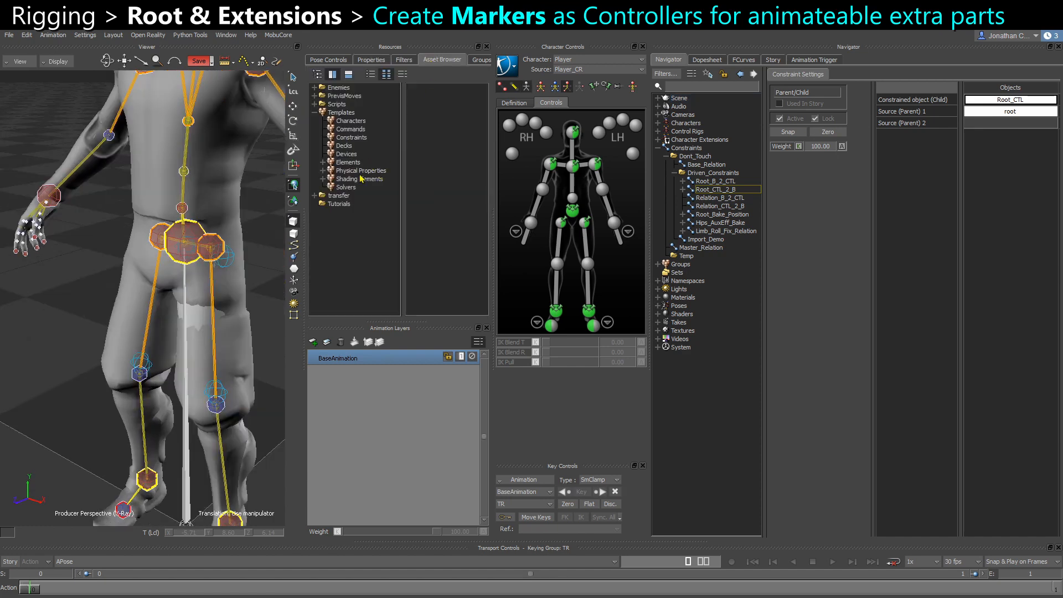
# Create a Marker from the Elements templates beside the character's left thigh, and hide the large control rig effectors.
pyautogui.click(348, 163)
pyautogui.moveTo(428, 265); pyautogui.dragTo(264, 355)
pyautogui.moveTo(259, 395)
pyautogui.keyDown('ctrl'); pyautogui.keyDown('shift'); pyautogui.mouseDown()
pyautogui.moveTo(209, 382)
pyautogui.moveTo(116, 266)
pyautogui.moveTo(185, 267)
pyautogui.moveTo(162, 252)
pyautogui.mouseUp(); pyautogui.keyUp('shift'); pyautogui.keyUp('ctrl')
pyautogui.click(502, 87)
# Parent the new marker to the pelvis joint.
pyautogui.press('x')
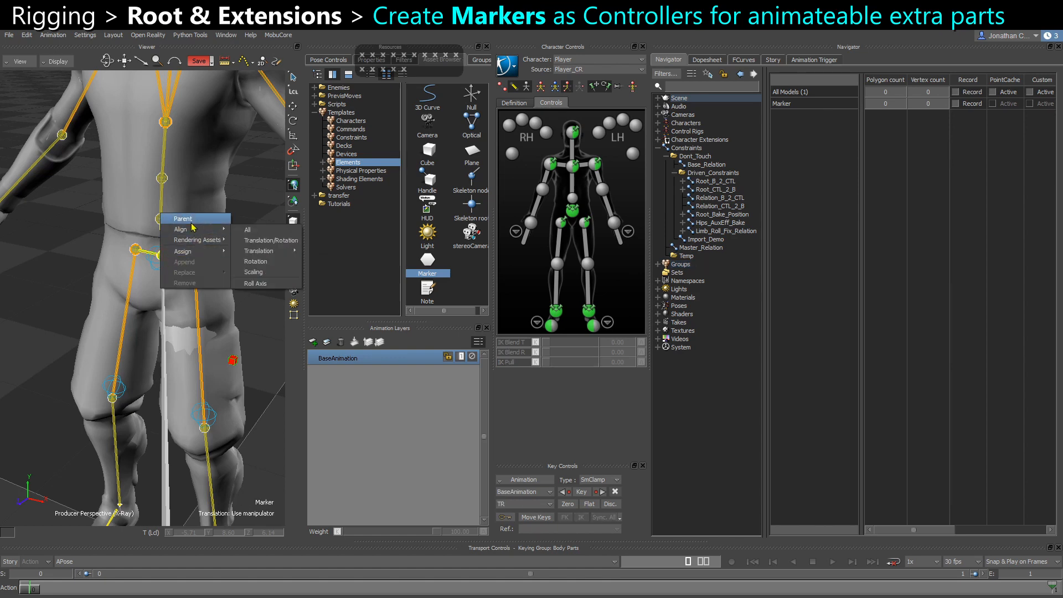
pyautogui.click(187, 219)
pyautogui.moveTo(220, 342)
pyautogui.keyDown('ctrl'); pyautogui.keyDown('shift'); pyautogui.mouseDown()
pyautogui.moveTo(240, 351)
pyautogui.moveTo(213, 355)
pyautogui.mouseUp(); pyautogui.keyUp('shift'); pyautogui.keyUp('ctrl')
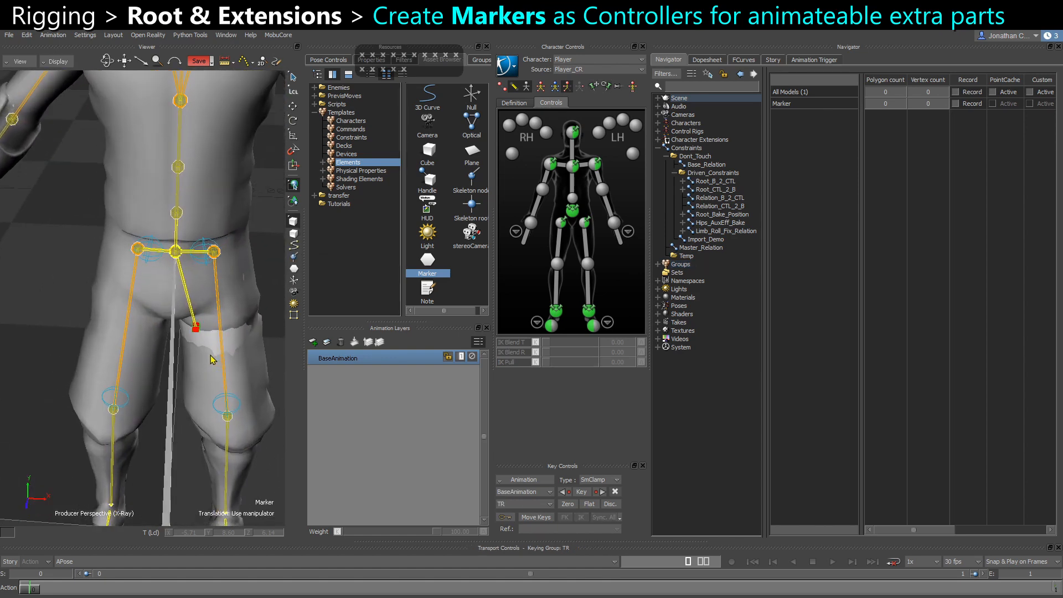
# Duplicate the pelvis marker, place the copy beside the right thigh, and parent it to the pelvis joint.
pyautogui.hotkey('ctrl', 'c')
pyautogui.hotkey('ctrl', 'v')
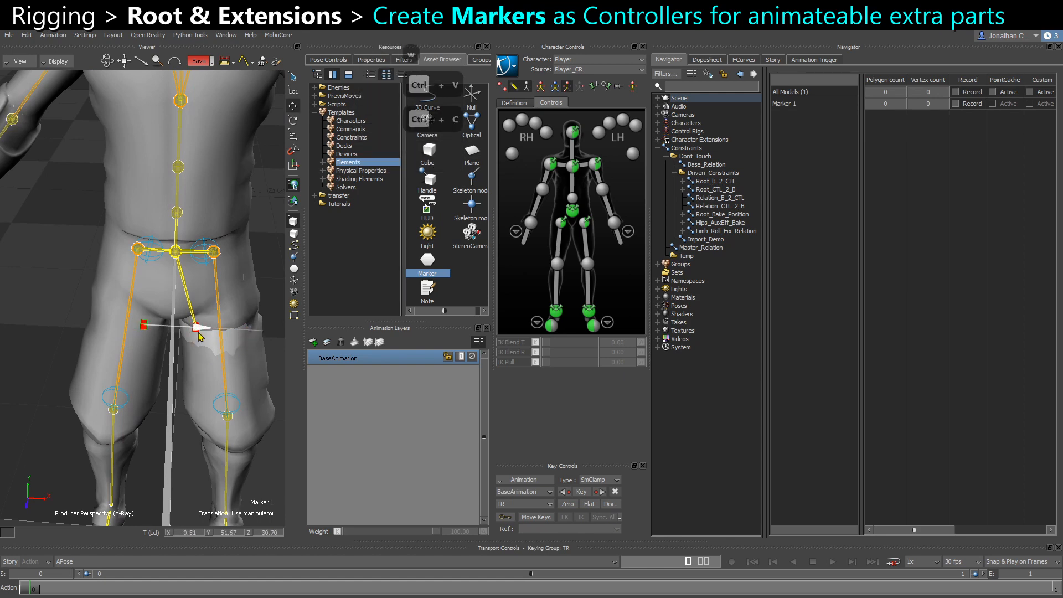
pyautogui.press('x')
pyautogui.moveTo(144, 324); pyautogui.dragTo(177, 254)
pyautogui.click(198, 225)
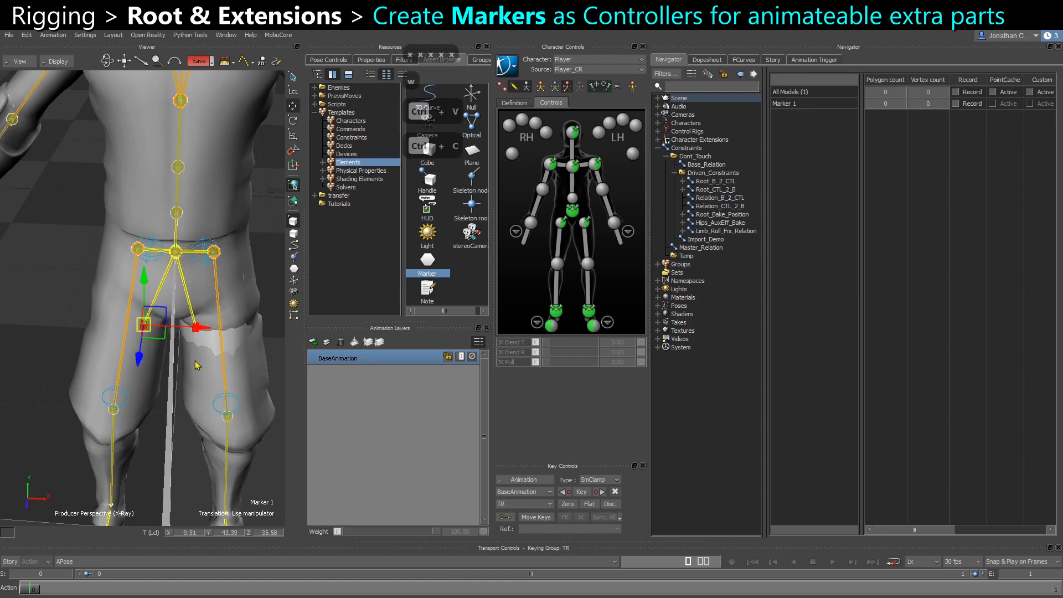
pyautogui.keyDown('ctrl'); pyautogui.keyDown('shift'); pyautogui.moveTo(196, 365); pyautogui.dragTo(194, 410); pyautogui.keyUp('shift'); pyautogui.keyUp('ctrl')
pyautogui.click(216, 428)
pyautogui.press('w')
pyautogui.moveTo(213, 464); pyautogui.dragTo(192, 459)
pyautogui.hotkey('ctrl', 'z')
pyautogui.moveTo(235, 374)
pyautogui.keyDown('ctrl'); pyautogui.keyDown('shift'); pyautogui.mouseDown()
pyautogui.moveTo(215, 370)
pyautogui.moveTo(231, 366)
pyautogui.moveTo(226, 402)
pyautogui.moveTo(228, 355)
pyautogui.moveTo(211, 411)
pyautogui.mouseUp(); pyautogui.keyUp('shift'); pyautogui.keyUp('ctrl')
pyautogui.click(213, 366)
pyautogui.hotkey('ctrl', 'z')
# Duplicate a marker beside the left thigh and parent the copy to the left upper leg FK control.
pyautogui.hotkey('ctrl', 'c')
pyautogui.hotkey('ctrl', 'v')
pyautogui.keyDown('ctrl'); pyautogui.keyDown('shift'); pyautogui.moveTo(206, 396); pyautogui.dragTo(184, 352); pyautogui.keyUp('shift'); pyautogui.keyUp('ctrl')
pyautogui.press('x')
pyautogui.click(212, 273)
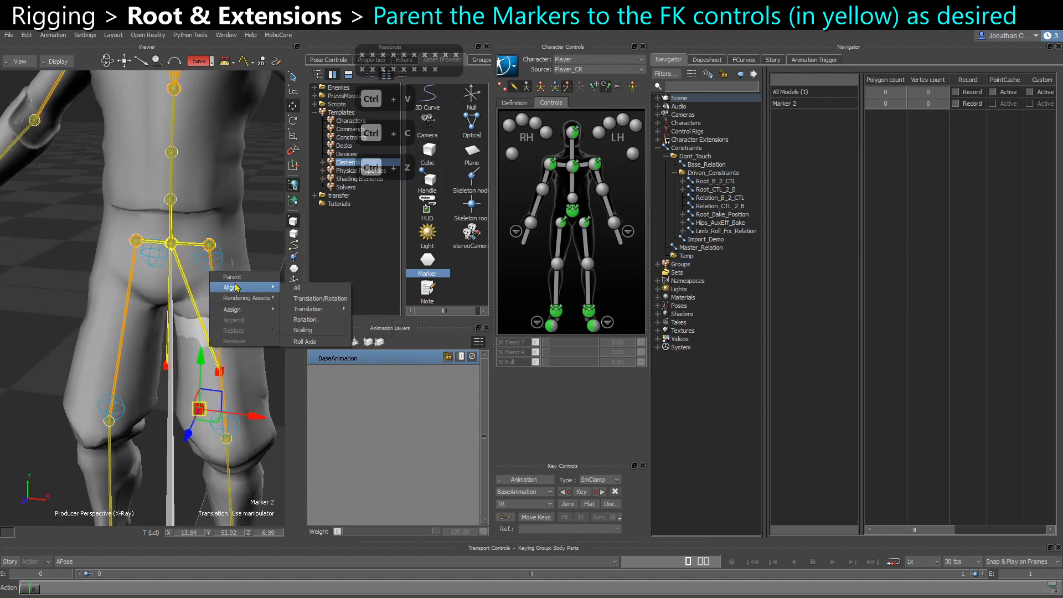
pyautogui.click(223, 277)
pyautogui.keyDown('ctrl'); pyautogui.keyDown('shift'); pyautogui.moveTo(226, 302); pyautogui.dragTo(229, 417); pyautogui.keyUp('shift'); pyautogui.keyUp('ctrl')
pyautogui.keyDown('ctrl'); pyautogui.keyDown('shift'); pyautogui.moveTo(146, 392); pyautogui.dragTo(150, 408); pyautogui.keyUp('shift'); pyautogui.keyUp('ctrl')
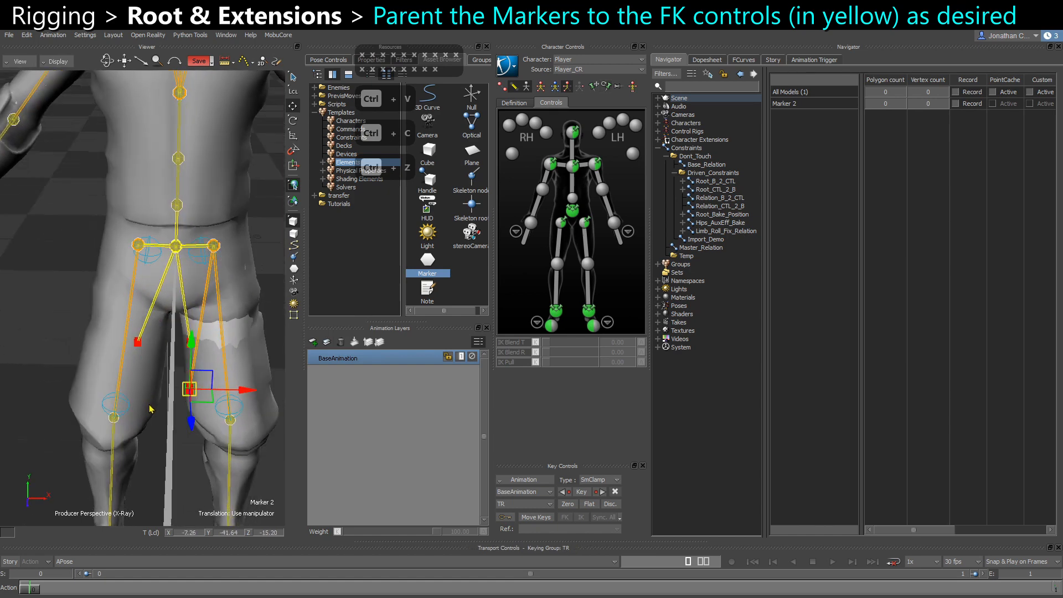
# Duplicate the left leg marker, move the copy to the right thigh, and parent it to the right upper leg FK control.
pyautogui.hotkey('ctrl', 'c')
pyautogui.hotkey('ctrl', 'v')
pyautogui.moveTo(240, 396); pyautogui.dragTo(186, 396)
pyautogui.moveTo(140, 327)
pyautogui.keyDown('ctrl'); pyautogui.keyDown('shift'); pyautogui.mouseDown()
pyautogui.moveTo(118, 301)
pyautogui.moveTo(131, 277)
pyautogui.mouseUp(); pyautogui.keyUp('shift'); pyautogui.keyUp('ctrl')
pyautogui.press('x')
pyautogui.click(134, 285)
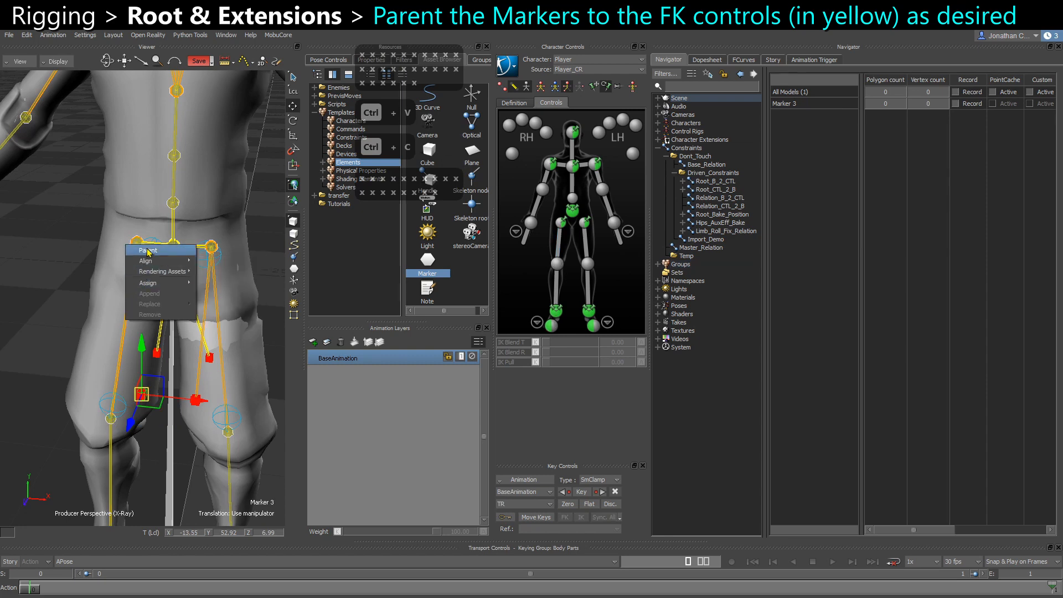
pyautogui.click(146, 250)
pyautogui.keyDown('ctrl'); pyautogui.keyDown('shift'); pyautogui.moveTo(148, 381); pyautogui.dragTo(156, 394); pyautogui.keyUp('shift'); pyautogui.keyUp('ctrl')
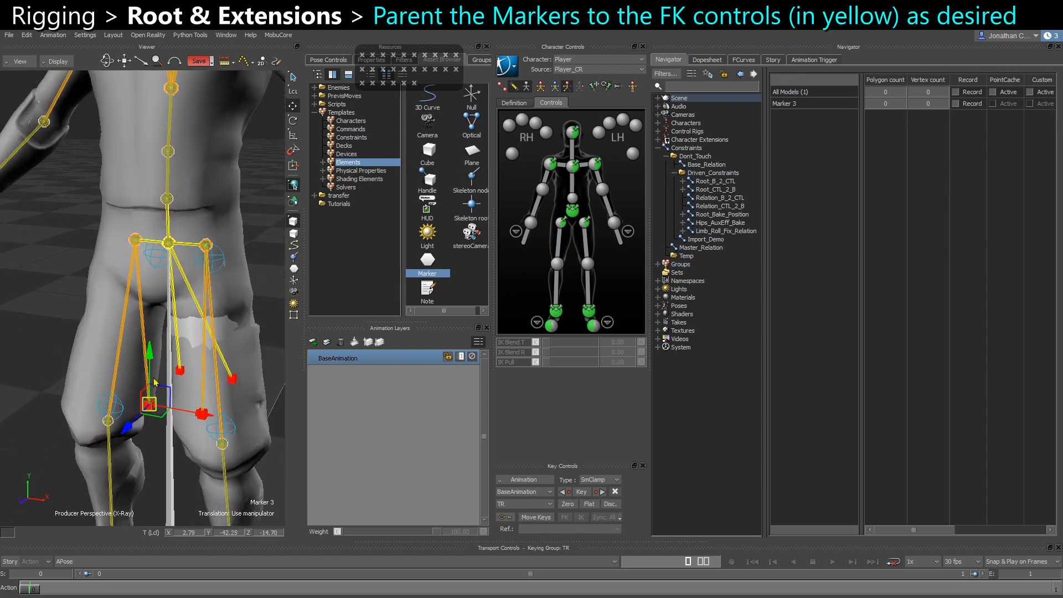
pyautogui.moveTo(138, 424)
pyautogui.keyDown('ctrl'); pyautogui.keyDown('shift'); pyautogui.mouseDown()
pyautogui.moveTo(123, 402)
pyautogui.moveTo(195, 423)
pyautogui.moveTo(208, 391)
pyautogui.moveTo(230, 376)
pyautogui.mouseUp(); pyautogui.keyUp('shift'); pyautogui.keyUp('ctrl')
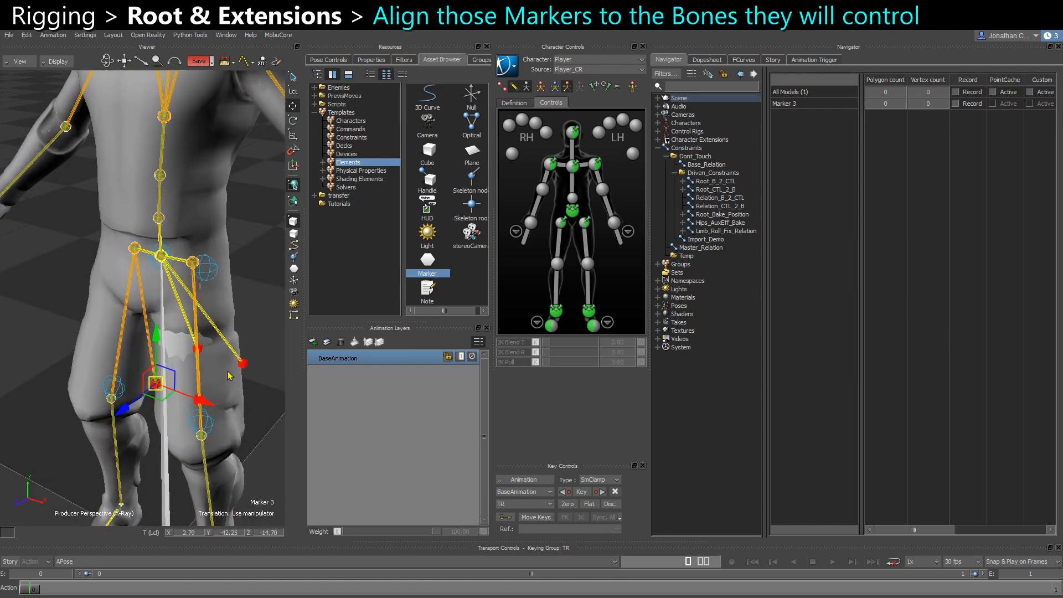
# Align the first pelvis marker to the butt_l bone in translation and rotation.
pyautogui.click(243, 366)
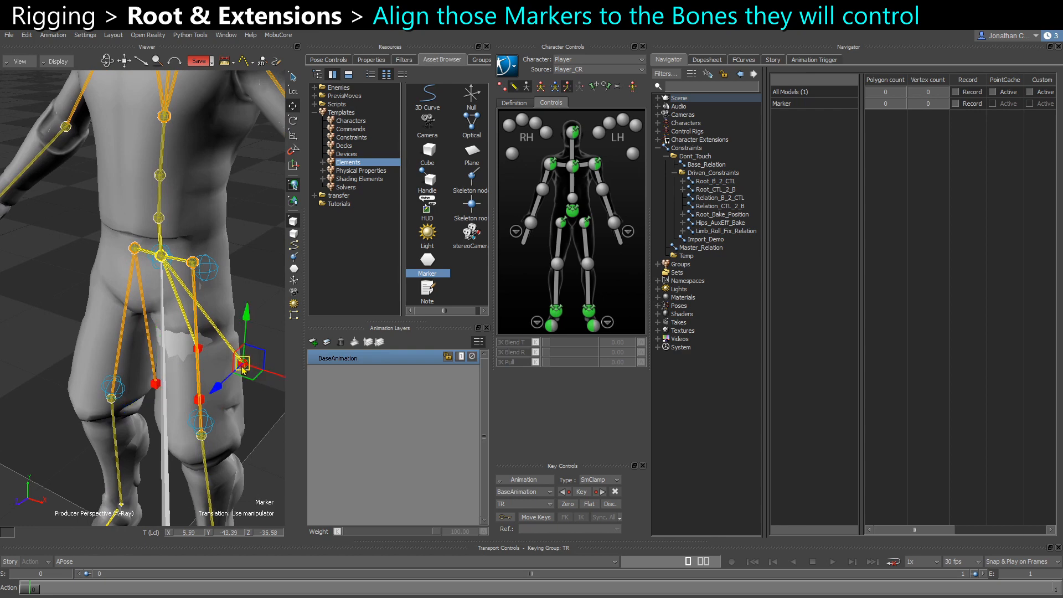
pyautogui.keyDown('shift'); pyautogui.click(215, 271); pyautogui.keyUp('shift')
pyautogui.moveTo(215, 272); pyautogui.dragTo(211, 257)
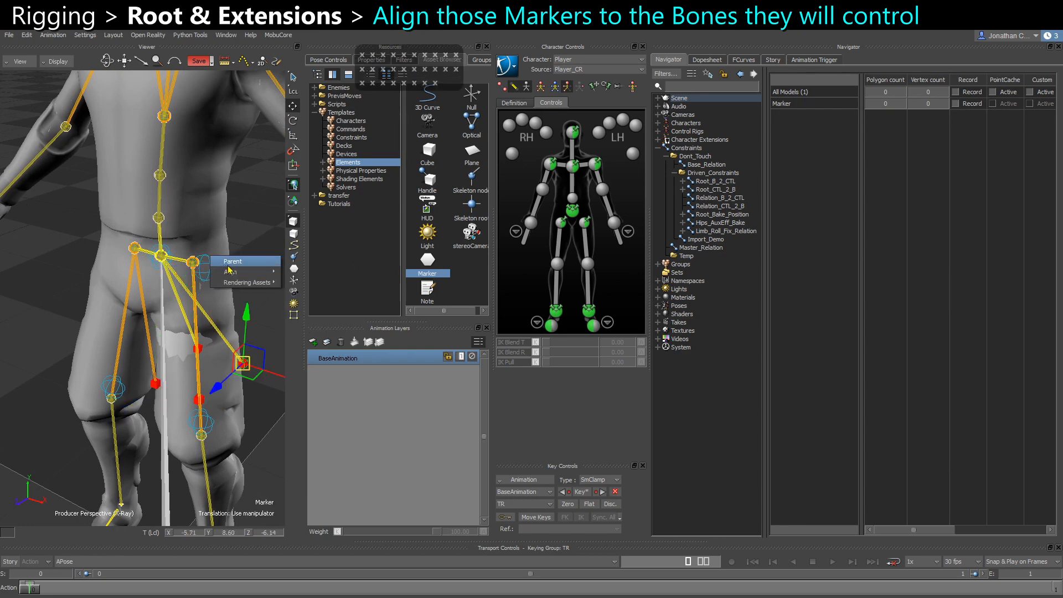
pyautogui.moveTo(247, 271)
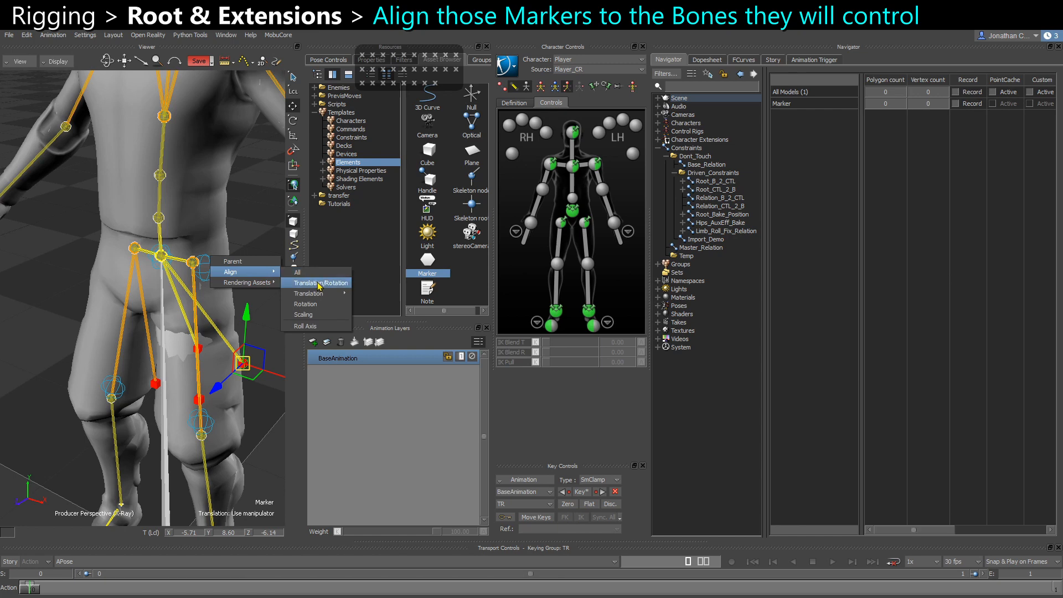
pyautogui.click(319, 286)
# Align the second pelvis marker to the right buttock bone in translation and rotation.
pyautogui.moveTo(158, 278)
pyautogui.keyDown('alt'); pyautogui.mouseDown()
pyautogui.moveTo(172, 283)
pyautogui.moveTo(156, 226)
pyautogui.mouseUp(); pyautogui.keyUp('alt')
pyautogui.click(159, 312)
pyautogui.keyDown('shift'); pyautogui.click(158, 243); pyautogui.keyUp('shift')
pyautogui.moveTo(189, 242)
pyautogui.click(261, 253)
pyautogui.scroll(1, 200, 299)
# Align the left leg marker to the left pant bone in translation and rotation.
pyautogui.click(200, 381)
pyautogui.moveTo(199, 381)
pyautogui.mouseDown()
pyautogui.moveTo(217, 422)
pyautogui.moveTo(212, 409)
pyautogui.mouseUp()
pyautogui.moveTo(251, 425)
pyautogui.click(320, 435)
# Align the right leg marker to the right pant bone in translation and rotation.
pyautogui.click(142, 371)
pyautogui.moveTo(142, 371)
pyautogui.mouseDown()
pyautogui.moveTo(124, 403)
pyautogui.moveTo(121, 385)
pyautogui.mouseUp()
pyautogui.moveTo(156, 400)
pyautogui.click(227, 411)
# Show the large control rig effectors again, and set the color of all four markers to magenta.
pyautogui.moveTo(216, 415)
pyautogui.keyDown('alt'); pyautogui.mouseDown()
pyautogui.moveTo(197, 392)
pyautogui.moveTo(195, 350)
pyautogui.mouseUp(); pyautogui.keyUp('alt')
pyautogui.keyDown('shift'); pyautogui.click(233, 417); pyautogui.keyUp('shift')
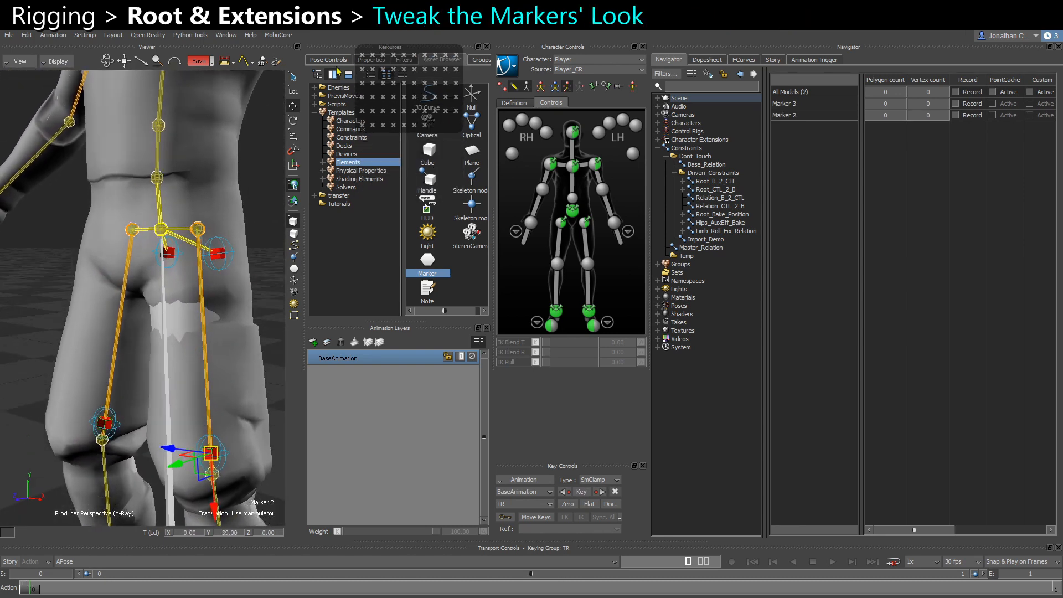
pyautogui.click(362, 61)
pyautogui.click(318, 180)
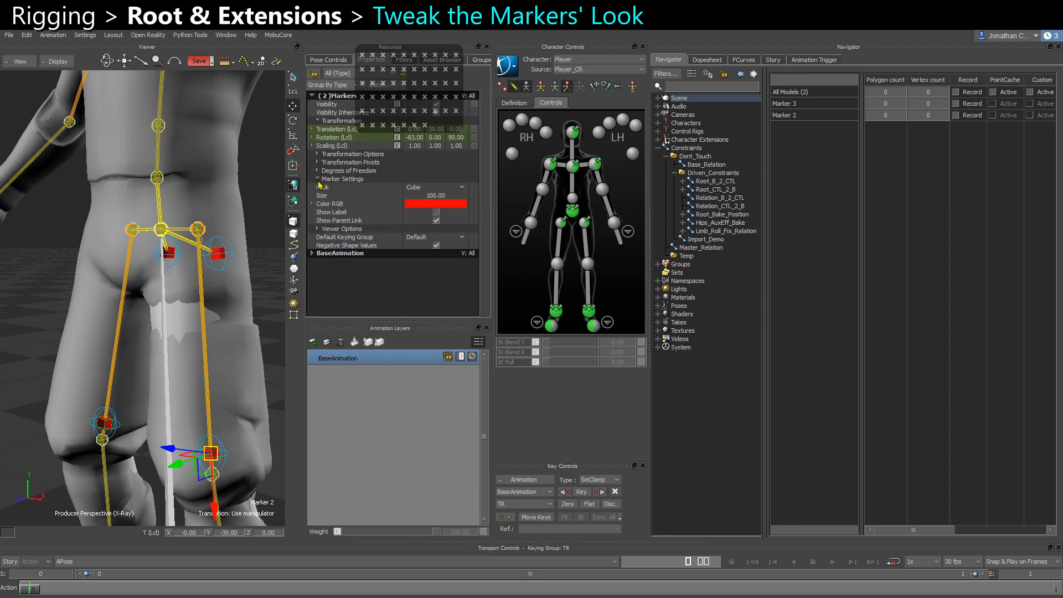
pyautogui.moveTo(189, 273)
pyautogui.keyDown('alt'); pyautogui.mouseDown()
pyautogui.moveTo(201, 289)
pyautogui.moveTo(216, 271)
pyautogui.moveTo(183, 260)
pyautogui.moveTo(172, 241)
pyautogui.mouseUp(); pyautogui.keyUp('alt')
pyautogui.click(503, 87)
pyautogui.keyDown('shift'); pyautogui.click(212, 255); pyautogui.keyUp('shift')
pyautogui.keyDown('shift'); pyautogui.click(167, 258); pyautogui.keyUp('shift')
pyautogui.click(441, 201)
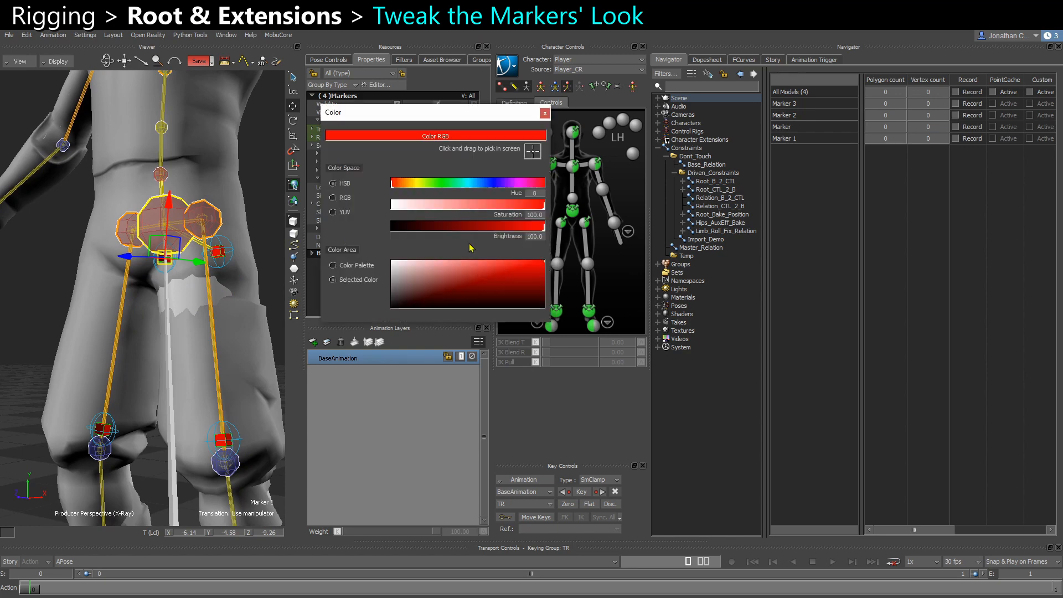
pyautogui.click(516, 185)
pyautogui.click(544, 113)
# Set the size of the four markers to 149, keeping the Cube look.
pyautogui.click(435, 187)
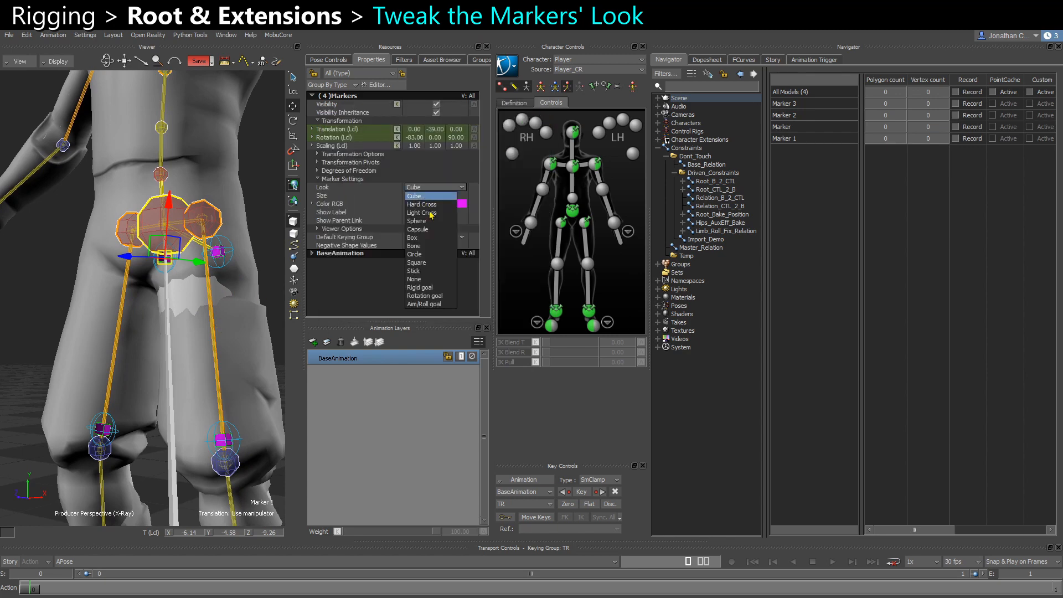
pyautogui.click(360, 271)
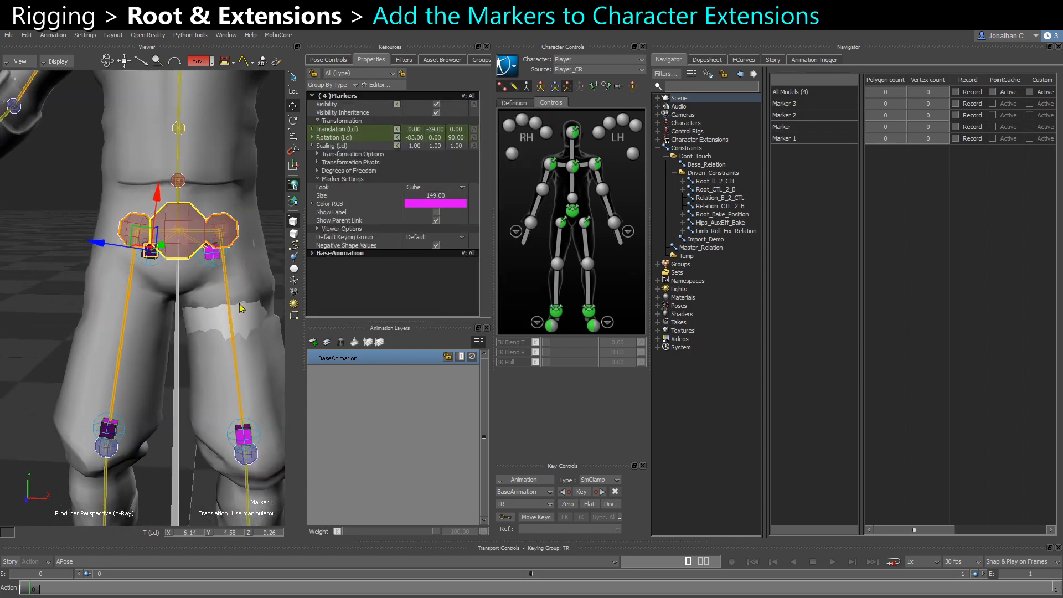
pyautogui.keyDown('ctrl'); pyautogui.keyDown('shift'); pyautogui.moveTo(246, 299); pyautogui.dragTo(197, 272); pyautogui.keyUp('shift'); pyautogui.keyUp('ctrl')
pyautogui.keyDown('ctrl'); pyautogui.keyDown('shift'); pyautogui.moveTo(149, 324); pyautogui.dragTo(223, 320); pyautogui.keyUp('shift'); pyautogui.keyUp('ctrl')
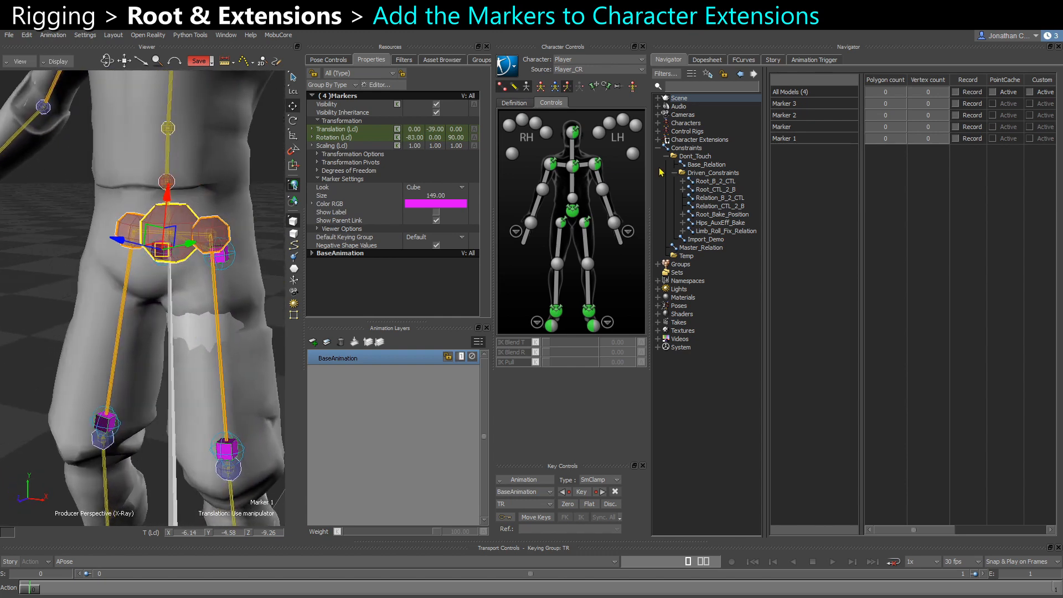
# Create a Character Extension for the Player character with the four markers selected, and list the existing extensions.
pyautogui.click(658, 123)
pyautogui.click(684, 131)
pyautogui.rightClick(697, 133)
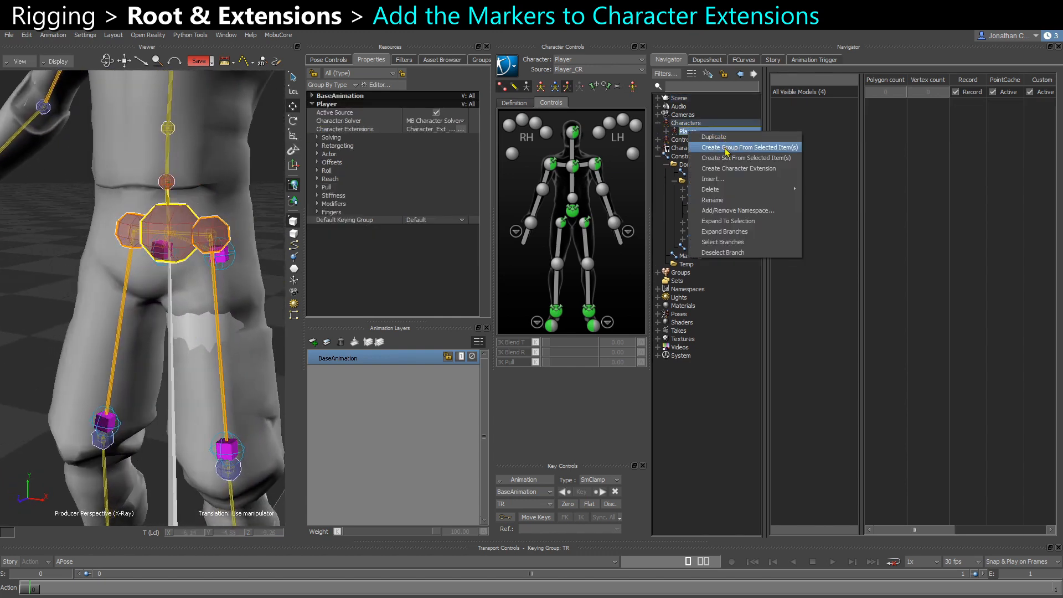
pyautogui.click(693, 167)
pyautogui.click(662, 148)
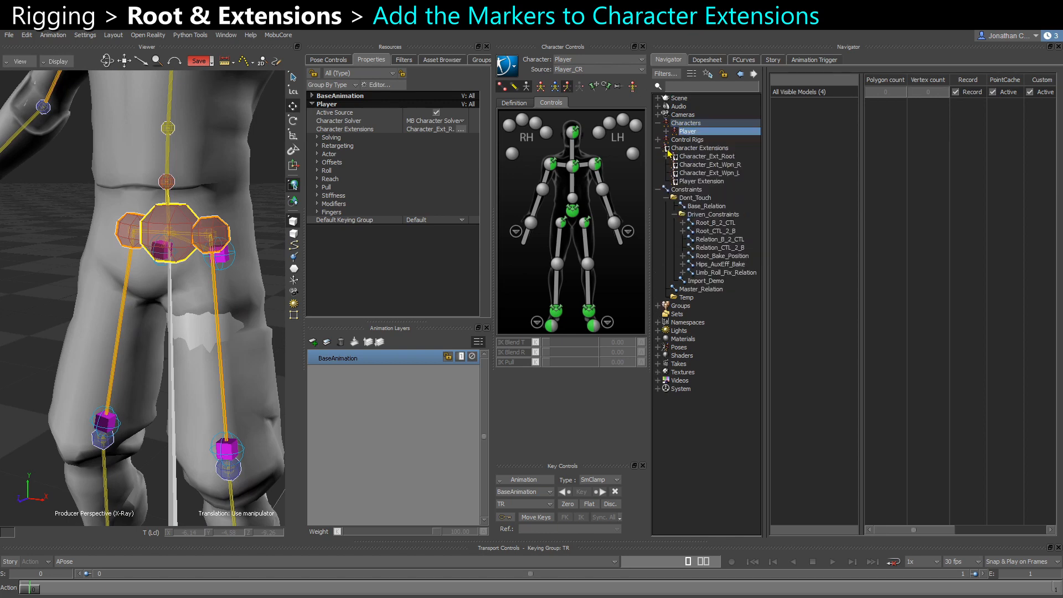
# Rename the new Player Extension as Player_Ext_Butt.
pyautogui.click(708, 183)
pyautogui.rightClick(708, 183)
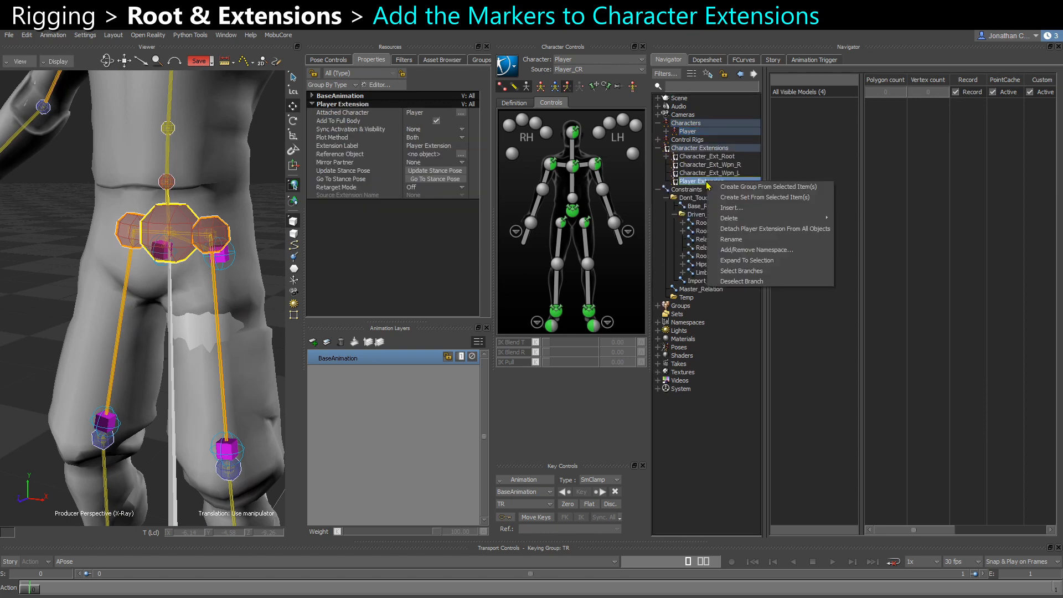
pyautogui.click(730, 240)
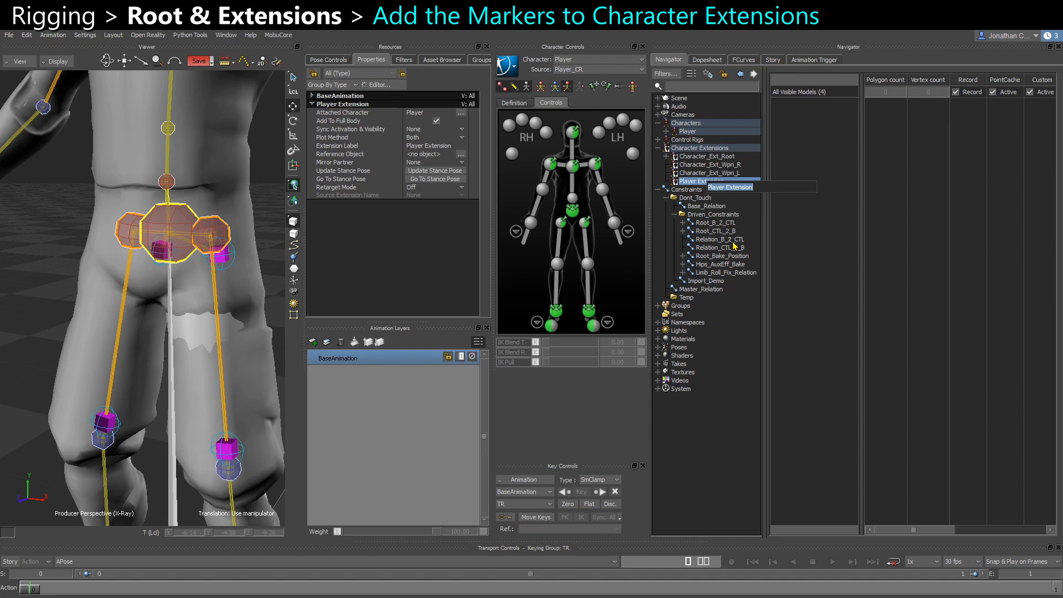
pyautogui.write('Player_')
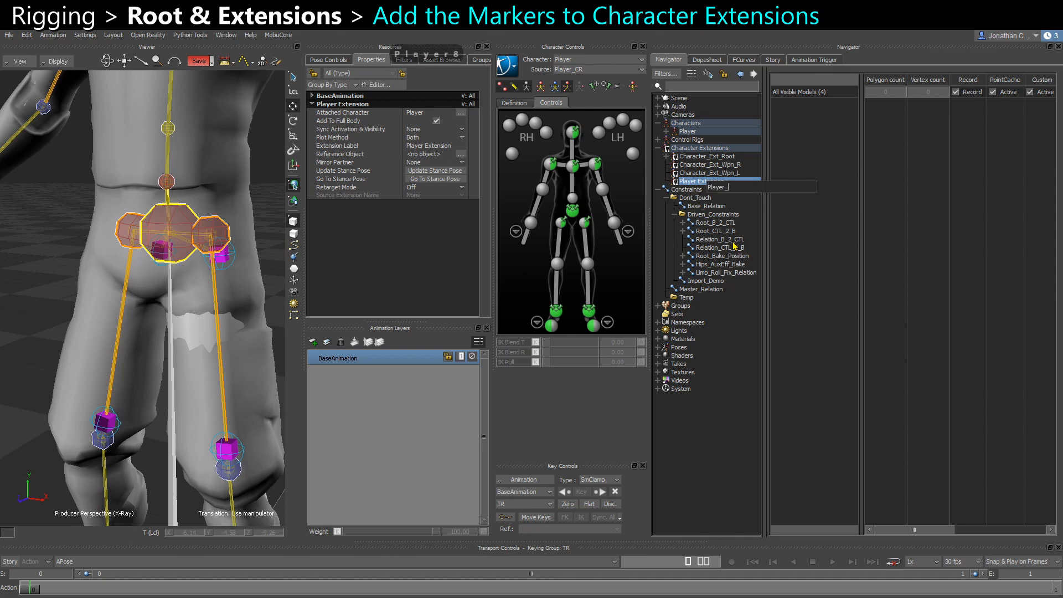
pyautogui.write('Ext_Butt')
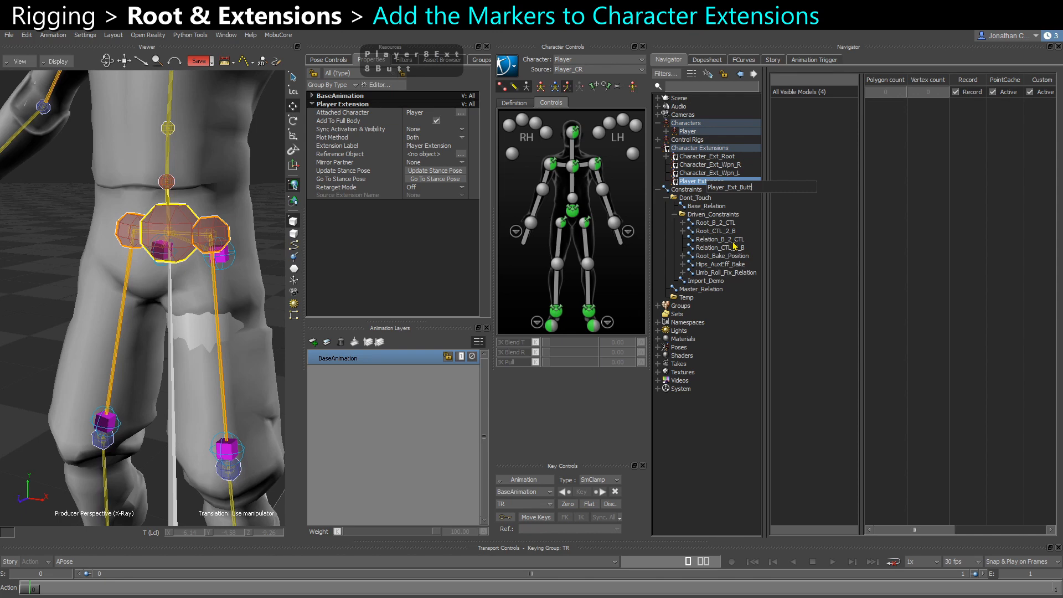
pyautogui.press('Return')
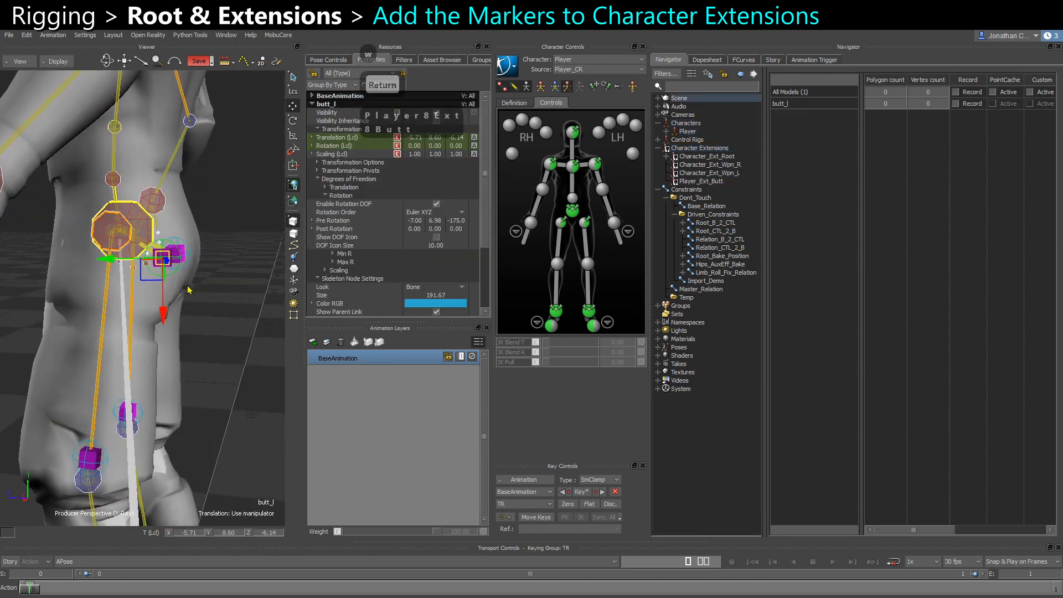
# Try moving the butt_l and pant_01_l bones to test the mesh deformation, and undo the moves.
pyautogui.hotkey('ctrl', 'a')
pyautogui.moveTo(129, 260); pyautogui.dragTo(123, 263)
pyautogui.keyDown('alt'); pyautogui.moveTo(123, 264); pyautogui.dragTo(209, 372); pyautogui.keyUp('alt')
pyautogui.hotkey('ctrl', 'z')
pyautogui.hotkey('ctrl', 'a')
pyautogui.keyDown('alt'); pyautogui.moveTo(178, 358); pyautogui.dragTo(160, 269, button='right'); pyautogui.keyUp('alt')
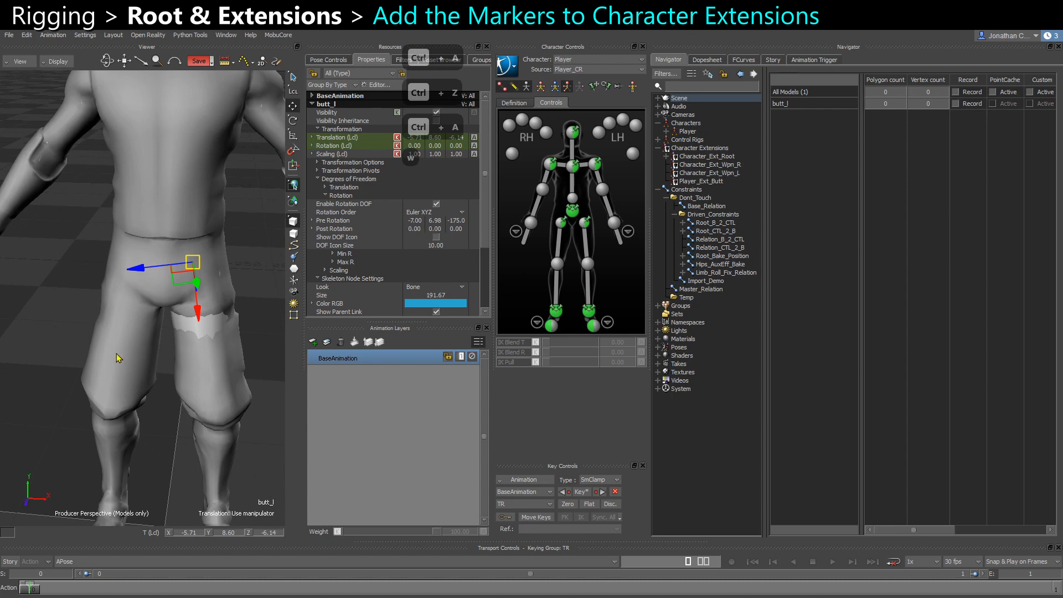
pyautogui.hotkey('ctrl', 'a')
pyautogui.keyDown('alt'); pyautogui.moveTo(116, 359); pyautogui.dragTo(221, 421, button='right'); pyautogui.keyUp('alt')
pyautogui.keyDown('alt'); pyautogui.moveTo(221, 421); pyautogui.dragTo(209, 399, button='middle'); pyautogui.keyUp('alt')
pyautogui.moveTo(209, 399)
pyautogui.keyDown('alt'); pyautogui.mouseDown()
pyautogui.moveTo(222, 362)
pyautogui.moveTo(188, 382)
pyautogui.moveTo(173, 350)
pyautogui.mouseUp(); pyautogui.keyUp('alt')
pyautogui.click(218, 364)
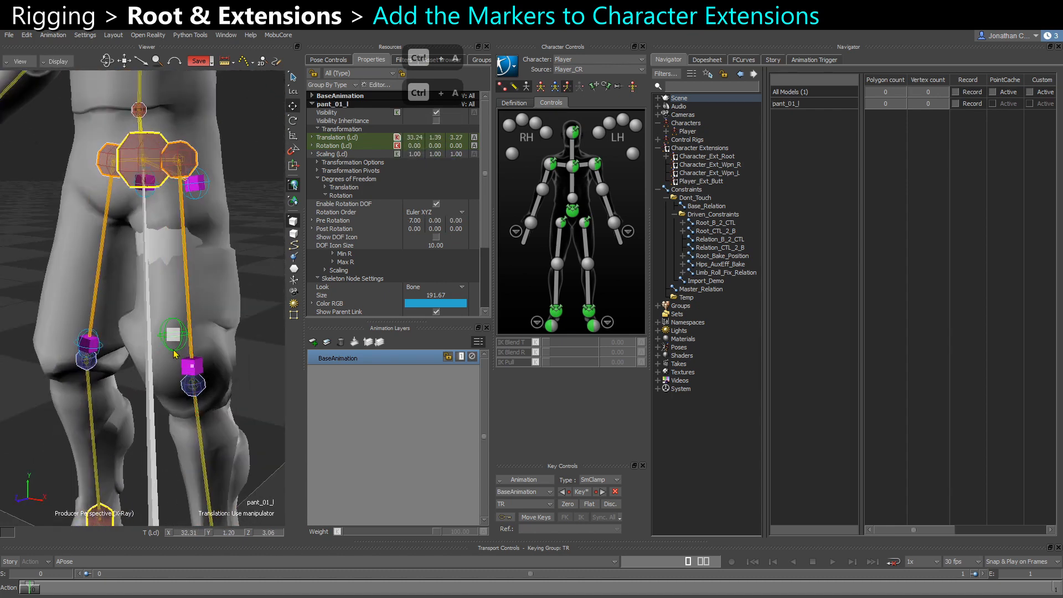
pyautogui.hotkey('ctrl', 'z')
pyautogui.hotkey('ctrl', 'z')
pyautogui.hotkey('ctrl', 'z')
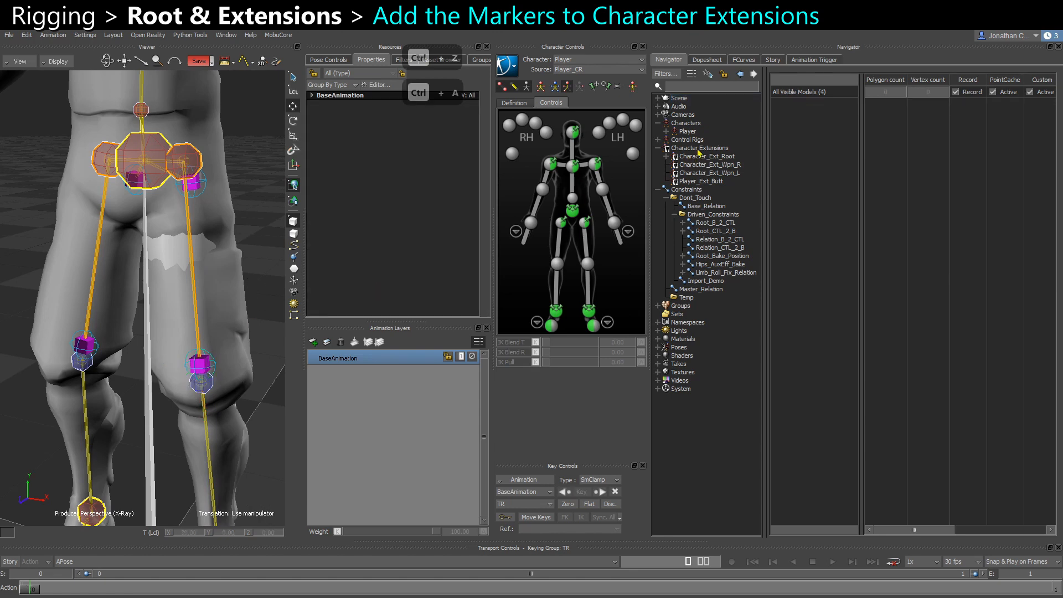
# Create another Character Extension for the Player character.
pyautogui.click(693, 149)
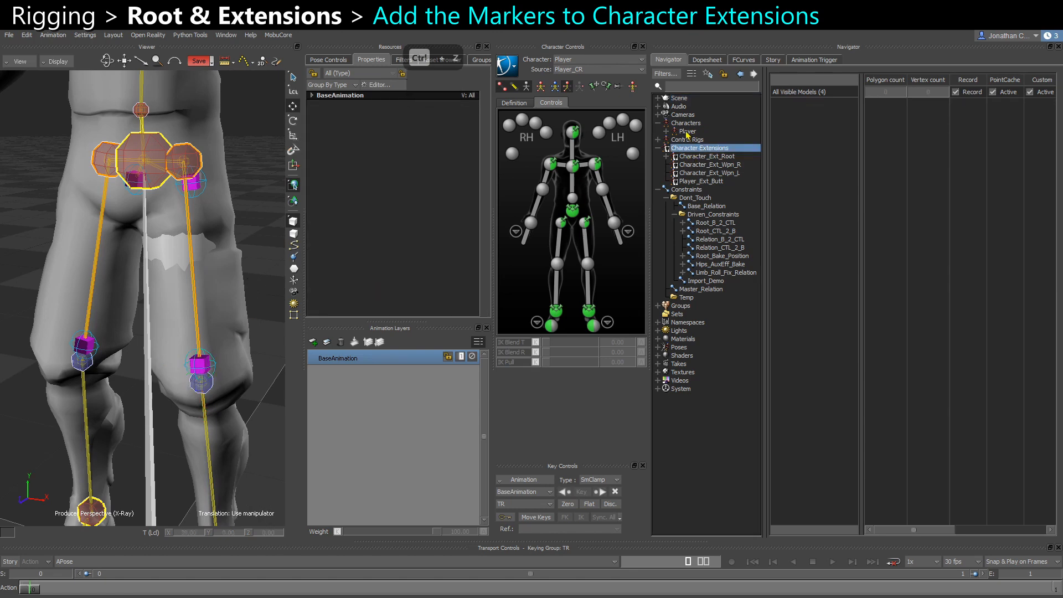
pyautogui.rightClick(687, 135)
pyautogui.click(750, 172)
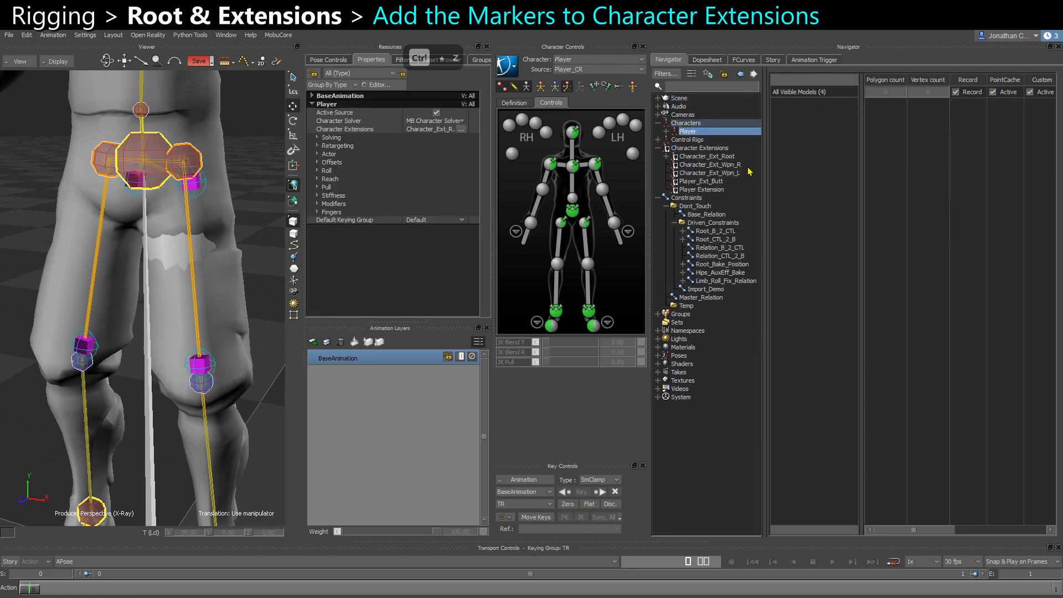
# Rename the second Player Extension as Player_Ext_Pant_L.
pyautogui.rightClick(713, 191)
pyautogui.click(752, 206)
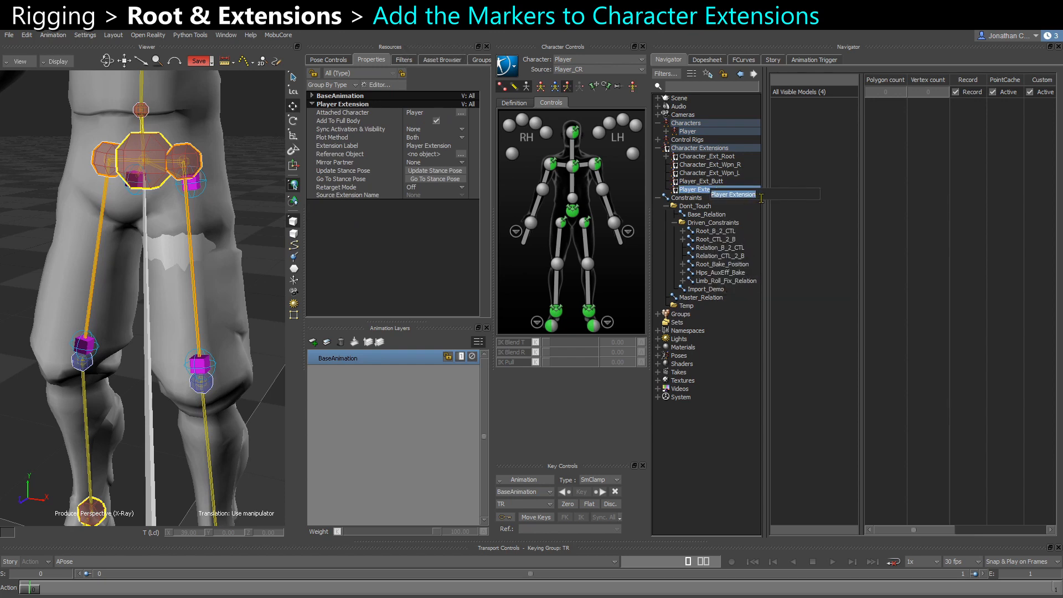
pyautogui.write('Player_Ext_')
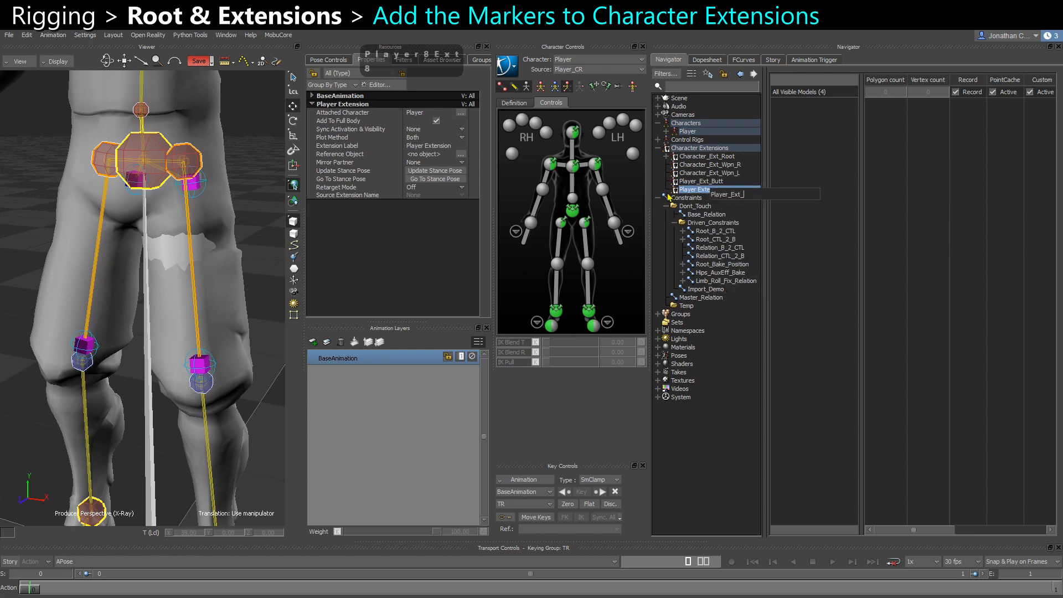
pyautogui.hotkey('ctrl', 'shift', 'Left')
pyautogui.hotkey('ctrl', 'c')
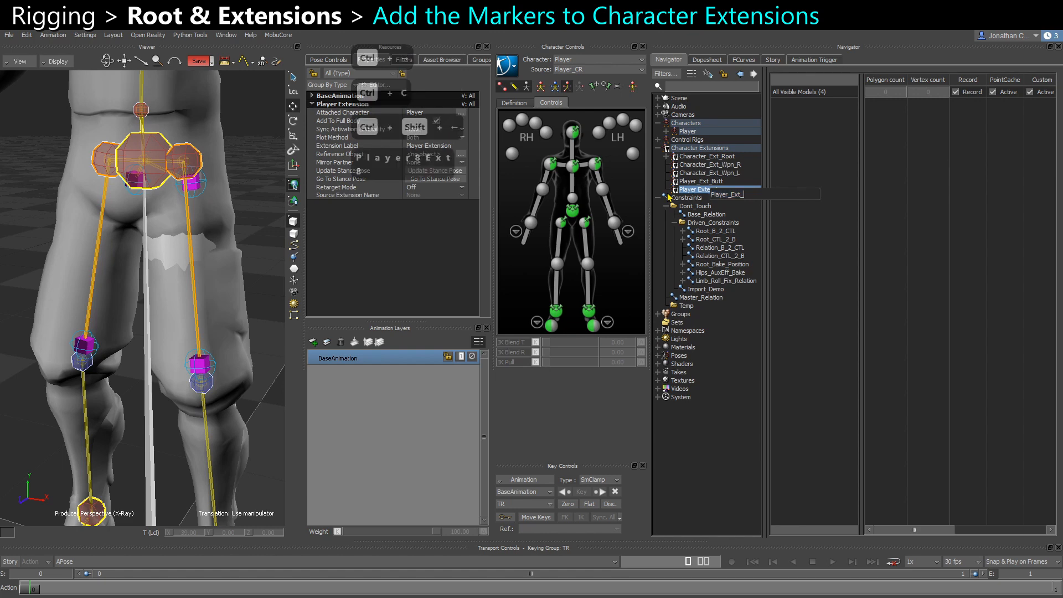
pyautogui.write('Pant')
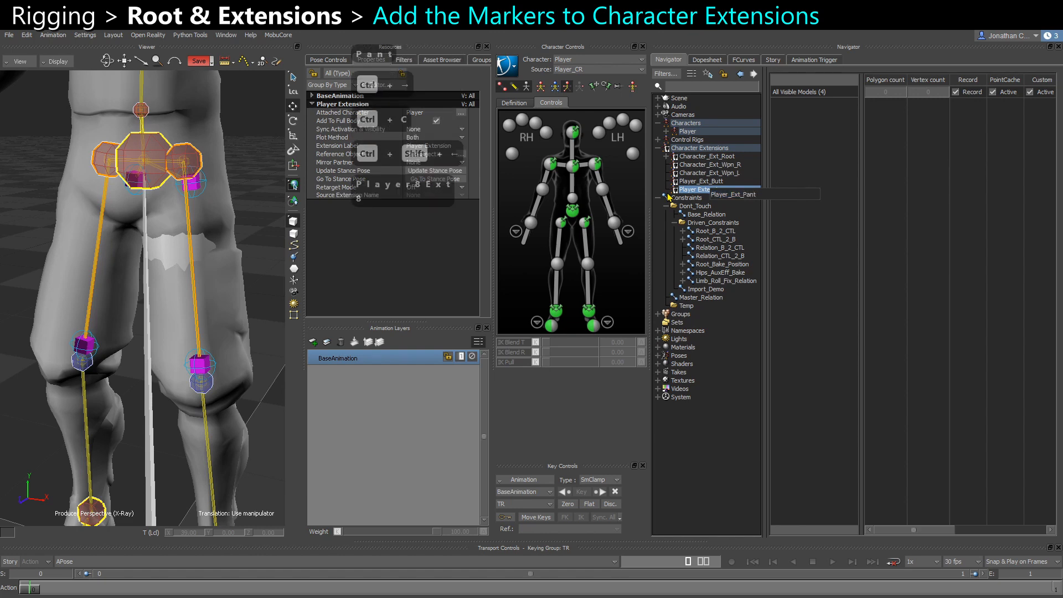
pyautogui.write('_')
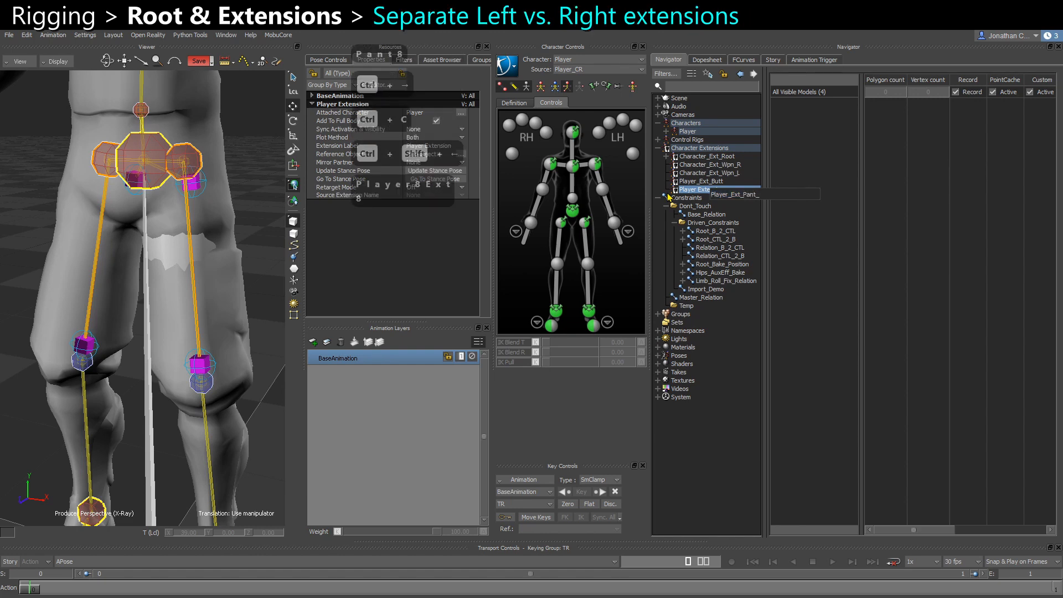
pyautogui.write('L')
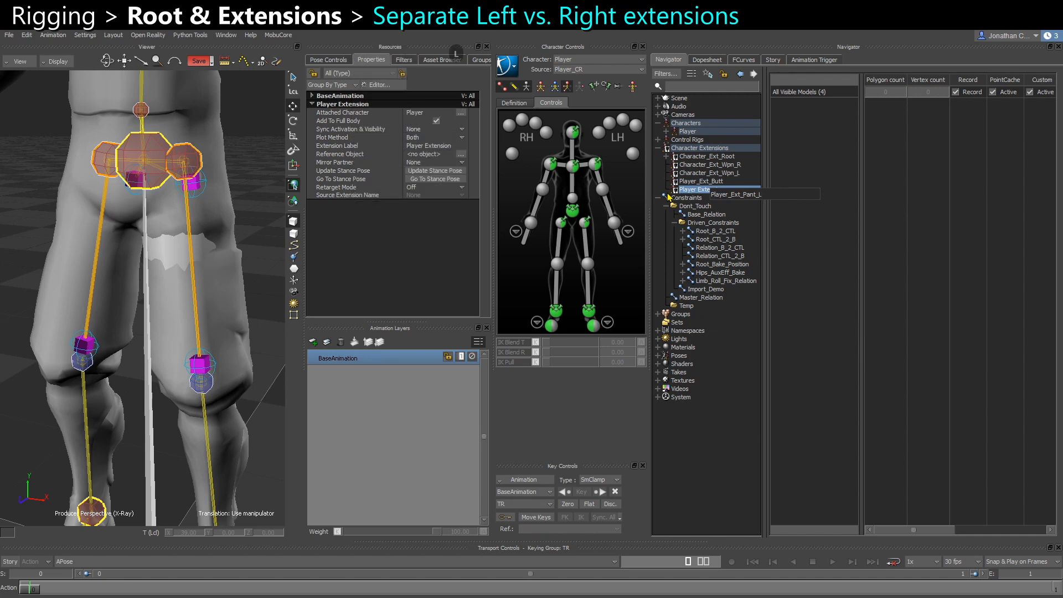
pyautogui.press('Return')
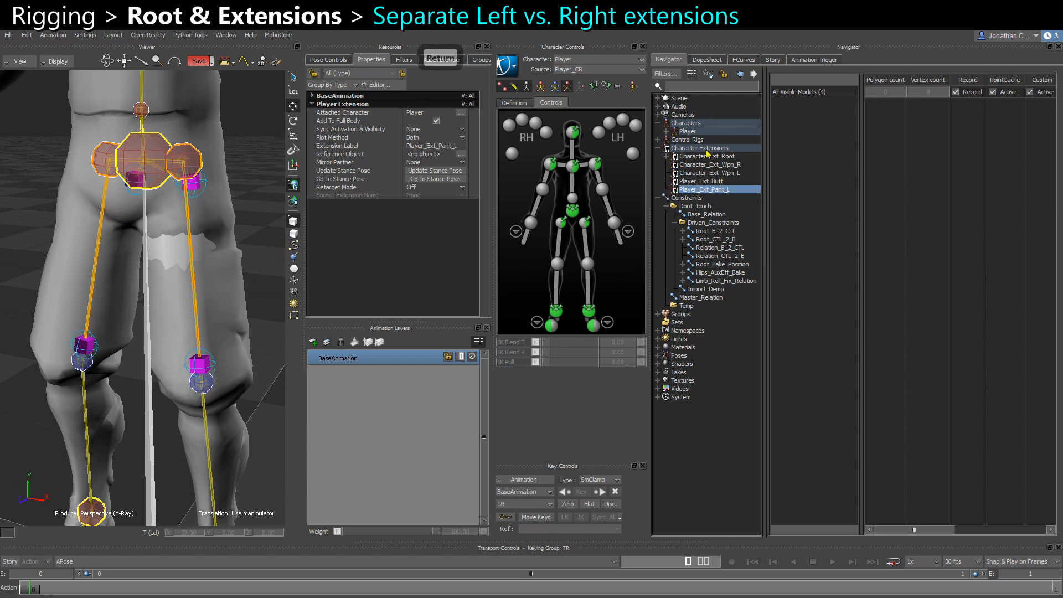
# Create a third Character Extension for the Player character and rename it Player_Ext_Pant_R.
pyautogui.rightClick(690, 131)
pyautogui.click(730, 159)
pyautogui.hotkey('ctrl', 'v')
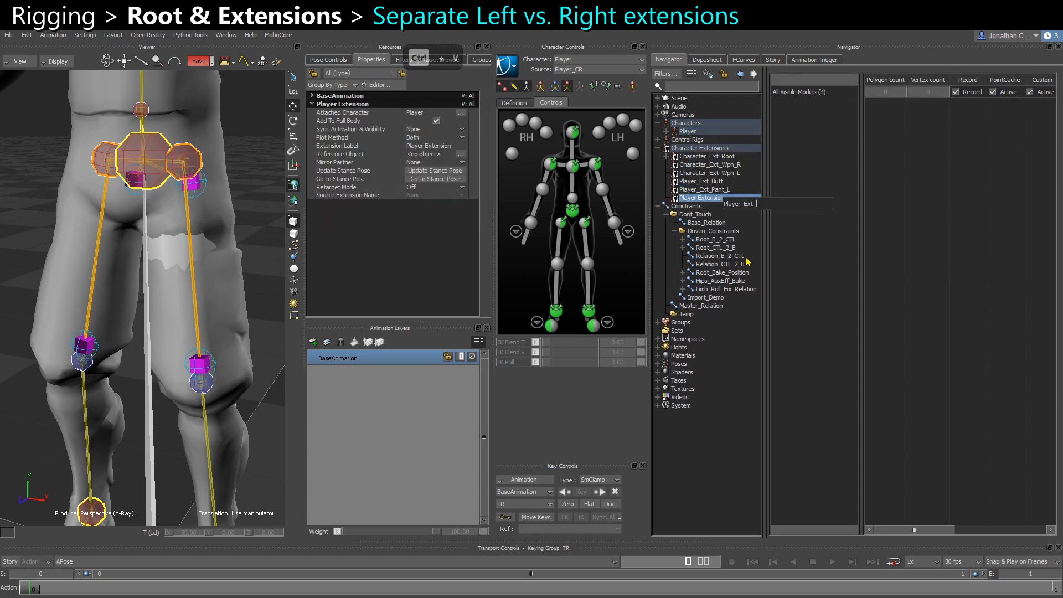
pyautogui.write('Pant_R')
pyautogui.press('Return')
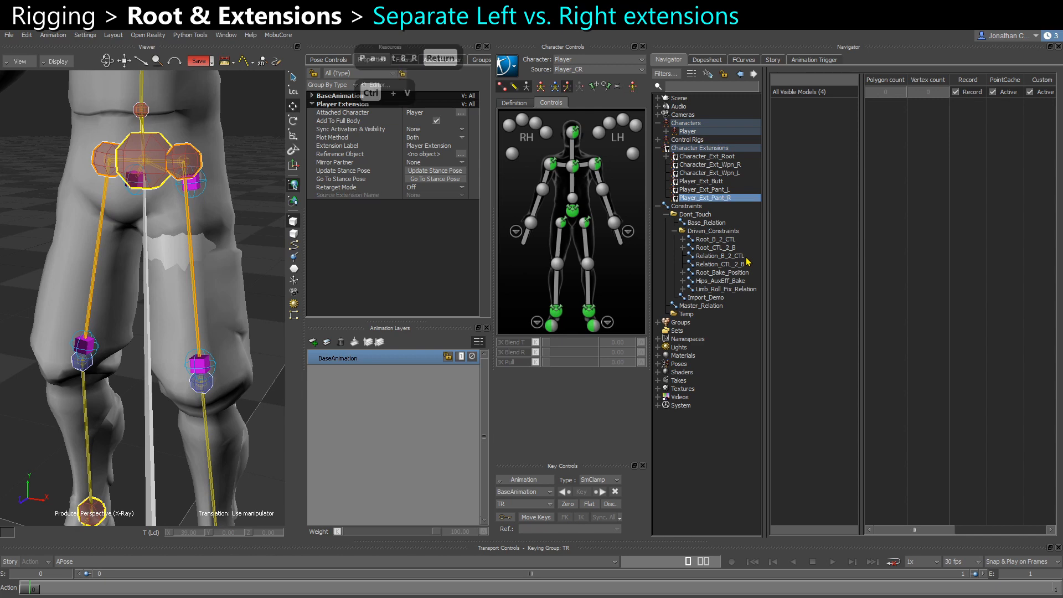
# Select both buttock Markers and add them to the Player_Ext_Butt extension.
pyautogui.click(703, 181)
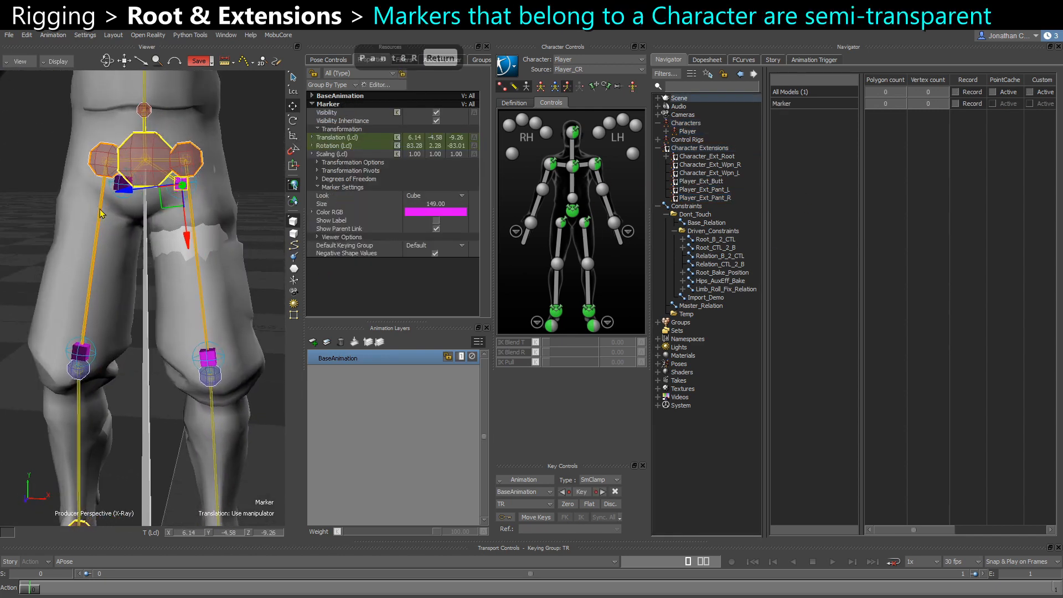
pyautogui.click(291, 106)
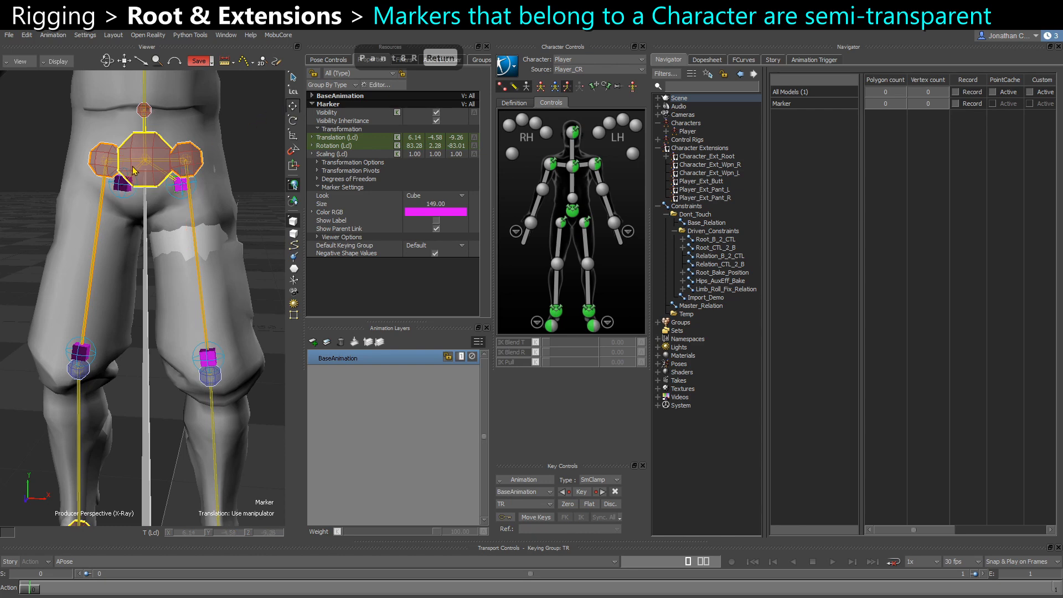
pyautogui.scroll(1, 125, 193)
pyautogui.keyDown('ctrl'); pyautogui.click(125, 178); pyautogui.keyUp('ctrl')
pyautogui.press('x')
pyautogui.moveTo(236, 255); pyautogui.dragTo(719, 182)
pyautogui.click(726, 184)
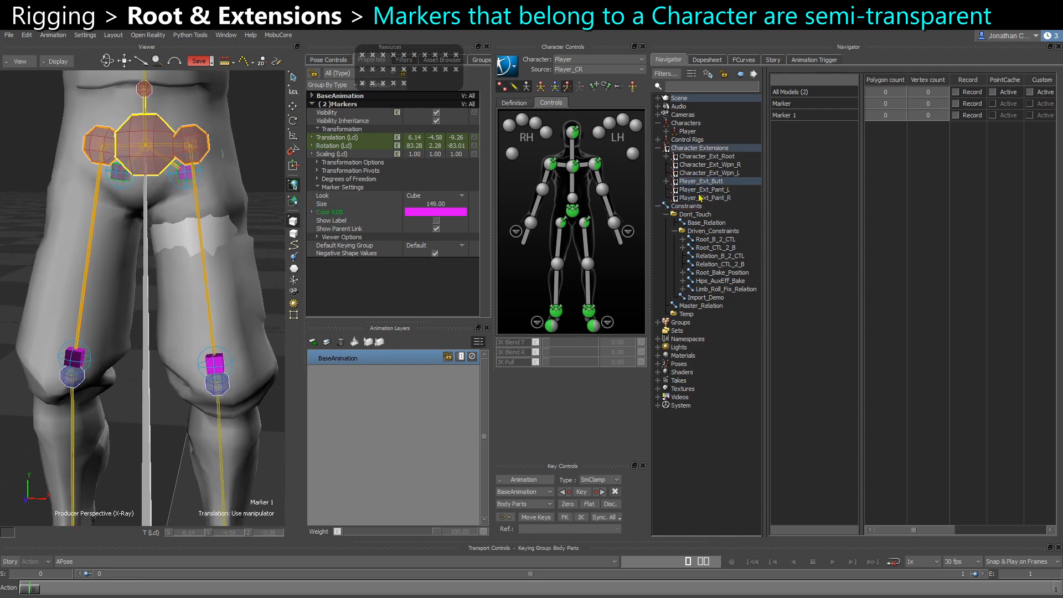
# Add the Marker at the character's left knee to the Player_Ext_Pant_L extension.
pyautogui.keyDown('ctrl'); pyautogui.keyDown('shift'); pyautogui.moveTo(232, 224); pyautogui.dragTo(198, 168); pyautogui.keyUp('shift'); pyautogui.keyUp('ctrl')
pyautogui.click(252, 216)
pyautogui.keyDown('ctrl'); pyautogui.keyDown('shift'); pyautogui.moveTo(149, 296); pyautogui.dragTo(178, 249); pyautogui.keyUp('shift'); pyautogui.keyUp('ctrl')
pyautogui.keyDown('ctrl'); pyautogui.keyDown('shift'); pyautogui.moveTo(167, 201); pyautogui.dragTo(295, 292); pyautogui.keyUp('shift'); pyautogui.keyUp('ctrl')
pyautogui.keyDown('ctrl'); pyautogui.keyDown('shift'); pyautogui.moveTo(227, 287); pyautogui.dragTo(218, 365); pyautogui.keyUp('shift'); pyautogui.keyUp('ctrl')
pyautogui.click(224, 372)
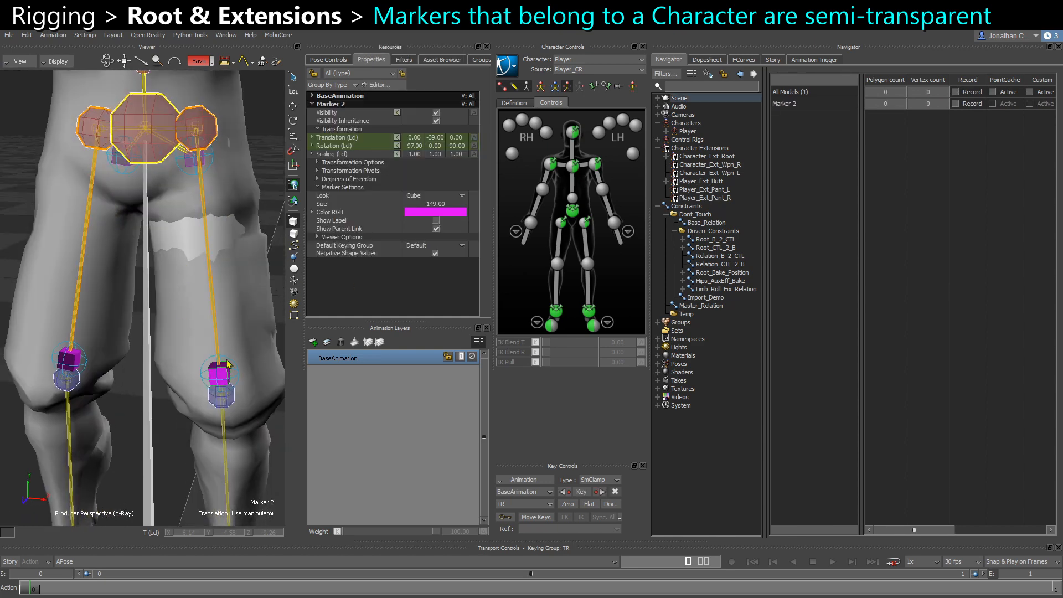
pyautogui.press('x')
pyautogui.moveTo(246, 240); pyautogui.dragTo(717, 189)
pyautogui.click(724, 192)
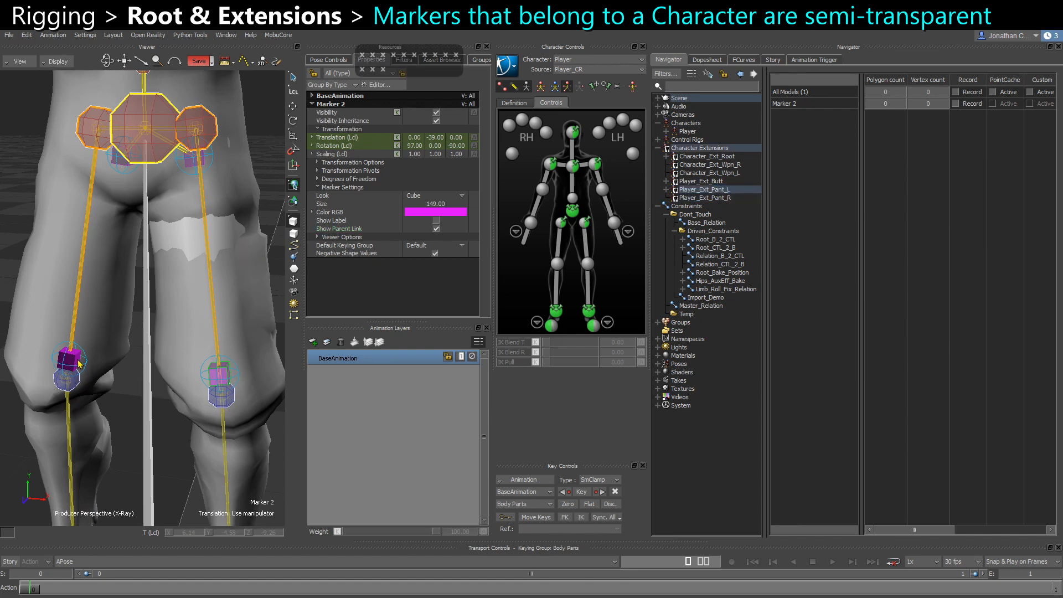
# Add the Marker at the character's right knee to the Player_Ext_Pant_R extension.
pyautogui.moveTo(79, 365)
pyautogui.mouseDown()
pyautogui.moveTo(344, 238)
pyautogui.moveTo(699, 182)
pyautogui.moveTo(732, 205)
pyautogui.mouseUp()
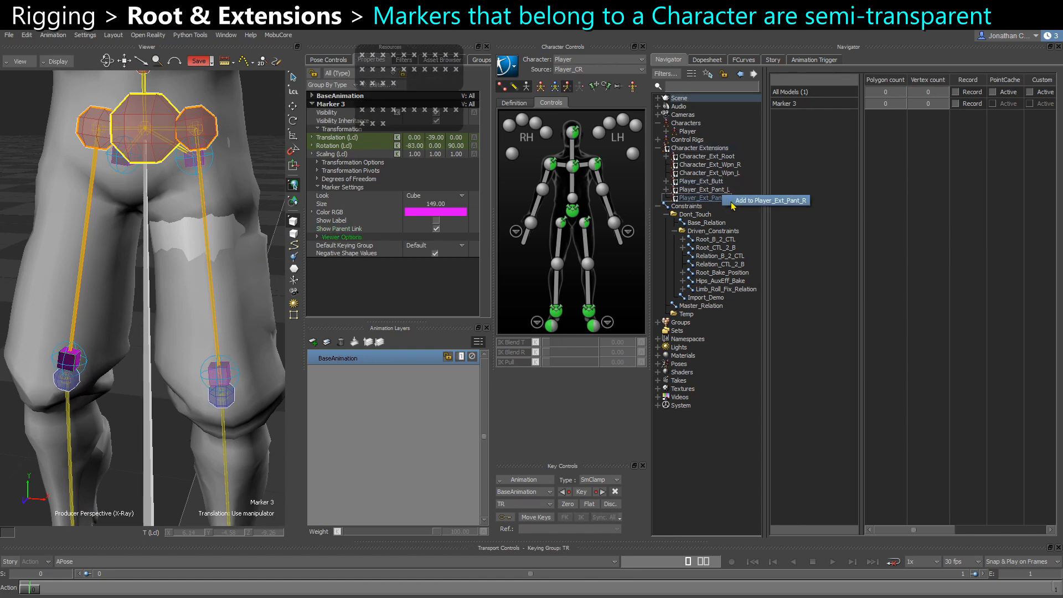
pyautogui.click(740, 204)
pyautogui.moveTo(165, 350)
pyautogui.keyDown('ctrl'); pyautogui.keyDown('shift'); pyautogui.mouseDown()
pyautogui.moveTo(149, 345)
pyautogui.moveTo(181, 340)
pyautogui.moveTo(176, 363)
pyautogui.moveTo(185, 349)
pyautogui.mouseUp(); pyautogui.keyUp('shift'); pyautogui.keyUp('ctrl')
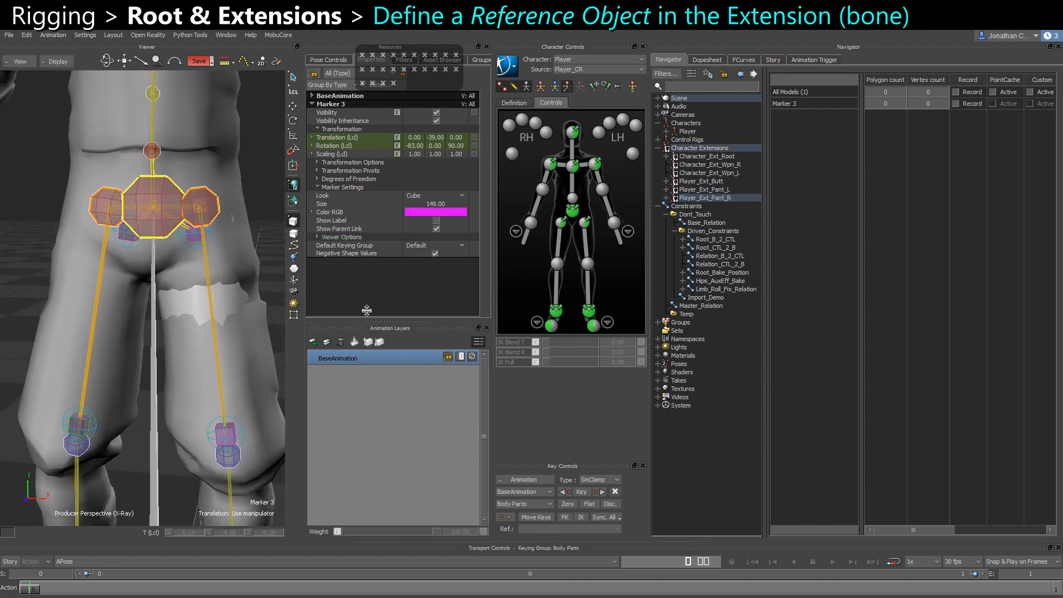
# Select the Player_Ext_Butt extension, then hide the control rig in the viewer and show the skeleton bones.
pyautogui.click(697, 181)
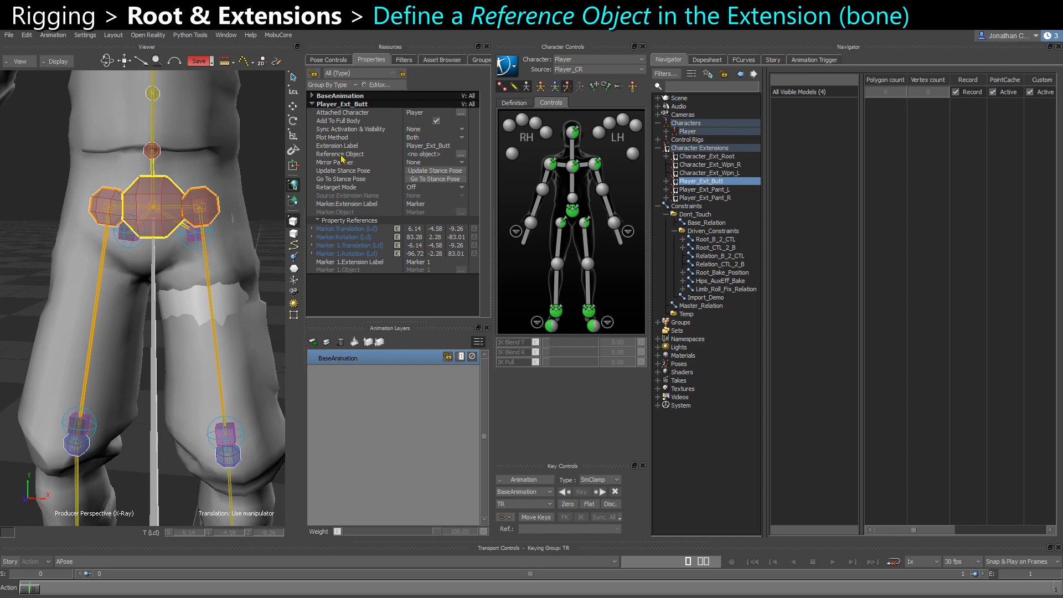
pyautogui.click(439, 154)
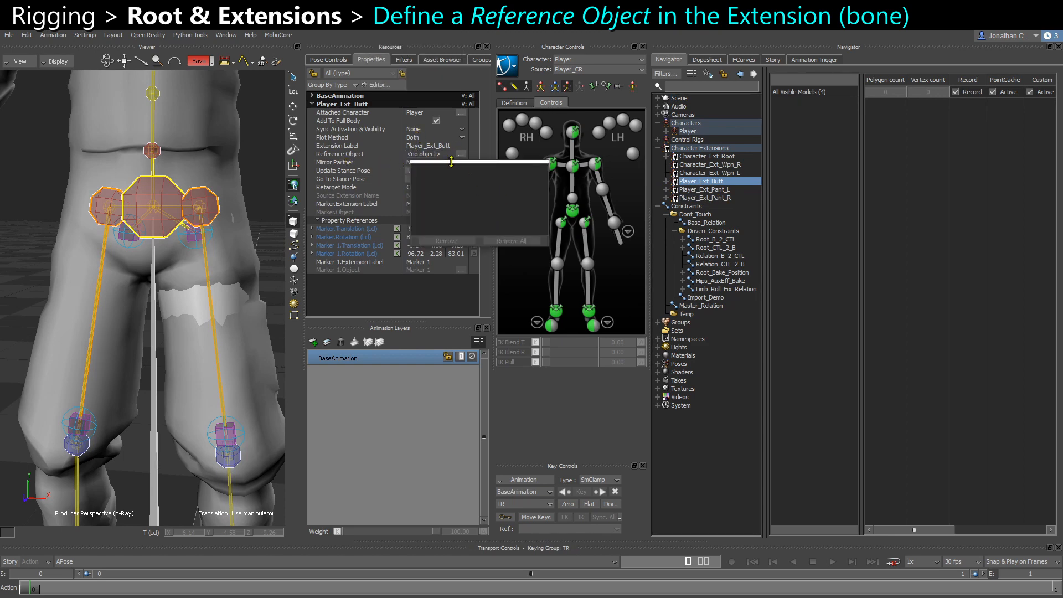
pyautogui.click(403, 303)
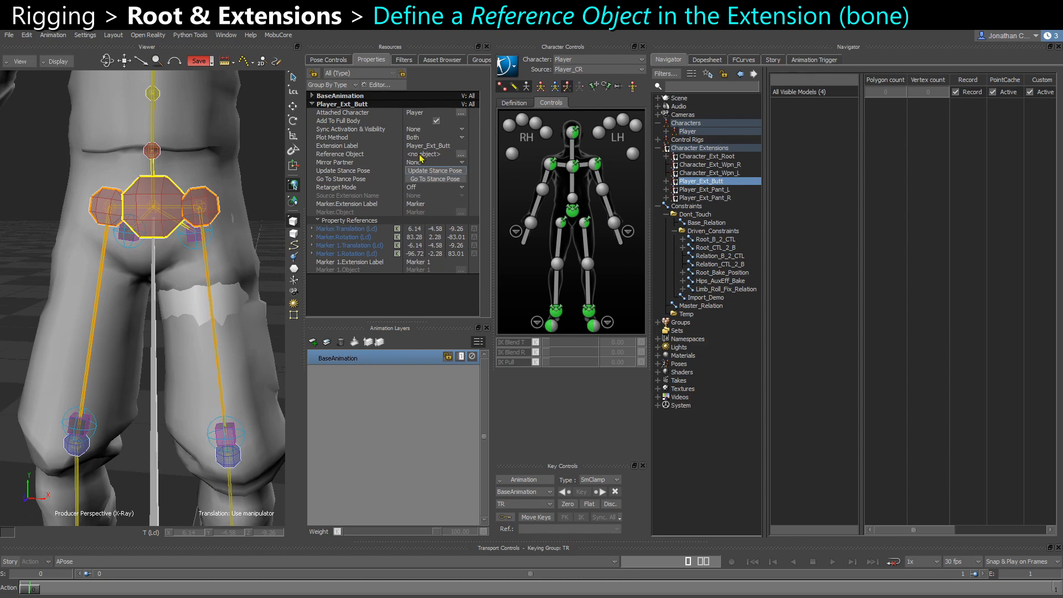
pyautogui.keyDown('ctrl'); pyautogui.keyDown('shift'); pyautogui.moveTo(218, 248); pyautogui.dragTo(198, 249); pyautogui.keyUp('shift'); pyautogui.keyUp('ctrl')
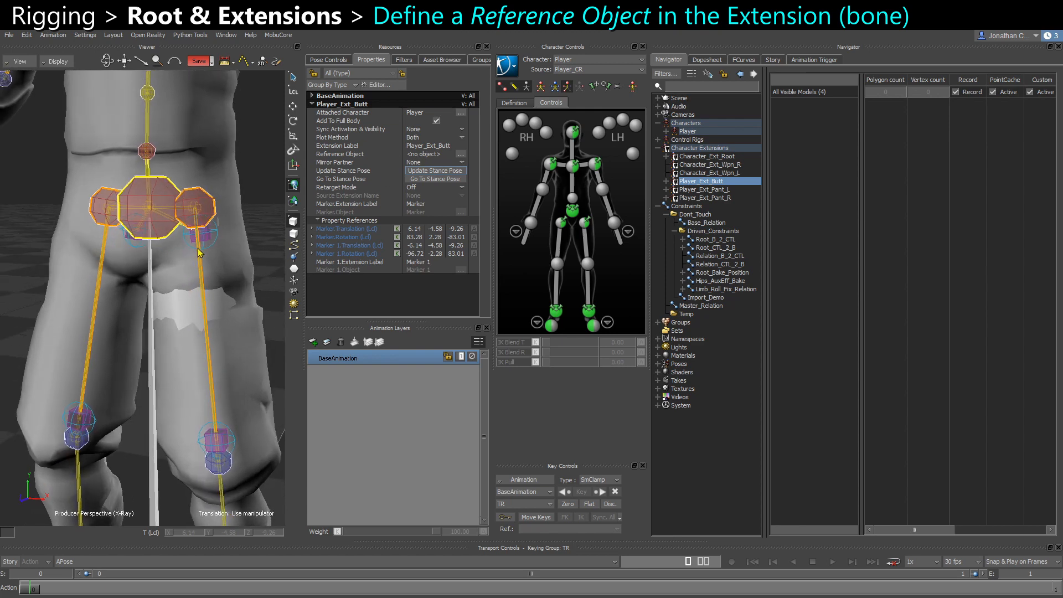
pyautogui.keyDown('ctrl'); pyautogui.keyDown('shift'); pyautogui.moveTo(162, 292); pyautogui.dragTo(183, 249); pyautogui.keyUp('shift'); pyautogui.keyUp('ctrl')
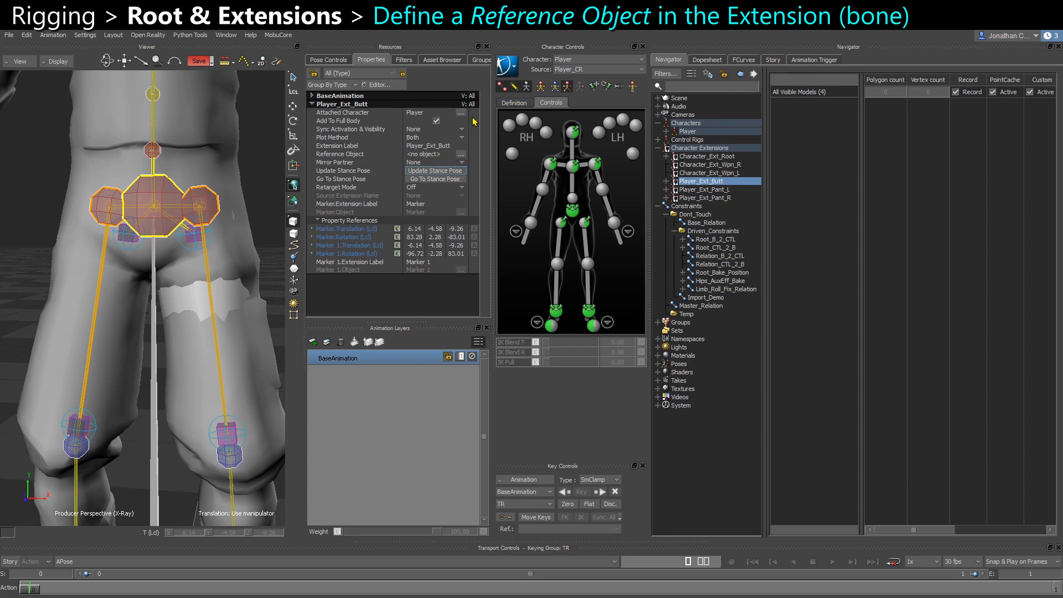
pyautogui.click(504, 87)
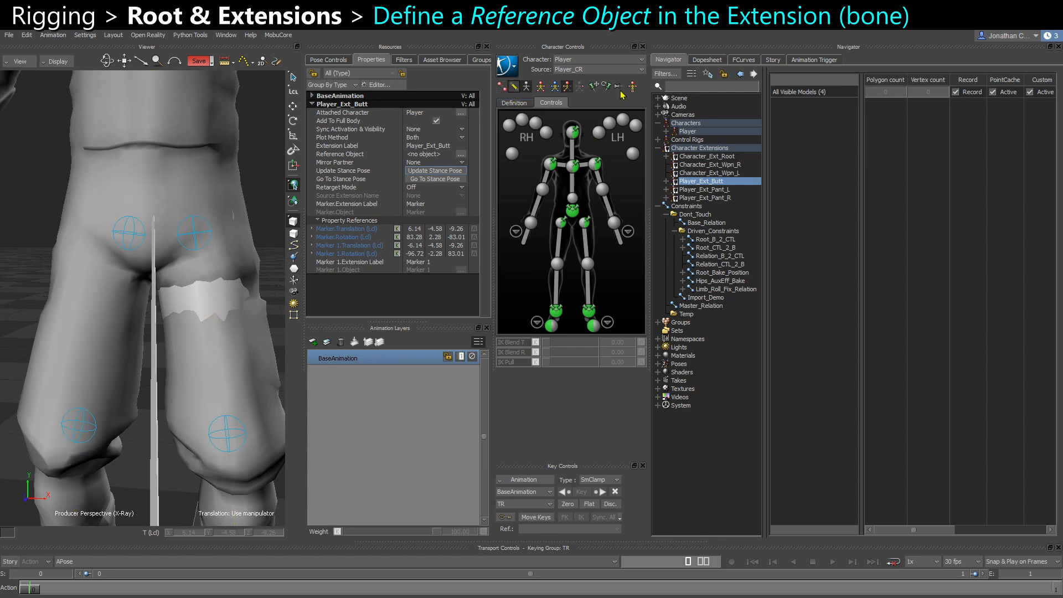
pyautogui.click(526, 87)
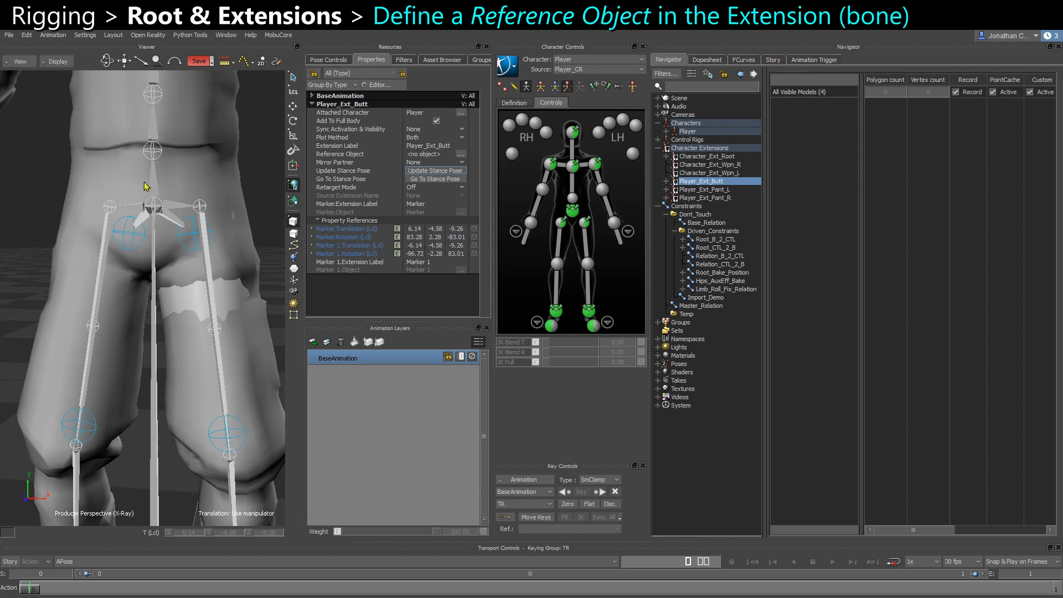
# Set the Reference Object of Player_Ext_Butt to the pelvis bone and accept the stance pose update.
pyautogui.moveTo(166, 188); pyautogui.dragTo(421, 158)
pyautogui.press('x')
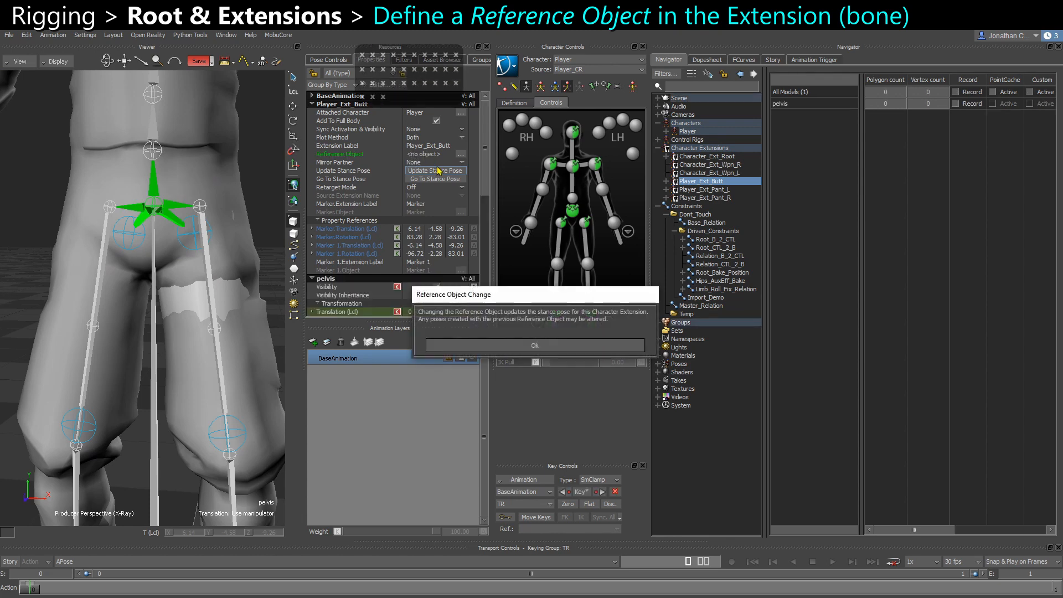
pyautogui.click(480, 347)
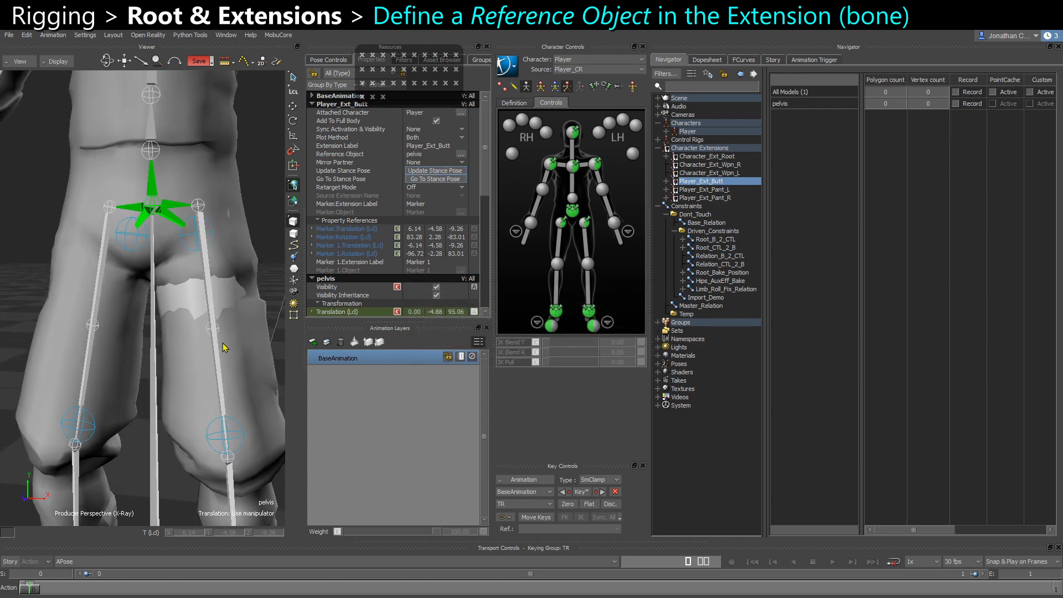
# Check the pelvis bone in the viewer and the Reference Object property of Player_Ext_Butt.
pyautogui.keyDown('alt'); pyautogui.moveTo(191, 265); pyautogui.dragTo(162, 215); pyautogui.keyUp('alt')
pyautogui.click(206, 259)
pyautogui.click(153, 200)
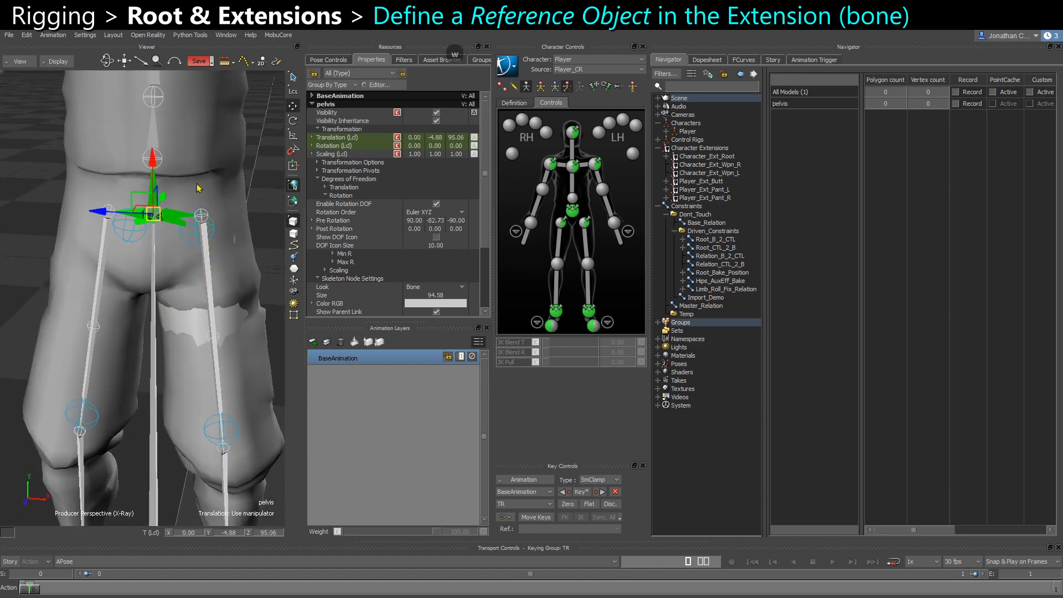
pyautogui.click(700, 181)
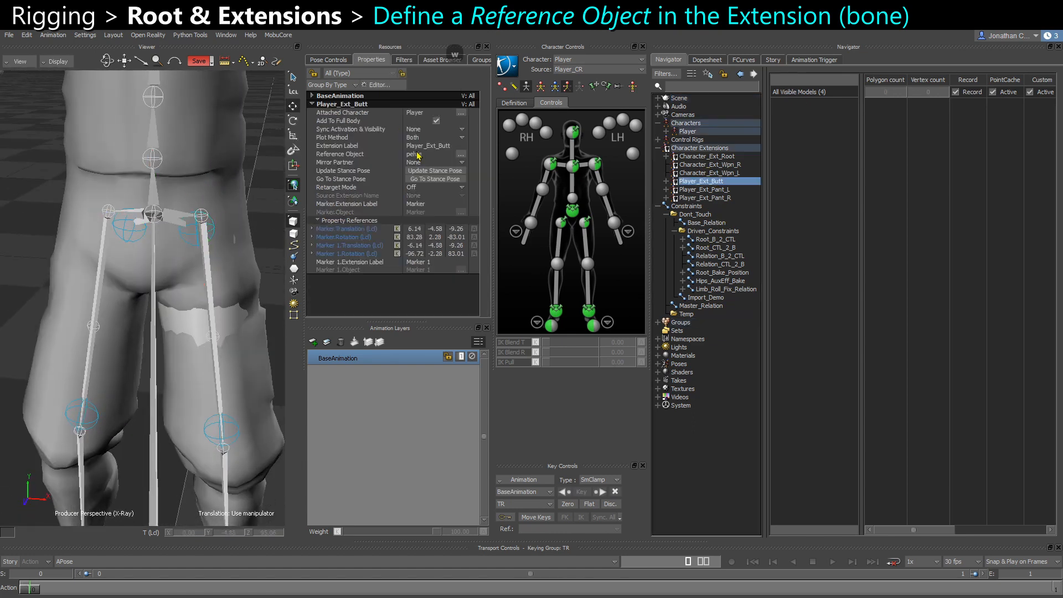
pyautogui.click(345, 155)
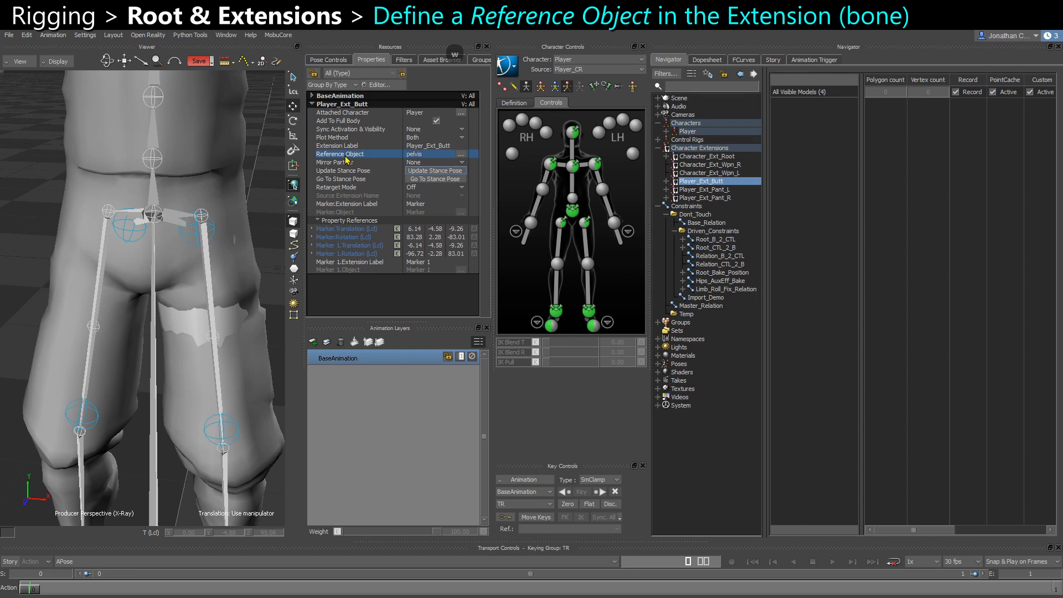
# Lock the properties of Player_Ext_Pant_L and set its Reference Object to the thigh_l bone.
pyautogui.click(720, 190)
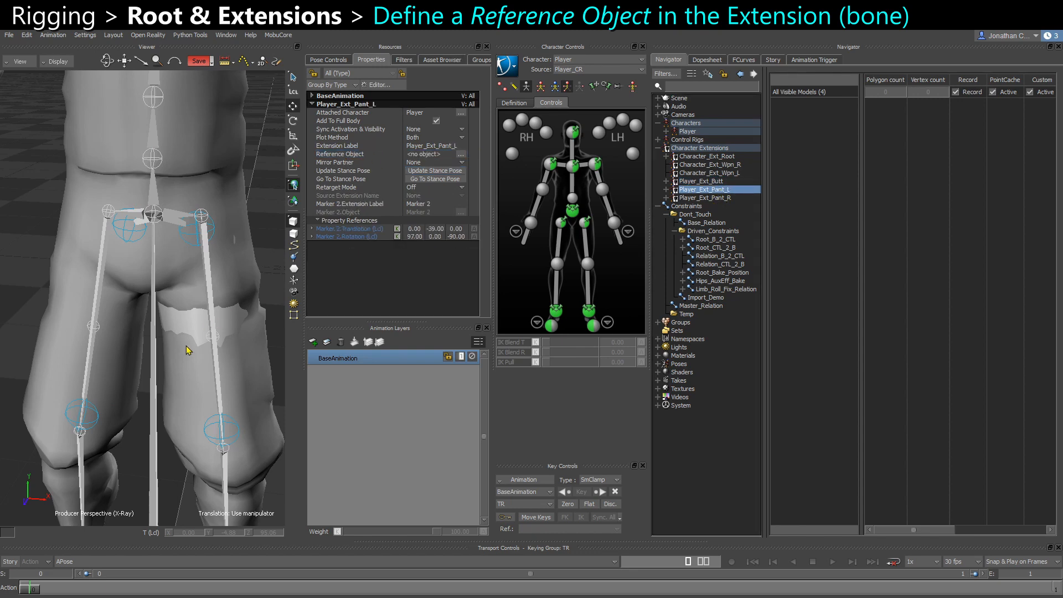
pyautogui.keyDown('alt'); pyautogui.moveTo(185, 348); pyautogui.dragTo(196, 328); pyautogui.keyUp('alt')
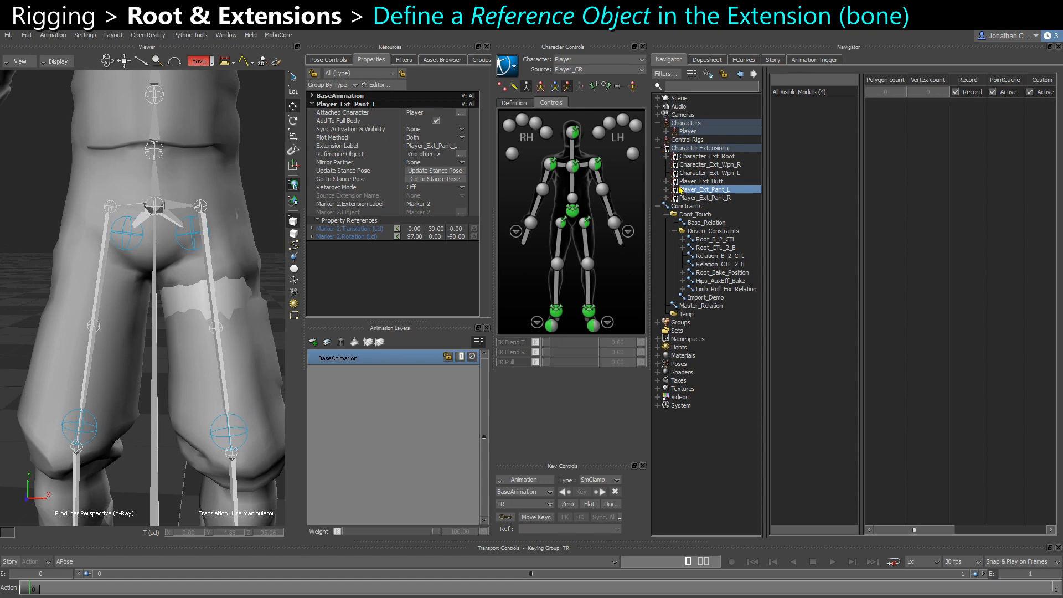
pyautogui.click(314, 74)
pyautogui.keyDown('alt'); pyautogui.moveTo(206, 368); pyautogui.dragTo(204, 301); pyautogui.keyUp('alt')
pyautogui.click(210, 295)
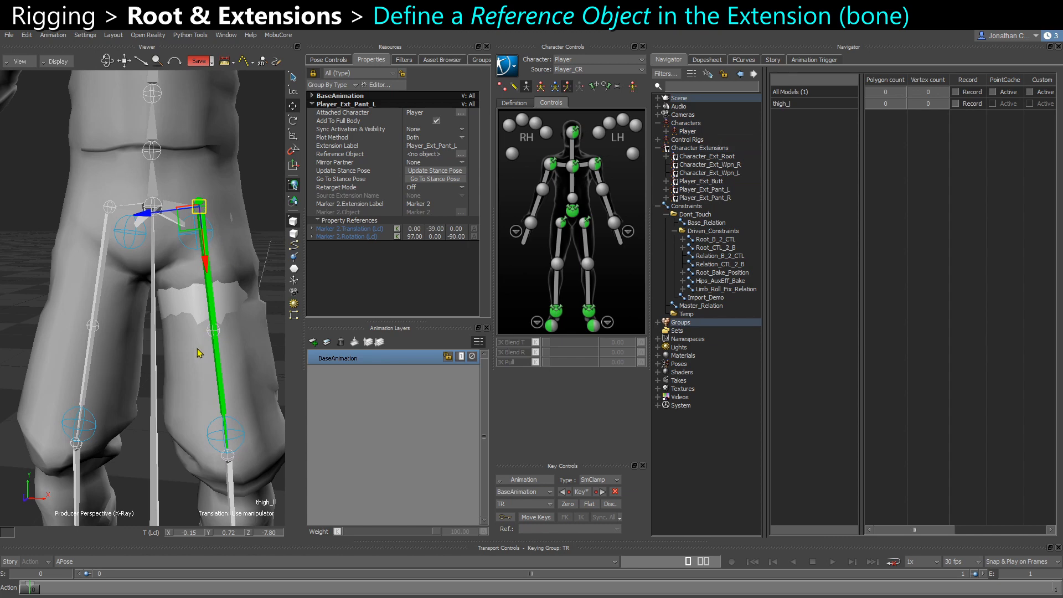
pyautogui.press('x')
pyautogui.moveTo(179, 367); pyautogui.dragTo(423, 155)
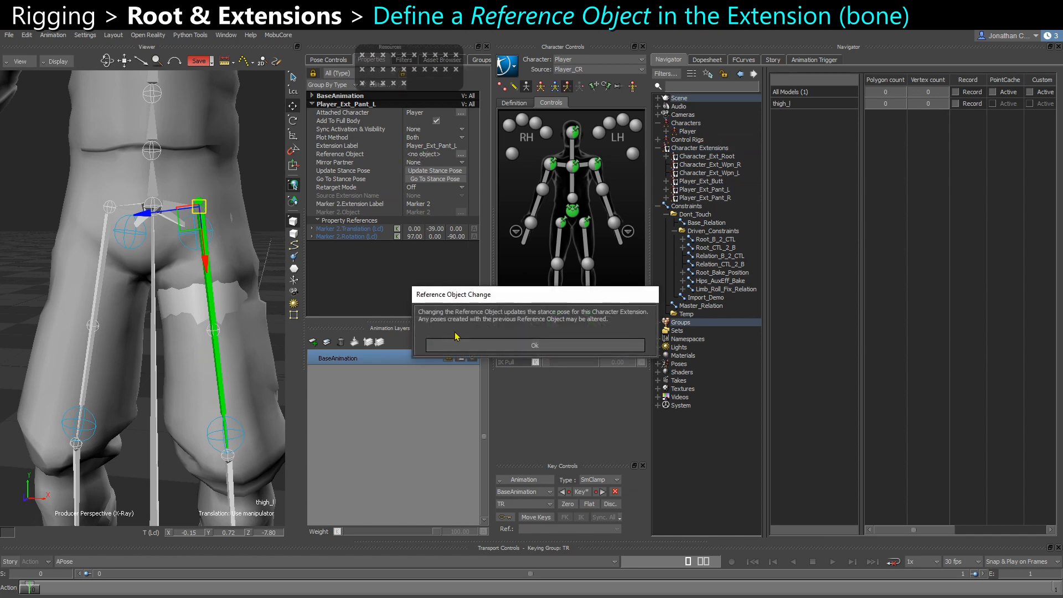
pyautogui.click(461, 347)
# Set the Reference Object of Player_Ext_Pant_R to the thigh_r bone and unlock the properties display.
pyautogui.click(723, 198)
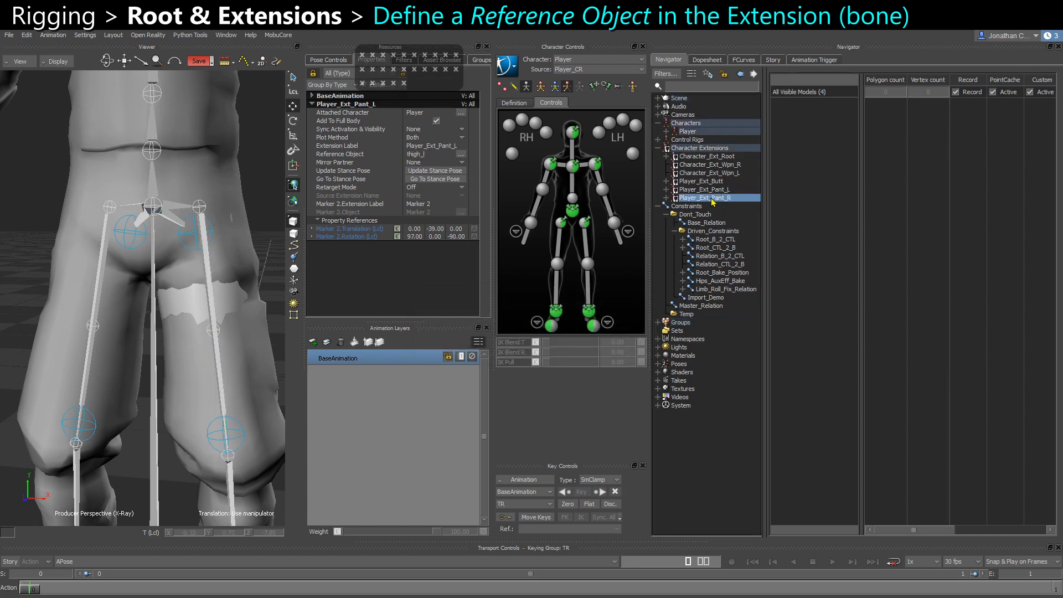
pyautogui.click(313, 73)
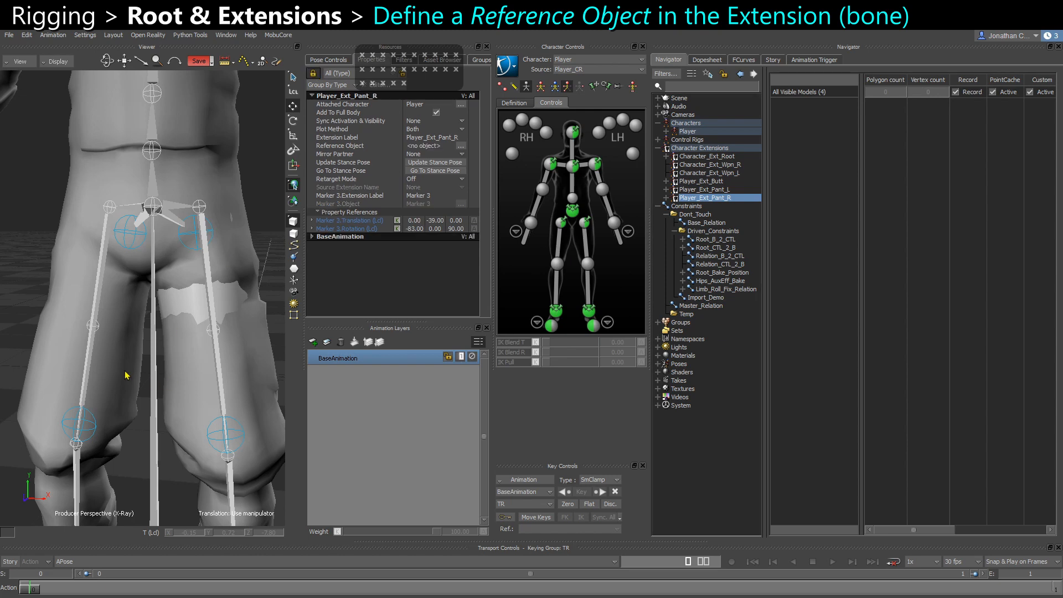
pyautogui.click(85, 383)
pyautogui.press('x')
pyautogui.moveTo(123, 381); pyautogui.dragTo(422, 148)
pyautogui.click(475, 348)
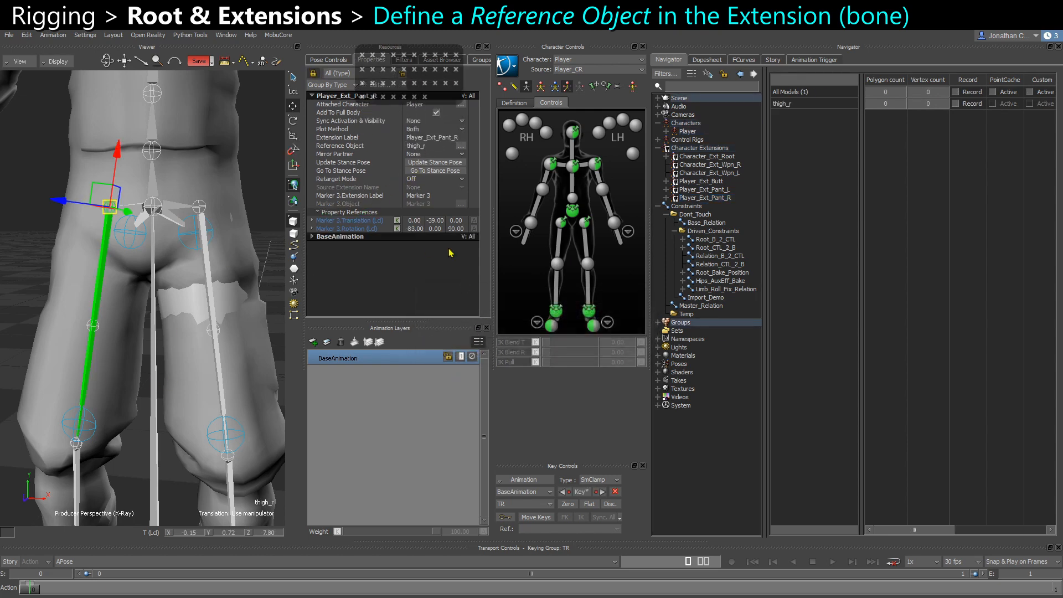
pyautogui.click(314, 73)
# Show the control rig with its Markers in the viewer again and hide the skeleton bones.
pyautogui.scroll(-5, 211, 371)
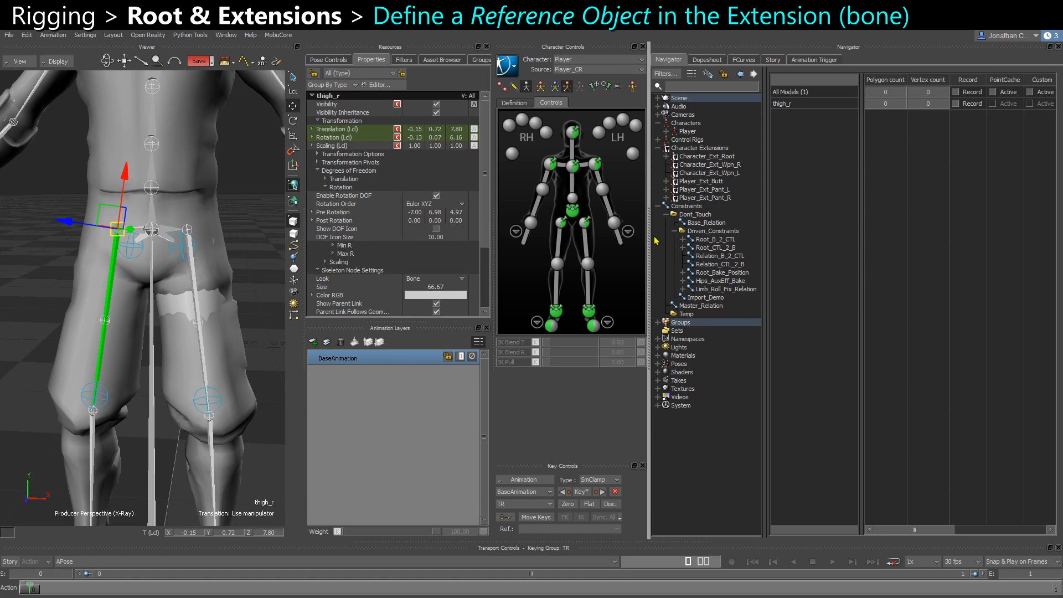
pyautogui.click(701, 197)
pyautogui.click(513, 86)
pyautogui.click(502, 86)
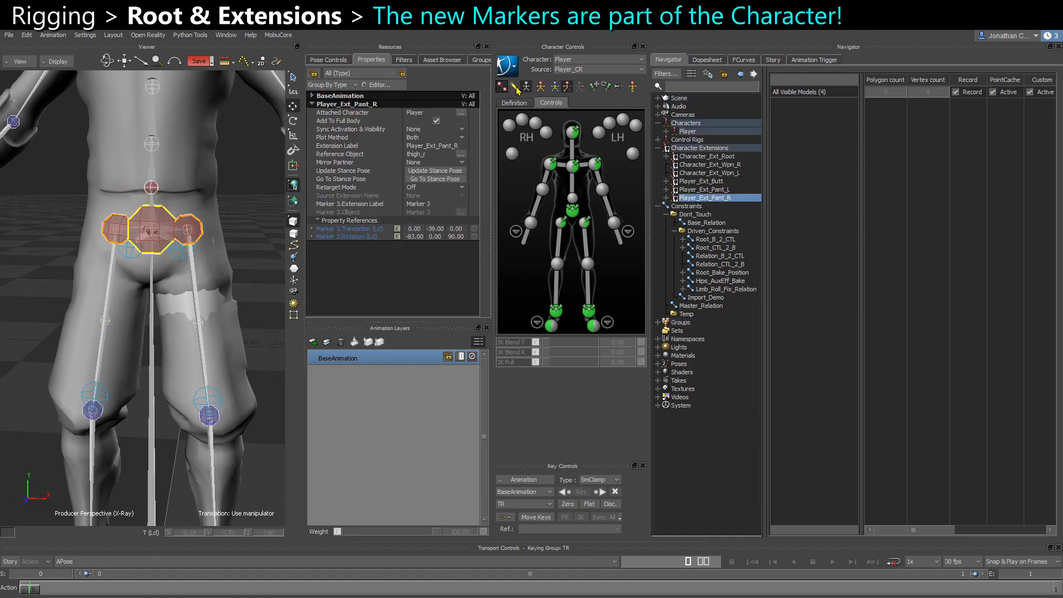
pyautogui.keyDown('ctrl'); pyautogui.keyDown('shift'); pyautogui.moveTo(100, 405); pyautogui.dragTo(226, 217); pyautogui.keyUp('shift'); pyautogui.keyUp('ctrl')
pyautogui.keyDown('ctrl'); pyautogui.keyDown('shift'); pyautogui.moveTo(87, 306); pyautogui.dragTo(206, 276); pyautogui.keyUp('shift'); pyautogui.keyUp('ctrl')
pyautogui.click(528, 86)
pyautogui.keyDown('shift'); pyautogui.moveTo(117, 355); pyautogui.dragTo(183, 218); pyautogui.keyUp('shift')
pyautogui.keyDown('shift'); pyautogui.moveTo(203, 303); pyautogui.dragTo(152, 335); pyautogui.keyUp('shift')
pyautogui.moveTo(186, 217)
pyautogui.keyDown('shift'); pyautogui.mouseDown()
pyautogui.moveTo(157, 334)
pyautogui.moveTo(162, 314)
pyautogui.mouseUp(); pyautogui.keyUp('shift')
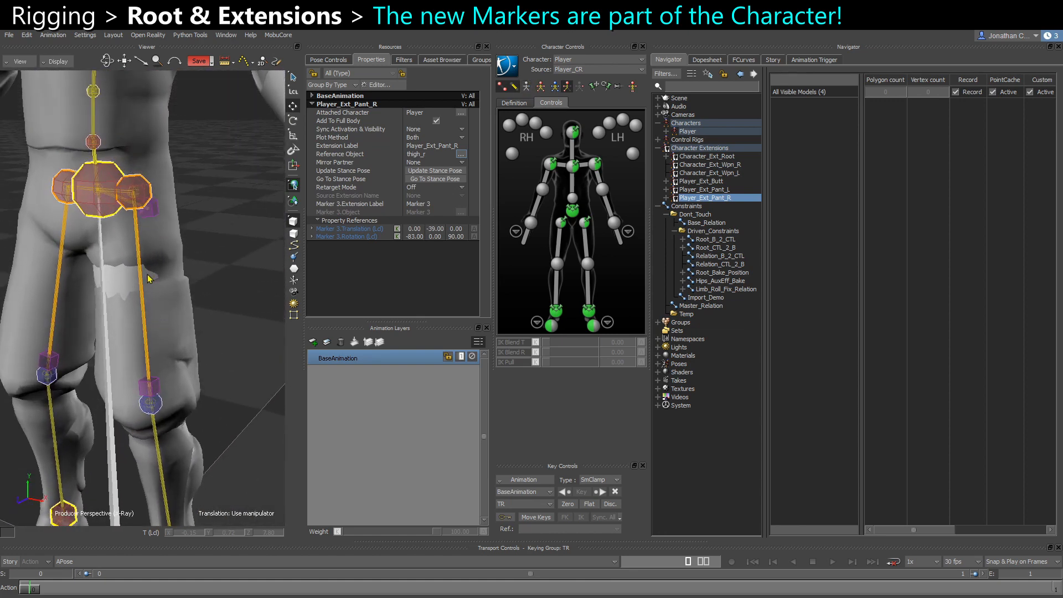
# Try moving the left knee's pant marker away from the leg and undo the trial moves.
pyautogui.click(157, 389)
pyautogui.moveTo(155, 389)
pyautogui.mouseDown()
pyautogui.moveTo(182, 387)
pyautogui.moveTo(185, 354)
pyautogui.mouseUp()
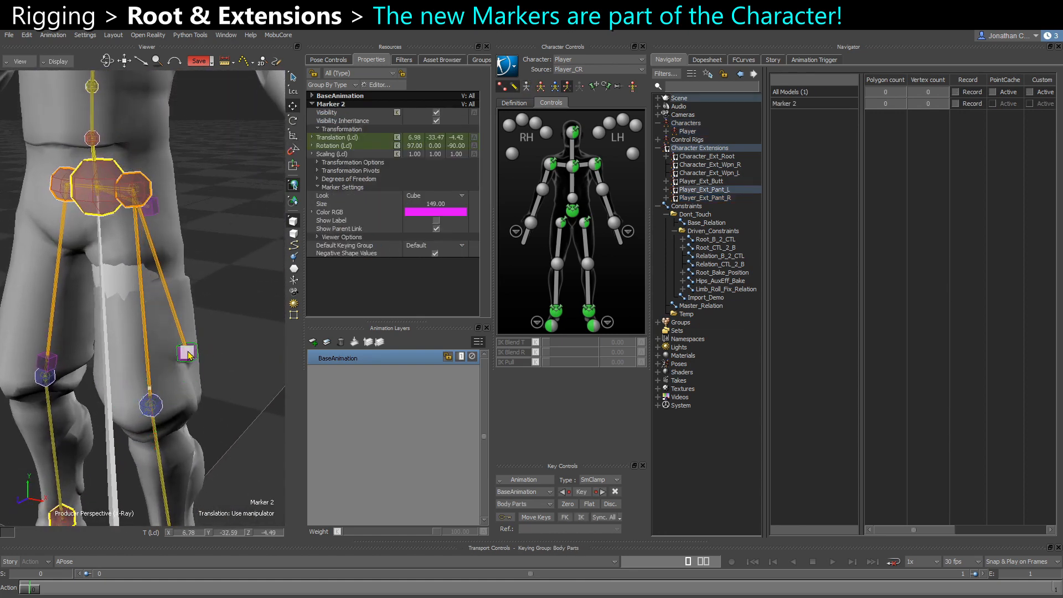
pyautogui.hotkey('ctrl', 'z')
pyautogui.moveTo(135, 382)
pyautogui.keyDown('ctrl'); pyautogui.keyDown('shift'); pyautogui.mouseDown()
pyautogui.moveTo(159, 388)
pyautogui.moveTo(197, 346)
pyautogui.moveTo(166, 382)
pyautogui.mouseUp(); pyautogui.keyUp('shift'); pyautogui.keyUp('ctrl')
pyautogui.hotkey('ctrl', 'z')
# Turn off Show Parent Link for the left knee's pant marker and undo its trial move away from the leg.
pyautogui.moveTo(157, 386)
pyautogui.mouseDown()
pyautogui.moveTo(209, 379)
pyautogui.moveTo(227, 356)
pyautogui.mouseUp()
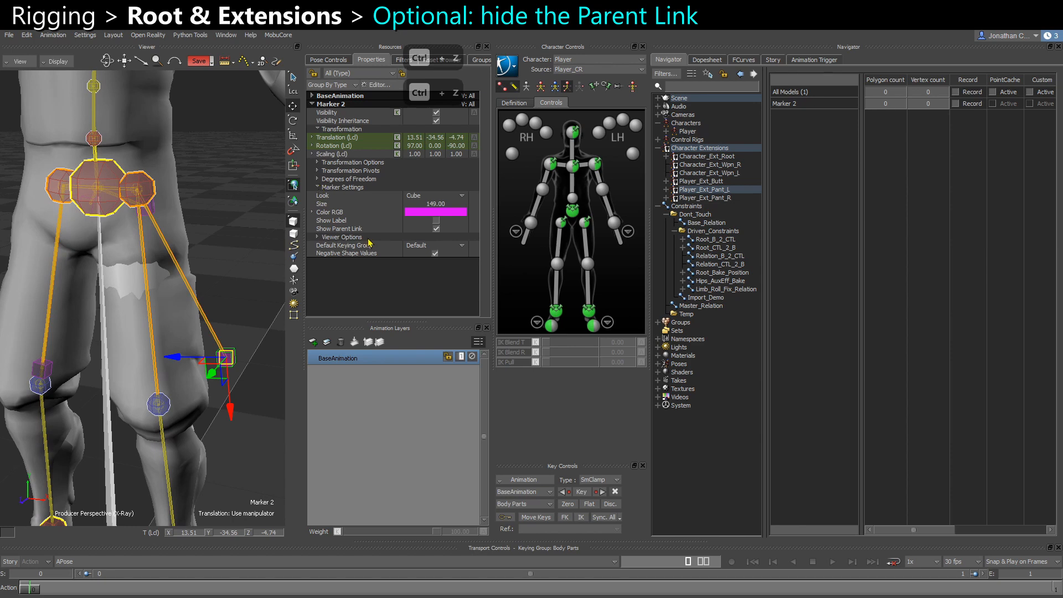
pyautogui.click(436, 229)
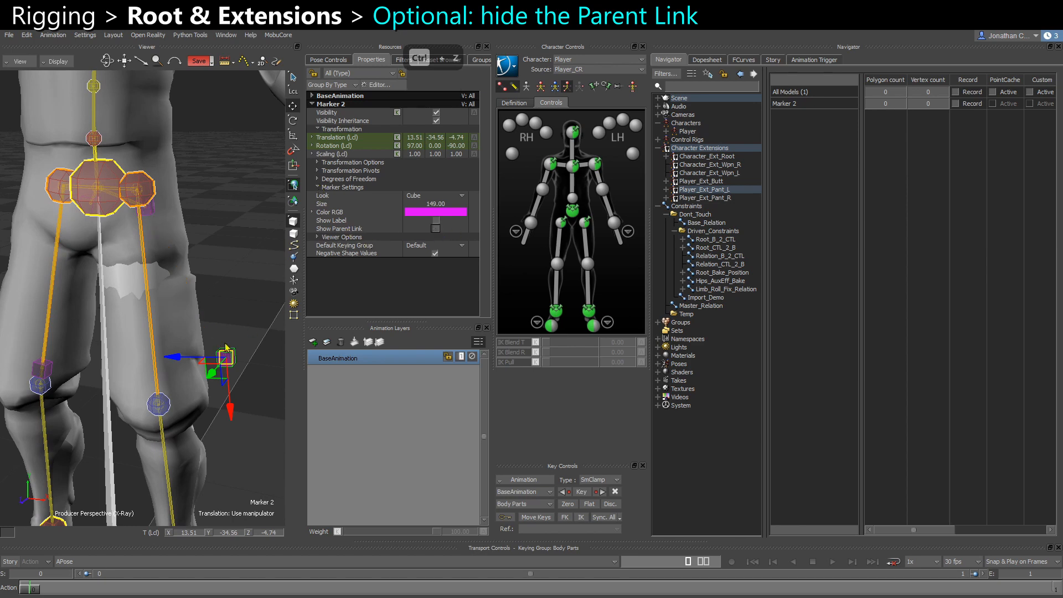
pyautogui.hotkey('ctrl', 'z')
pyautogui.hotkey('ctrl', 'z')
pyautogui.hotkey('ctrl', 'z')
pyautogui.hotkey('ctrl', 'z')
pyautogui.hotkey('ctrl', 'z')
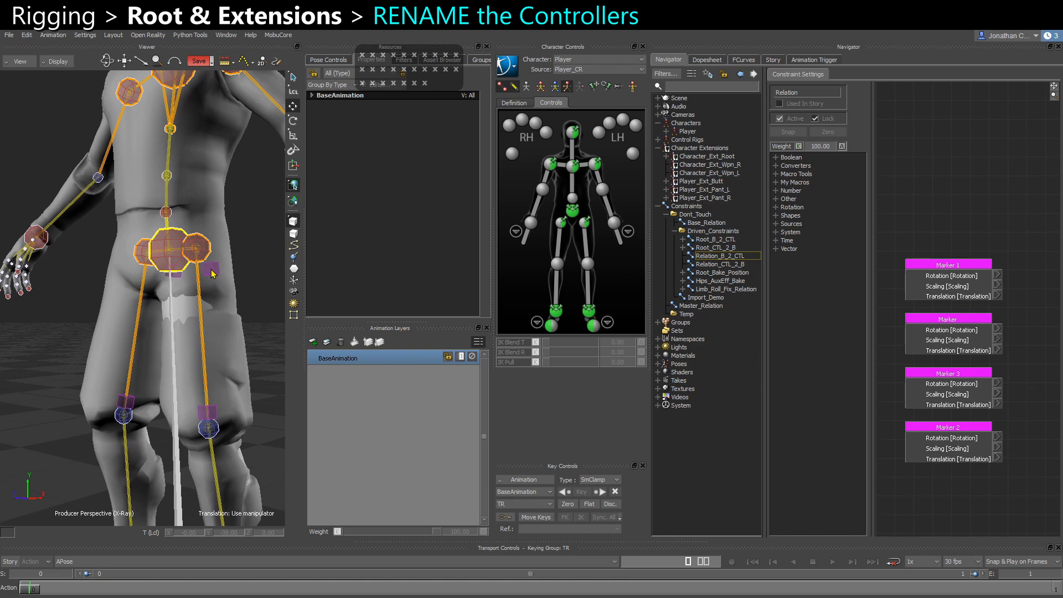
# Rename the marker at the character's left buttock as Pant_L.
pyautogui.rightClick(212, 273)
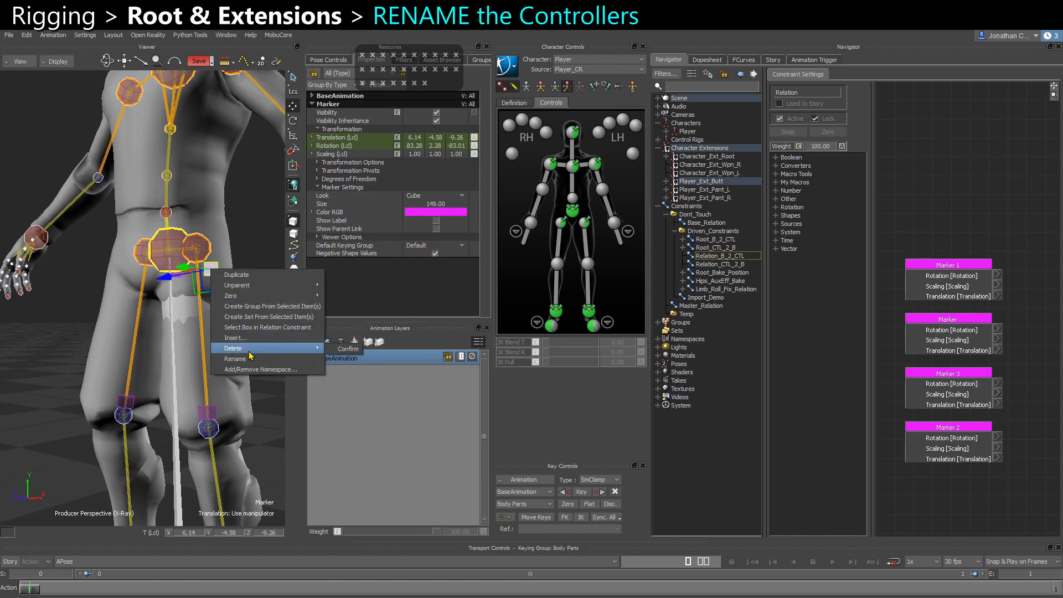
pyautogui.click(247, 362)
pyautogui.write('P')
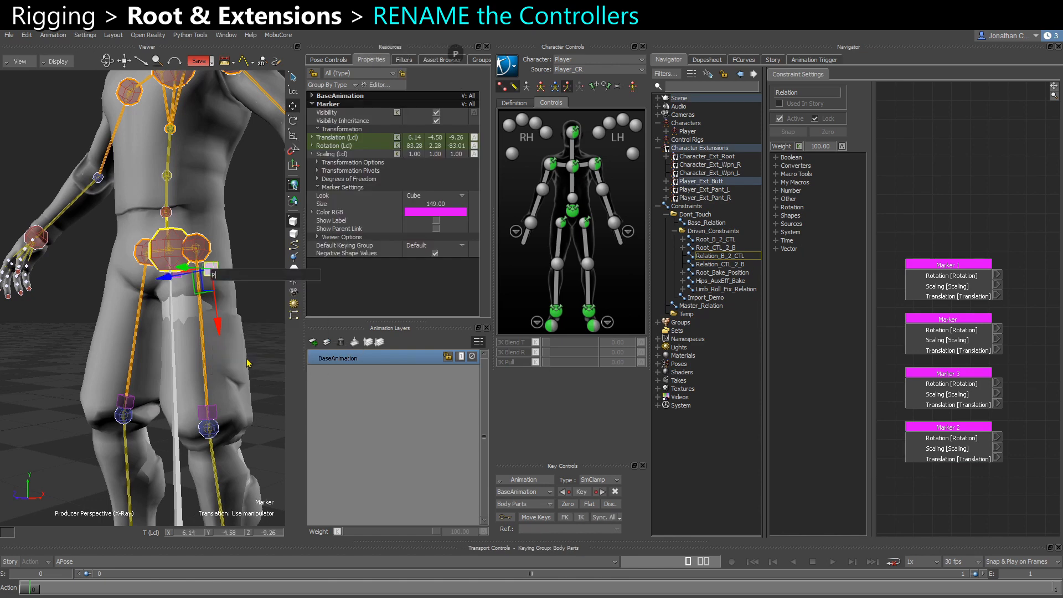
pyautogui.write('ant_L')
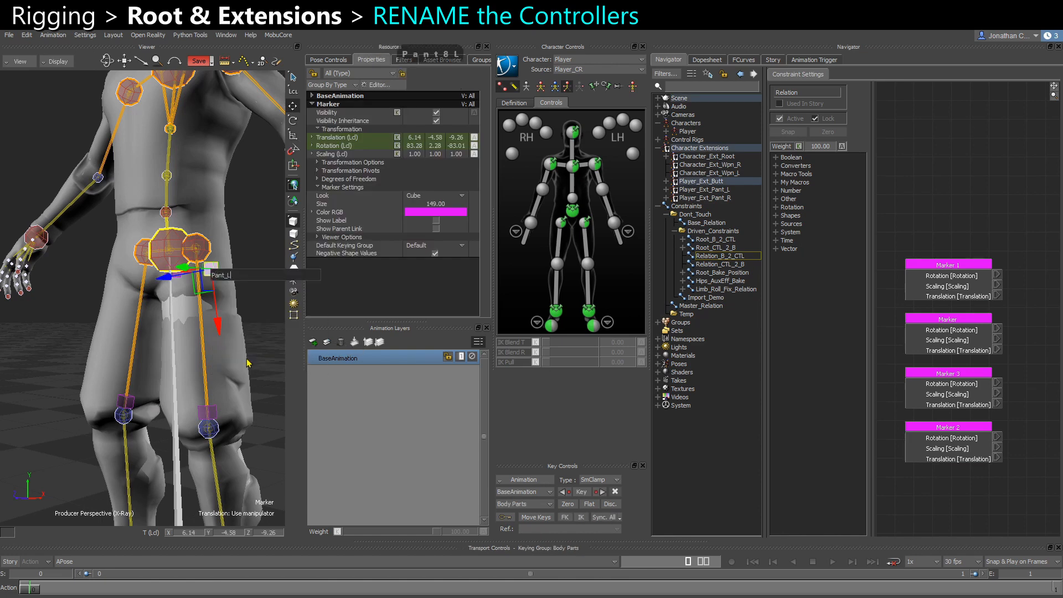
pyautogui.press('Return')
# Rename the marker at the character's right buttock as Pant_R.
pyautogui.keyDown('ctrl'); pyautogui.keyDown('shift'); pyautogui.moveTo(247, 363); pyautogui.dragTo(247, 277); pyautogui.keyUp('shift'); pyautogui.keyUp('ctrl')
pyautogui.click(182, 285)
pyautogui.rightClick(182, 286)
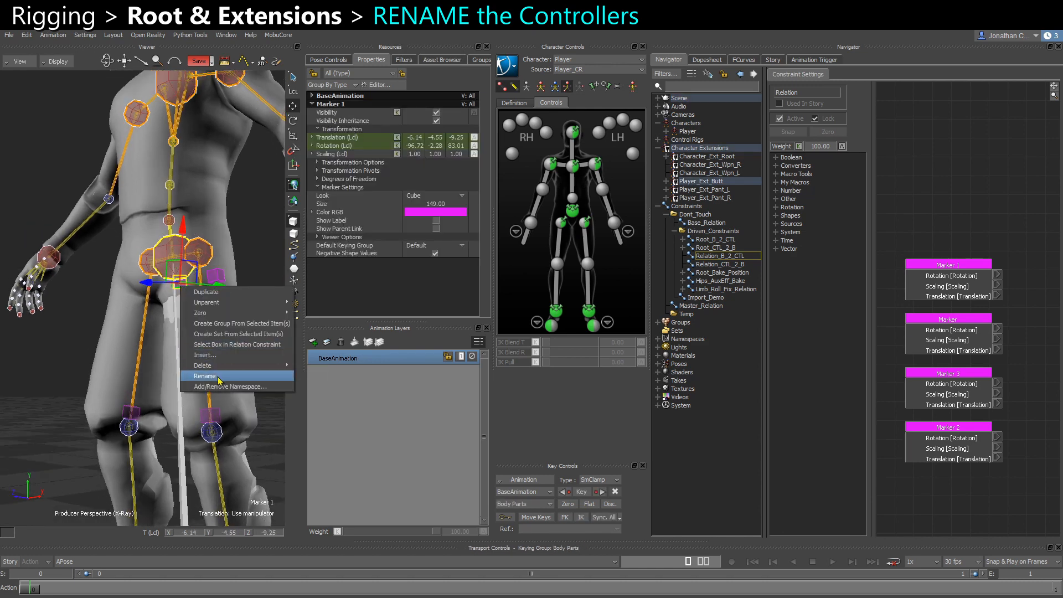
pyautogui.click(232, 379)
pyautogui.write('Pant_R')
pyautogui.press('Return')
# Rename the left buttock marker as Butt_L.
pyautogui.click(216, 277)
pyautogui.rightClick(215, 277)
pyautogui.click(244, 366)
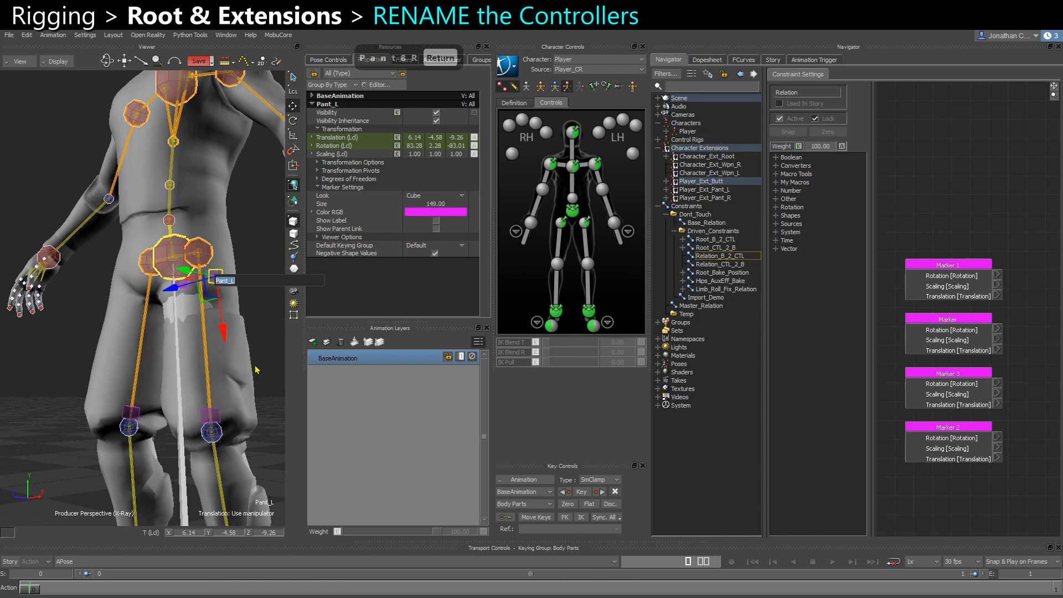
pyautogui.write('Butt_L')
pyautogui.press('Return')
# Rename the right buttock marker as Butt_R.
pyautogui.click(183, 283)
pyautogui.rightClick(184, 284)
pyautogui.click(223, 374)
pyautogui.write('Butt_R')
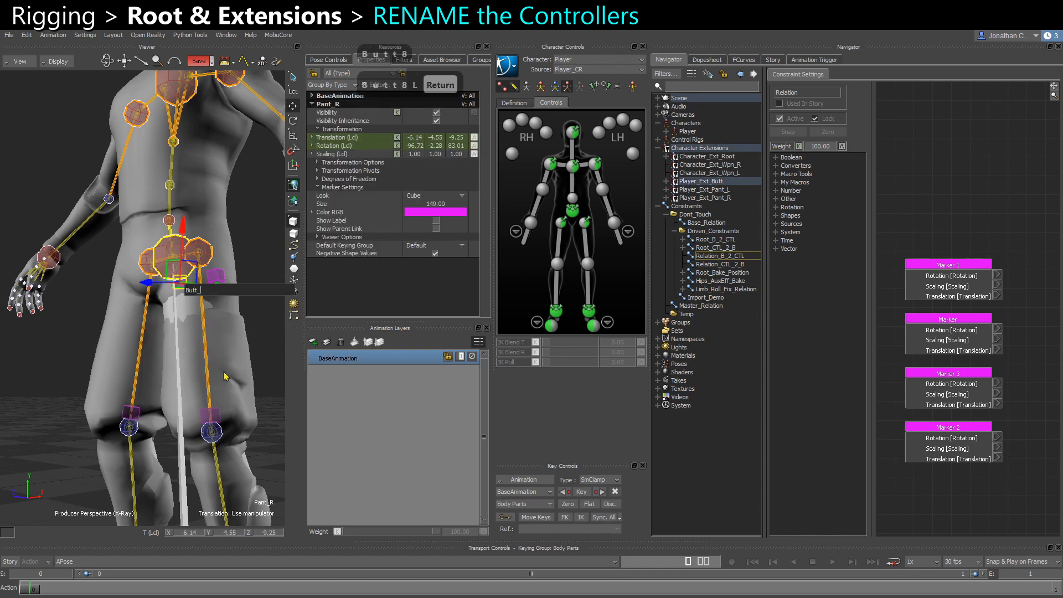
pyautogui.press('Return')
# Rename the marker above the character's left knee as Pant_L.
pyautogui.click(211, 417)
pyautogui.rightClick(211, 417)
pyautogui.click(238, 506)
pyautogui.write('Pant_L')
pyautogui.press('Return')
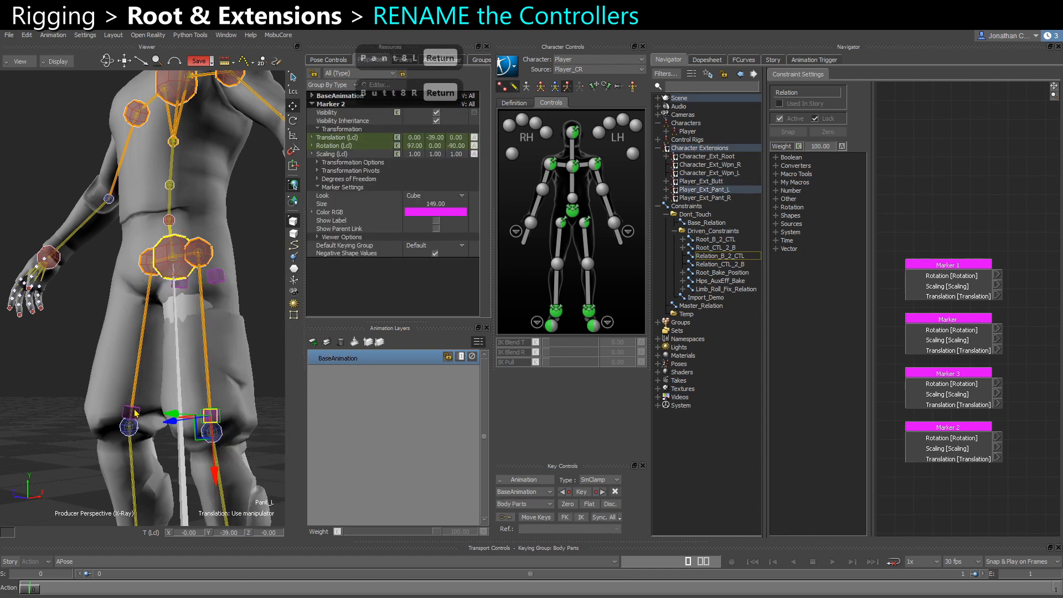
# Rename the marker above the character's right knee as Pant_R.
pyautogui.click(131, 412)
pyautogui.rightClick(131, 412)
pyautogui.click(173, 507)
pyautogui.write('Pant_R')
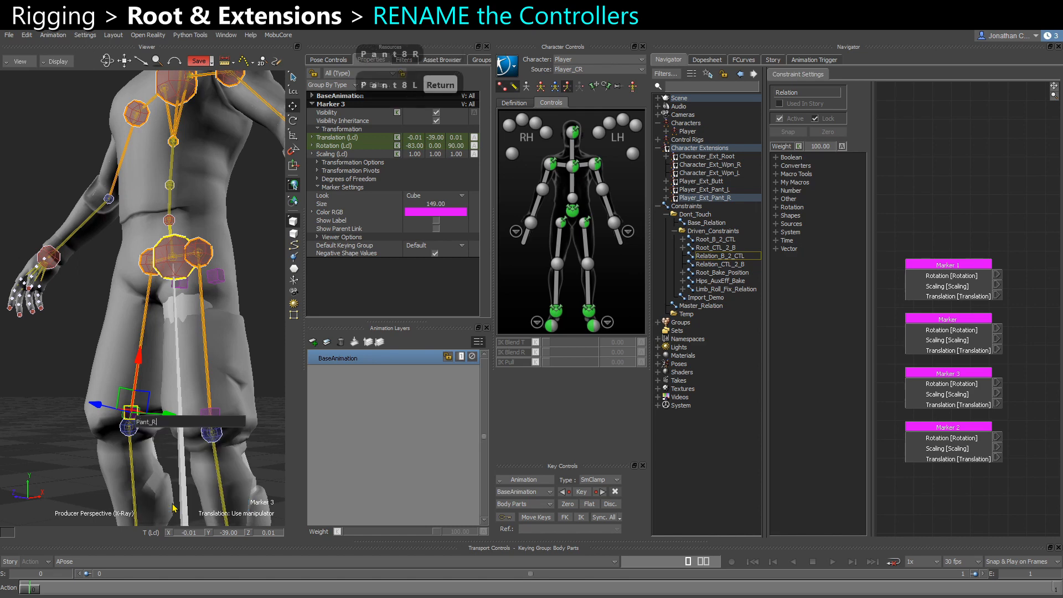
pyautogui.press('Return')
# Select the two pant markers and two butt markers together and add them to the ALL_CTRLs group.
pyautogui.keyDown('shift'); pyautogui.click(211, 416); pyautogui.keyUp('shift')
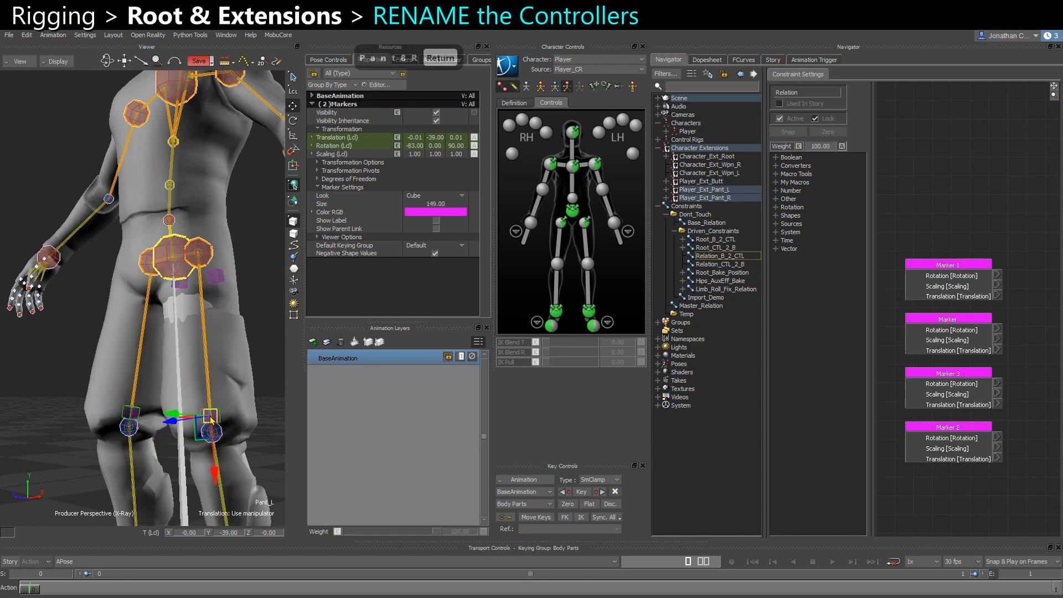
pyautogui.keyDown('shift'); pyautogui.click(216, 276); pyautogui.keyUp('shift')
pyautogui.keyDown('shift'); pyautogui.click(183, 284); pyautogui.keyUp('shift')
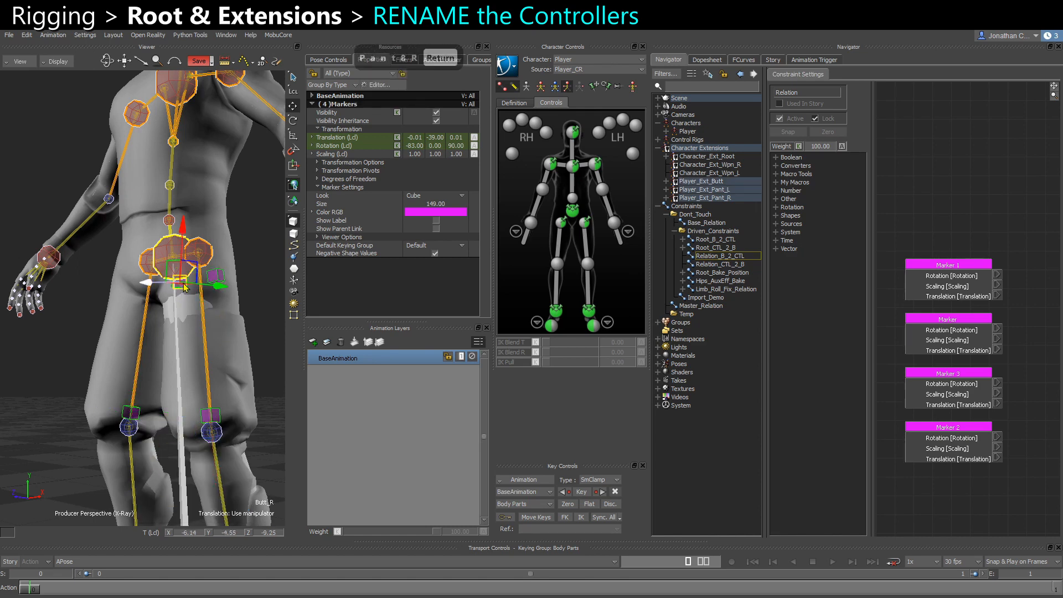
pyautogui.click(481, 59)
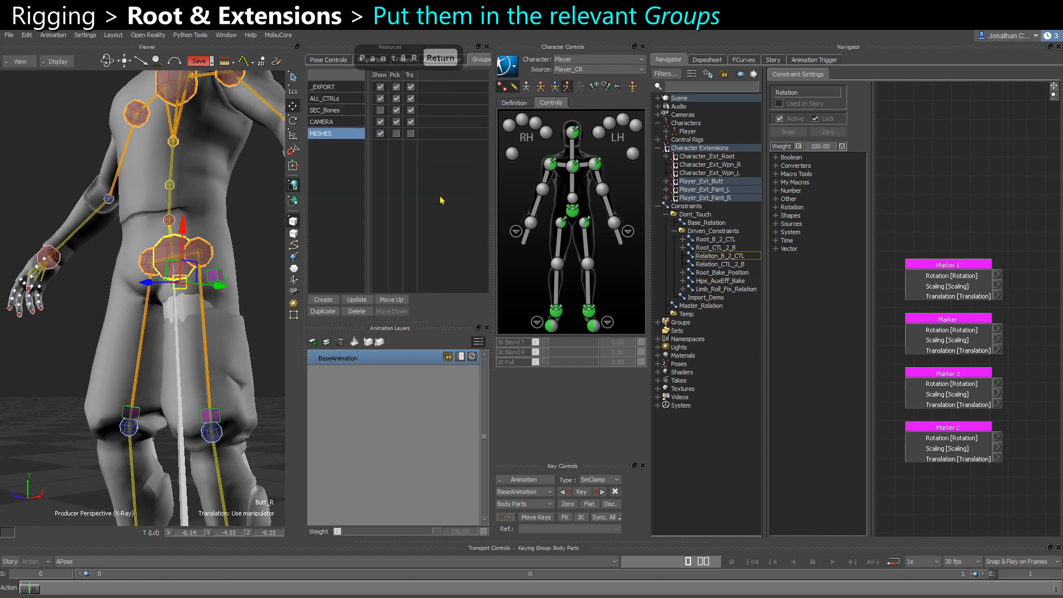
pyautogui.click(667, 323)
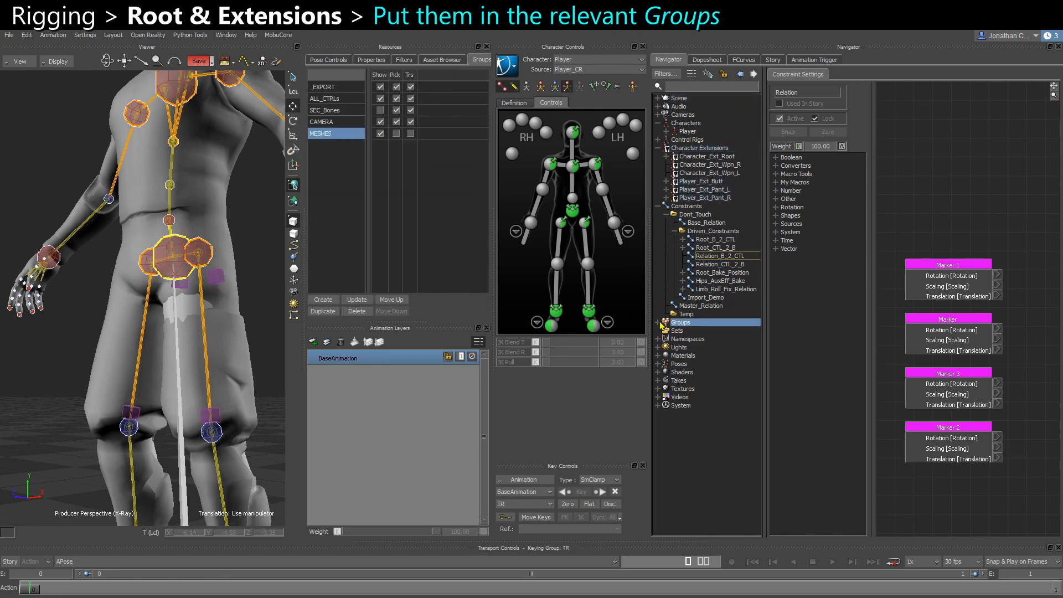
pyautogui.click(658, 323)
pyautogui.hotkey('ctrl', 'z')
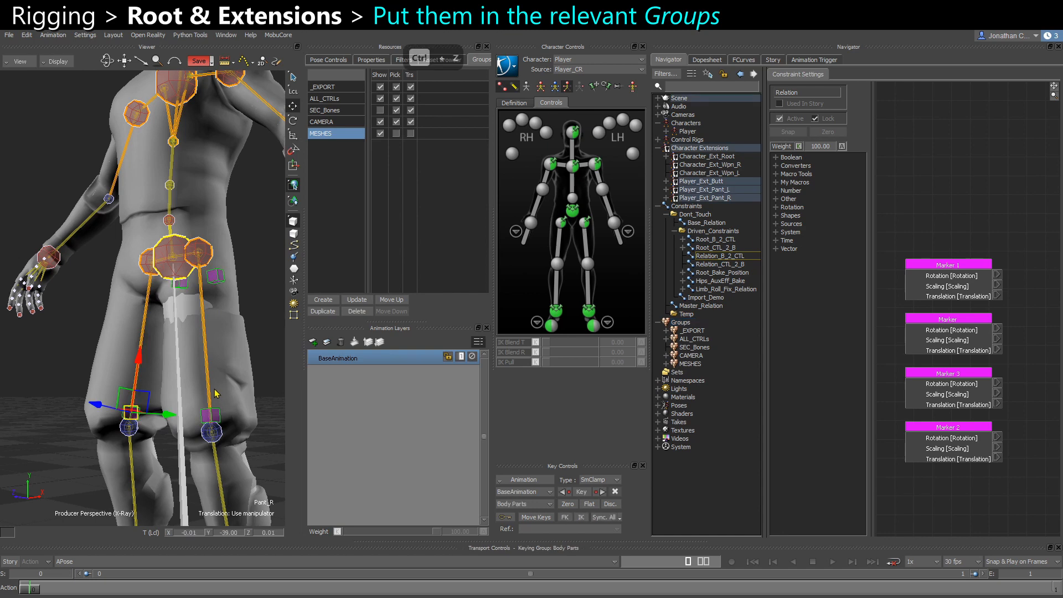
pyautogui.moveTo(692, 341); pyautogui.dragTo(716, 342)
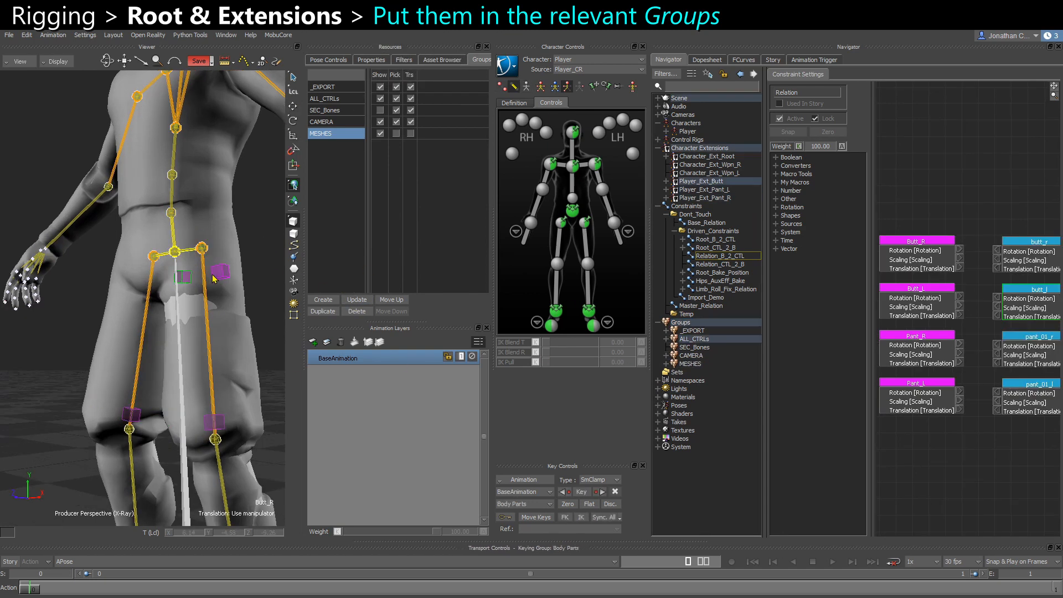
# Add the existing Player_Ctrl namespace to the four selected butt and pant markers.
pyautogui.click(220, 429)
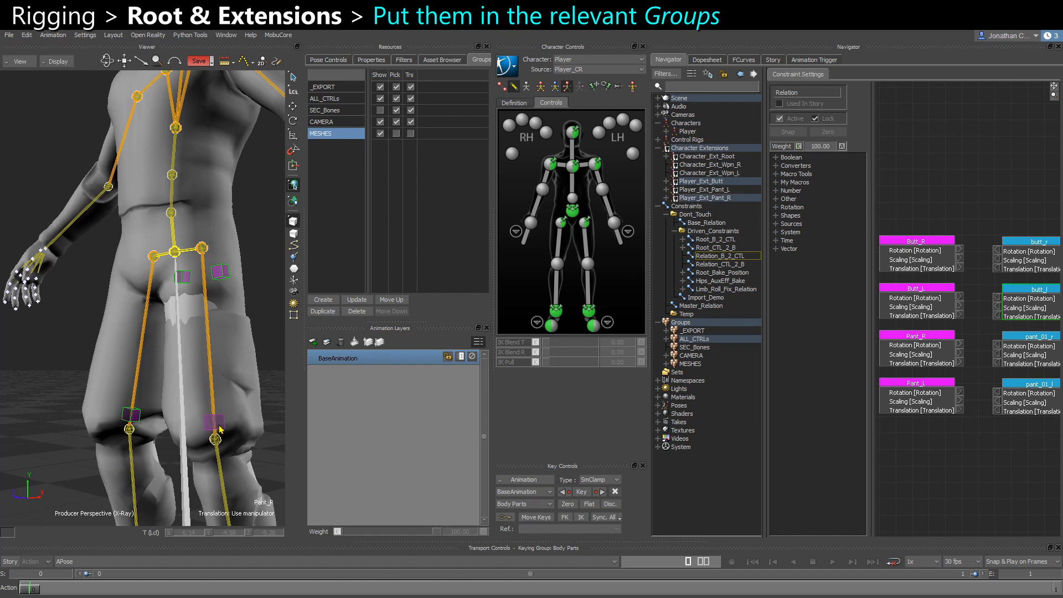
pyautogui.rightClick(220, 429)
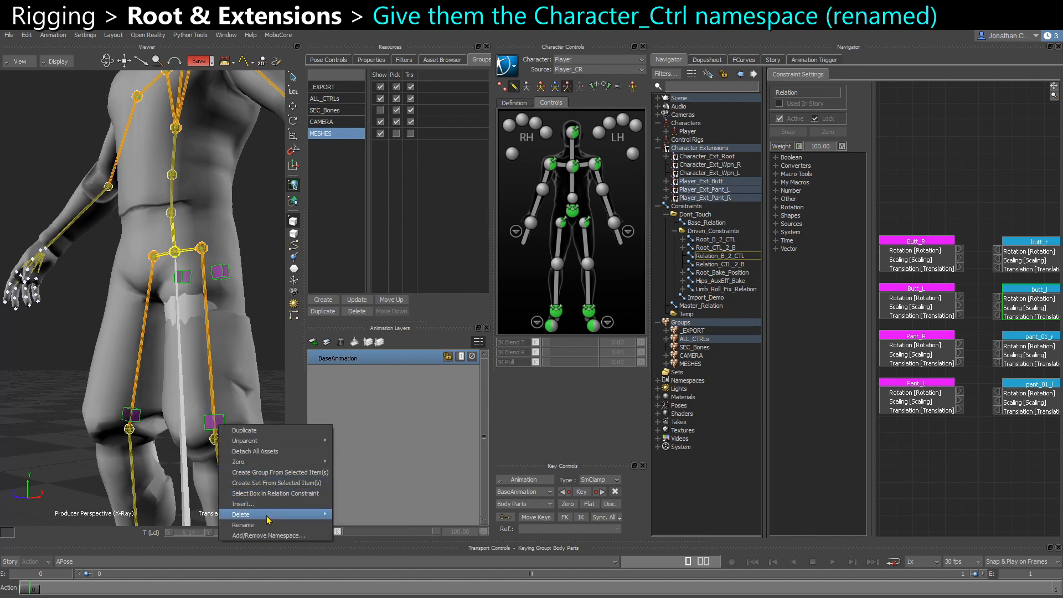
pyautogui.click(268, 535)
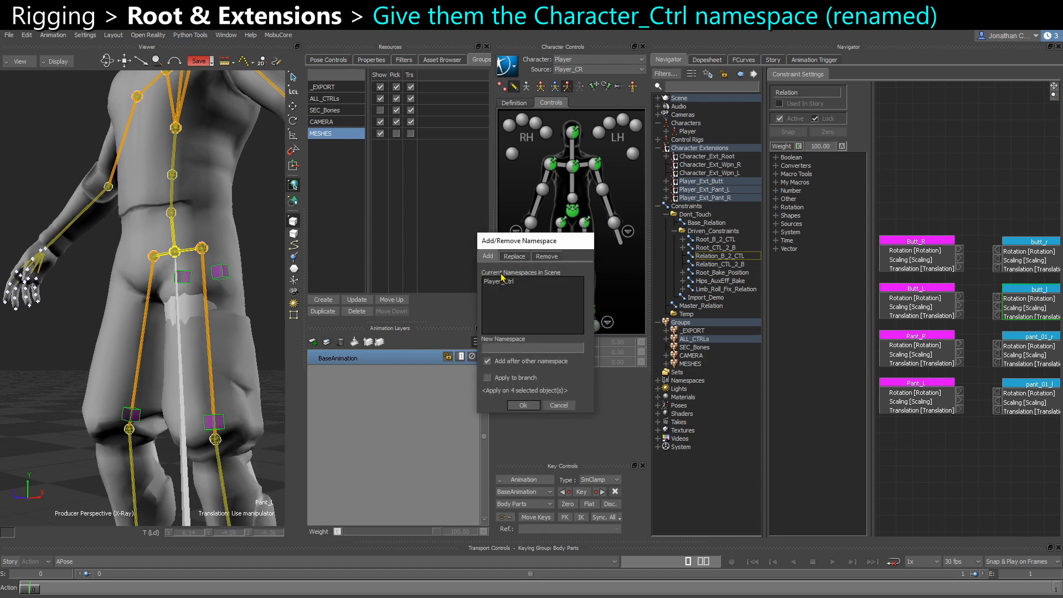
pyautogui.click(493, 283)
pyautogui.click(515, 405)
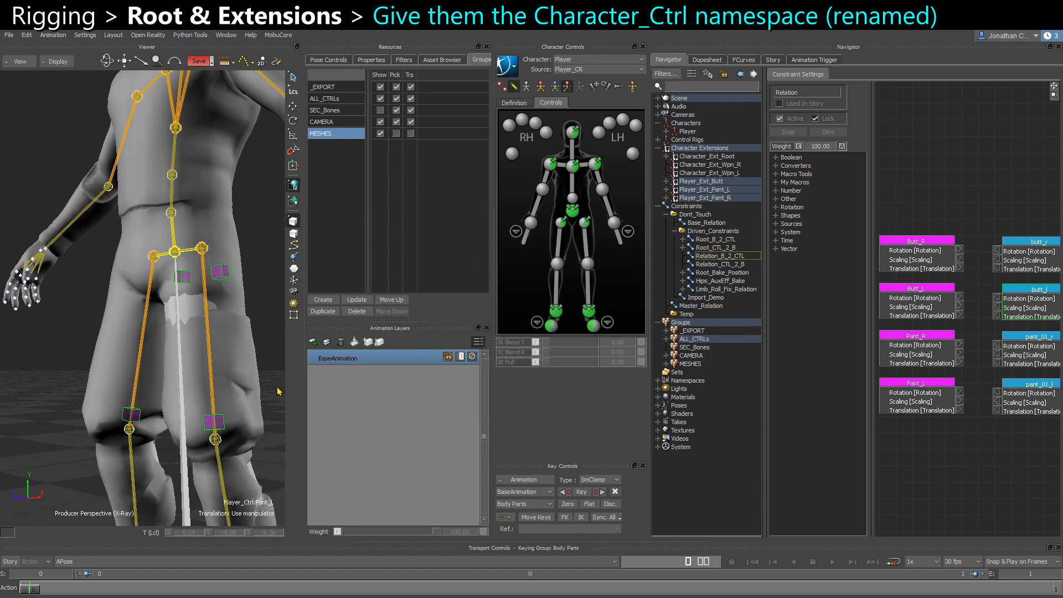
pyautogui.click(265, 316)
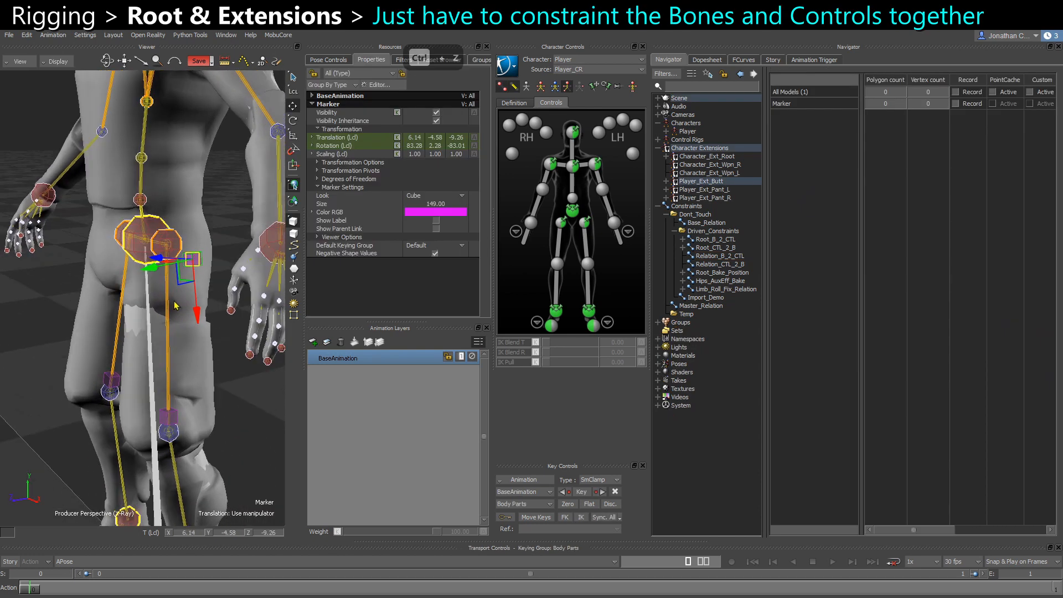
# Undo the trial moves of the left buttock marker and look over the hip and knee markers from several angles.
pyautogui.hotkey('ctrl', 'z')
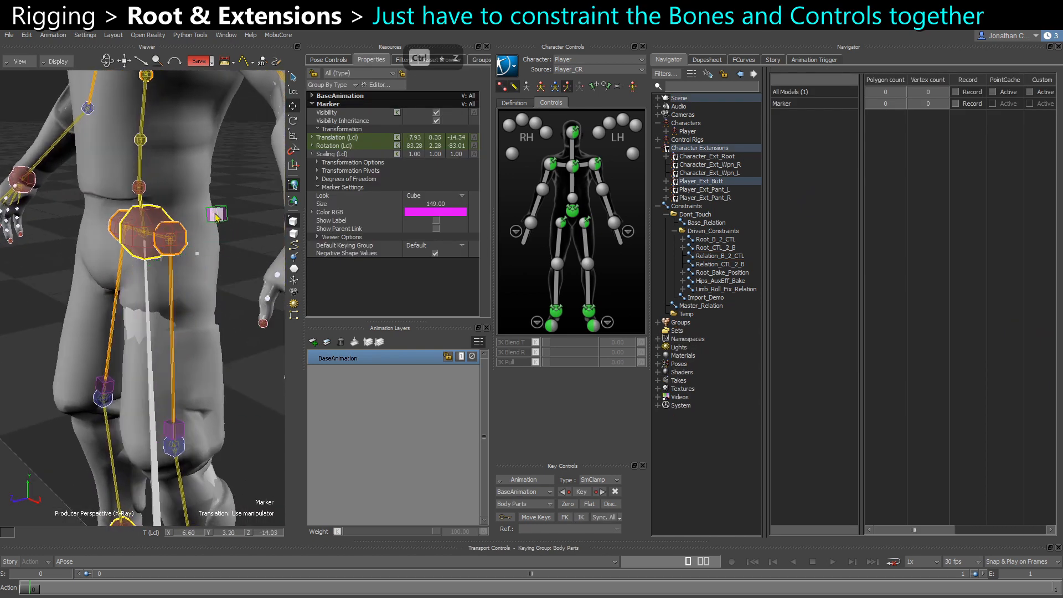
pyautogui.hotkey('ctrl', 'z')
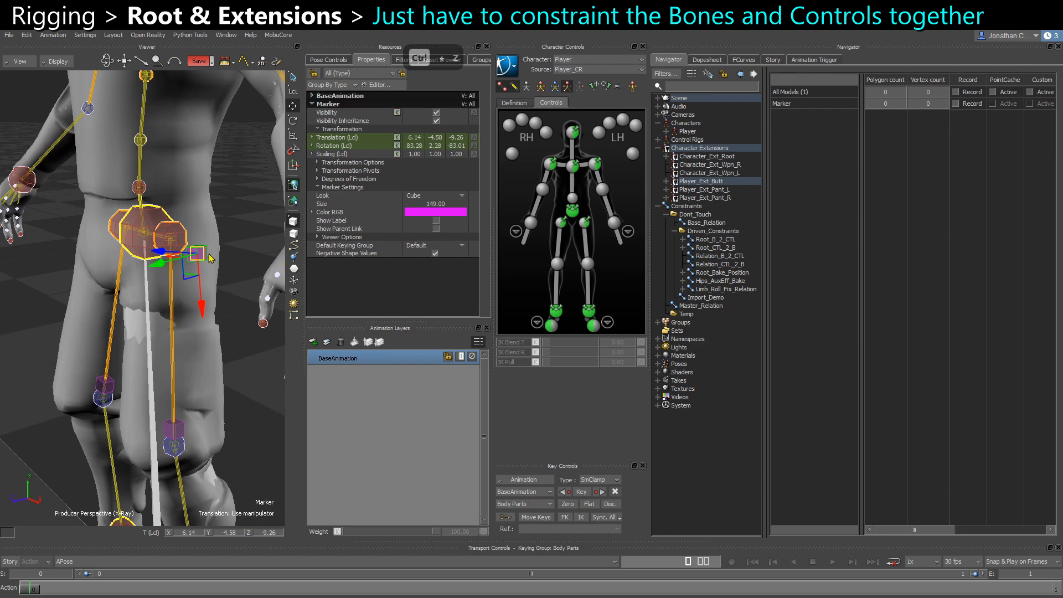
pyautogui.keyDown('alt'); pyautogui.moveTo(210, 258); pyautogui.dragTo(108, 481); pyautogui.keyUp('alt')
pyautogui.keyDown('alt'); pyautogui.moveTo(108, 482); pyautogui.dragTo(134, 385, button='middle'); pyautogui.keyUp('alt')
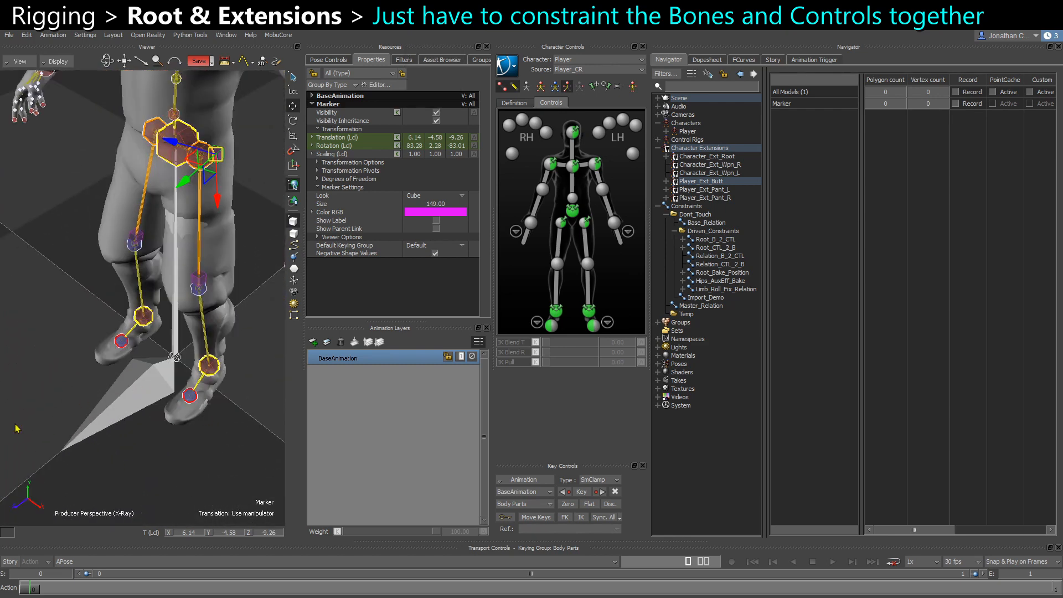
pyautogui.keyDown('alt'); pyautogui.moveTo(148, 378); pyautogui.dragTo(159, 352); pyautogui.keyUp('alt')
pyautogui.keyDown('alt'); pyautogui.moveTo(159, 351); pyautogui.dragTo(174, 413, button='middle'); pyautogui.keyUp('alt')
pyautogui.keyDown('alt'); pyautogui.moveTo(173, 413); pyautogui.dragTo(173, 382); pyautogui.keyUp('alt')
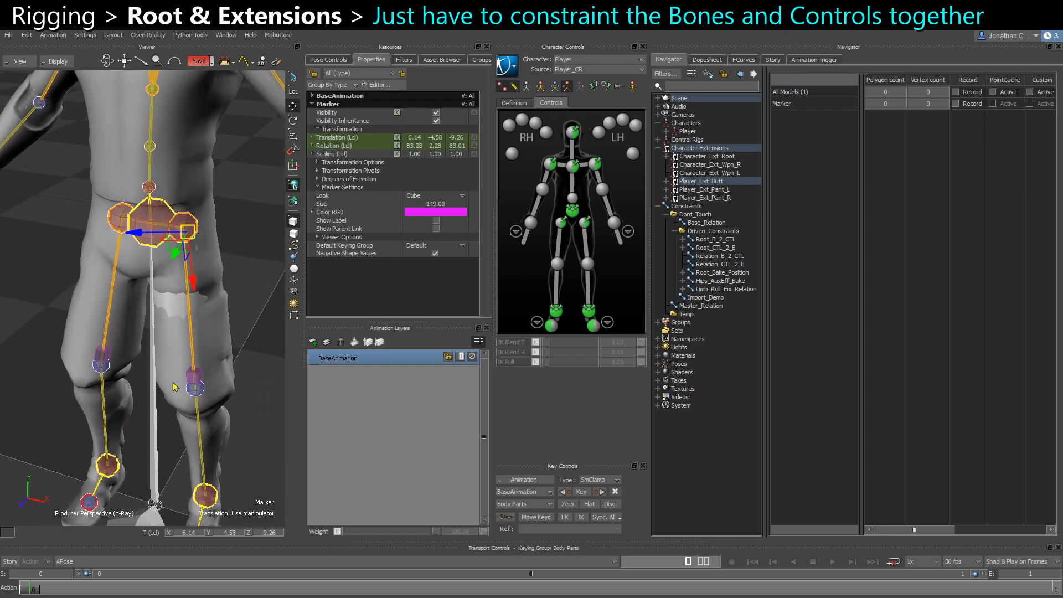
pyautogui.keyDown('alt'); pyautogui.moveTo(219, 249); pyautogui.dragTo(206, 285); pyautogui.keyUp('alt')
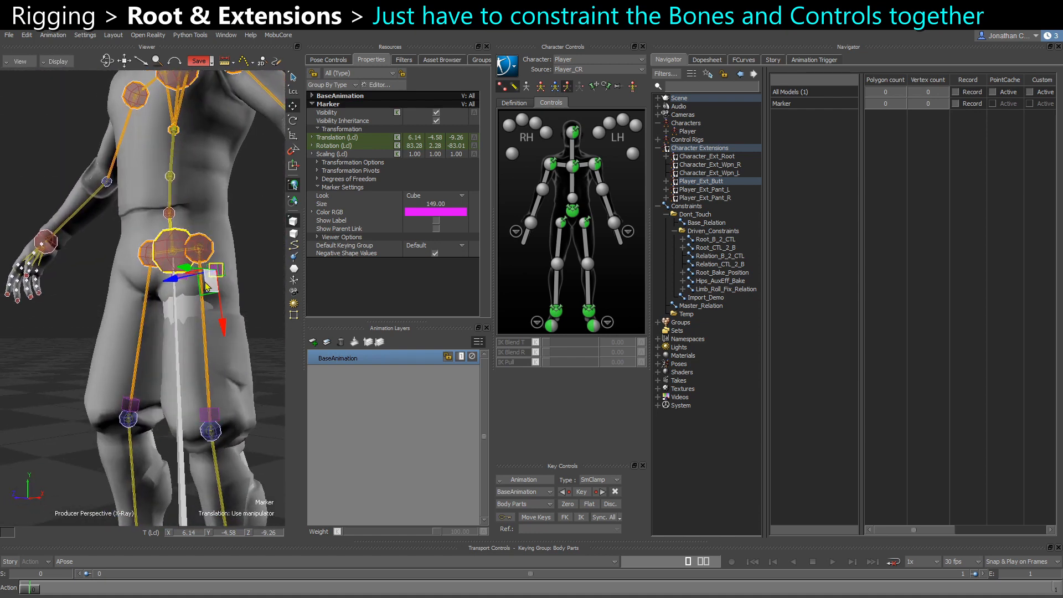
pyautogui.keyDown('alt'); pyautogui.moveTo(147, 399); pyautogui.dragTo(136, 412); pyautogui.keyUp('alt')
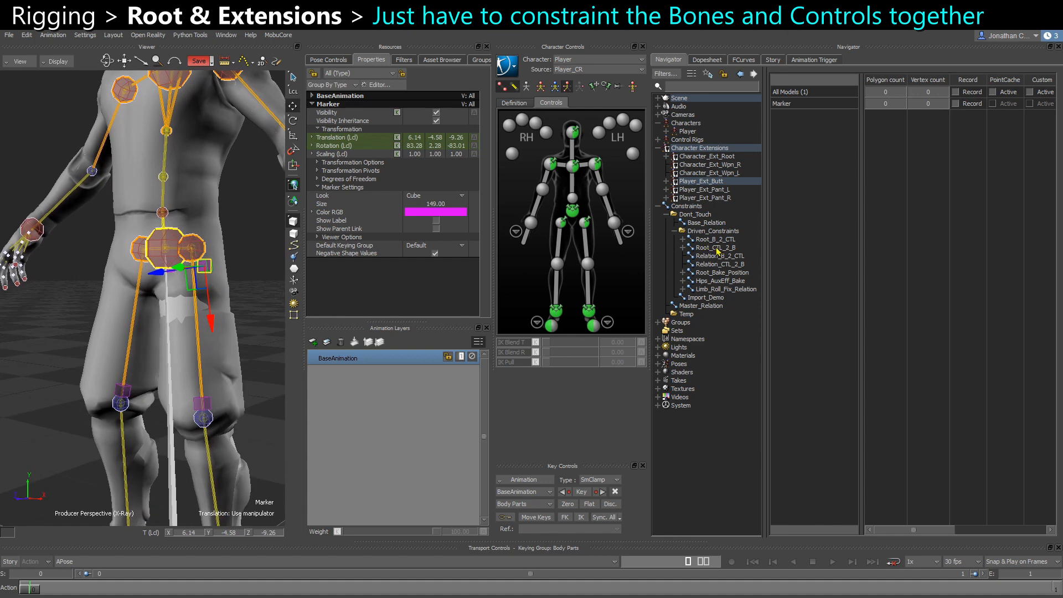
# Examine the settings of the Root_B_2_CTL, Root_CTL_2_B and Relation_B_2_CTL driven constraints.
pyautogui.click(726, 247)
pyautogui.keyDown('ctrl'); pyautogui.click(719, 241); pyautogui.keyUp('ctrl')
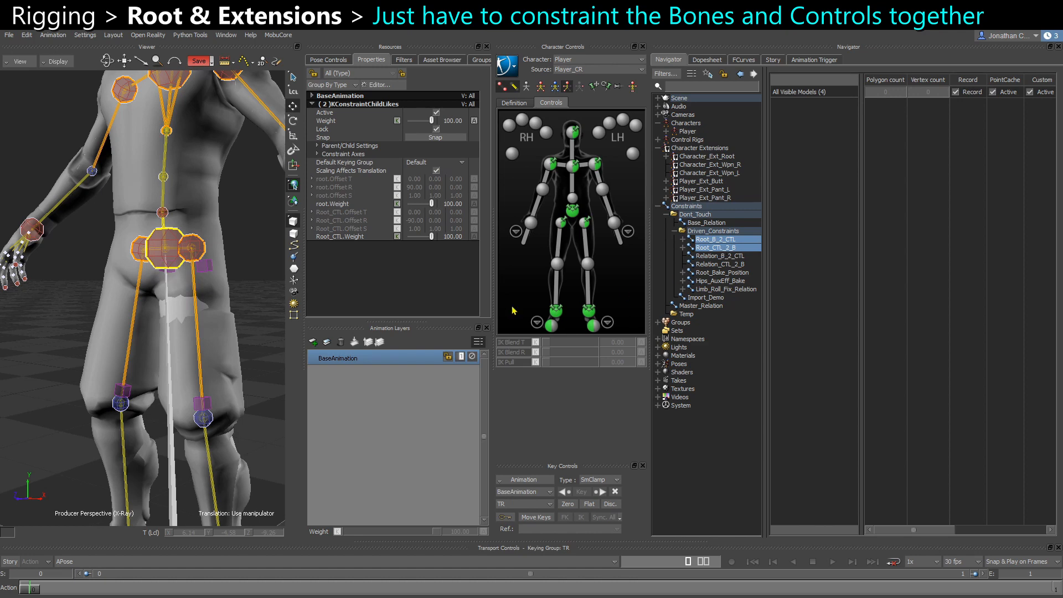
pyautogui.keyDown('alt'); pyautogui.moveTo(224, 293); pyautogui.dragTo(168, 127, button='right'); pyautogui.keyUp('alt')
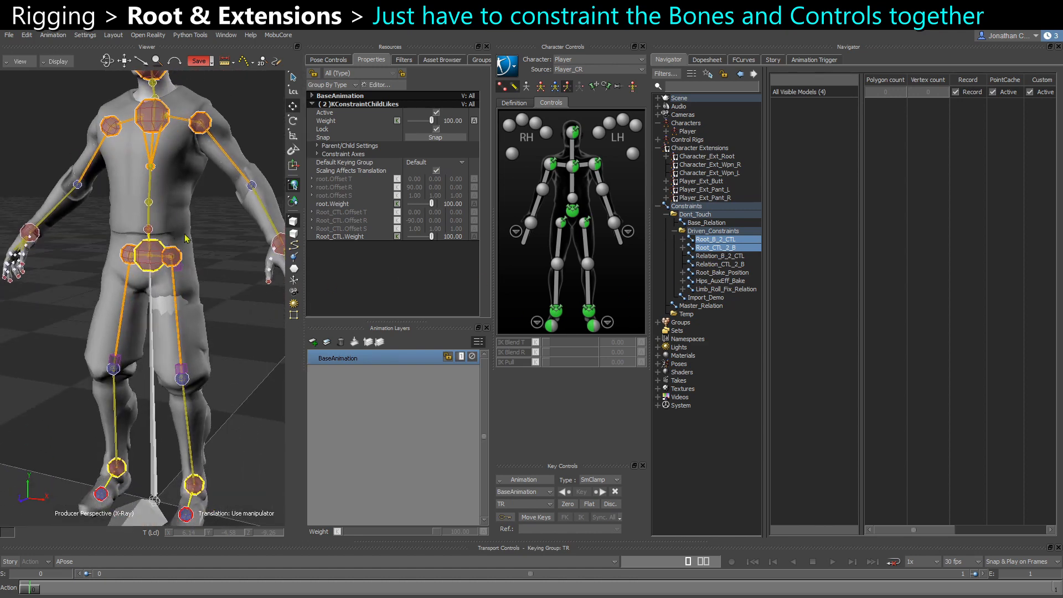
pyautogui.click(711, 257)
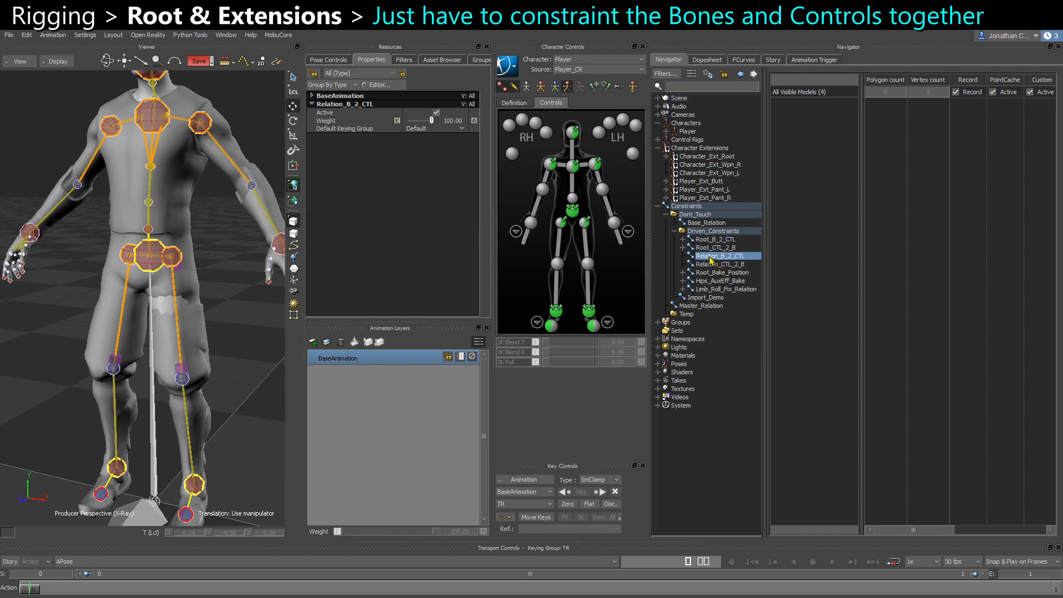
pyautogui.click(723, 240)
pyautogui.click(727, 247)
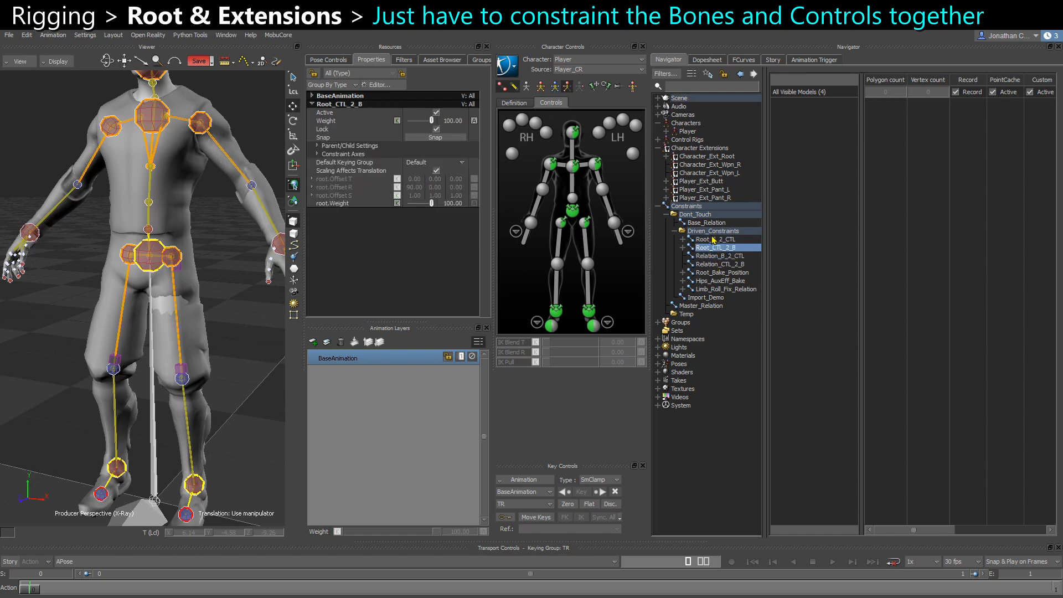
pyautogui.doubleClick(716, 240)
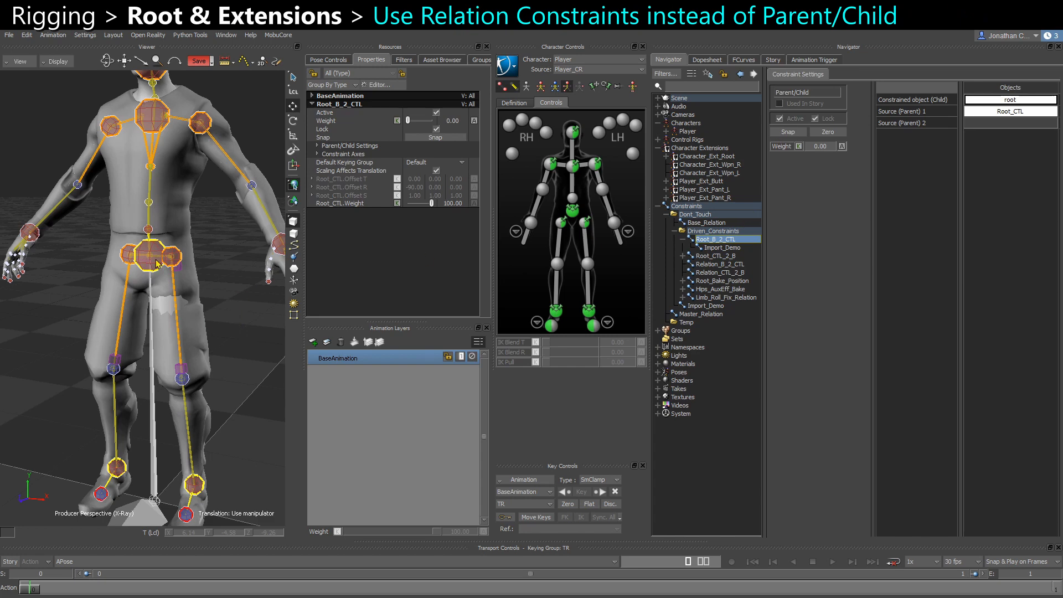
pyautogui.keyDown('alt'); pyautogui.moveTo(155, 260); pyautogui.dragTo(171, 305); pyautogui.keyUp('alt')
pyautogui.click(683, 240)
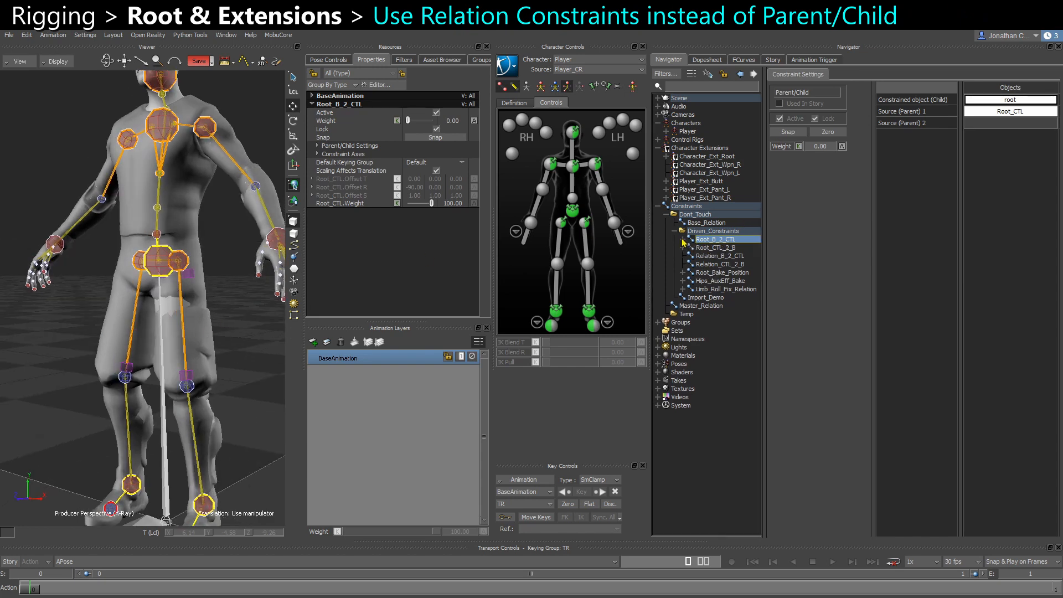
# Open the Relation_B_2_CTL constraint and select the two butt and two pant markers together, starting with the right butt marker.
pyautogui.click(714, 257)
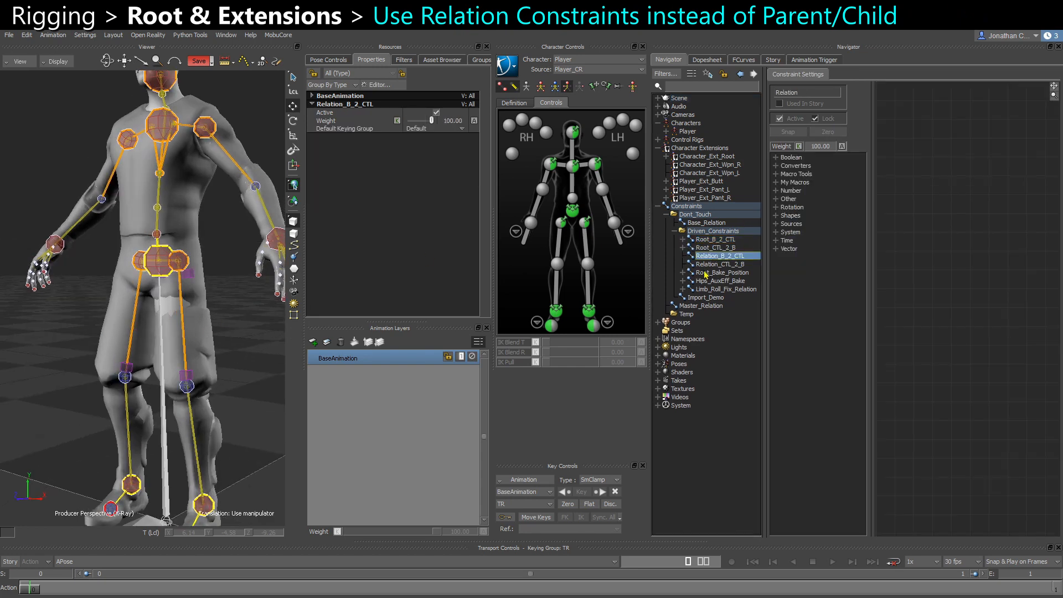
pyautogui.click(731, 265)
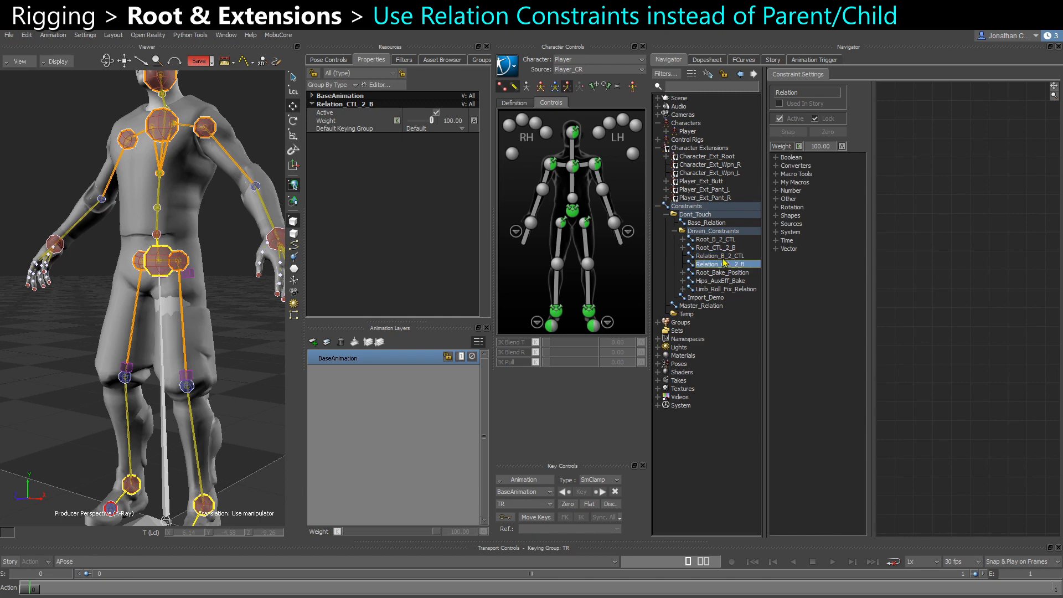
pyautogui.click(736, 257)
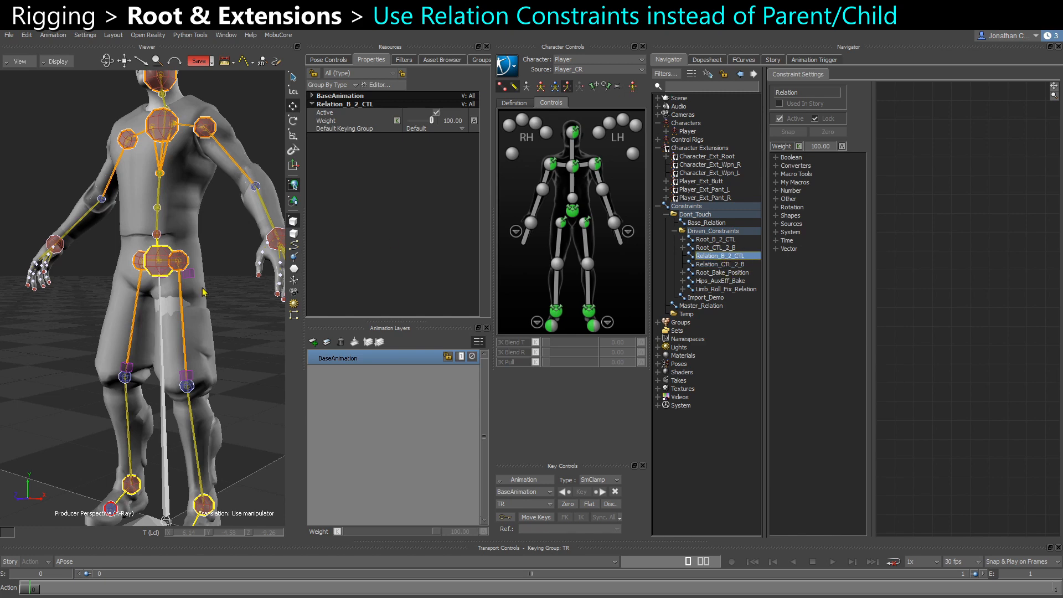
pyautogui.scroll(5, 186, 291)
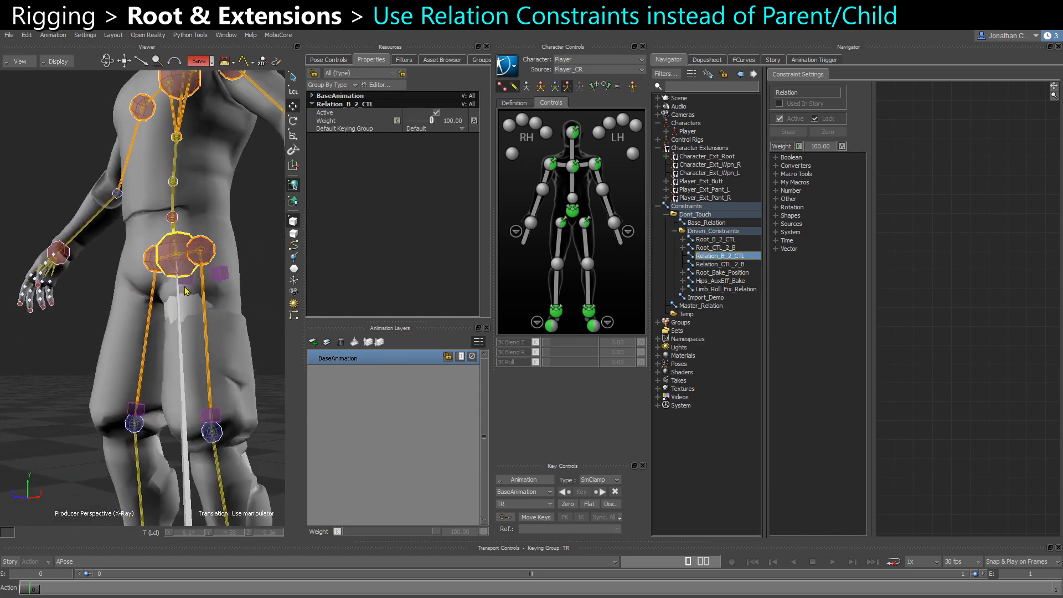
pyautogui.click(186, 289)
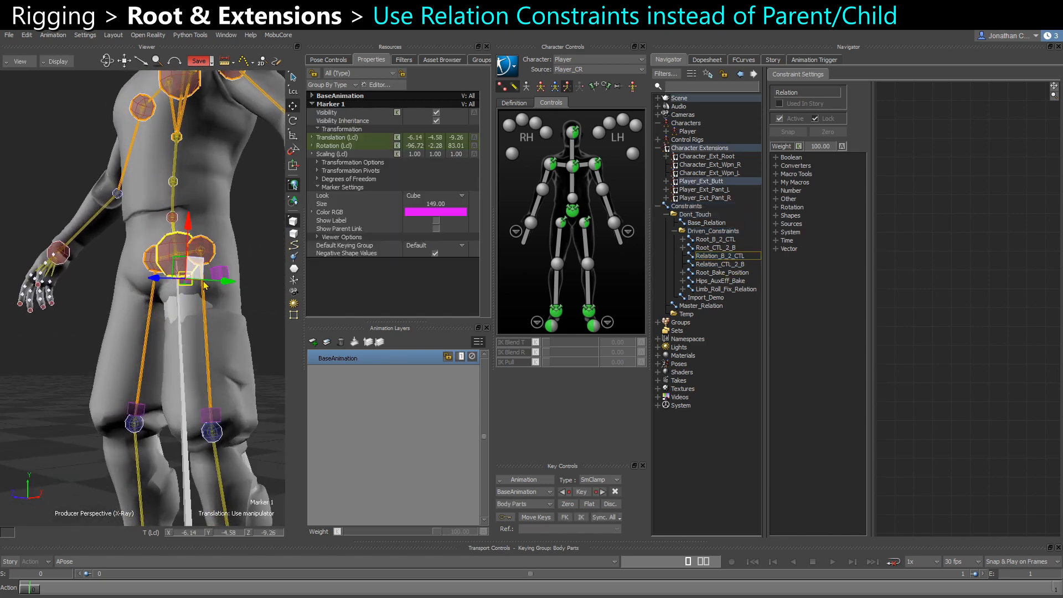
pyautogui.keyDown('shift'); pyautogui.click(142, 416); pyautogui.keyUp('shift')
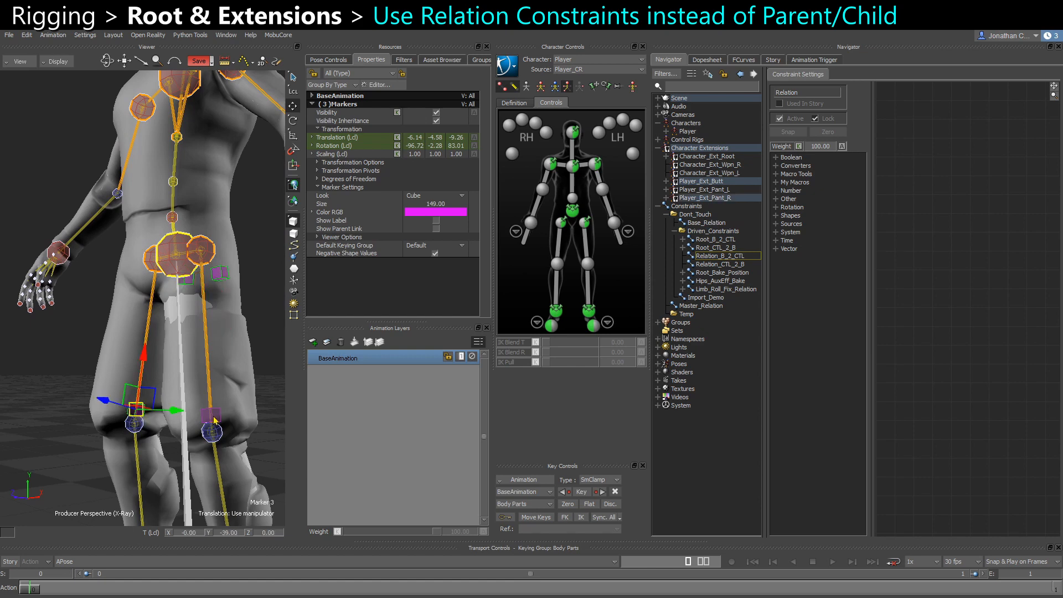
pyautogui.keyDown('shift'); pyautogui.click(206, 421); pyautogui.keyUp('shift')
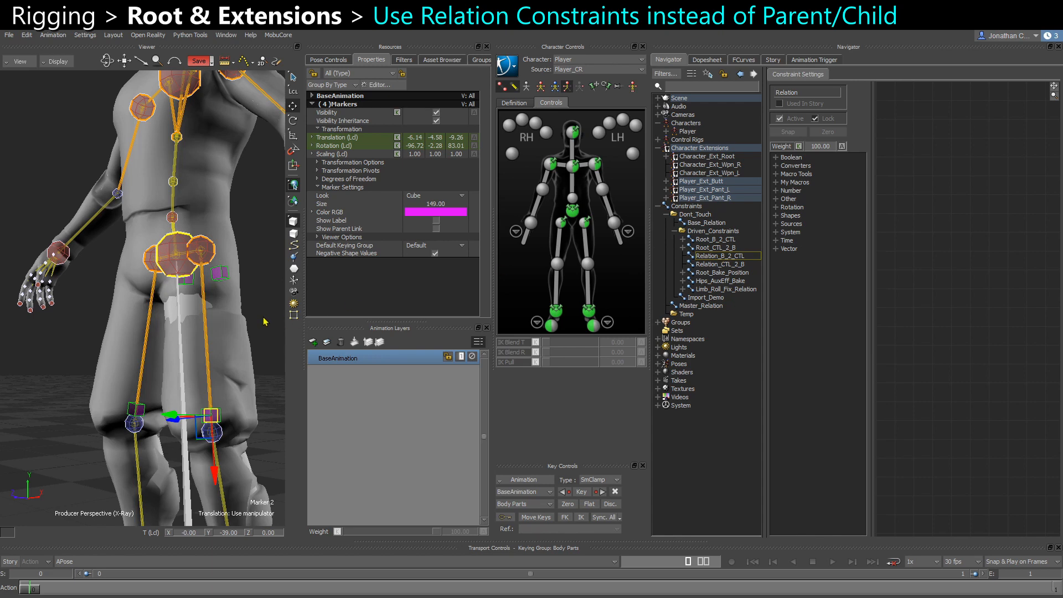
# Add the four selected butt and pant markers as senders in Relation_B_2_CTL.
pyautogui.press('x')
pyautogui.moveTo(266, 321); pyautogui.dragTo(907, 263)
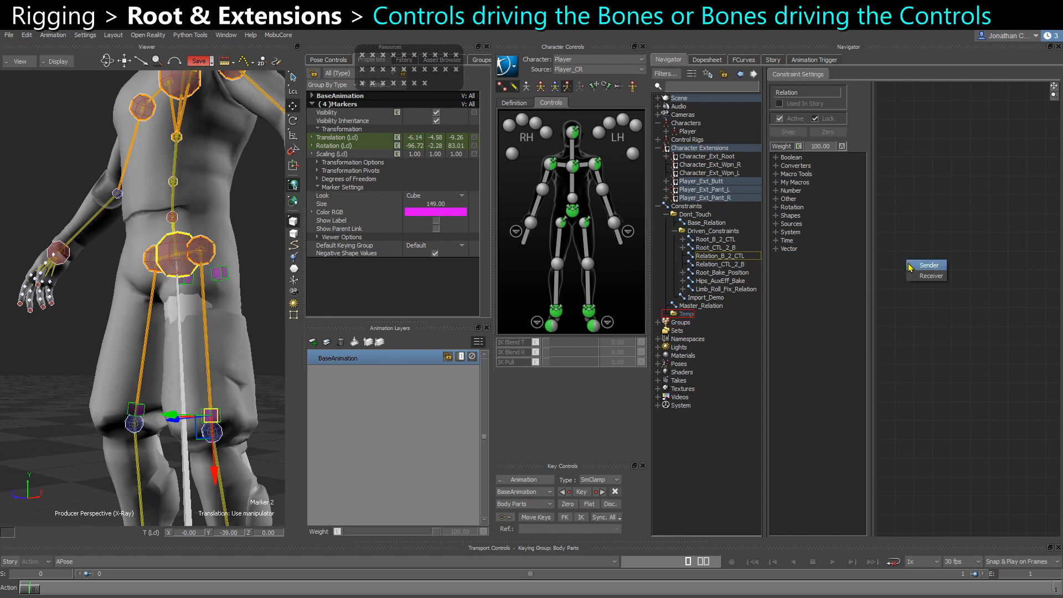
pyautogui.click(929, 266)
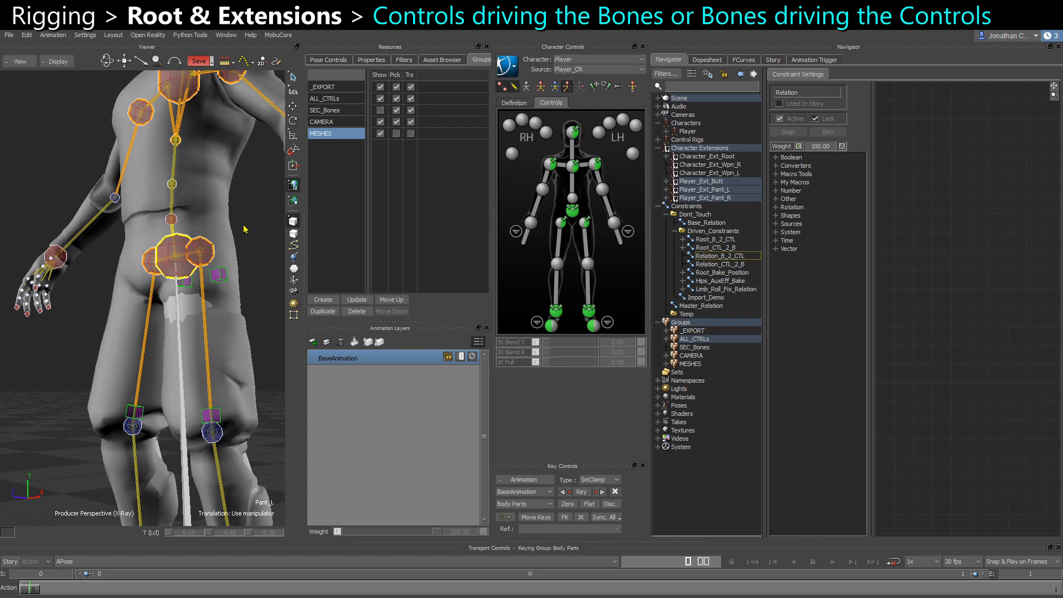
pyautogui.moveTo(715, 247); pyautogui.dragTo(899, 274)
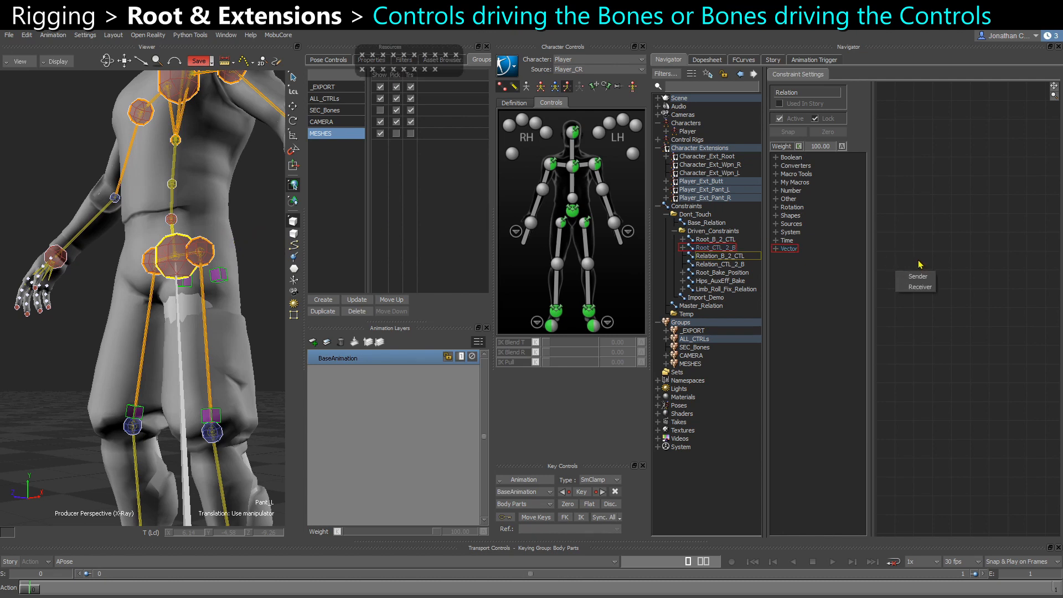
pyautogui.click(918, 277)
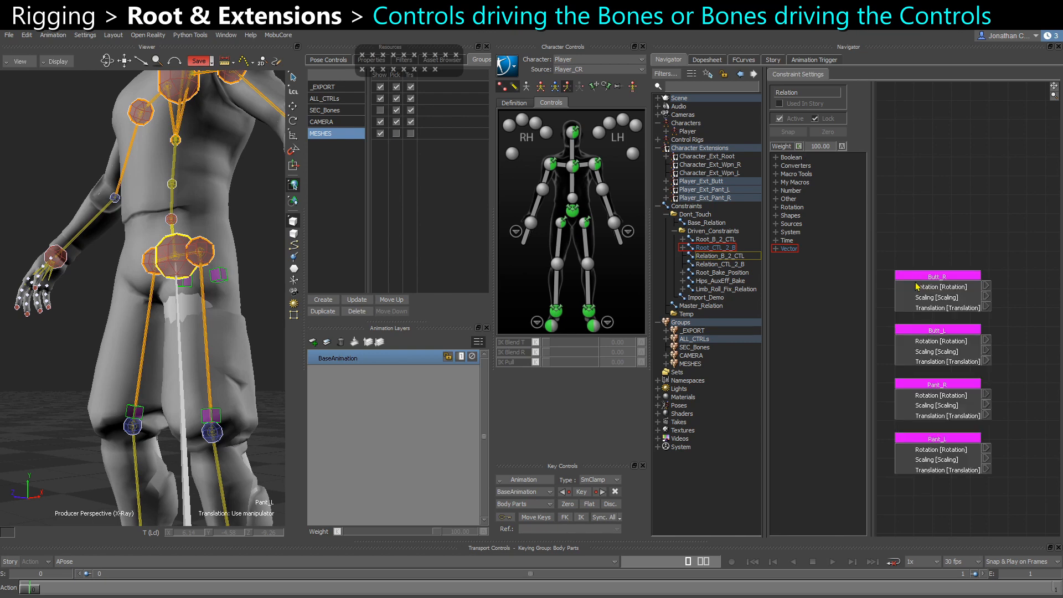
# Add the same four markers as receivers in the Relation_CTL_2_B constraint.
pyautogui.click(730, 264)
pyautogui.click(729, 265)
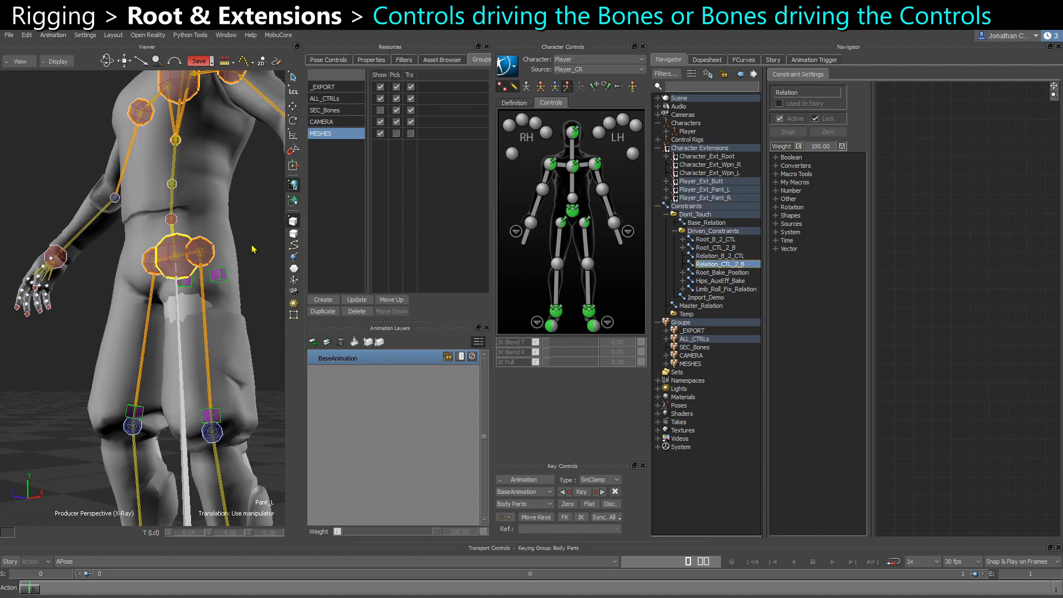
pyautogui.press('x')
pyautogui.moveTo(252, 249); pyautogui.dragTo(964, 242)
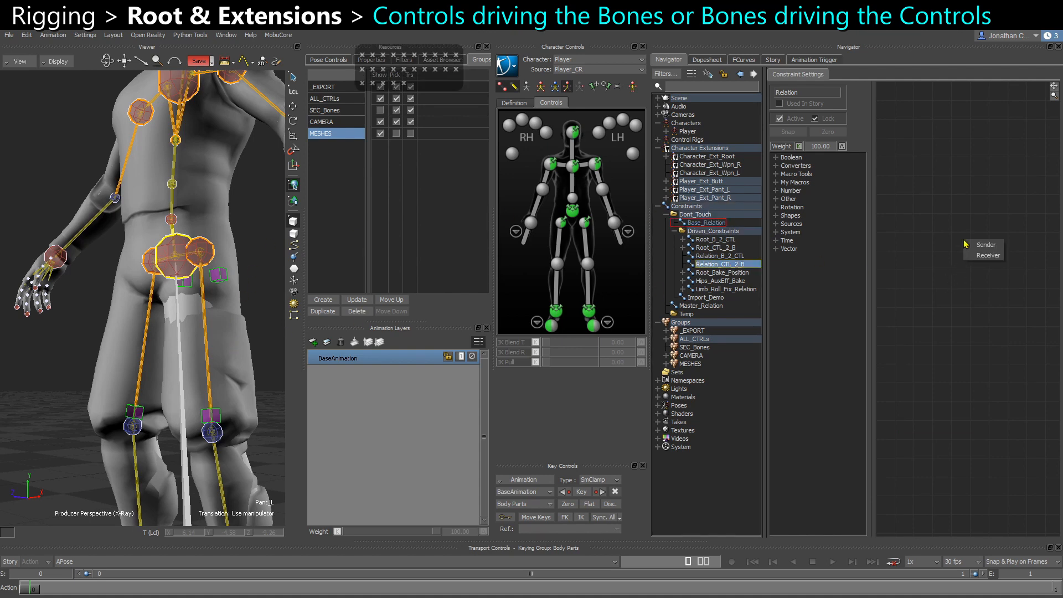
pyautogui.click(988, 255)
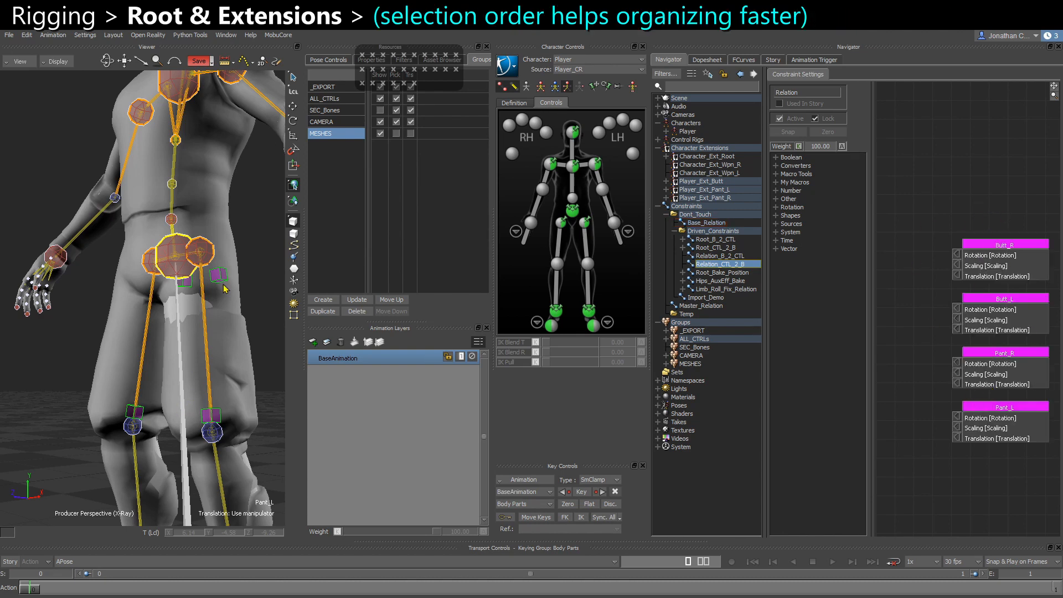
# Show only the skeleton and select the bones butt_r, butt_l, pant_01_r and pant_01_l in that order.
pyautogui.click(242, 207)
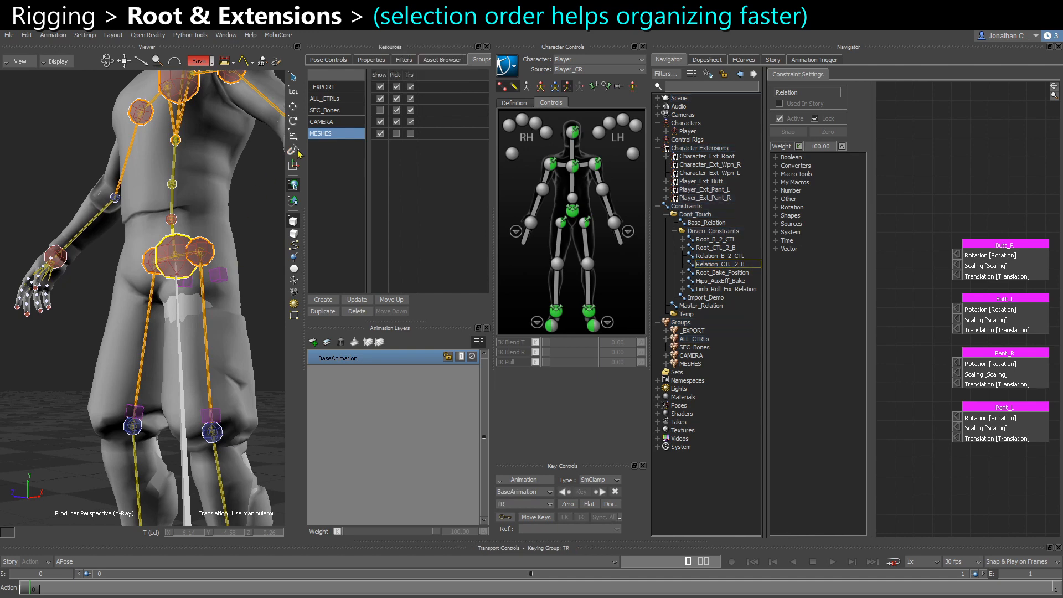
pyautogui.click(526, 87)
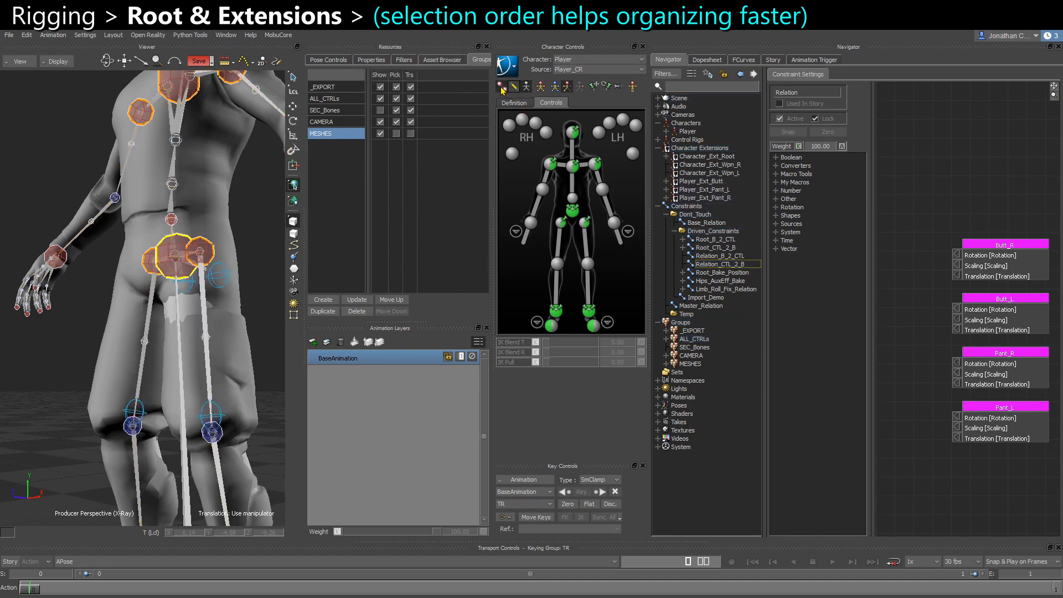
pyautogui.click(184, 282)
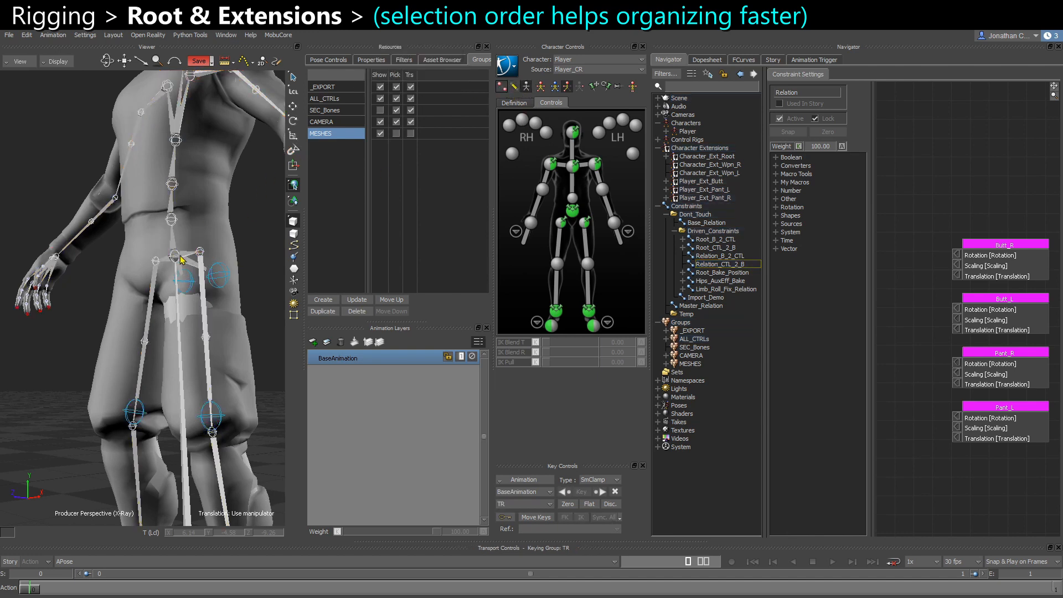
pyautogui.keyDown('shift'); pyautogui.click(227, 285); pyautogui.keyUp('shift')
pyautogui.keyDown('shift'); pyautogui.click(138, 415); pyautogui.keyUp('shift')
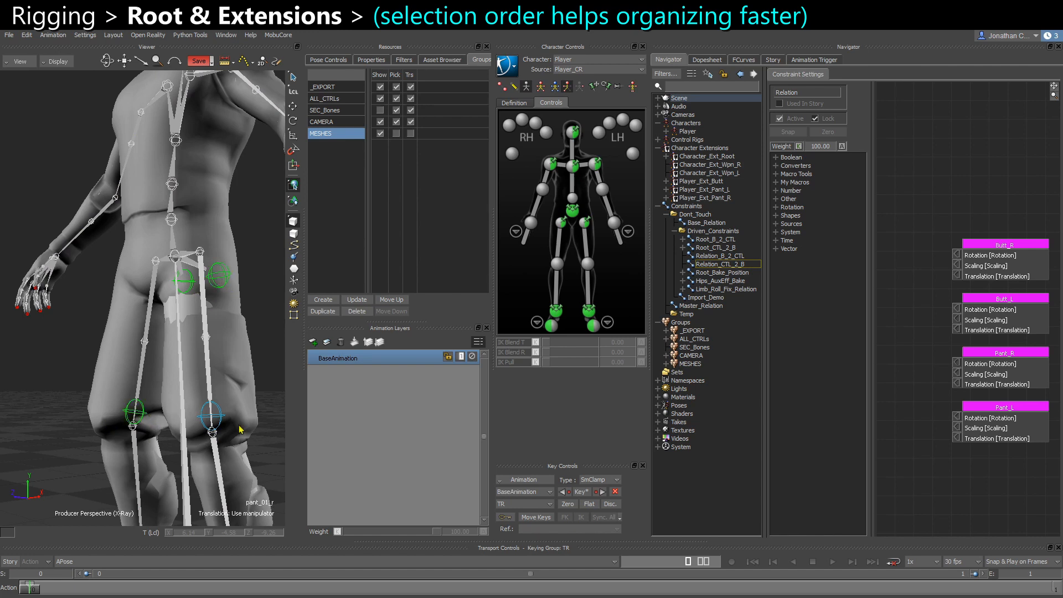
pyautogui.keyDown('shift'); pyautogui.click(221, 418); pyautogui.keyUp('shift')
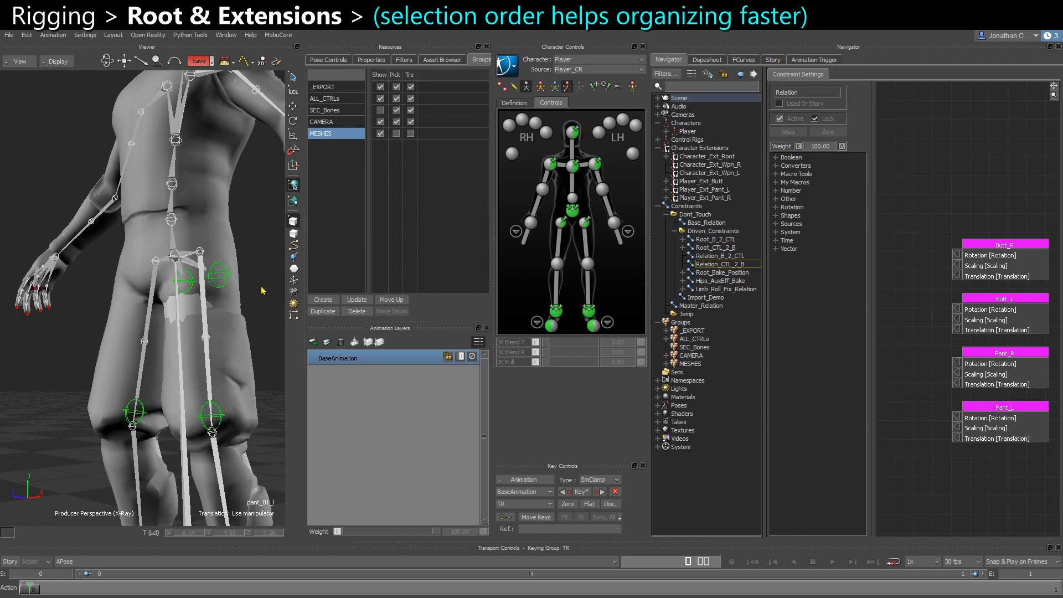
# Add the four selected bones as senders in Relation_CTL_2_B, each lined up with its matching marker receiver.
pyautogui.moveTo(262, 290); pyautogui.dragTo(897, 297)
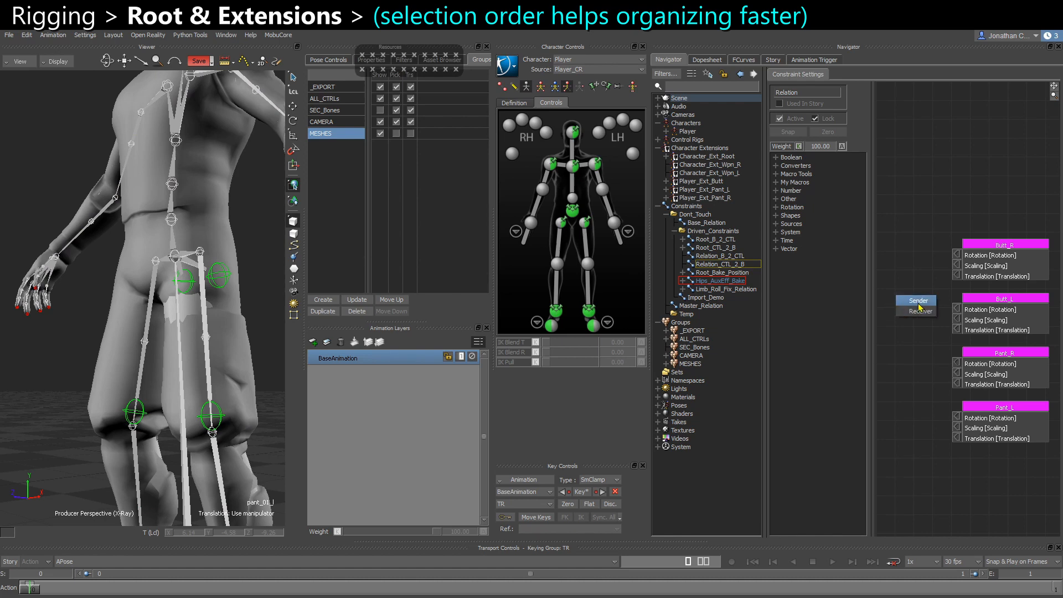
pyautogui.click(918, 303)
pyautogui.moveTo(908, 238); pyautogui.dragTo(888, 427)
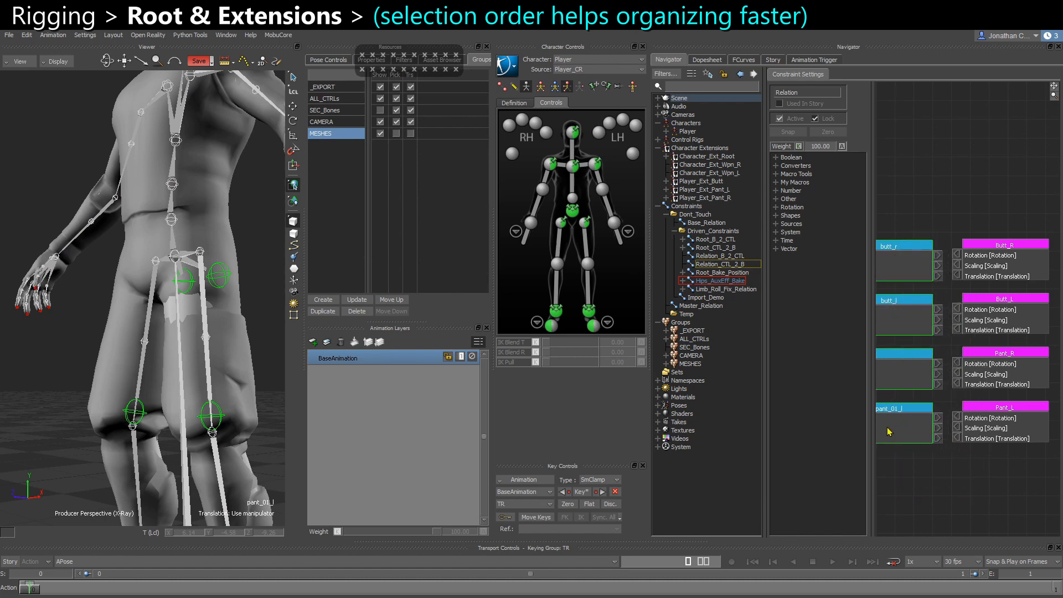
# Add the four selected bones as receivers in Relation_B_2_CTL, stacked opposite the marker senders.
pyautogui.click(715, 257)
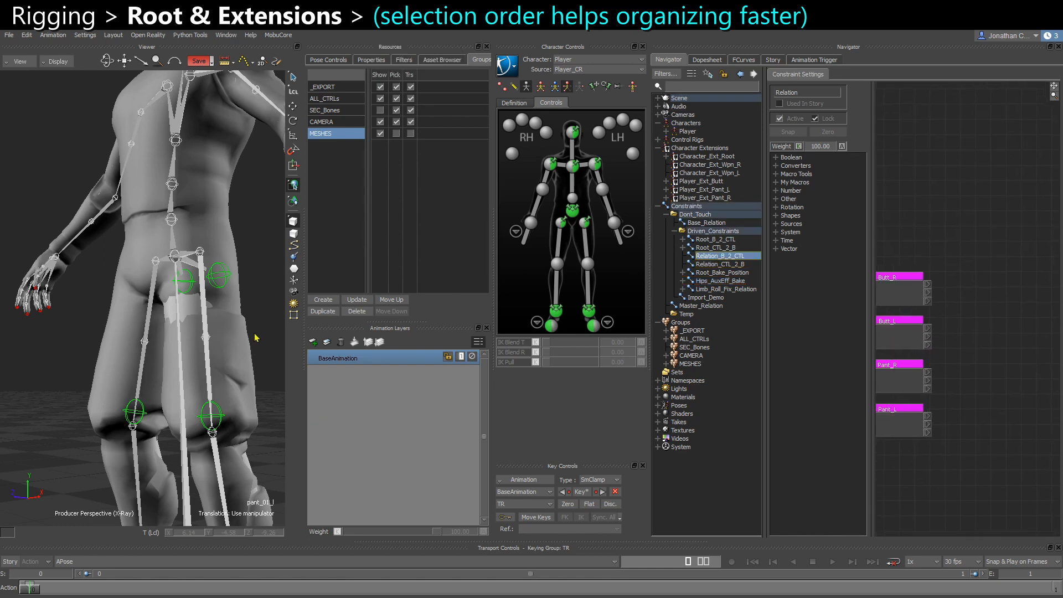
pyautogui.moveTo(681, 322); pyautogui.dragTo(1016, 352)
pyautogui.click(1027, 349)
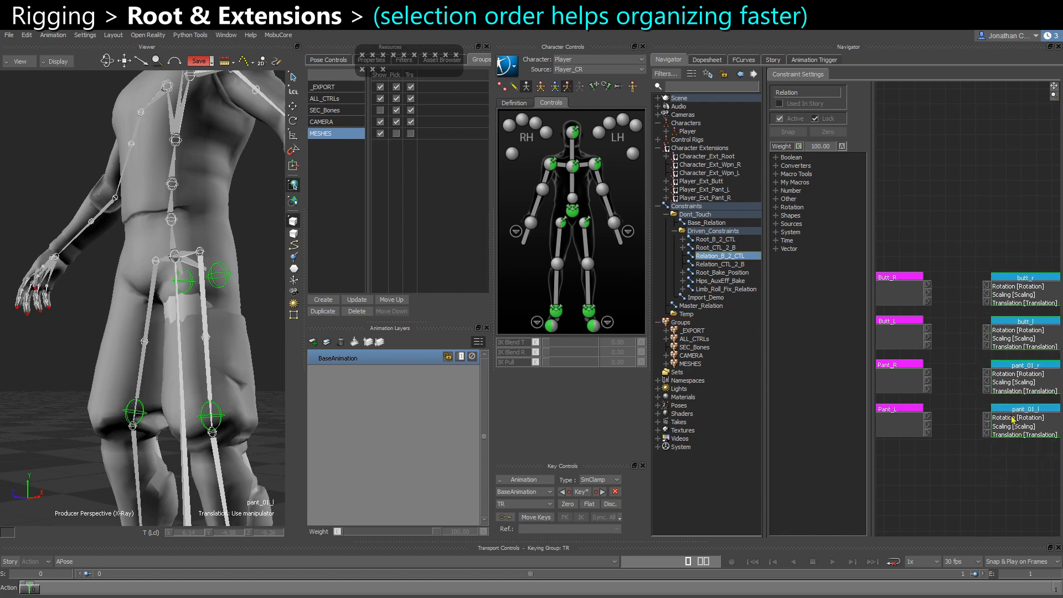
pyautogui.click(928, 214)
pyautogui.keyDown('shift'); pyautogui.moveTo(942, 287); pyautogui.dragTo(962, 260); pyautogui.keyUp('shift')
pyautogui.moveTo(1008, 230); pyautogui.dragTo(1013, 406)
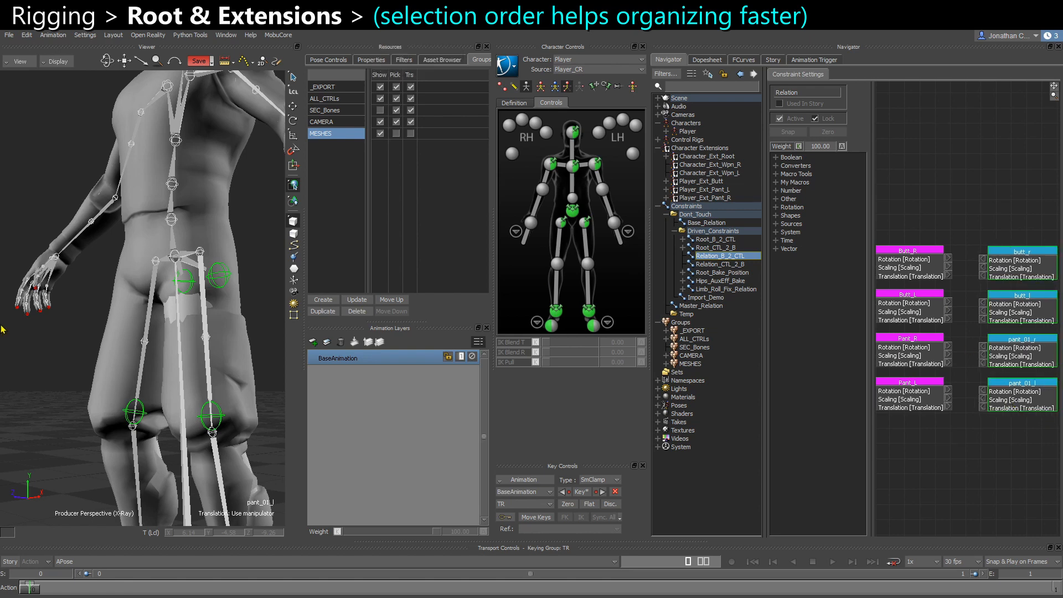
# Align the marker sender and bone receiver boxes of Relation_B_2_CTL into evenly spaced matching rows.
pyautogui.click(944, 197)
pyautogui.keyDown('ctrl'); pyautogui.moveTo(957, 223); pyautogui.dragTo(957, 246); pyautogui.keyUp('ctrl')
pyautogui.keyDown('shift'); pyautogui.moveTo(956, 245); pyautogui.dragTo(949, 237); pyautogui.keyUp('shift')
pyautogui.moveTo(904, 224); pyautogui.dragTo(909, 259)
pyautogui.moveTo(1012, 215); pyautogui.dragTo(1019, 258)
pyautogui.keyDown('shift'); pyautogui.moveTo(925, 270); pyautogui.dragTo(944, 265); pyautogui.keyUp('shift')
pyautogui.moveTo(917, 214); pyautogui.dragTo(924, 252)
pyautogui.moveTo(1028, 214); pyautogui.dragTo(1046, 258)
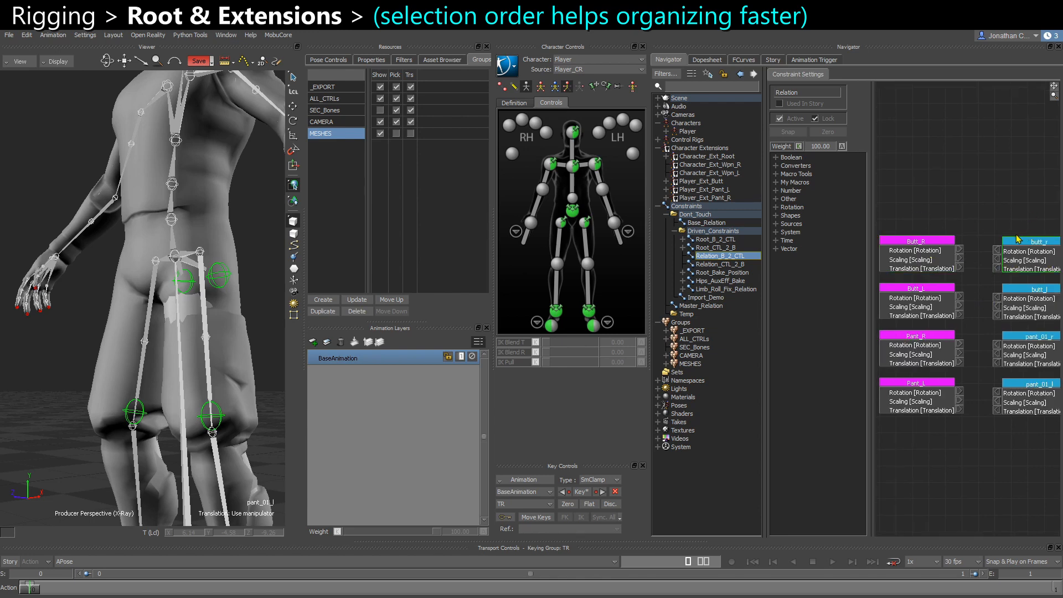
# Link the rotation and translation outputs of the marker senders to the matching bone receivers in Relation_B_2_CTL.
pyautogui.click(953, 309)
pyautogui.click(1015, 304)
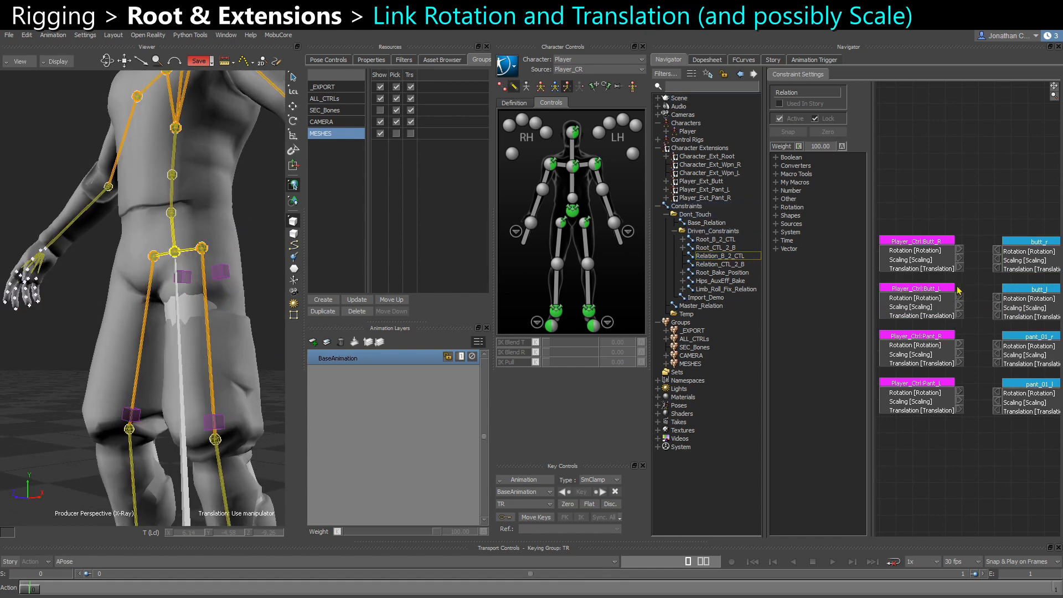
pyautogui.scroll(2, 959, 289)
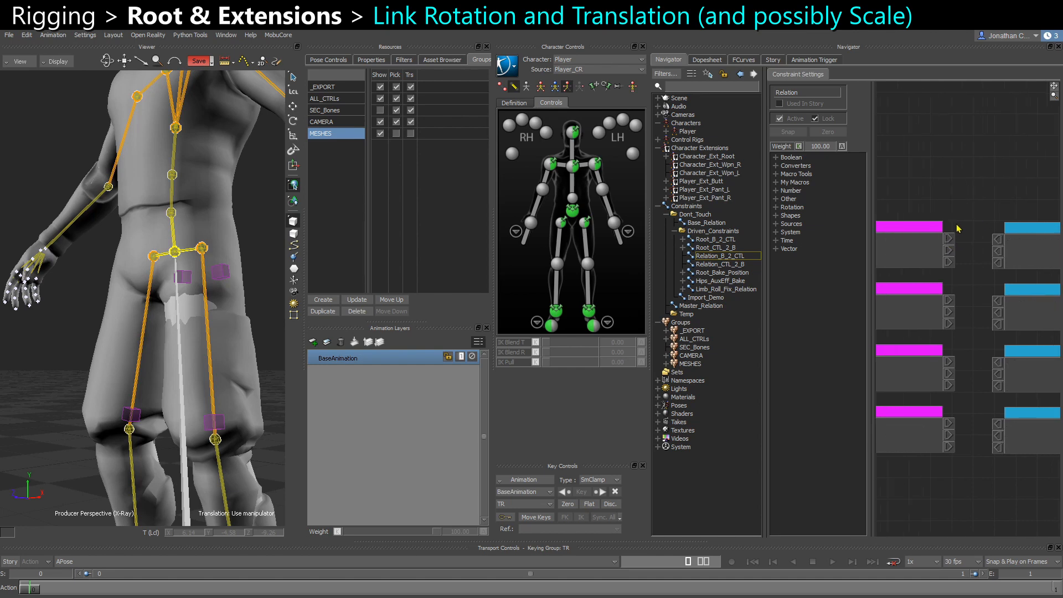
pyautogui.moveTo(937, 237); pyautogui.dragTo(1009, 238)
pyautogui.moveTo(960, 287); pyautogui.dragTo(1009, 311)
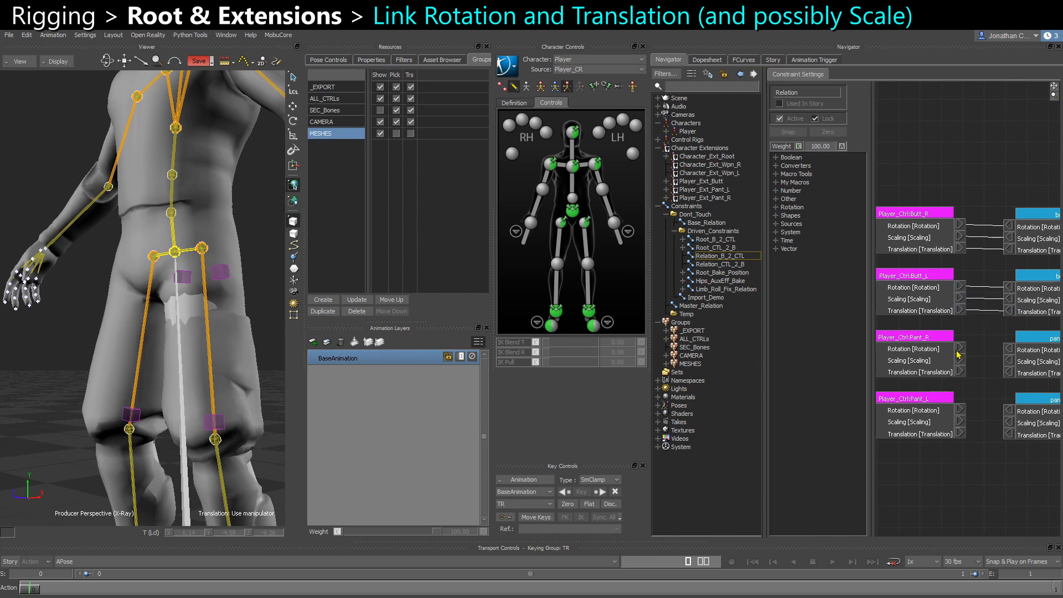
# Link the rotation and translation outputs of the four bone senders to their matching marker receivers in Relation_CTL_2_B.
pyautogui.click(720, 265)
pyautogui.moveTo(932, 254); pyautogui.dragTo(960, 363)
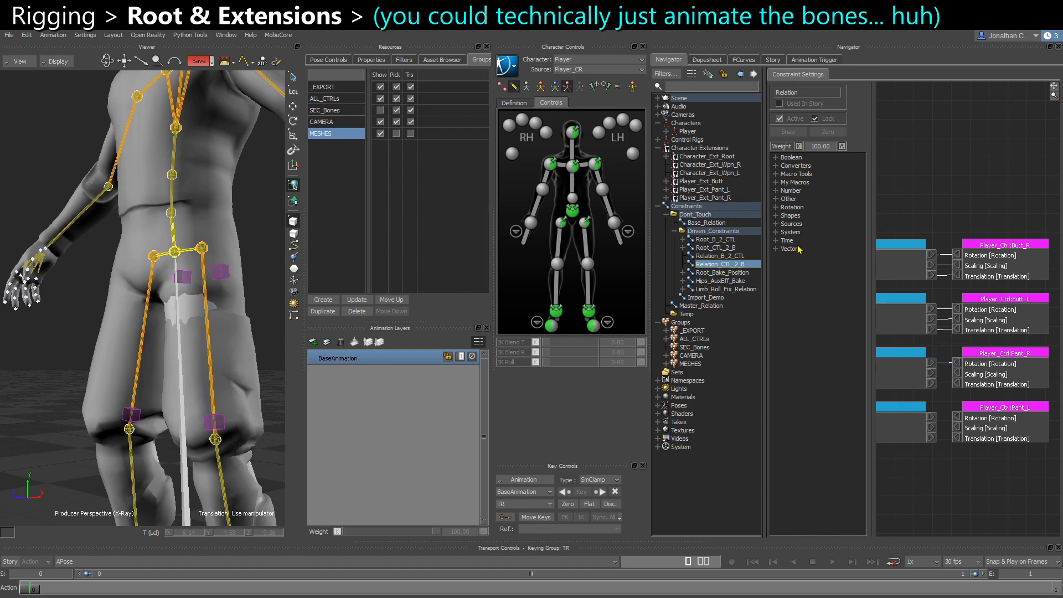
pyautogui.moveTo(932, 374); pyautogui.dragTo(933, 439)
pyautogui.keyDown('shift'); pyautogui.moveTo(924, 476); pyautogui.dragTo(977, 477); pyautogui.keyUp('shift')
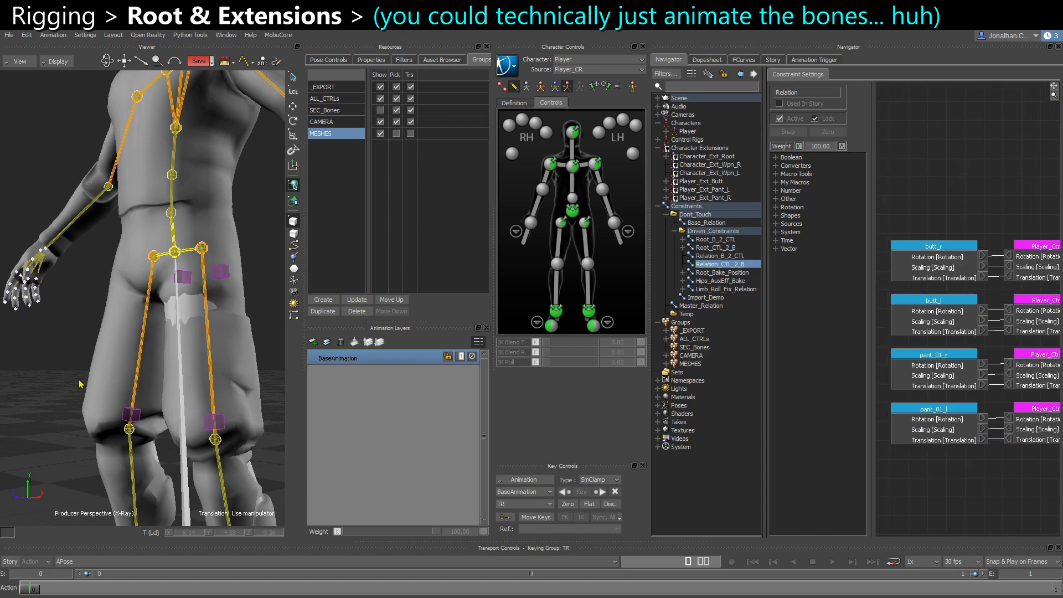
# Examine the scene hierarchy in the schematic view, from the character bones to the Player_Ctrl reference and Player branches.
pyautogui.hotkey('ctrl', 'w')
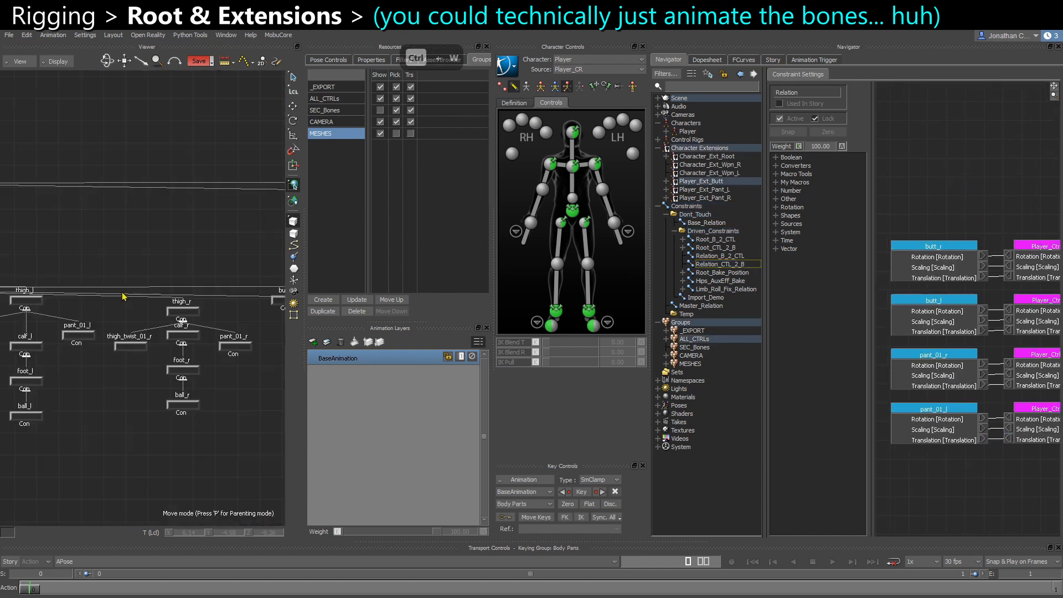
pyautogui.press('f')
pyautogui.scroll(-3, 153, 358)
pyautogui.keyDown('shift'); pyautogui.moveTo(124, 339); pyautogui.dragTo(221, 310); pyautogui.keyUp('shift')
pyautogui.scroll(1, 143, 294)
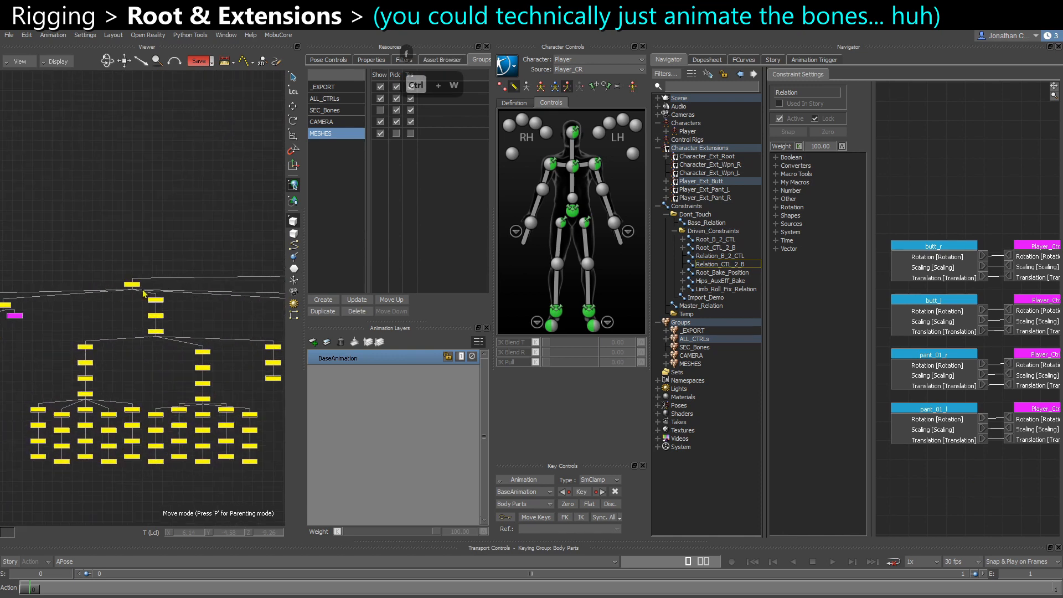
pyautogui.scroll(1, 110, 277)
pyautogui.scroll(-4, 160, 379)
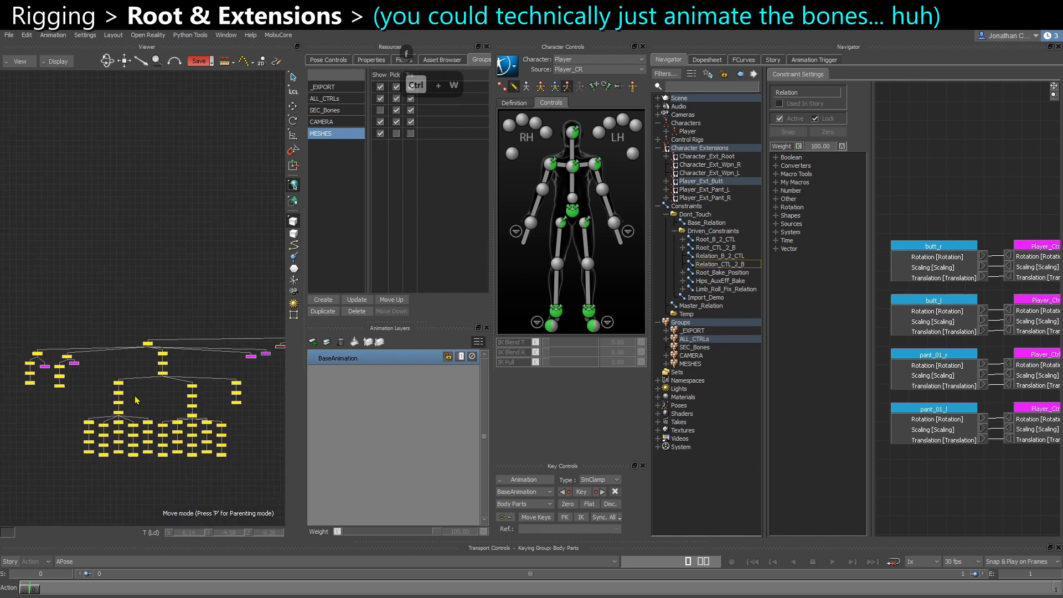
pyautogui.scroll(-3, 172, 388)
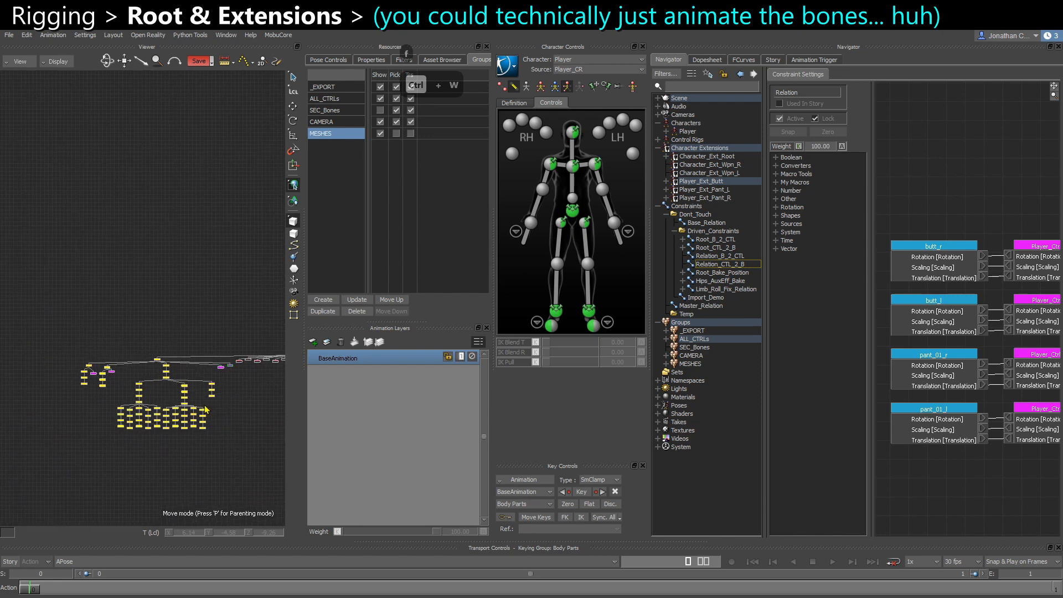
pyautogui.keyDown('shift'); pyautogui.moveTo(222, 367); pyautogui.dragTo(151, 361); pyautogui.keyUp('shift')
pyautogui.scroll(-2, 98, 352)
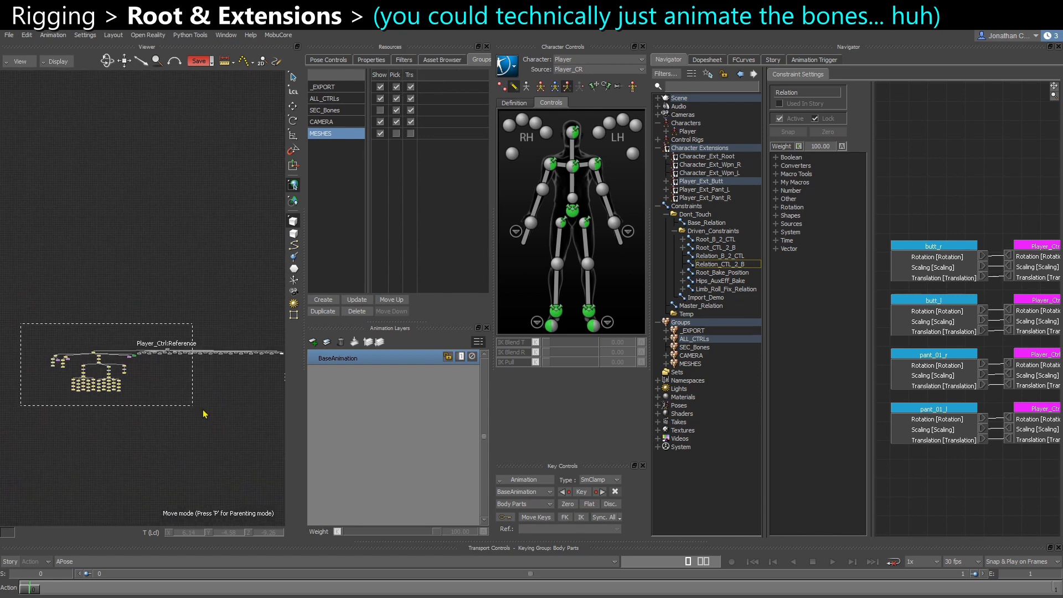
pyautogui.moveTo(203, 410)
pyautogui.mouseDown()
pyautogui.moveTo(242, 420)
pyautogui.moveTo(193, 409)
pyautogui.mouseUp()
pyautogui.click(100, 314)
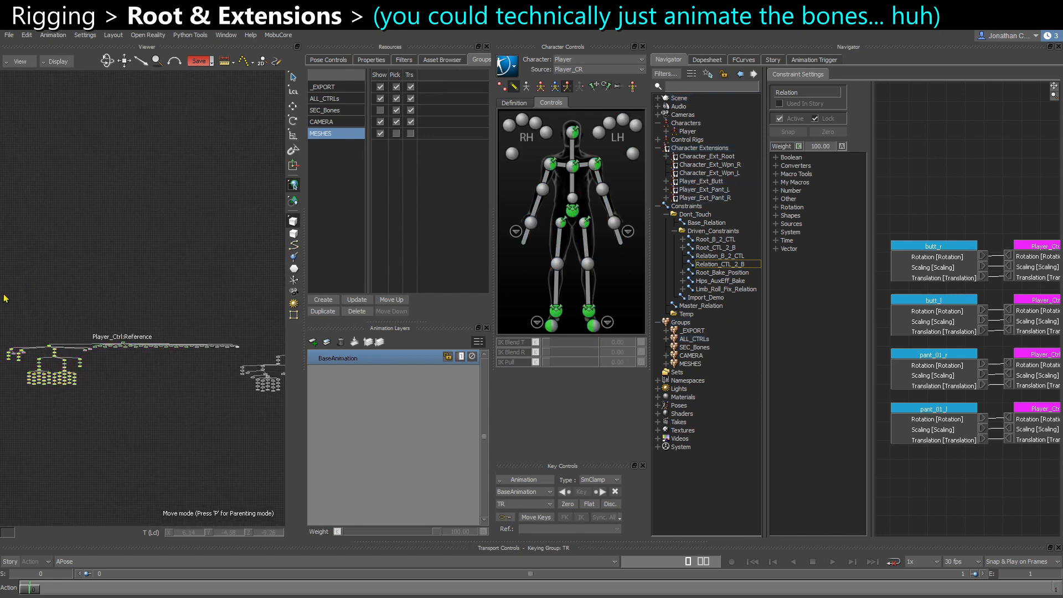
pyautogui.moveTo(240, 435); pyautogui.dragTo(241, 434)
pyautogui.keyDown('shift'); pyautogui.moveTo(195, 427); pyautogui.dragTo(93, 420); pyautogui.keyUp('shift')
pyautogui.click(148, 431)
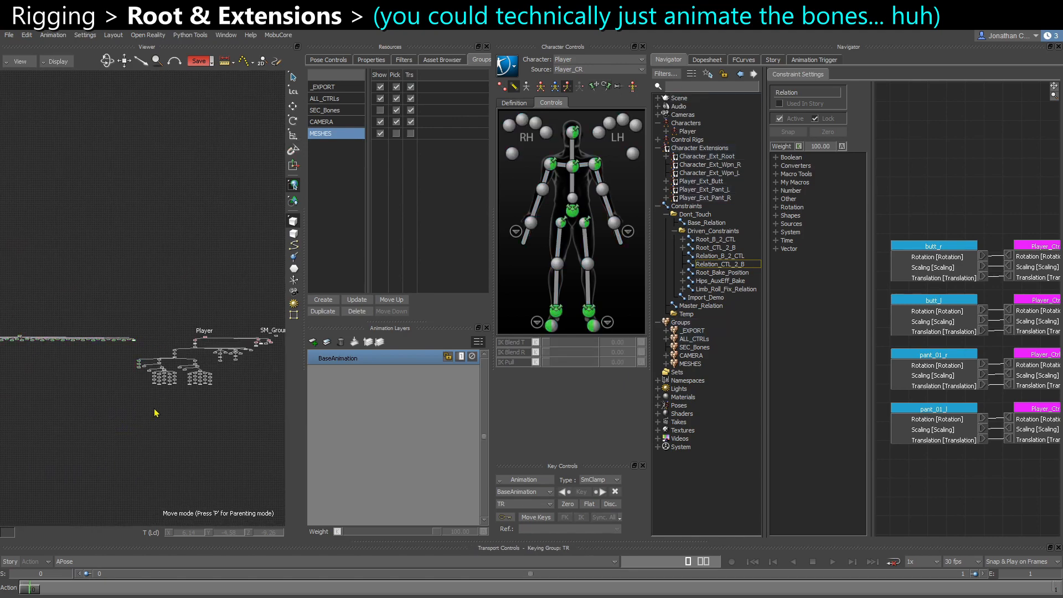
pyautogui.keyDown('shift'); pyautogui.moveTo(241, 331); pyautogui.dragTo(238, 382); pyautogui.keyUp('shift')
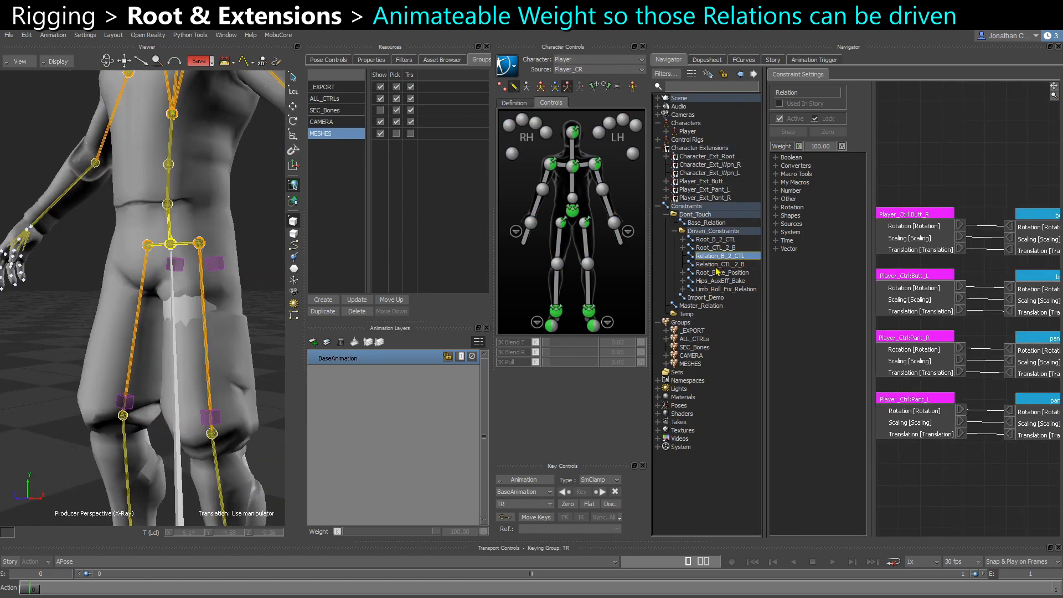
# Add Relation_B_2_CTL and Relation_CTL_2_B, with their animatable weights, as receivers in the Import_Demo relation.
pyautogui.click(714, 265)
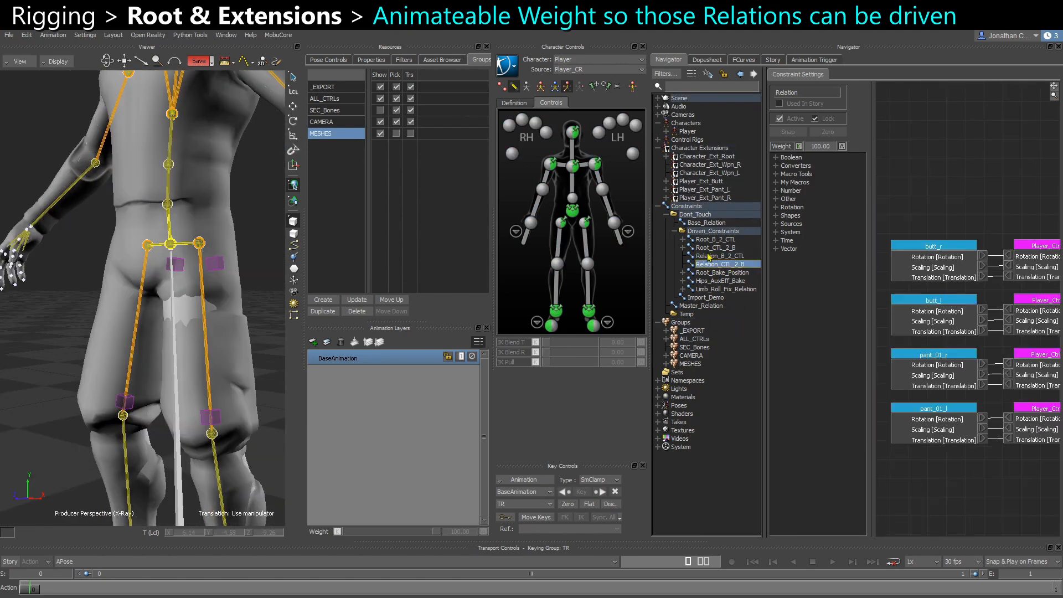
pyautogui.click(714, 256)
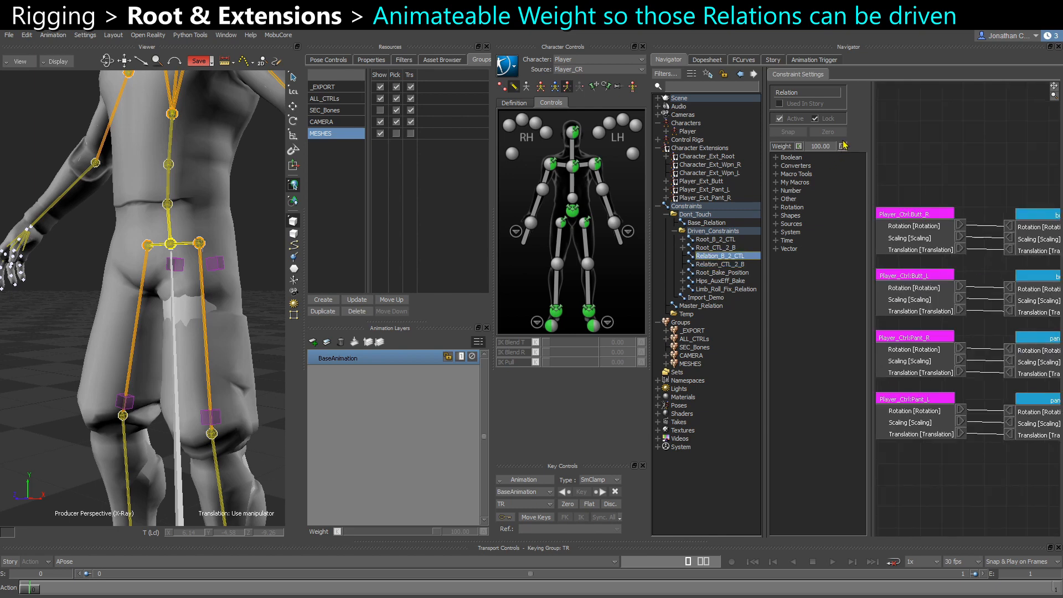
pyautogui.press('Return')
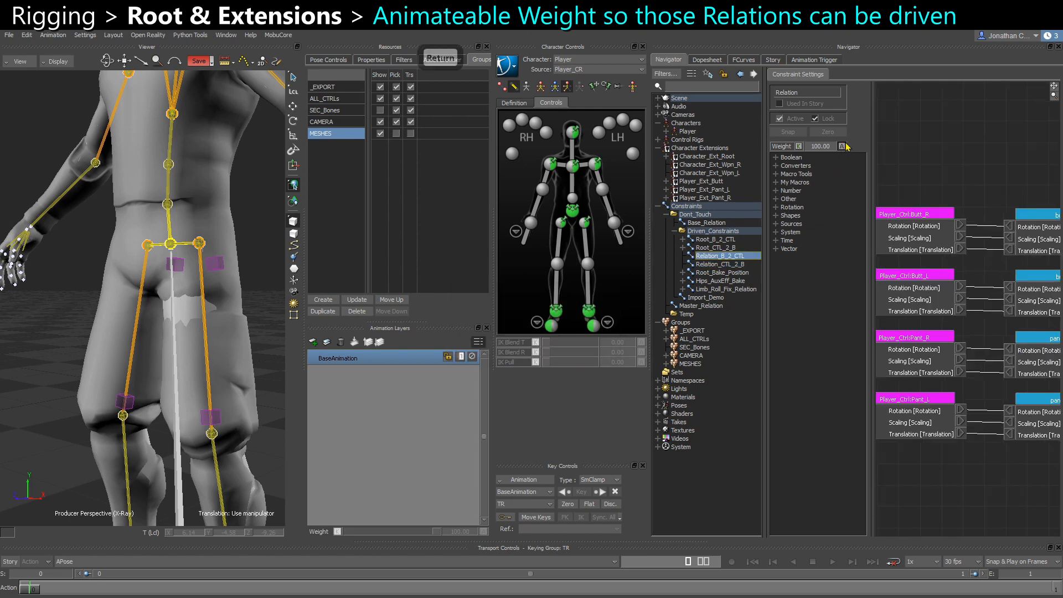
pyautogui.click(720, 265)
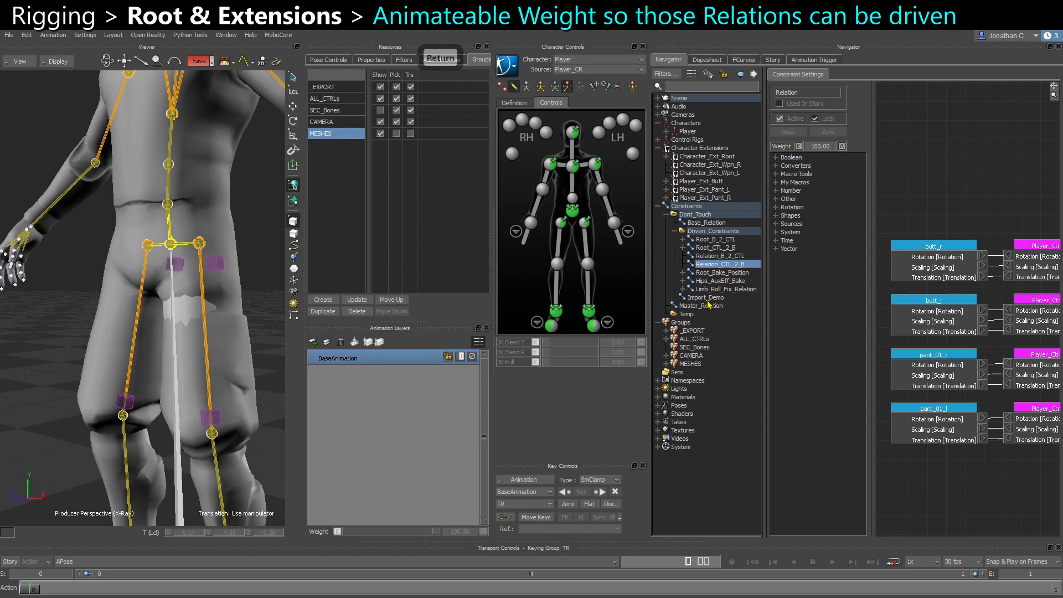
pyautogui.click(727, 297)
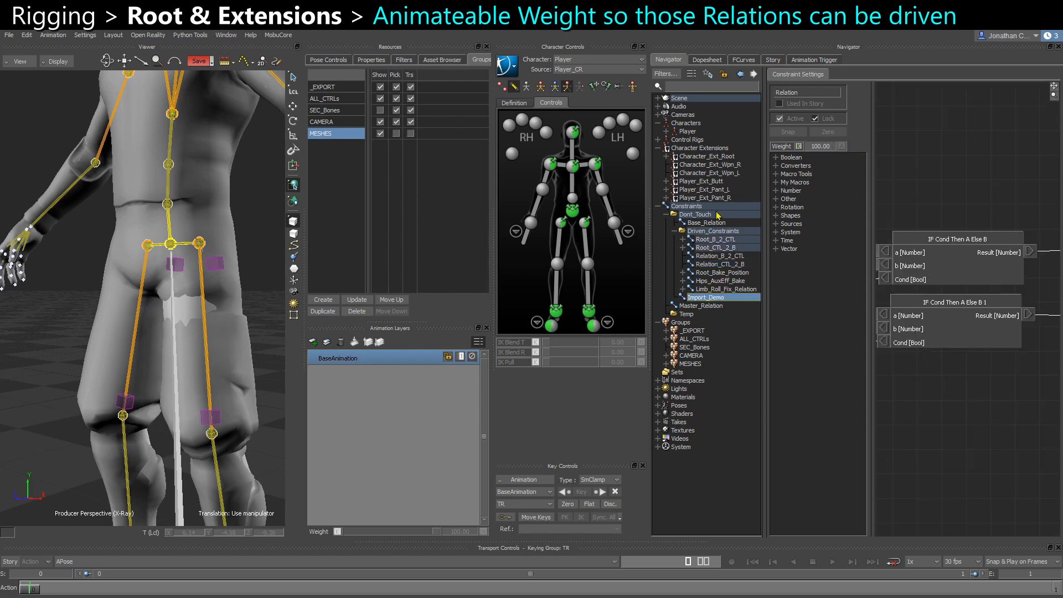
pyautogui.moveTo(720, 273); pyautogui.dragTo(938, 364)
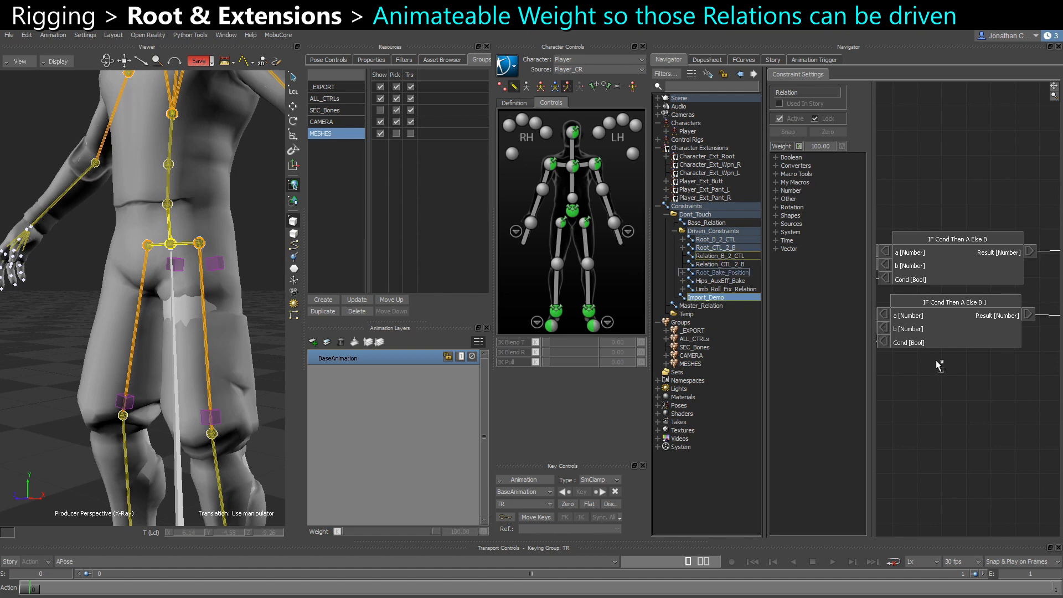
pyautogui.moveTo(952, 402); pyautogui.dragTo(953, 404)
pyautogui.click(976, 427)
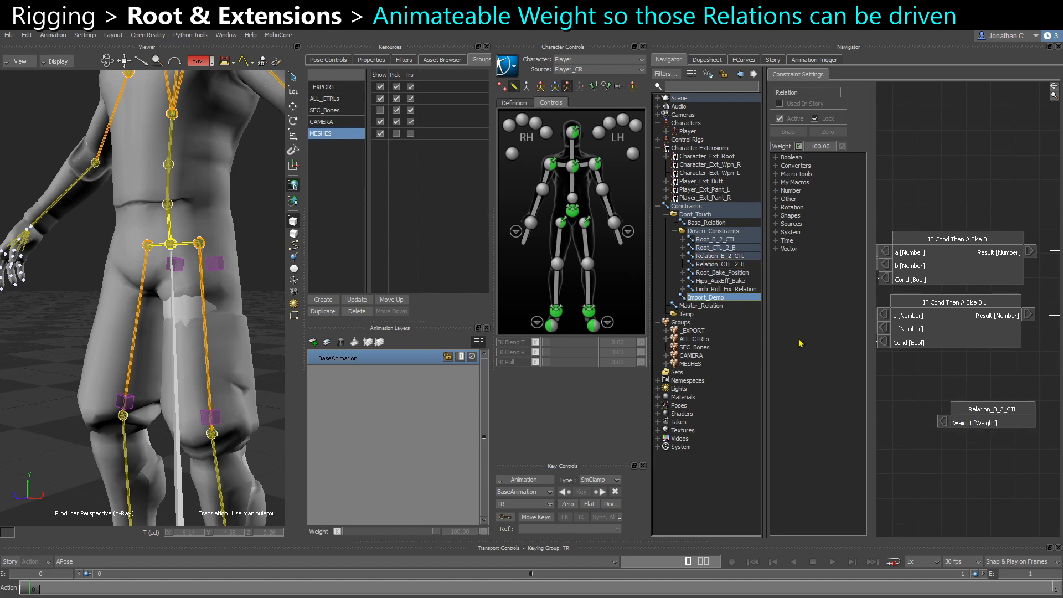
pyautogui.moveTo(717, 266); pyautogui.dragTo(1010, 375)
pyautogui.click(985, 480)
# Arrange the receivers in Import_Demo so Relation_CTL_2_B sits below Root_CTL_2_B and Relation_B_2_CTL below Root_B_2_CTL.
pyautogui.scroll(-2, 935, 423)
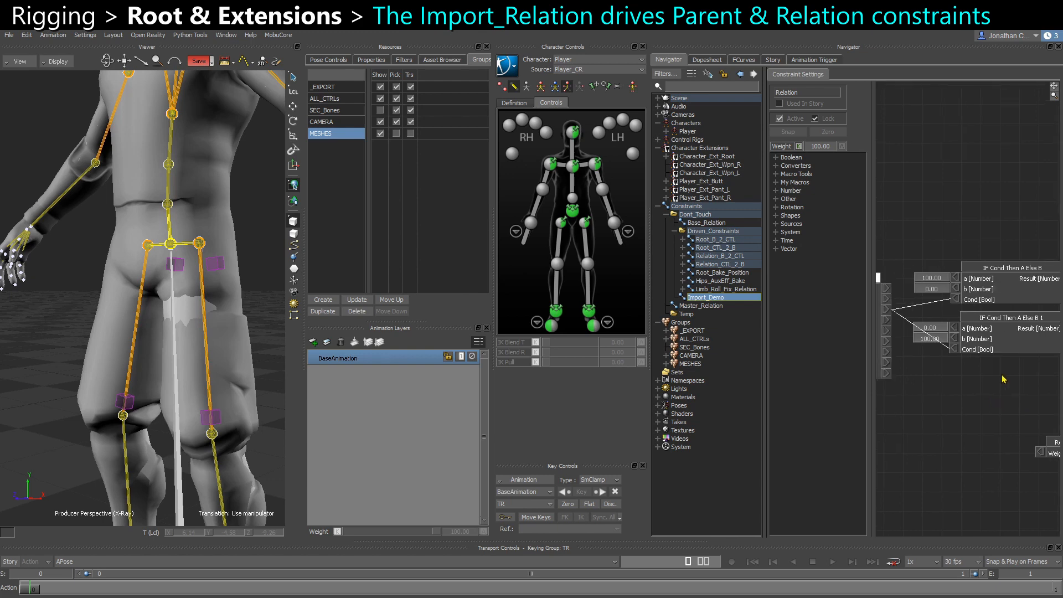
pyautogui.keyDown('shift'); pyautogui.moveTo(984, 408); pyautogui.dragTo(881, 420); pyautogui.keyUp('shift')
pyautogui.keyDown('shift'); pyautogui.moveTo(914, 387); pyautogui.dragTo(981, 418); pyautogui.keyUp('shift')
pyautogui.scroll(-2, 971, 404)
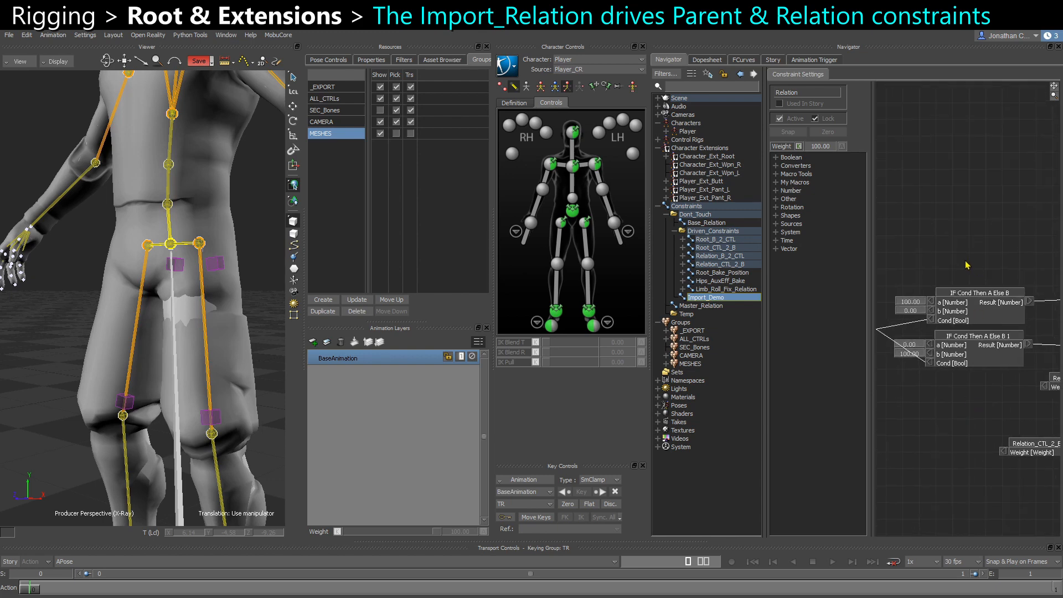
pyautogui.click(979, 298)
pyautogui.scroll(1, 947, 304)
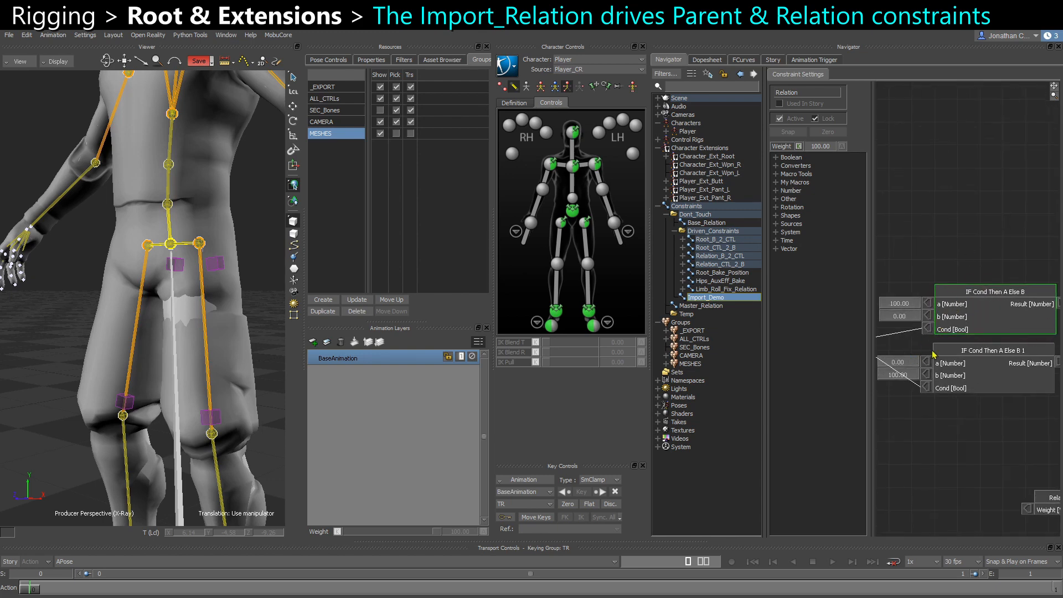
pyautogui.keyDown('shift'); pyautogui.moveTo(933, 355); pyautogui.dragTo(1009, 327); pyautogui.keyUp('shift')
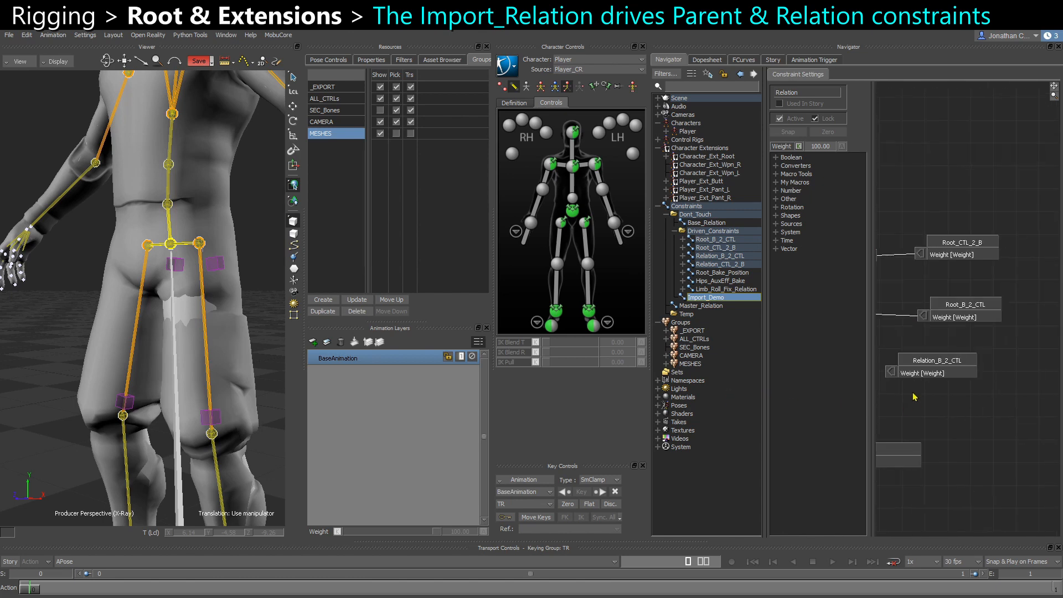
pyautogui.moveTo(1001, 370); pyautogui.dragTo(1022, 347)
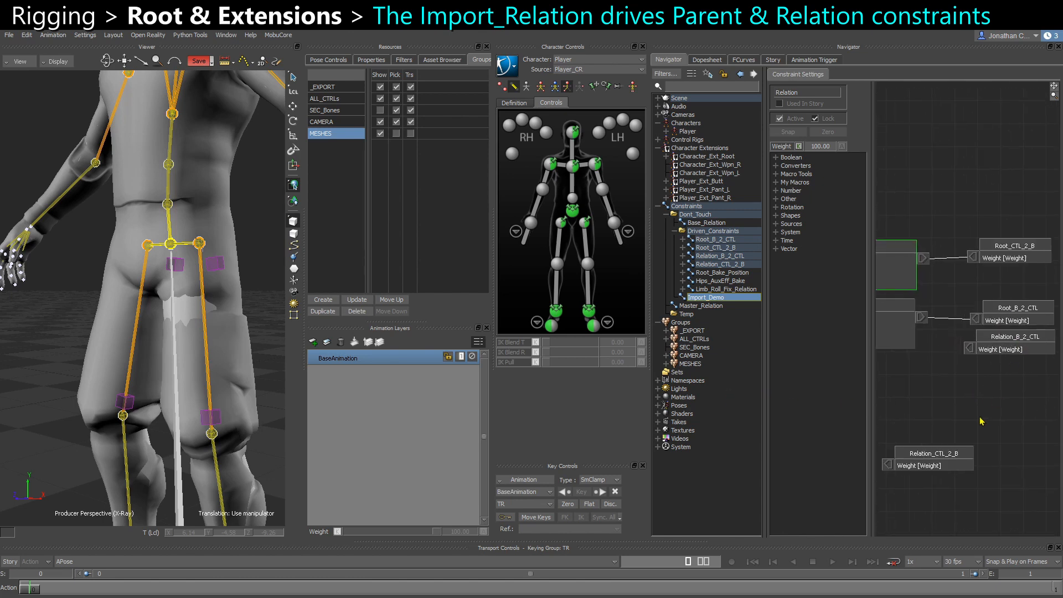
pyautogui.moveTo(940, 464); pyautogui.dragTo(1022, 285)
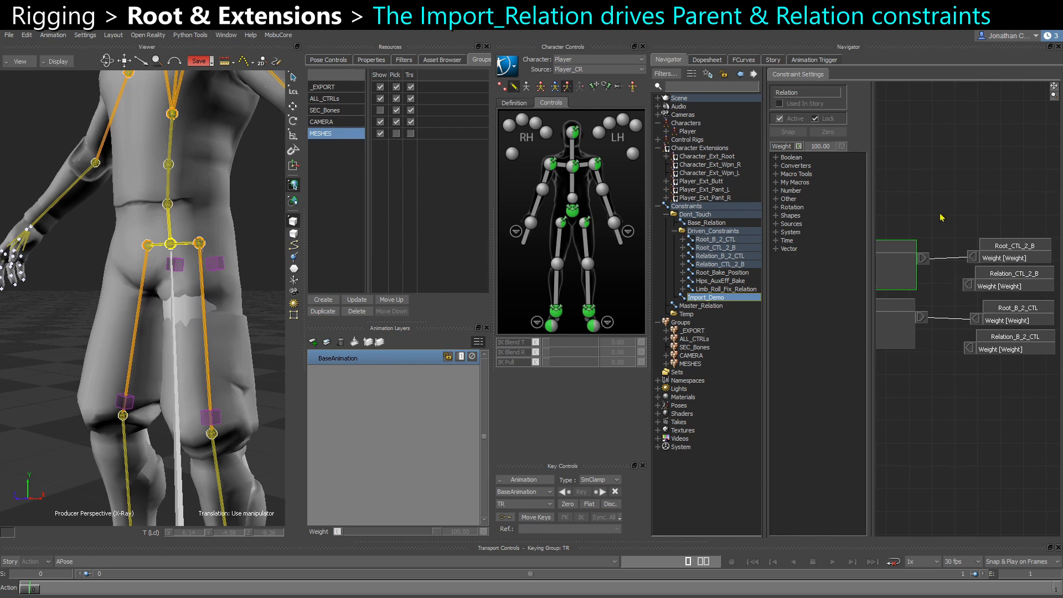
# Link the first IF condition's result to the Relation_CTL_2_B weight and the second's result to the Relation_B_2_CTL weight.
pyautogui.moveTo(922, 265); pyautogui.dragTo(969, 284)
pyautogui.moveTo(921, 319); pyautogui.dragTo(969, 348)
pyautogui.click(1019, 249)
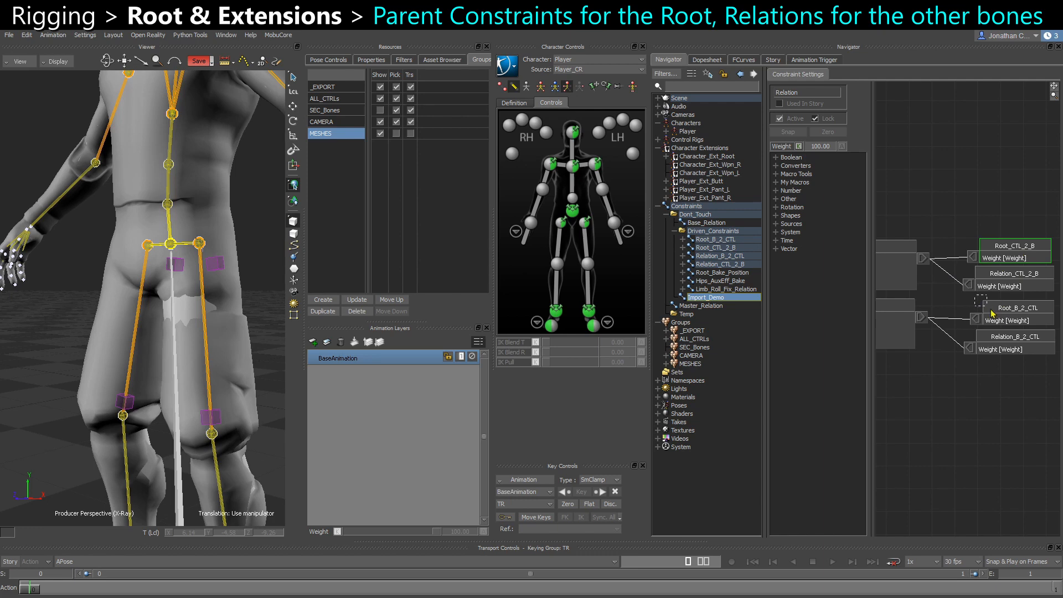
pyautogui.moveTo(993, 314); pyautogui.dragTo(994, 316)
# Review the settings of the root parent constraints, the two marker-bone relations and their weight links in Import_Demo.
pyautogui.click(723, 242)
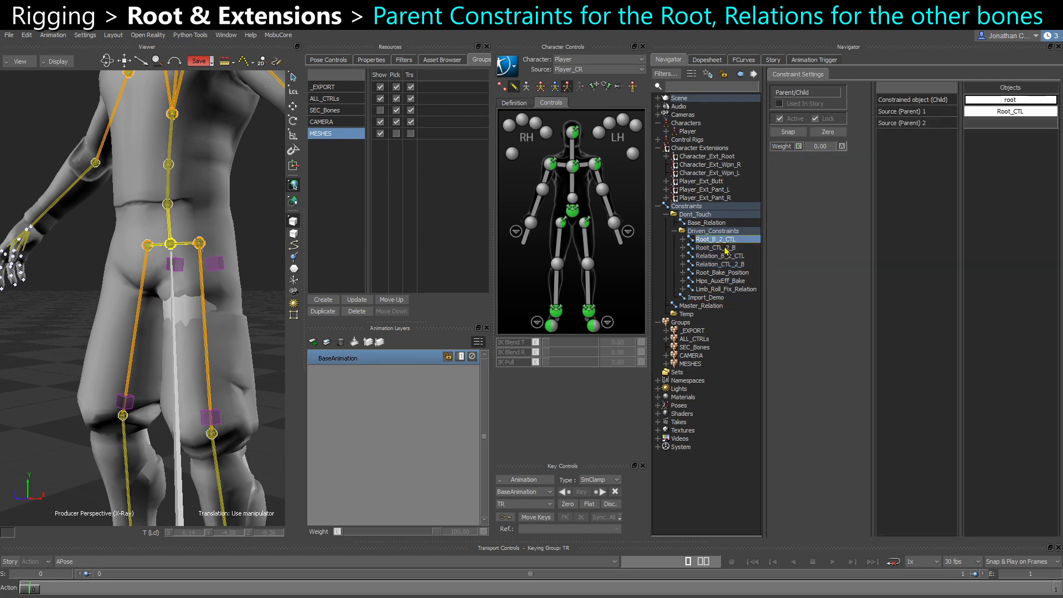
pyautogui.keyDown('ctrl'); pyautogui.click(723, 249); pyautogui.keyUp('ctrl')
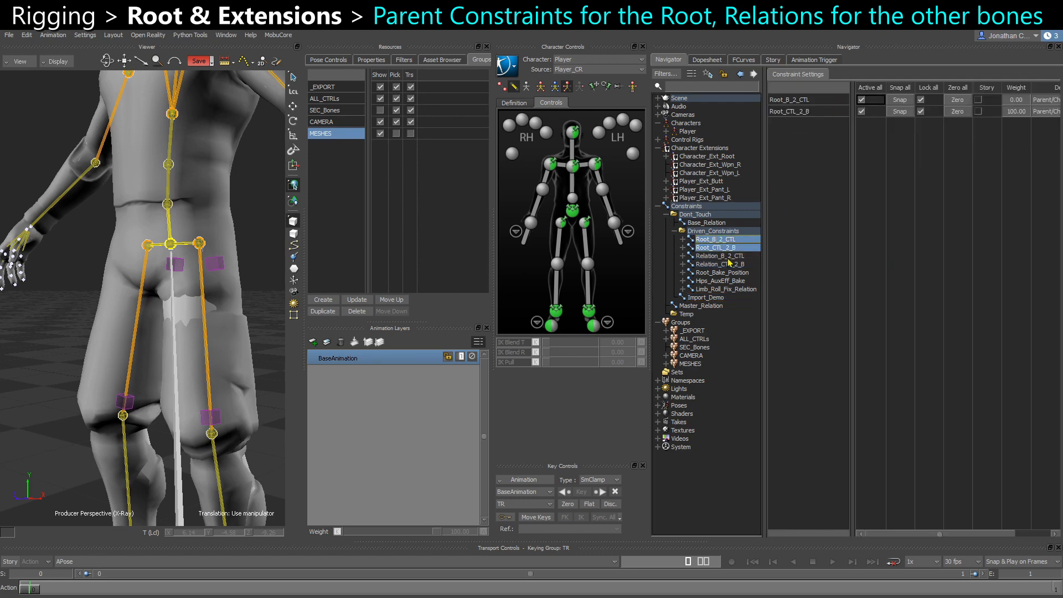
pyautogui.click(726, 257)
pyautogui.keyDown('ctrl'); pyautogui.click(725, 264); pyautogui.keyUp('ctrl')
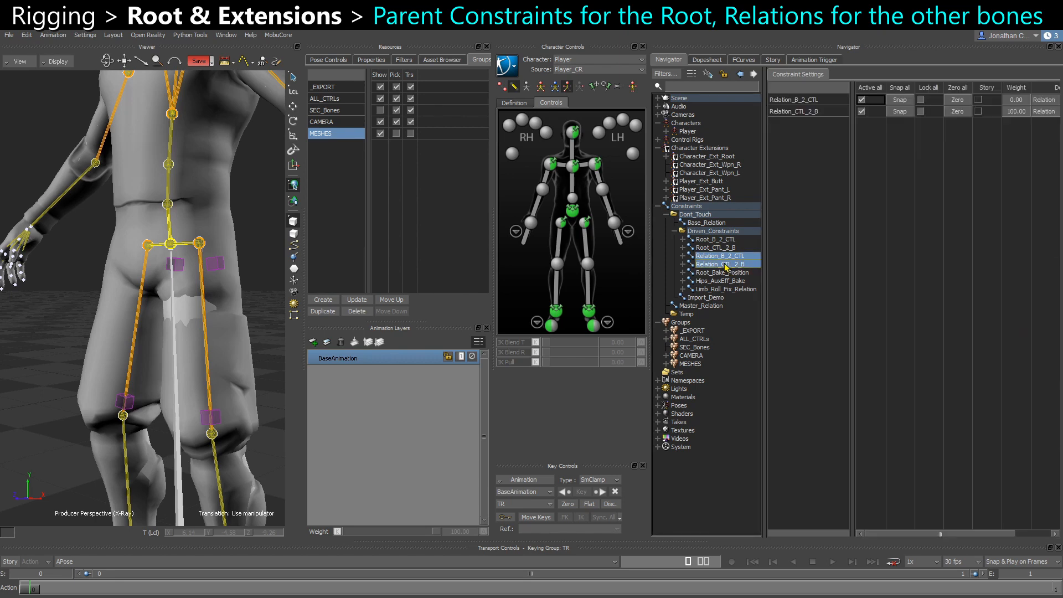
pyautogui.click(730, 256)
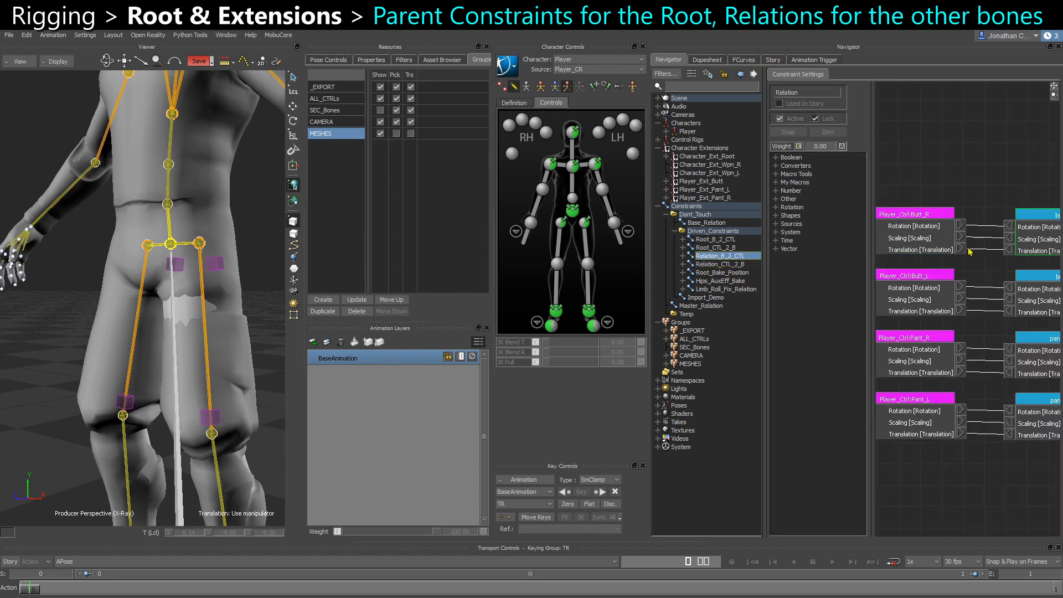
pyautogui.click(733, 266)
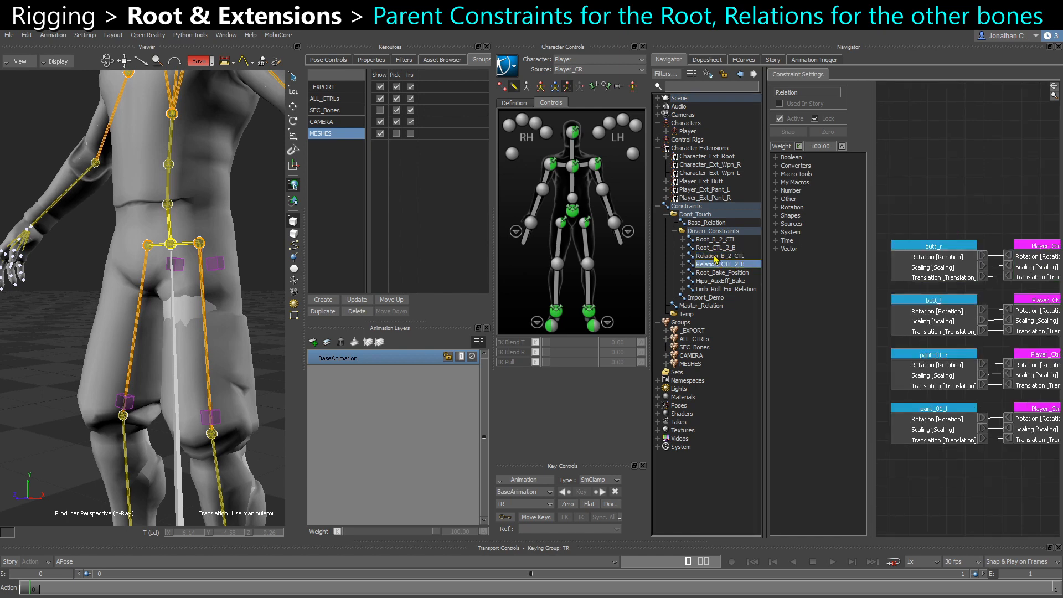
pyautogui.click(716, 256)
pyautogui.scroll(-2, 938, 355)
pyautogui.scroll(-2, 938, 357)
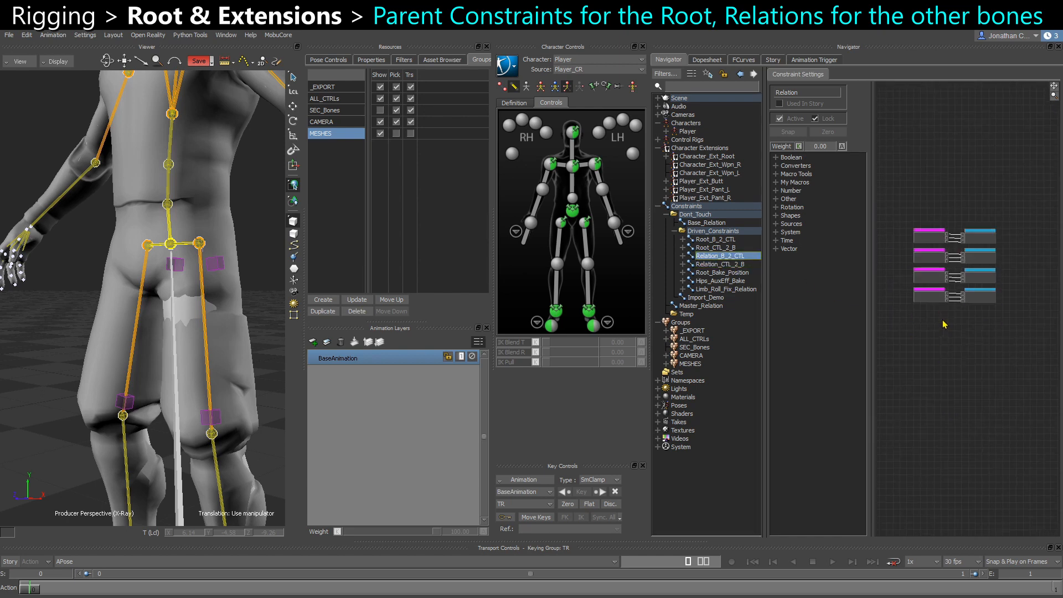
pyautogui.moveTo(975, 353); pyautogui.dragTo(977, 356)
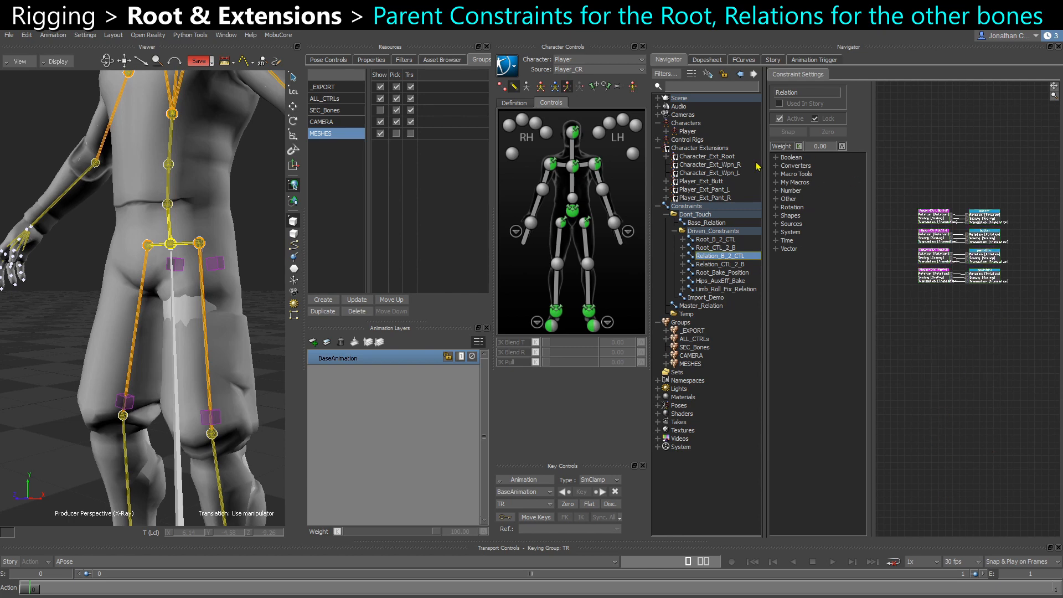
pyautogui.click(725, 265)
pyautogui.click(726, 256)
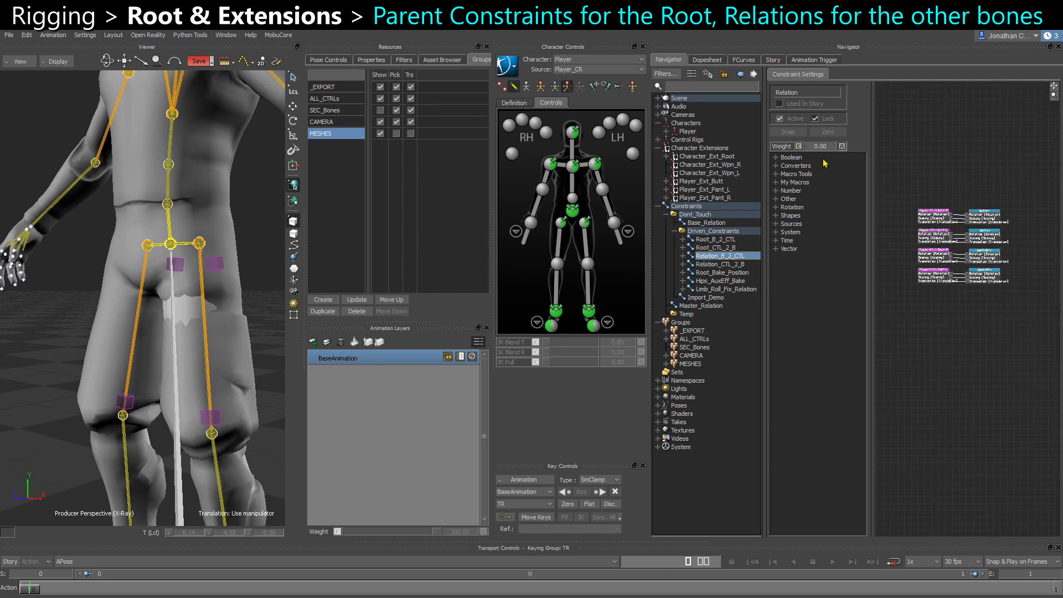
pyautogui.click(700, 299)
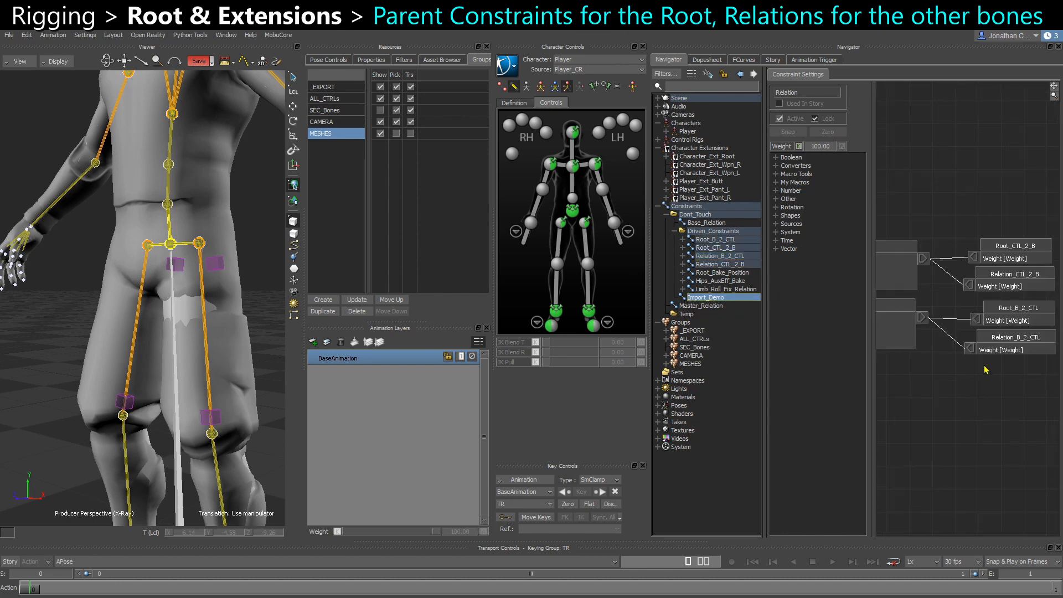
pyautogui.keyDown('ctrl'); pyautogui.moveTo(984, 366); pyautogui.dragTo(1010, 361); pyautogui.keyUp('ctrl')
pyautogui.keyDown('shift'); pyautogui.moveTo(929, 378); pyautogui.dragTo(1020, 361); pyautogui.keyUp('shift')
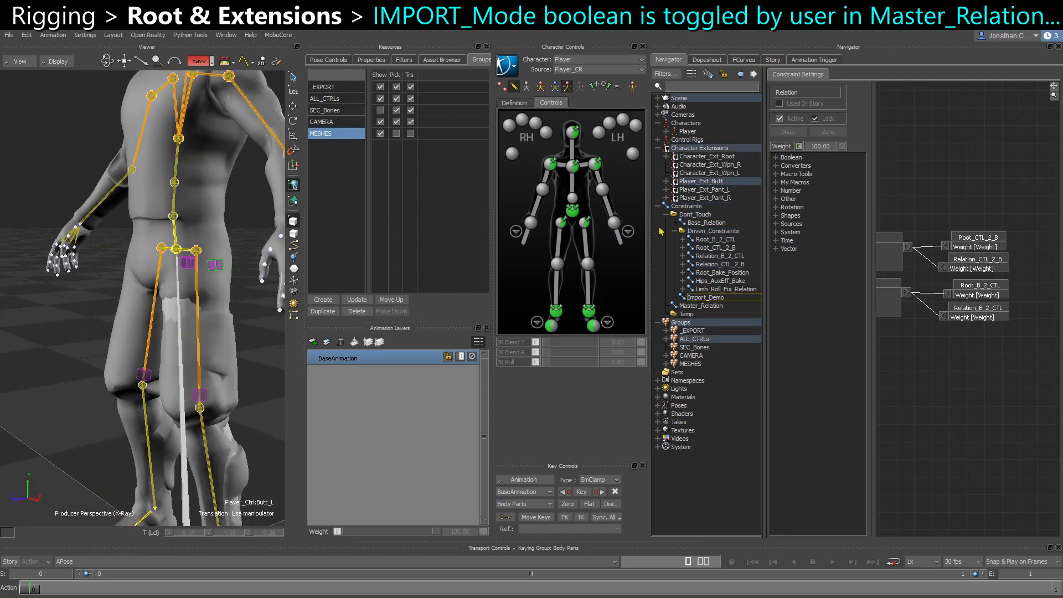
# Turn off the MyBoolean property of Root_CTL in Master_Relation, with the Dont_Touch folder collapsed.
pyautogui.click(666, 215)
pyautogui.click(691, 224)
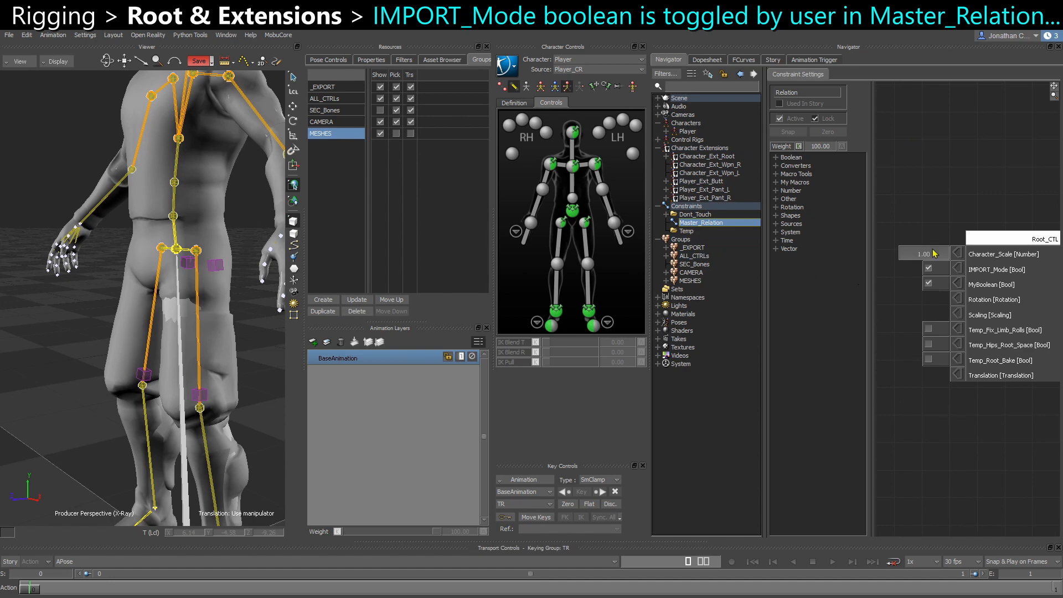
pyautogui.moveTo(969, 342); pyautogui.dragTo(965, 320)
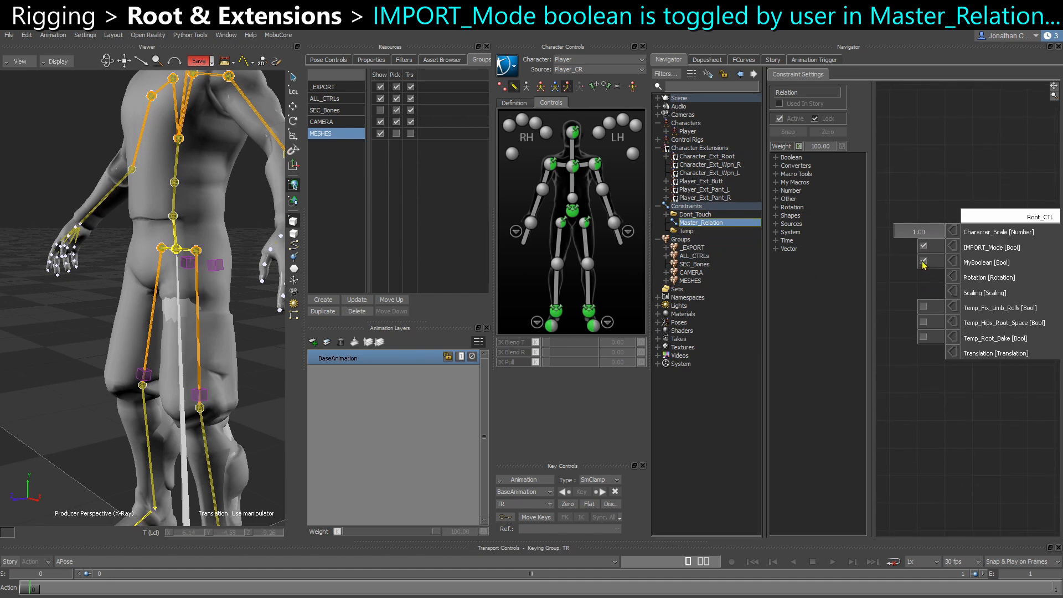
pyautogui.scroll(2, 220, 263)
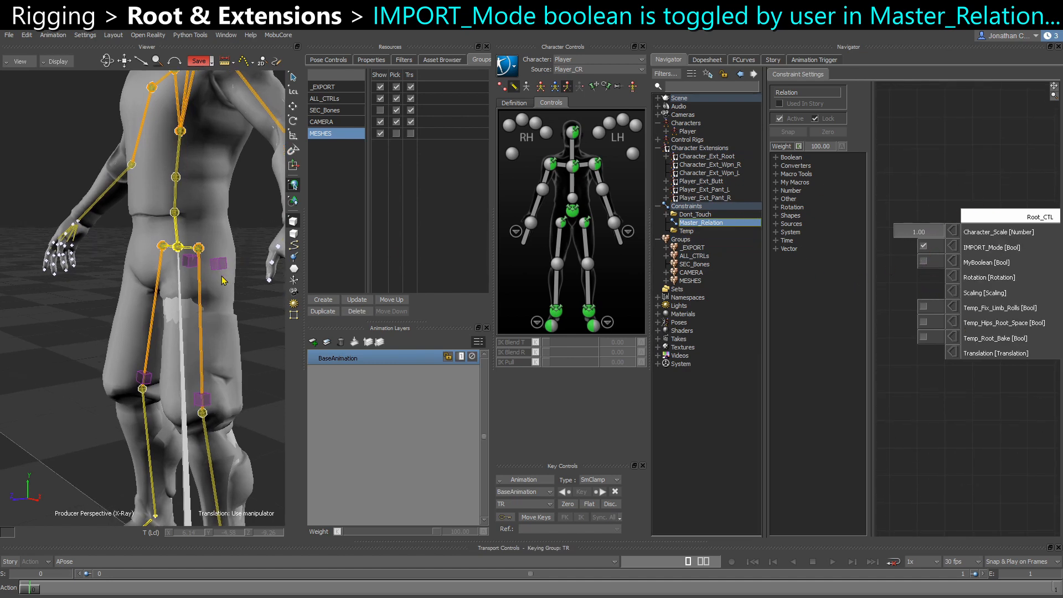
# Test-move the left butt control and the left pant control of the rig, and undo each move.
pyautogui.click(220, 263)
pyautogui.press('w')
pyautogui.moveTo(223, 284); pyautogui.dragTo(228, 286)
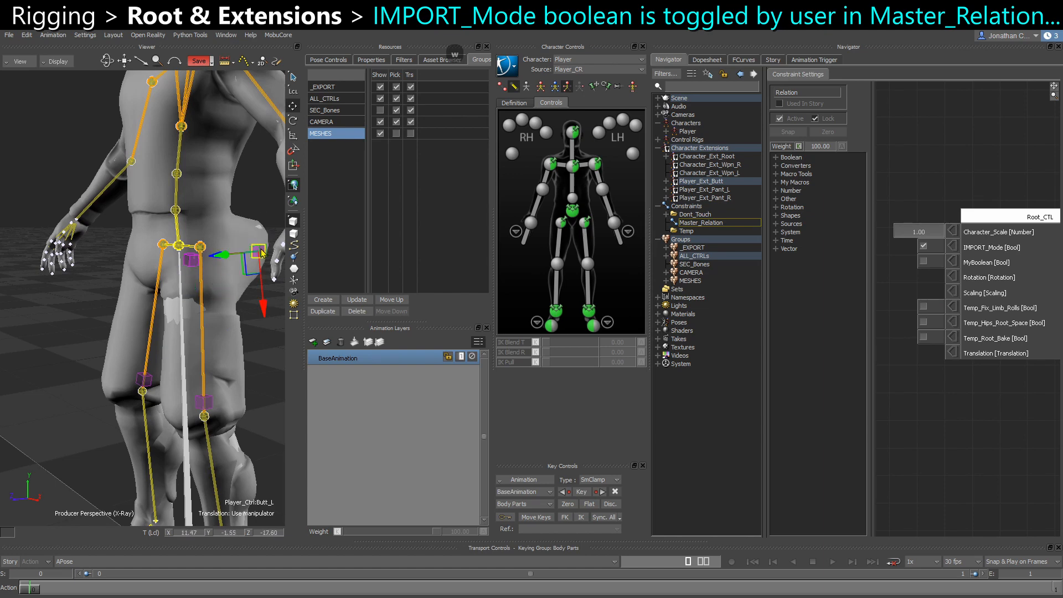
pyautogui.hotkey('ctrl', 'z')
pyautogui.click(210, 406)
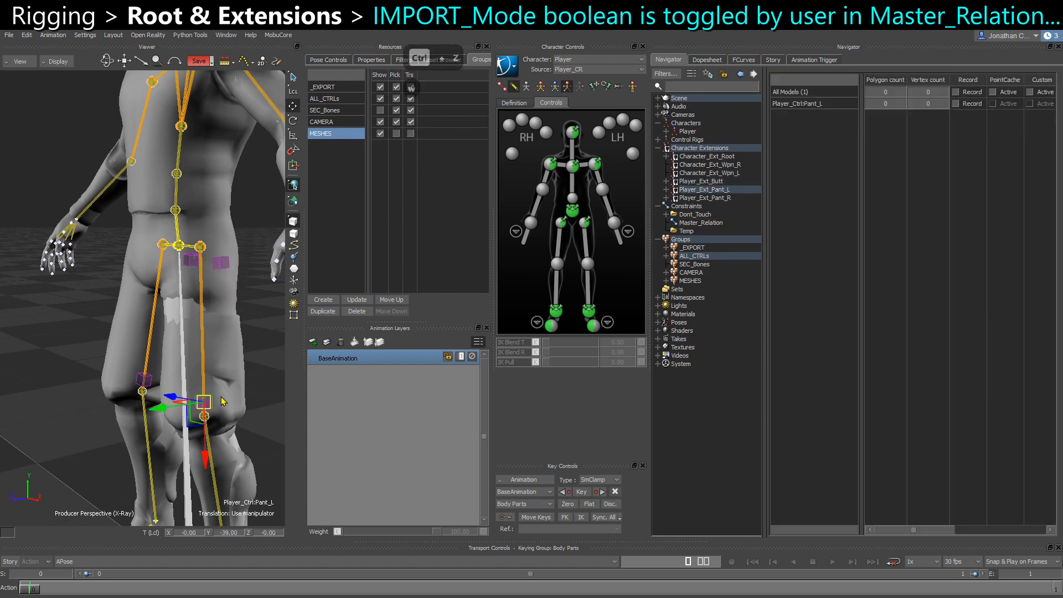
pyautogui.moveTo(205, 402); pyautogui.dragTo(256, 405)
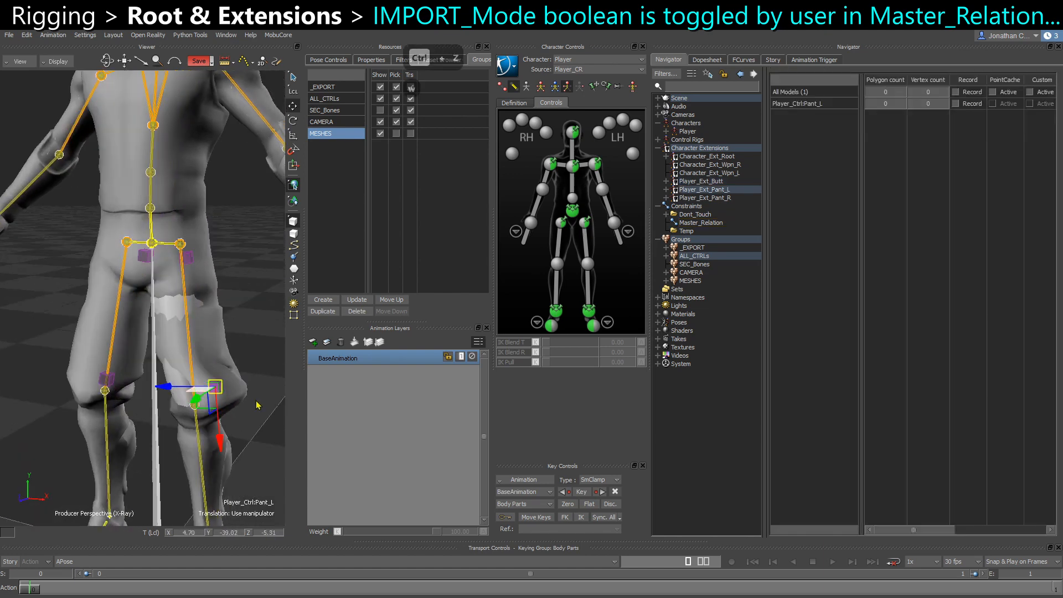
pyautogui.hotkey('ctrl', 'z')
pyautogui.click(252, 341)
# Keep Master_Relation locked in the Navigator and turn on the MyBoolean property of Root_CTL.
pyautogui.doubleClick(701, 222)
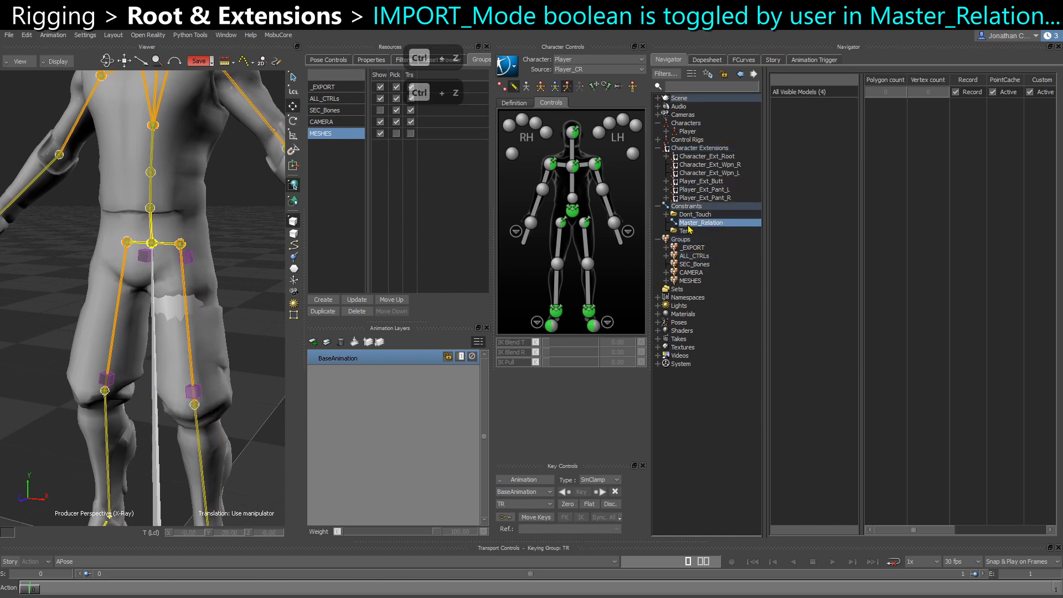
pyautogui.click(723, 73)
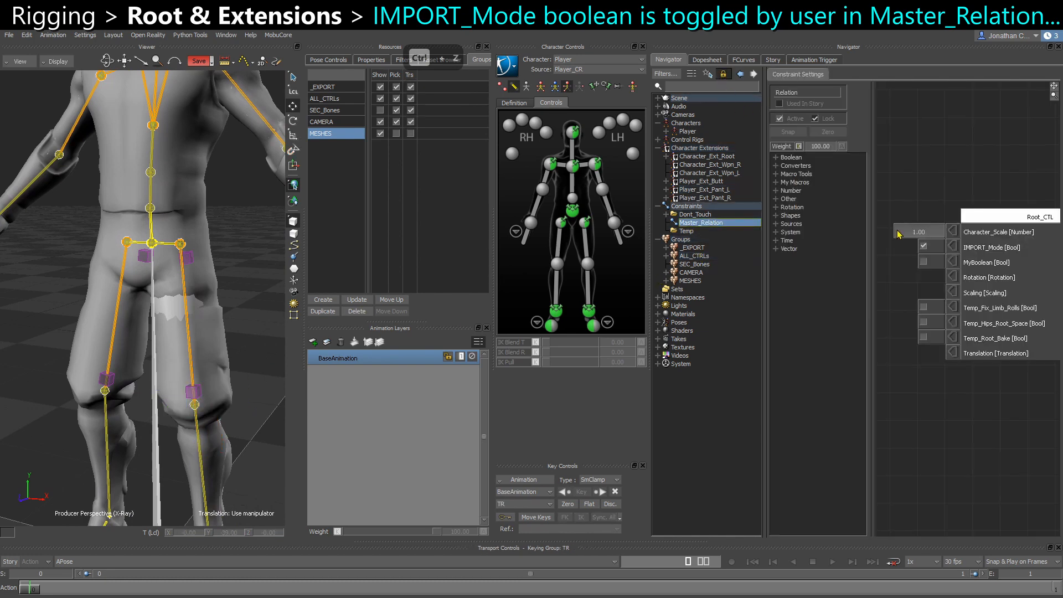
pyautogui.click(924, 262)
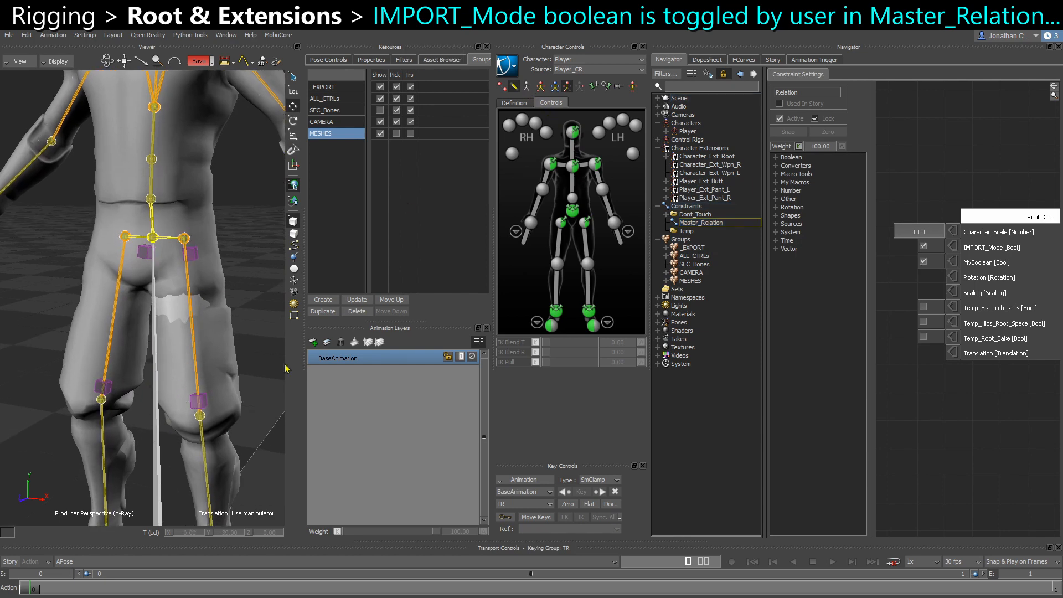
# Try to move the Pant_L control away from the left knee, and clear the selection.
pyautogui.click(206, 404)
pyautogui.moveTo(206, 406); pyautogui.dragTo(258, 330)
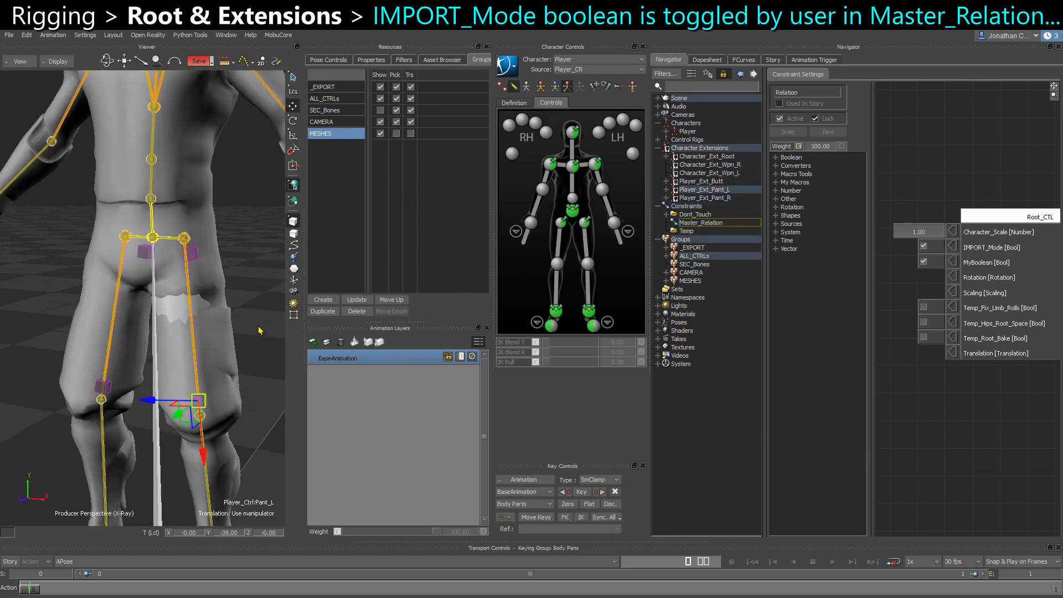
pyautogui.click(242, 287)
# Show the Player character's skeleton in the viewer and hide the control rig's FK display.
pyautogui.click(526, 88)
pyautogui.scroll(2, 105, 280)
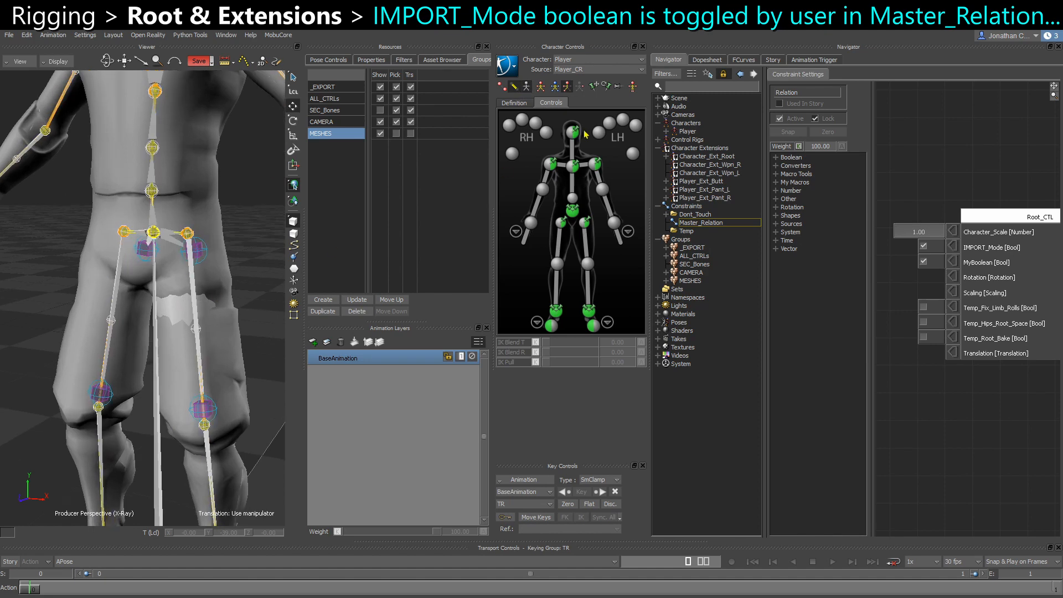
pyautogui.click(525, 88)
pyautogui.click(528, 88)
pyautogui.click(513, 85)
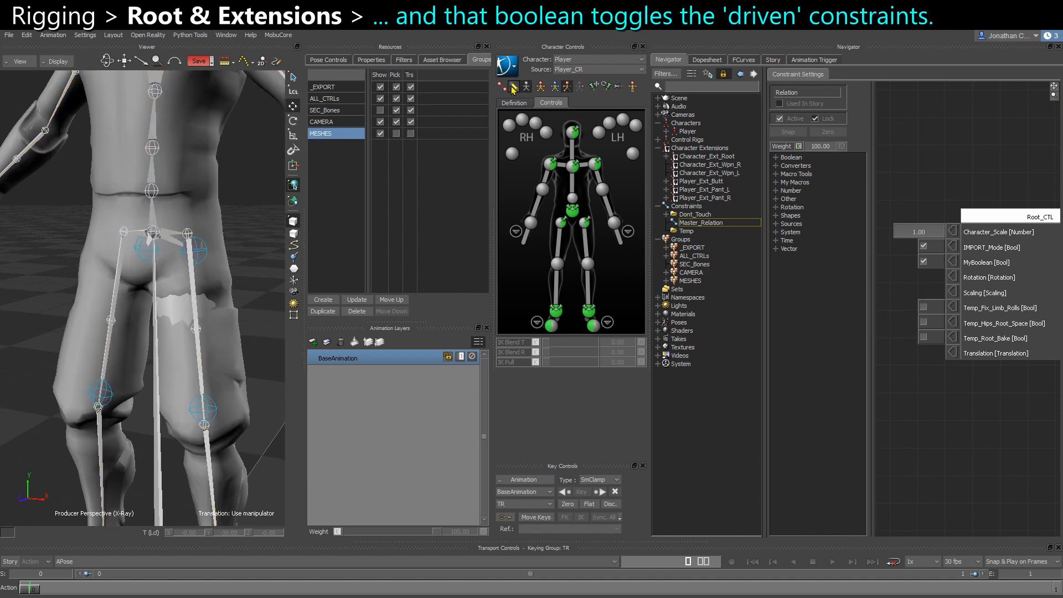
# Test-move the left butt bone and the pant_01_l bone, undo each move, and clear the selection.
pyautogui.keyDown('ctrl'); pyautogui.keyDown('shift'); pyautogui.moveTo(201, 247); pyautogui.dragTo(260, 251); pyautogui.keyUp('shift'); pyautogui.keyUp('ctrl')
pyautogui.click(218, 250)
pyautogui.hotkey('ctrl', 'z')
pyautogui.click(220, 413)
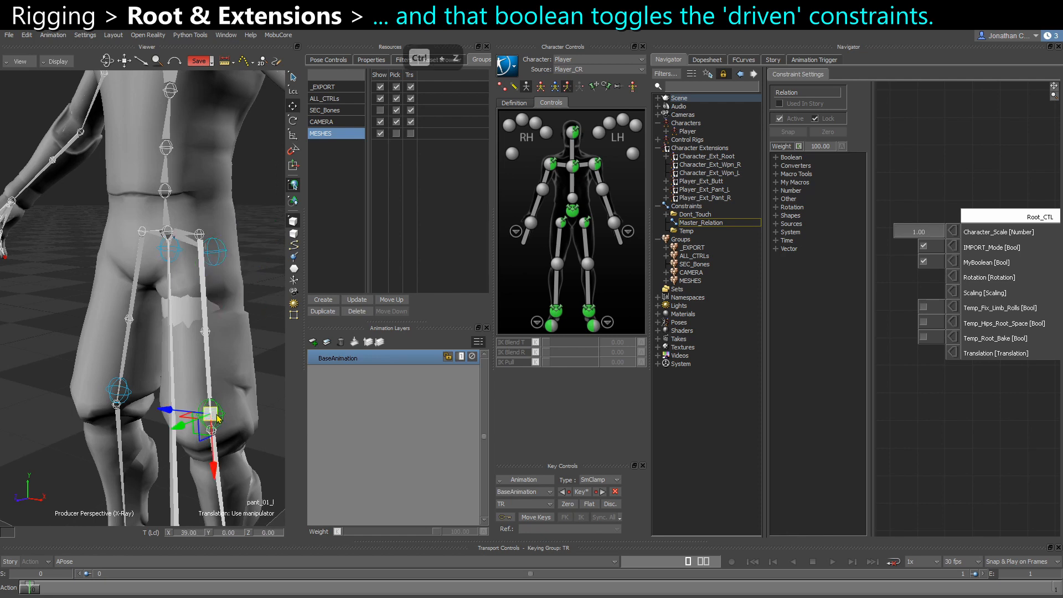
pyautogui.moveTo(214, 416)
pyautogui.mouseDown()
pyautogui.moveTo(252, 402)
pyautogui.moveTo(239, 404)
pyautogui.mouseUp()
pyautogui.hotkey('ctrl', 'z')
pyautogui.keyDown('ctrl'); pyautogui.keyDown('shift'); pyautogui.moveTo(264, 440); pyautogui.dragTo(248, 436); pyautogui.keyUp('shift'); pyautogui.keyUp('ctrl')
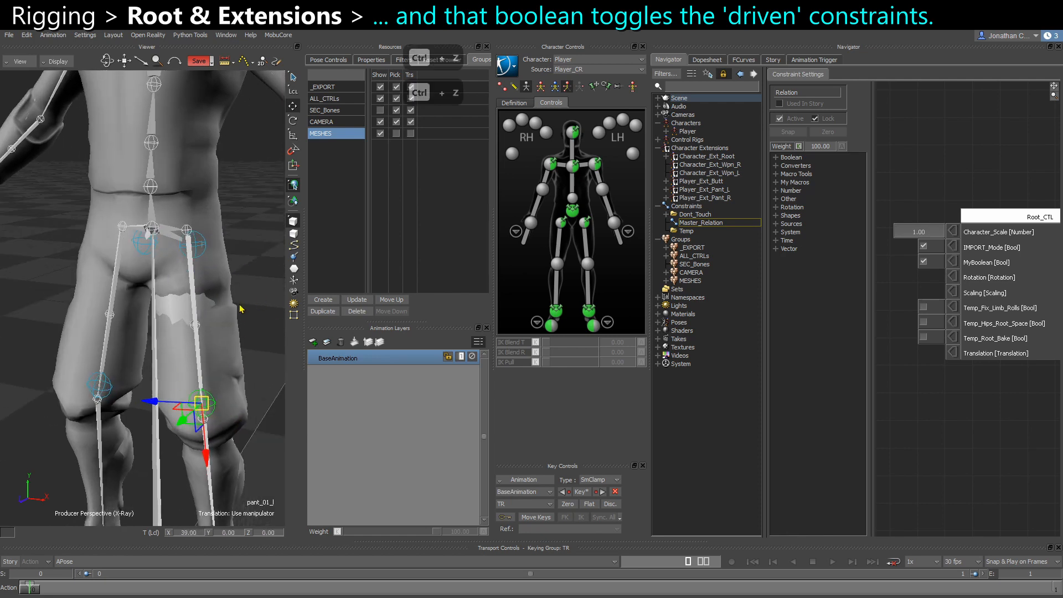
pyautogui.click(240, 272)
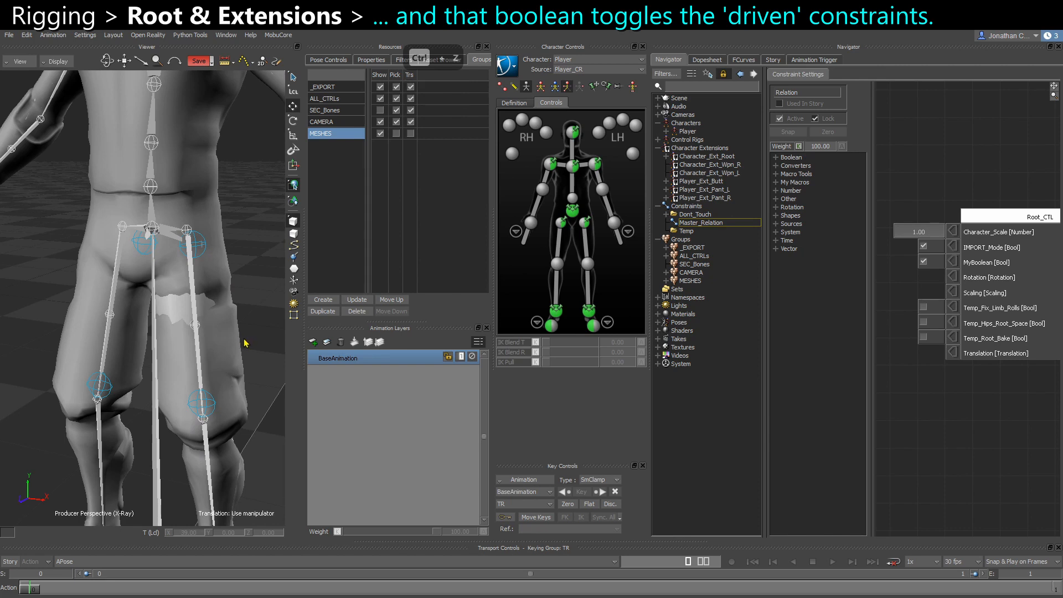
# Select Root_CTL in the viewer, turn off its MyBoolean property in Master_Relation, and clear the selection.
pyautogui.keyDown('ctrl'); pyautogui.moveTo(198, 460); pyautogui.dragTo(90, 379); pyautogui.keyUp('ctrl')
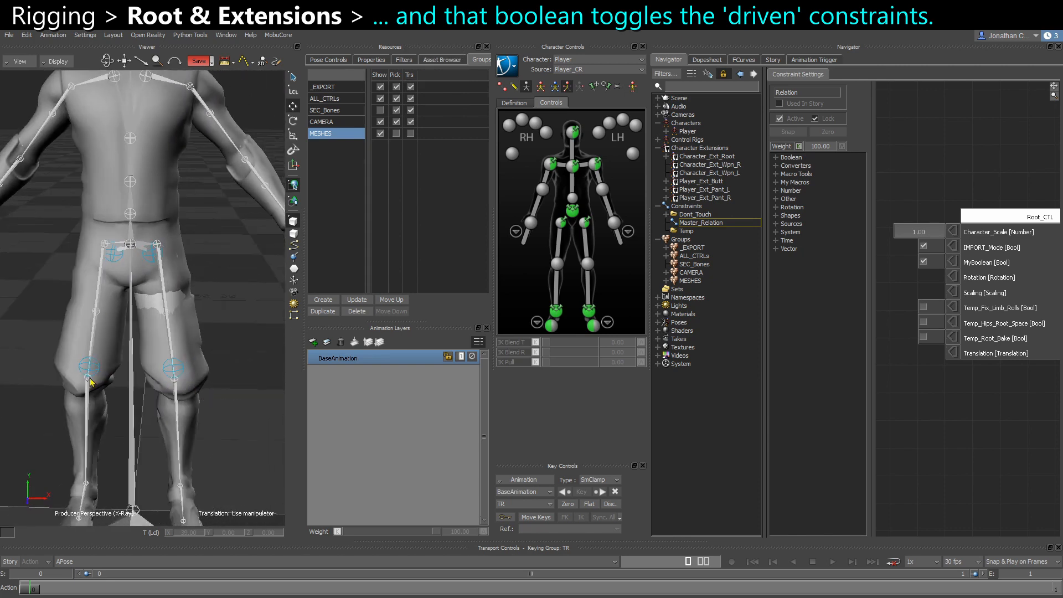
pyautogui.keyDown('ctrl'); pyautogui.keyDown('shift'); pyautogui.moveTo(183, 431); pyautogui.dragTo(91, 424); pyautogui.keyUp('shift'); pyautogui.keyUp('ctrl')
pyautogui.click(118, 463)
pyautogui.press('w')
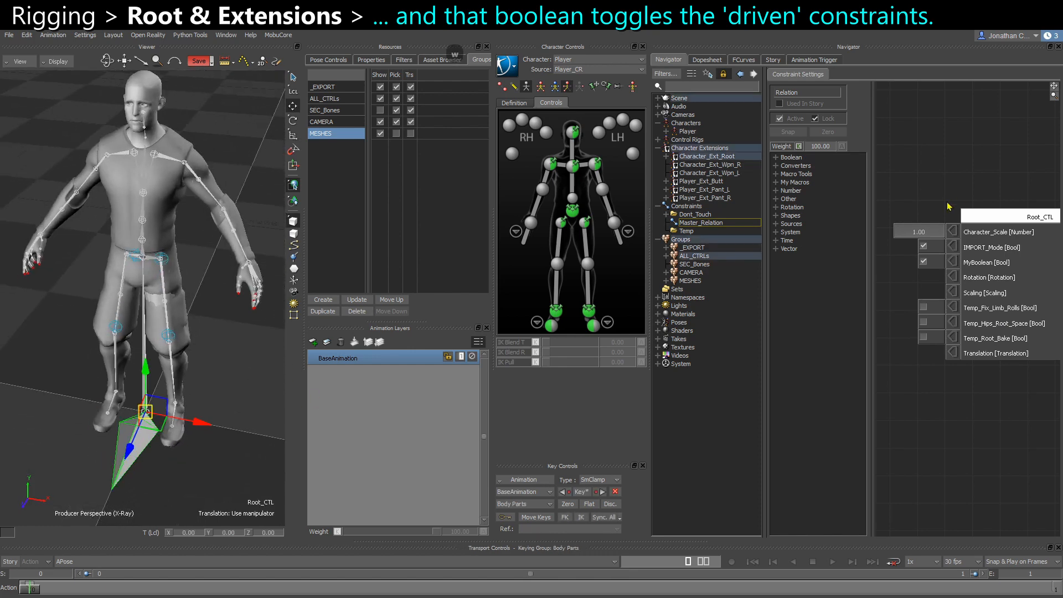
pyautogui.click(924, 262)
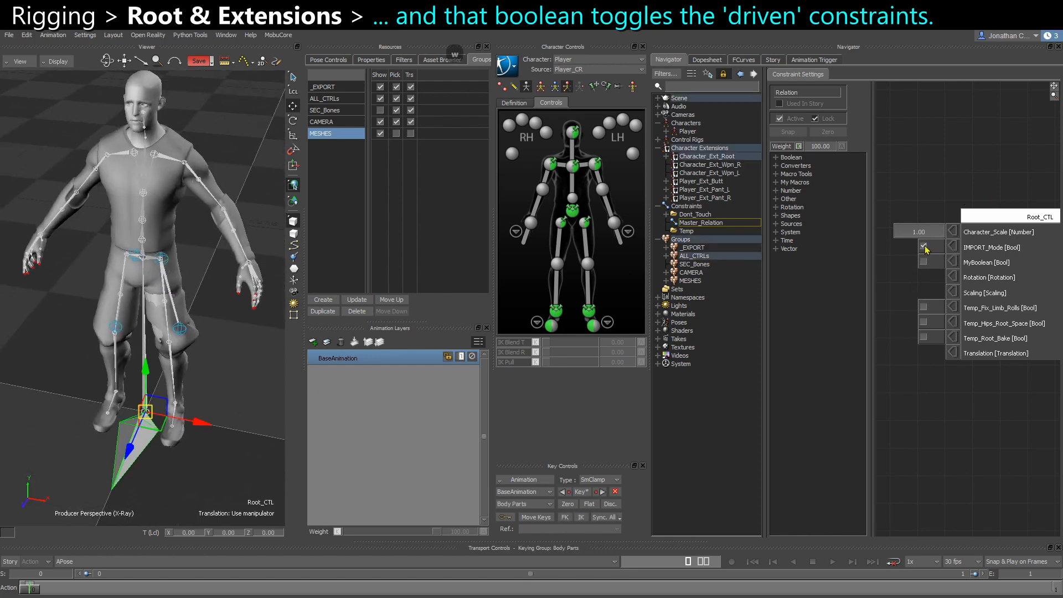
pyautogui.keyDown('ctrl'); pyautogui.keyDown('shift'); pyautogui.moveTo(153, 389); pyautogui.dragTo(213, 363); pyautogui.keyUp('shift'); pyautogui.keyUp('ctrl')
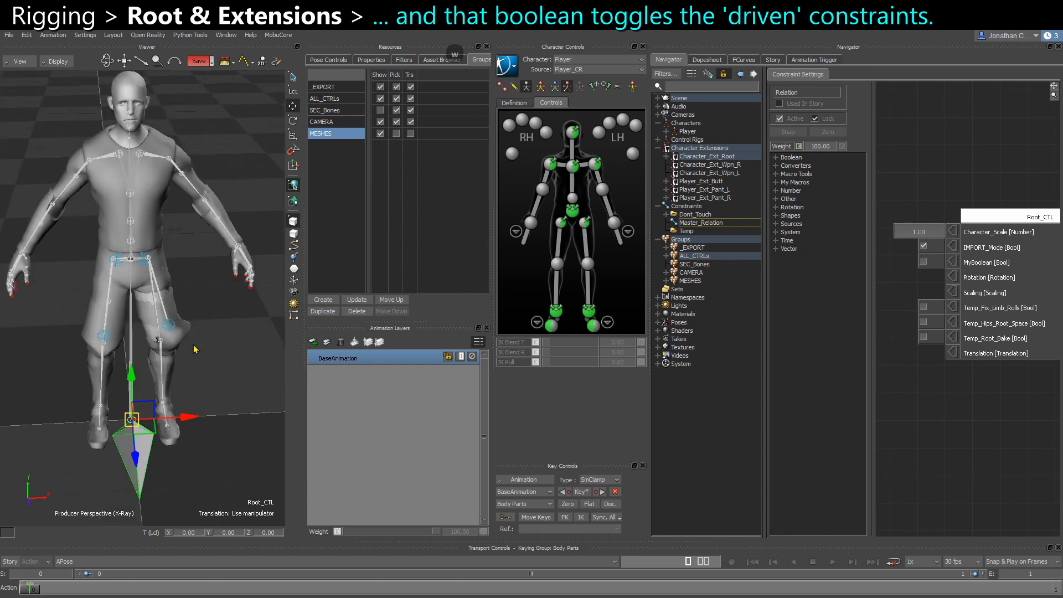
pyautogui.click(210, 355)
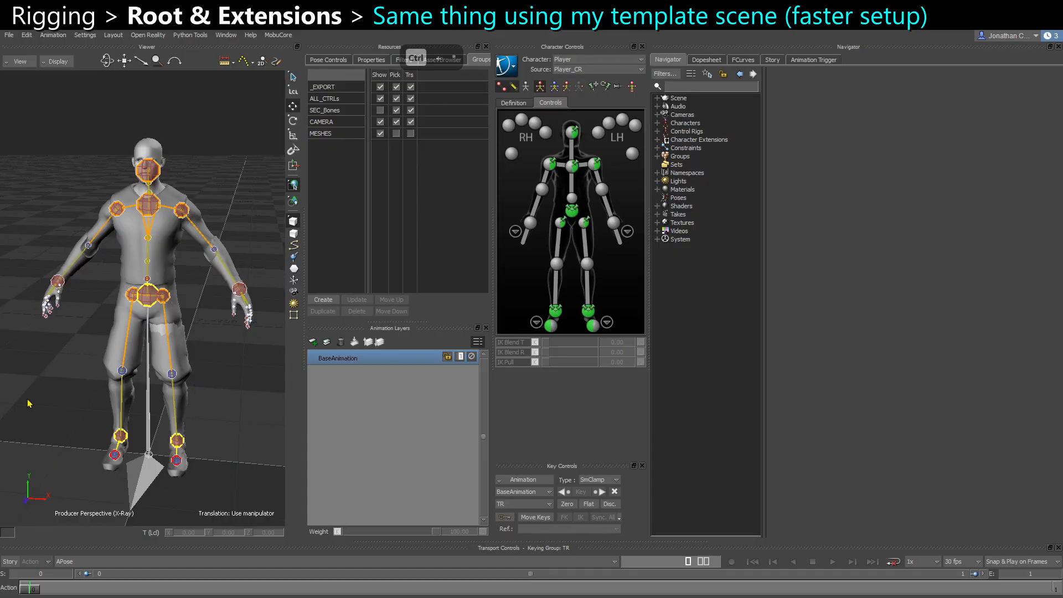
# In the template scene's Driven_Constraints folder, assign the root bone as the constrained object of Root_B_2_CTL.
pyautogui.click(657, 149)
pyautogui.click(665, 156)
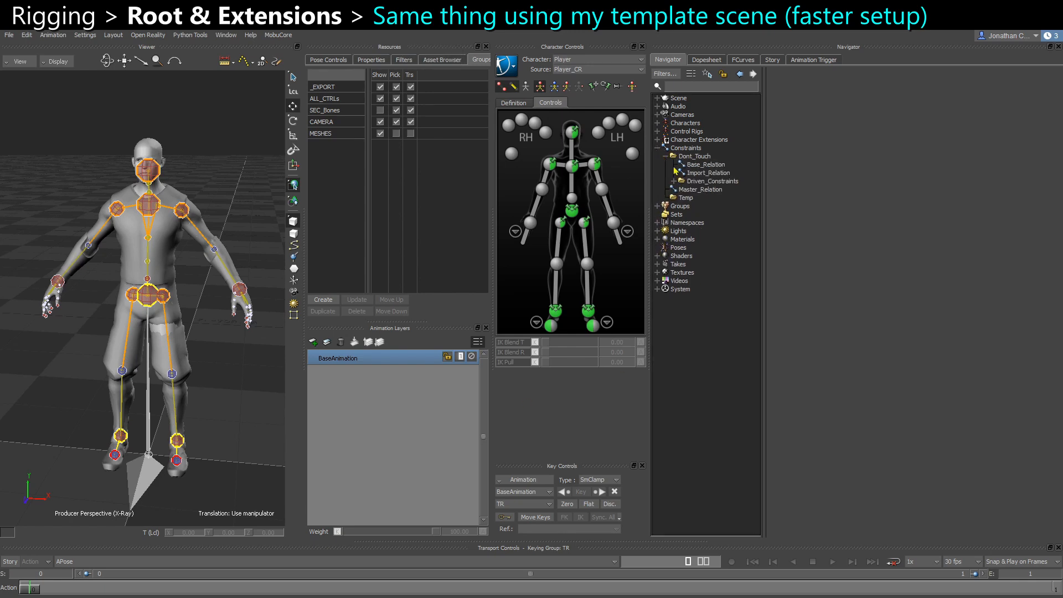
pyautogui.click(704, 174)
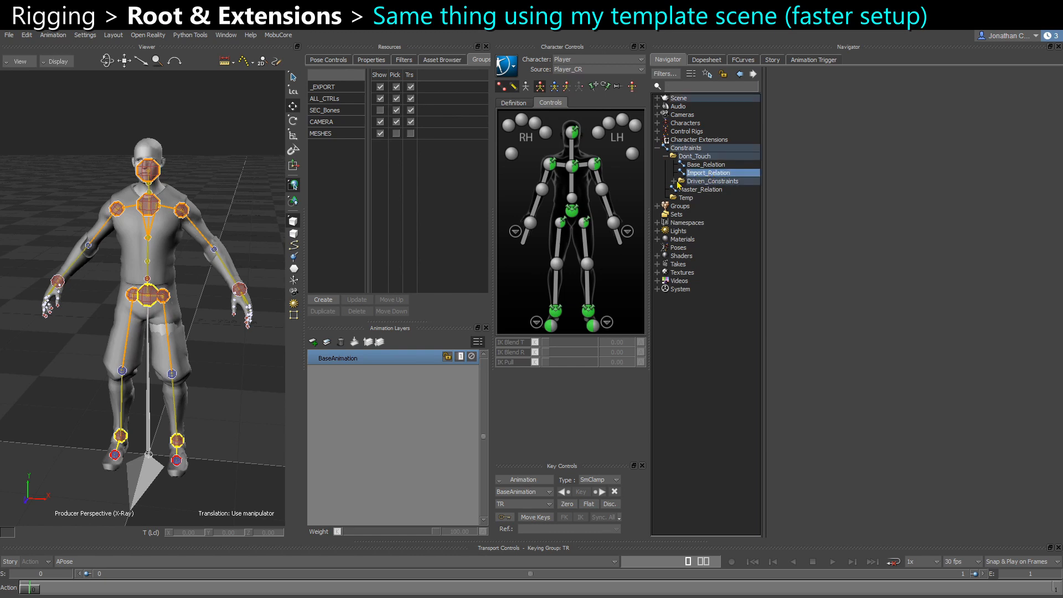
pyautogui.click(674, 181)
pyautogui.doubleClick(715, 190)
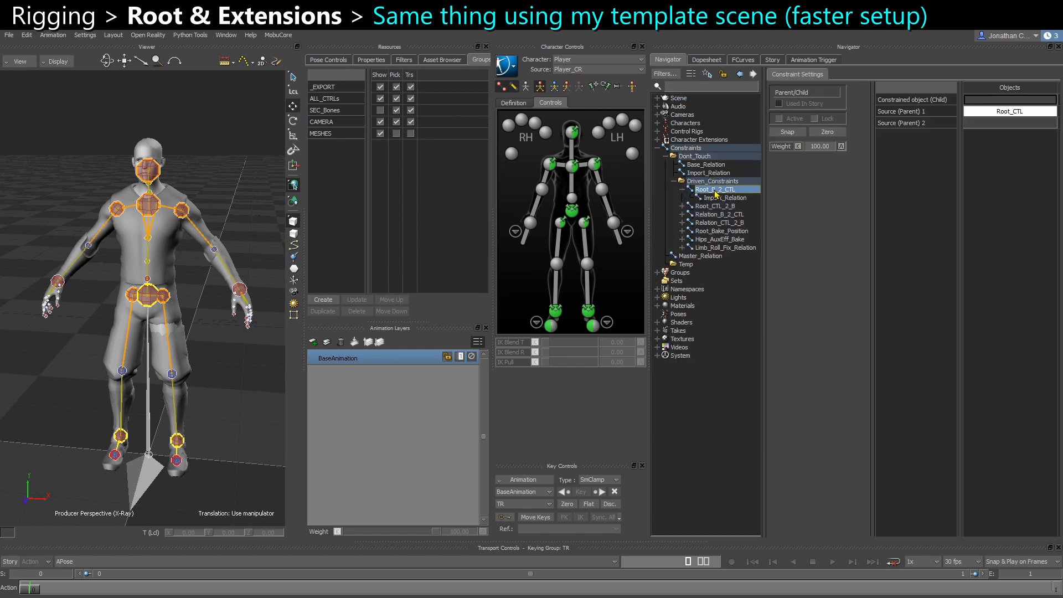
pyautogui.click(683, 190)
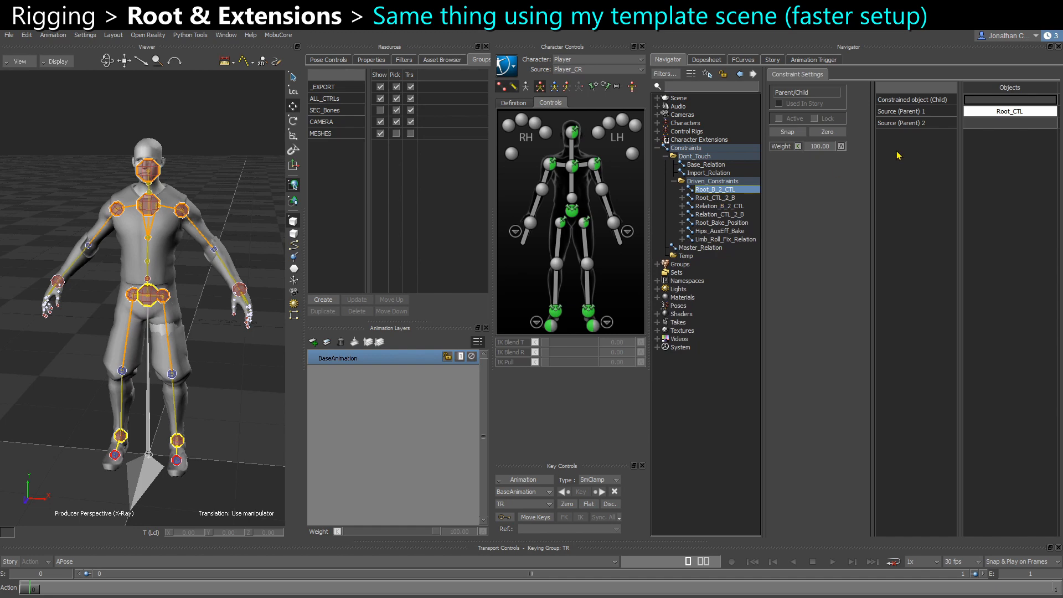
pyautogui.click(148, 420)
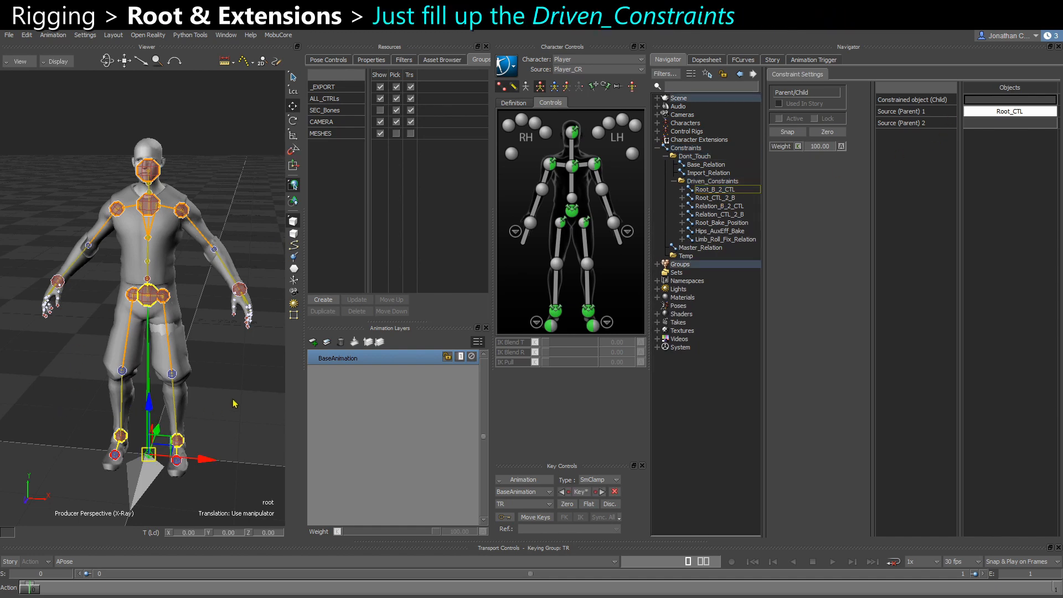
pyautogui.press('x')
pyautogui.moveTo(233, 400); pyautogui.dragTo(991, 103)
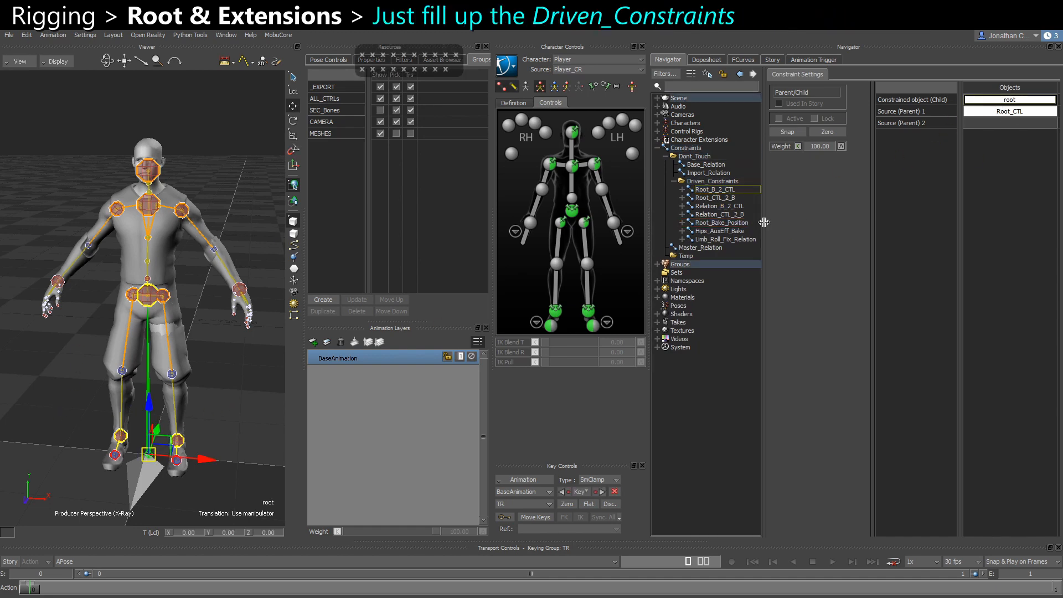
# Assign the root bone as the first source of the Root_CTL_2_B constraint.
pyautogui.click(715, 197)
pyautogui.click(159, 422)
pyautogui.press('x')
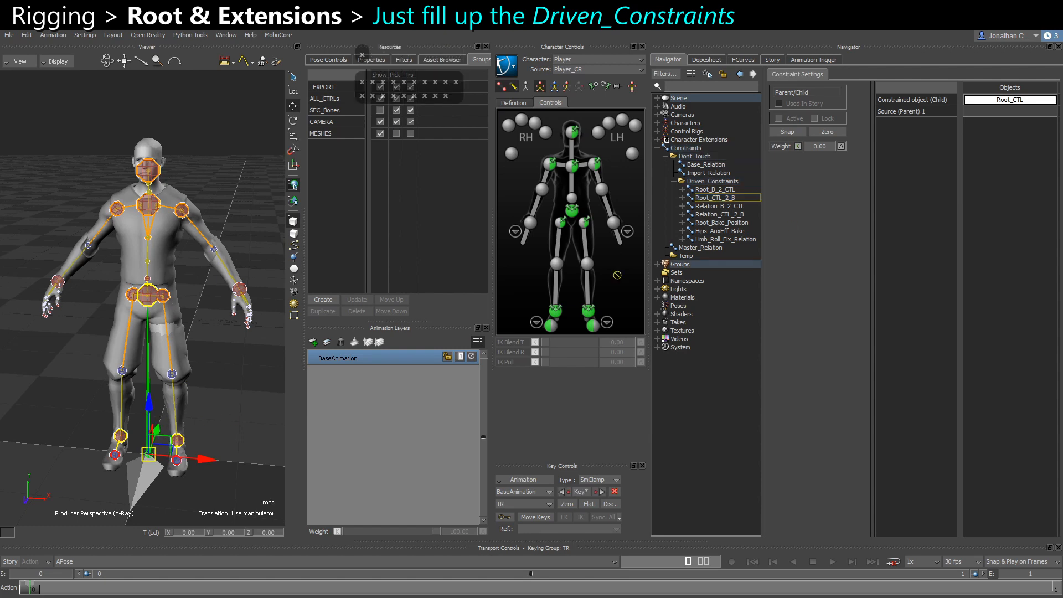
pyautogui.moveTo(229, 418); pyautogui.dragTo(986, 114)
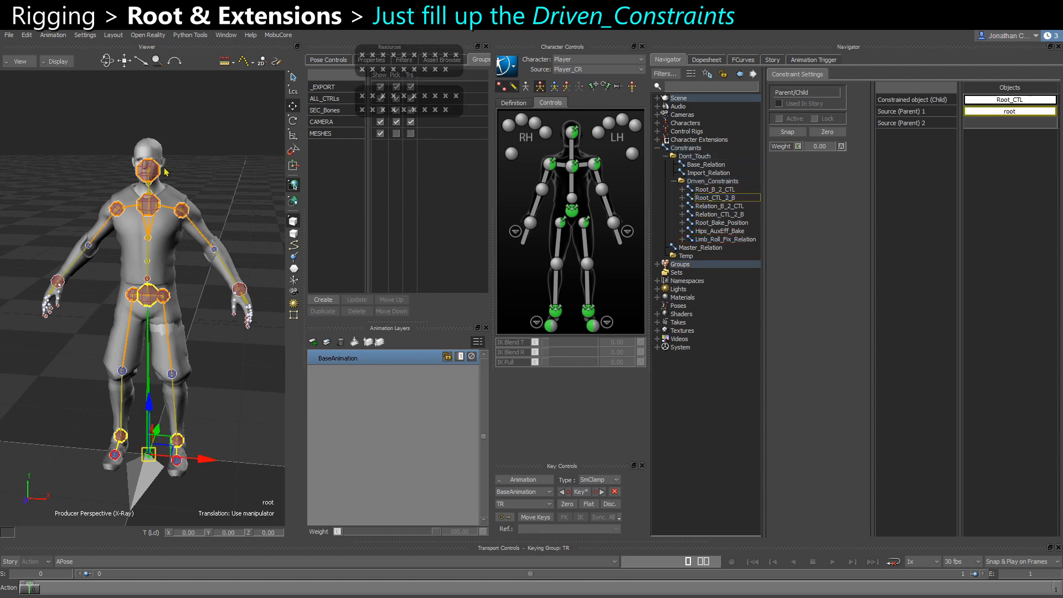
# Examine the Relation_B_2_CTL and Relation_CTL_2_B relations in Driven_Constraints.
pyautogui.click(737, 209)
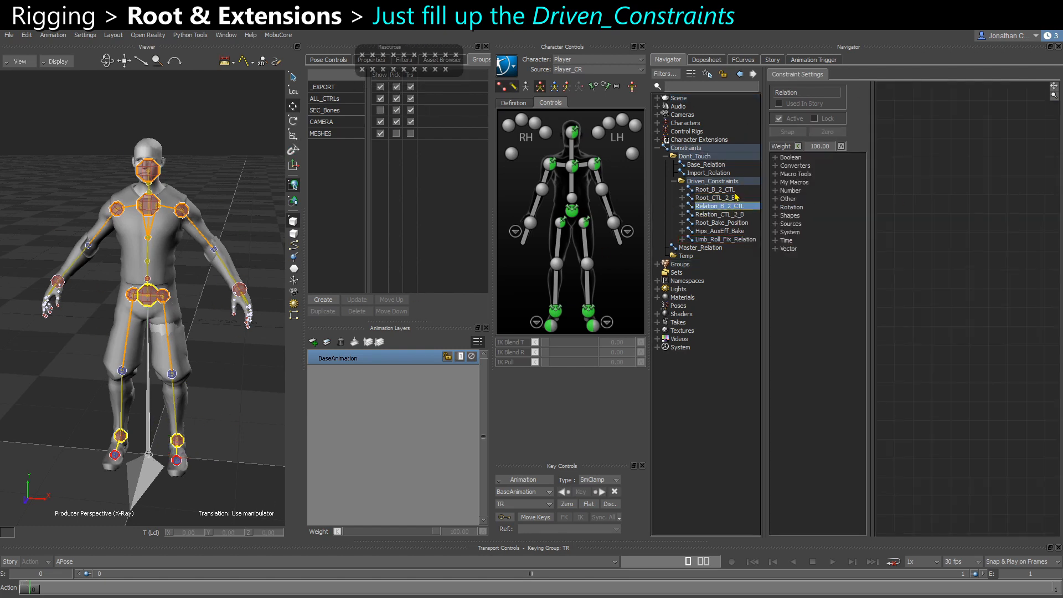
pyautogui.click(719, 215)
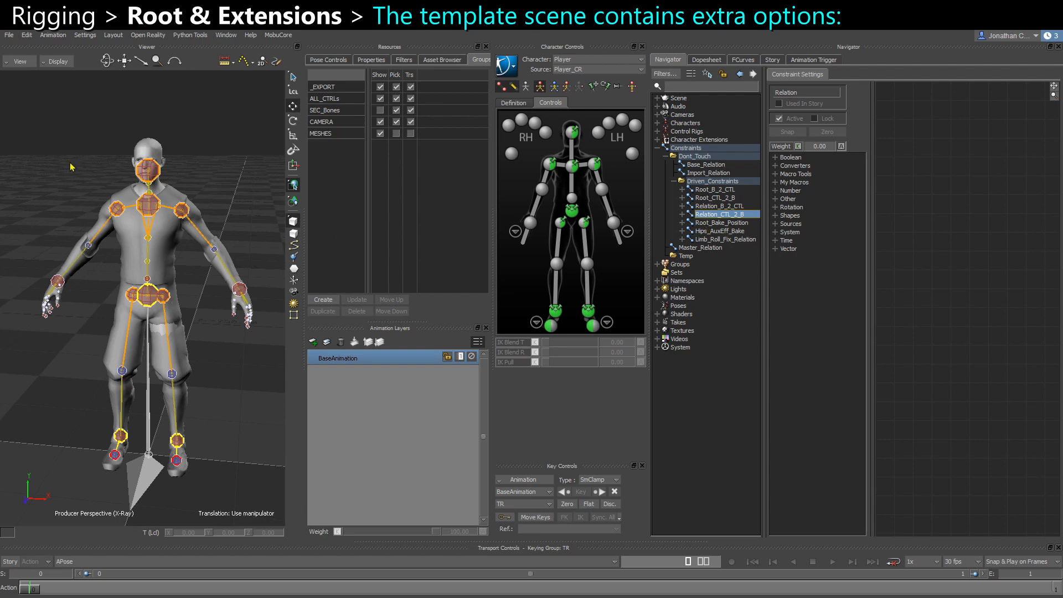
# Add the rig's FK Hips control as the first source of the Root_Bake_Position constraint, with the IK effectors hidden.
pyautogui.click(720, 223)
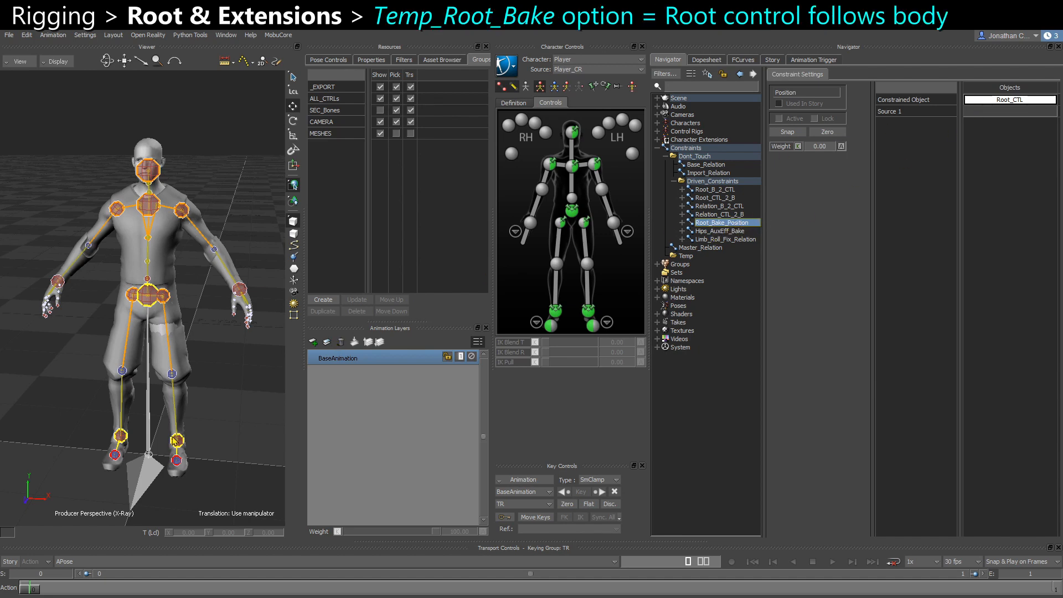
pyautogui.keyDown('ctrl'); pyautogui.keyDown('shift'); pyautogui.moveTo(172, 437); pyautogui.dragTo(154, 448); pyautogui.keyUp('shift'); pyautogui.keyUp('ctrl')
pyautogui.click(145, 297)
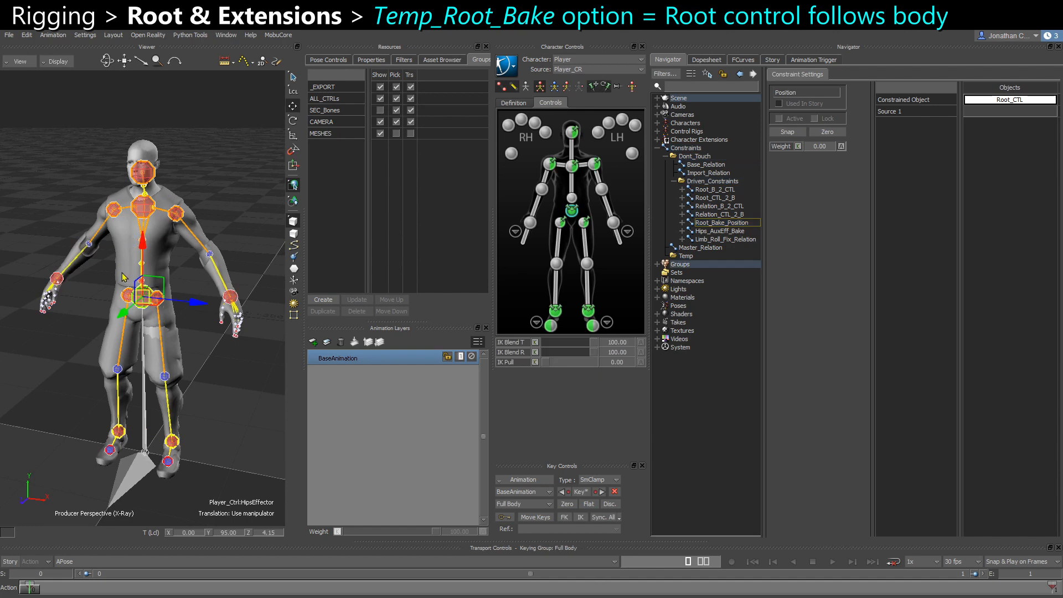
pyautogui.keyDown('ctrl'); pyautogui.moveTo(206, 383); pyautogui.dragTo(261, 261); pyautogui.keyUp('ctrl')
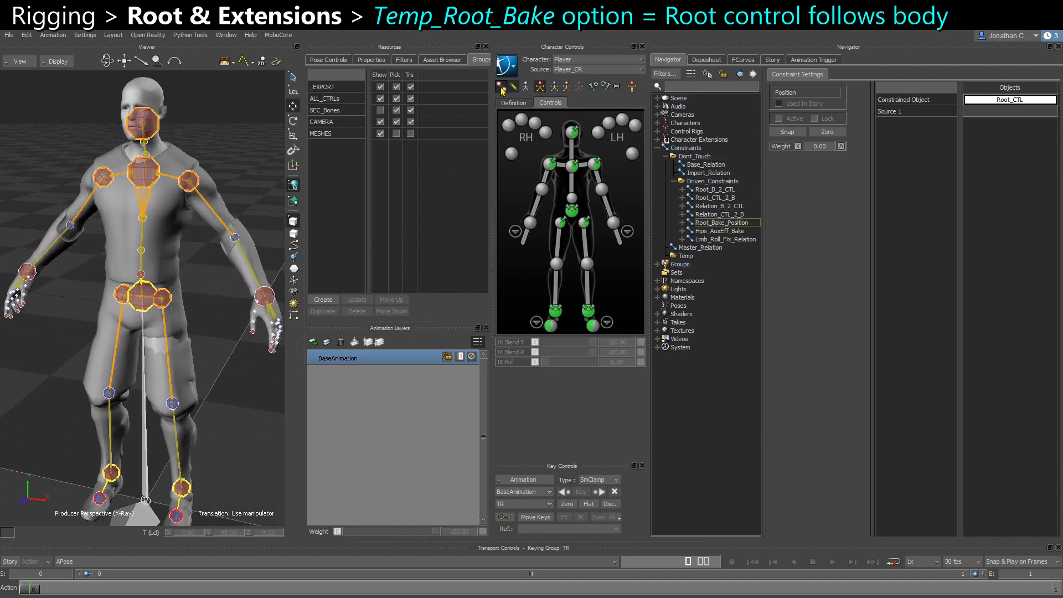
pyautogui.click(501, 86)
pyautogui.scroll(1, 128, 301)
pyautogui.click(142, 297)
pyautogui.press('x')
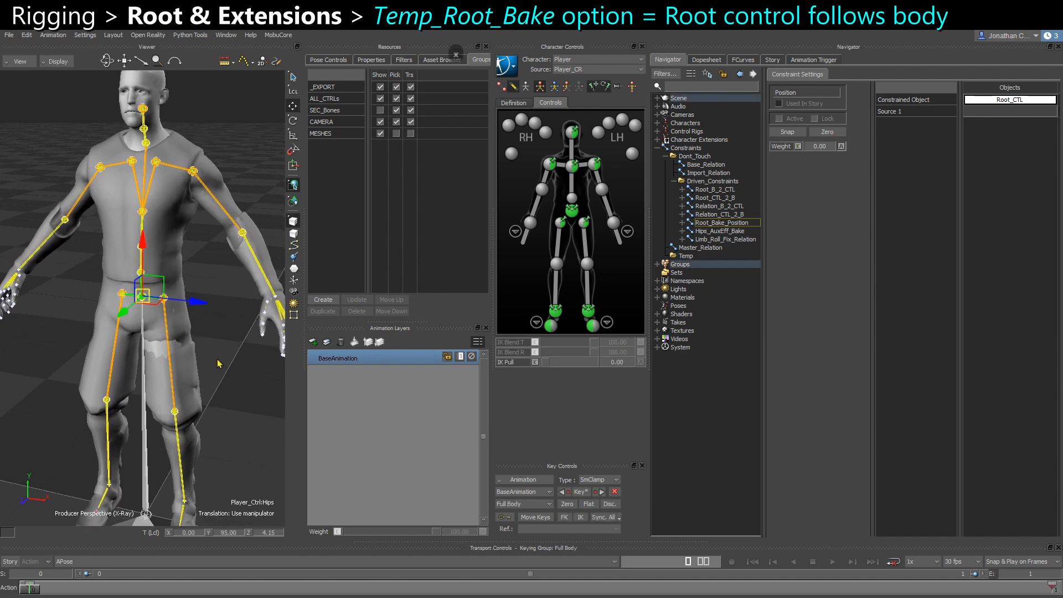
pyautogui.moveTo(280, 355); pyautogui.dragTo(989, 113)
# Add the rig's Spine2 control as the second source of Root_Bake_Position and activate the constraint with zero offset.
pyautogui.click(143, 161)
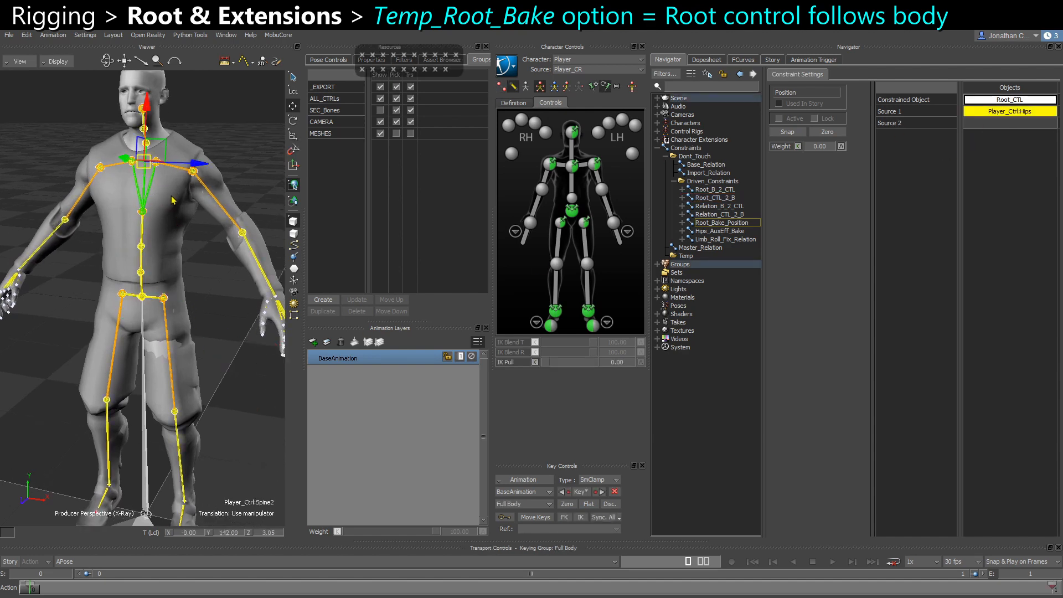
pyautogui.moveTo(260, 276); pyautogui.dragTo(992, 123)
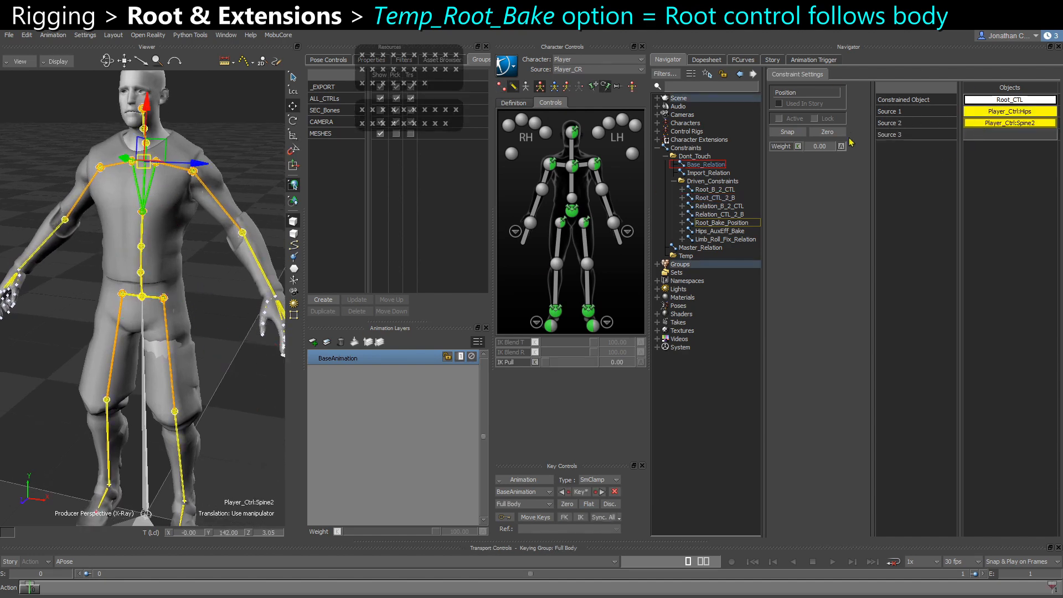
pyautogui.click(819, 134)
pyautogui.keyDown('alt'); pyautogui.moveTo(183, 375); pyautogui.dragTo(166, 375); pyautogui.keyUp('alt')
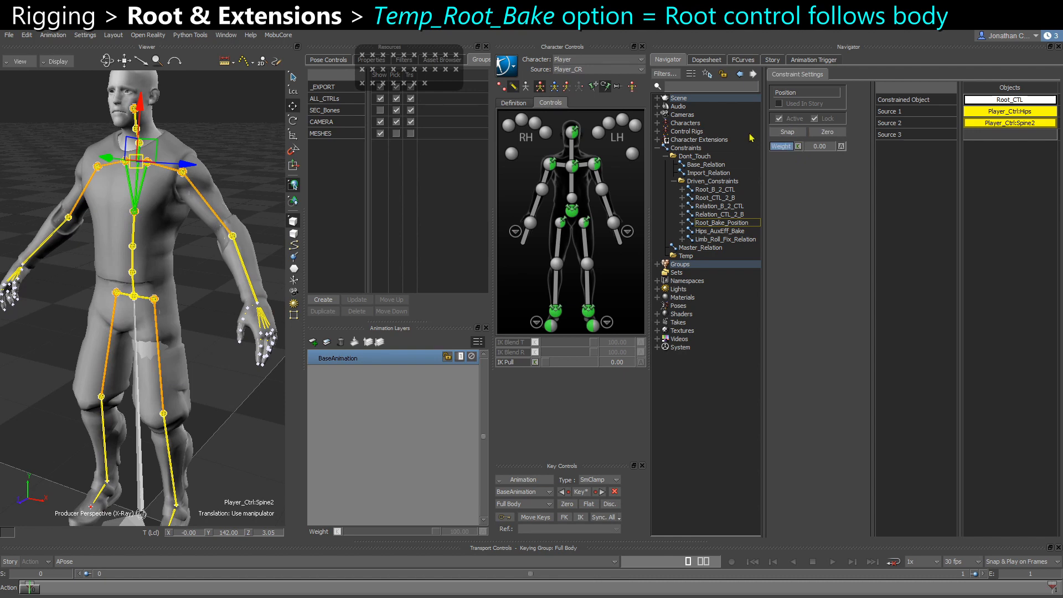
# Enable the Temp_Root_Bake option of Root_CTL in Master_Relation.
pyautogui.click(708, 249)
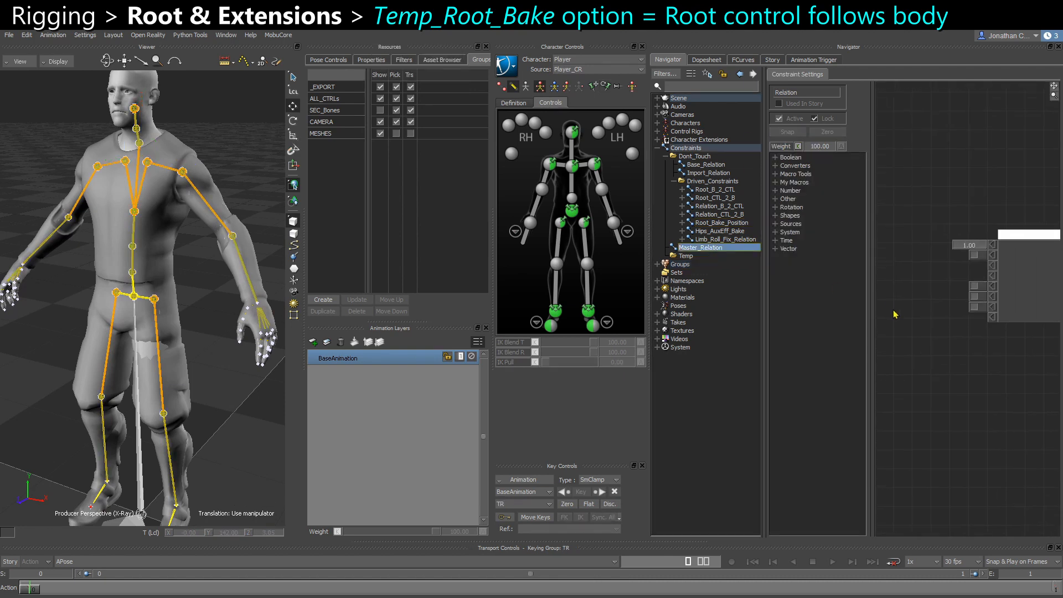
pyautogui.scroll(5, 914, 321)
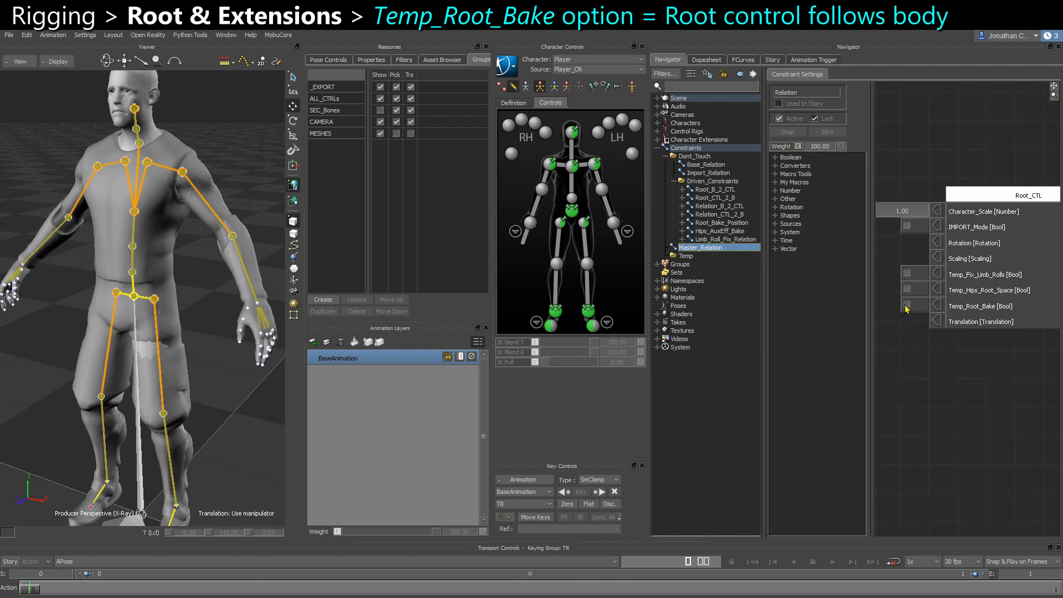
pyautogui.click(908, 306)
pyautogui.moveTo(111, 423)
pyautogui.keyDown('ctrl'); pyautogui.keyDown('shift'); pyautogui.mouseDown()
pyautogui.moveTo(183, 347)
pyautogui.moveTo(99, 398)
pyautogui.moveTo(121, 416)
pyautogui.mouseUp(); pyautogui.keyUp('shift'); pyautogui.keyUp('ctrl')
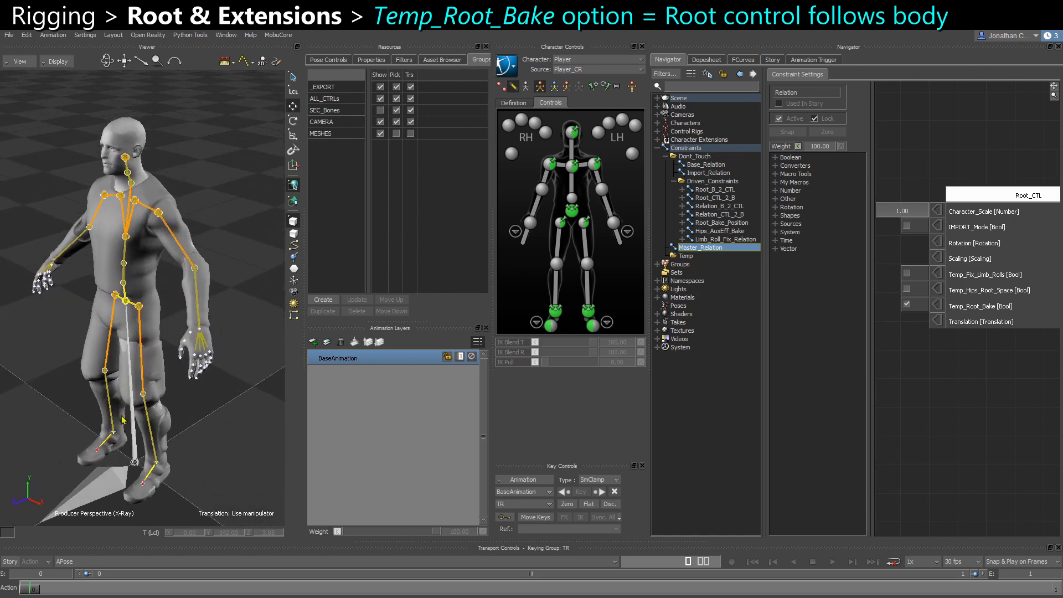
# Bend the character's upper body by moving the chest effector, with the root bake option active.
pyautogui.click(572, 169)
pyautogui.press('w')
pyautogui.moveTo(132, 202); pyautogui.dragTo(166, 235)
pyautogui.press('q')
pyautogui.press('q')
pyautogui.press('q')
pyautogui.press('q')
pyautogui.press('q')
pyautogui.press('q')
pyautogui.press('q')
pyautogui.moveTo(99, 206); pyautogui.dragTo(131, 308)
# Try moving the rig's Hips control to test the root bake and undo the move.
pyautogui.click(142, 294)
pyautogui.press('w')
pyautogui.press('q')
pyautogui.moveTo(70, 294); pyautogui.dragTo(151, 385)
pyautogui.hotkey('ctrl', 'z')
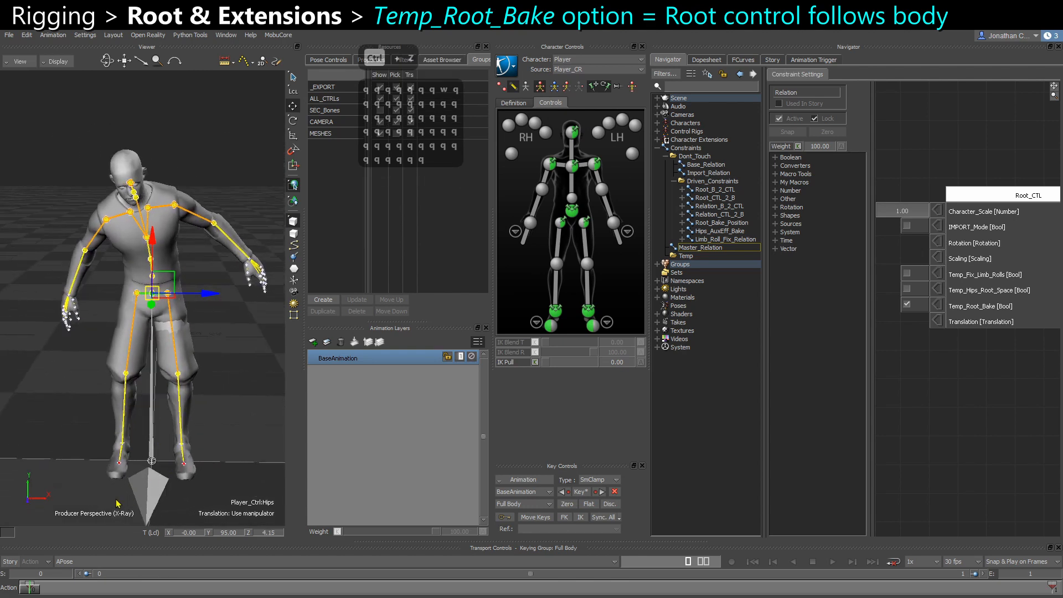
# Select Root_CTL to check its position and switch its Temp_Root_Bake option off in Master_Relation.
pyautogui.click(145, 498)
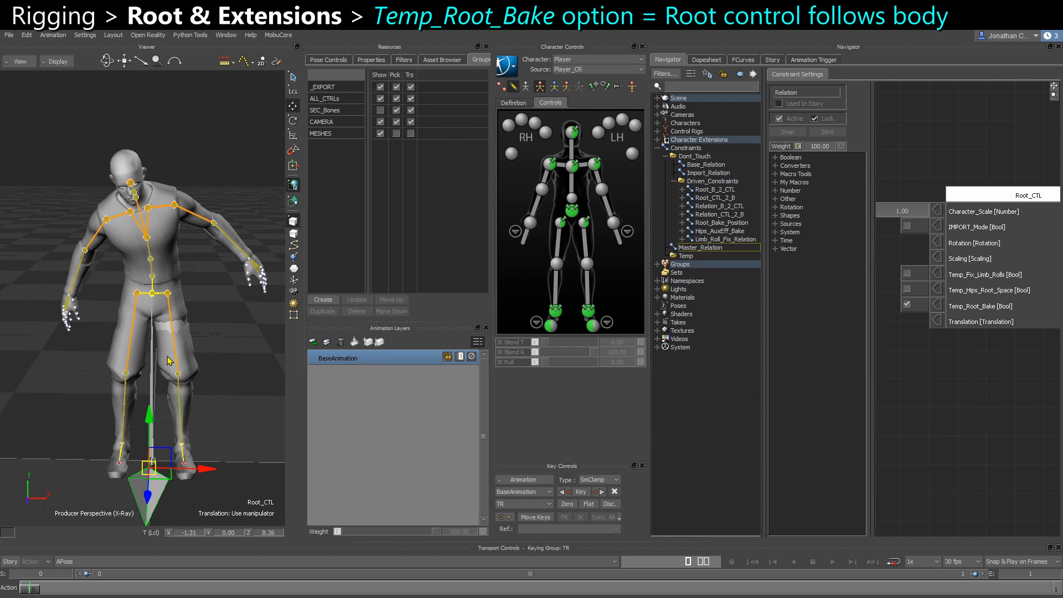
pyautogui.keyDown('alt'); pyautogui.moveTo(227, 407); pyautogui.dragTo(212, 430); pyautogui.keyUp('alt')
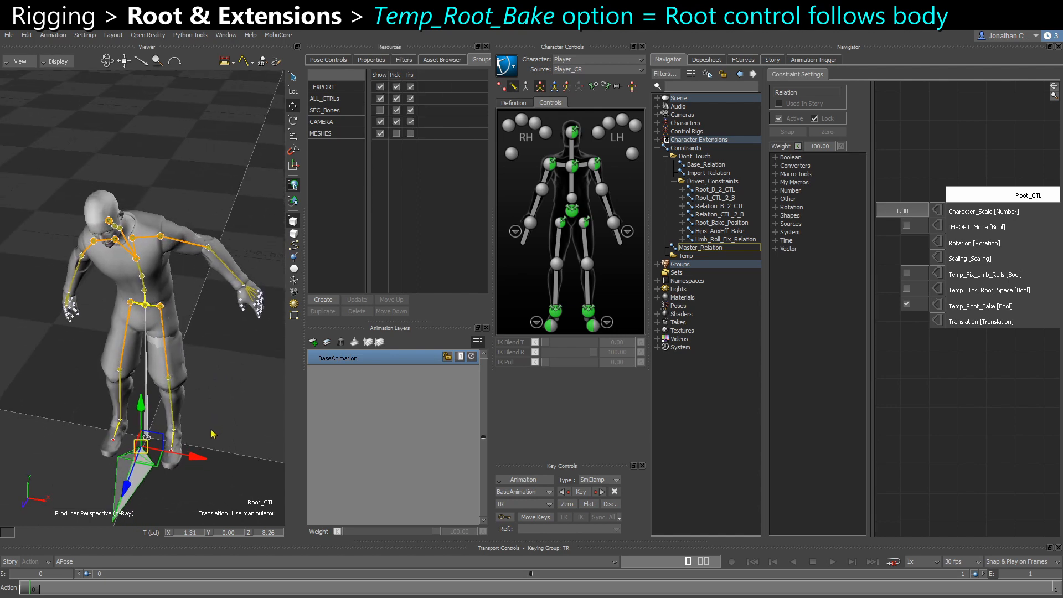
pyautogui.click(906, 305)
pyautogui.click(906, 305)
pyautogui.click(906, 305)
# Open the Hips_AuxEff_Bake constraint and create an auxiliary effector on the rig's hips effector.
pyautogui.click(717, 223)
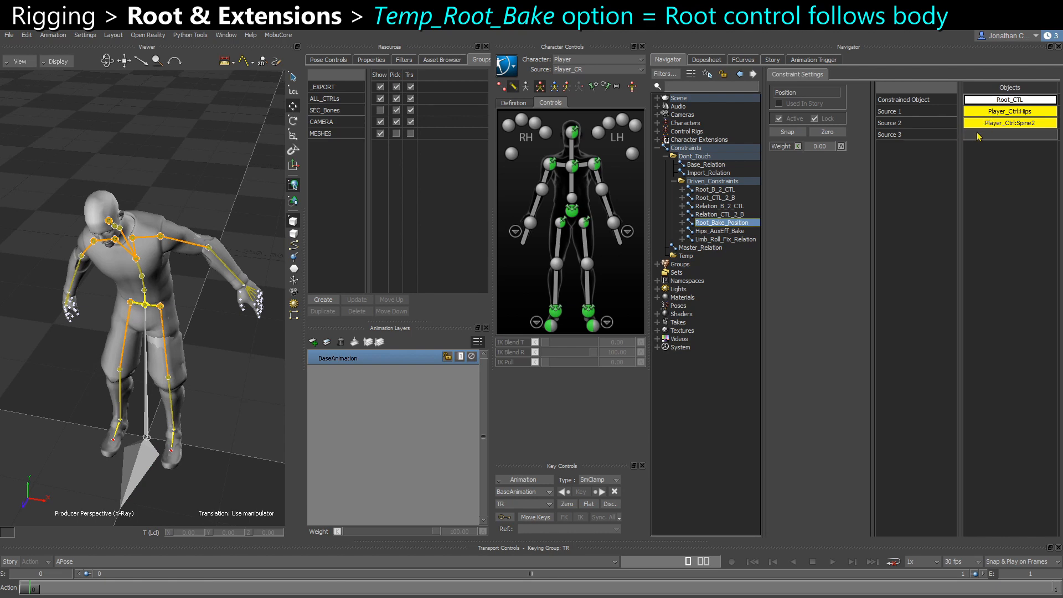
pyautogui.click(720, 231)
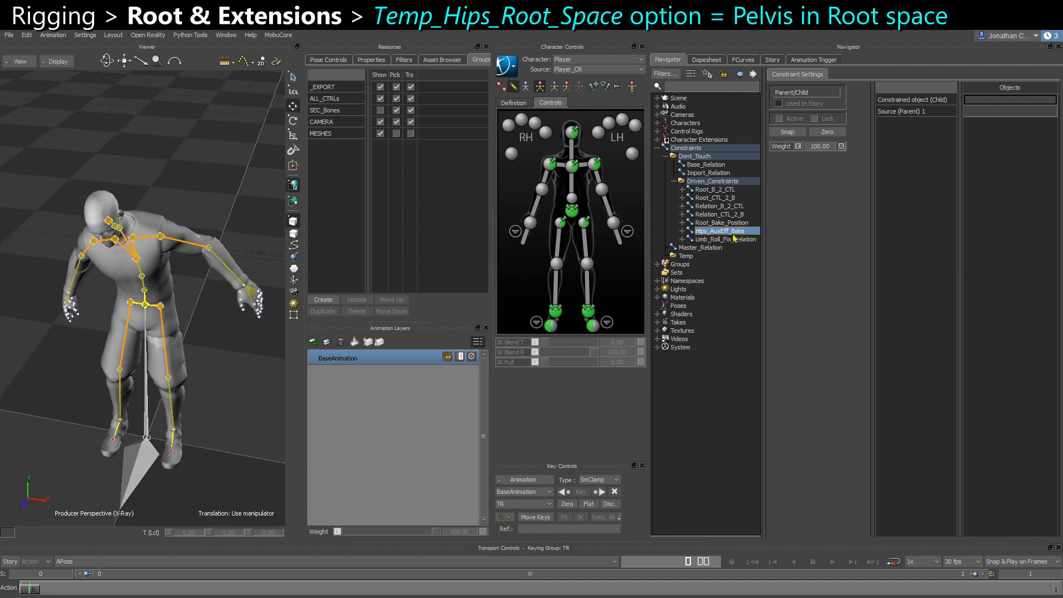
pyautogui.click(573, 211)
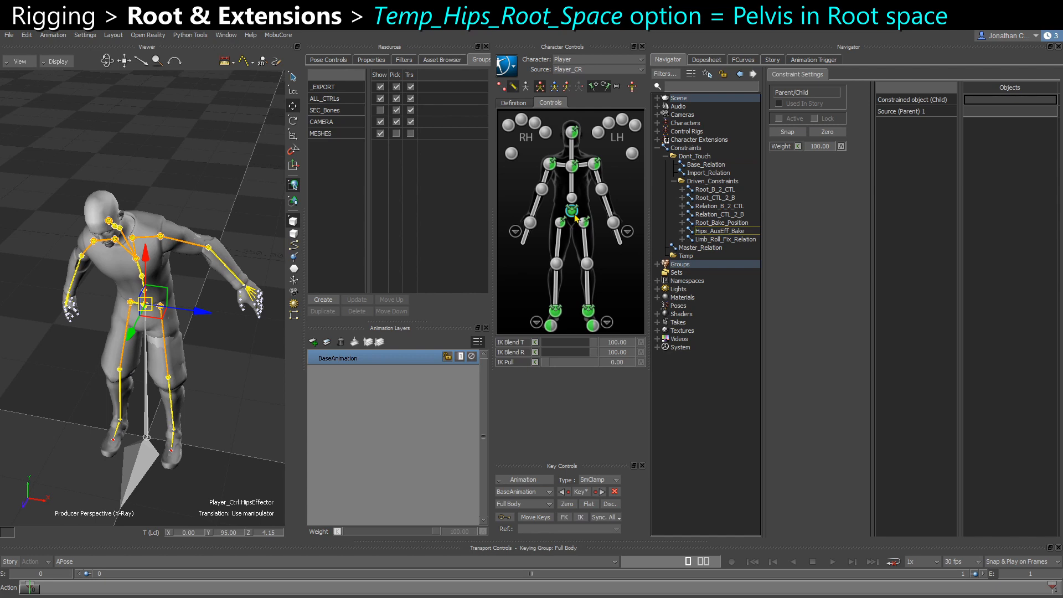
pyautogui.rightClick(575, 216)
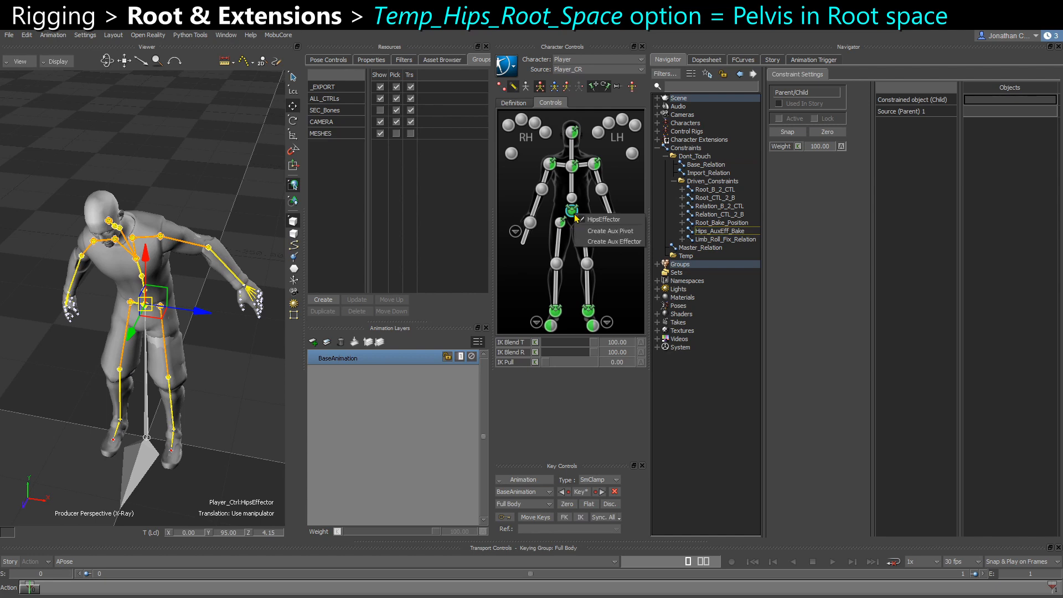
pyautogui.click(588, 242)
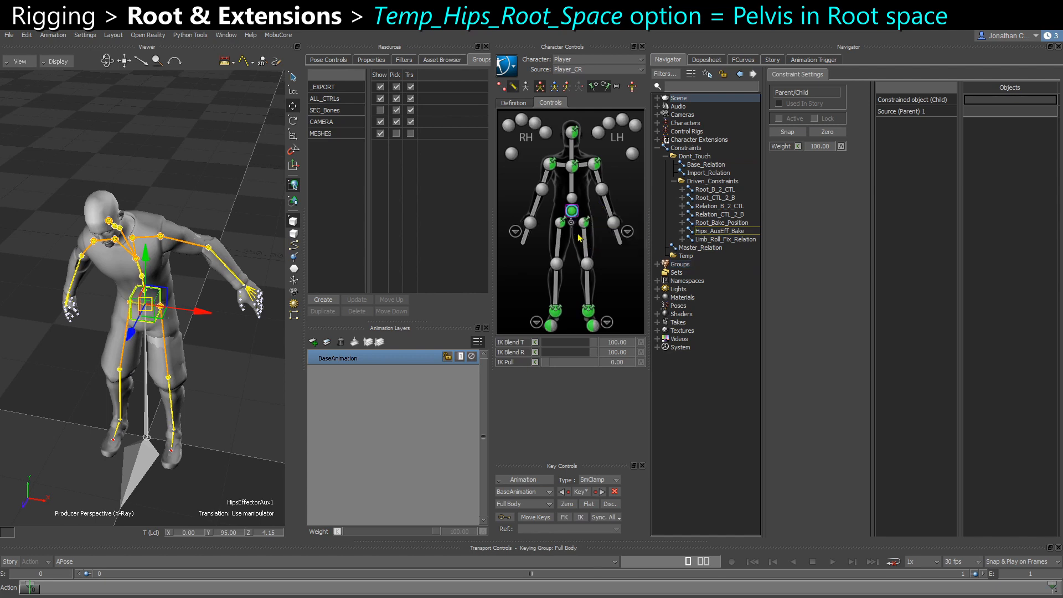
# Try moving the new hips auxiliary effector and undo the move.
pyautogui.keyDown('ctrl'); pyautogui.keyDown('shift'); pyautogui.moveTo(238, 328); pyautogui.dragTo(148, 301); pyautogui.keyUp('shift'); pyautogui.keyUp('ctrl')
pyautogui.hotkey('ctrl', 'z')
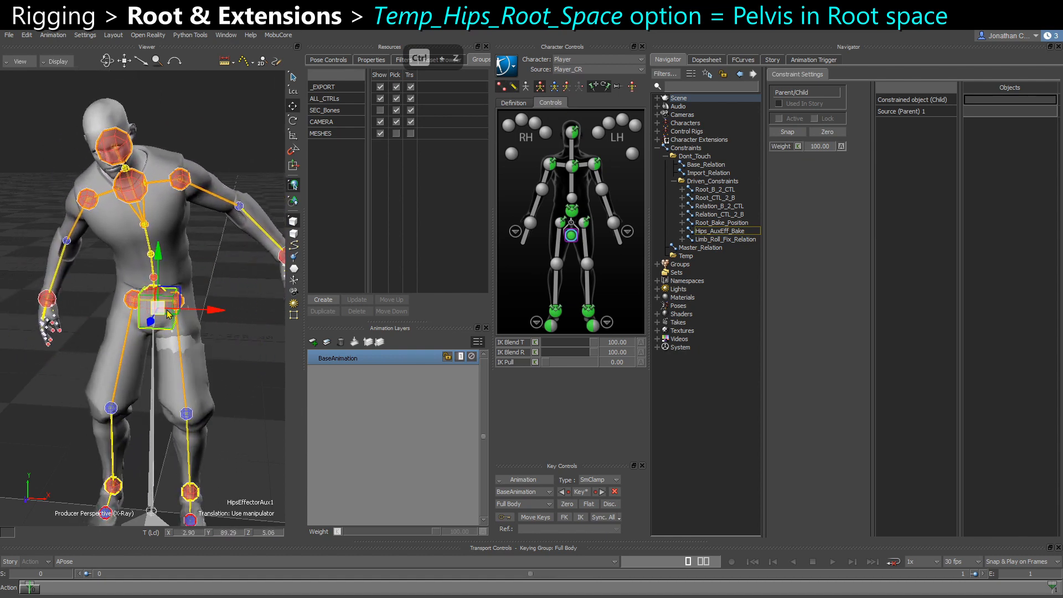
pyautogui.hotkey('ctrl', 'z')
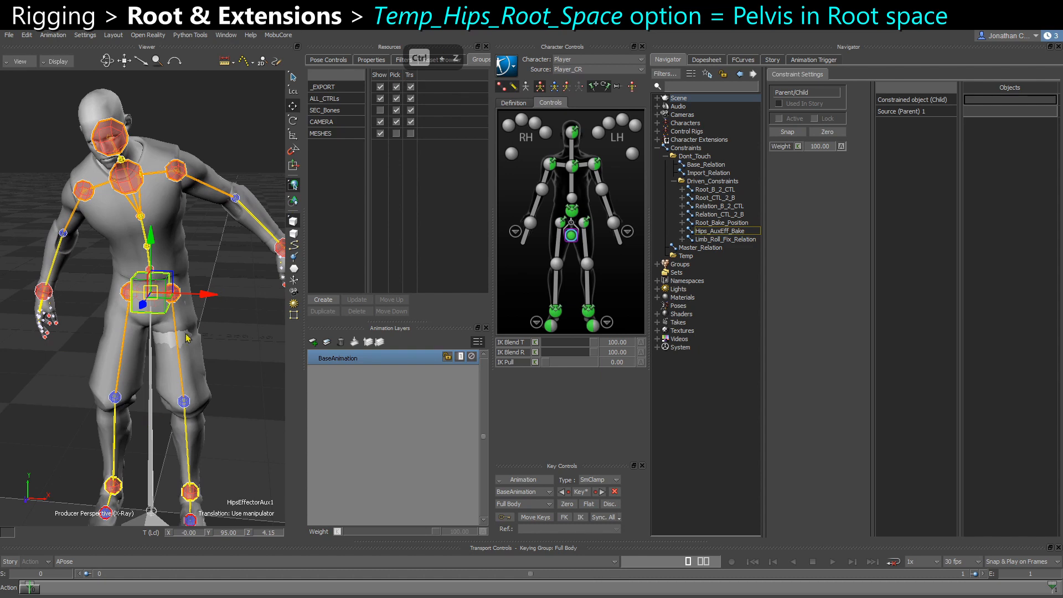
# Try moving the root control at the character's feet and undo the move.
pyautogui.keyDown('ctrl'); pyautogui.keyDown('shift'); pyautogui.moveTo(166, 361); pyautogui.dragTo(176, 387); pyautogui.keyUp('shift'); pyautogui.keyUp('ctrl')
pyautogui.press('x')
pyautogui.moveTo(174, 456); pyautogui.dragTo(173, 381)
pyautogui.click(157, 419)
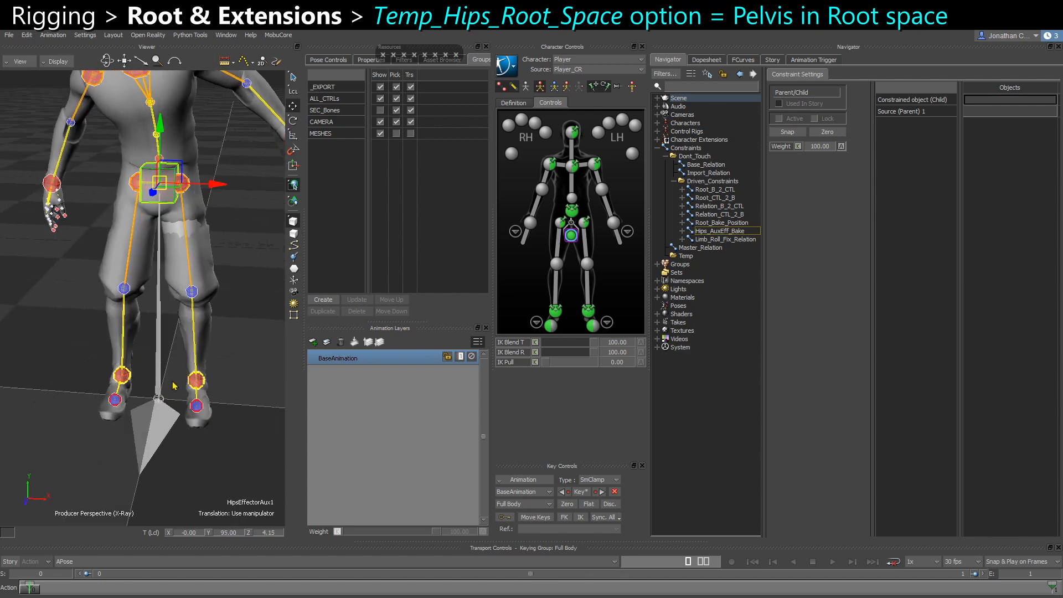
pyautogui.click(155, 432)
pyautogui.keyDown('ctrl'); pyautogui.keyDown('shift'); pyautogui.moveTo(155, 431); pyautogui.dragTo(188, 424); pyautogui.keyUp('shift'); pyautogui.keyUp('ctrl')
pyautogui.hotkey('ctrl', 'z')
# Set the hips auxiliary effector's marker look to Hard Cross and enlarge its size to 765.
pyautogui.keyDown('shift'); pyautogui.moveTo(178, 231); pyautogui.dragTo(199, 215); pyautogui.keyUp('shift')
pyautogui.click(171, 263)
pyautogui.click(371, 60)
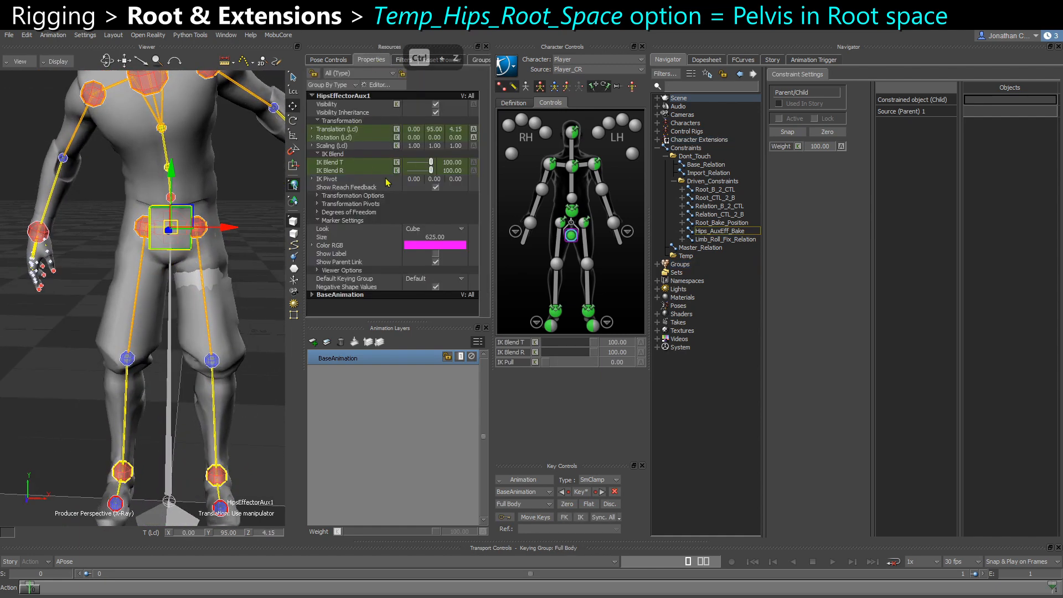
pyautogui.click(429, 229)
pyautogui.click(419, 273)
pyautogui.moveTo(434, 237); pyautogui.dragTo(511, 237)
# Select the hips effector and its auxiliary effector in turn to check that both markers can be picked separately.
pyautogui.keyDown('ctrl'); pyautogui.keyDown('shift'); pyautogui.moveTo(233, 274); pyautogui.dragTo(235, 278); pyautogui.keyUp('shift'); pyautogui.keyUp('ctrl')
pyautogui.click(235, 277)
pyautogui.scroll(2, 159, 258)
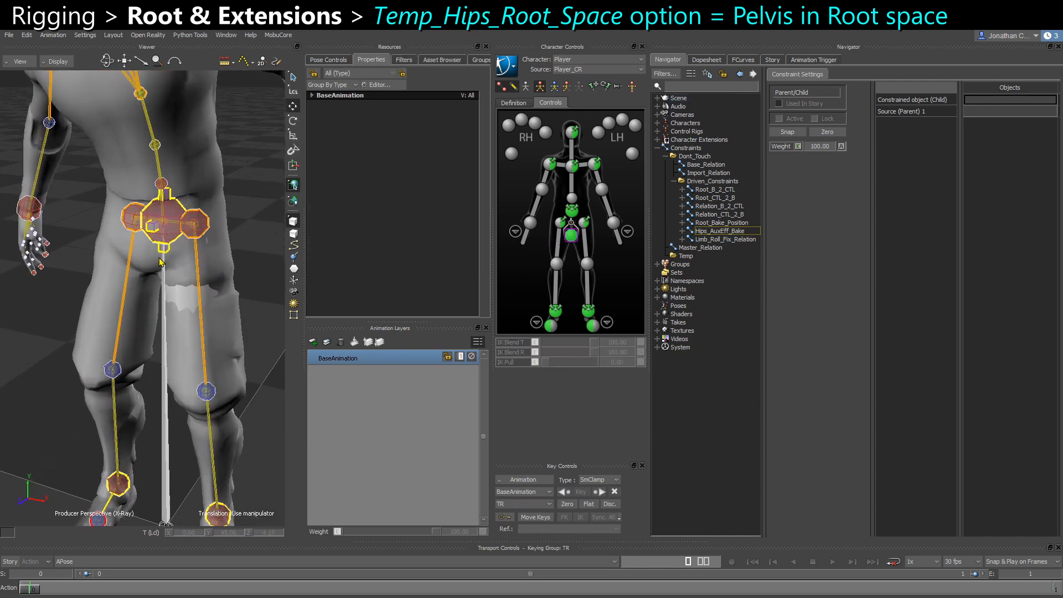
pyautogui.click(172, 216)
pyautogui.keyDown('ctrl'); pyautogui.keyDown('shift'); pyautogui.moveTo(172, 216); pyautogui.dragTo(177, 208); pyautogui.keyUp('shift'); pyautogui.keyUp('ctrl')
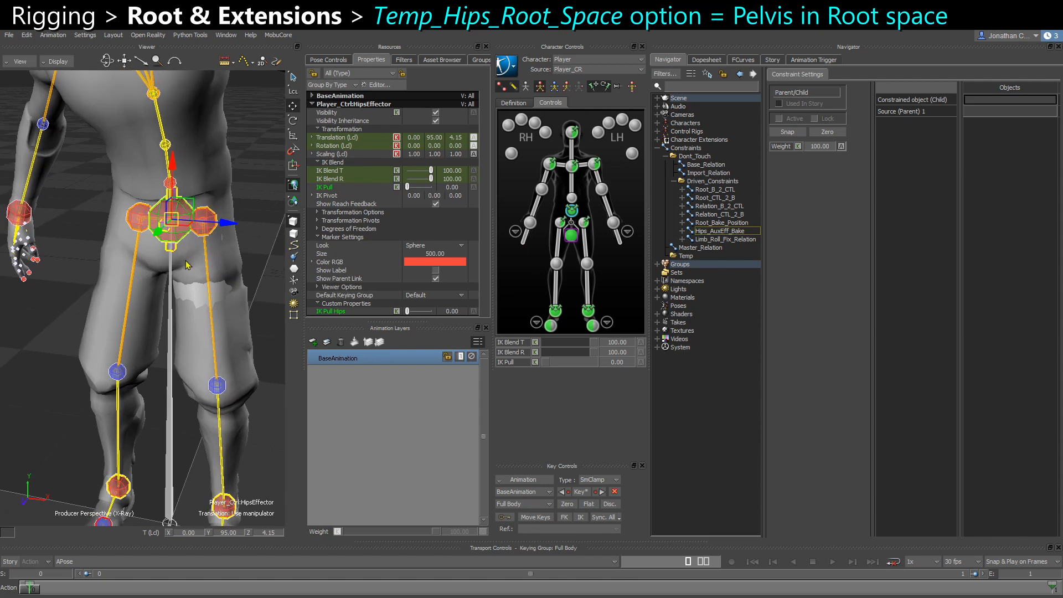
pyautogui.moveTo(188, 264)
pyautogui.keyDown('ctrl'); pyautogui.keyDown('shift'); pyautogui.mouseDown()
pyautogui.moveTo(191, 250)
pyautogui.moveTo(174, 292)
pyautogui.moveTo(150, 305)
pyautogui.moveTo(169, 279)
pyautogui.mouseUp(); pyautogui.keyUp('shift'); pyautogui.keyUp('ctrl')
pyautogui.click(166, 248)
pyautogui.scroll(-2, 174, 292)
# Open Master_Relation, try moving the hips auxiliary effector and undo the move, then try the Temp_Hips_Root_Space option.
pyautogui.click(700, 247)
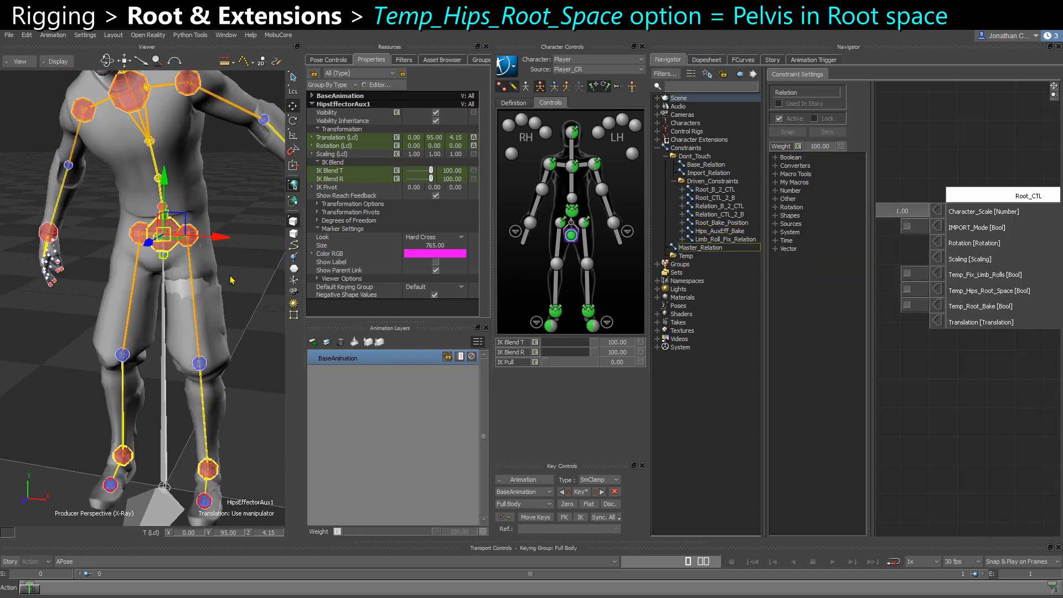
pyautogui.click(158, 242)
pyautogui.moveTo(158, 242); pyautogui.dragTo(191, 310)
pyautogui.hotkey('ctrl', 'z')
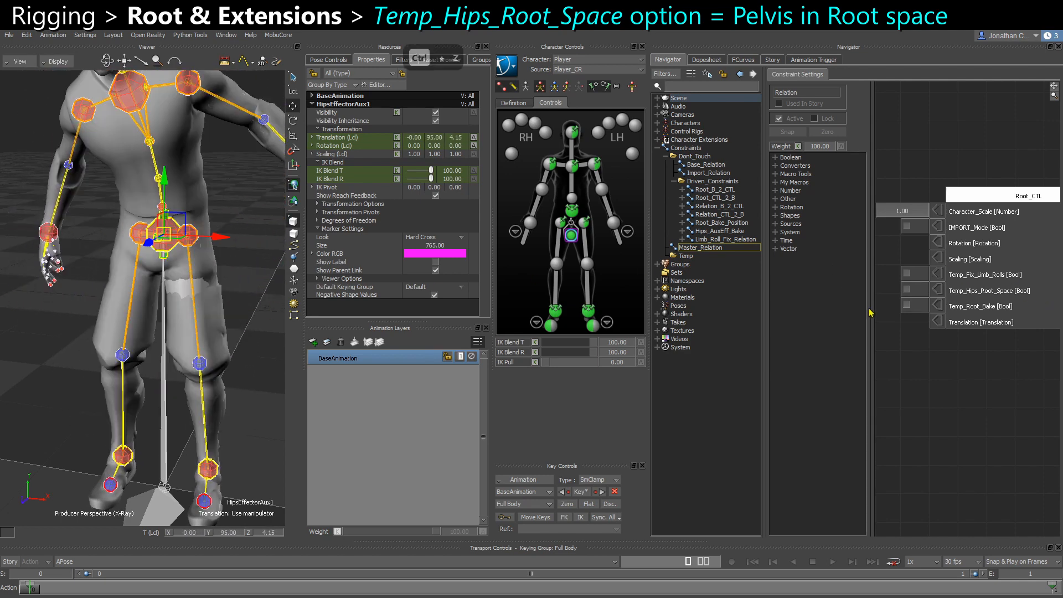
pyautogui.click(907, 291)
# Assign the hips auxiliary effector as the constrained child object of Hips_AuxEff_Bake.
pyautogui.click(705, 231)
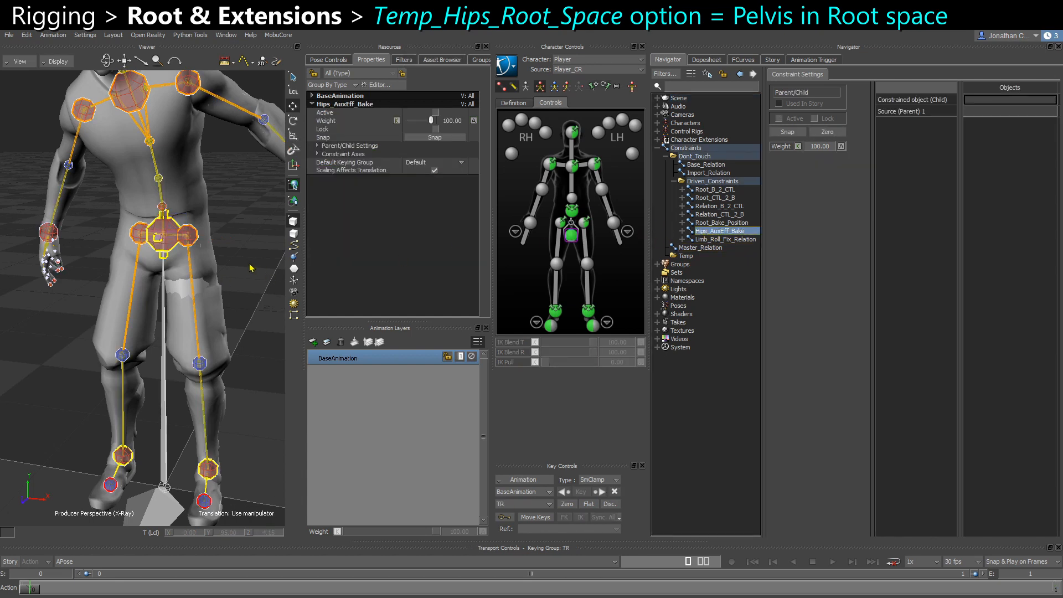
pyautogui.click(164, 256)
pyautogui.press('x')
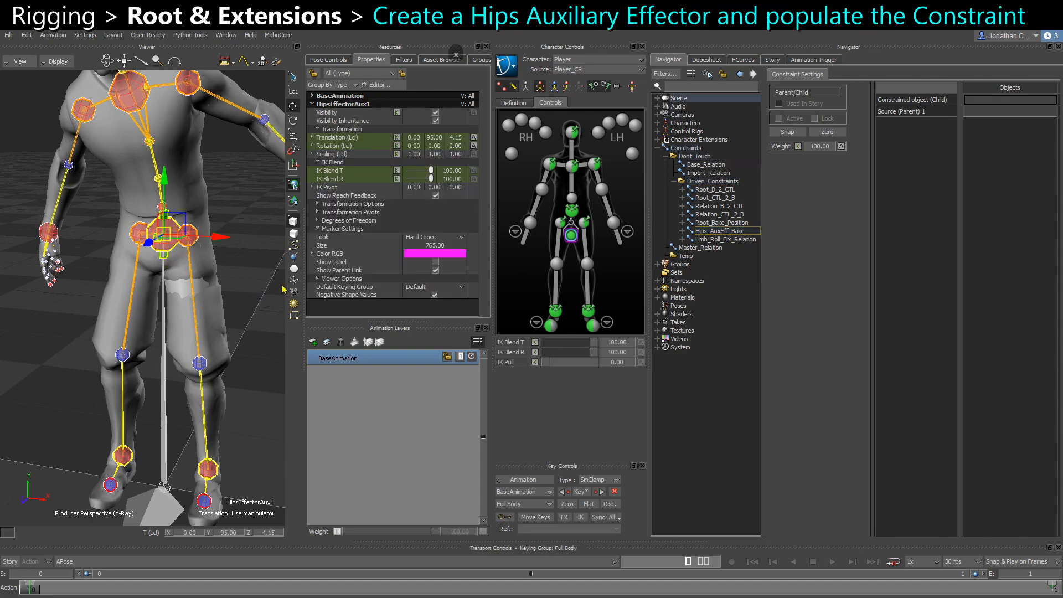
pyautogui.moveTo(260, 289); pyautogui.dragTo(997, 101)
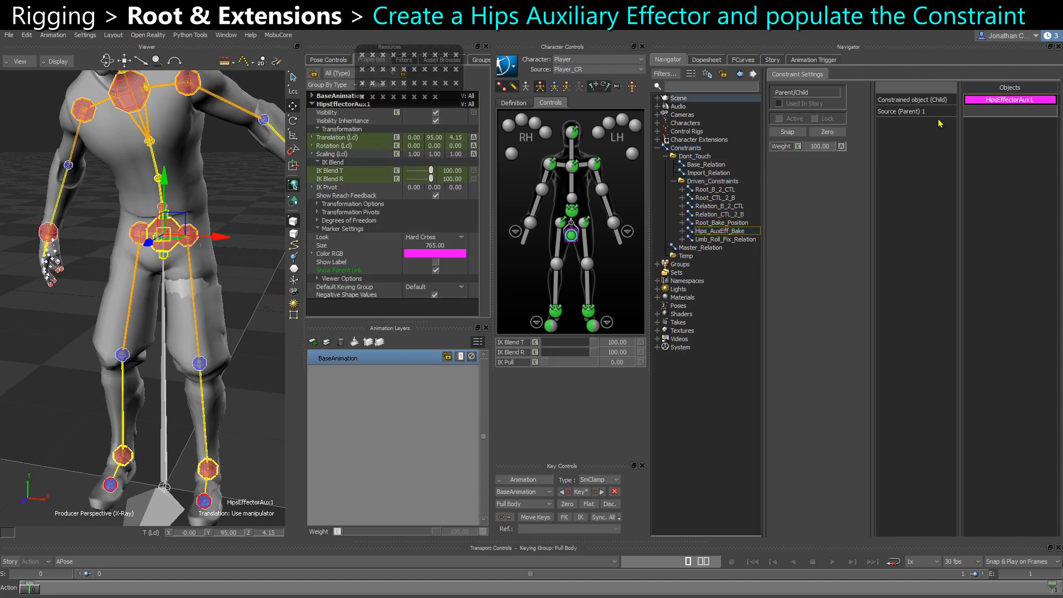
# Add the rig's hips effector as the parent source of Hips_AuxEff_Bake and activate the constraint with zero offset.
pyautogui.click(171, 250)
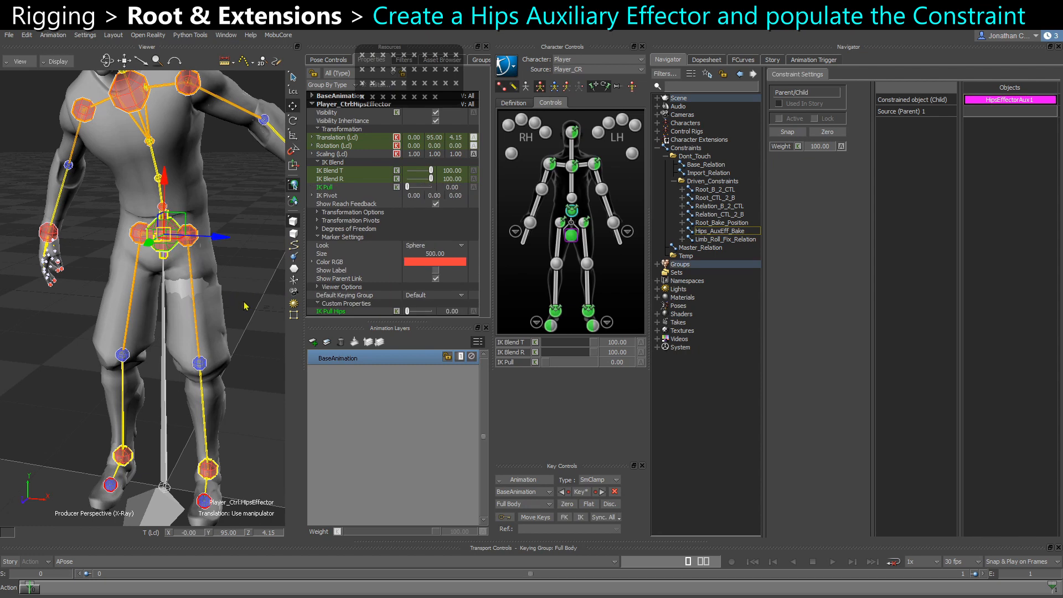
pyautogui.press('x')
pyautogui.moveTo(246, 306); pyautogui.dragTo(995, 110)
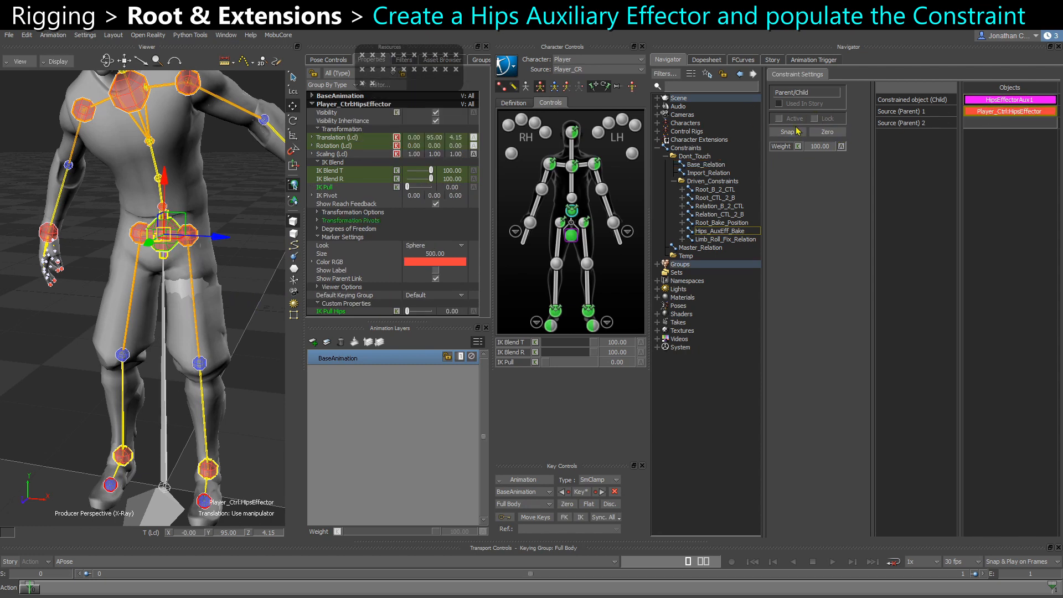
pyautogui.click(831, 132)
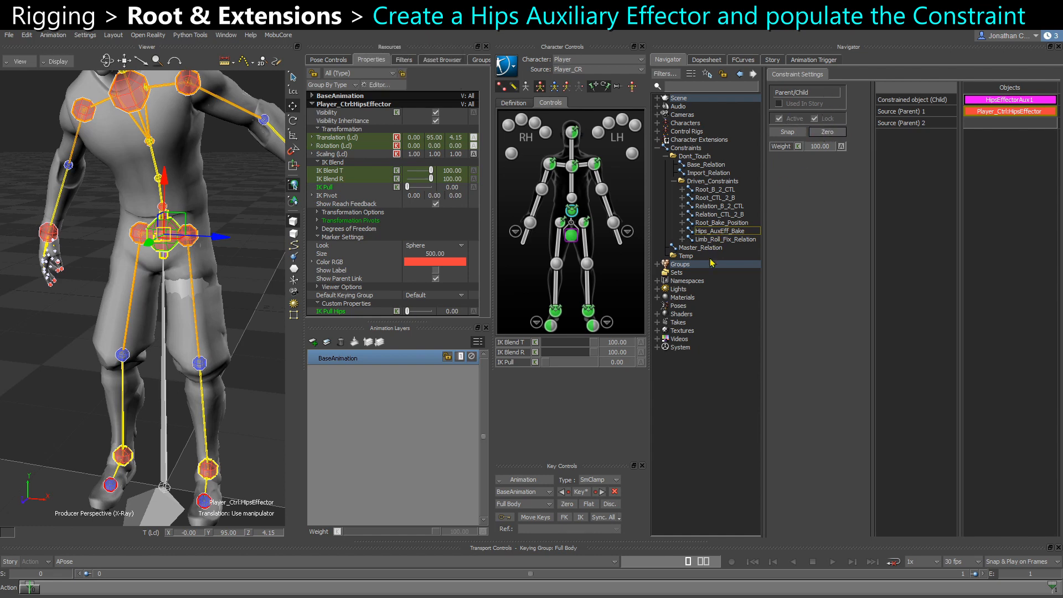
# Try moving the hips auxiliary effector and the hips effector to test the constraint, undoing each change.
pyautogui.click(686, 248)
pyautogui.click(571, 239)
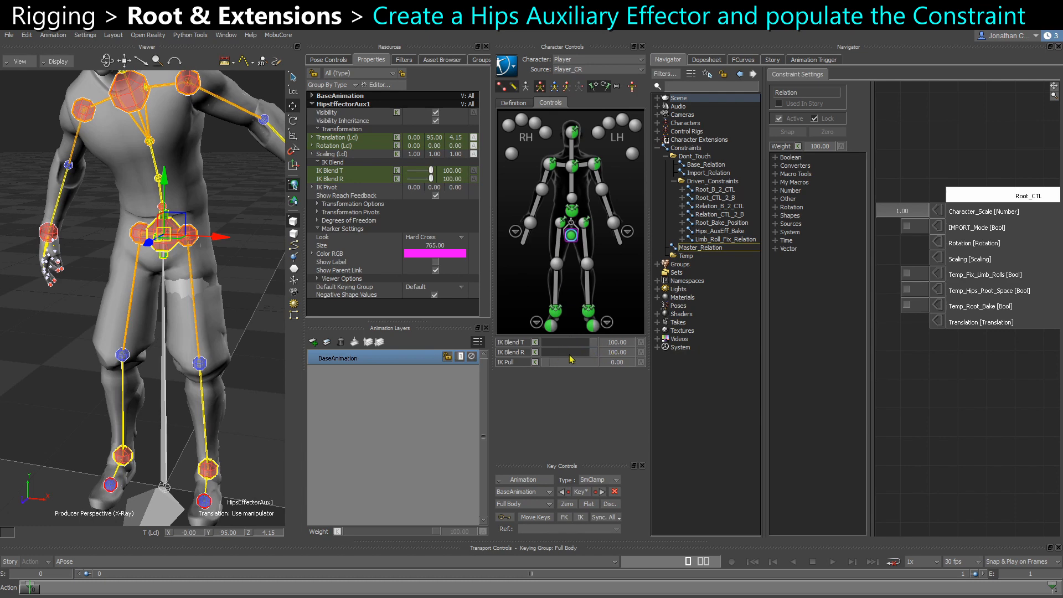
pyautogui.hotkey('ctrl', 'z')
pyautogui.press('w')
pyautogui.hotkey('ctrl', 'z')
pyautogui.hotkey('ctrl', 'z')
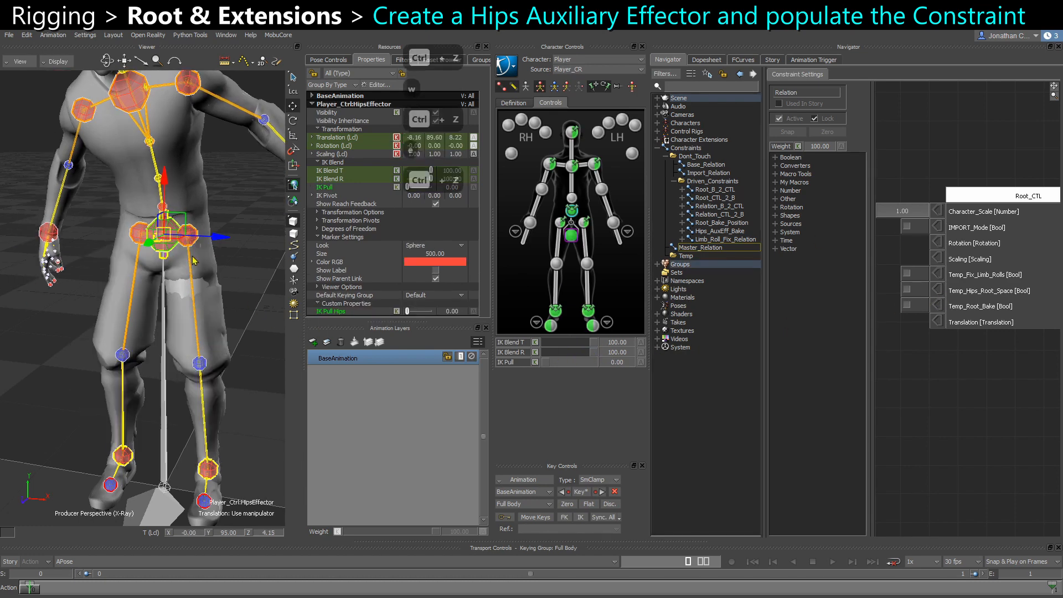
pyautogui.moveTo(166, 237); pyautogui.dragTo(156, 448)
pyautogui.hotkey('ctrl', 'z')
pyautogui.press('e')
pyautogui.hotkey('ctrl', 'z')
pyautogui.press('w')
# With Temp_Hips_Root_Space enabled on Root_CTL, try moving the root control and undo the move.
pyautogui.click(148, 485)
pyautogui.scroll(-1, 148, 485)
pyautogui.hotkey('ctrl', 'z')
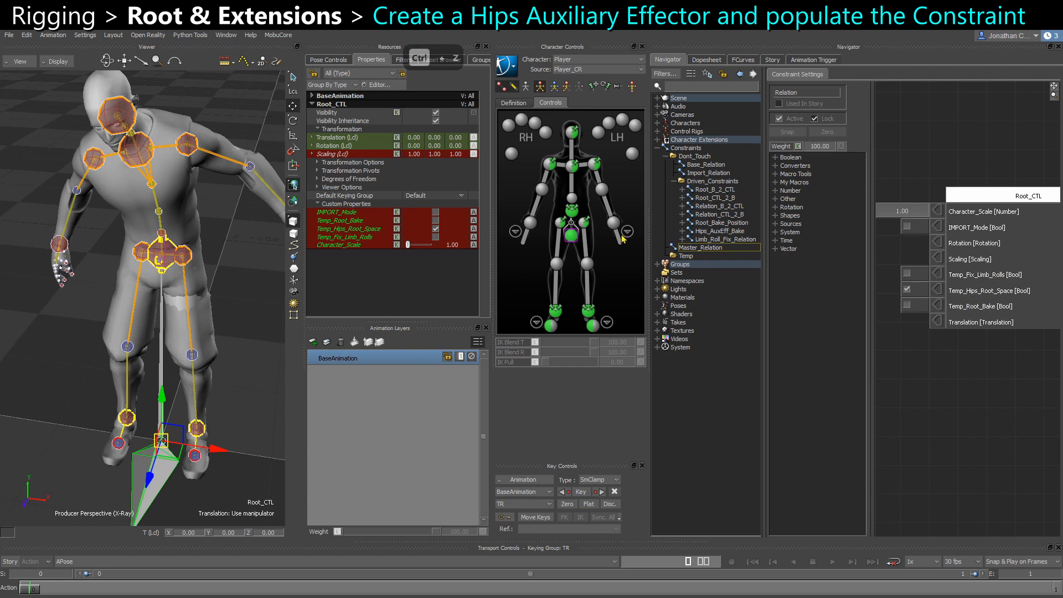
# Set the hips effector's IK Blend T and IK Blend R to 0.
pyautogui.click(573, 209)
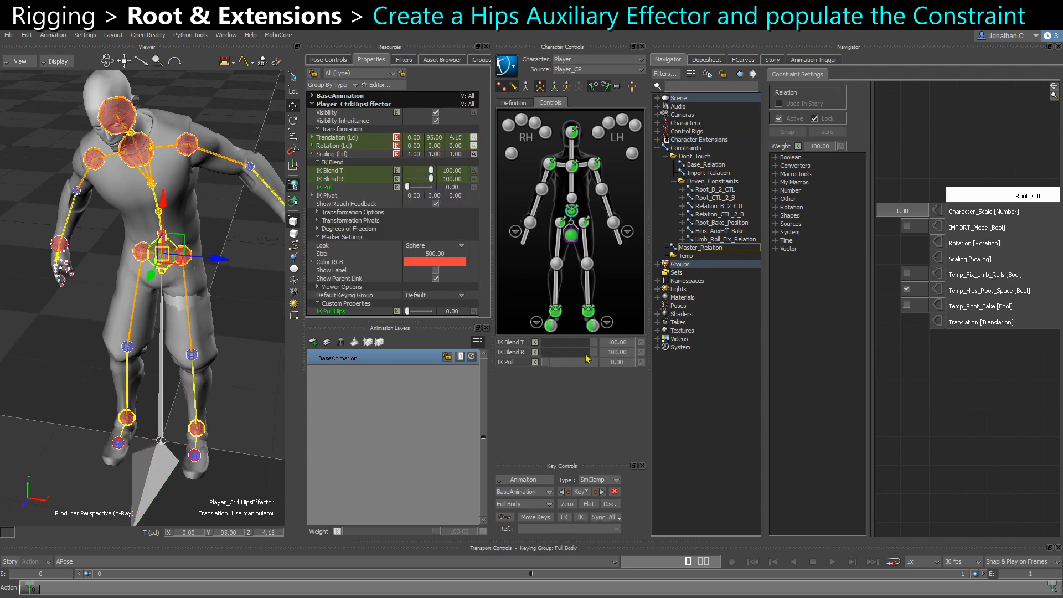
pyautogui.moveTo(557, 348); pyautogui.dragTo(519, 353)
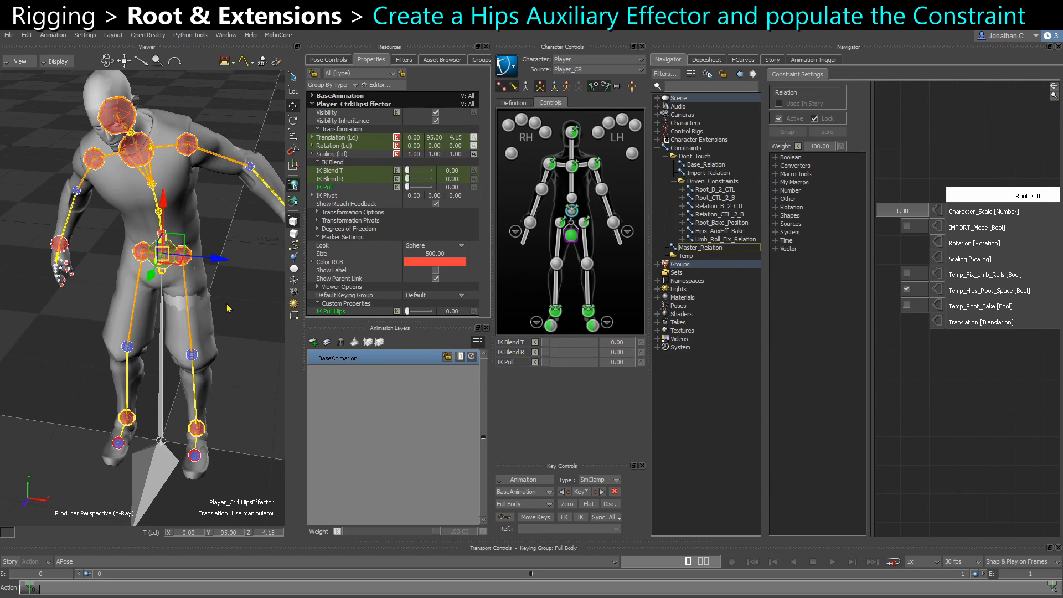
# Try moving Root_CTL with the hips effector's IK blends off and undo the move.
pyautogui.click(153, 468)
pyautogui.moveTo(154, 468); pyautogui.dragTo(149, 426)
pyautogui.hotkey('ctrl', 'z')
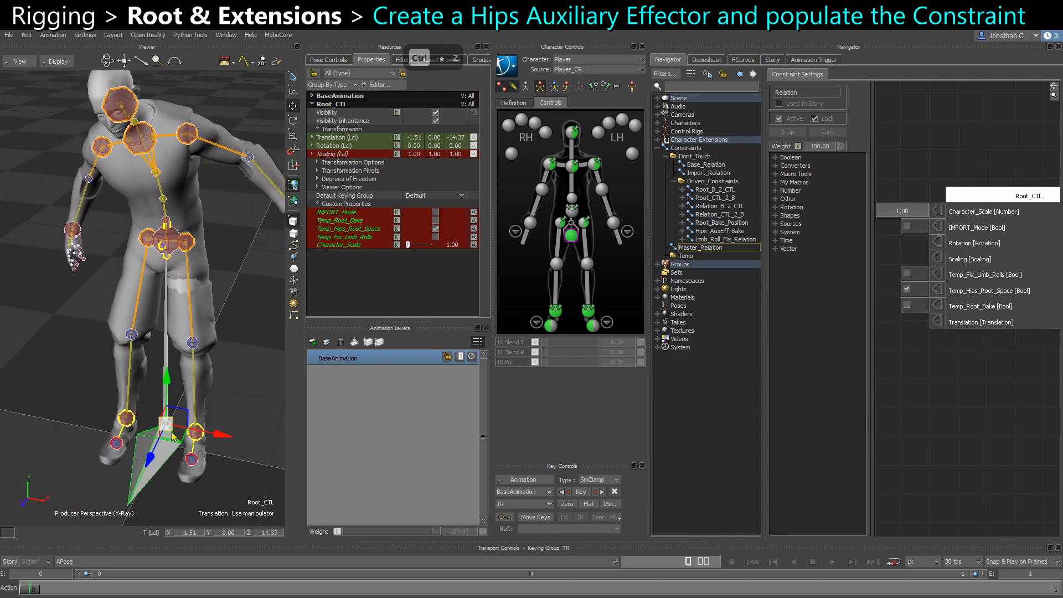
# Try moving the hips auxiliary effector with the hips effector's IK blends off, undoing each move.
pyautogui.keyDown('ctrl'); pyautogui.keyDown('shift'); pyautogui.moveTo(183, 388); pyautogui.dragTo(187, 298); pyautogui.keyUp('shift'); pyautogui.keyUp('ctrl')
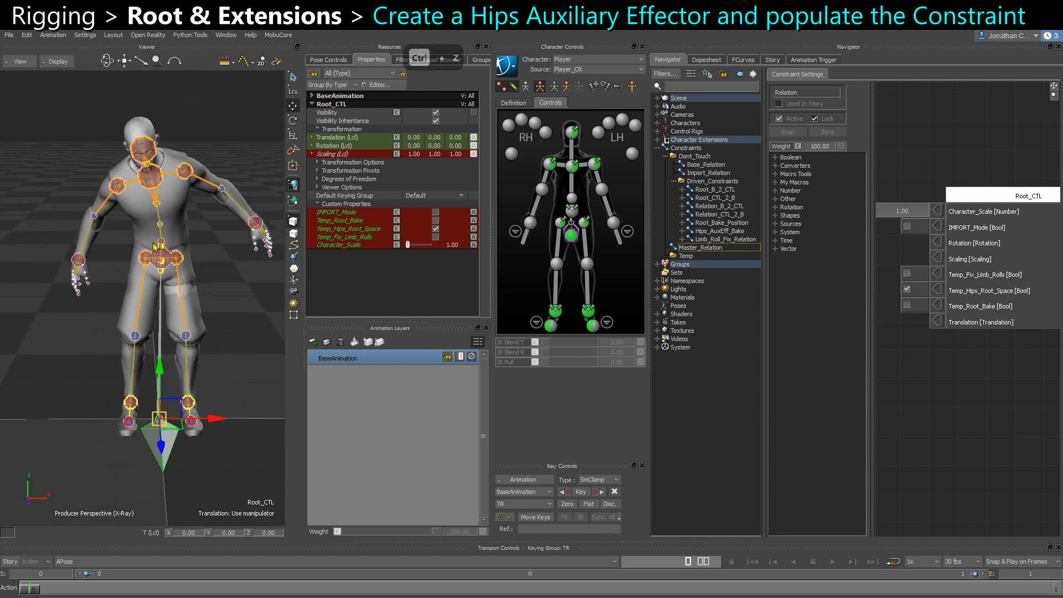
pyautogui.scroll(2, 161, 266)
pyautogui.click(161, 255)
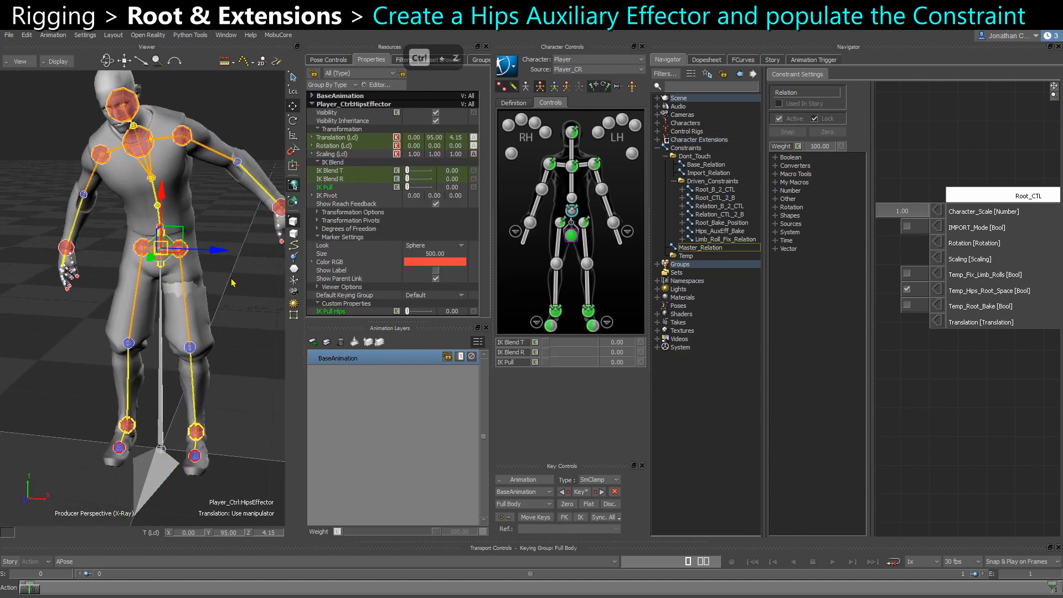
pyautogui.click(242, 299)
pyautogui.click(162, 267)
pyautogui.keyDown('ctrl'); pyautogui.keyDown('shift'); pyautogui.moveTo(162, 268); pyautogui.dragTo(237, 305); pyautogui.keyUp('shift'); pyautogui.keyUp('ctrl')
pyautogui.hotkey('ctrl', 'z')
pyautogui.scroll(-1, 171, 303)
pyautogui.moveTo(196, 261); pyautogui.dragTo(191, 332)
pyautogui.hotkey('ctrl', 'z')
pyautogui.hotkey('ctrl', 'z')
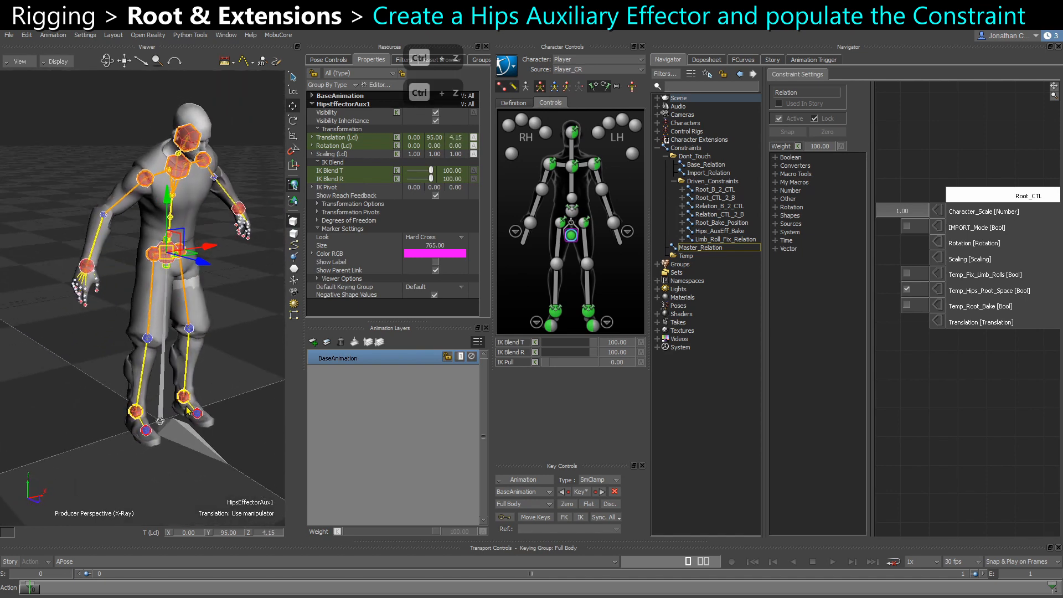
# Try moving Root_CTL with the hips auxiliary effector's IK blends at full strength and undo the move.
pyautogui.click(182, 449)
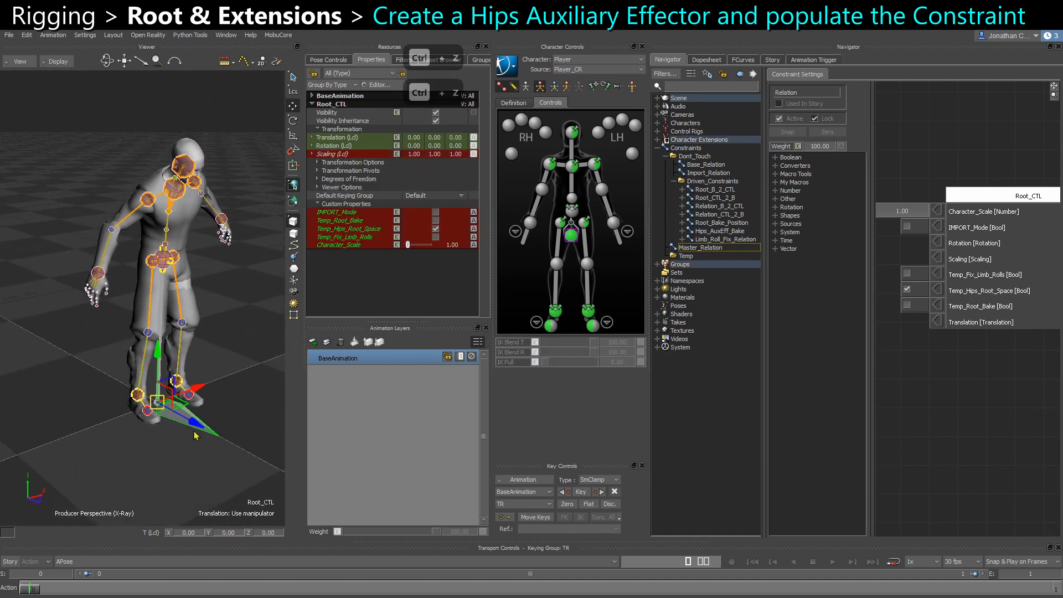
pyautogui.moveTo(195, 429); pyautogui.dragTo(227, 432)
pyautogui.hotkey('ctrl', 'z')
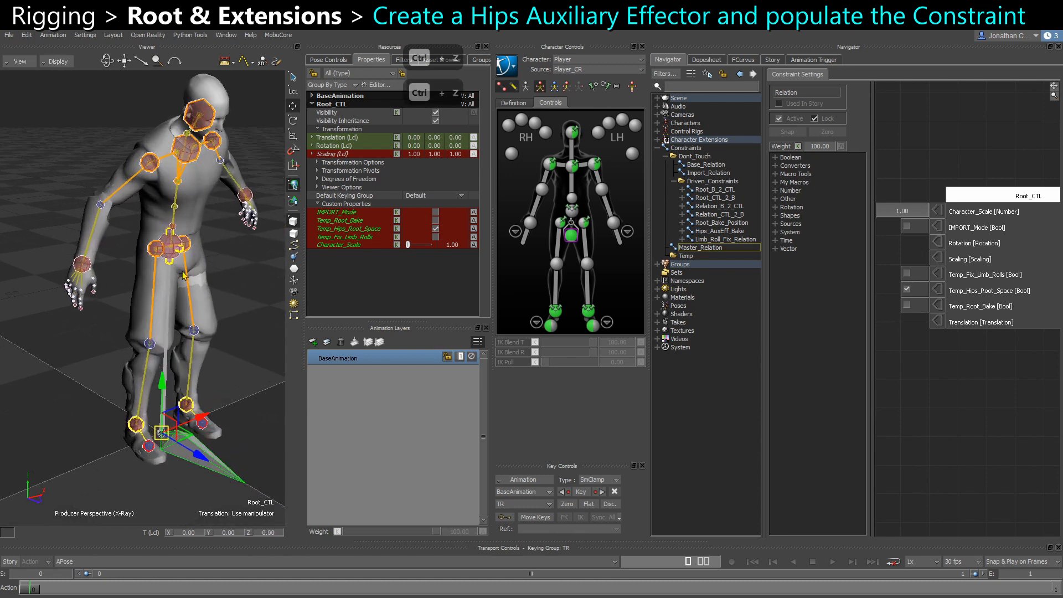
# Add HipsEffectorAux1 to the Character_Ext_Root character extension and expand the extension to check its members.
pyautogui.click(182, 252)
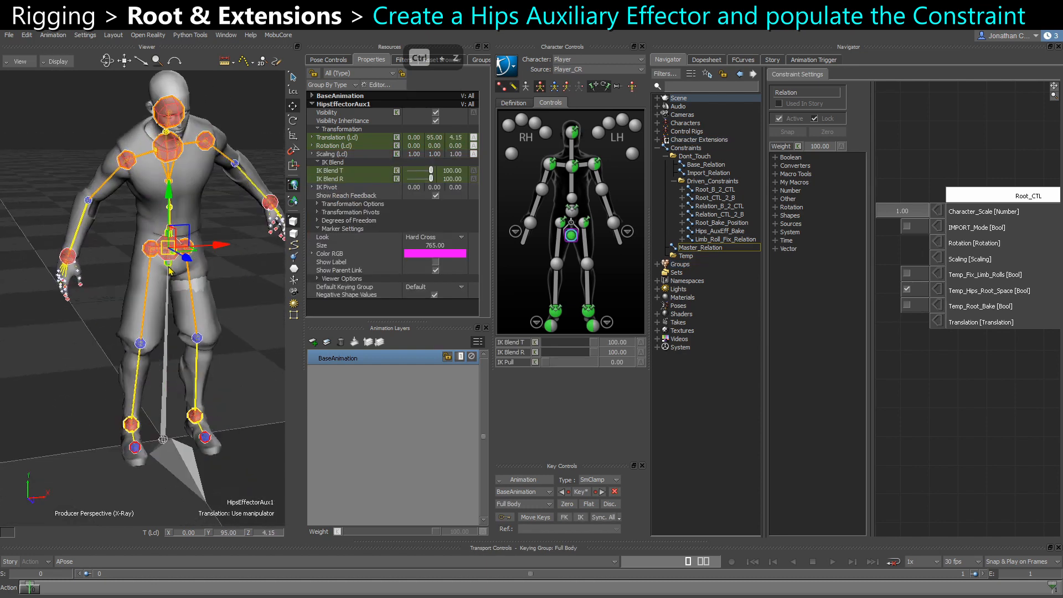
pyautogui.keyDown('ctrl'); pyautogui.keyDown('shift'); pyautogui.moveTo(186, 423); pyautogui.dragTo(172, 406); pyautogui.keyUp('shift'); pyautogui.keyUp('ctrl')
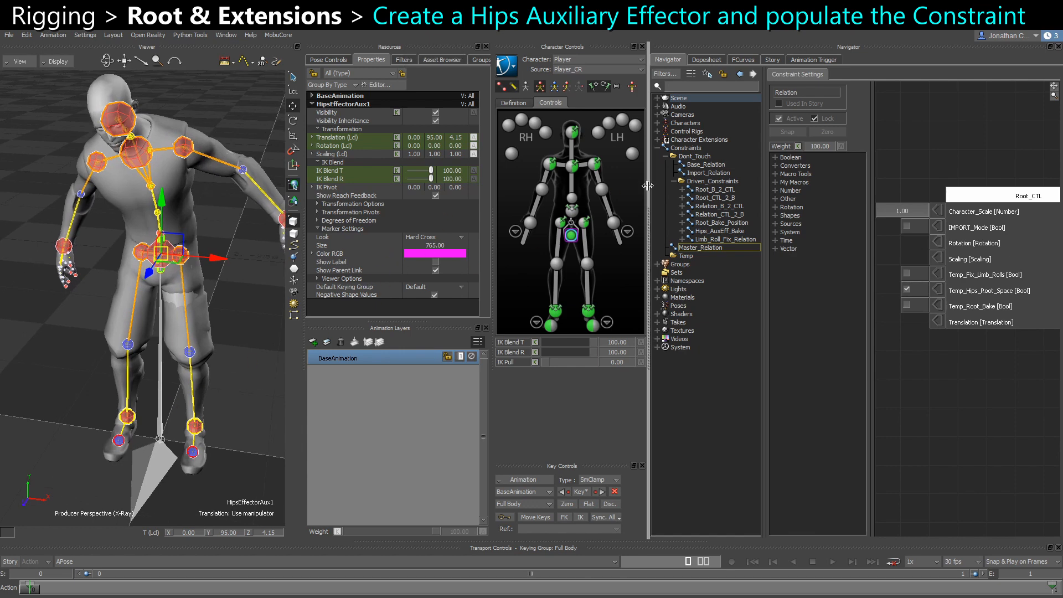
pyautogui.click(661, 140)
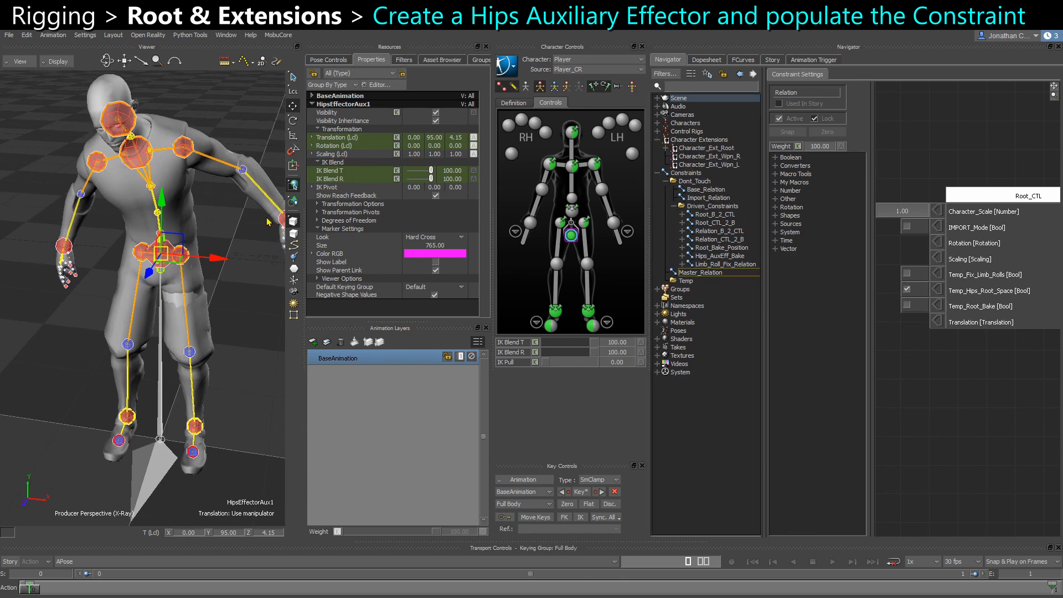
pyautogui.keyDown('ctrl'); pyautogui.keyDown('shift'); pyautogui.moveTo(161, 318); pyautogui.dragTo(173, 292); pyautogui.keyUp('shift'); pyautogui.keyUp('ctrl')
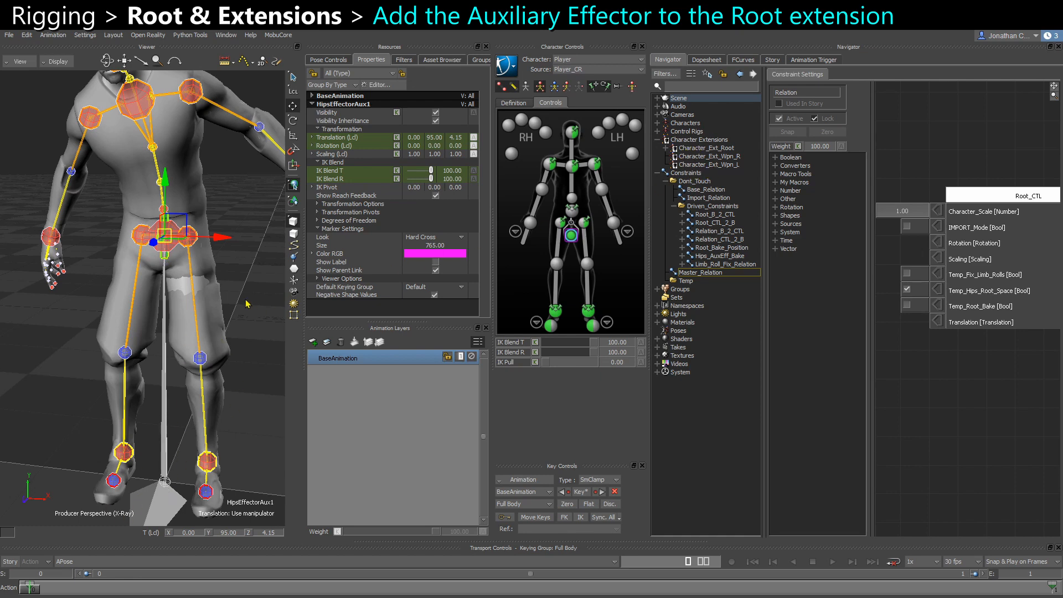
pyautogui.press('x')
pyautogui.moveTo(245, 302); pyautogui.dragTo(715, 150)
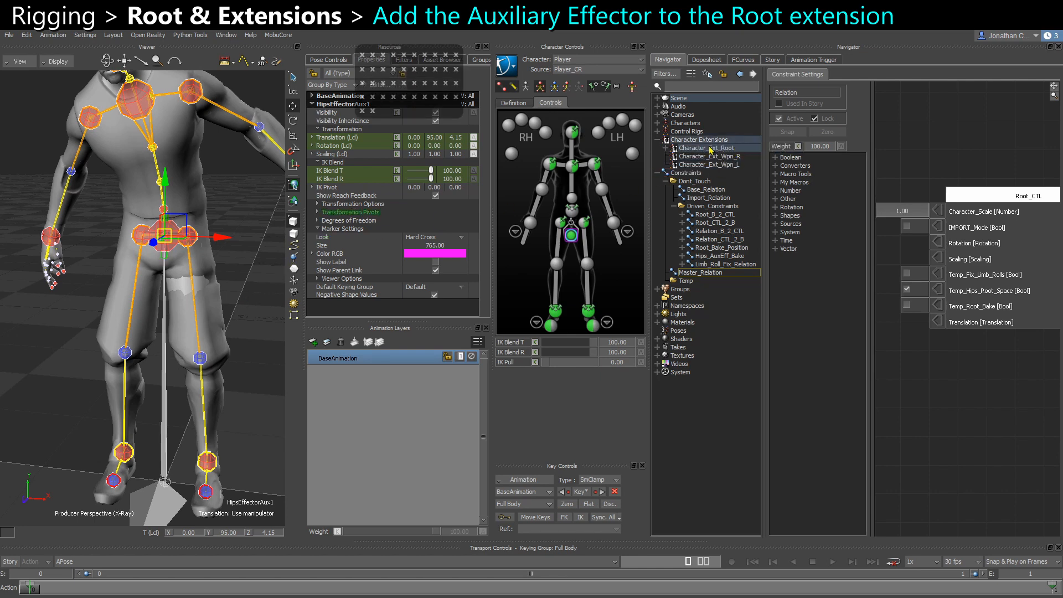
pyautogui.click(714, 149)
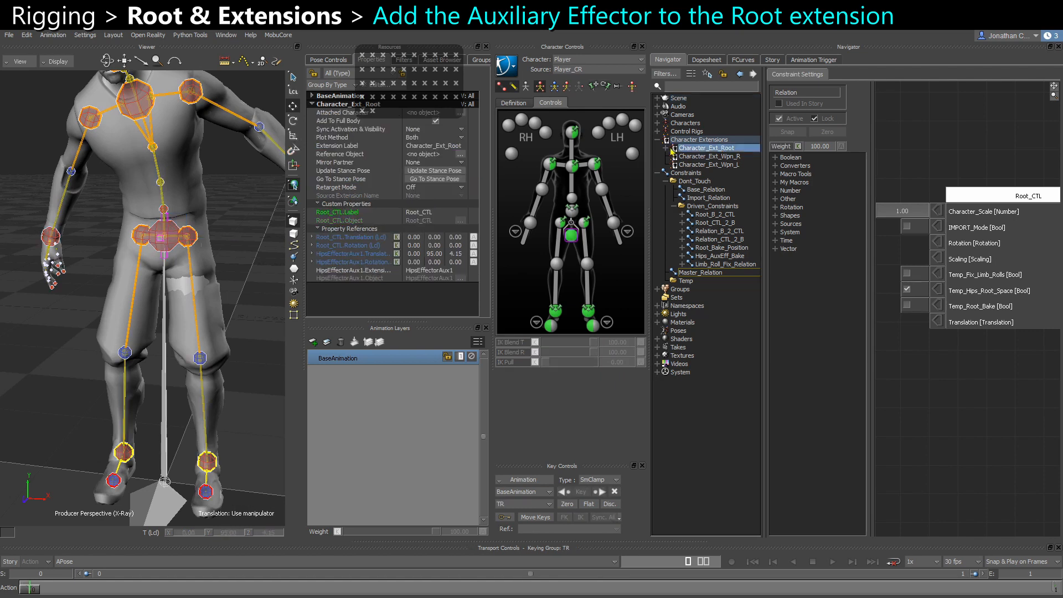
pyautogui.click(667, 149)
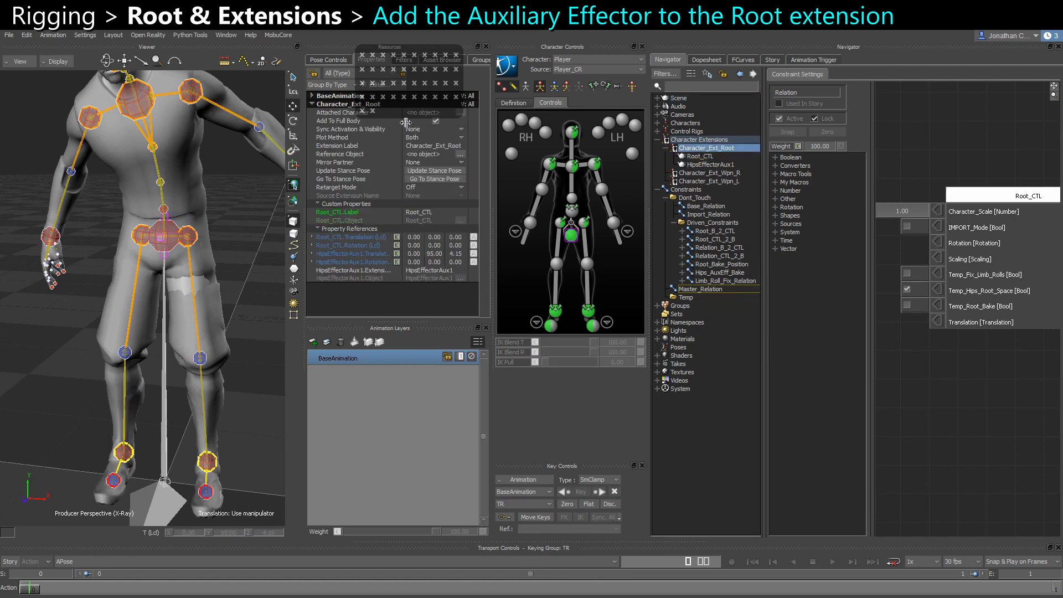
# Set Player as the attached character of Character_Ext_Root and accept the reference object notice.
pyautogui.click(659, 123)
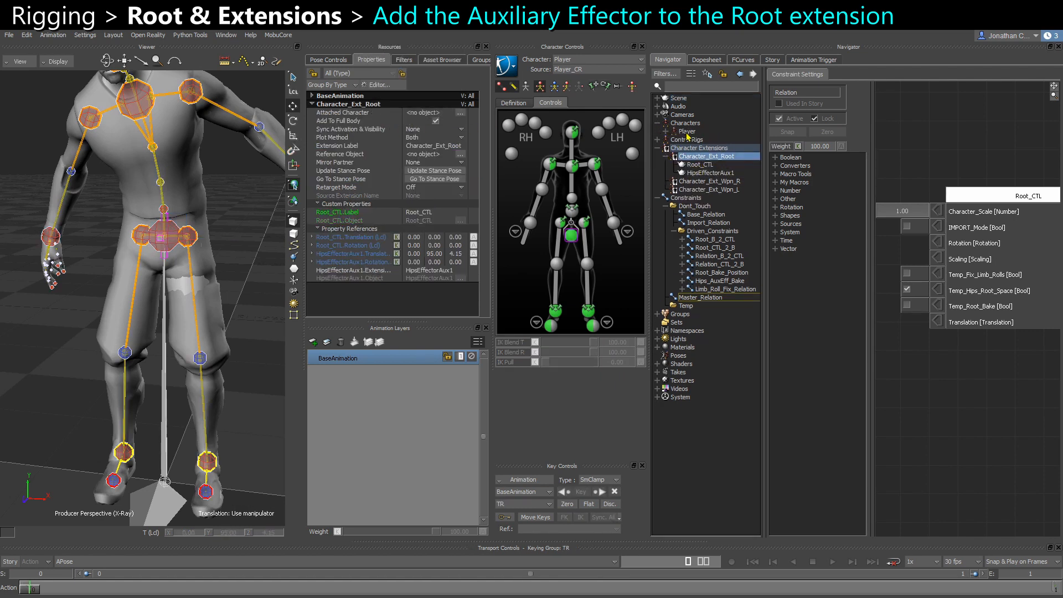
pyautogui.moveTo(688, 136); pyautogui.dragTo(420, 115)
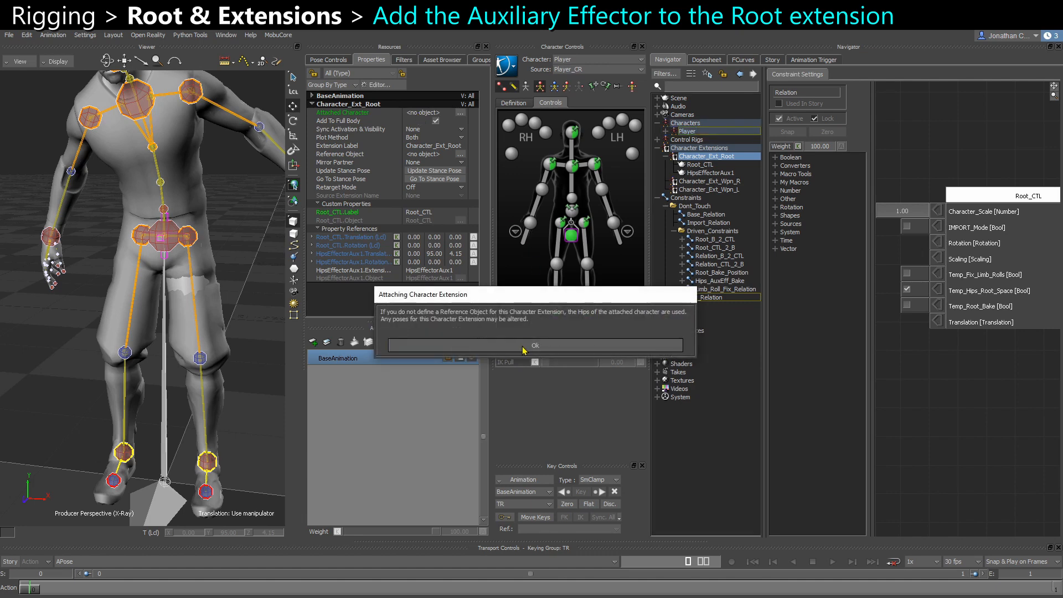
pyautogui.click(523, 345)
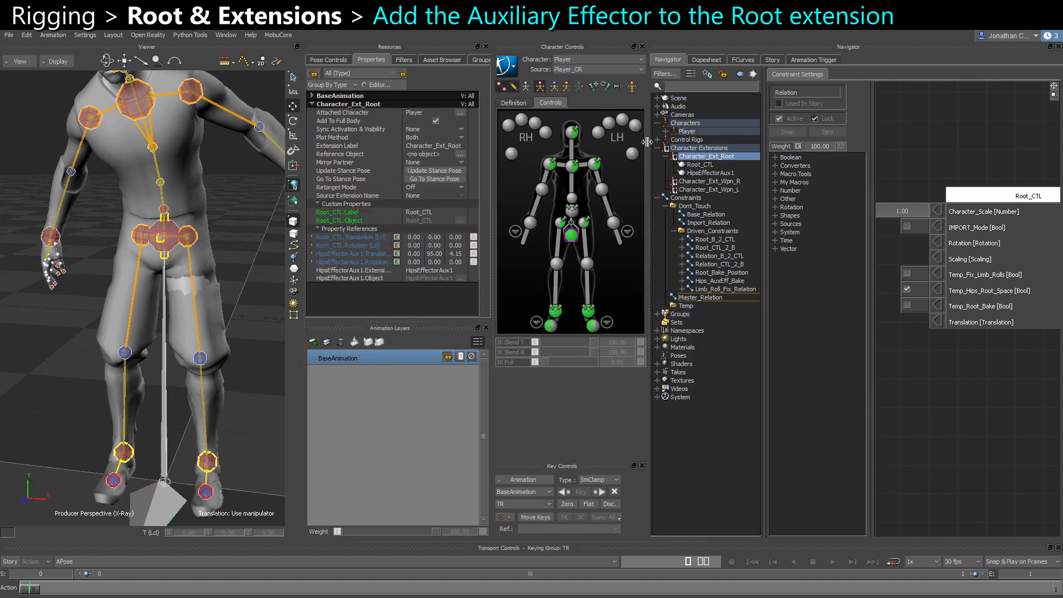
pyautogui.keyDown('ctrl'); pyautogui.keyDown('shift'); pyautogui.moveTo(191, 344); pyautogui.dragTo(175, 299); pyautogui.keyUp('shift'); pyautogui.keyUp('ctrl')
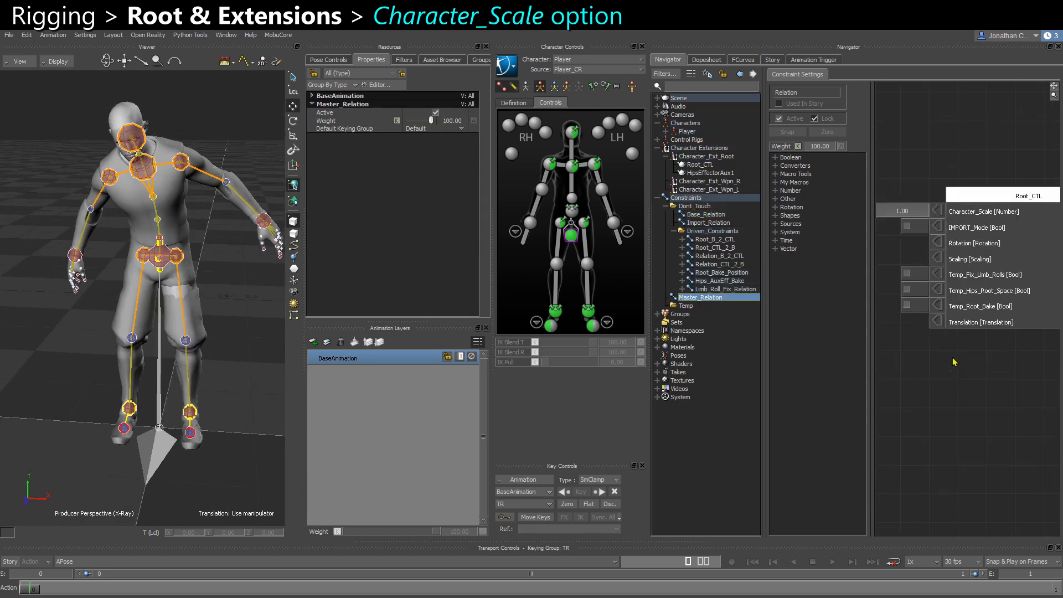
# Try a higher Character_Scale for Root_CTL in Master_Relation and set it back to 1.
pyautogui.keyDown('shift'); pyautogui.moveTo(954, 362); pyautogui.dragTo(977, 348); pyautogui.keyUp('shift')
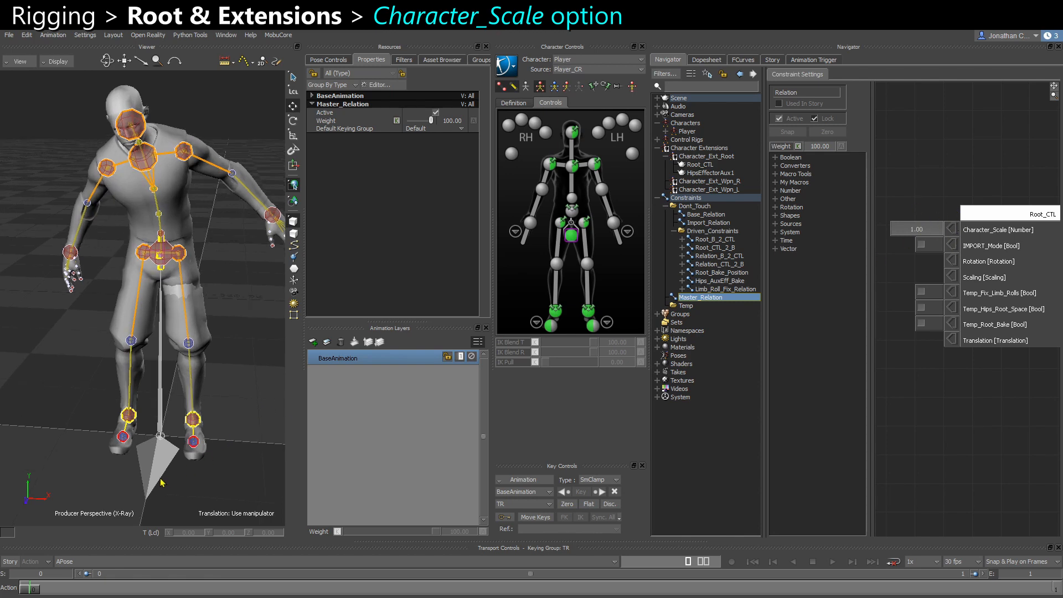
pyautogui.click(171, 464)
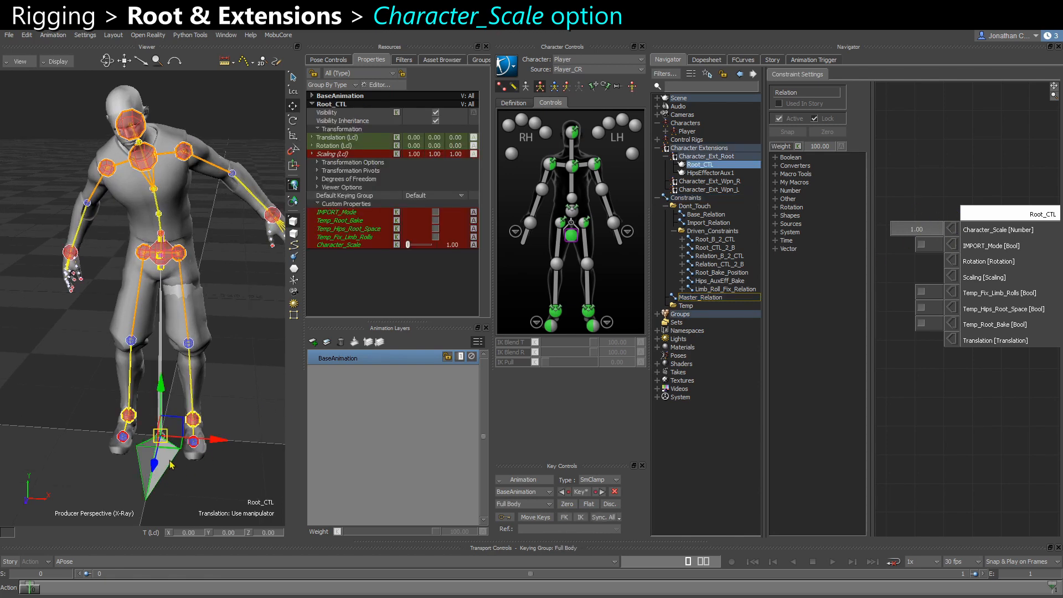
pyautogui.click(338, 245)
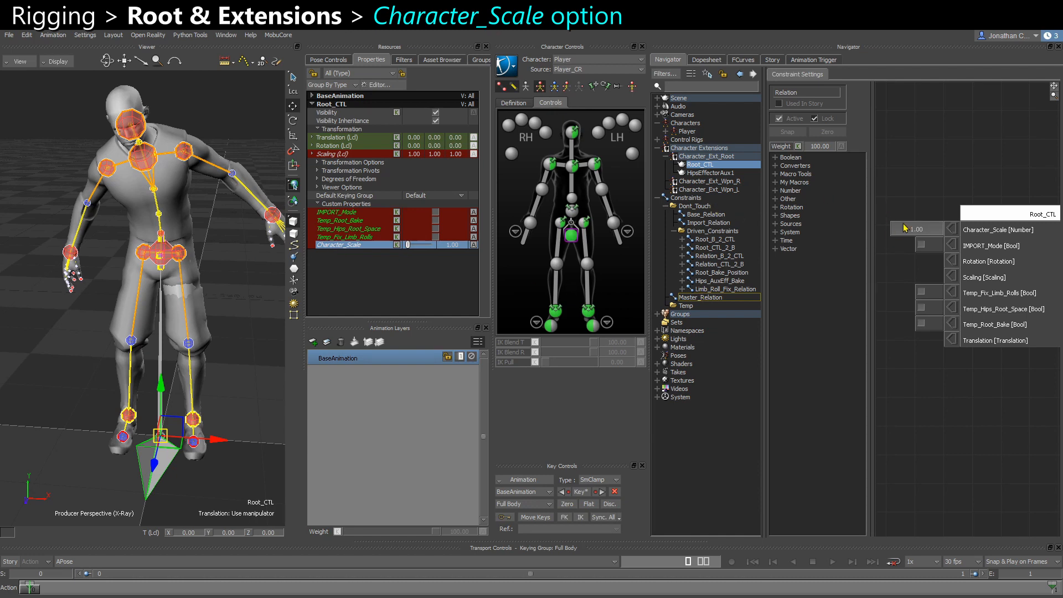
pyautogui.moveTo(911, 226)
pyautogui.mouseDown()
pyautogui.moveTo(929, 225)
pyautogui.moveTo(907, 226)
pyautogui.mouseUp()
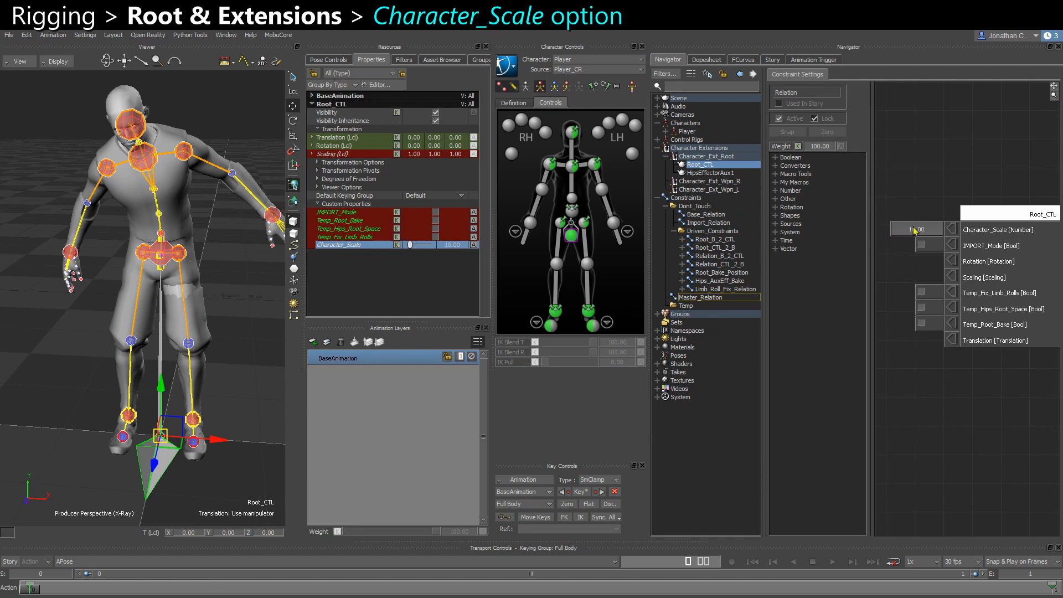
pyautogui.write('1')
pyautogui.press('Return')
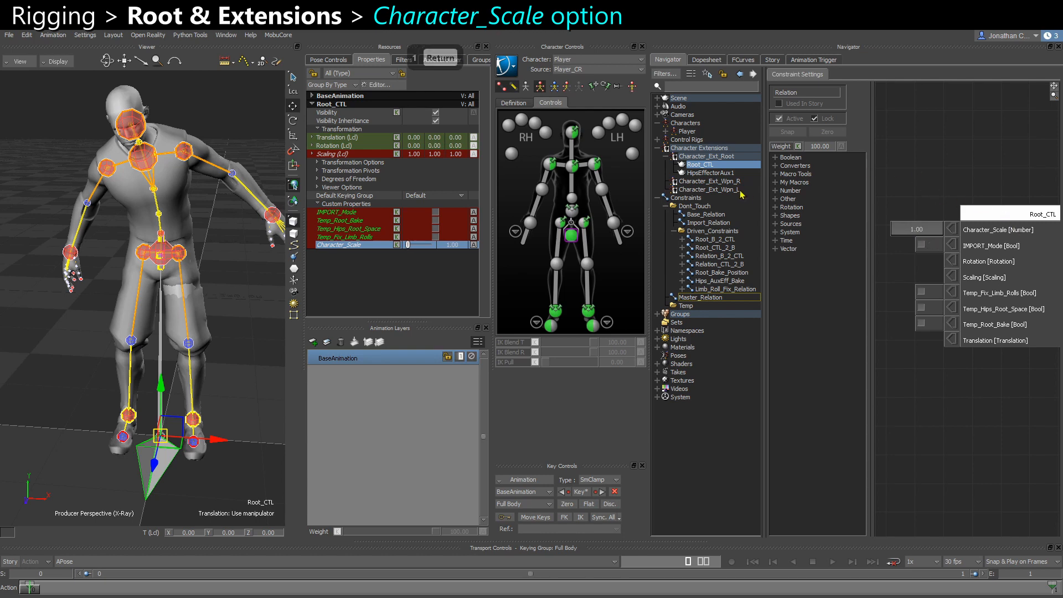
# Examine in Base_Relation how Root_CTL's Character_Scale output feeds the Character_Scale number-to-vector node.
pyautogui.click(665, 158)
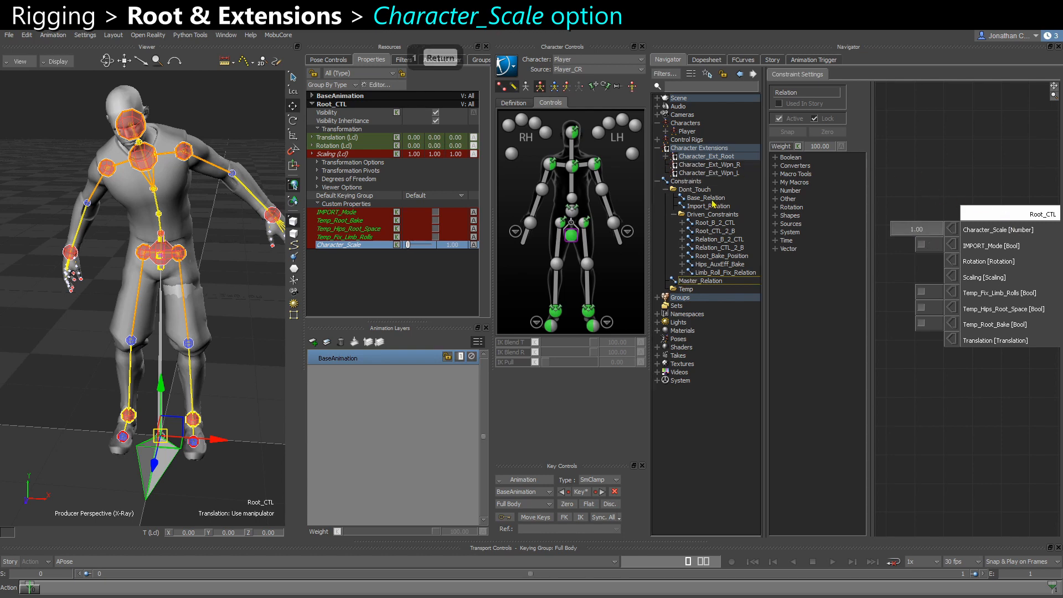
pyautogui.click(716, 198)
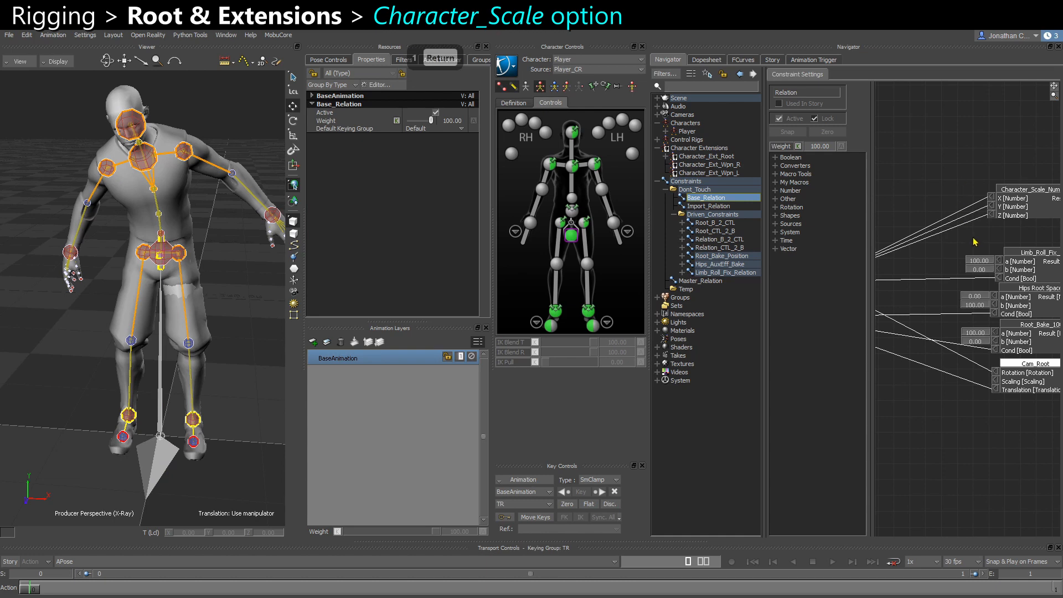
pyautogui.keyDown('ctrl'); pyautogui.moveTo(974, 238); pyautogui.dragTo(1050, 220); pyautogui.keyUp('ctrl')
pyautogui.keyDown('shift'); pyautogui.moveTo(912, 248); pyautogui.dragTo(950, 243); pyautogui.keyUp('shift')
pyautogui.click(957, 275)
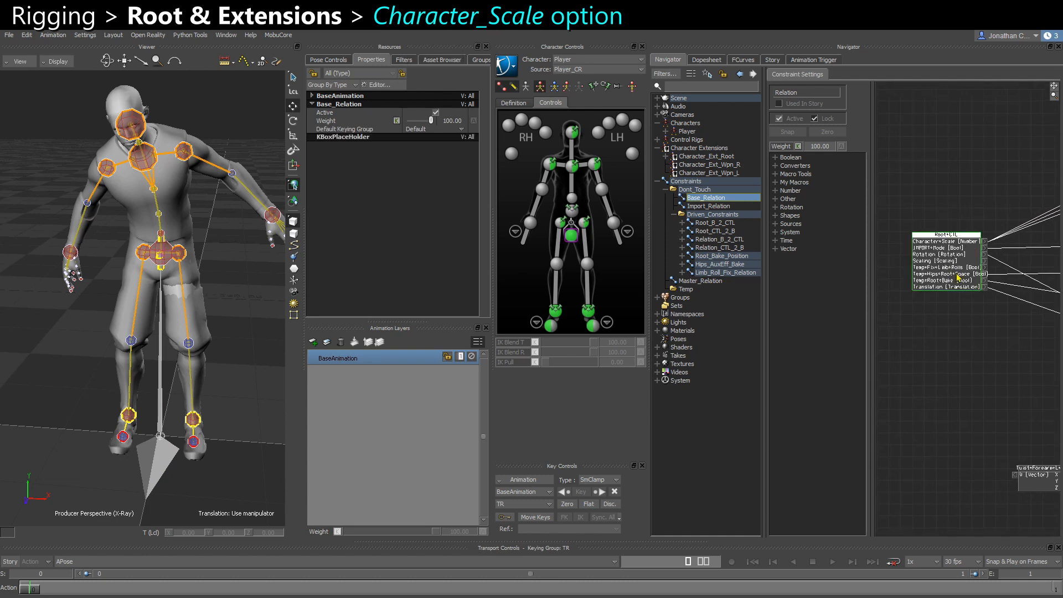
pyautogui.keyDown('shift'); pyautogui.moveTo(1058, 241); pyautogui.dragTo(965, 275); pyautogui.keyUp('shift')
pyautogui.keyDown('shift'); pyautogui.moveTo(1049, 225); pyautogui.dragTo(994, 218); pyautogui.keyUp('shift')
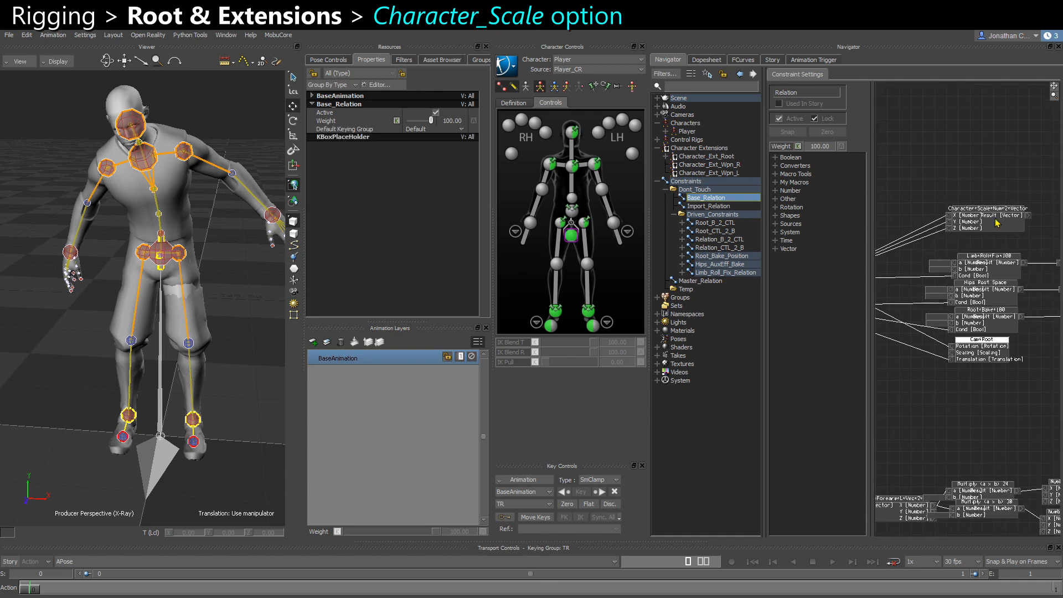
pyautogui.keyDown('shift'); pyautogui.moveTo(1059, 213); pyautogui.dragTo(1019, 205); pyautogui.keyUp('shift')
pyautogui.keyDown('ctrl'); pyautogui.moveTo(923, 224); pyautogui.dragTo(1052, 266); pyautogui.keyUp('ctrl')
pyautogui.click(948, 194)
pyautogui.keyDown('shift'); pyautogui.moveTo(936, 282); pyautogui.dragTo(1039, 272); pyautogui.keyUp('shift')
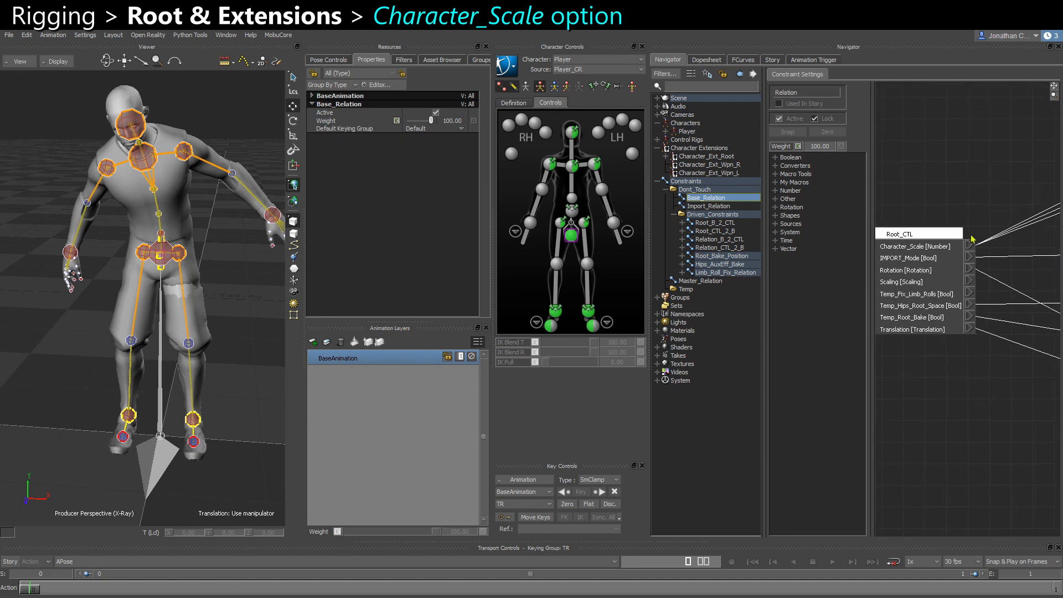
pyautogui.keyDown('ctrl'); pyautogui.moveTo(911, 239); pyautogui.dragTo(929, 249); pyautogui.keyUp('ctrl')
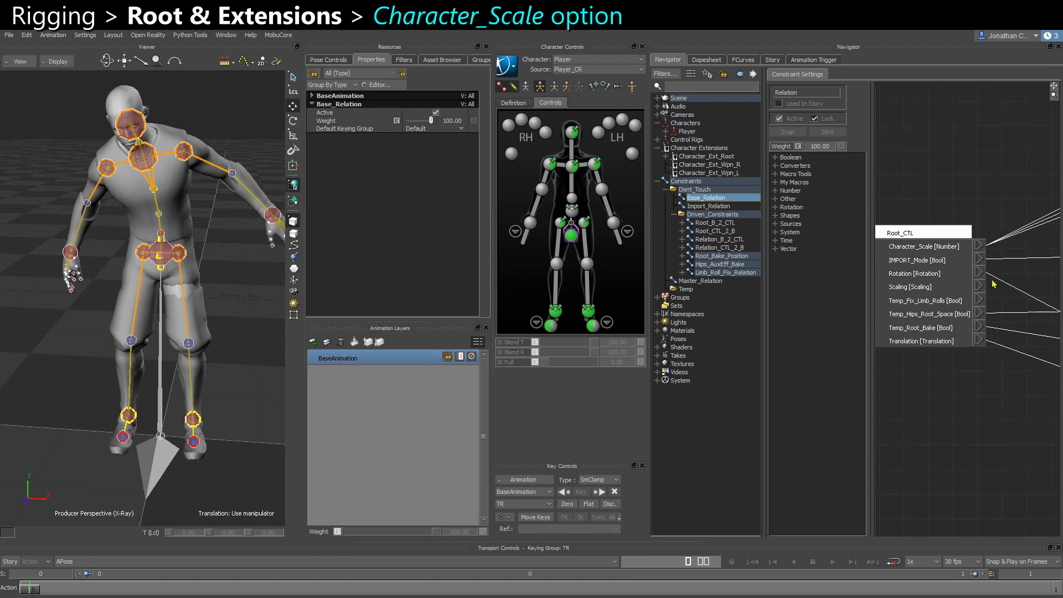
pyautogui.keyDown('shift'); pyautogui.moveTo(994, 284); pyautogui.dragTo(907, 303); pyautogui.keyUp('shift')
pyautogui.keyDown('shift'); pyautogui.moveTo(1025, 299); pyautogui.dragTo(938, 321); pyautogui.keyUp('shift')
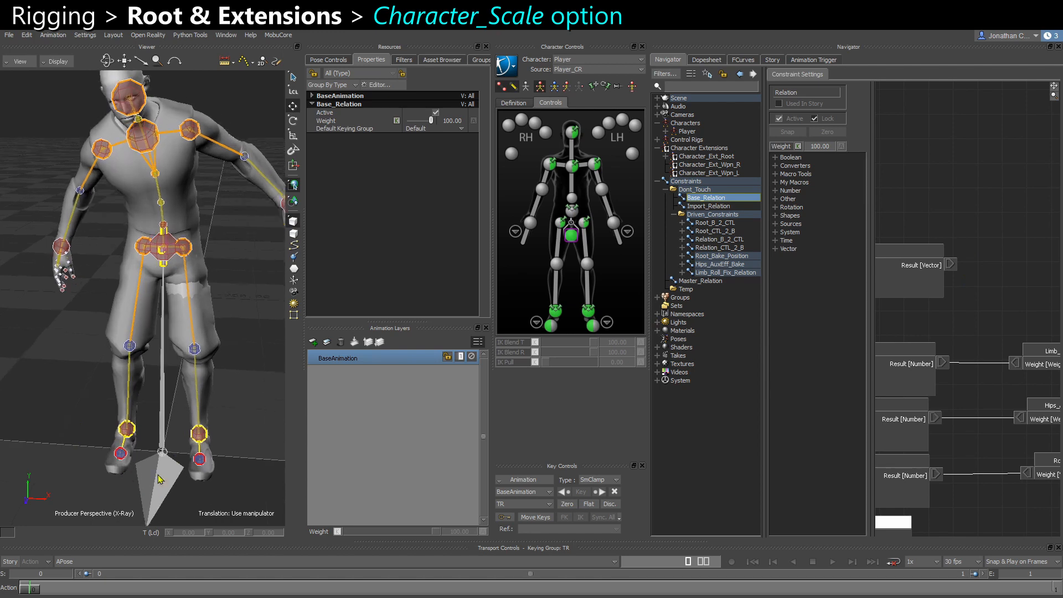
# Add the Player_Ctrl:Reference node from the schematic to Base_Relation as a receiver.
pyautogui.hotkey('ctrl', 'w')
pyautogui.keyDown('ctrl'); pyautogui.moveTo(208, 391); pyautogui.dragTo(162, 375); pyautogui.keyUp('ctrl')
pyautogui.keyDown('shift'); pyautogui.moveTo(183, 432); pyautogui.dragTo(213, 334); pyautogui.keyUp('shift')
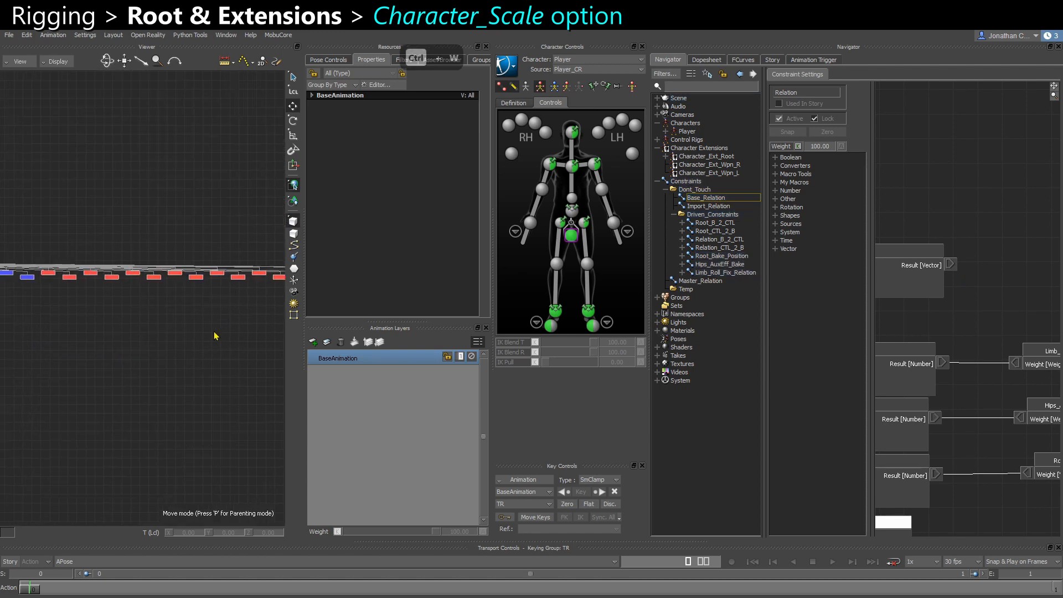
pyautogui.keyDown('shift'); pyautogui.moveTo(111, 365); pyautogui.dragTo(166, 358); pyautogui.keyUp('shift')
pyautogui.keyDown('ctrl'); pyautogui.moveTo(241, 302); pyautogui.dragTo(972, 183); pyautogui.keyUp('ctrl')
pyautogui.click(182, 289)
pyautogui.click(987, 197)
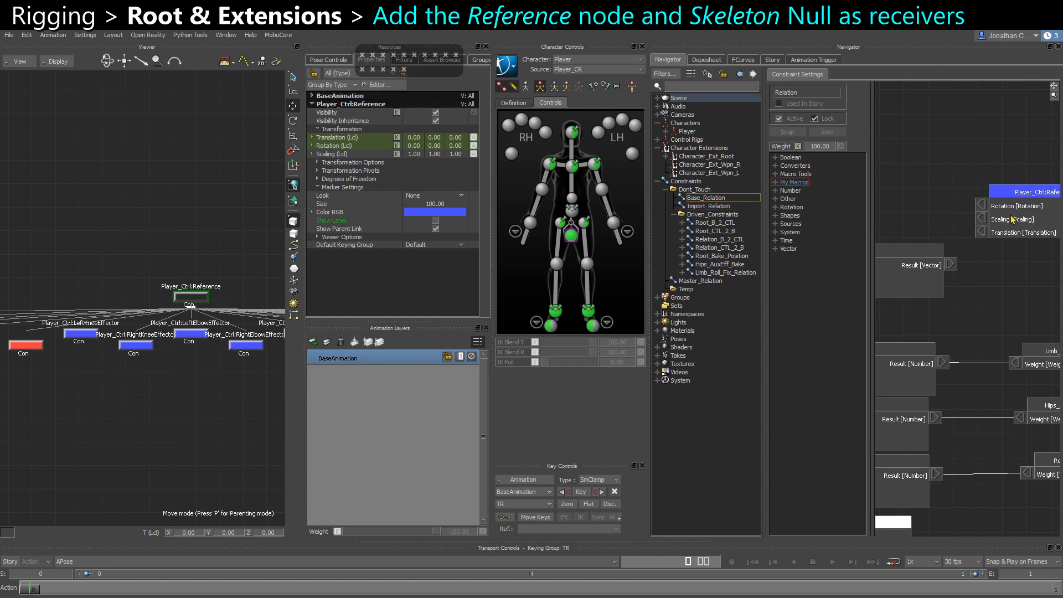
# Add the Skeleton null from the schematic to Base_Relation as a receiver below Player_Ctrl:Reference.
pyautogui.click(202, 220)
pyautogui.keyDown('ctrl'); pyautogui.moveTo(202, 221); pyautogui.dragTo(138, 232); pyautogui.keyUp('ctrl')
pyautogui.keyDown('shift'); pyautogui.moveTo(177, 241); pyautogui.dragTo(9, 266); pyautogui.keyUp('shift')
pyautogui.keyDown('shift'); pyautogui.moveTo(210, 263); pyautogui.dragTo(2, 252); pyautogui.keyUp('shift')
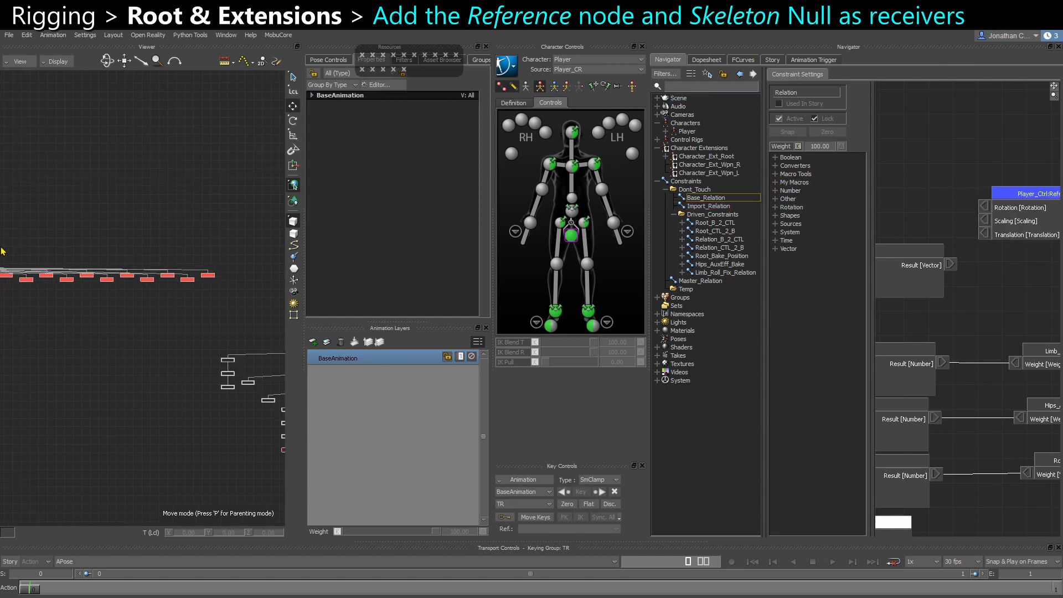
pyautogui.keyDown('shift'); pyautogui.moveTo(183, 247); pyautogui.dragTo(88, 237); pyautogui.keyUp('shift')
pyautogui.keyDown('shift'); pyautogui.moveTo(220, 303); pyautogui.dragTo(103, 317); pyautogui.keyUp('shift')
pyautogui.keyDown('ctrl'); pyautogui.moveTo(103, 316); pyautogui.dragTo(155, 304); pyautogui.keyUp('ctrl')
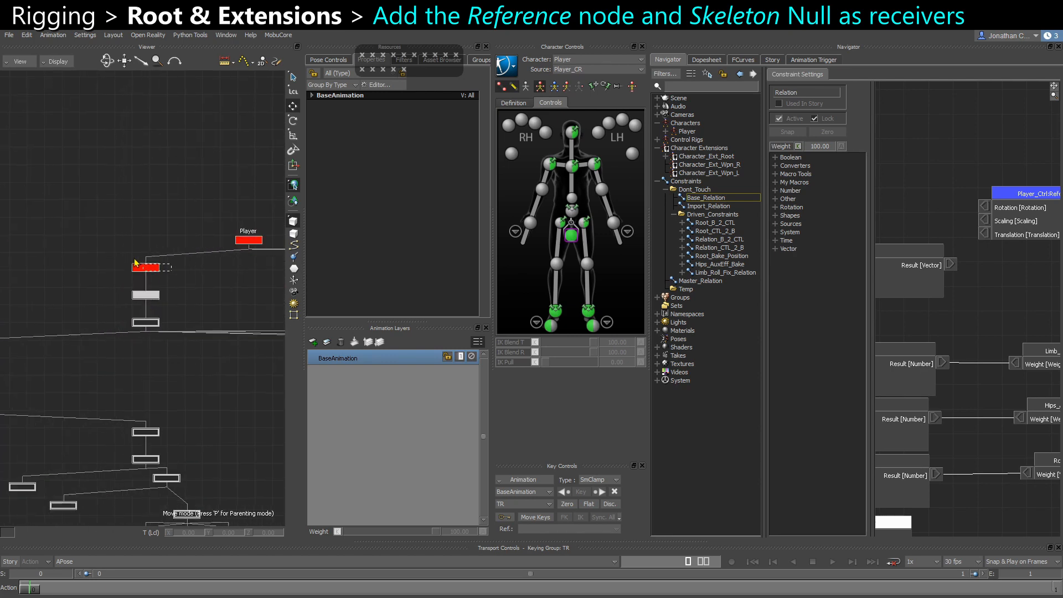
pyautogui.moveTo(140, 267); pyautogui.dragTo(1003, 278)
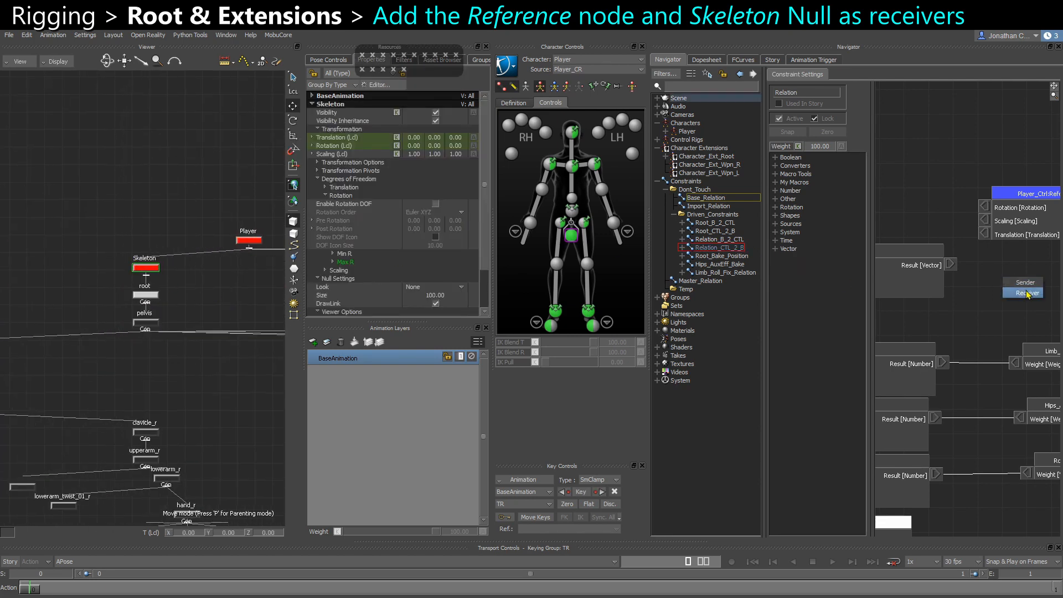
pyautogui.click(1028, 293)
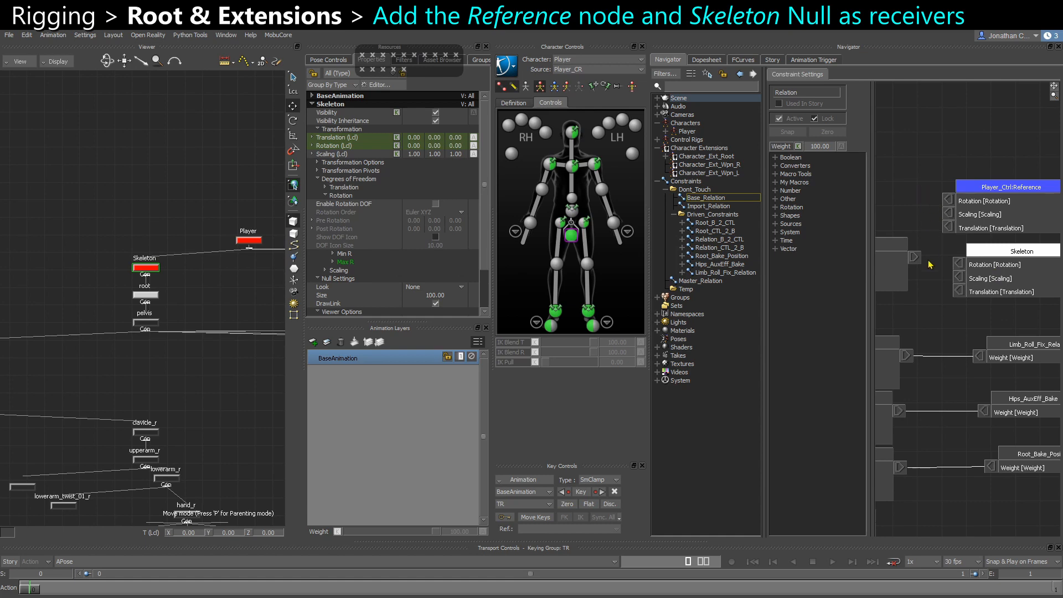
# Connect the Character_Scale vector result to the Scaling inputs of Player_Ctrl:Reference and Skeleton, and return to the 3D view.
pyautogui.moveTo(915, 257); pyautogui.dragTo(947, 214)
pyautogui.hotkey('ctrl', 'w')
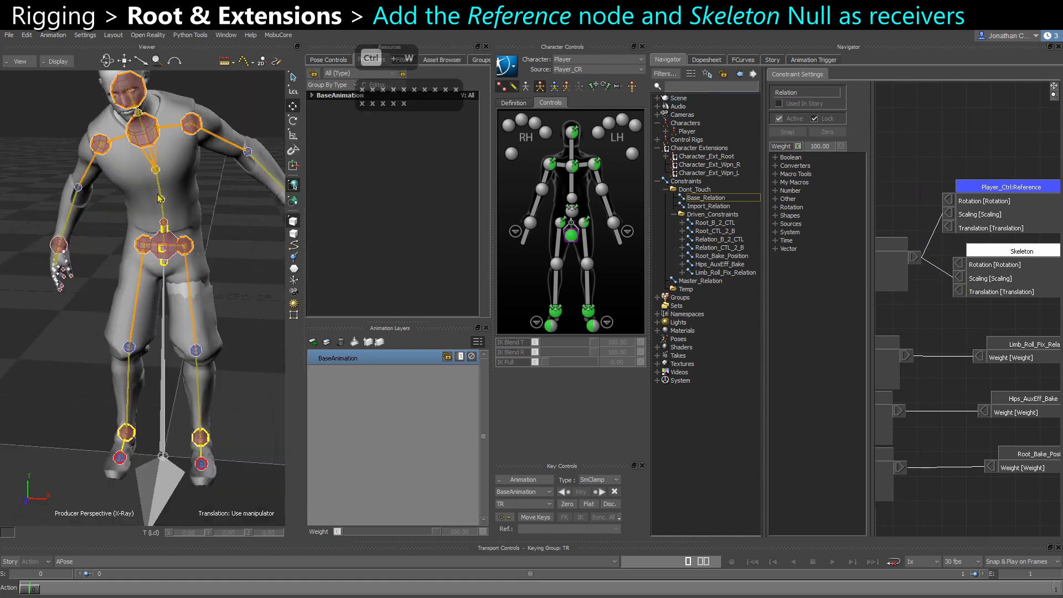
# Set Root_CTL's Character_Scale to 1.1 in Master_Relation to test the character scaling.
pyautogui.click(699, 281)
pyautogui.click(669, 190)
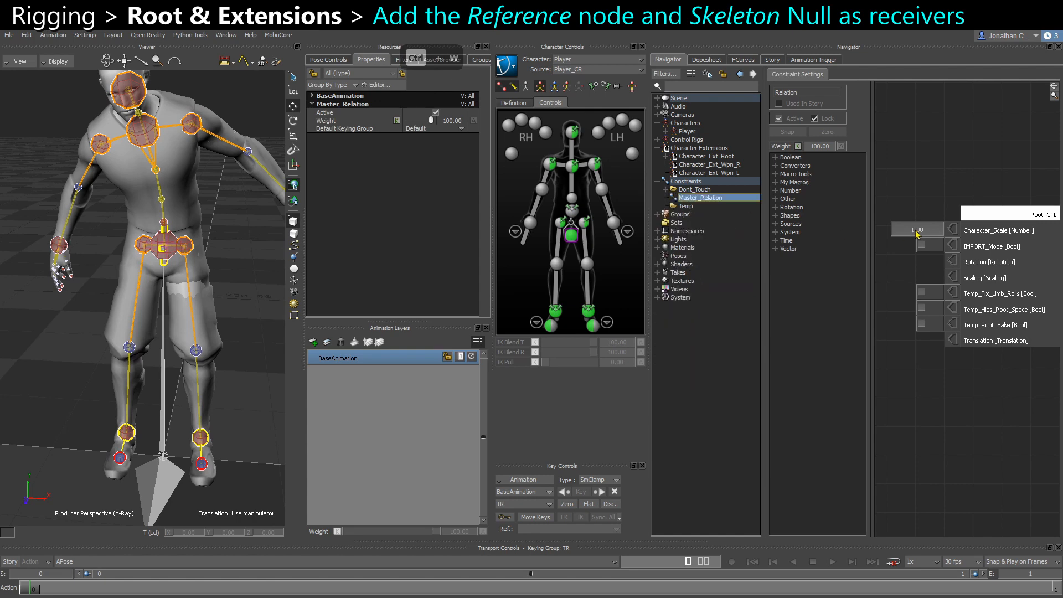
pyautogui.moveTo(917, 233); pyautogui.dragTo(920, 234)
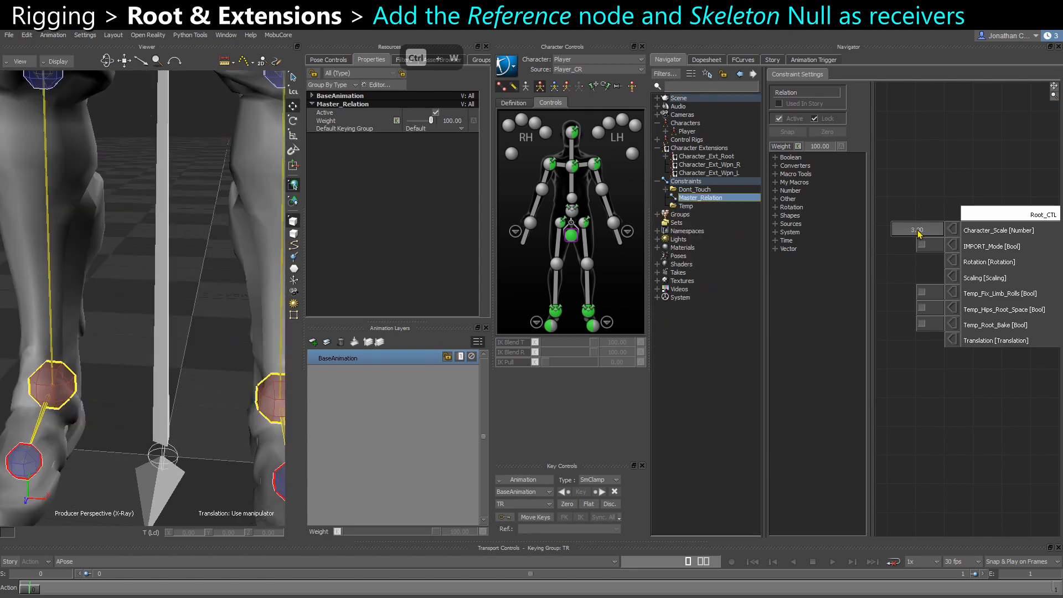
pyautogui.doubleClick(918, 232)
pyautogui.write('1.1')
pyautogui.press('Return')
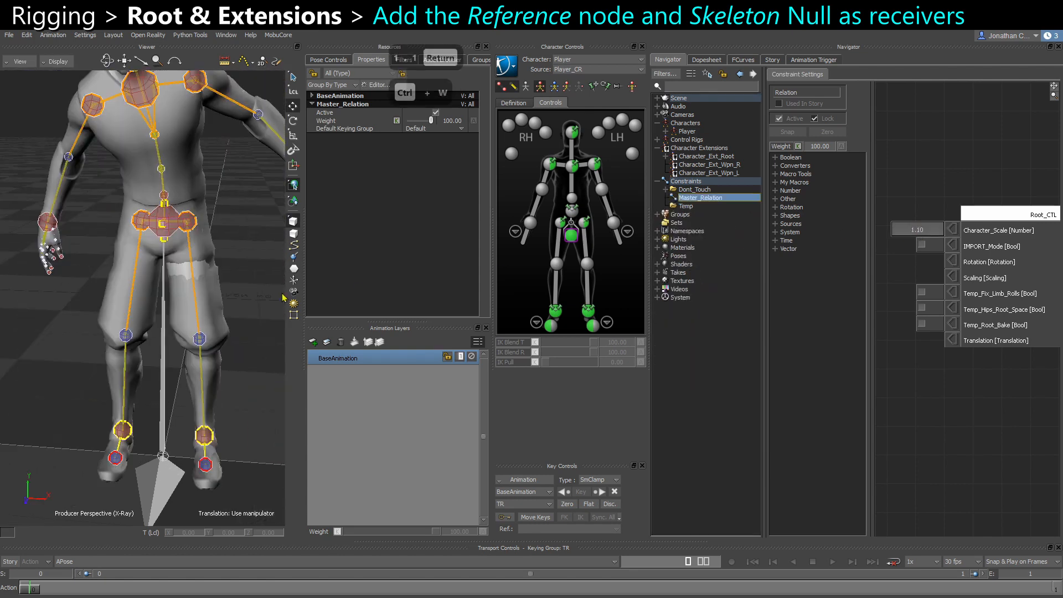
# Test the character scaling by setting Root_CTL's Character_Scale to 1.2, 1.4 and 0.8 in turn.
pyautogui.scroll(-3, 137, 275)
pyautogui.keyDown('alt'); pyautogui.moveTo(137, 275); pyautogui.dragTo(196, 272); pyautogui.keyUp('alt')
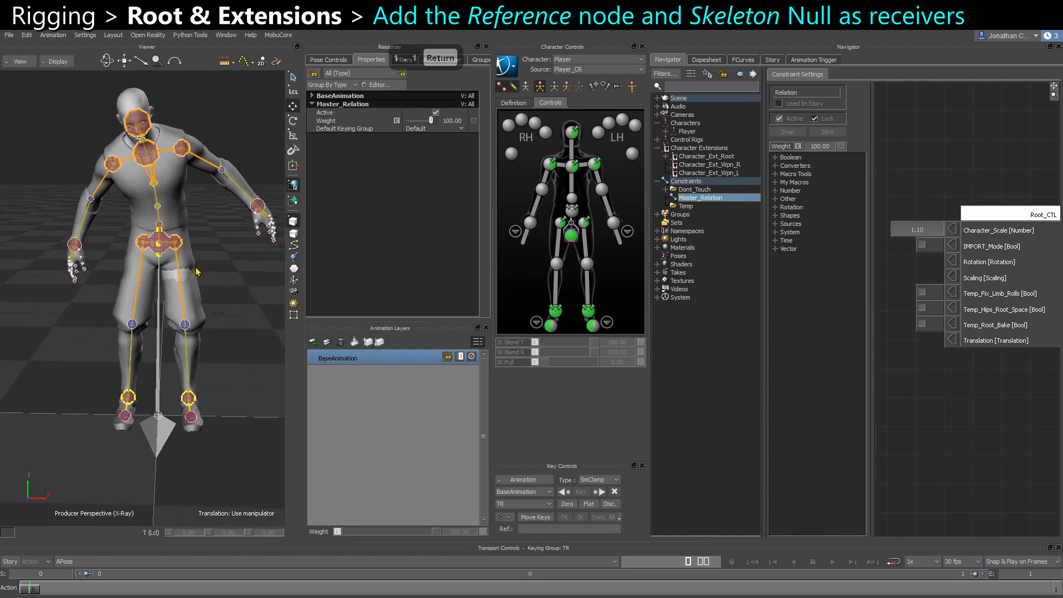
pyautogui.doubleClick(907, 233)
pyautogui.write('1.2')
pyautogui.press('Return')
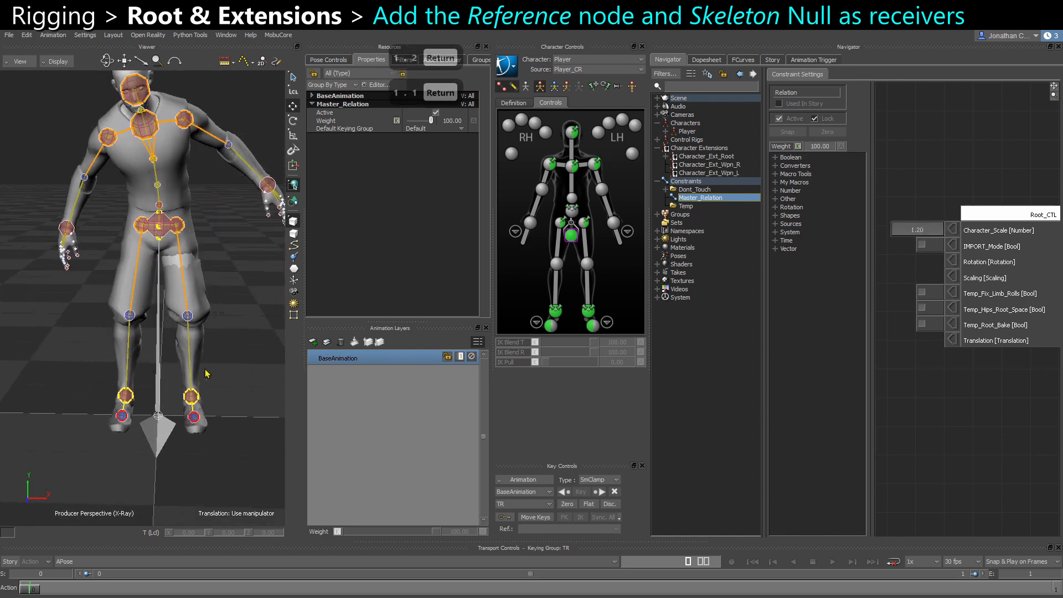
pyautogui.keyDown('alt'); pyautogui.moveTo(206, 374); pyautogui.dragTo(178, 346); pyautogui.keyUp('alt')
pyautogui.doubleClick(917, 230)
pyautogui.write('1.4')
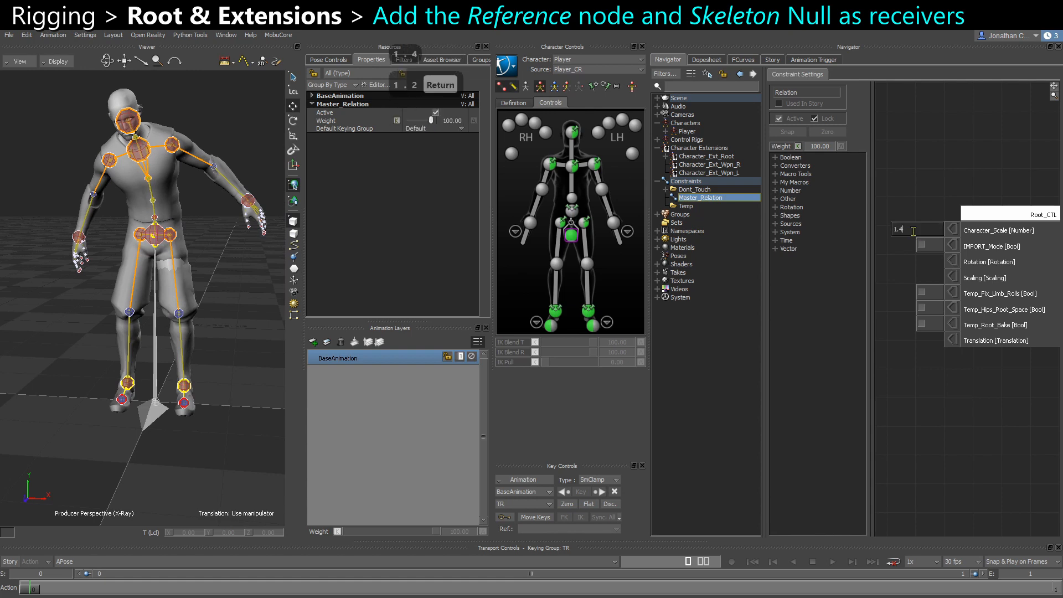
pyautogui.press('Return')
pyautogui.doubleClick(915, 231)
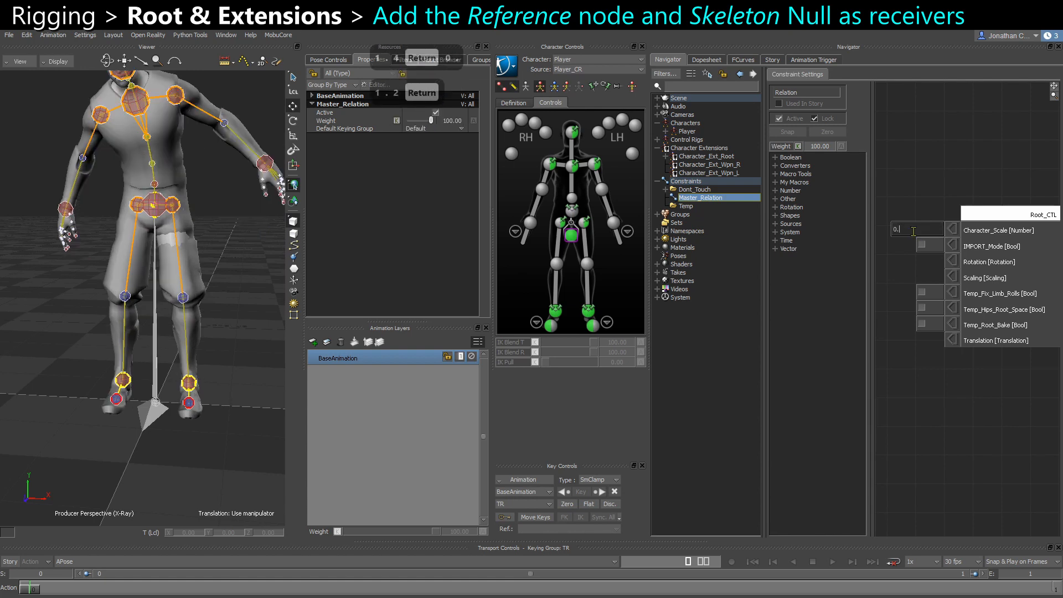
pyautogui.write('0.8')
pyautogui.press('Return')
# Move Root_CTL across the floor to about X -1, Z 50 and set its Character_Scale to 1.
pyautogui.keyDown('alt'); pyautogui.moveTo(136, 358); pyautogui.dragTo(129, 414); pyautogui.keyUp('alt')
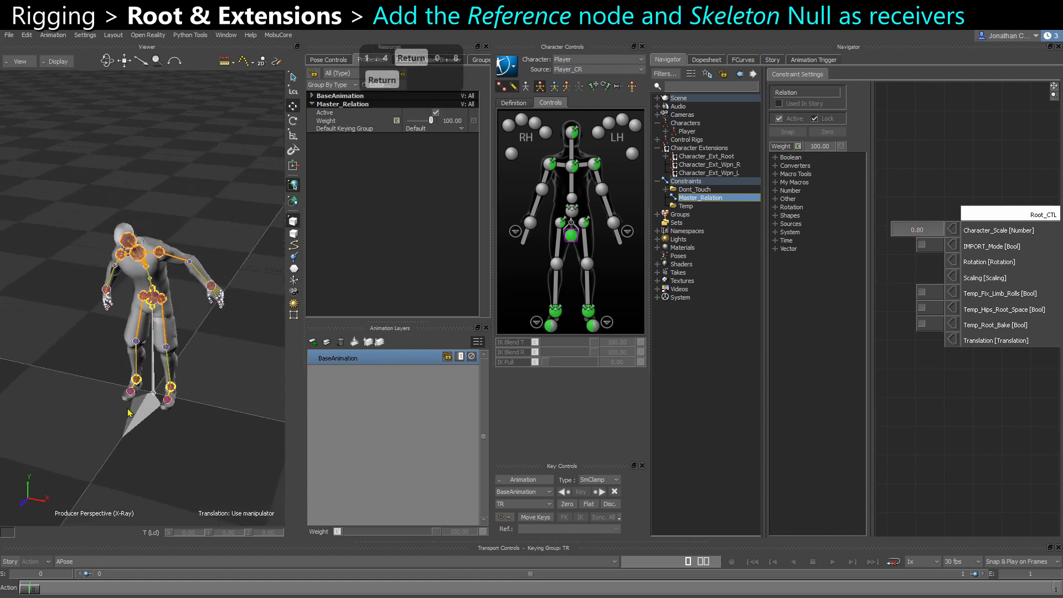
pyautogui.click(141, 416)
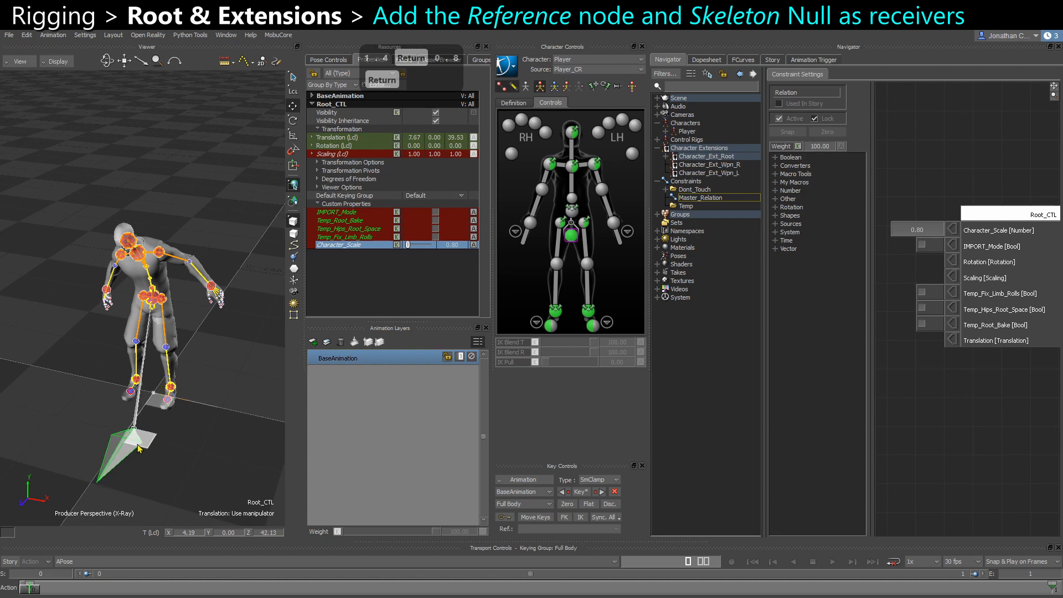
pyautogui.hotkey('ctrl', 'w')
pyautogui.write('1.')
pyautogui.press('Return')
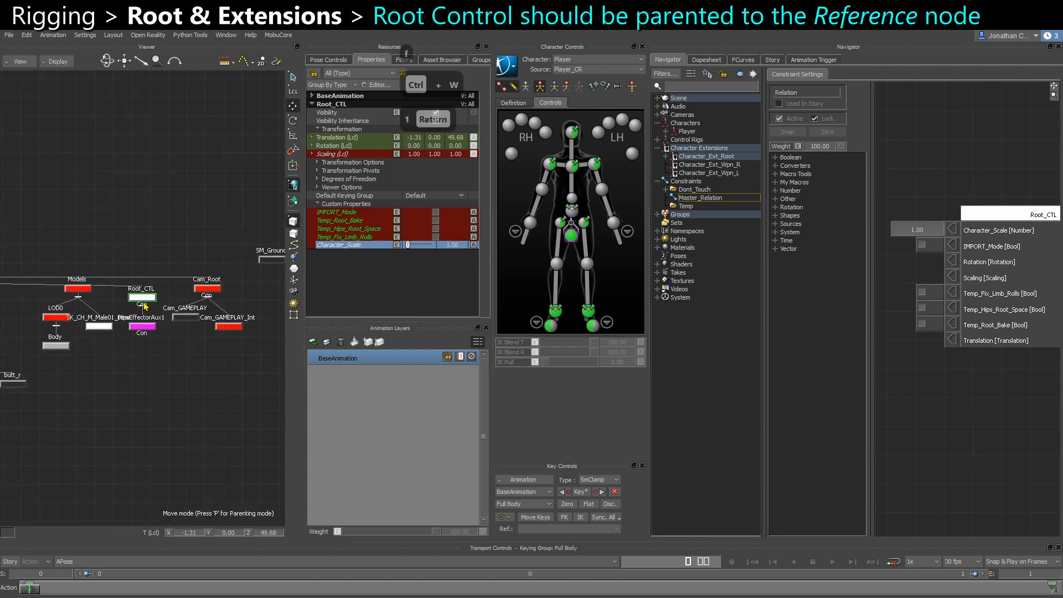
# Parent Root_CTL to the Player_Ctrl:Reference node in the schematic.
pyautogui.keyDown('alt'); pyautogui.moveTo(139, 336); pyautogui.dragTo(124, 373, button='right'); pyautogui.keyUp('alt')
pyautogui.keyDown('alt'); pyautogui.moveTo(124, 373); pyautogui.dragTo(154, 342, button='middle'); pyautogui.keyUp('alt')
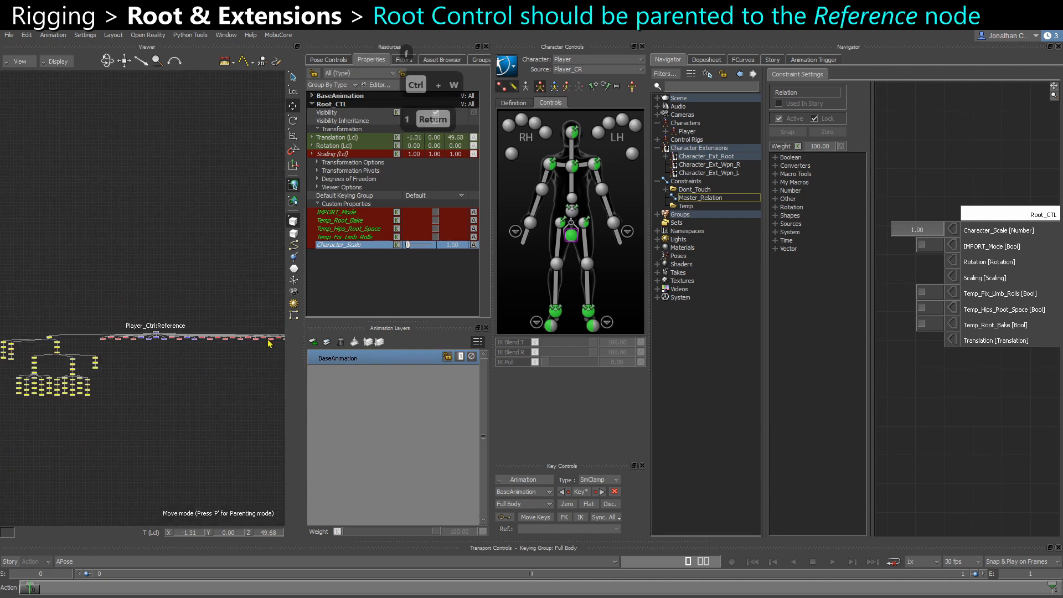
pyautogui.keyDown('alt'); pyautogui.moveTo(155, 342); pyautogui.dragTo(244, 335, button='right'); pyautogui.keyUp('alt')
pyautogui.press('x')
pyautogui.press('x')
pyautogui.press('x')
pyautogui.press('x')
pyautogui.press('x')
pyautogui.press('x')
pyautogui.press('x')
pyautogui.click(249, 334)
pyautogui.rightClick(239, 290)
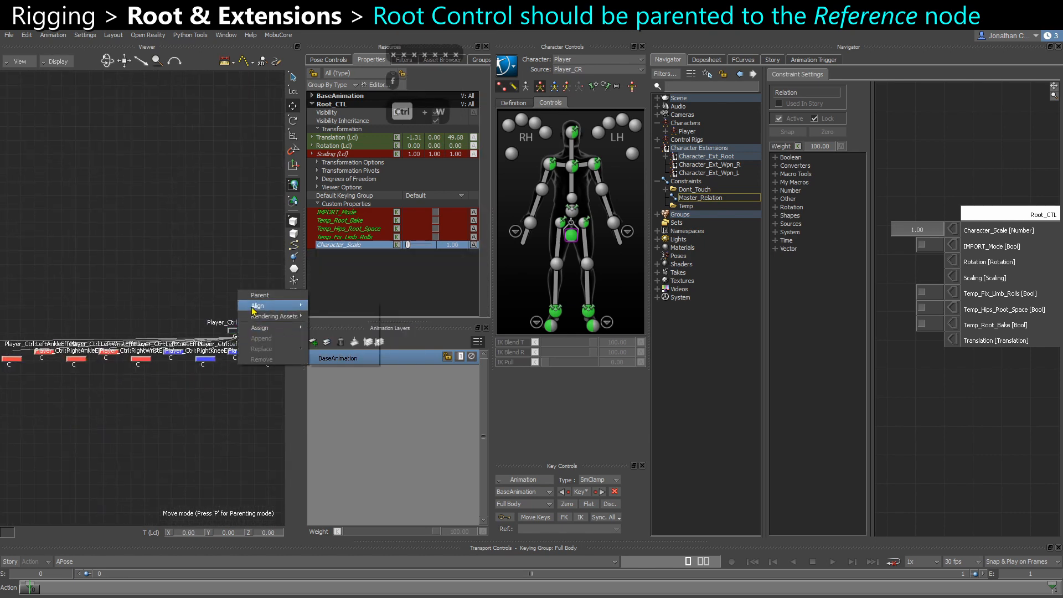
pyautogui.click(255, 301)
# Return to the 3D view, clear the selection and open Root_CTL's Character_Scale value in the relation.
pyautogui.keyDown('alt'); pyautogui.moveTo(221, 398); pyautogui.dragTo(155, 406, button='middle'); pyautogui.keyUp('alt')
pyautogui.hotkey('ctrl', 'w')
pyautogui.keyDown('alt'); pyautogui.moveTo(232, 387); pyautogui.dragTo(202, 392); pyautogui.keyUp('alt')
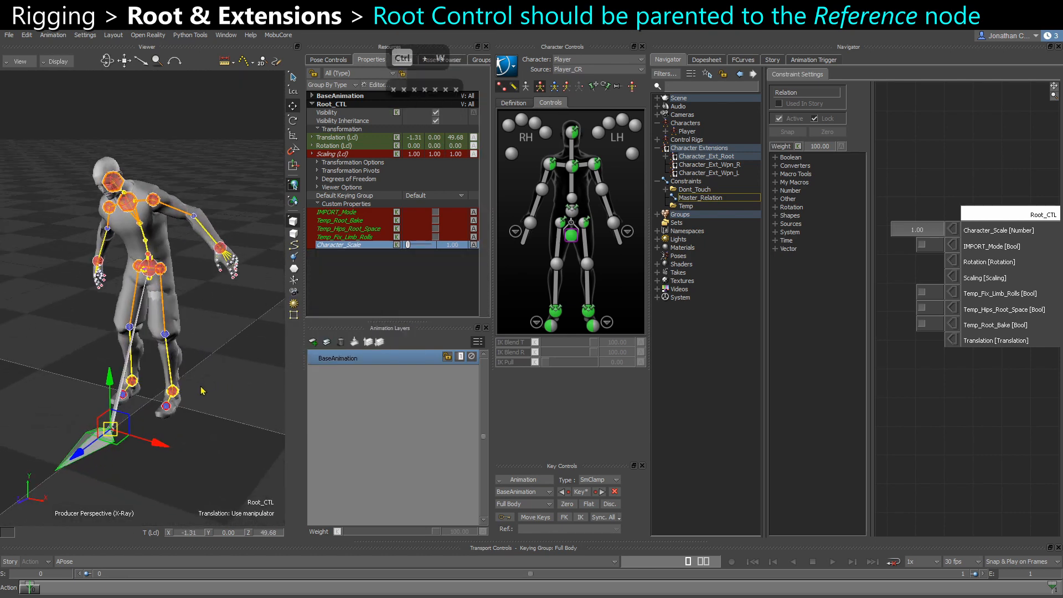
pyautogui.click(241, 369)
pyautogui.moveTo(912, 234); pyautogui.dragTo(908, 234)
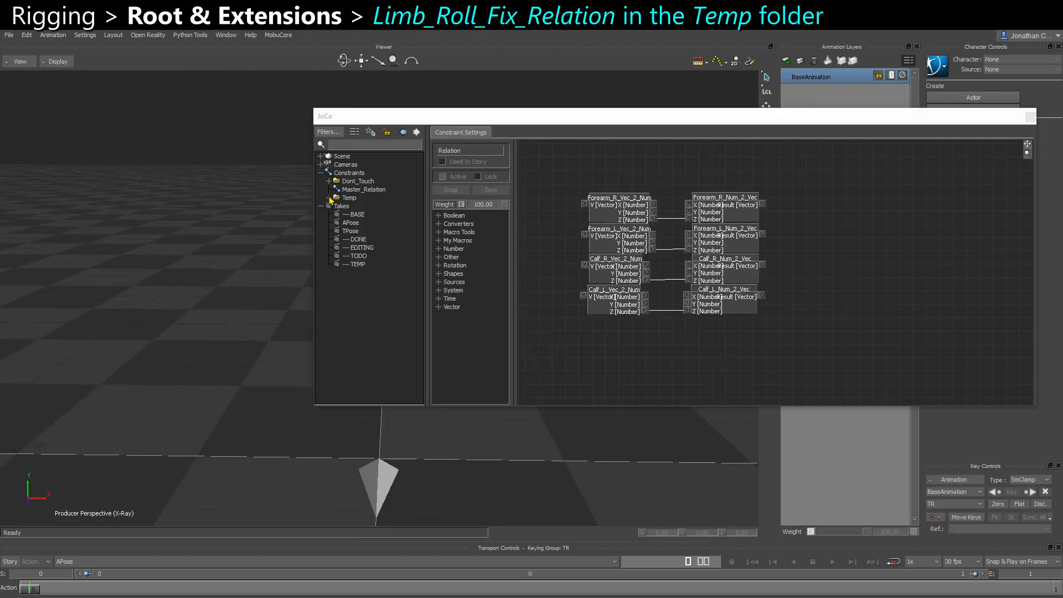
# Expand the Temp constraints folder and select Limb_Roll_Fix_Relation to examine its forearm and calf conversion boxes.
pyautogui.click(329, 198)
pyautogui.click(395, 205)
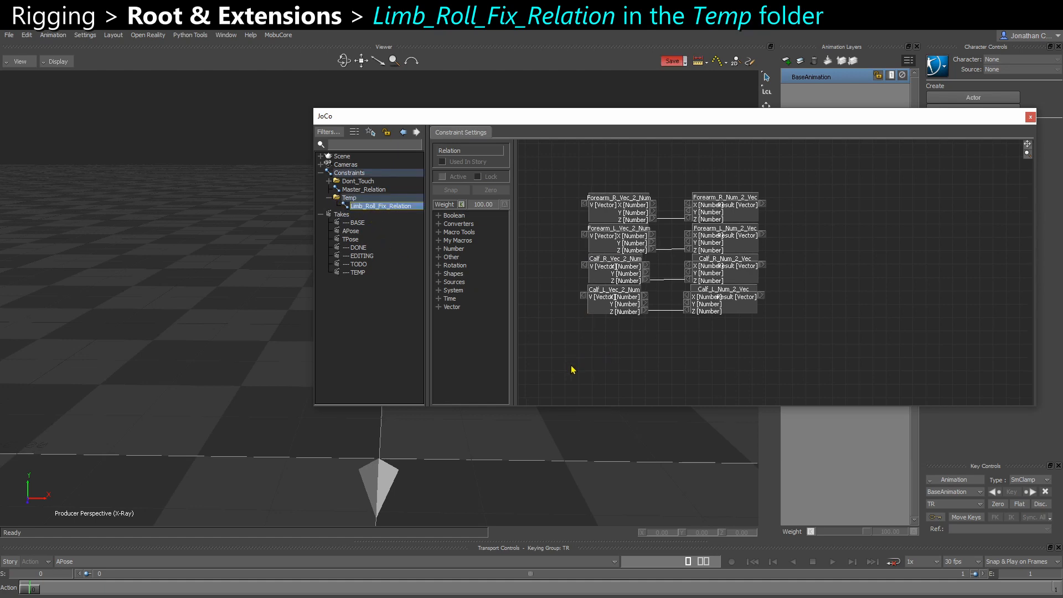
pyautogui.keyDown('shift'); pyautogui.moveTo(572, 366); pyautogui.dragTo(578, 370); pyautogui.keyUp('shift')
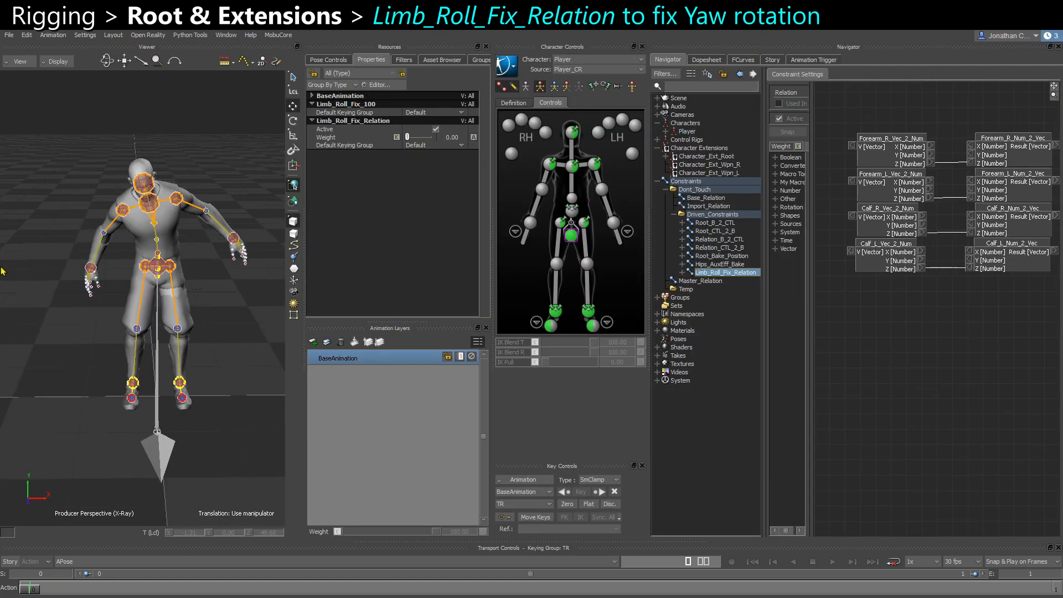
# Rotate the Player_Ctrl:RightForeArm control to demonstrate its yaw behaviour, and undo the rotations.
pyautogui.keyDown('ctrl'); pyautogui.keyDown('shift'); pyautogui.moveTo(122, 243); pyautogui.dragTo(103, 233); pyautogui.keyUp('shift'); pyautogui.keyUp('ctrl')
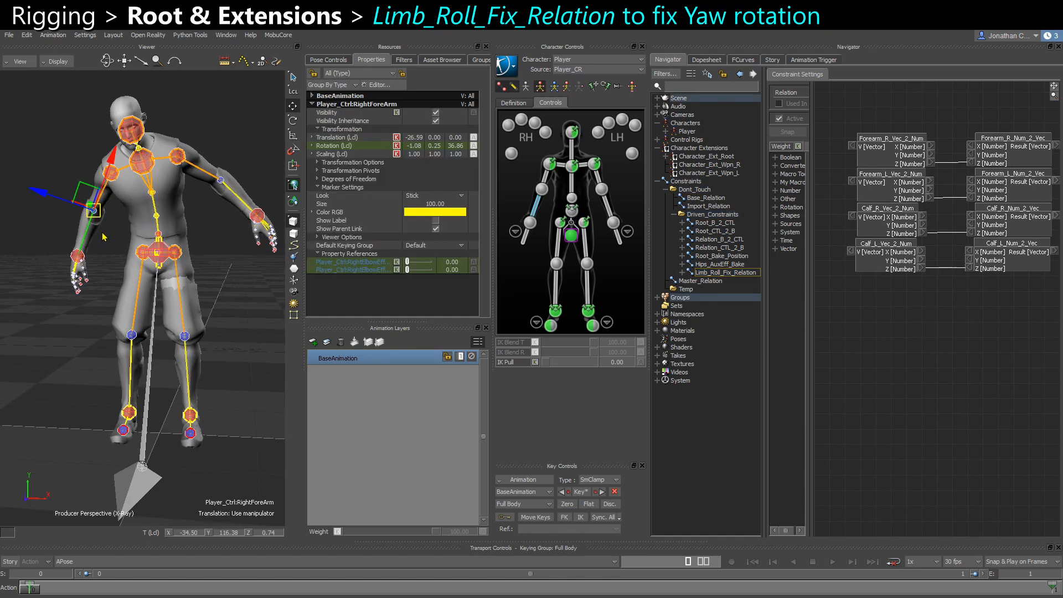
pyautogui.keyDown('alt'); pyautogui.moveTo(103, 237); pyautogui.dragTo(67, 194, button='right'); pyautogui.keyUp('alt')
pyautogui.press('e')
pyautogui.keyDown('alt'); pyautogui.moveTo(42, 189); pyautogui.dragTo(87, 246, button='middle'); pyautogui.keyUp('alt')
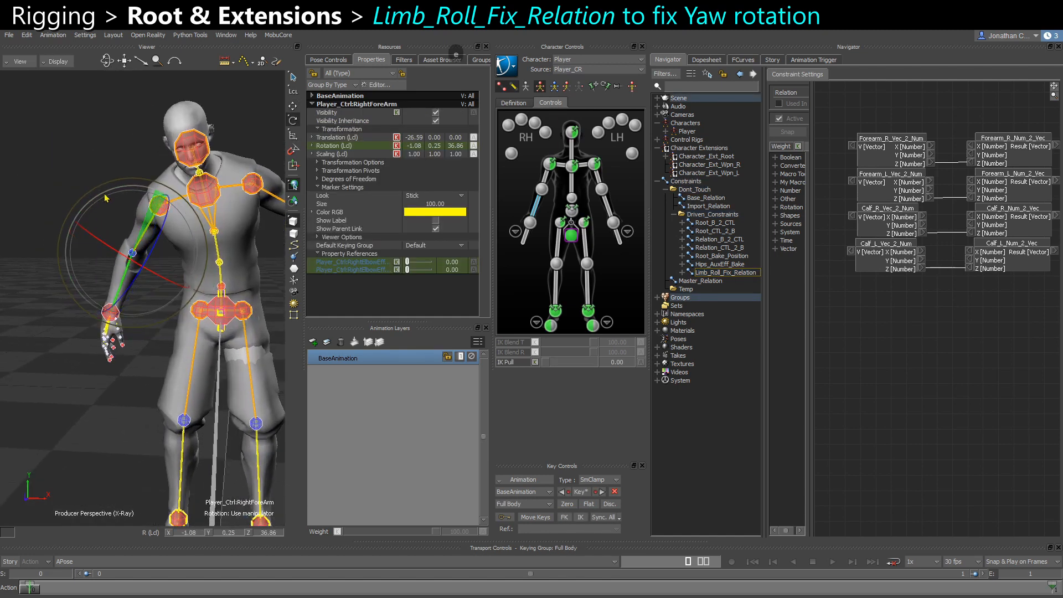
pyautogui.moveTo(84, 208); pyautogui.dragTo(159, 193)
pyautogui.hotkey('ctrl', 'z')
pyautogui.keyDown('alt'); pyautogui.moveTo(110, 246); pyautogui.dragTo(131, 261); pyautogui.keyUp('alt')
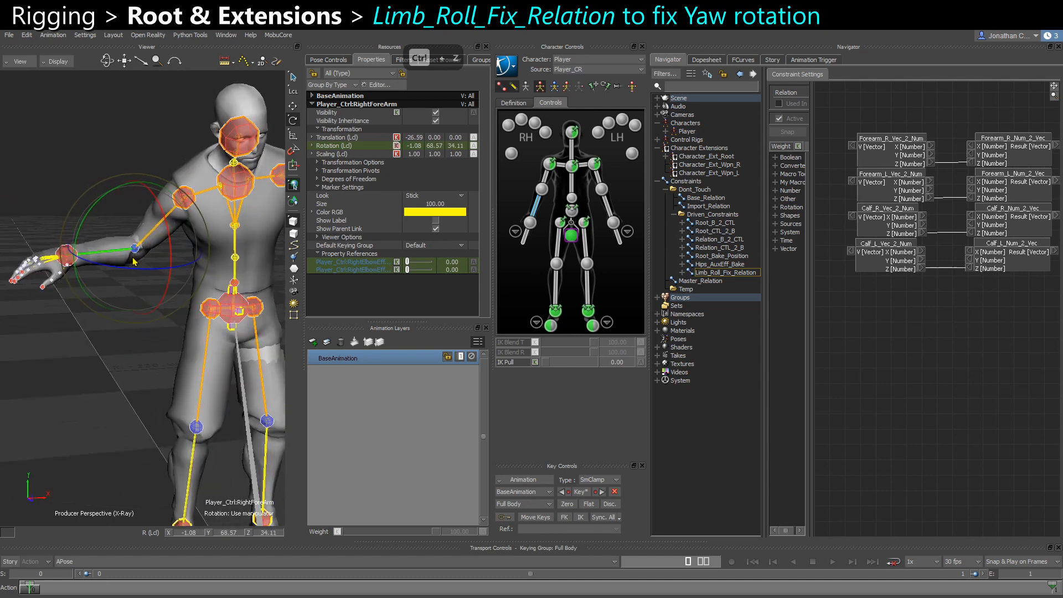
pyautogui.hotkey('ctrl', 'z')
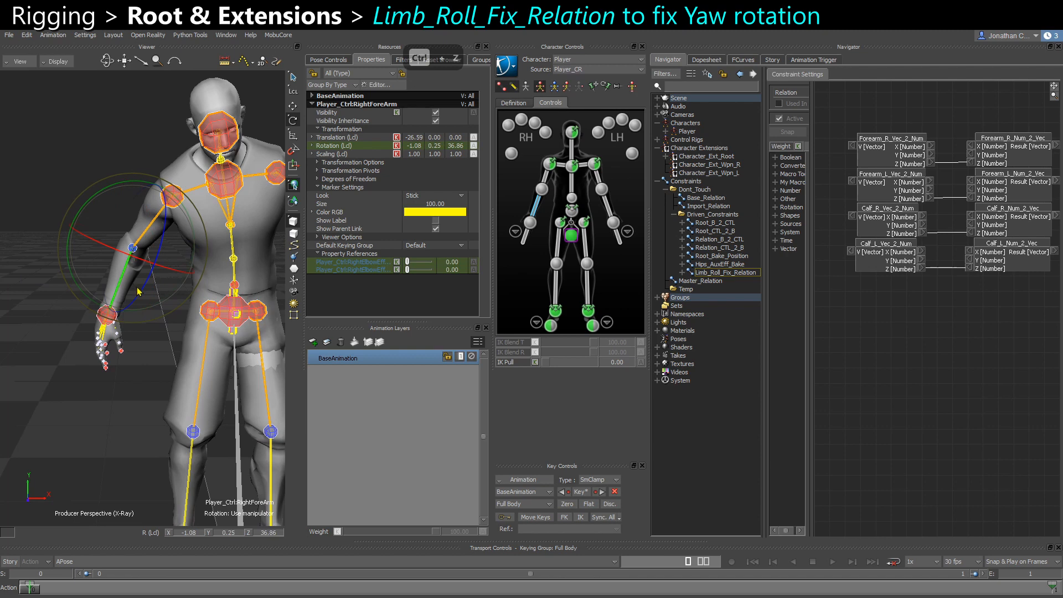
pyautogui.hotkey('ctrl', 'z')
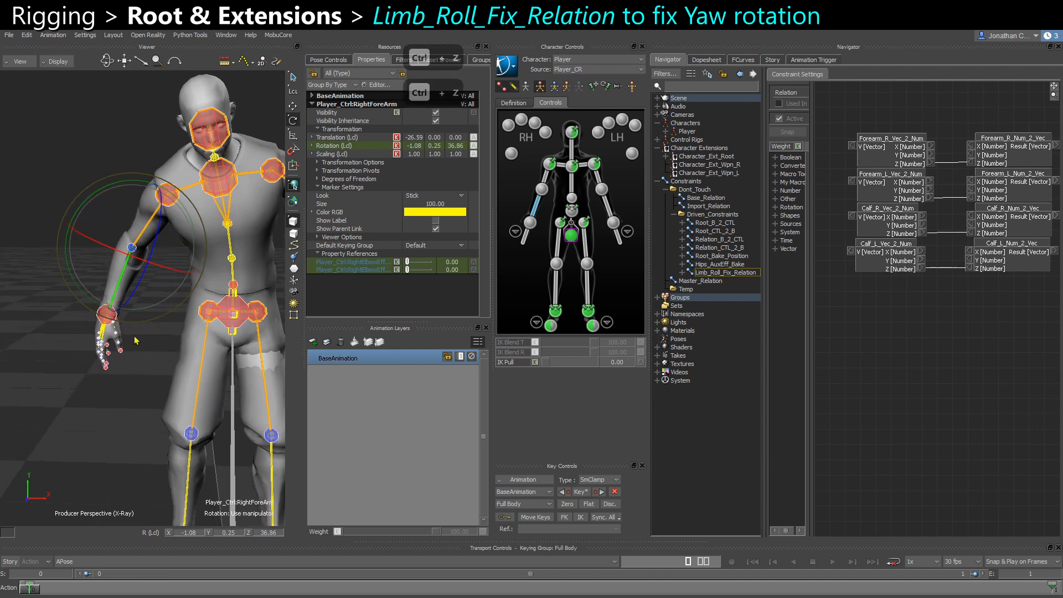
pyautogui.keyDown('alt'); pyautogui.moveTo(117, 361); pyautogui.dragTo(108, 358, button='right'); pyautogui.keyUp('alt')
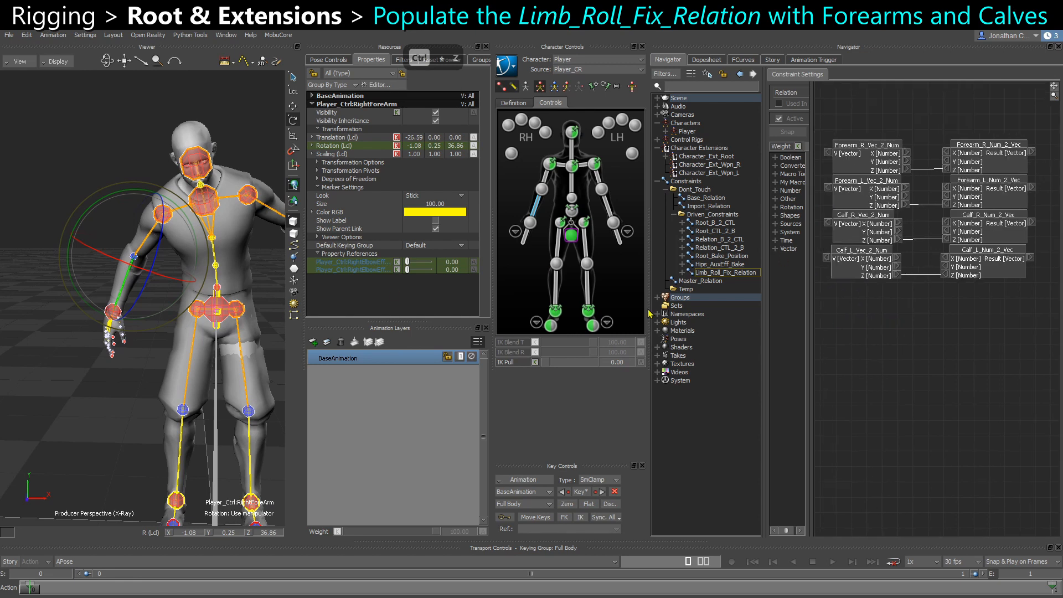
pyautogui.keyDown('shift'); pyautogui.click(266, 235); pyautogui.keyUp('shift')
pyautogui.keyDown('alt'); pyautogui.moveTo(189, 343); pyautogui.dragTo(80, 290, button='middle'); pyautogui.keyUp('alt')
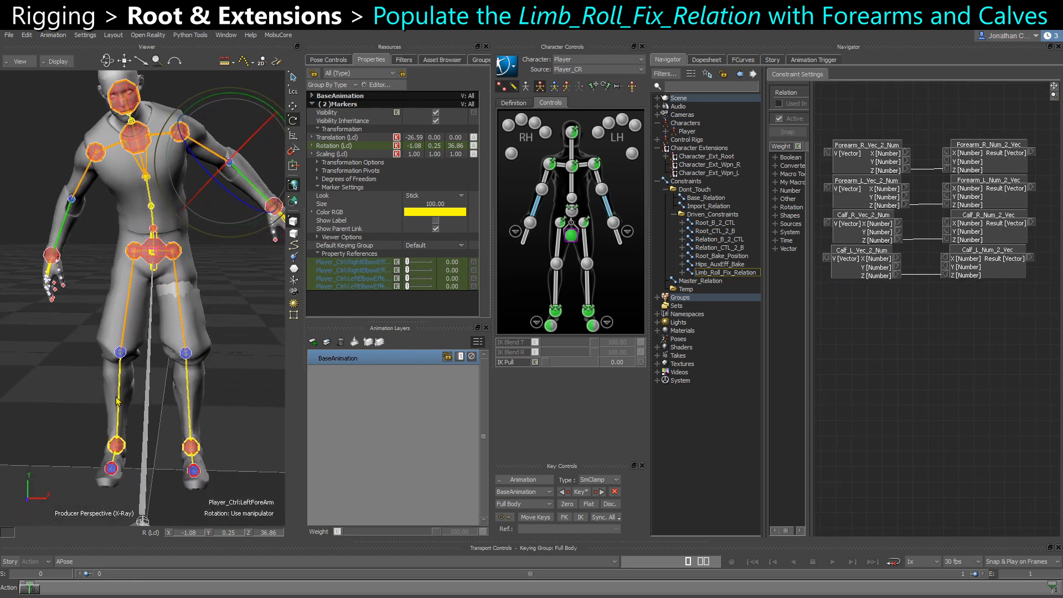
pyautogui.keyDown('shift'); pyautogui.moveTo(115, 395); pyautogui.dragTo(155, 407); pyautogui.keyUp('shift')
pyautogui.click(257, 348)
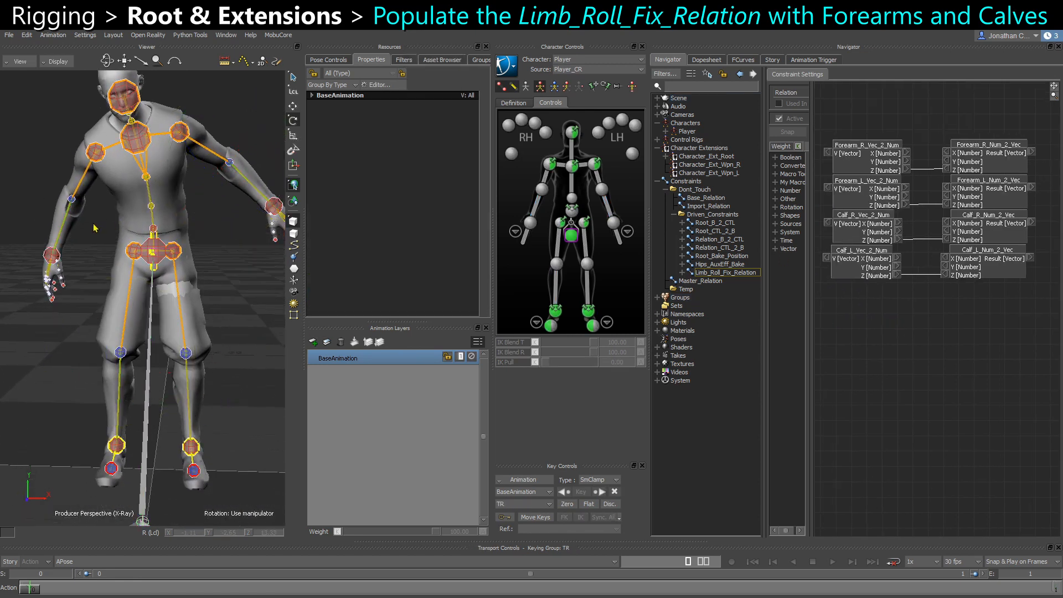
# Add both forearm and both lower-leg FK controls to Limb_Roll_Fix_Relation as senders, placed before the Vec_2_Num boxes.
pyautogui.click(61, 224)
pyautogui.keyDown('shift'); pyautogui.click(254, 191); pyautogui.keyUp('shift')
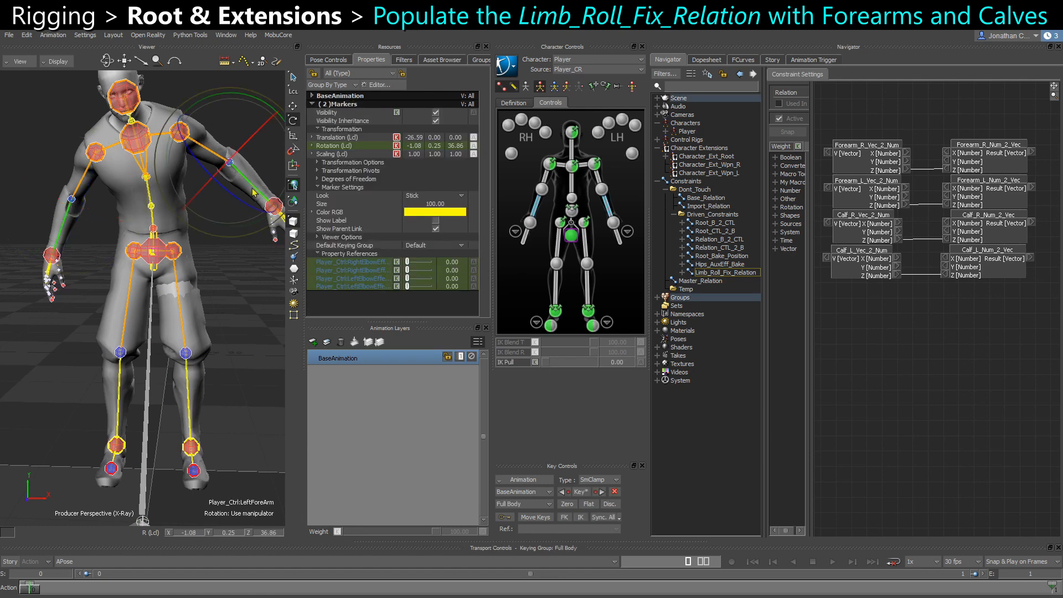
pyautogui.keyDown('shift'); pyautogui.click(108, 401); pyautogui.keyUp('shift')
pyautogui.keyDown('shift'); pyautogui.click(188, 421); pyautogui.keyUp('shift')
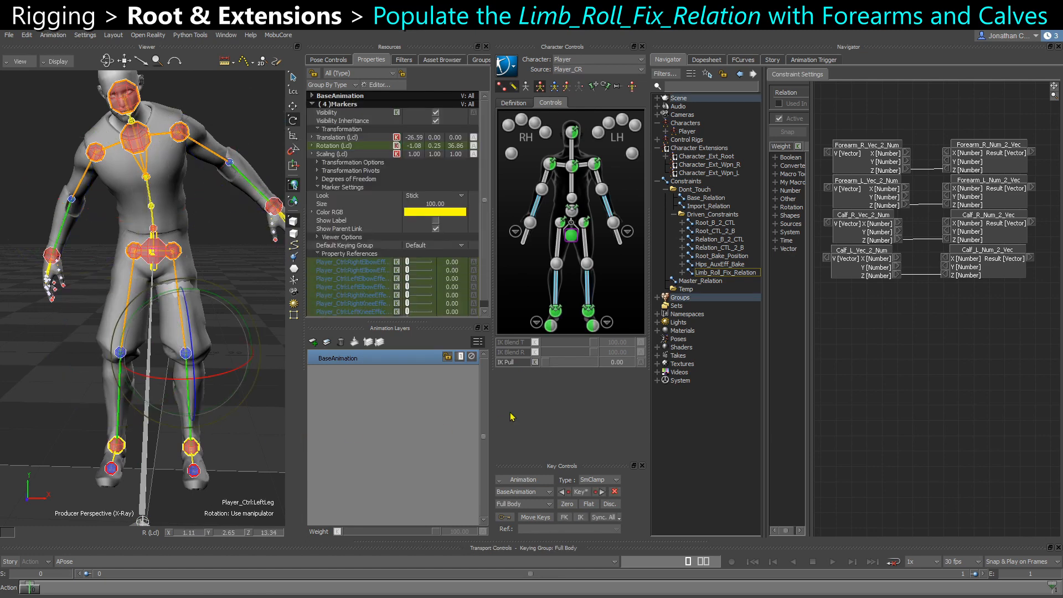
pyautogui.keyDown('shift'); pyautogui.moveTo(861, 378); pyautogui.dragTo(944, 391); pyautogui.keyUp('shift')
pyautogui.press('x')
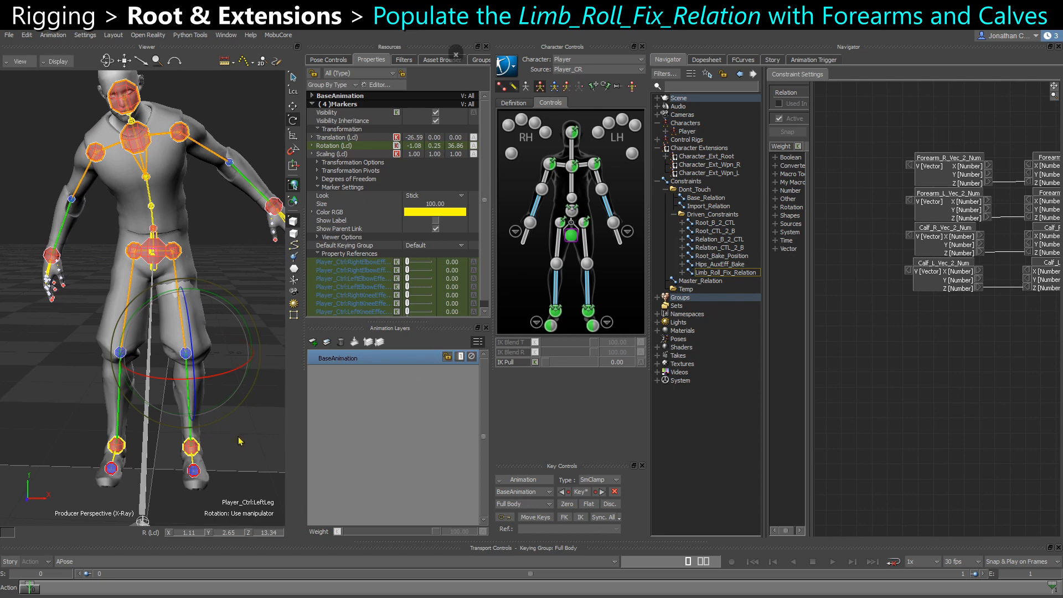
pyautogui.moveTo(238, 438); pyautogui.dragTo(892, 333)
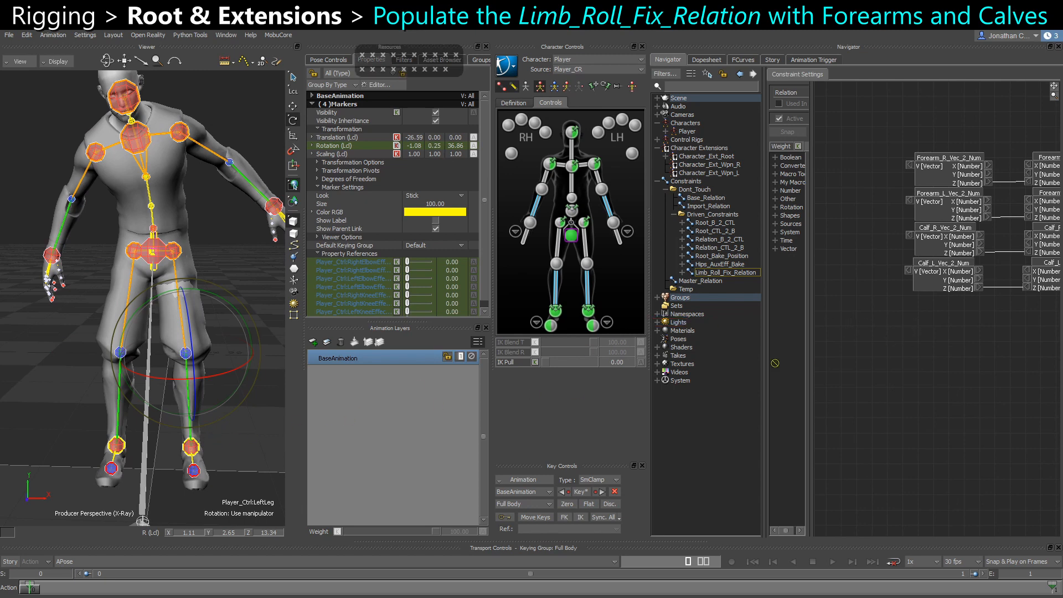
pyautogui.moveTo(775, 363); pyautogui.dragTo(888, 363)
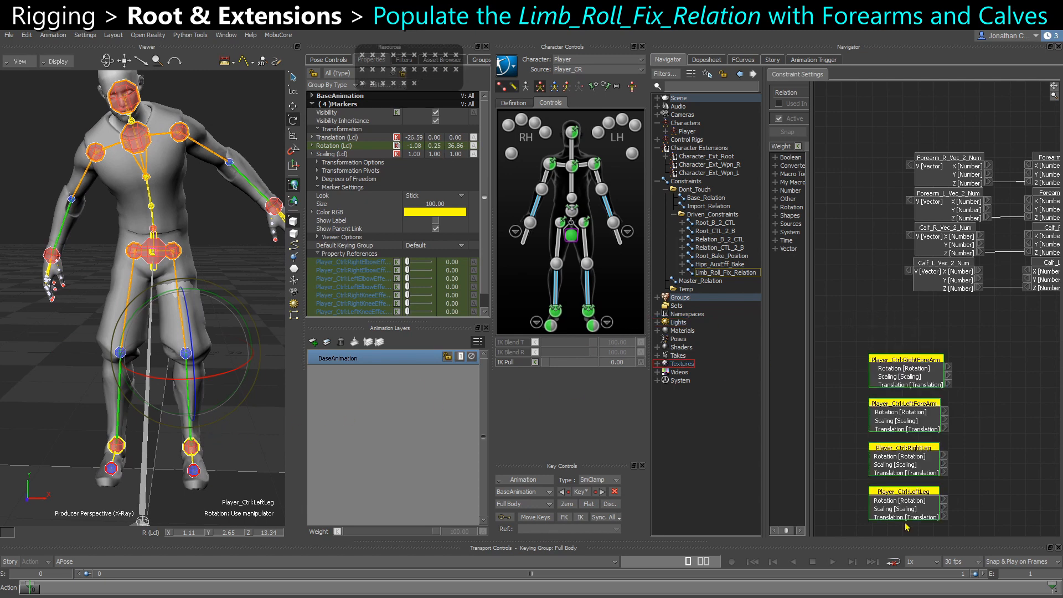
pyautogui.moveTo(907, 507); pyautogui.dragTo(847, 297)
# Add the same forearm and lower-leg controls as receivers, placed beyond the Num_2_Vec boxes.
pyautogui.keyDown('shift'); pyautogui.moveTo(929, 375); pyautogui.dragTo(856, 381); pyautogui.keyUp('shift')
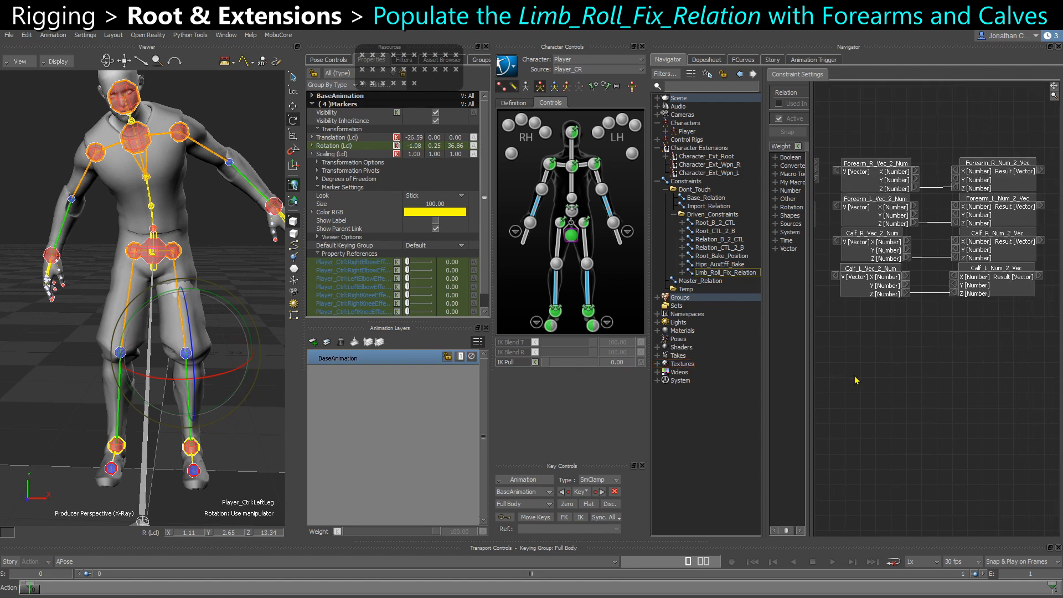
pyautogui.keyDown('shift'); pyautogui.moveTo(1014, 367); pyautogui.dragTo(908, 375); pyautogui.keyUp('shift')
pyautogui.moveTo(248, 426); pyautogui.dragTo(1018, 225)
pyautogui.click(1017, 235)
pyautogui.keyDown('shift'); pyautogui.moveTo(985, 309); pyautogui.dragTo(958, 314); pyautogui.keyUp('shift')
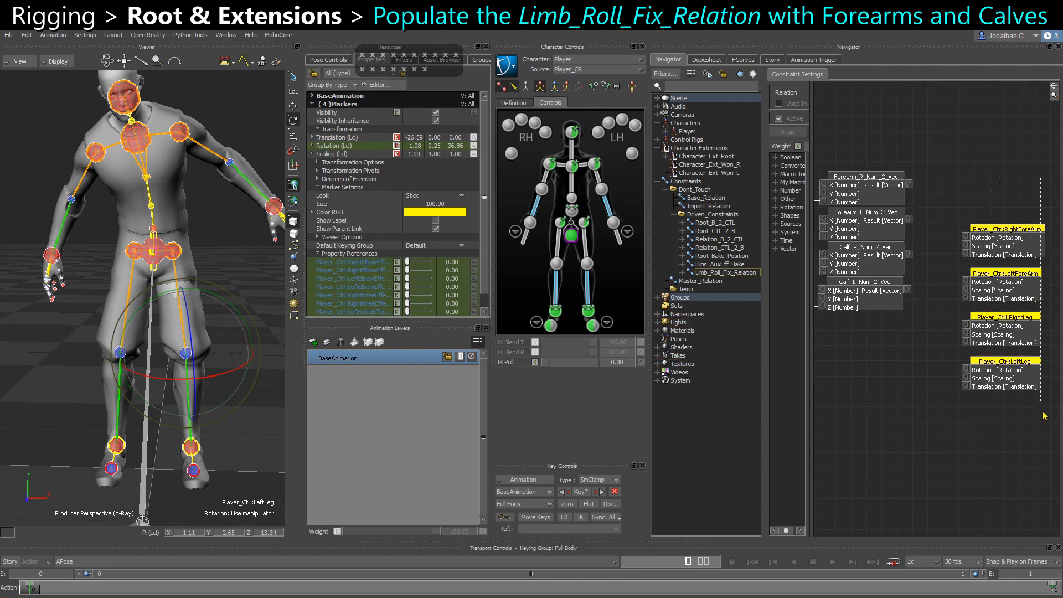
pyautogui.moveTo(1033, 383); pyautogui.dragTo(975, 327)
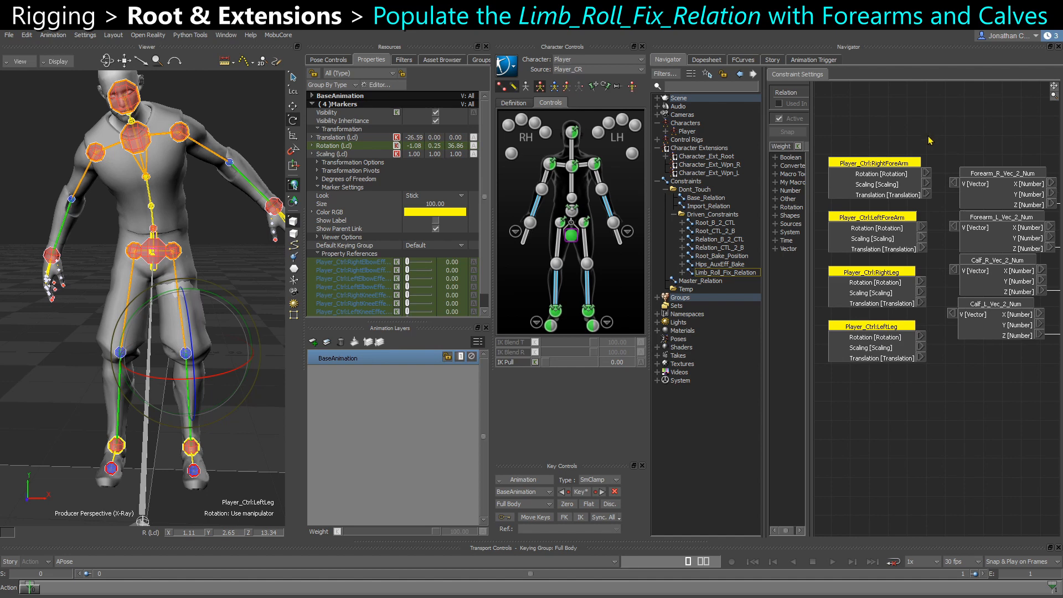
# Connect the Rotation outputs of the forearm and leg senders to the matching Forearm and Calf Vec_2_Num vector inputs.
pyautogui.moveTo(926, 173); pyautogui.dragTo(954, 184)
pyautogui.moveTo(940, 232); pyautogui.dragTo(922, 227)
pyautogui.moveTo(920, 282); pyautogui.dragTo(953, 271)
pyautogui.moveTo(952, 314); pyautogui.dragTo(921, 337)
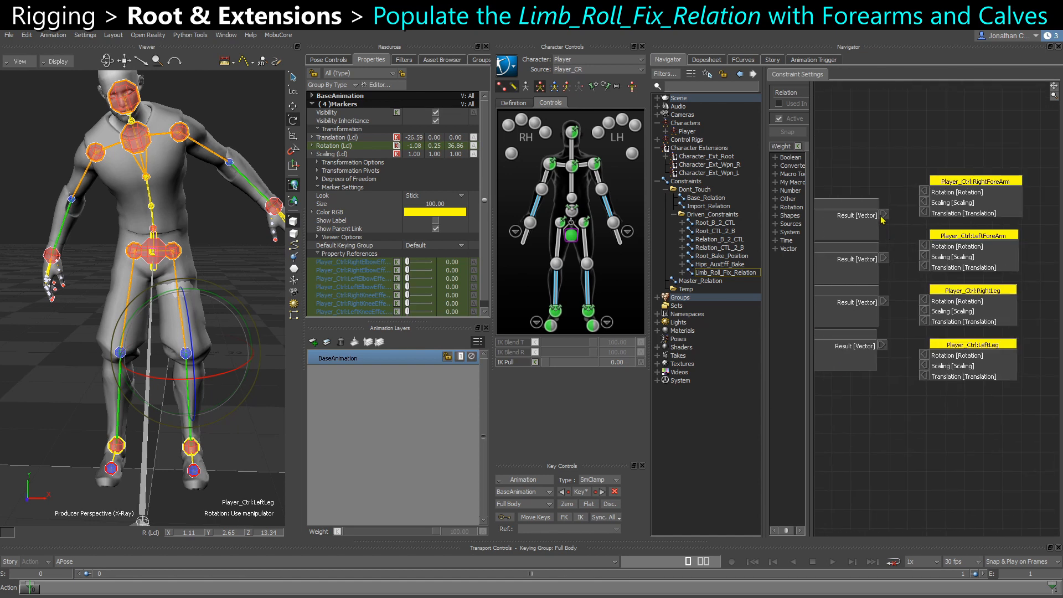
# Connect the four Num_2_Vec results to the Rotation inputs of the matching forearm and leg receivers.
pyautogui.moveTo(884, 215); pyautogui.dragTo(930, 194)
pyautogui.moveTo(924, 247); pyautogui.dragTo(885, 261)
pyautogui.moveTo(886, 304); pyautogui.dragTo(926, 303)
pyautogui.moveTo(923, 358); pyautogui.dragTo(881, 345)
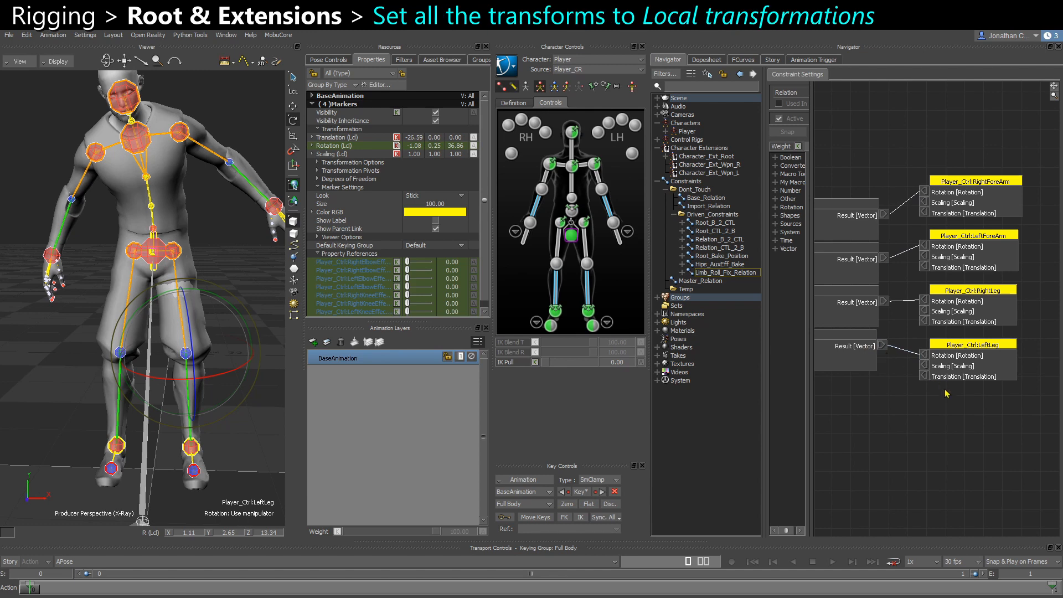
# Switch all forearm and leg sender and receiver boxes in Limb_Roll_Fix_Relation to Local transformations.
pyautogui.moveTo(973, 414); pyautogui.dragTo(987, 138)
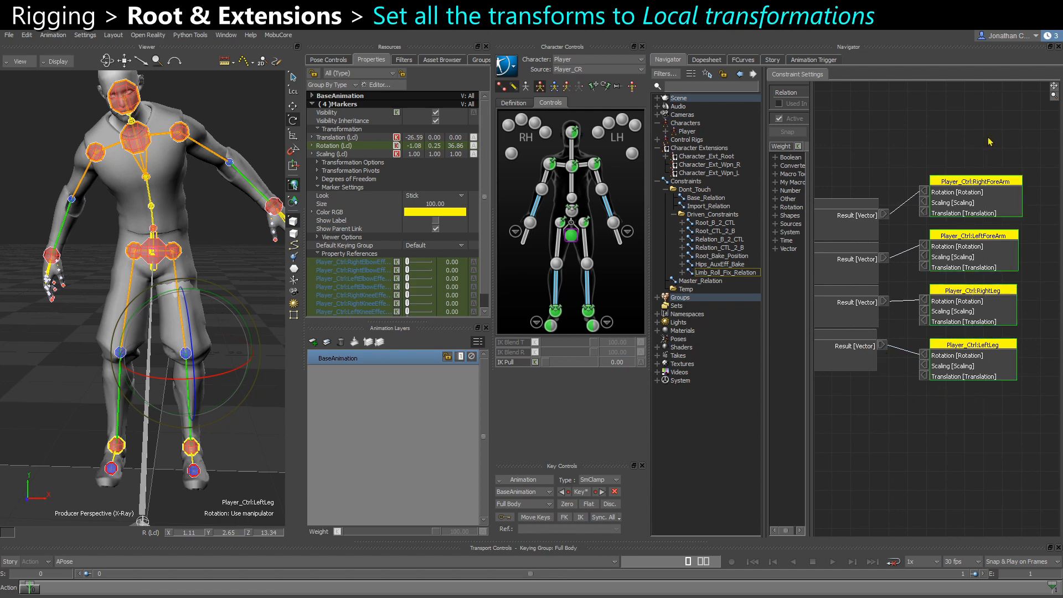
pyautogui.keyDown('shift'); pyautogui.moveTo(884, 426); pyautogui.dragTo(1045, 405); pyautogui.keyUp('shift')
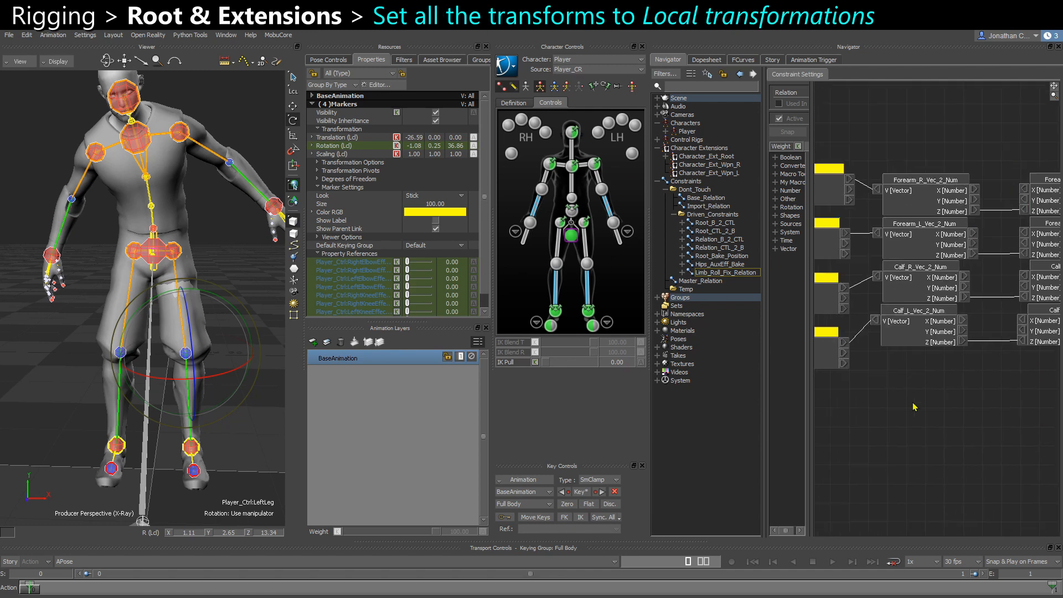
pyautogui.keyDown('shift'); pyautogui.moveTo(915, 406); pyautogui.dragTo(1011, 409); pyautogui.keyUp('shift')
pyautogui.moveTo(853, 408); pyautogui.dragTo(913, 175)
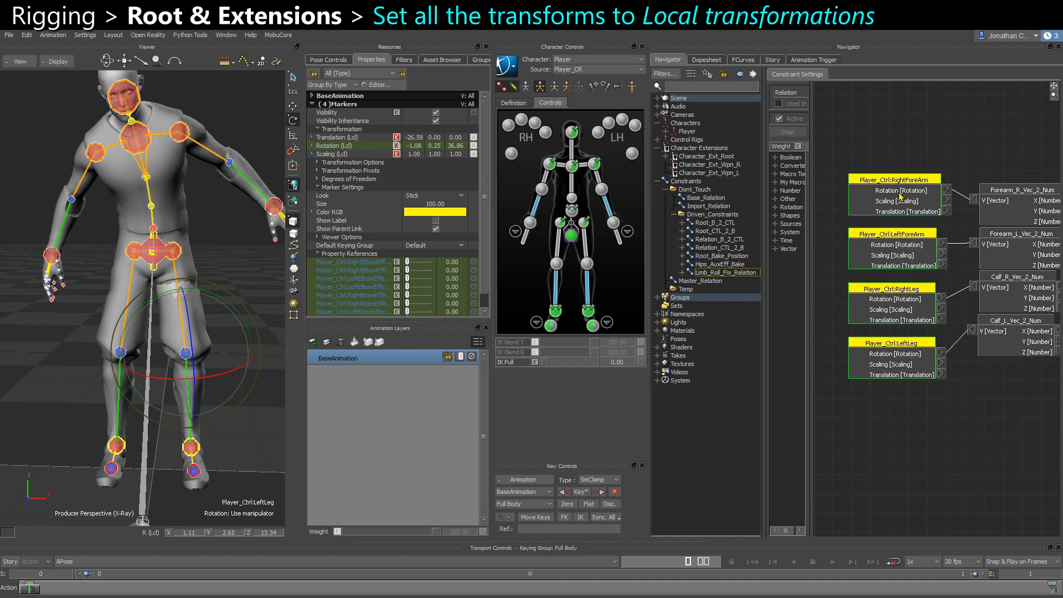
pyautogui.rightClick(866, 199)
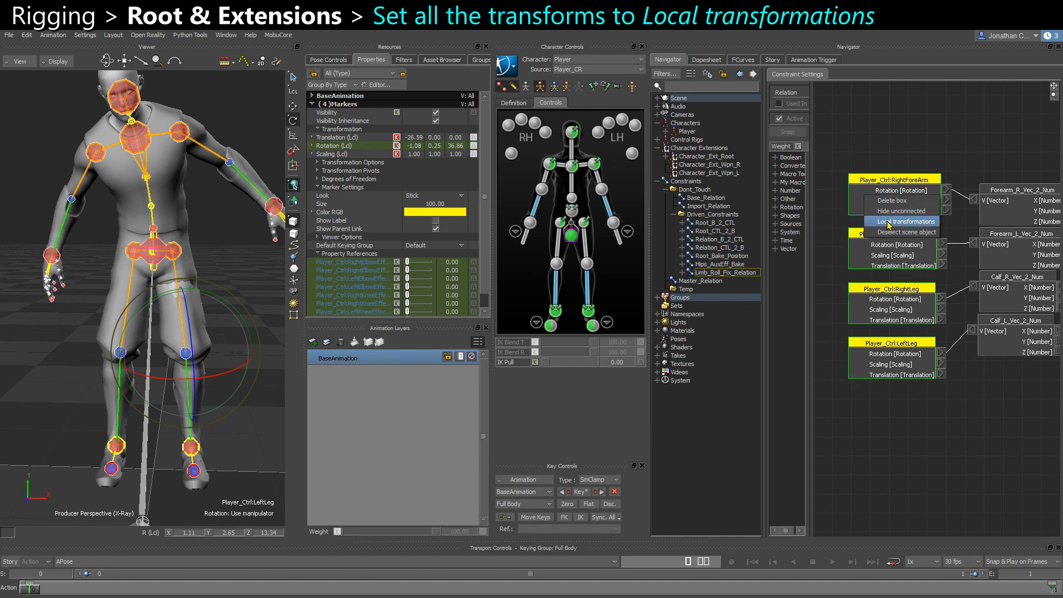
pyautogui.click(889, 223)
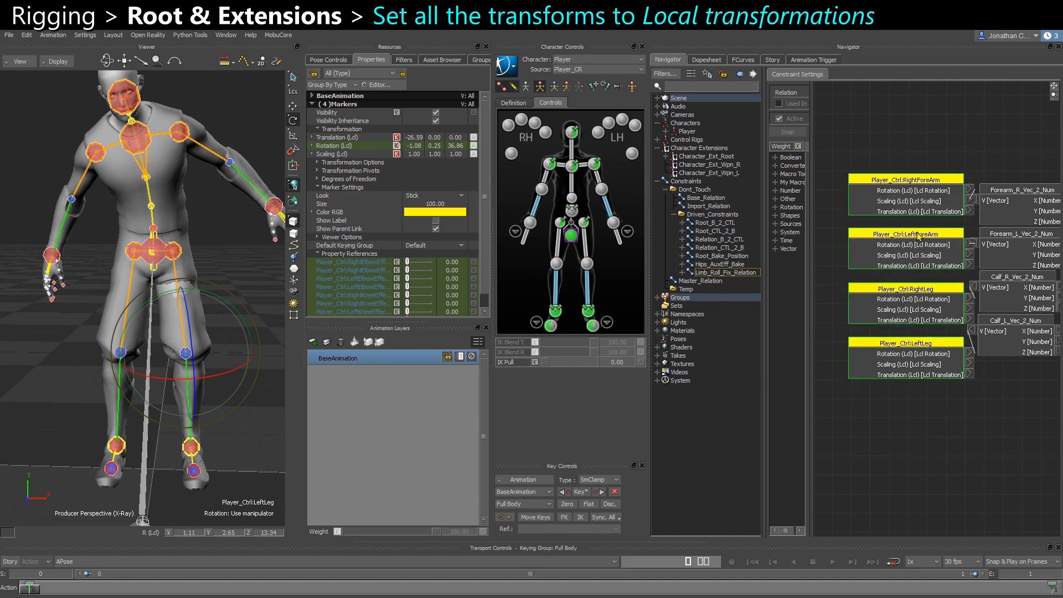
pyautogui.keyDown('shift'); pyautogui.moveTo(930, 172); pyautogui.dragTo(861, 188); pyautogui.keyUp('shift')
# Open Master_Relation and turn on Temp_Fix_Limb_Rolls for Root_CTL.
pyautogui.click(608, 322)
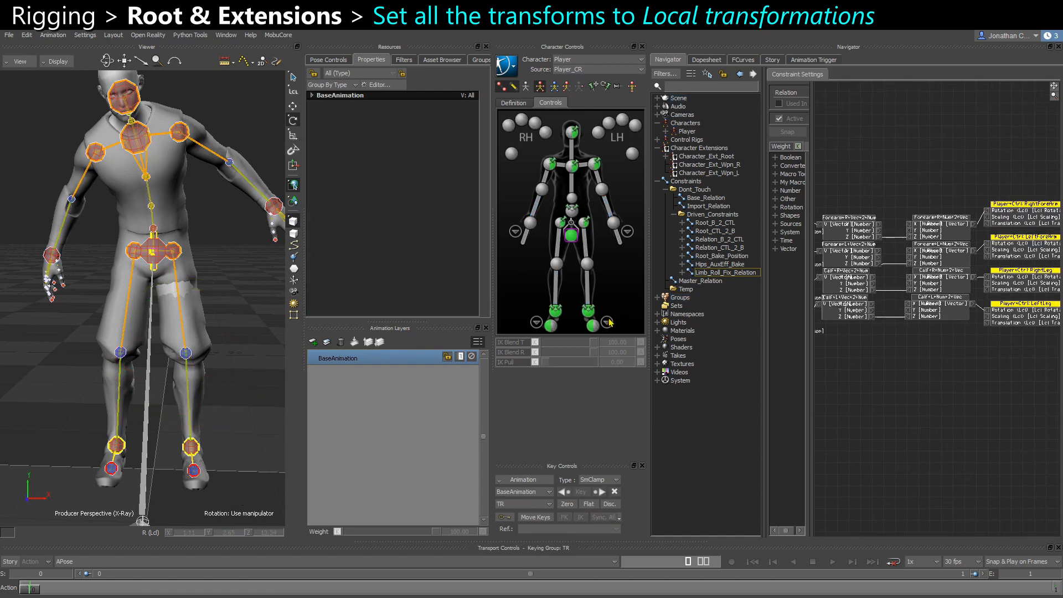
pyautogui.click(700, 284)
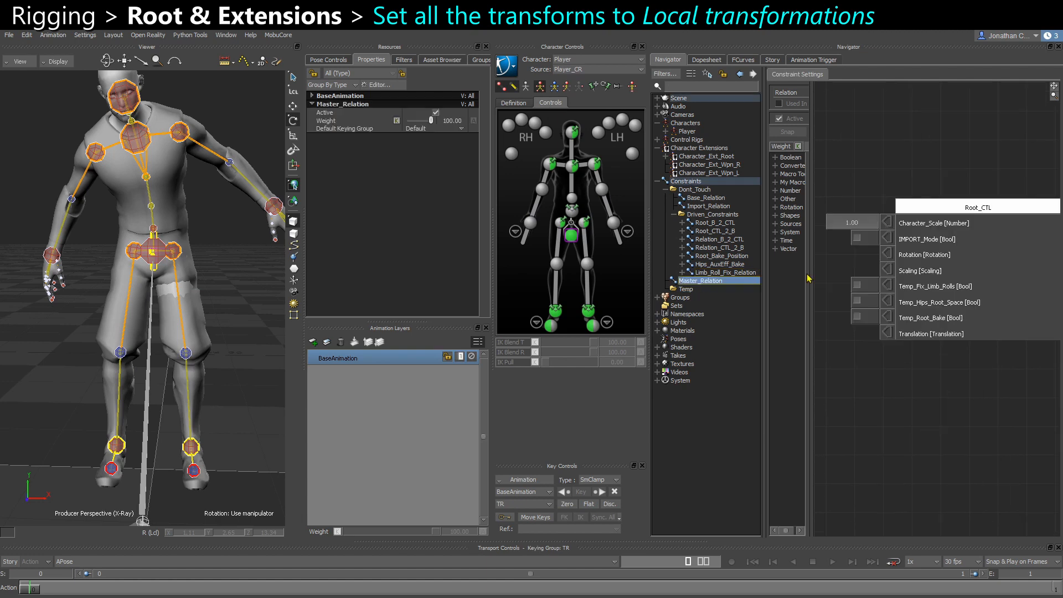
pyautogui.click(857, 286)
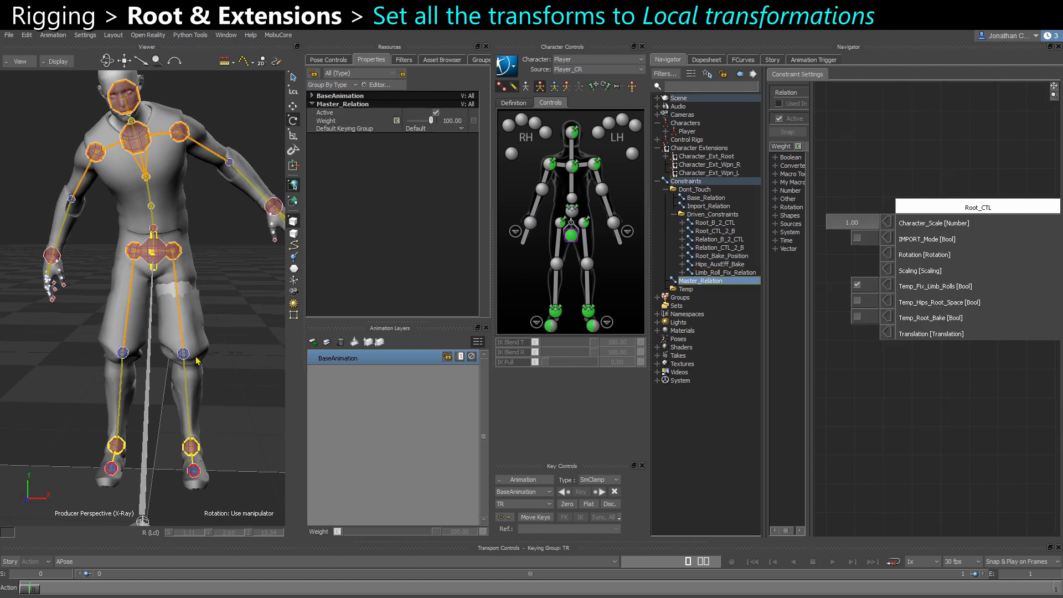
# Test the roll fix by rotating the left lower-leg control, and undo the rotations.
pyautogui.click(186, 388)
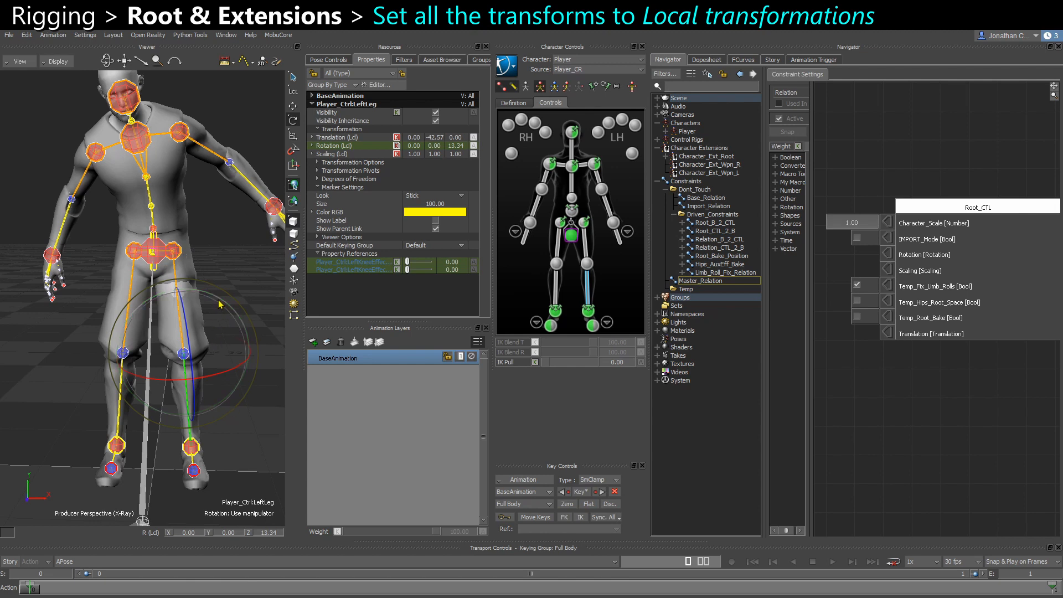
pyautogui.hotkey('ctrl', 'z')
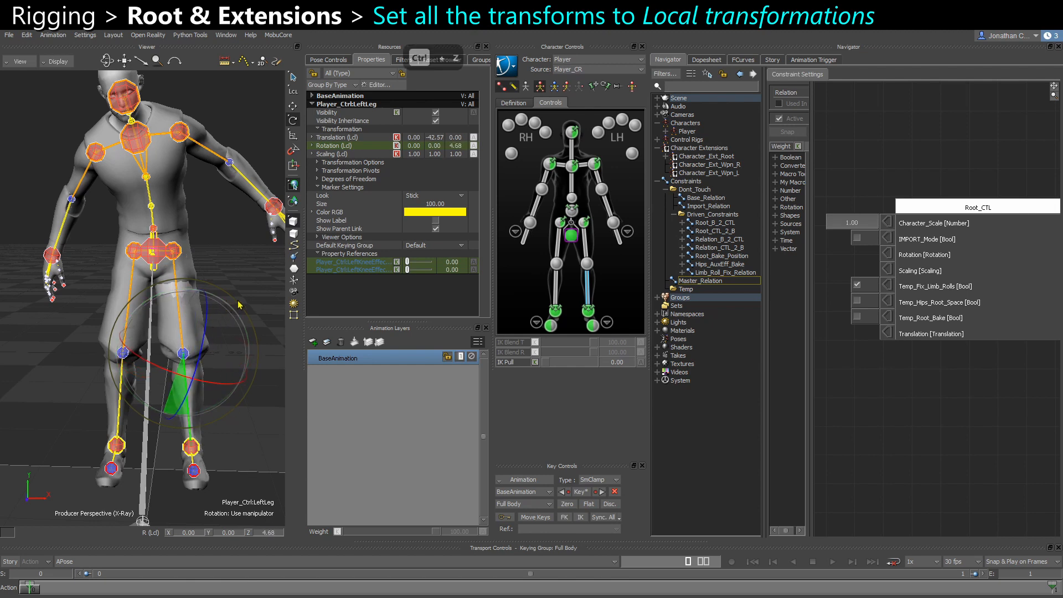
pyautogui.hotkey('ctrl', 'z')
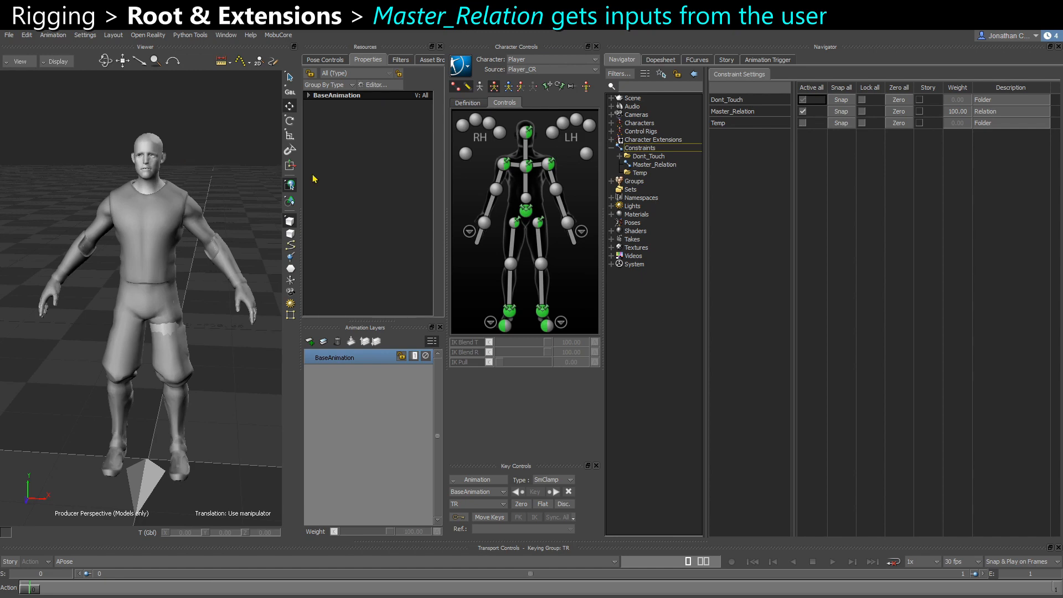
# Open Master_Relation and examine the user inputs on the Root_CTL box.
pyautogui.click(659, 165)
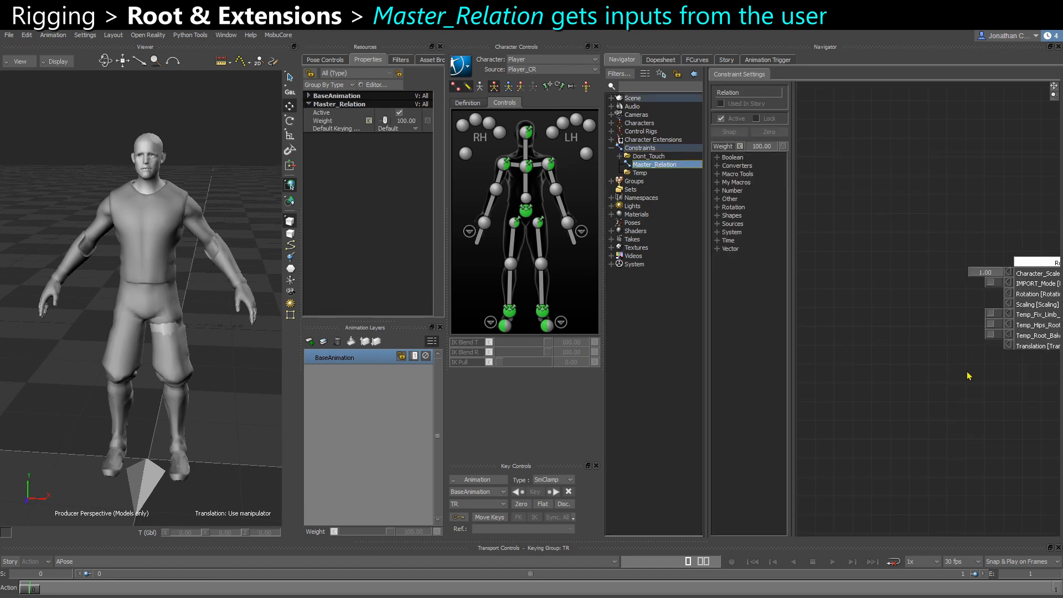
pyautogui.keyDown('shift'); pyautogui.moveTo(968, 373); pyautogui.dragTo(855, 307); pyautogui.keyUp('shift')
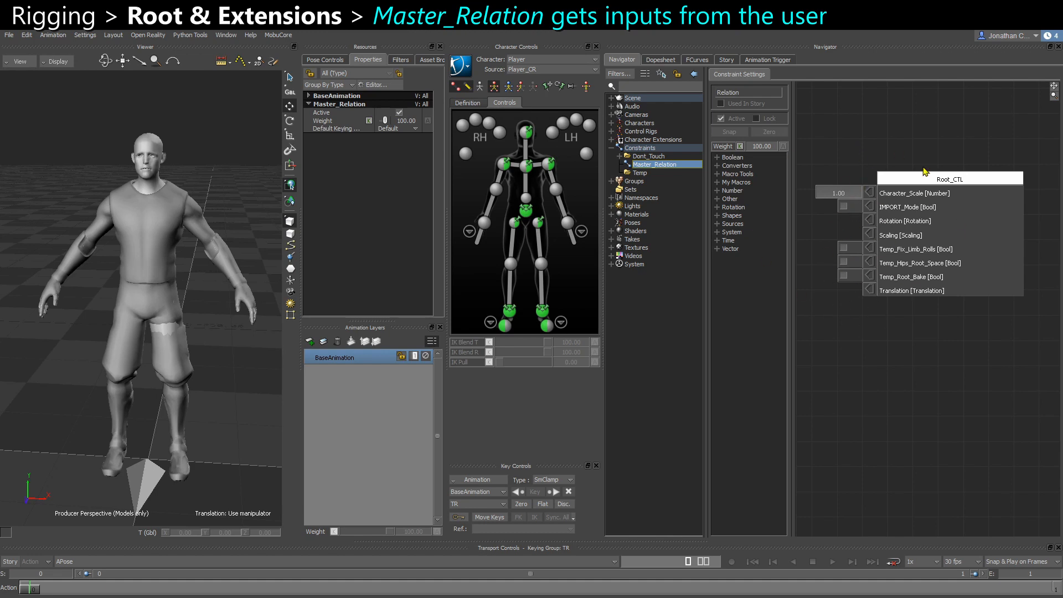
pyautogui.click(960, 229)
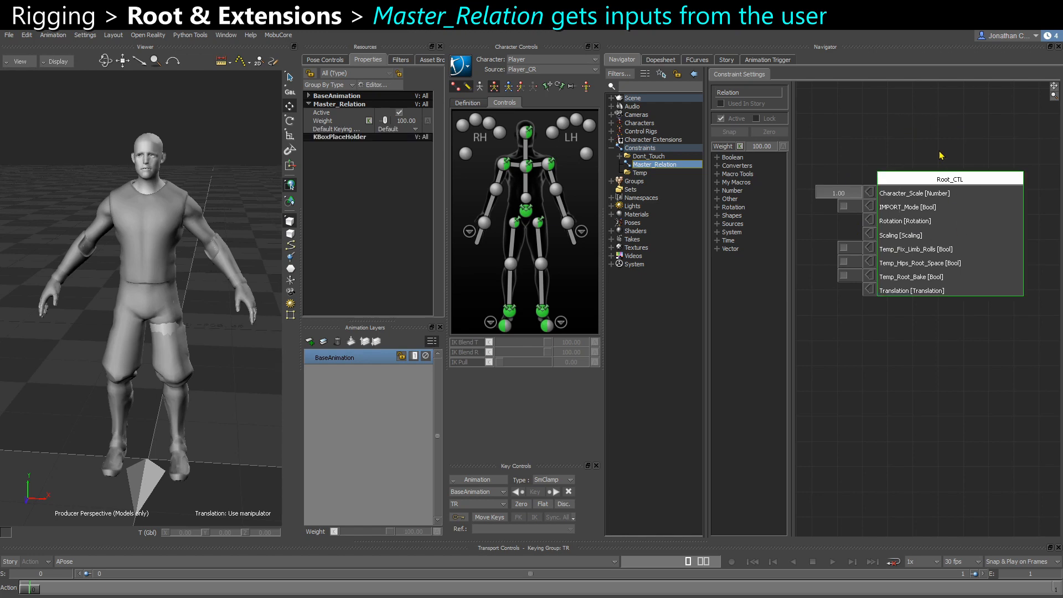
# Open Base_Relation in Dont_Touch and examine how the Root_CTL outputs drive the scale, weight and Cam_Root boxes.
pyautogui.click(621, 157)
pyautogui.click(656, 166)
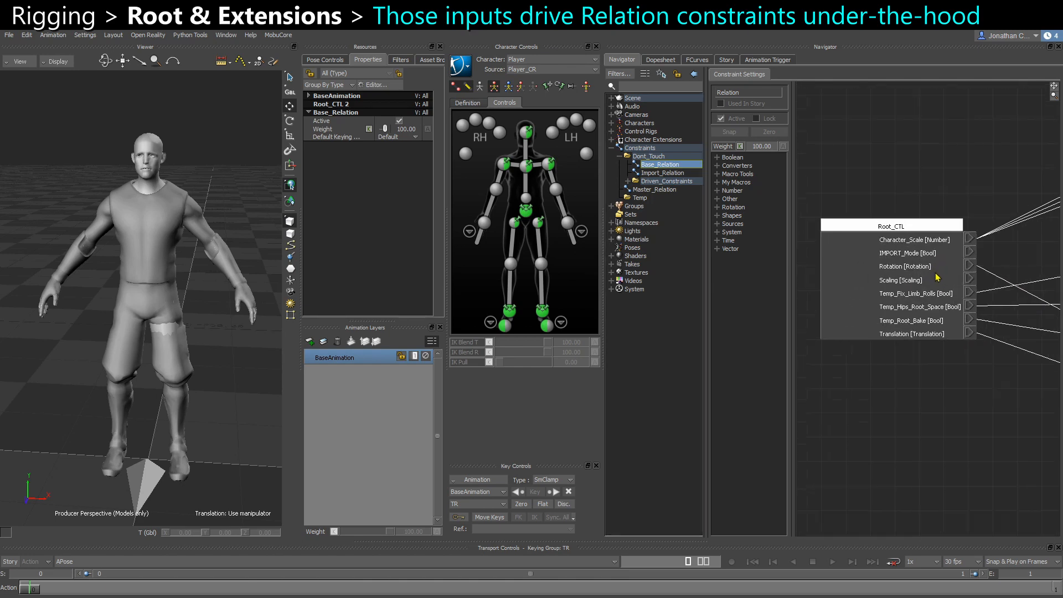
pyautogui.click(913, 264)
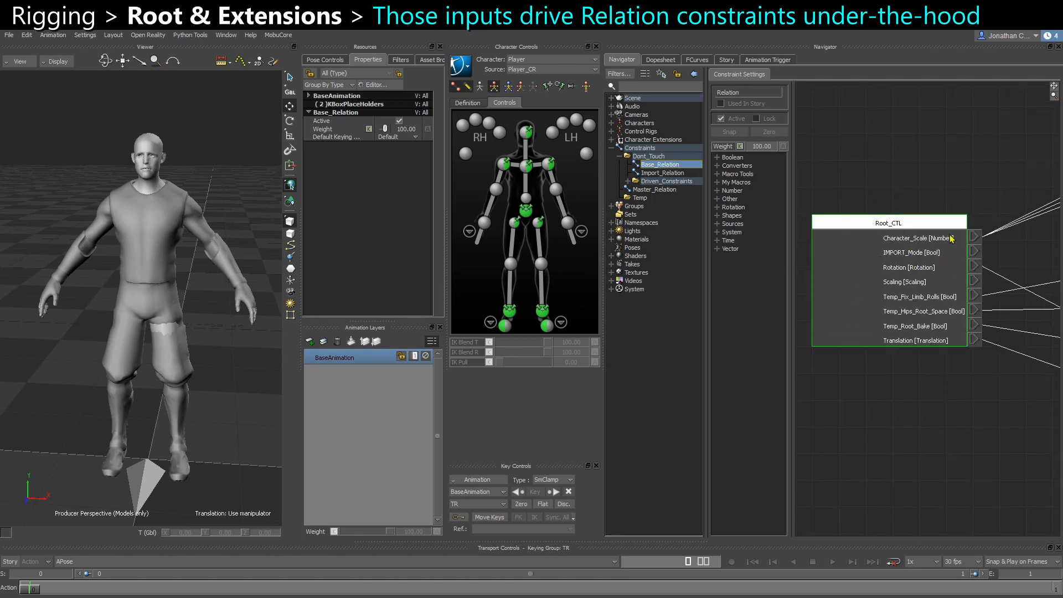
pyautogui.keyDown('ctrl'); pyautogui.moveTo(934, 368); pyautogui.dragTo(906, 349); pyautogui.keyUp('ctrl')
pyautogui.keyDown('shift'); pyautogui.moveTo(985, 401); pyautogui.dragTo(914, 404); pyautogui.keyUp('shift')
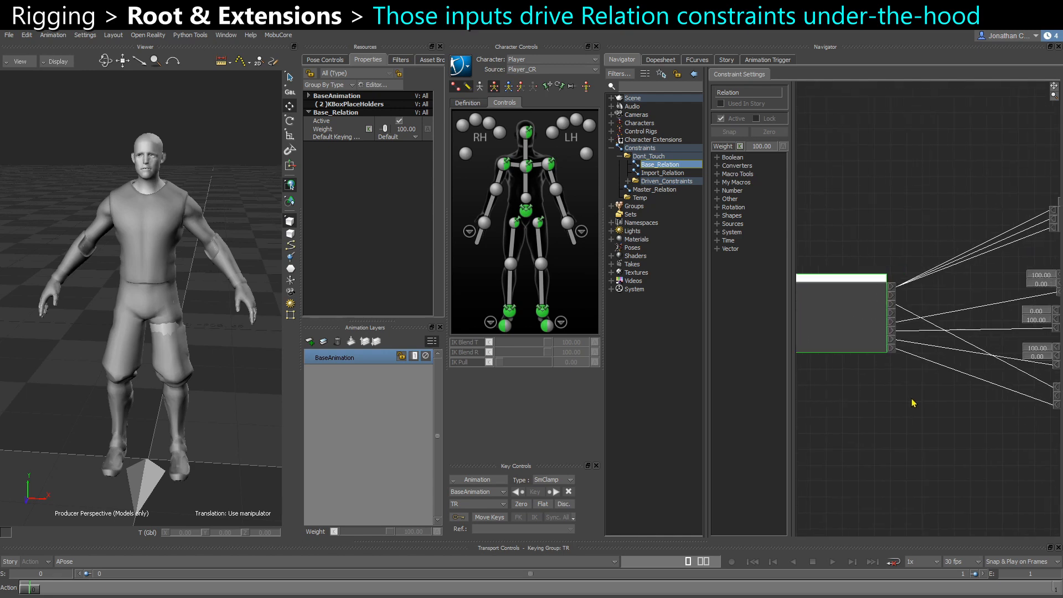
pyautogui.keyDown('shift'); pyautogui.moveTo(1052, 418); pyautogui.dragTo(885, 415); pyautogui.keyUp('shift')
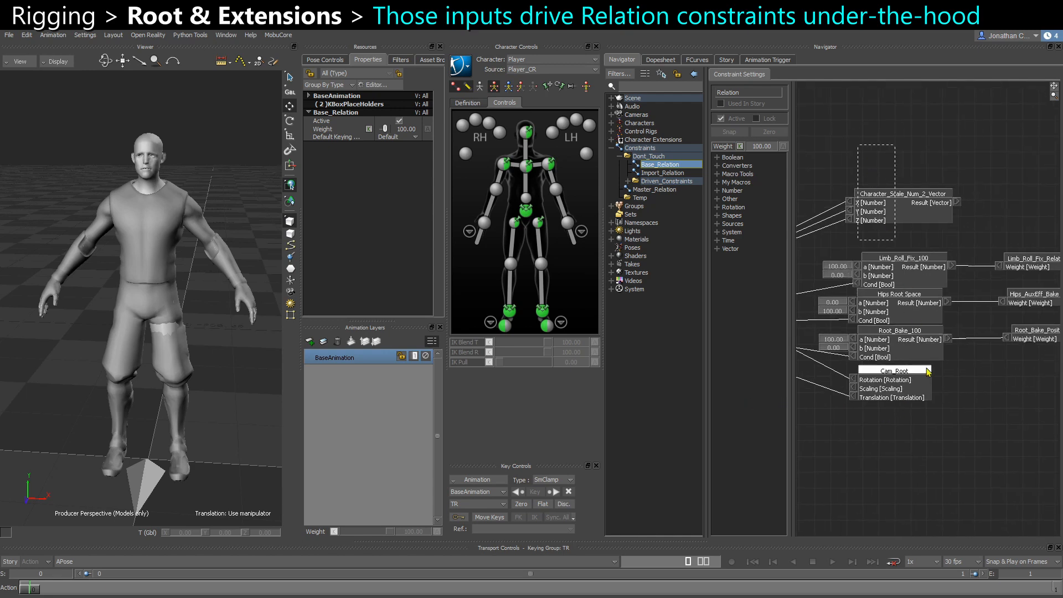
pyautogui.moveTo(927, 368); pyautogui.dragTo(1028, 477)
pyautogui.keyDown('shift'); pyautogui.moveTo(825, 435); pyautogui.dragTo(859, 343); pyautogui.keyUp('shift')
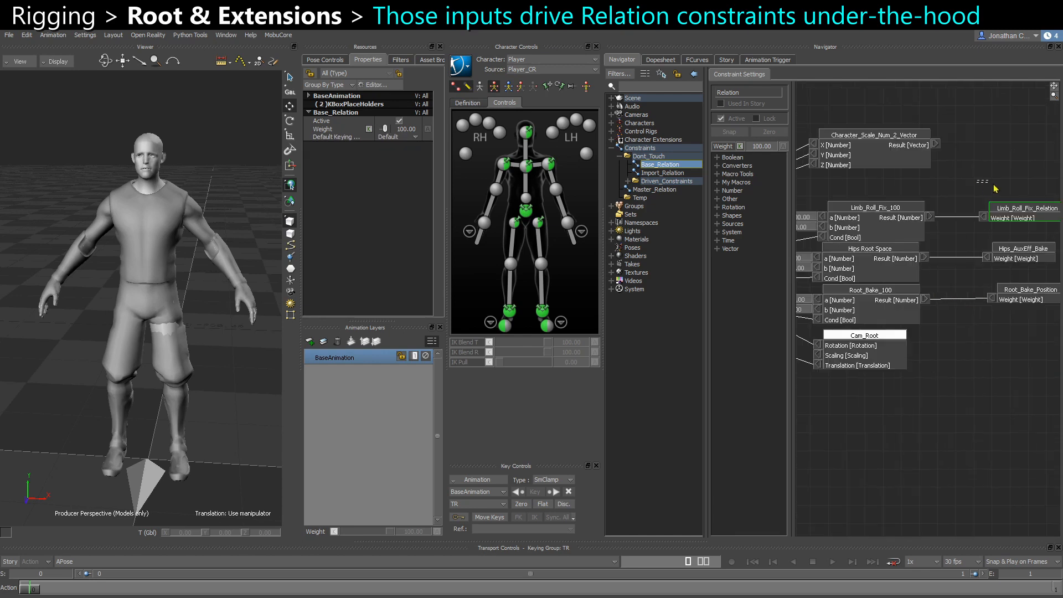
pyautogui.click(995, 188)
pyautogui.keyDown('shift'); pyautogui.moveTo(863, 344); pyautogui.dragTo(931, 335); pyautogui.keyUp('shift')
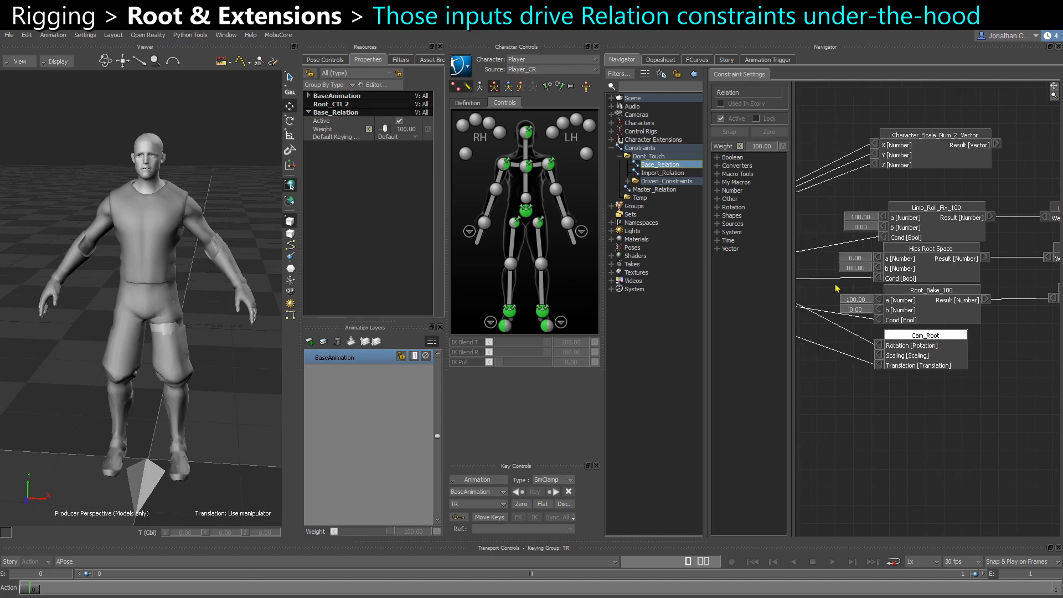
# Look through the constraints in the Driven_Constraints folder, from Root_B_2_CTL to Limb_Roll_Fix_Relation.
pyautogui.click(628, 182)
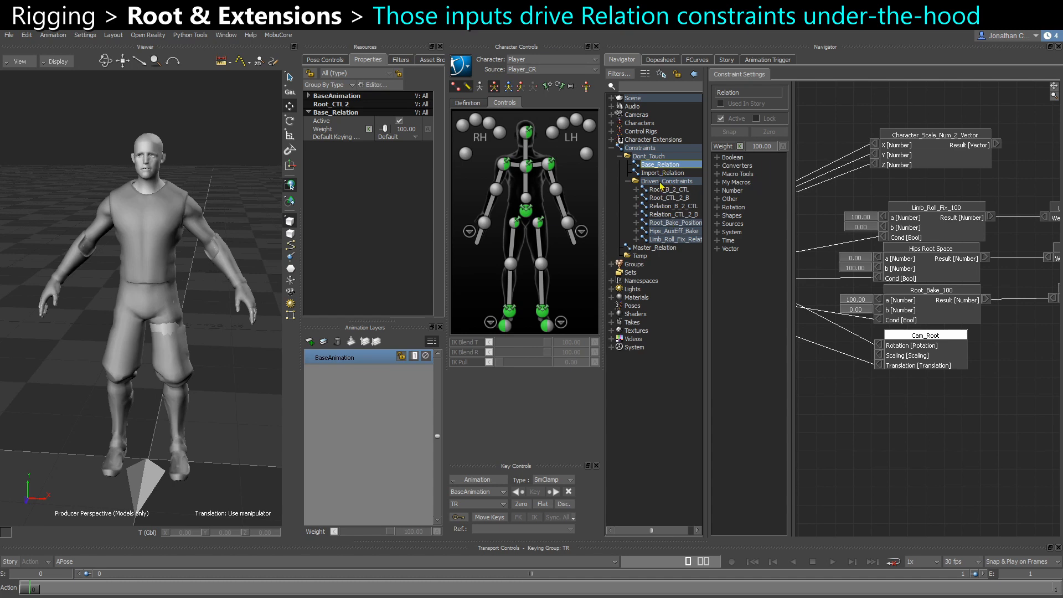
pyautogui.click(665, 190)
pyautogui.click(669, 199)
pyautogui.click(672, 215)
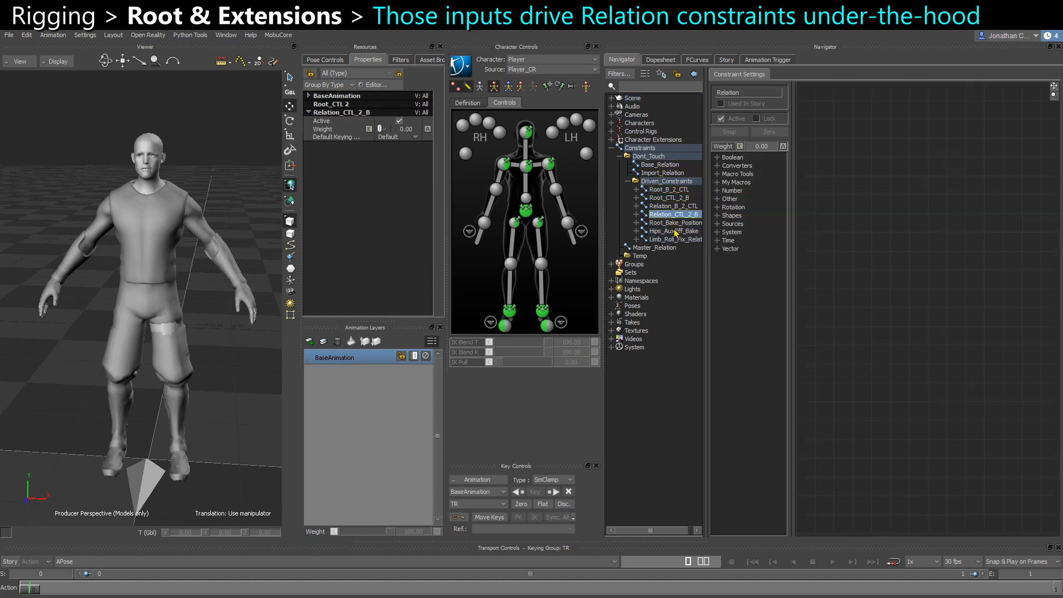
pyautogui.click(676, 240)
pyautogui.click(629, 182)
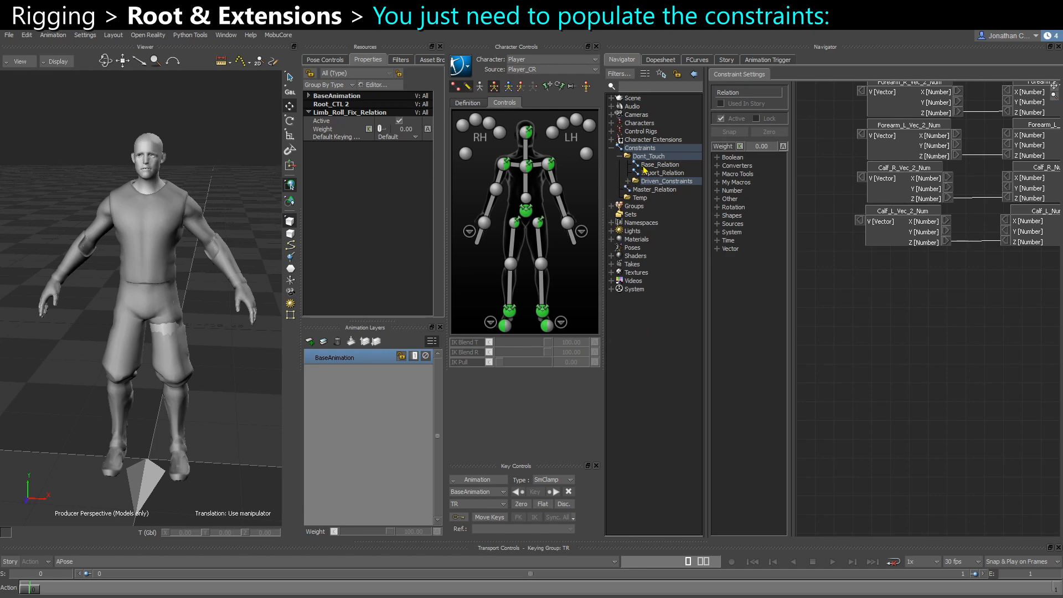
# Reopen Base_Relation and locate the Character_Scale_Num_2_Vector result with free space beside it.
pyautogui.click(644, 166)
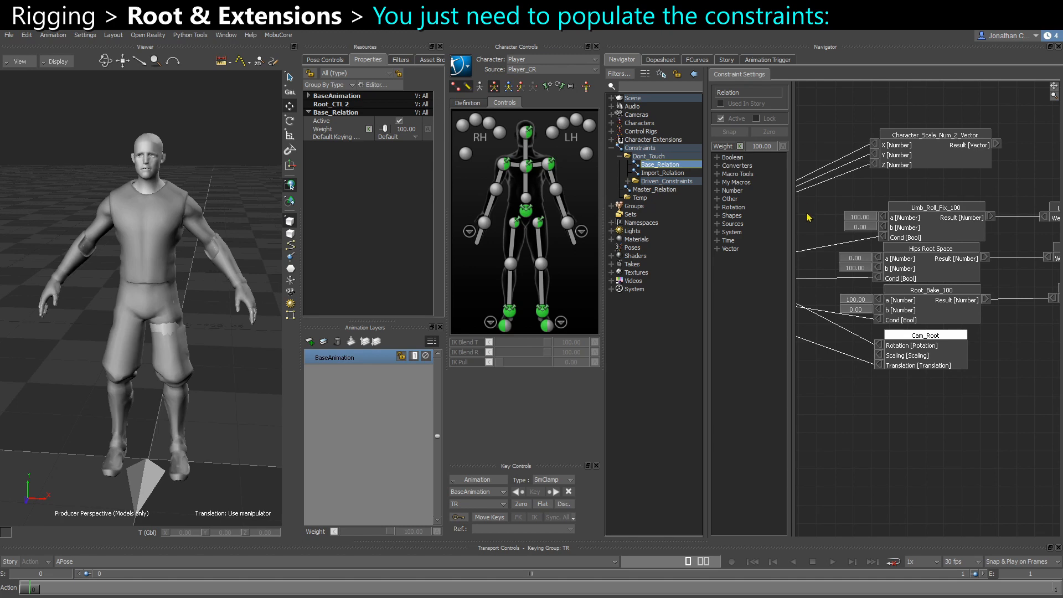
pyautogui.click(662, 173)
pyautogui.click(660, 165)
pyautogui.keyDown('shift'); pyautogui.moveTo(803, 224); pyautogui.dragTo(998, 230); pyautogui.keyUp('shift')
pyautogui.keyDown('shift'); pyautogui.moveTo(860, 236); pyautogui.dragTo(751, 306); pyautogui.keyUp('shift')
pyautogui.keyDown('shift'); pyautogui.moveTo(944, 263); pyautogui.dragTo(864, 273); pyautogui.keyUp('shift')
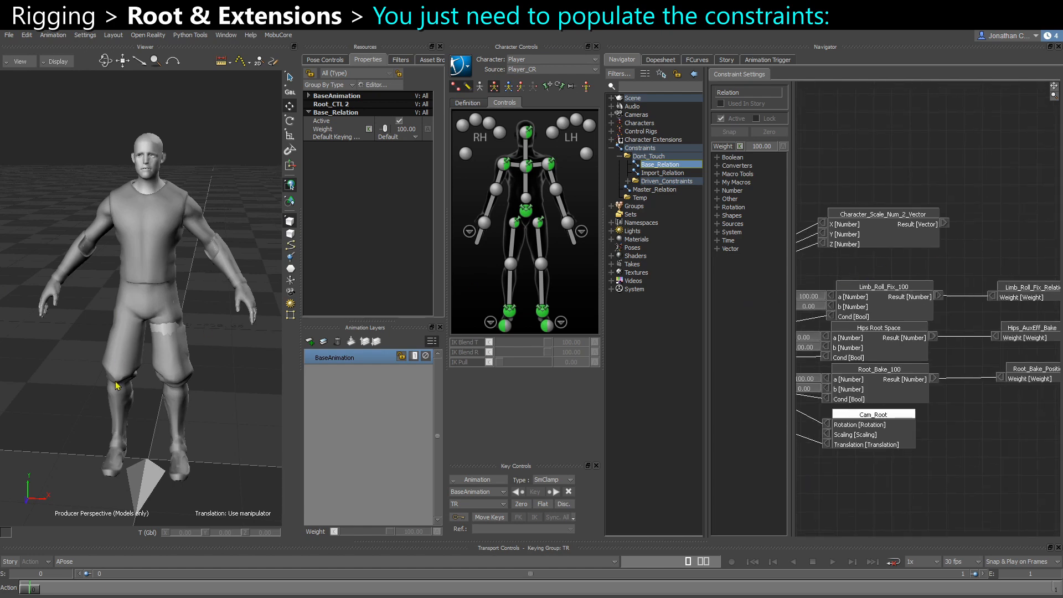
# Add the Player_Ctrl:Reference and Skeleton nodes from the schematic to Base_Relation as receivers.
pyautogui.hotkey('ctrl', 'w')
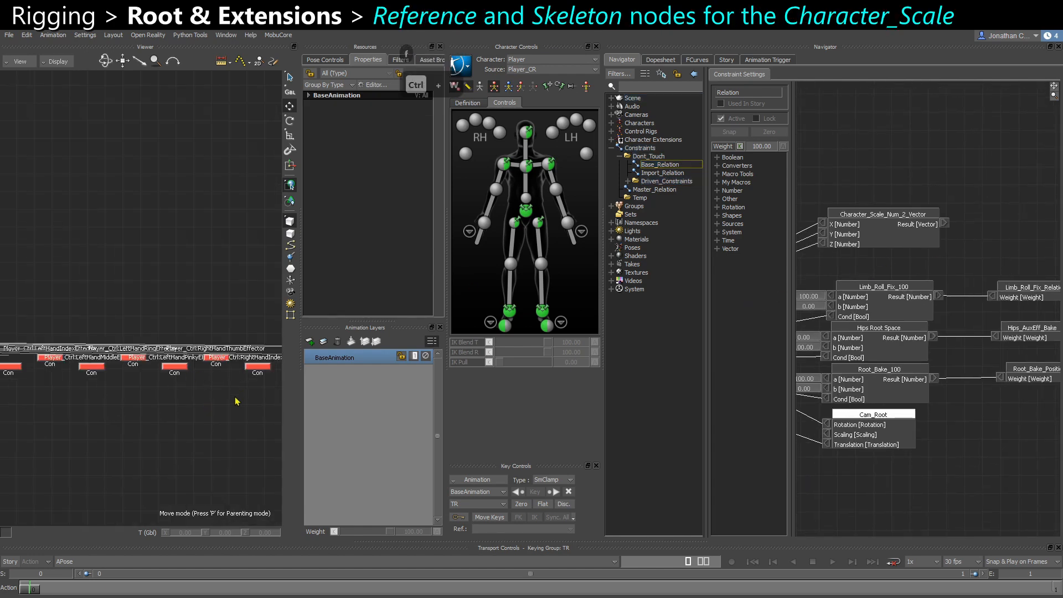
pyautogui.scroll(-3, 236, 400)
pyautogui.keyDown('shift'); pyautogui.moveTo(33, 366); pyautogui.dragTo(144, 348); pyautogui.keyUp('shift')
pyautogui.scroll(3, 147, 349)
pyautogui.click(96, 350)
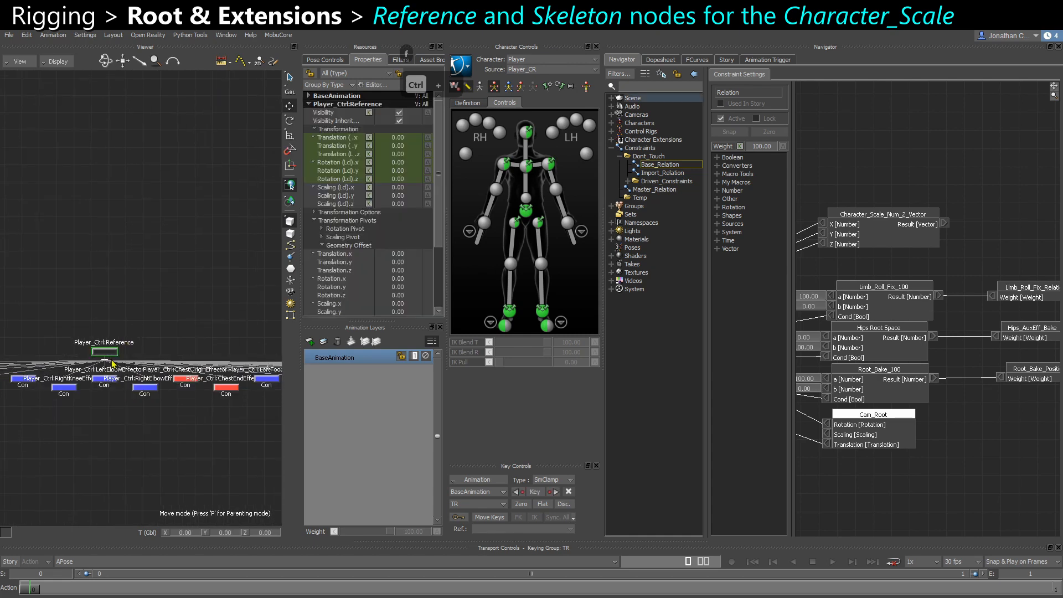
pyautogui.keyDown('ctrl'); pyautogui.moveTo(123, 391); pyautogui.dragTo(111, 326); pyautogui.keyUp('ctrl')
pyautogui.keyDown('ctrl'); pyautogui.moveTo(150, 422); pyautogui.dragTo(2, 333); pyautogui.keyUp('ctrl')
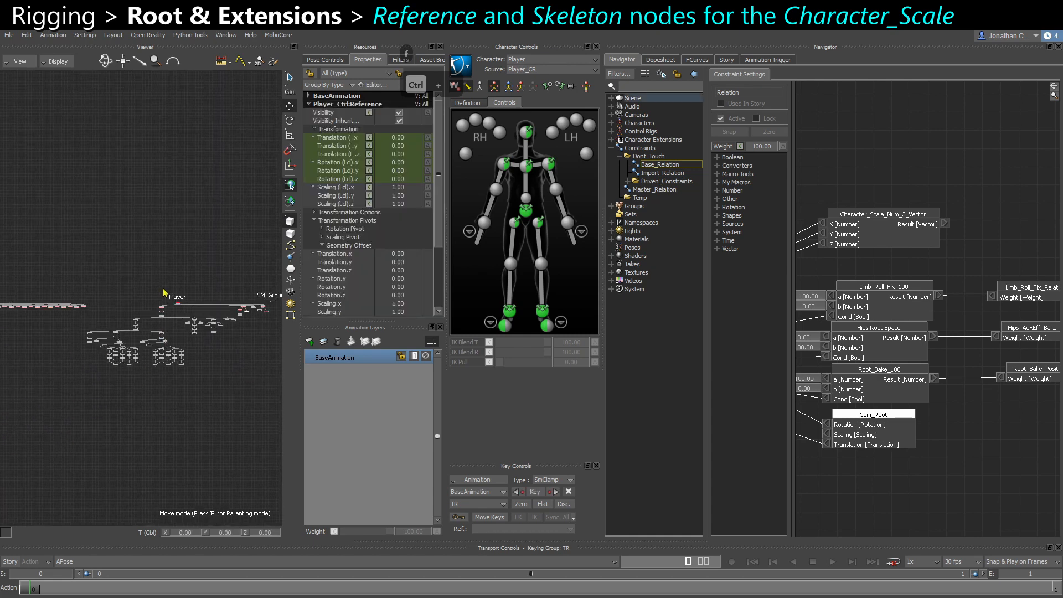
pyautogui.keyDown('ctrl'); pyautogui.moveTo(164, 293); pyautogui.dragTo(169, 417); pyautogui.keyUp('ctrl')
pyautogui.moveTo(182, 344); pyautogui.dragTo(994, 182)
pyautogui.click(1009, 195)
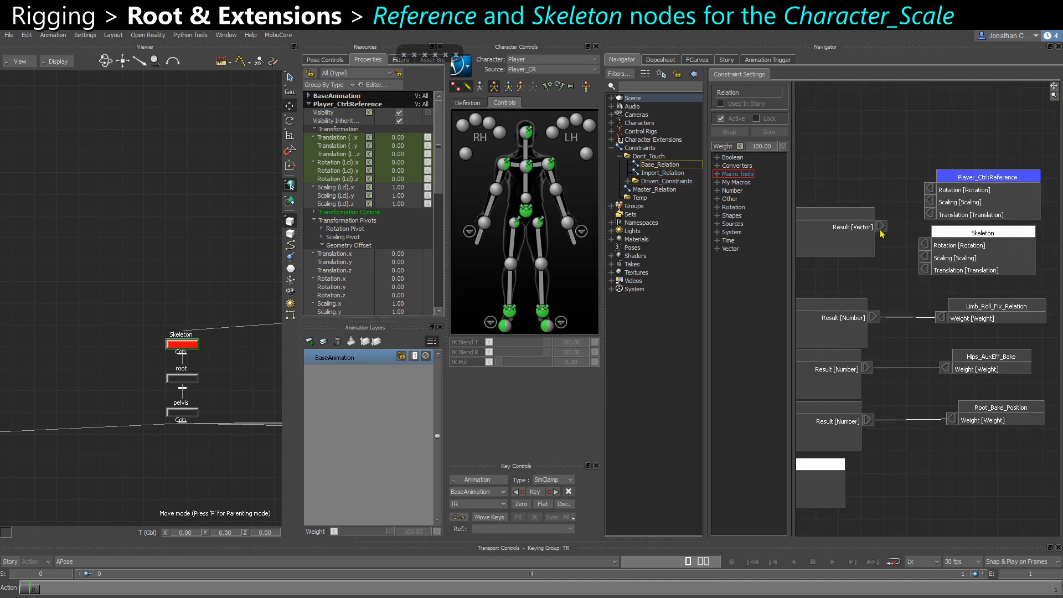
# Connect the Character_Scale_Num_2_Vector result to the Scaling inputs of Player_Ctrl:Reference and Skeleton.
pyautogui.moveTo(881, 226); pyautogui.dragTo(929, 203)
pyautogui.moveTo(927, 260); pyautogui.dragTo(881, 227)
pyautogui.scroll(-1, 889, 327)
pyautogui.scroll(-1, 893, 333)
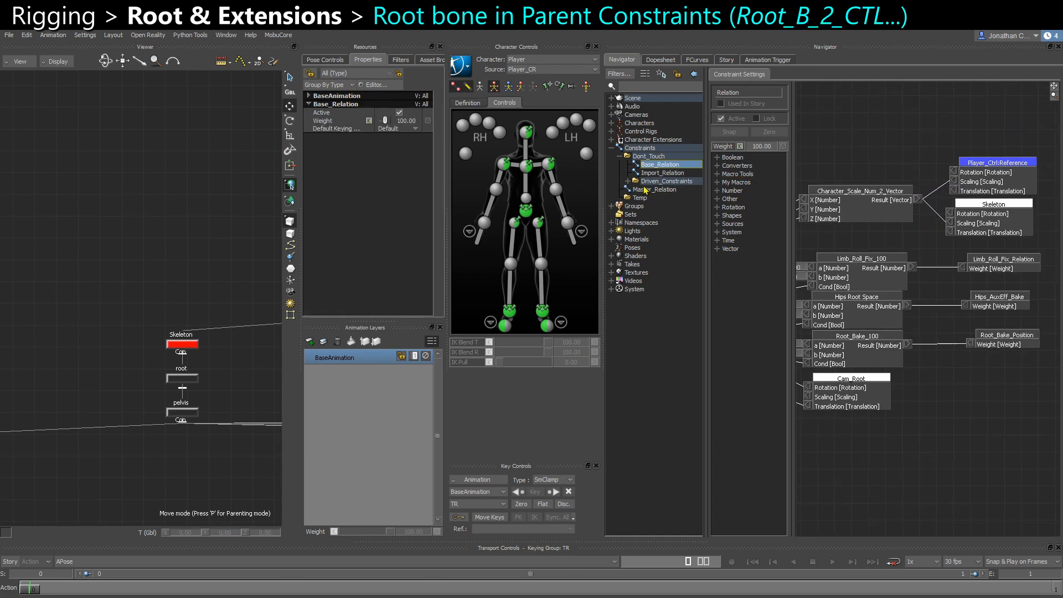
# Assign the root bone as the constrained child of Root_B_2_CTL and snap the constraint.
pyautogui.click(656, 181)
pyautogui.click(628, 181)
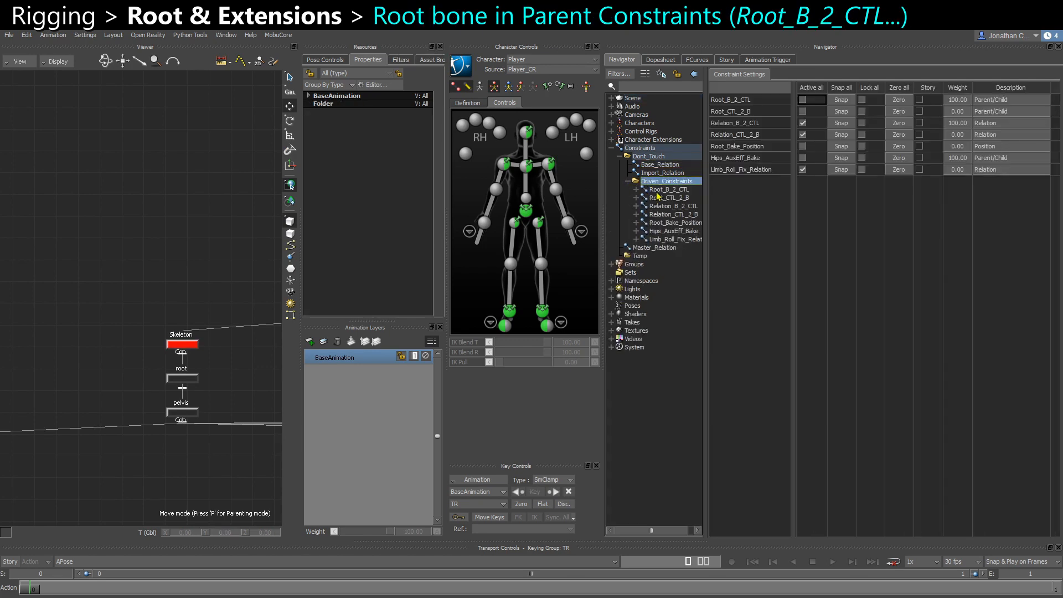
pyautogui.click(669, 189)
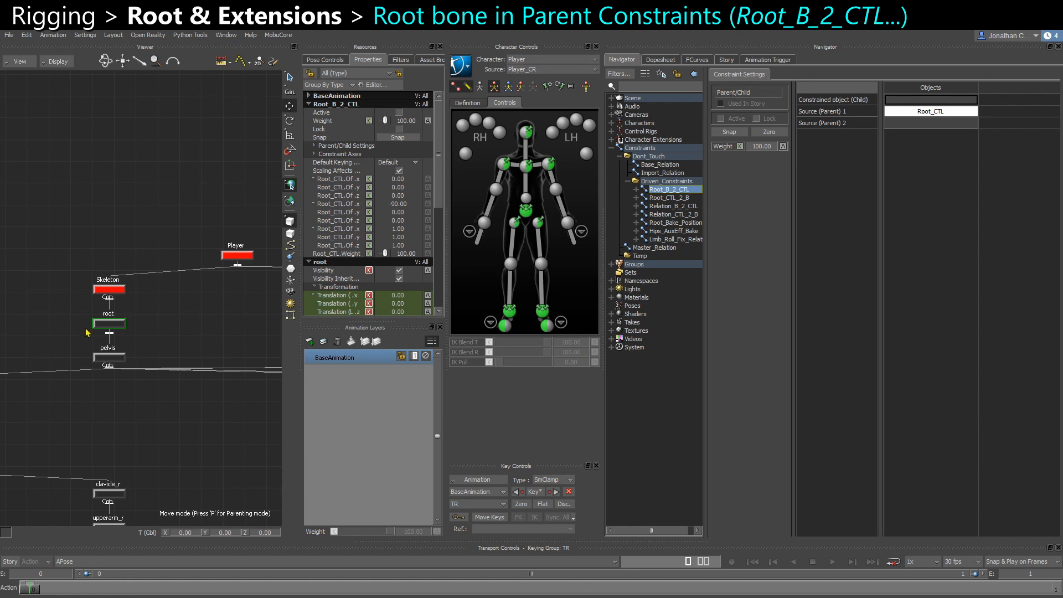
pyautogui.moveTo(109, 323); pyautogui.dragTo(933, 100)
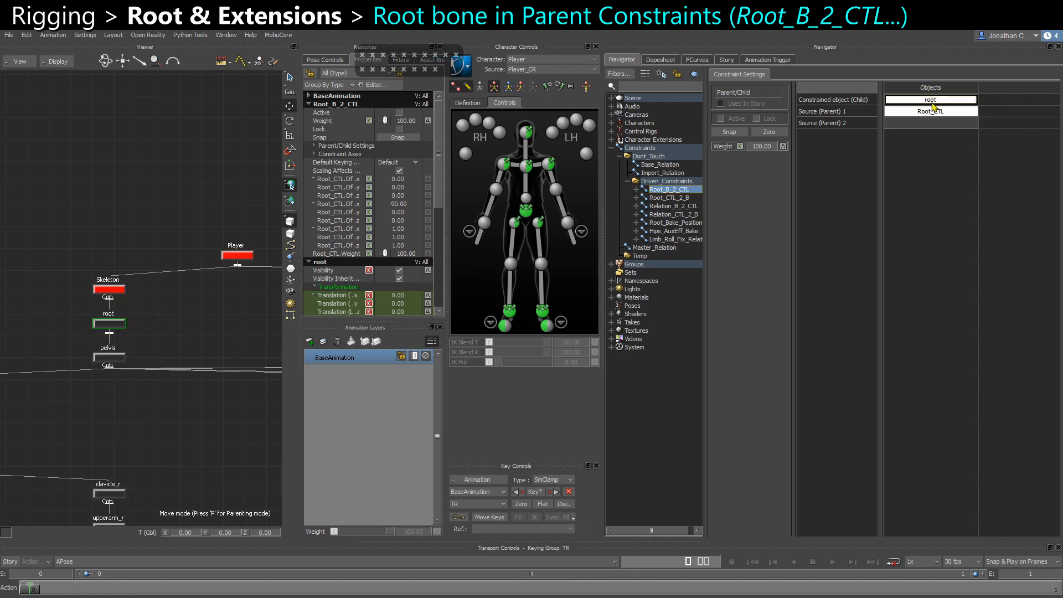
pyautogui.click(740, 132)
# Assign the root bone as the first source parent of Root_CTL_2_B and snap the constraint.
pyautogui.click(671, 198)
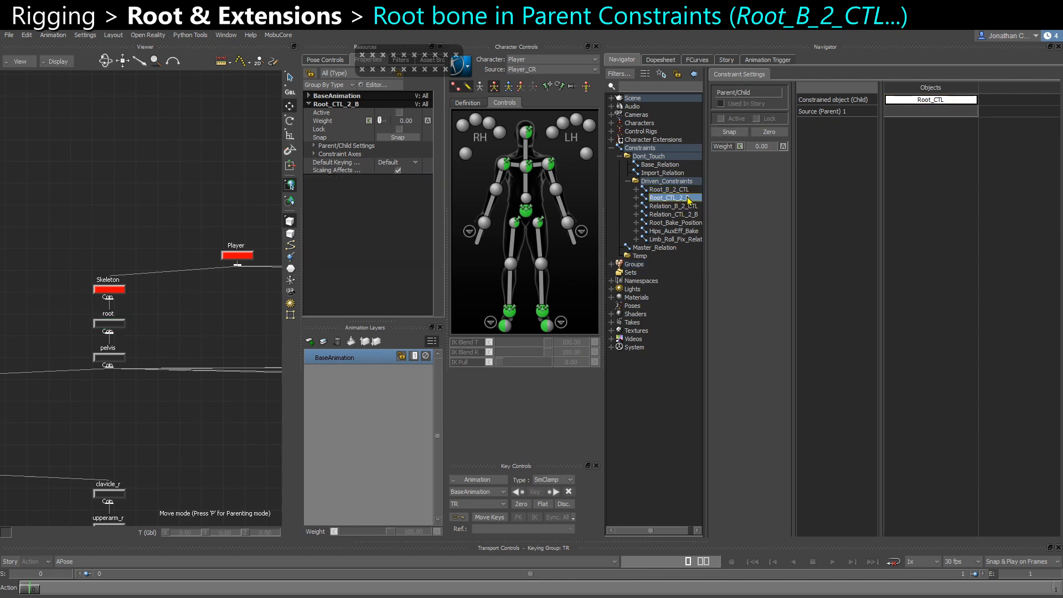
pyautogui.moveTo(140, 314); pyautogui.dragTo(922, 113)
pyautogui.press('x')
pyautogui.click(729, 131)
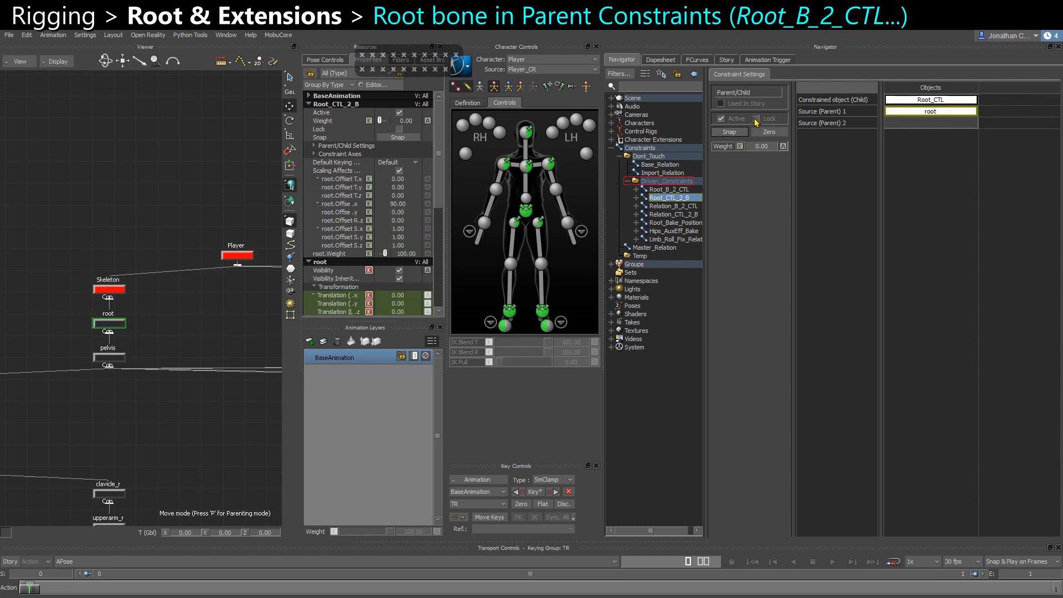
# Lock the Root_CTL_2_B constraint and view the Relation_B_2_CTL and Relation_CTL_2_B relations.
pyautogui.click(756, 118)
pyautogui.click(670, 206)
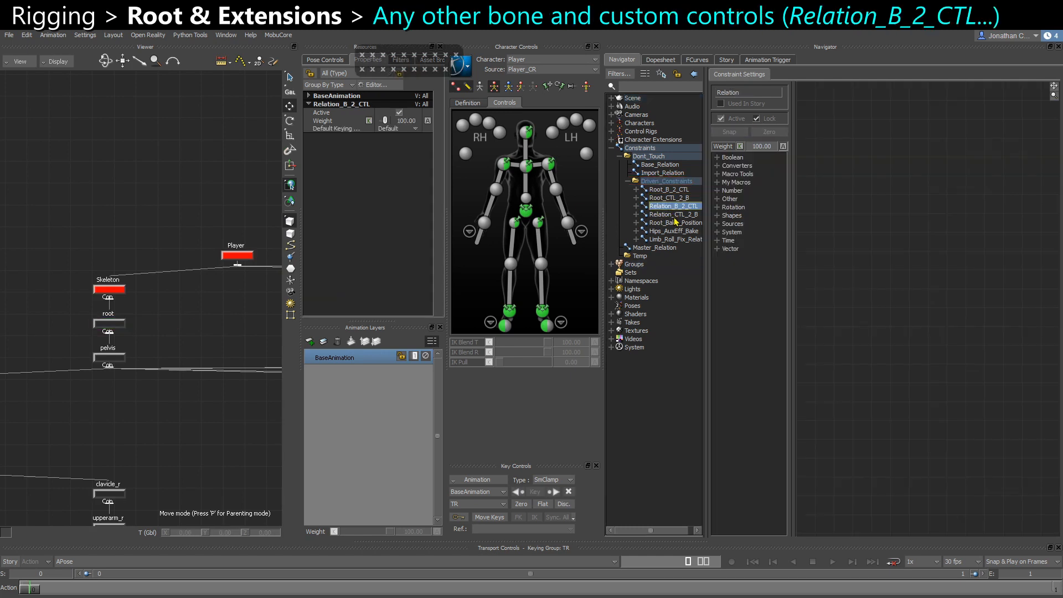
pyautogui.click(674, 215)
pyautogui.click(677, 206)
pyautogui.click(676, 216)
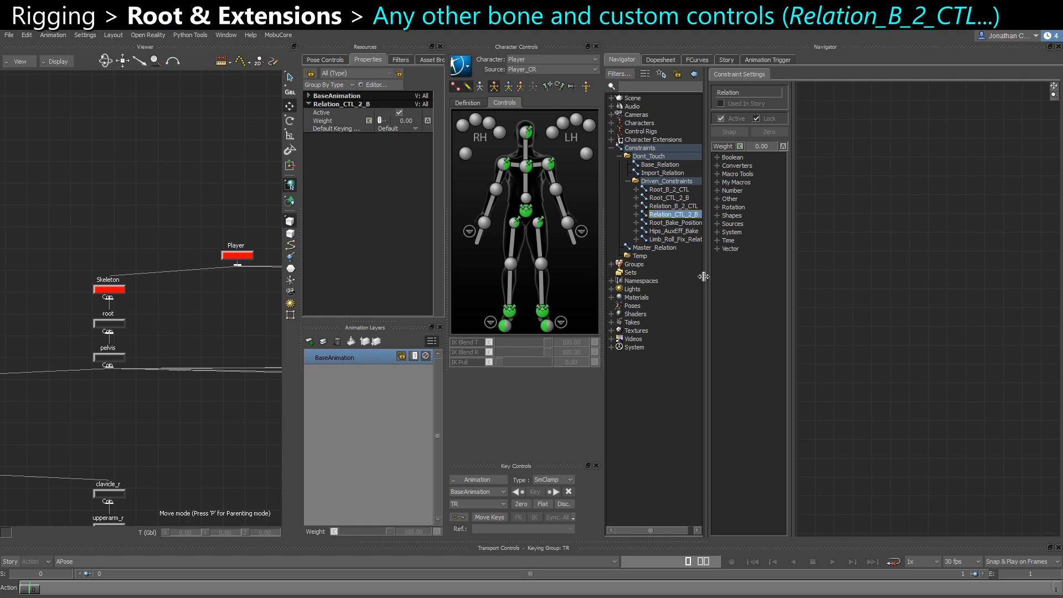
# Hide the rig's IK effectors and assign Player_Ctrl:Hips as the first source of the Root_Bake_Position constraint.
pyautogui.click(684, 224)
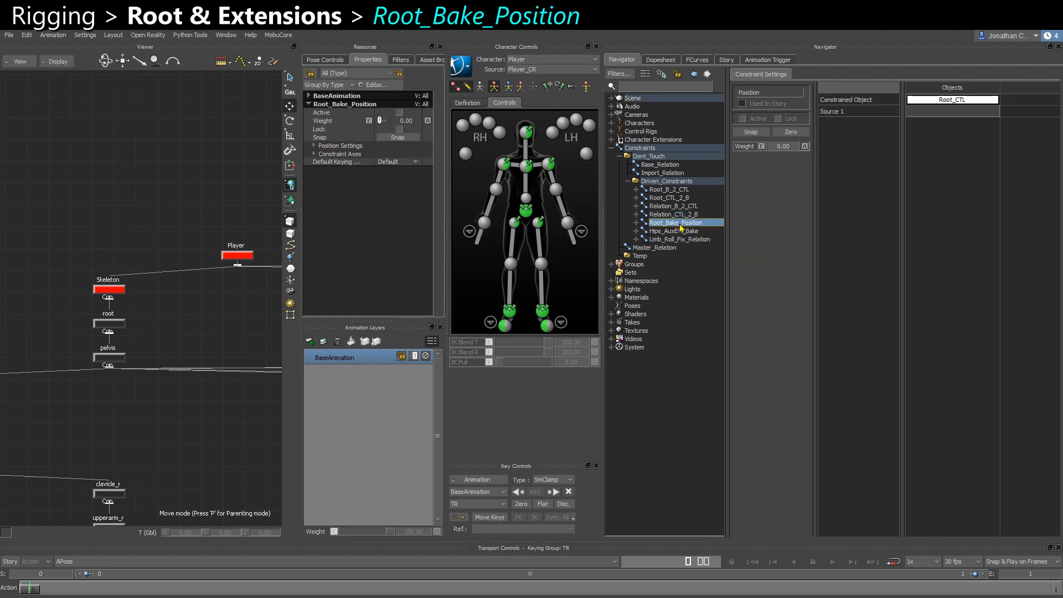
pyautogui.hotkey('ctrl', 'w')
pyautogui.keyDown('ctrl'); pyautogui.keyDown('shift'); pyautogui.moveTo(145, 254); pyautogui.dragTo(128, 311); pyautogui.keyUp('shift'); pyautogui.keyUp('ctrl')
pyautogui.hotkey('ctrl', 'a')
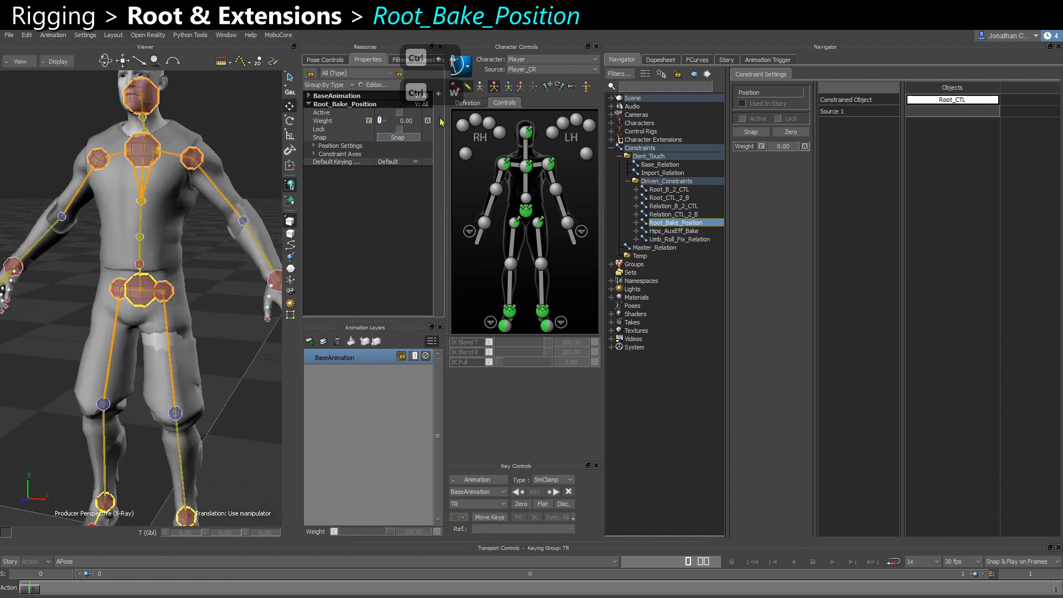
pyautogui.click(456, 86)
pyautogui.click(140, 287)
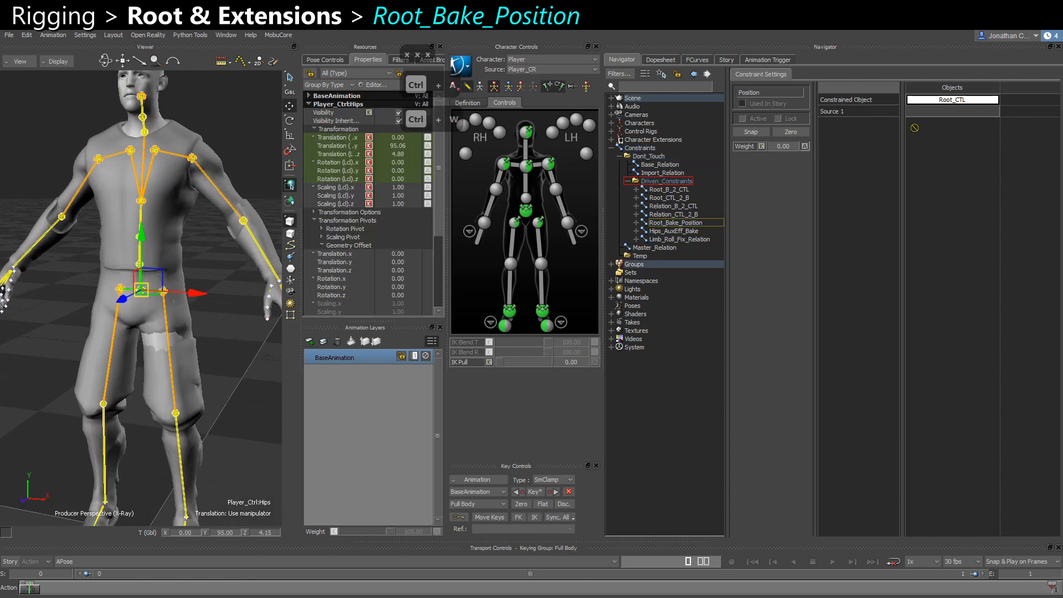
# Assign Player_Ctrl:Spine2 as the second source of Root_Bake_Position, then zero and lock the constraint.
pyautogui.click(127, 183)
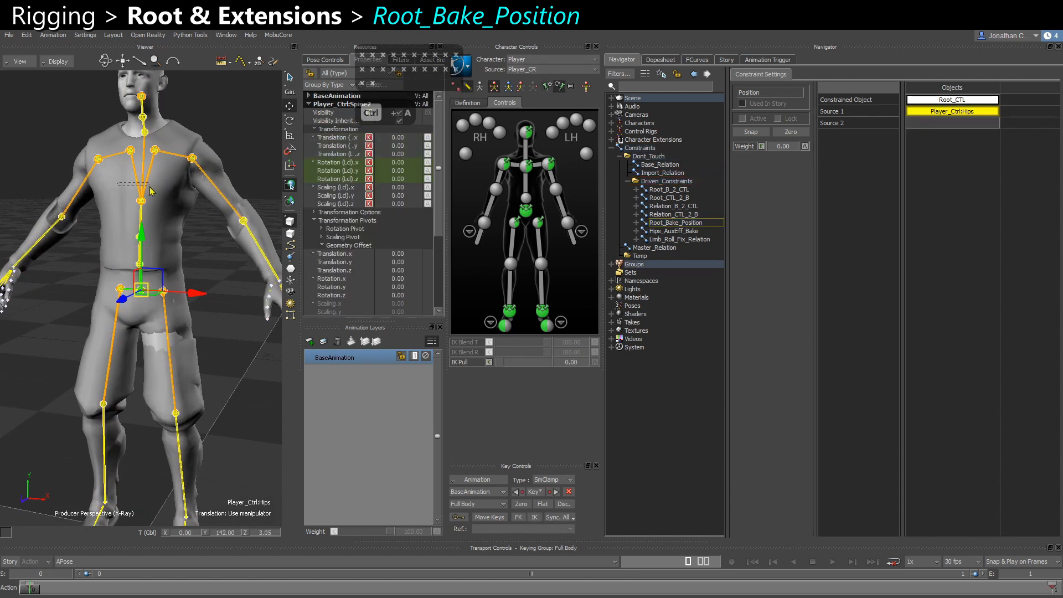
pyautogui.keyDown('ctrl'); pyautogui.keyDown('shift'); pyautogui.moveTo(132, 231); pyautogui.dragTo(159, 438); pyautogui.keyUp('shift'); pyautogui.keyUp('ctrl')
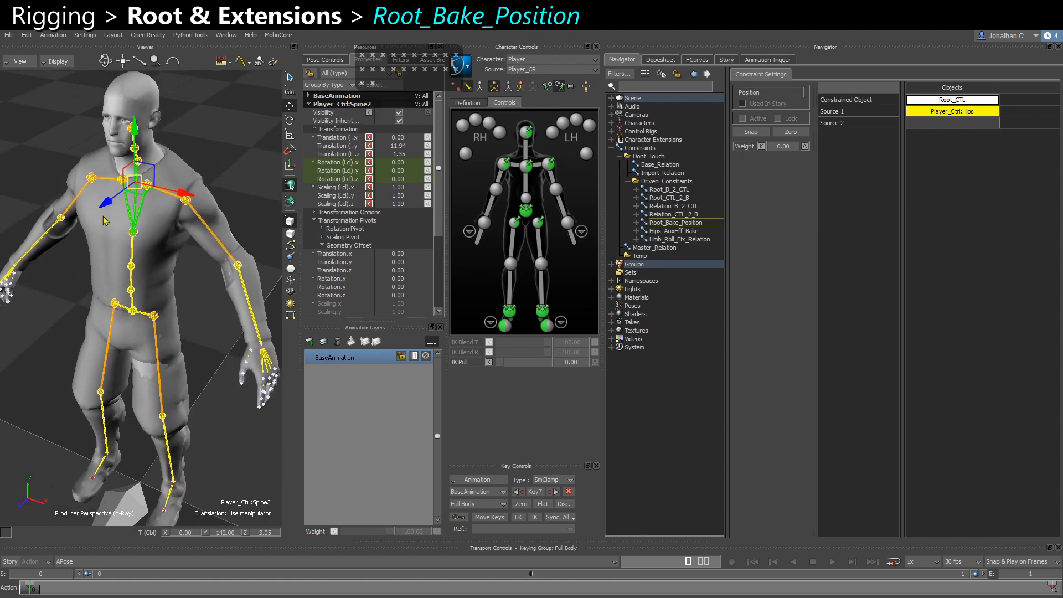
pyautogui.keyDown('ctrl'); pyautogui.keyDown('shift'); pyautogui.moveTo(159, 243); pyautogui.dragTo(145, 219); pyautogui.keyUp('shift'); pyautogui.keyUp('ctrl')
pyautogui.press('x')
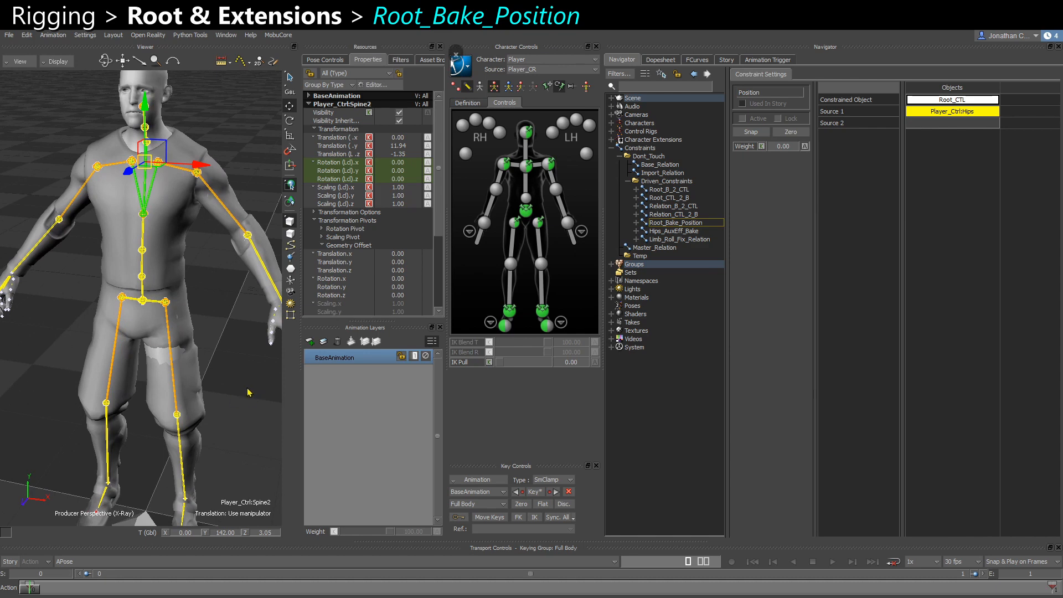
pyautogui.moveTo(248, 390); pyautogui.dragTo(932, 127)
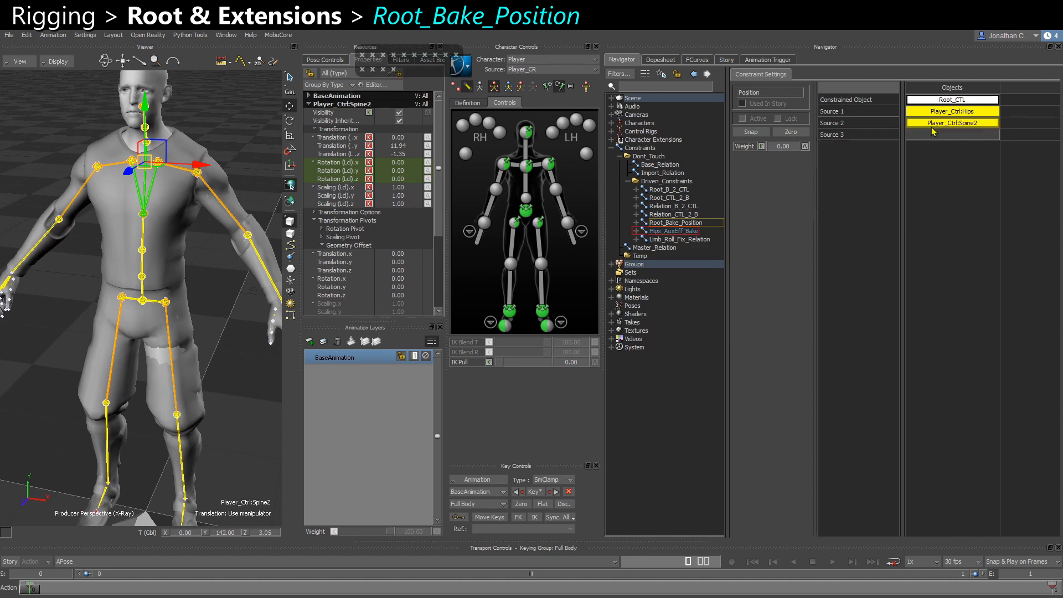
pyautogui.click(785, 133)
# Review the position settings and constraint axes of Root_Bake_Position, particularly the Affect Y option.
pyautogui.click(689, 232)
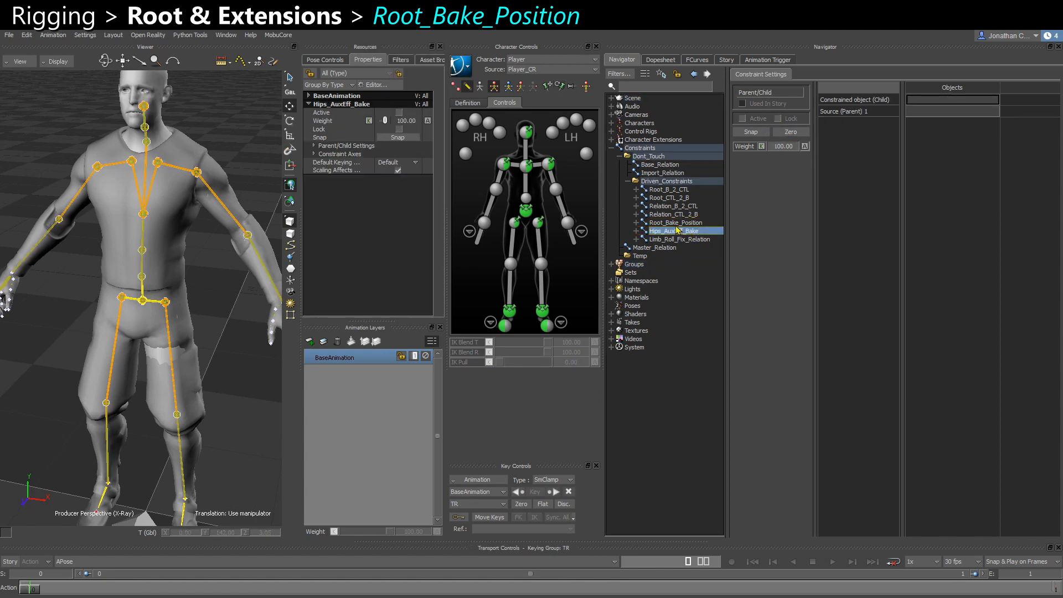
pyautogui.click(675, 222)
pyautogui.click(314, 146)
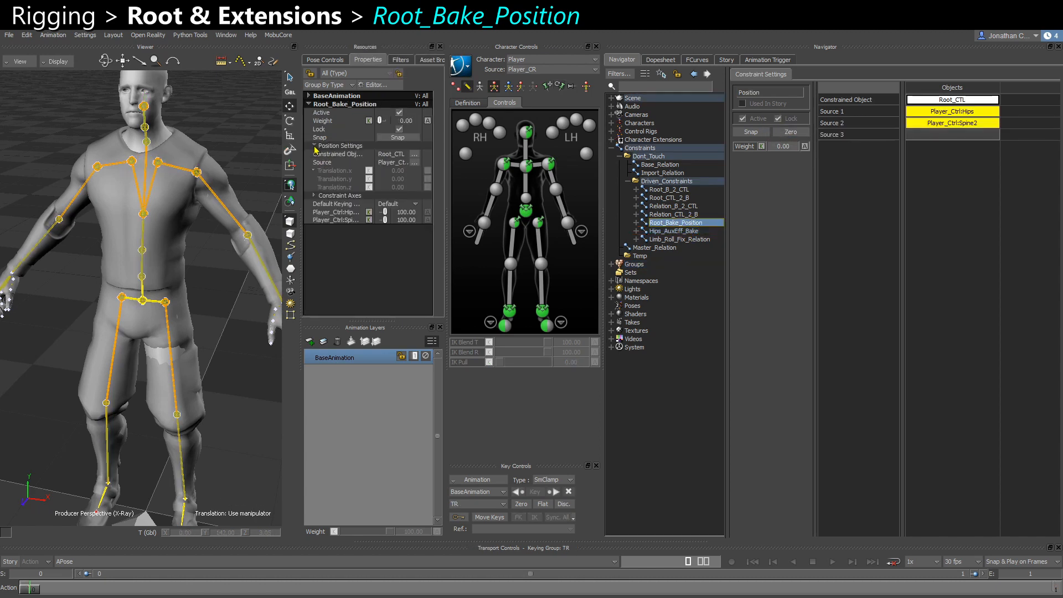
pyautogui.click(314, 196)
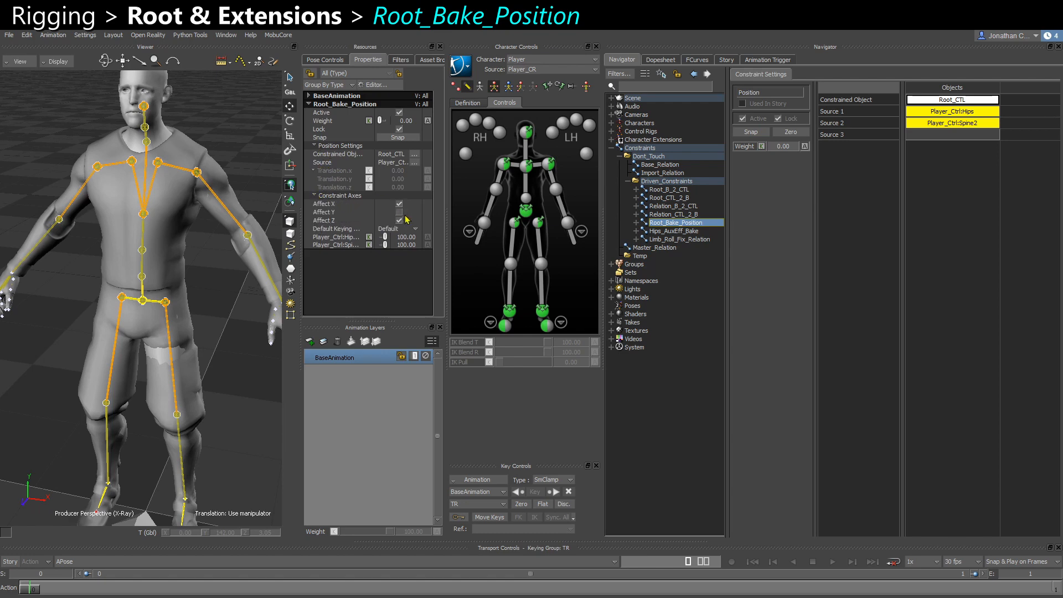
pyautogui.click(334, 212)
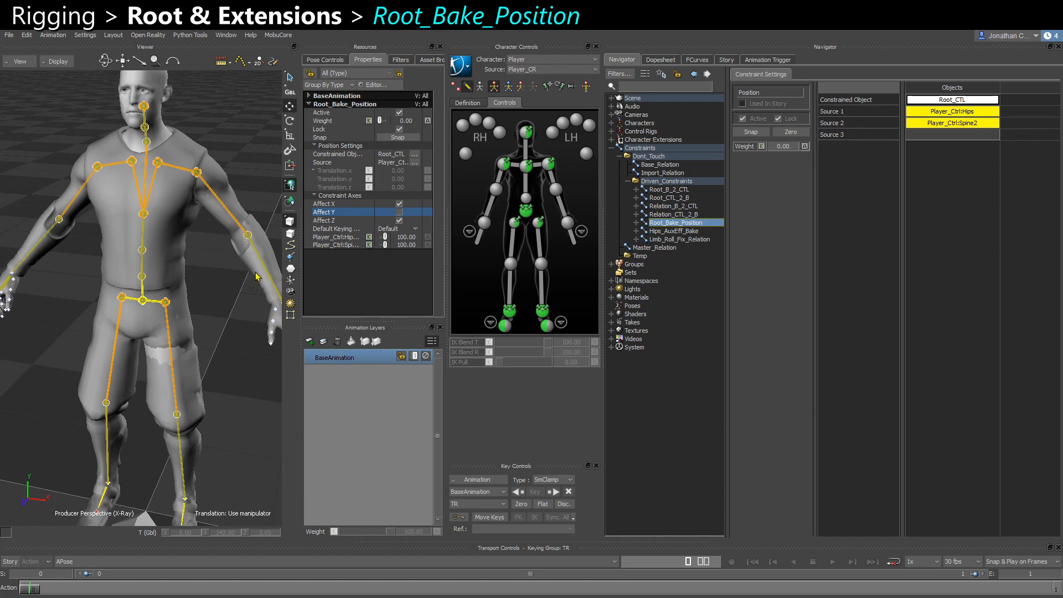
pyautogui.click(399, 213)
pyautogui.keyDown('ctrl'); pyautogui.keyDown('shift'); pyautogui.moveTo(238, 238); pyautogui.dragTo(216, 244); pyautogui.keyUp('shift'); pyautogui.keyUp('ctrl')
pyautogui.click(399, 213)
# Open the Hips_AuxEff_Bake constraint and create an auxiliary effector on the character's Hips effector.
pyautogui.click(675, 231)
pyautogui.click(529, 213)
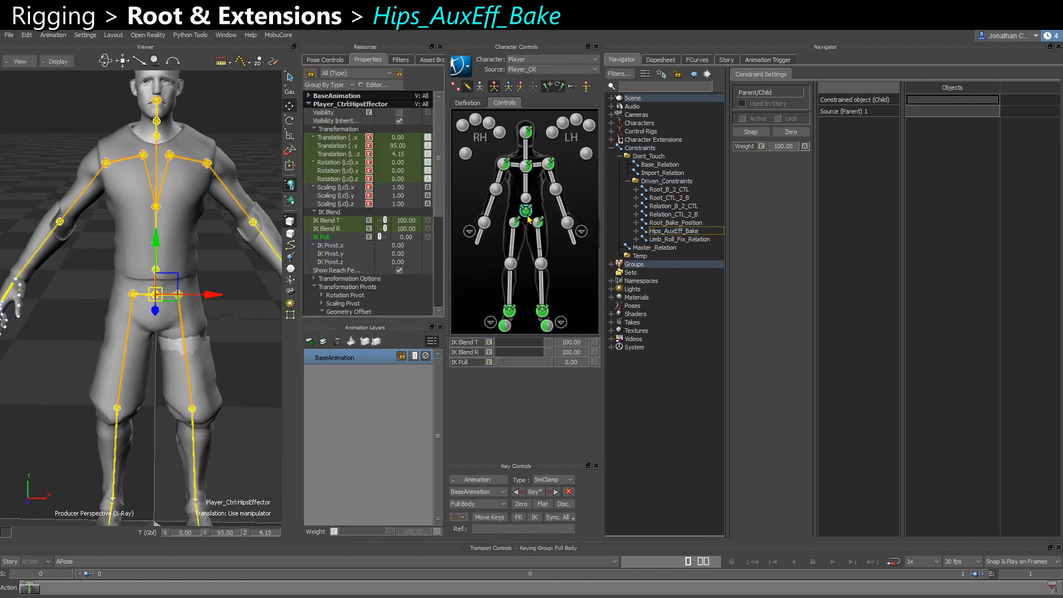
pyautogui.rightClick(529, 216)
pyautogui.click(565, 244)
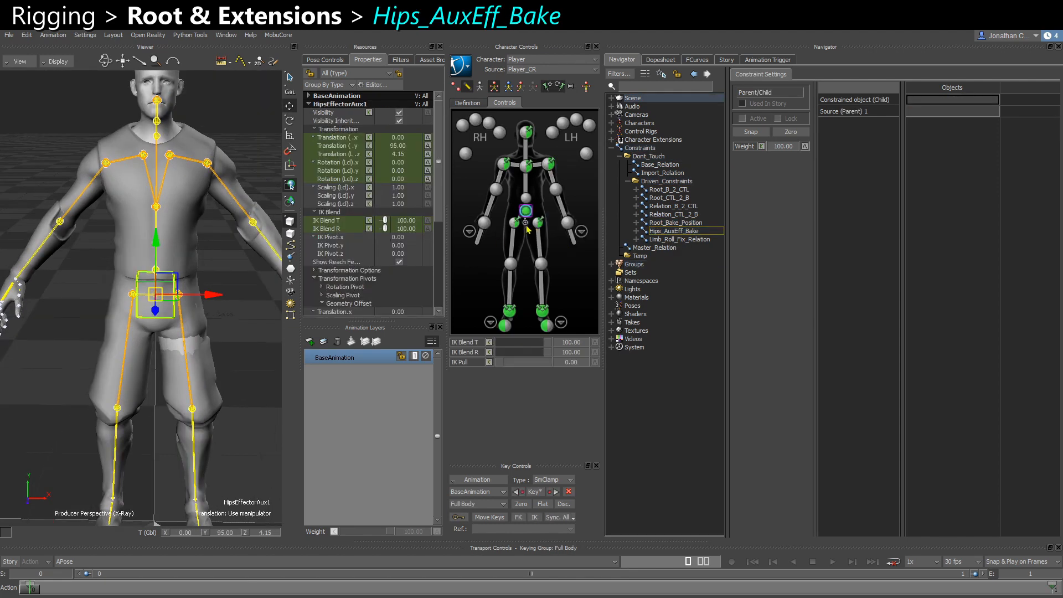
# Change the HipsEffectorAux1 marker to a larger Hard Cross and show the rig's IK effectors again.
pyautogui.keyDown('ctrl'); pyautogui.keyDown('shift'); pyautogui.moveTo(167, 338); pyautogui.dragTo(194, 259); pyautogui.keyUp('shift'); pyautogui.keyUp('ctrl')
pyautogui.press('x')
pyautogui.moveTo(225, 291); pyautogui.dragTo(191, 419)
pyautogui.click(215, 424)
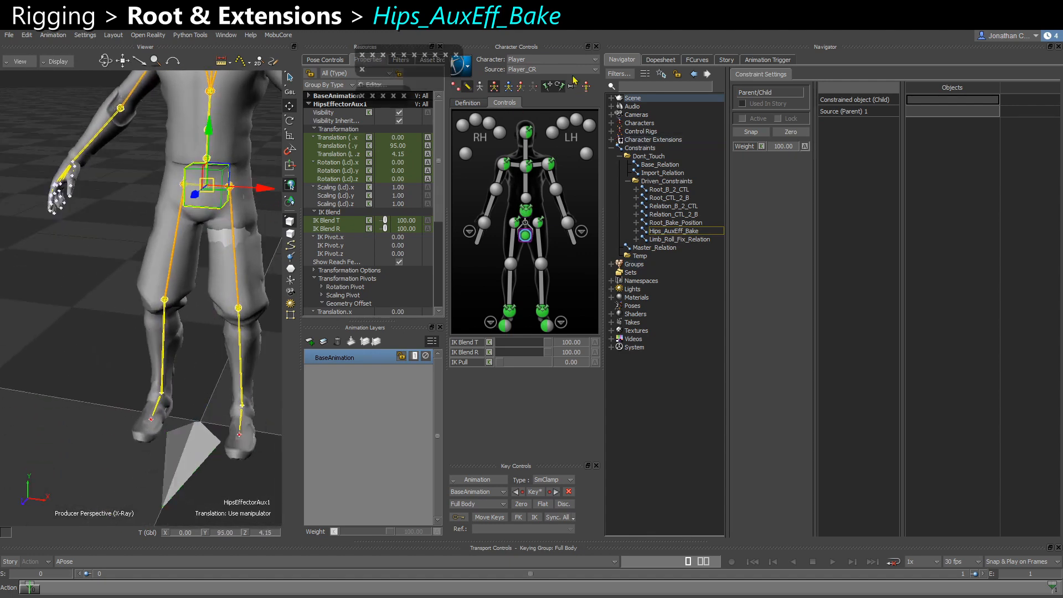
pyautogui.scroll(-3, 353, 238)
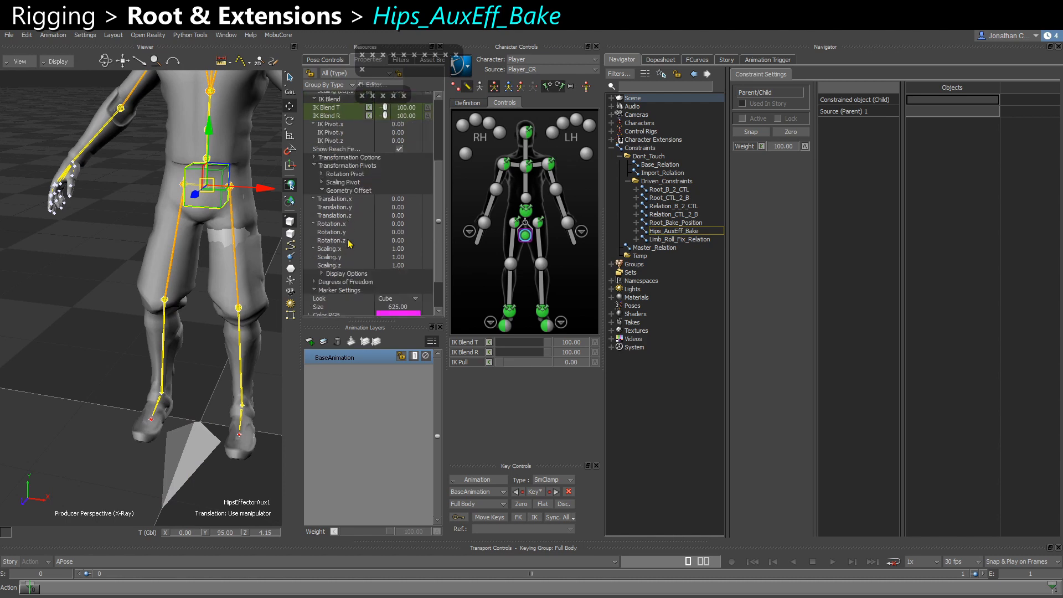
pyautogui.scroll(-2, 348, 247)
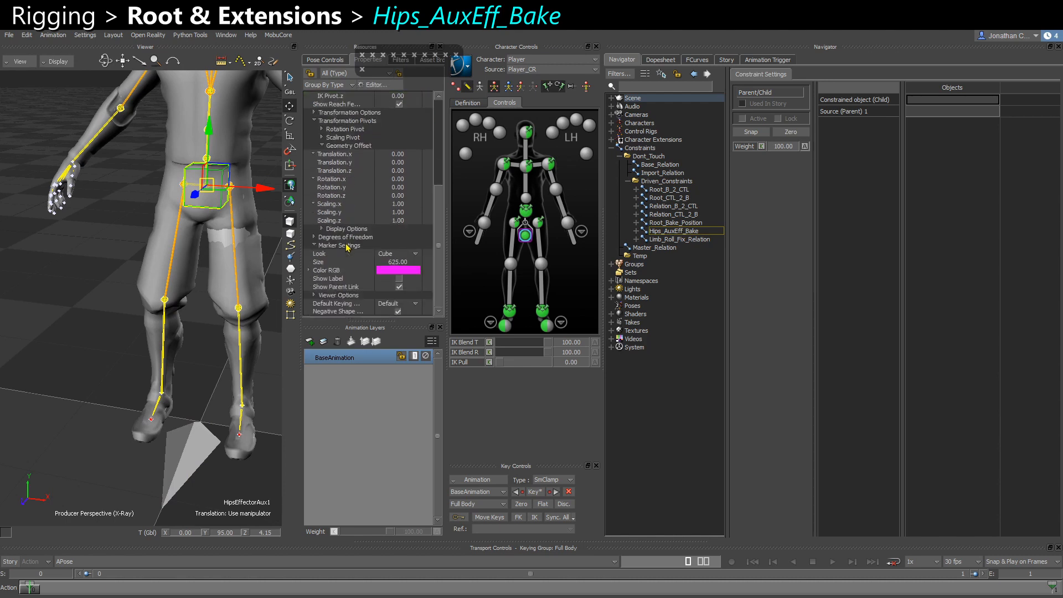
pyautogui.click(390, 254)
pyautogui.click(393, 296)
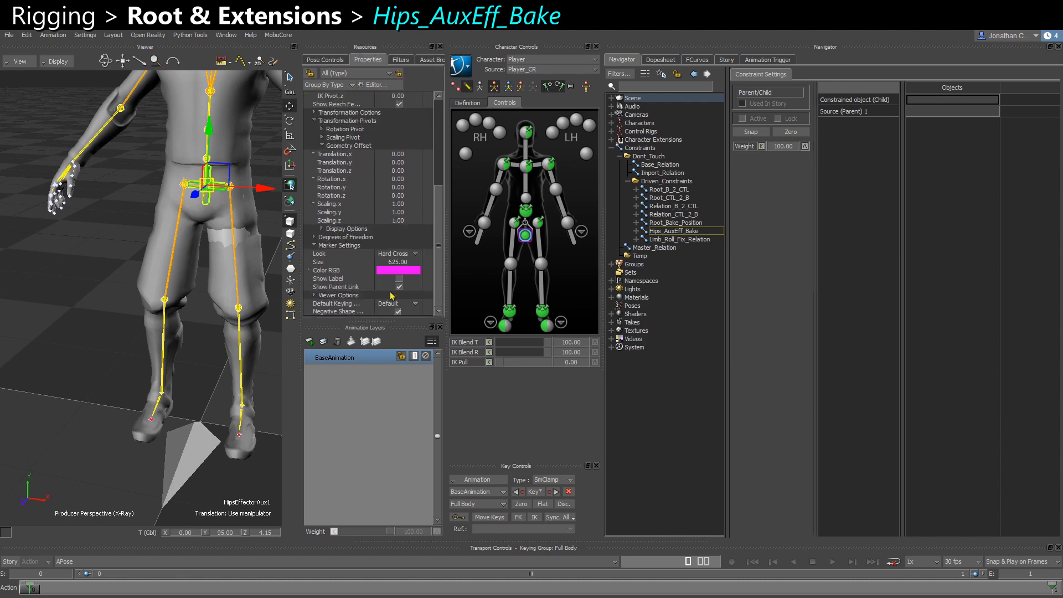
pyautogui.moveTo(398, 263); pyautogui.dragTo(482, 269)
pyautogui.click(456, 85)
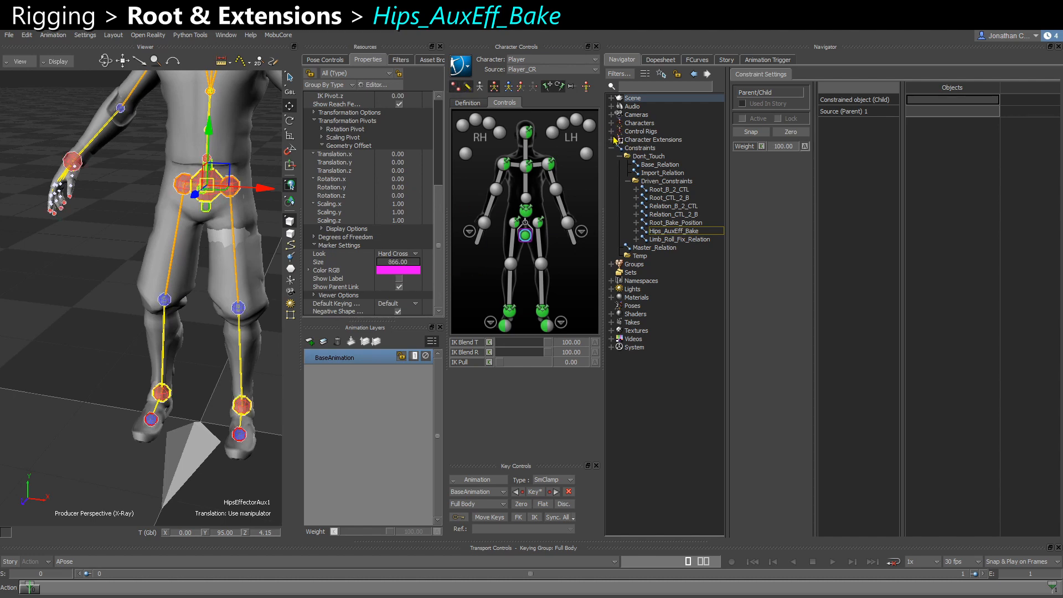
# Add HipsEffectorAux1 to the Character_Ext_Root extension and attach that extension to the Player character.
pyautogui.click(612, 139)
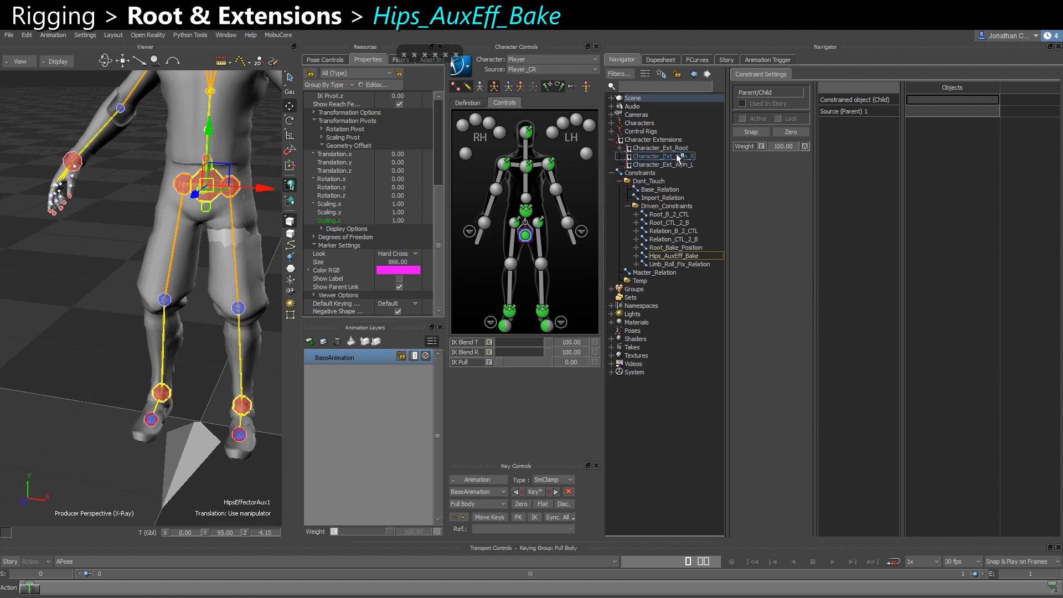
pyautogui.moveTo(670, 148); pyautogui.dragTo(677, 154)
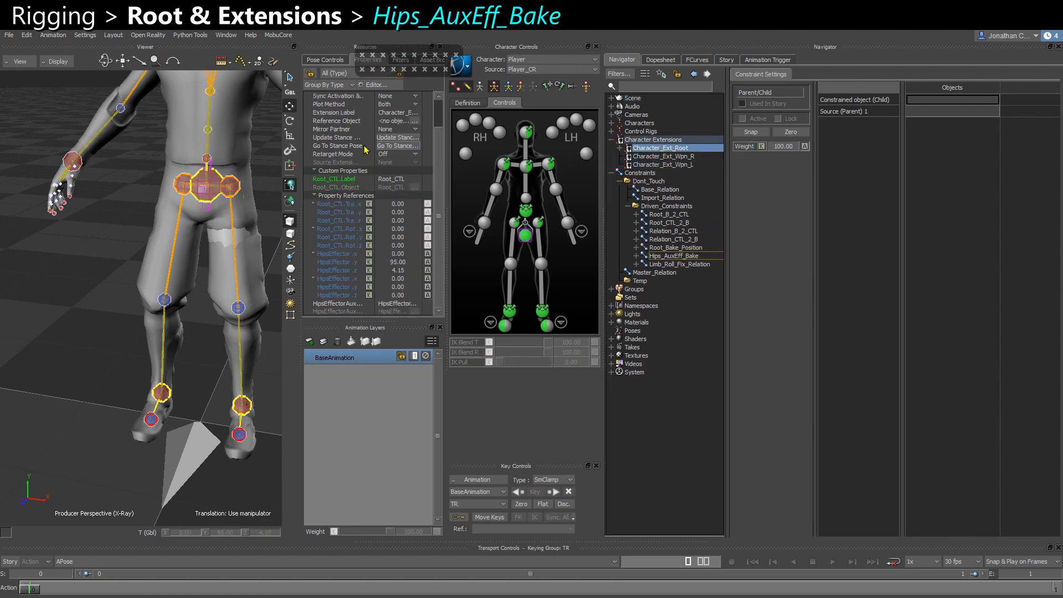
pyautogui.click(612, 123)
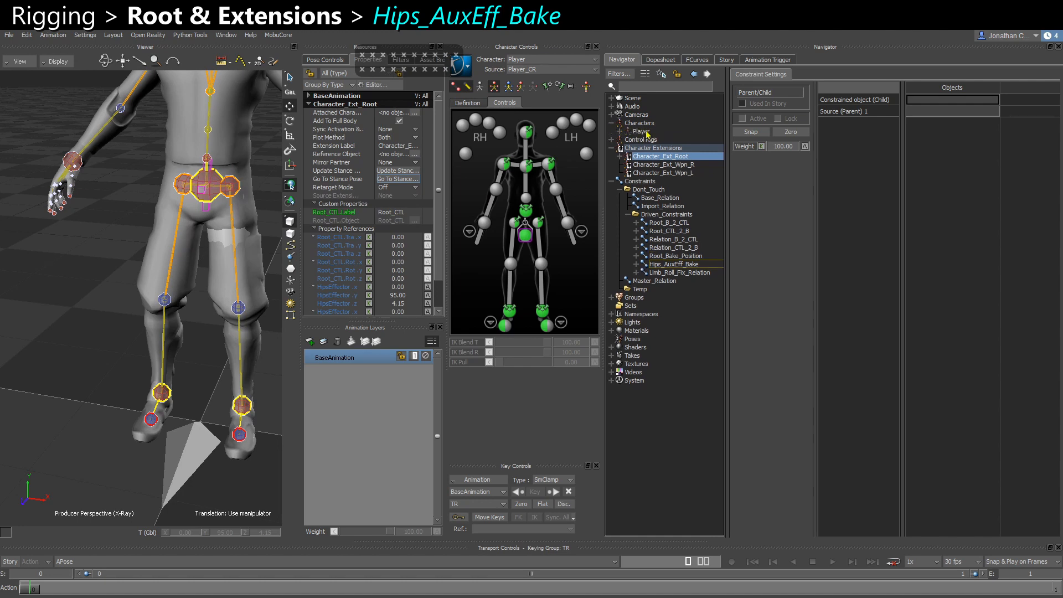
pyautogui.moveTo(641, 132); pyautogui.dragTo(388, 115)
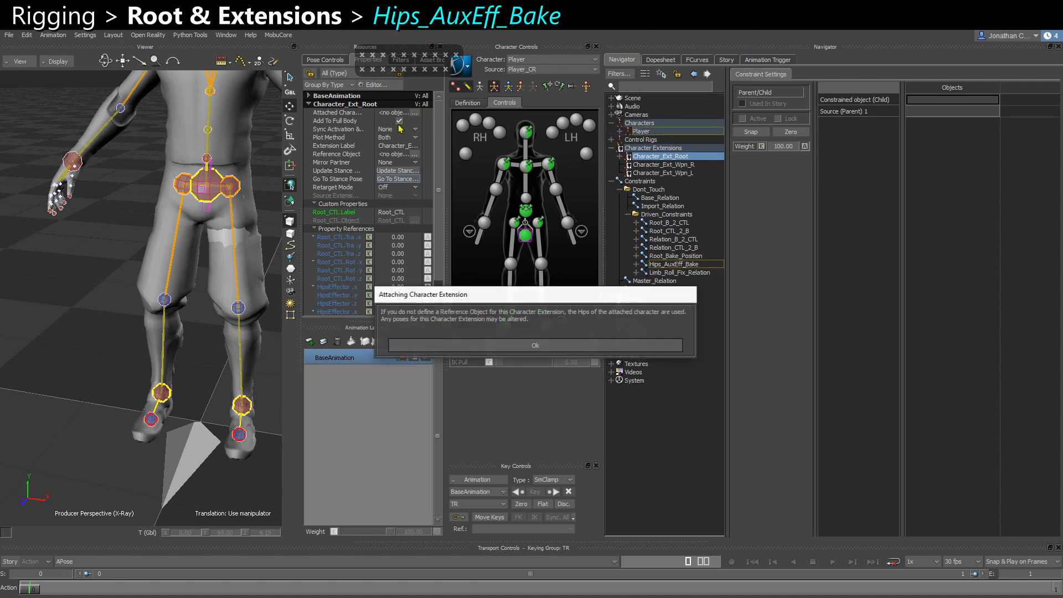
pyautogui.click(454, 346)
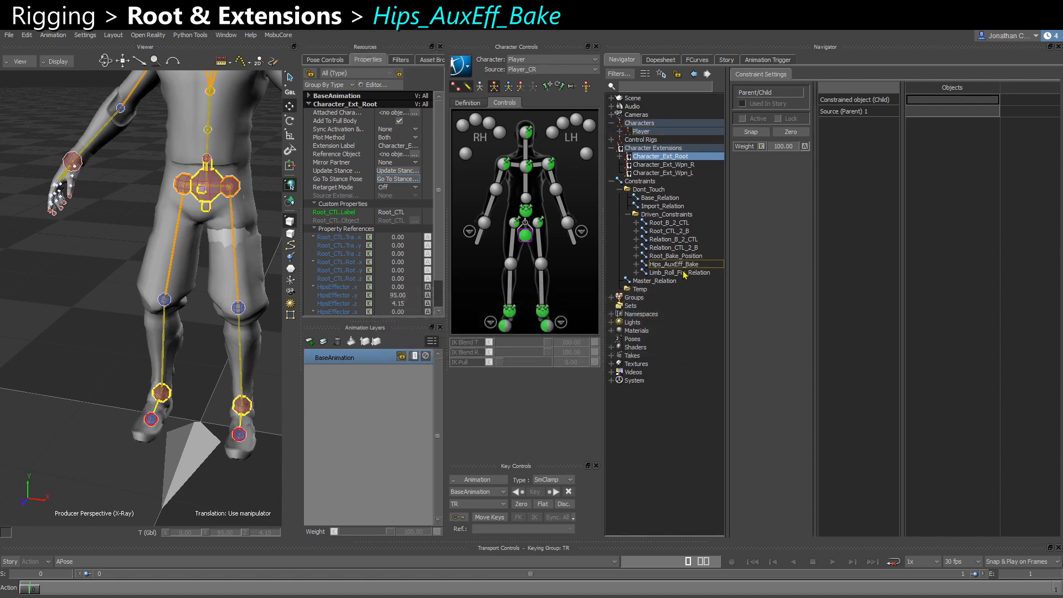
# Assign HipsEffectorAux1 as the constrained child and Player_Ctrl:HipsEffector as the first source parent of Hips_AuxEff_Bake.
pyautogui.moveTo(206, 213); pyautogui.dragTo(955, 105)
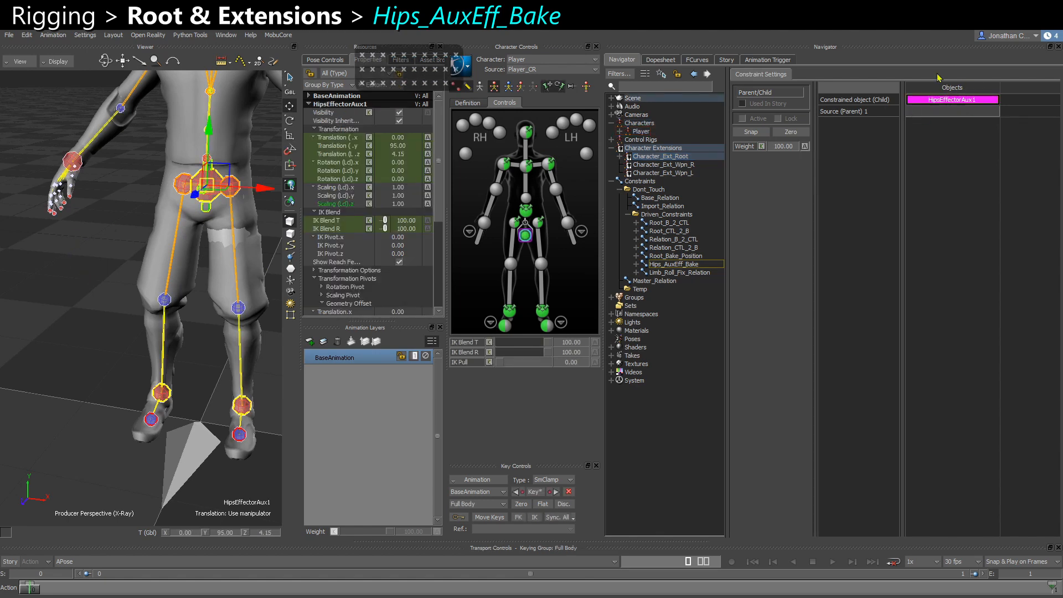
pyautogui.click(526, 214)
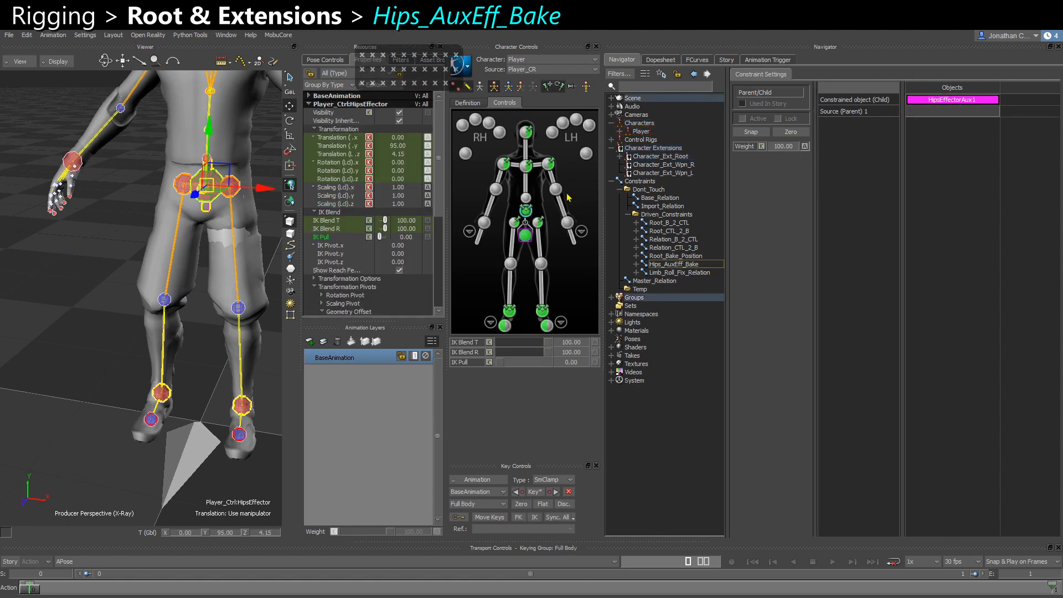
pyautogui.moveTo(70, 271); pyautogui.dragTo(940, 111)
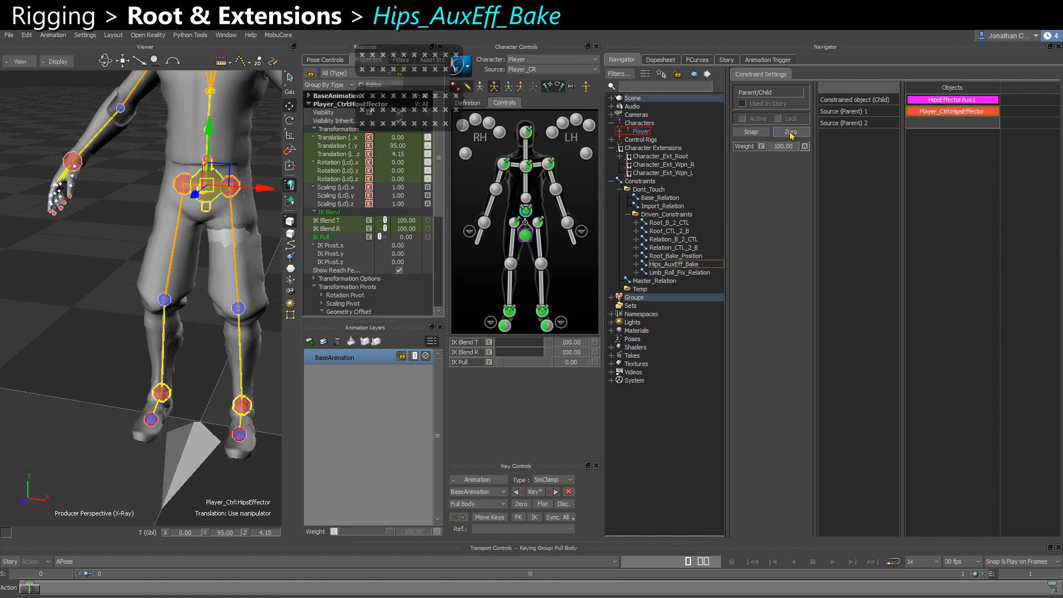